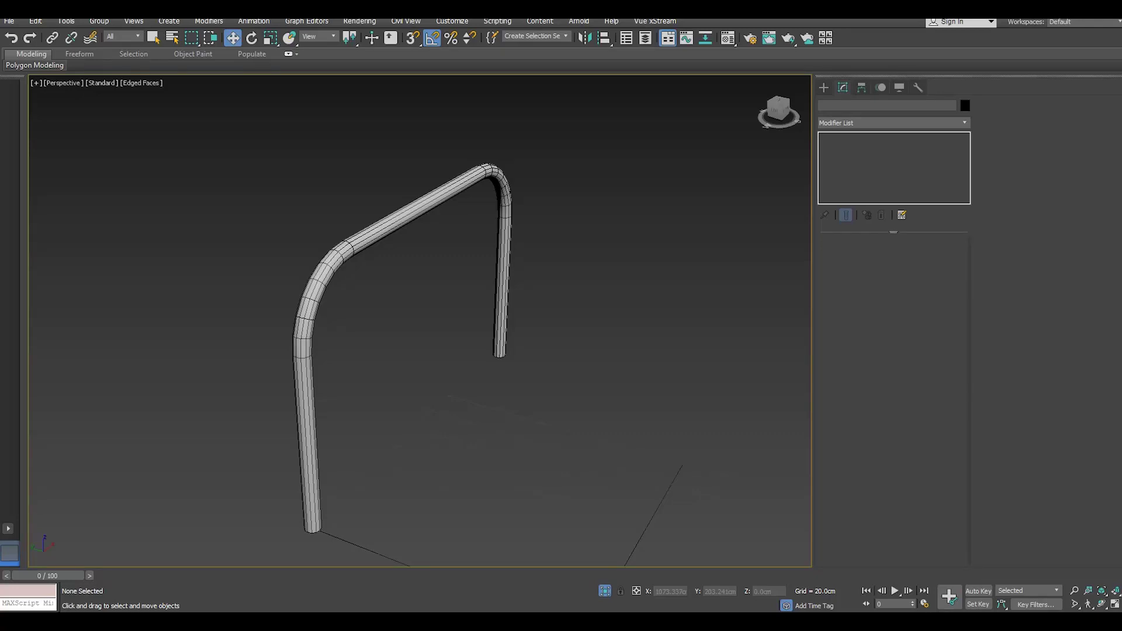
Step: Add an Unwrap UVW modifier to the bent head-end tube Line001 and open its UV editor
left_click(415, 217)
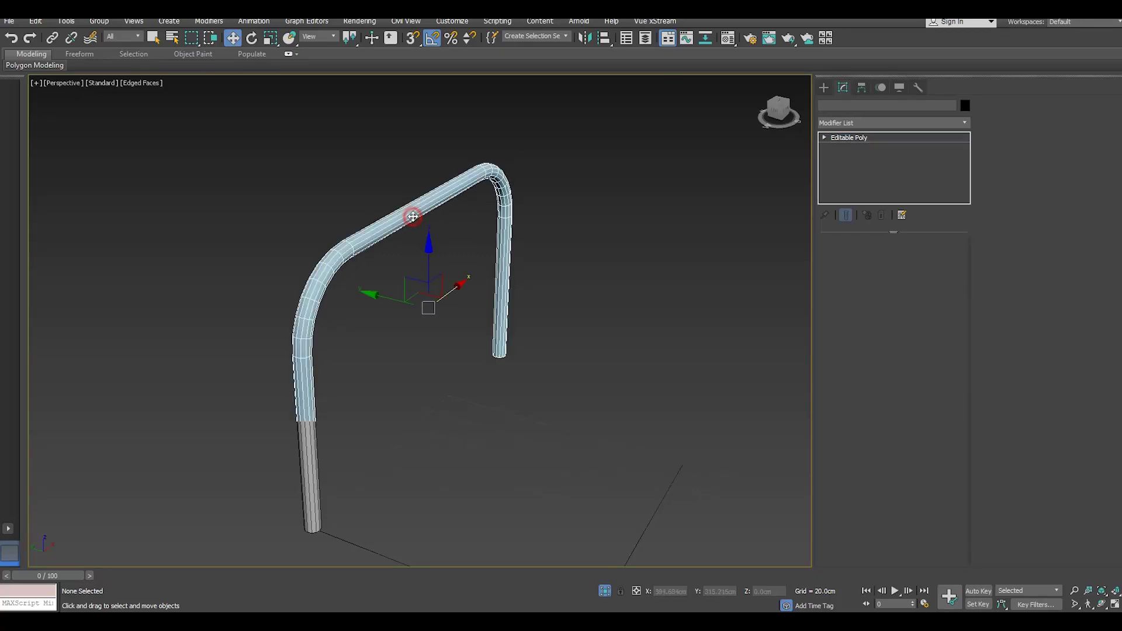
left_click(964, 122)
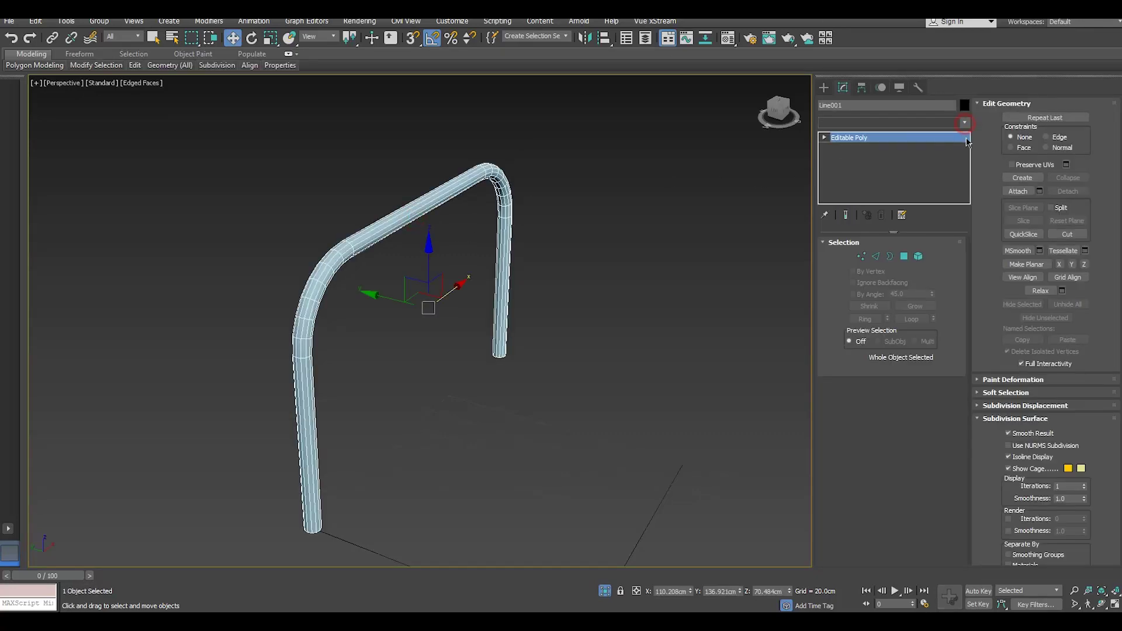
left_click_drag(967, 144, 967, 436)
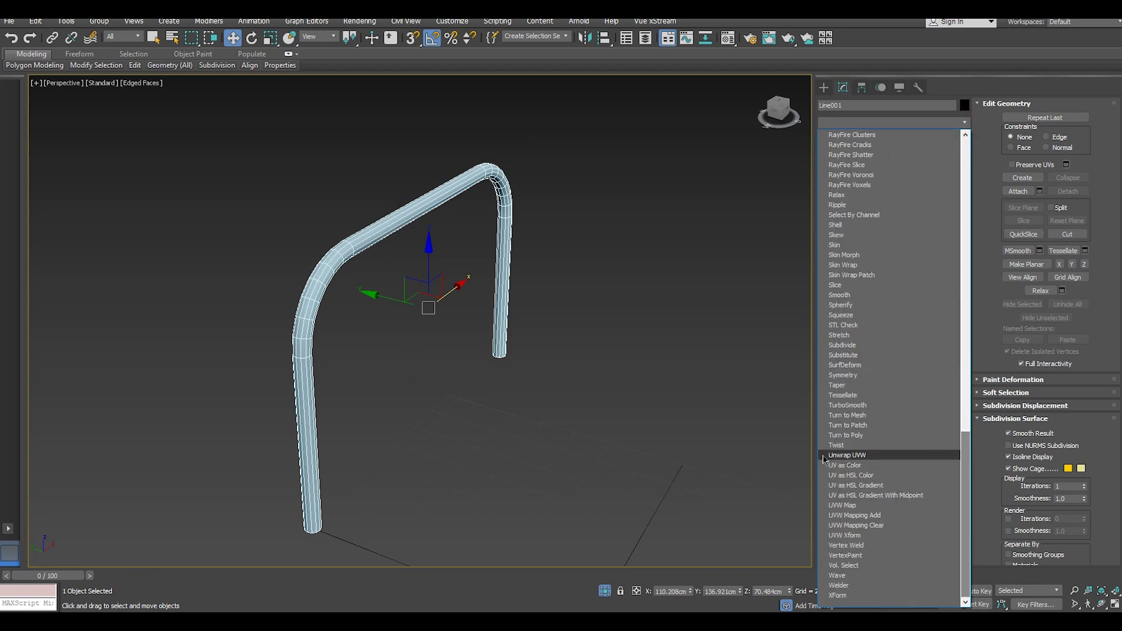
left_click(825, 455)
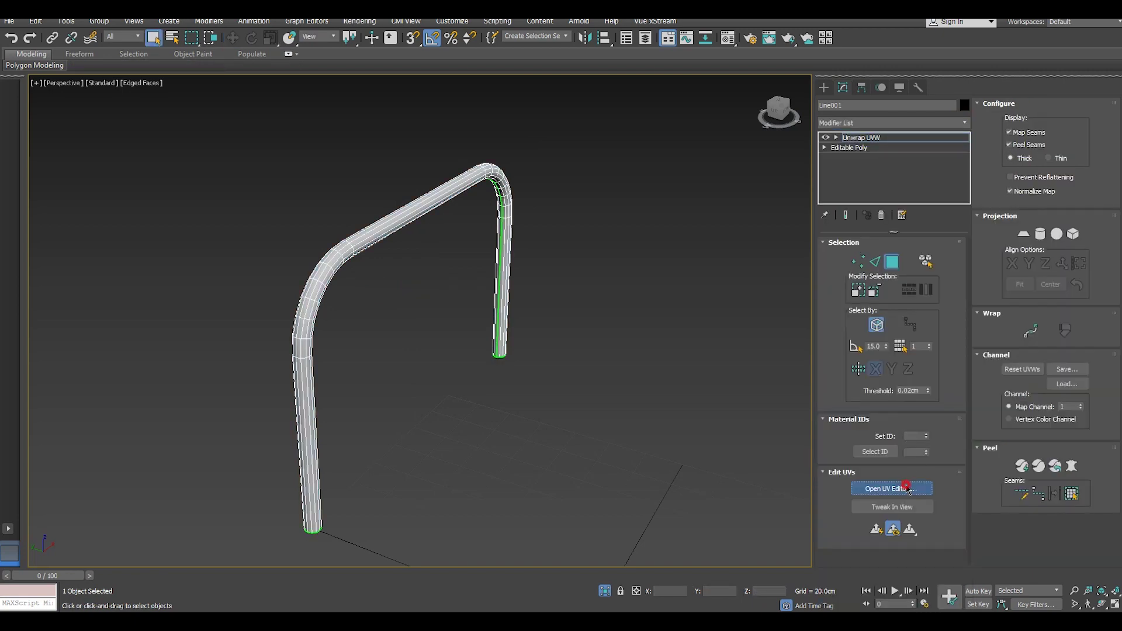
left_click(906, 489)
Step: Preview the tube with the checker maps, close the editor and show the whole bed again
middle_click_drag(609, 328, 717, 346)
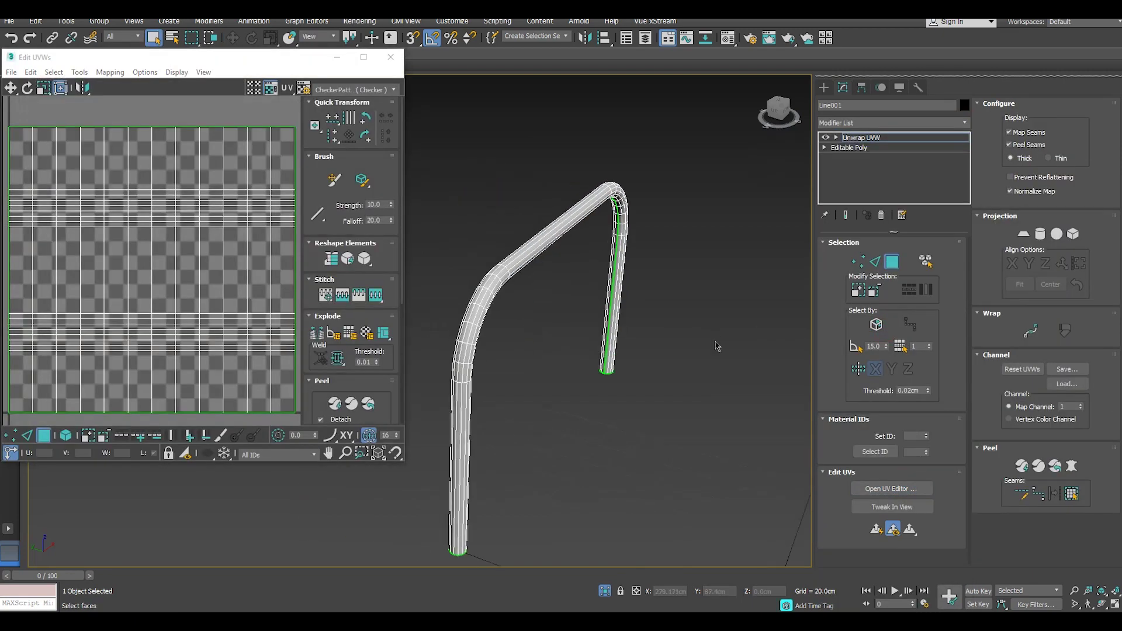
left_click(354, 89)
left_click(350, 100)
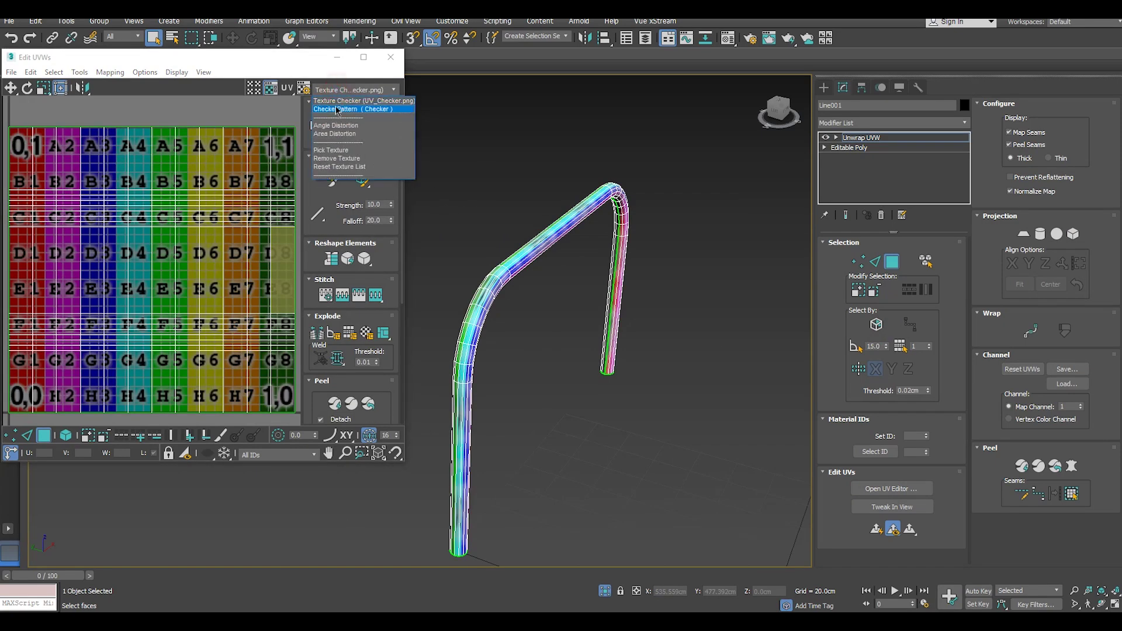
left_click(338, 109)
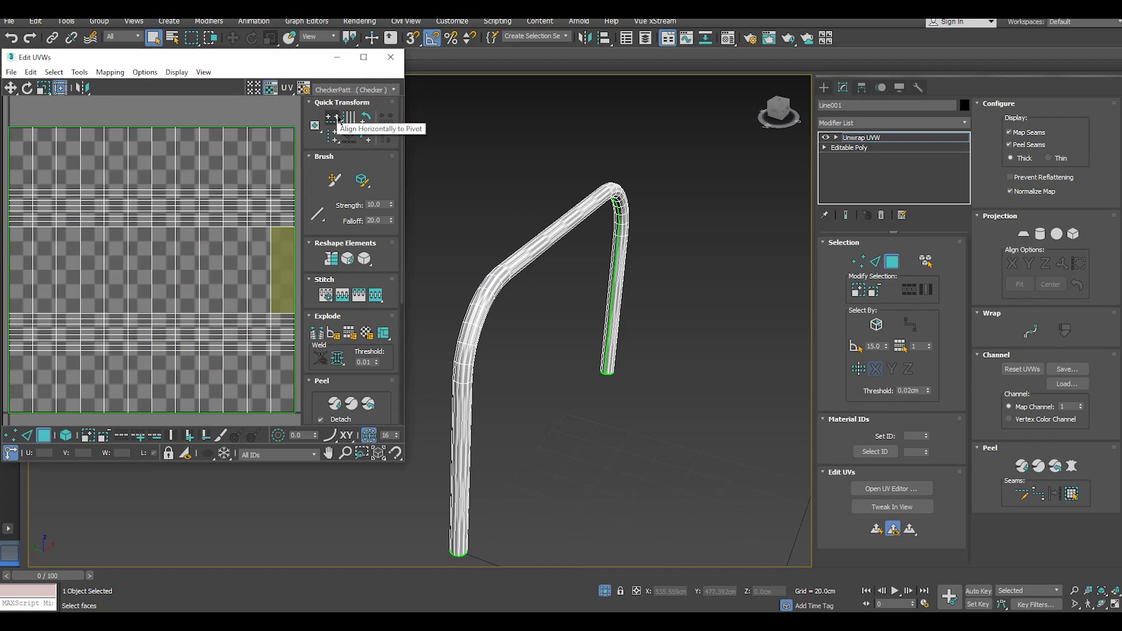
left_click(391, 57)
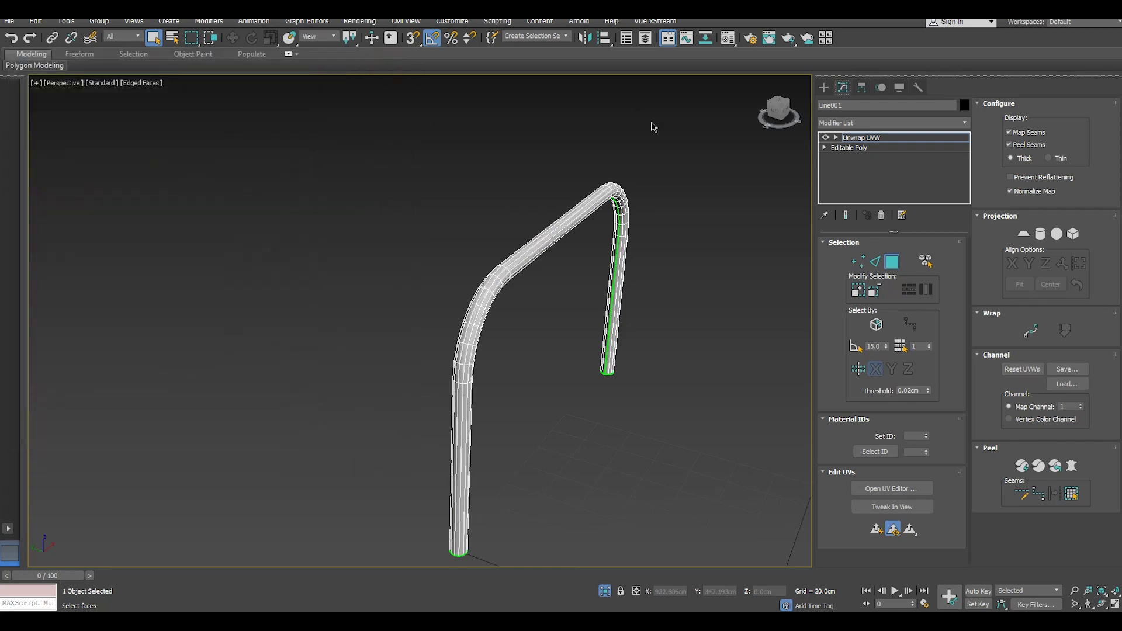
left_click(861, 139)
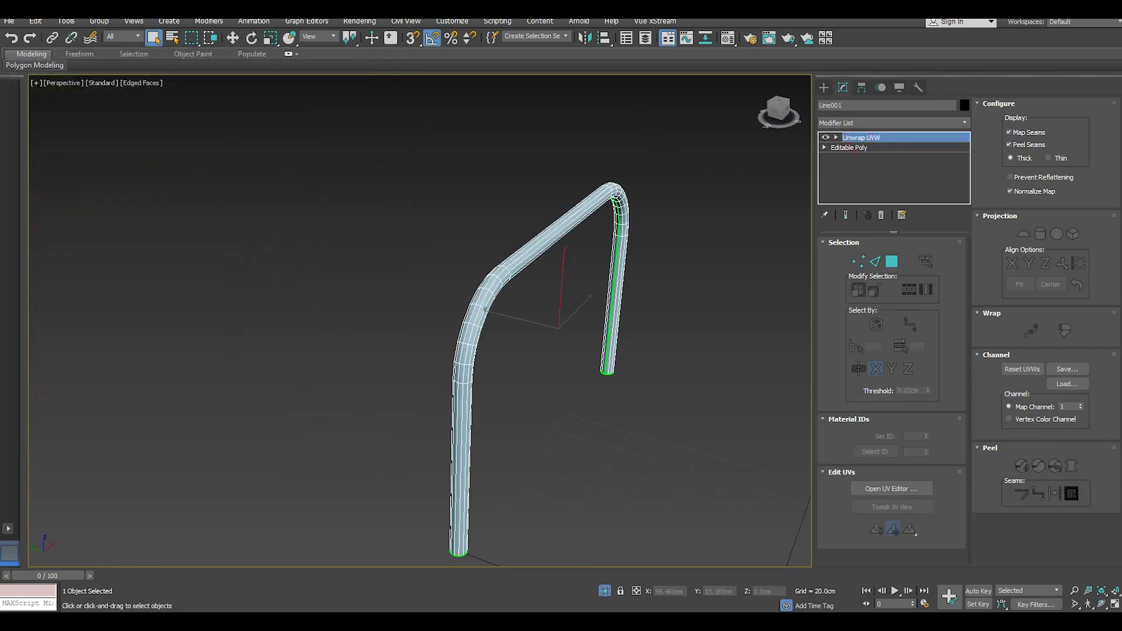
left_click(604, 592)
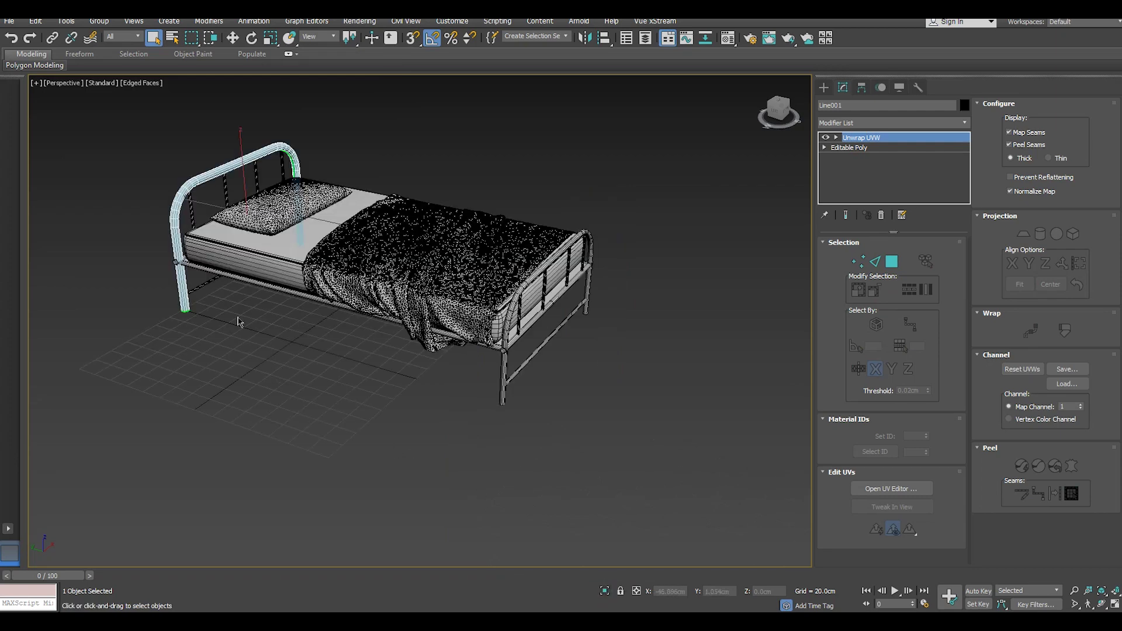
Step: Select side rail Line014 and isolate the two side rails in the view
left_click(225, 276)
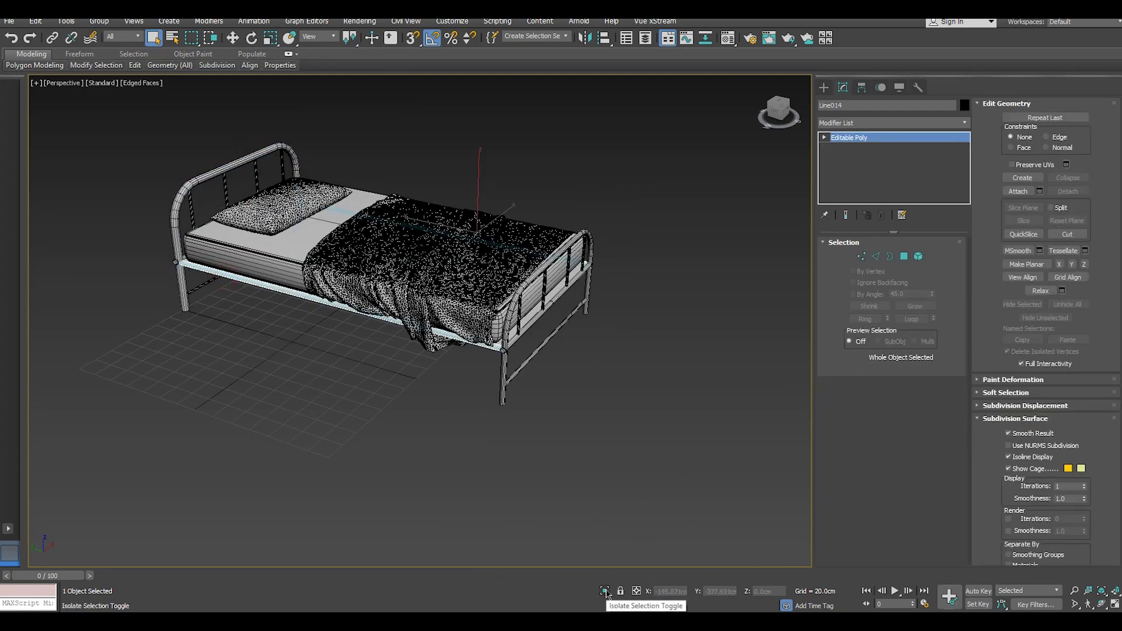
left_click(606, 592)
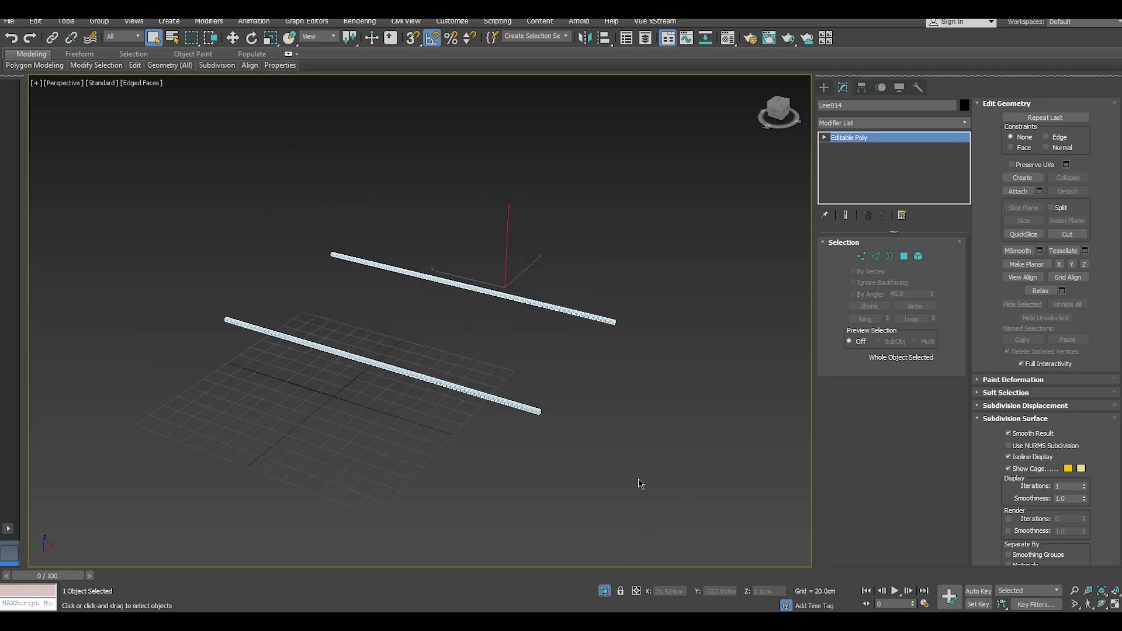
middle_click_drag(640, 484, 677, 489)
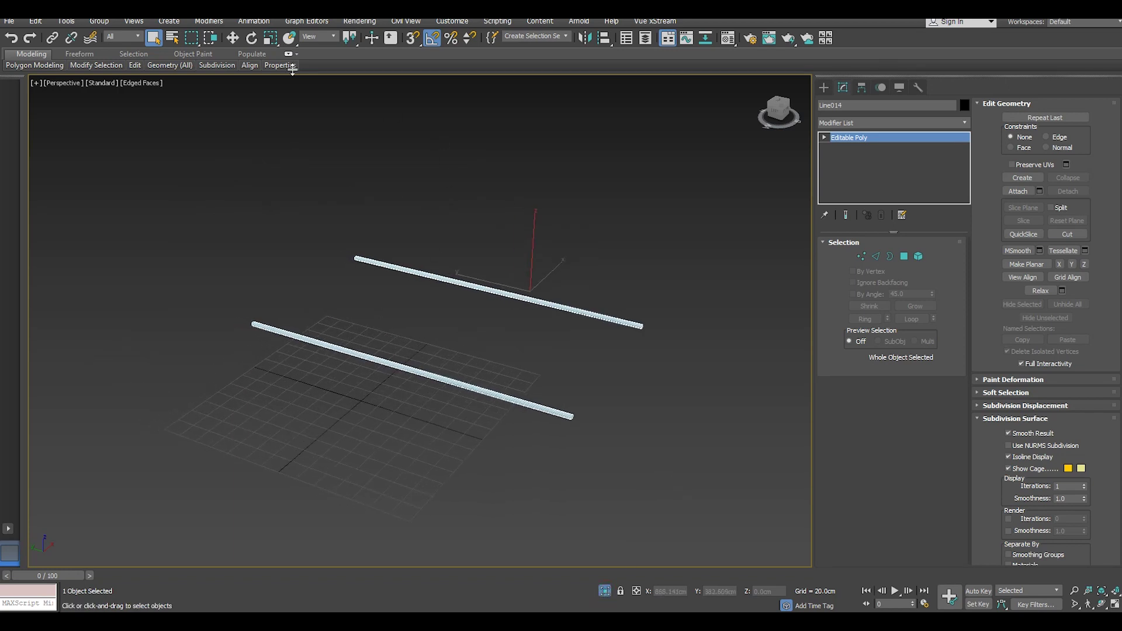
left_click(234, 40)
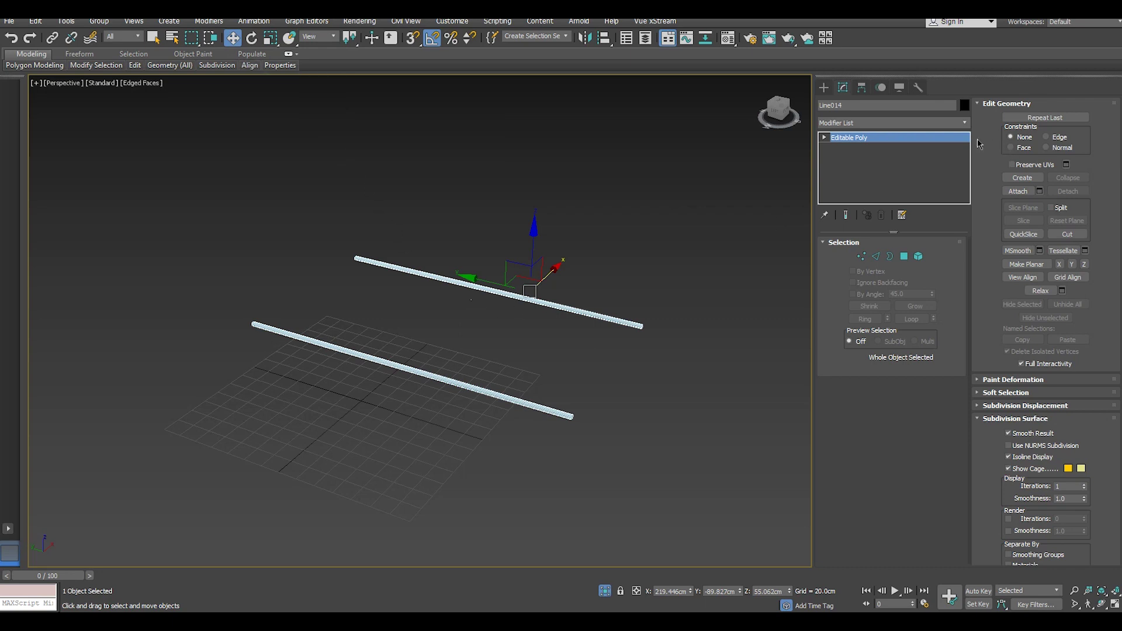
Step: Add an Unwrap UVW modifier to the side rails
left_click(964, 123)
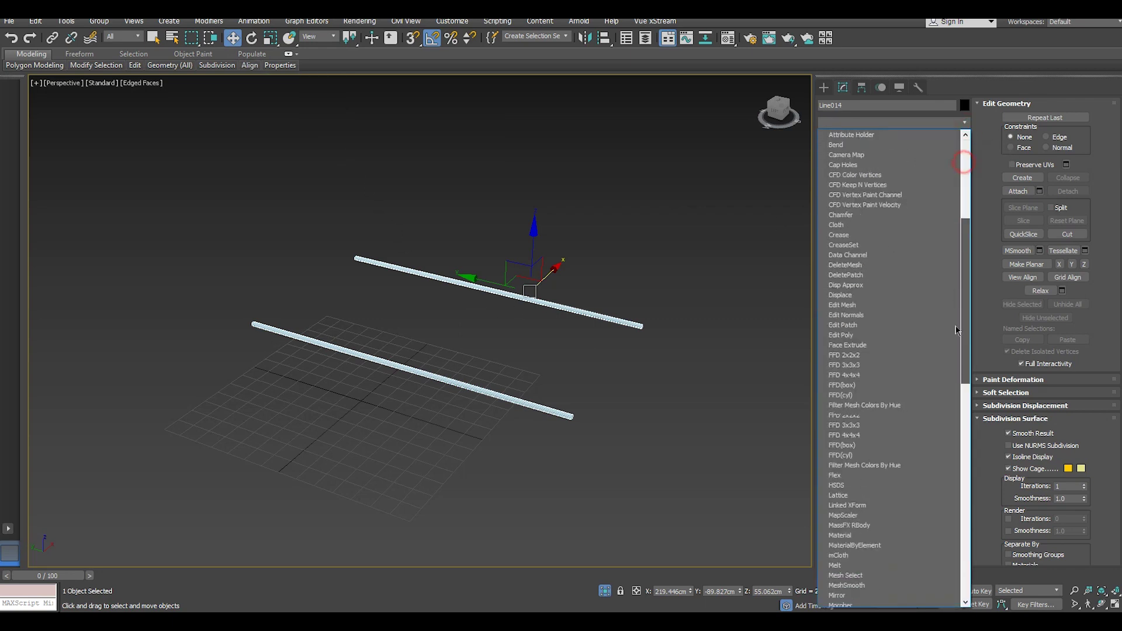
scroll(964, 164, "down", 15)
scroll(965, 164, "down", 15)
left_click(843, 460)
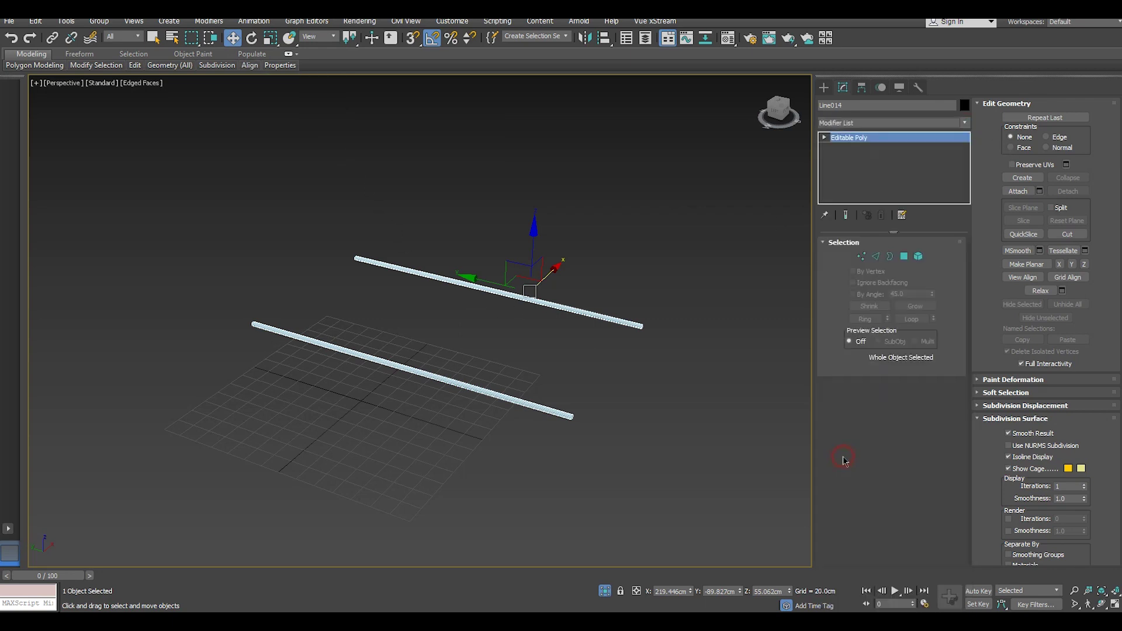
Step: Open the side rails' UVs in the UV editor and select a lower-rail face
left_click(877, 489)
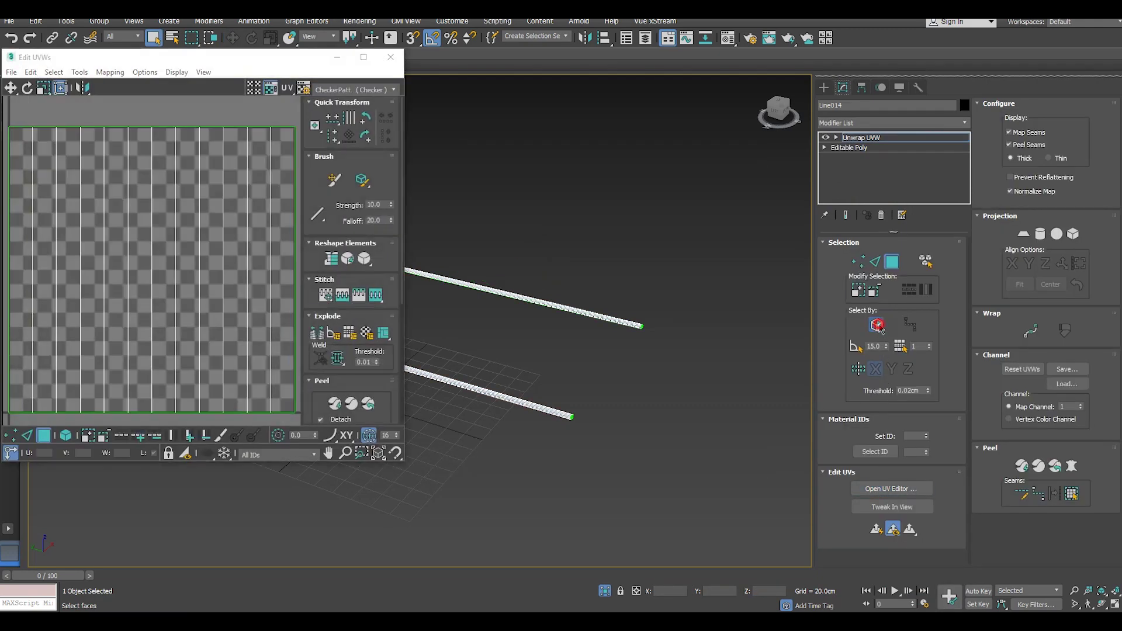
middle_click_drag(476, 350, 572, 377)
scroll(567, 379, "up", 3)
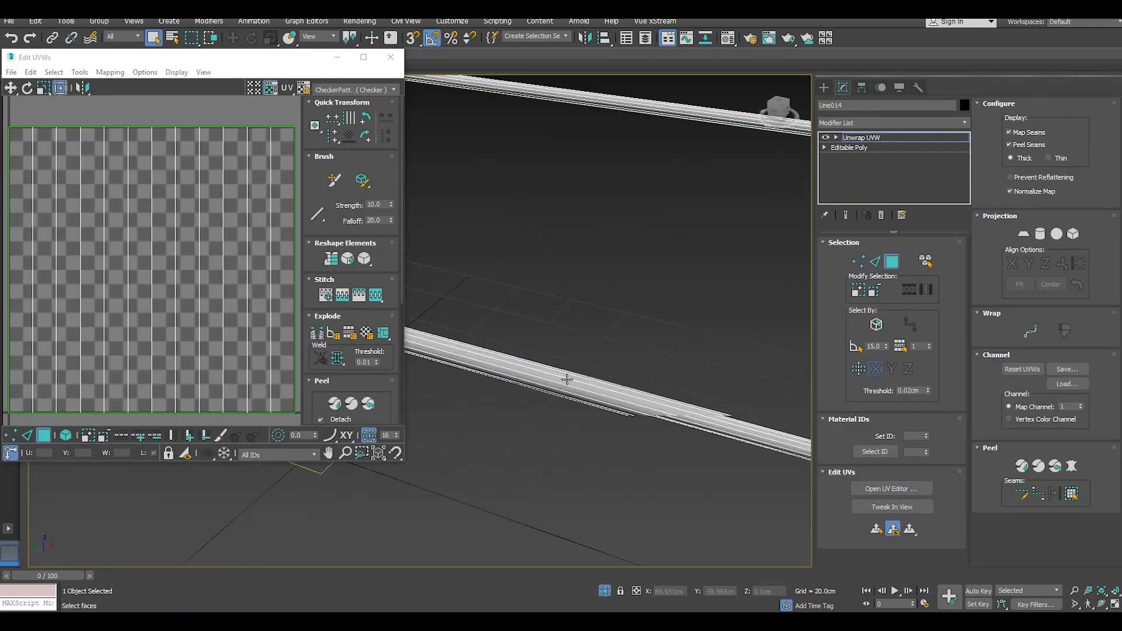
scroll(566, 377, "up", 3)
left_click(565, 376)
scroll(193, 186, "down", 3)
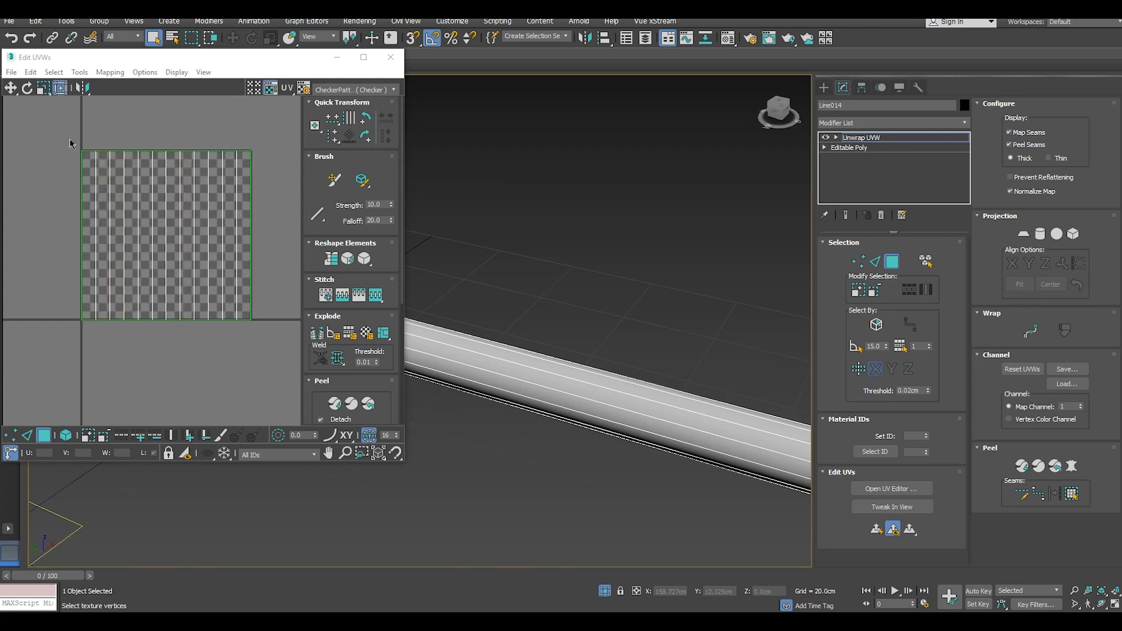
Step: Select all rail UVs, Pack Normalize them, deselect and close the editor
left_click_drag(68, 137, 316, 381)
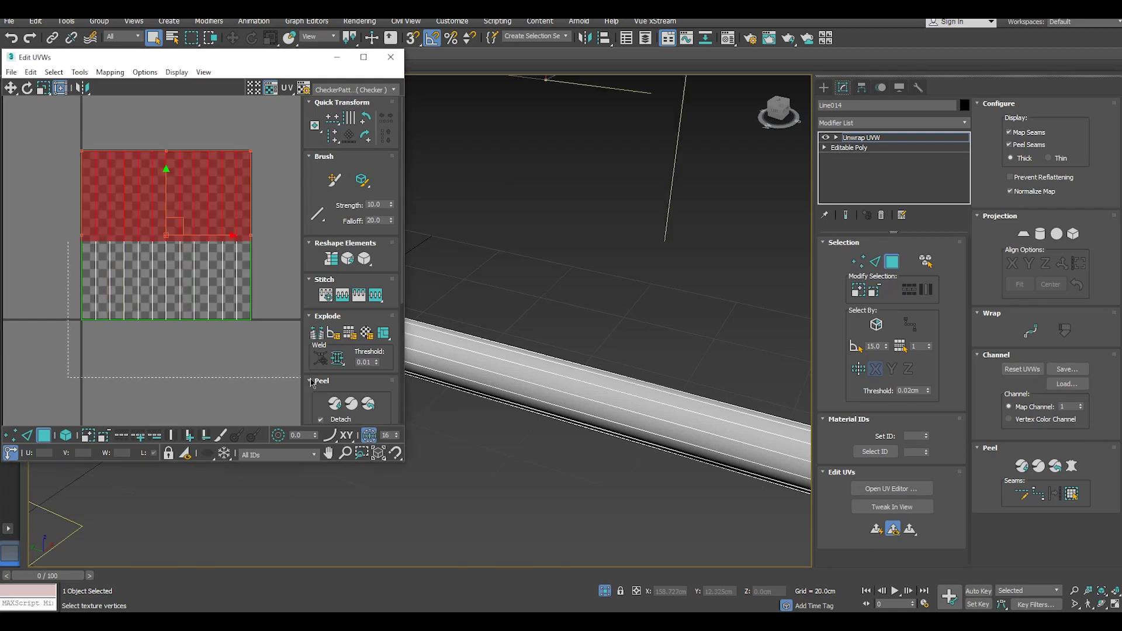
scroll(324, 375, "down", 2)
scroll(323, 377, "down", 1)
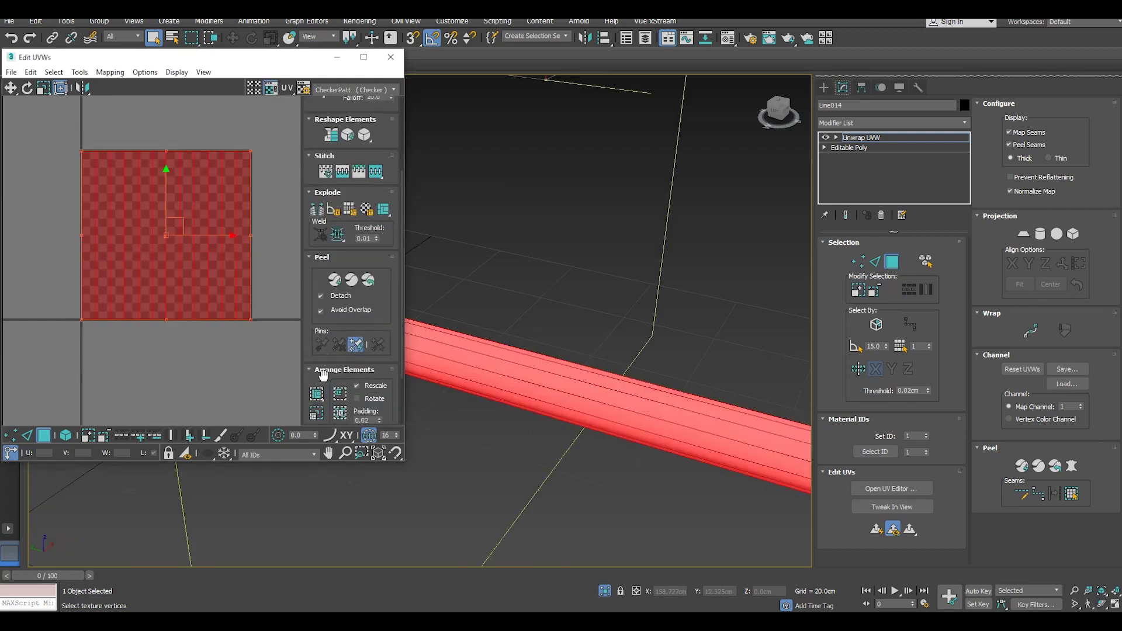
left_click(317, 393)
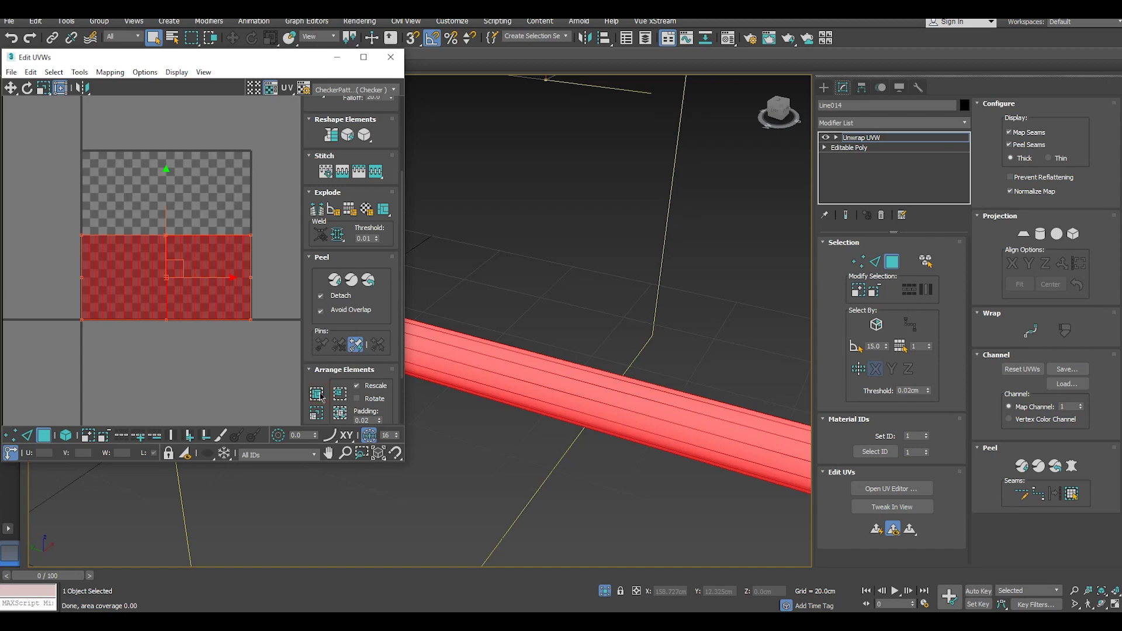
left_click(255, 346)
left_click(397, 57)
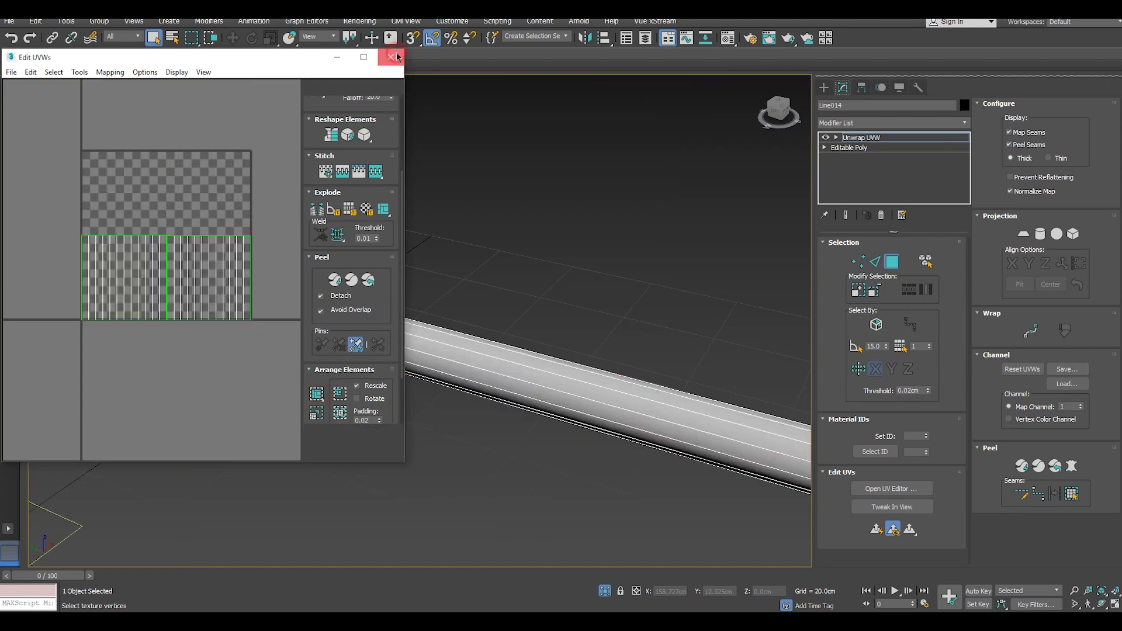
Step: Bring the whole bed back, exit face editing and select the foot-end frame Line015
left_click(603, 592)
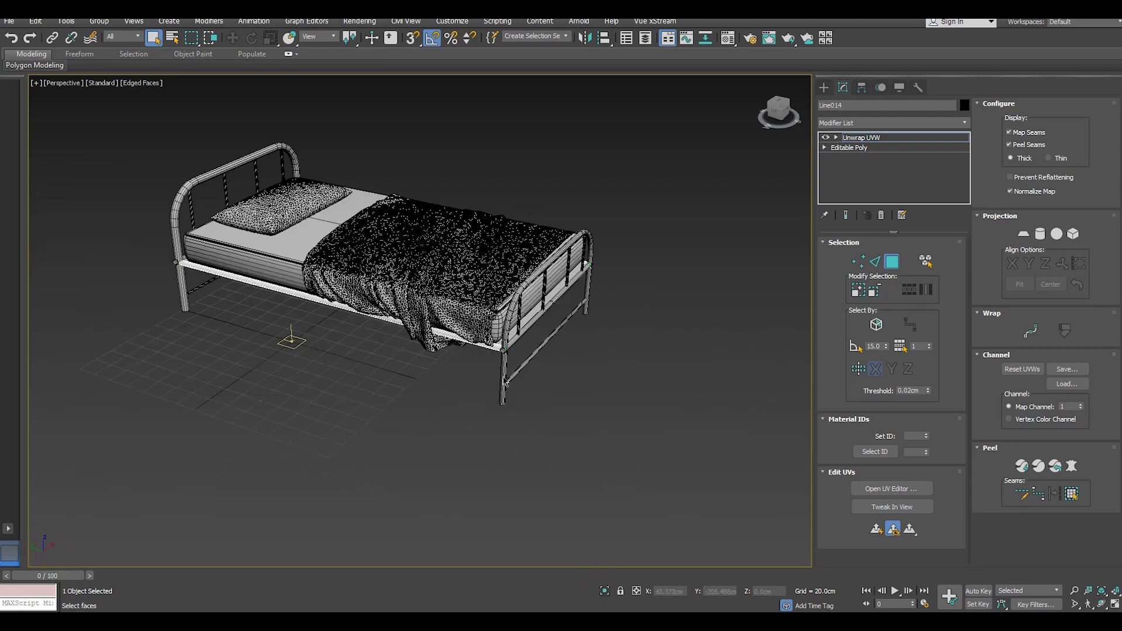
left_click(856, 139)
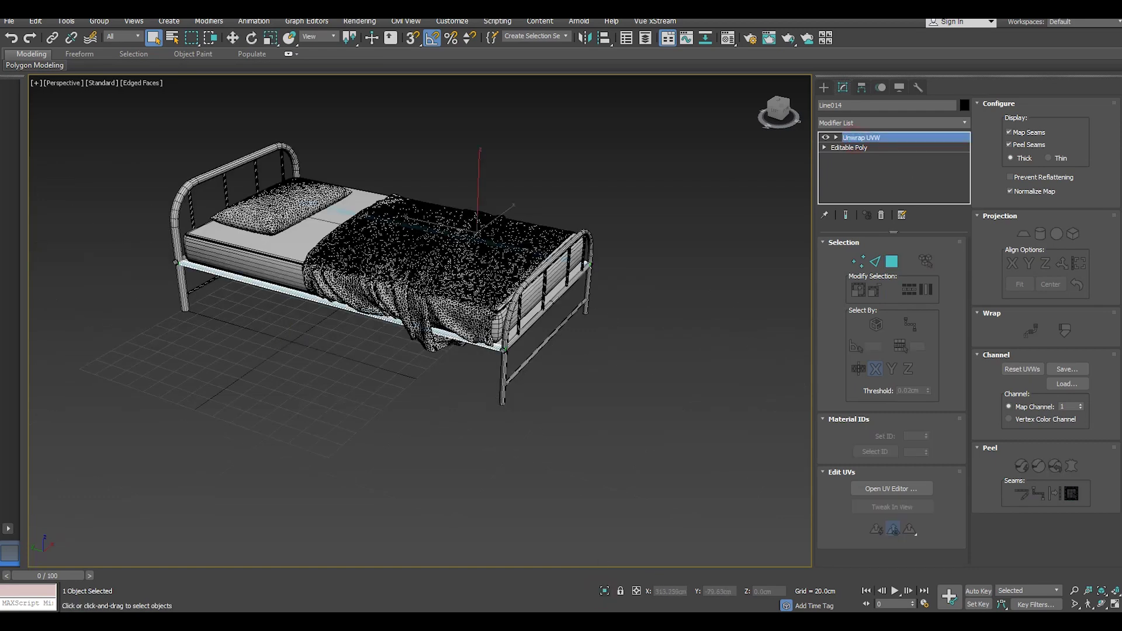
left_click(504, 365)
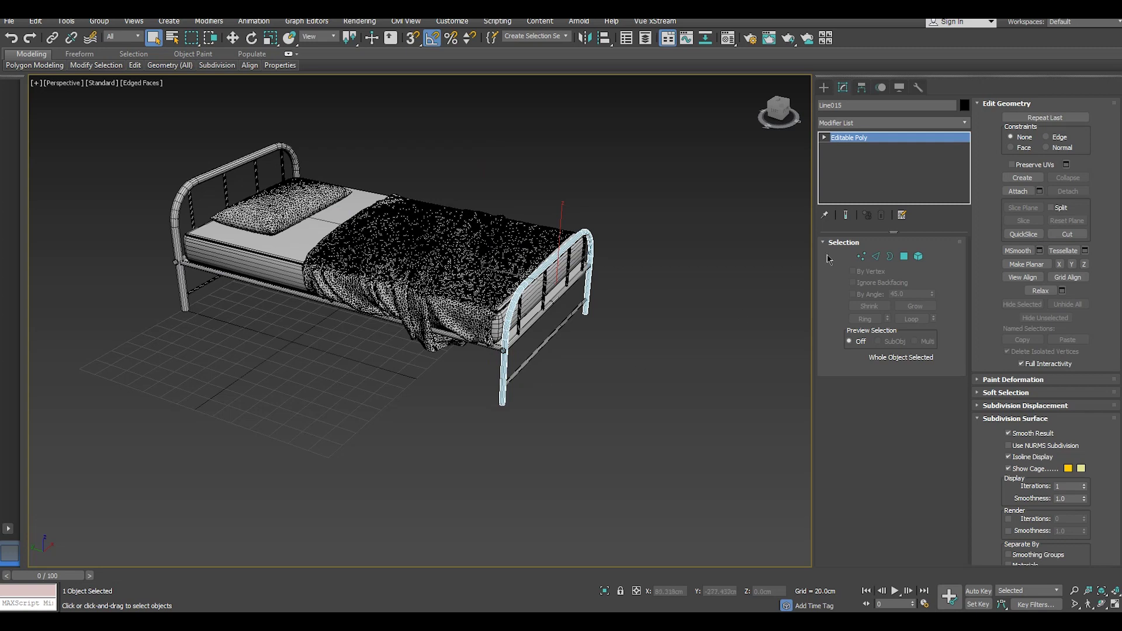
Step: Attach the diagonal crossbar and footboard bars to the foot-end frame
left_click(1017, 191)
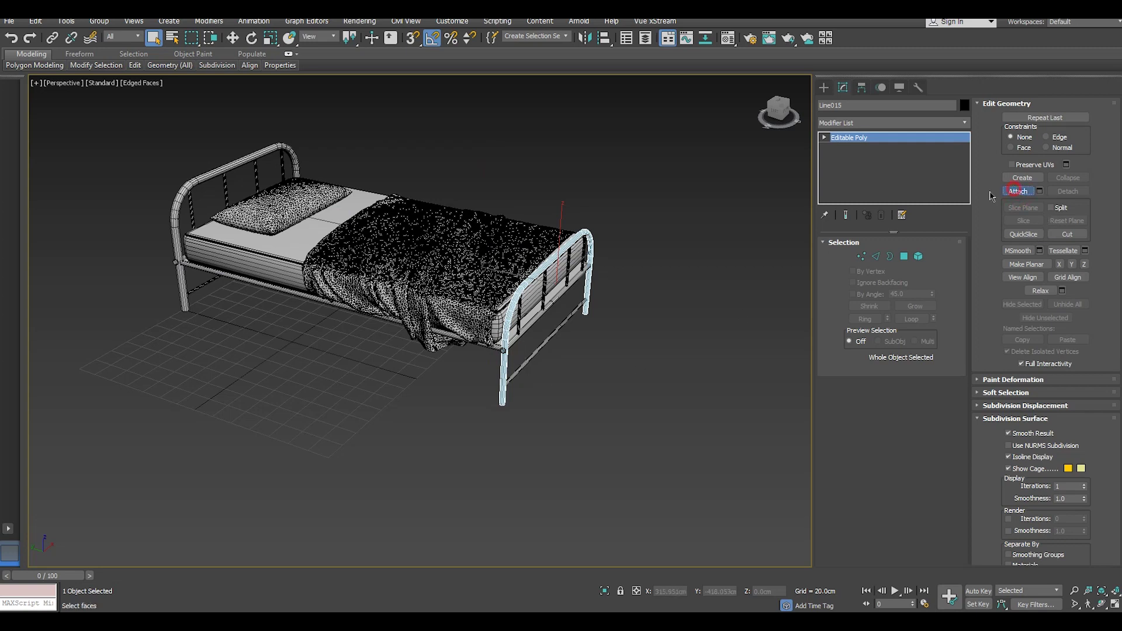
left_click(514, 373)
left_click(522, 333)
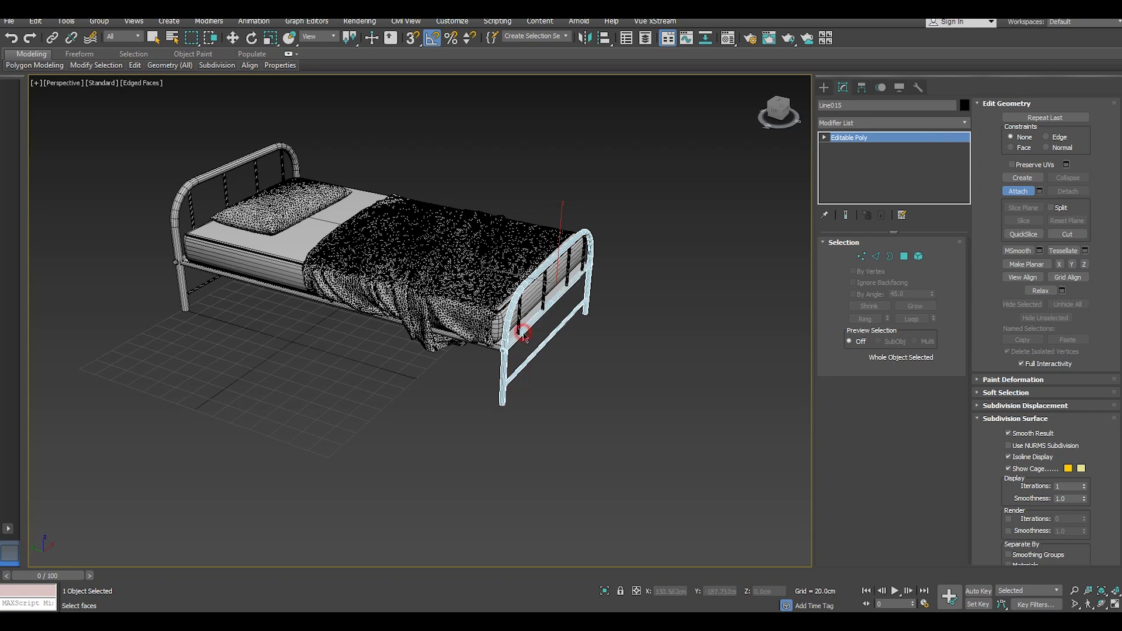
left_click(518, 327)
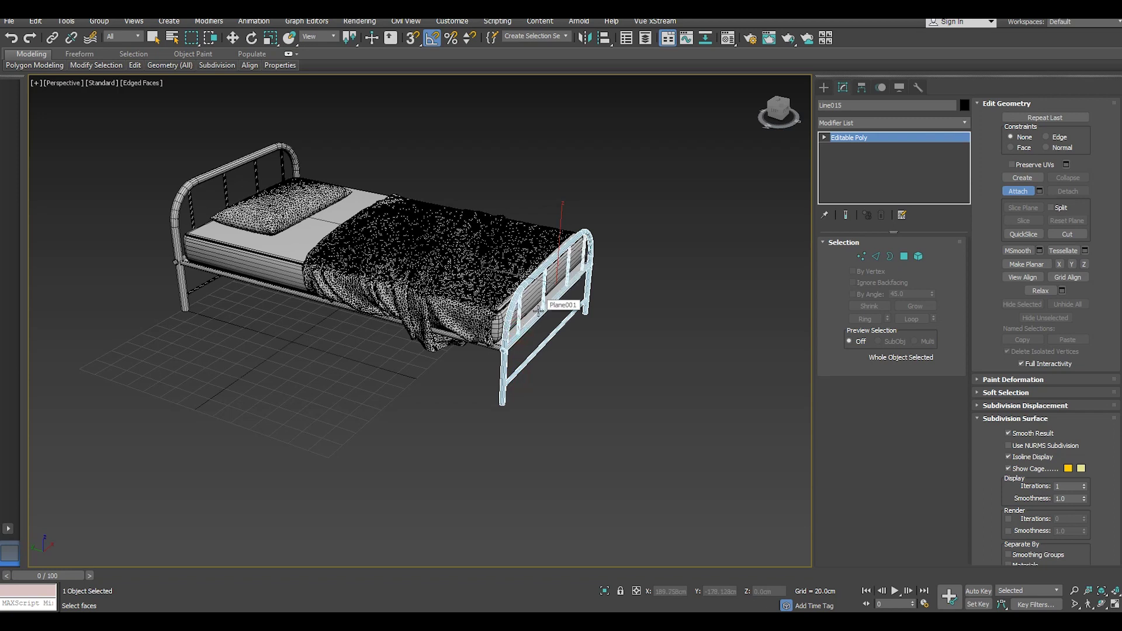
left_click(11, 38)
right_click(12, 38)
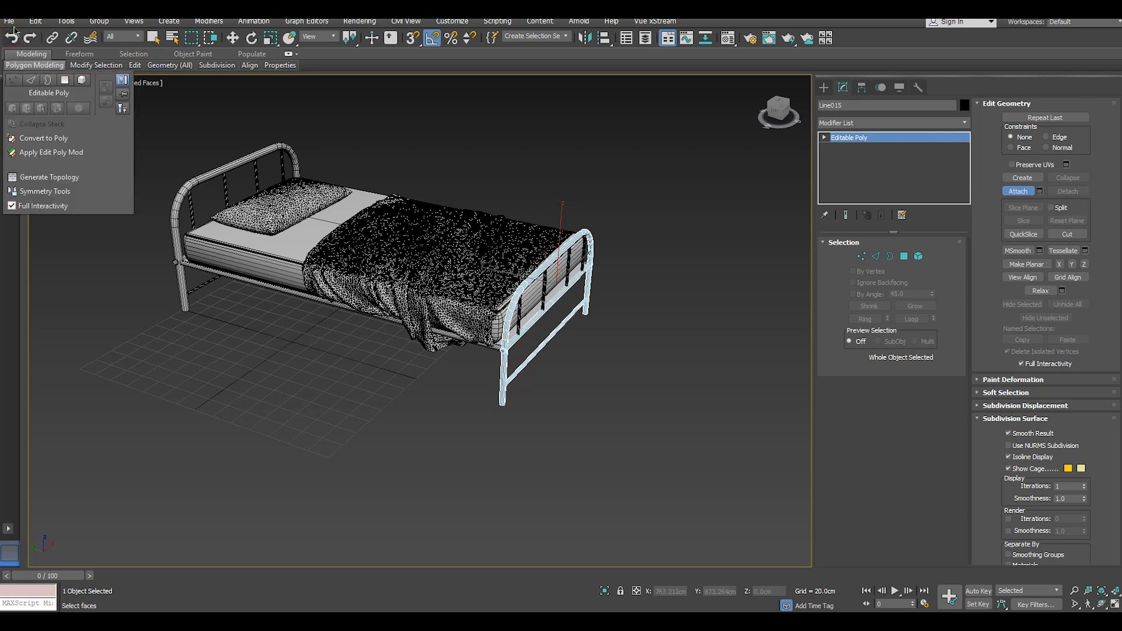
left_click(518, 325)
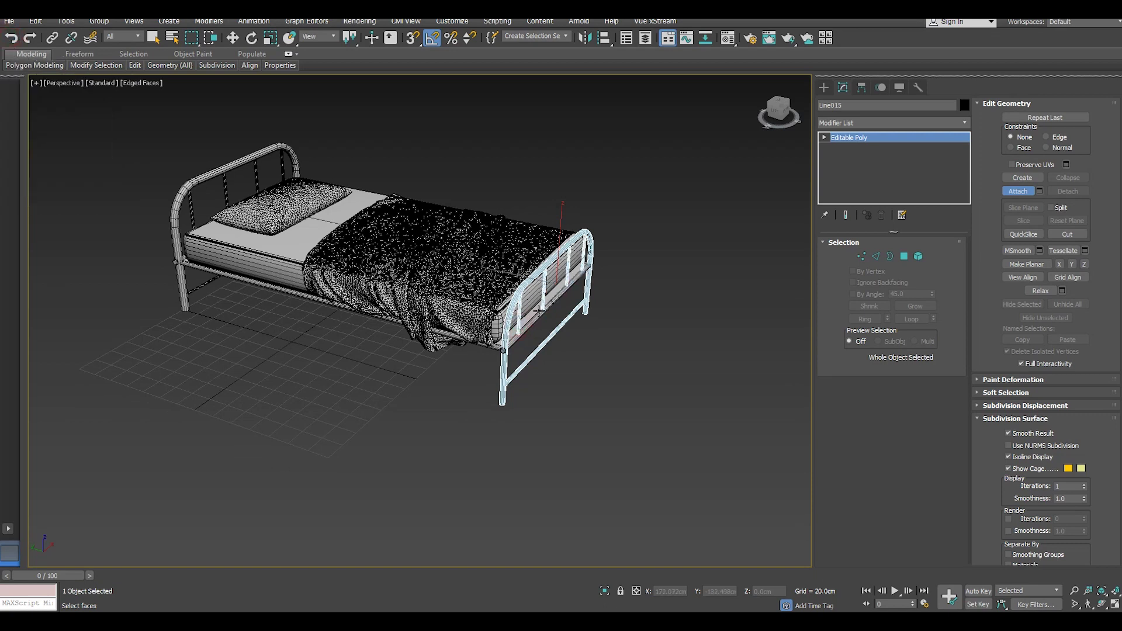
Step: Attach the headboard bars, side rail and headboard tube to the frame
left_click(193, 216)
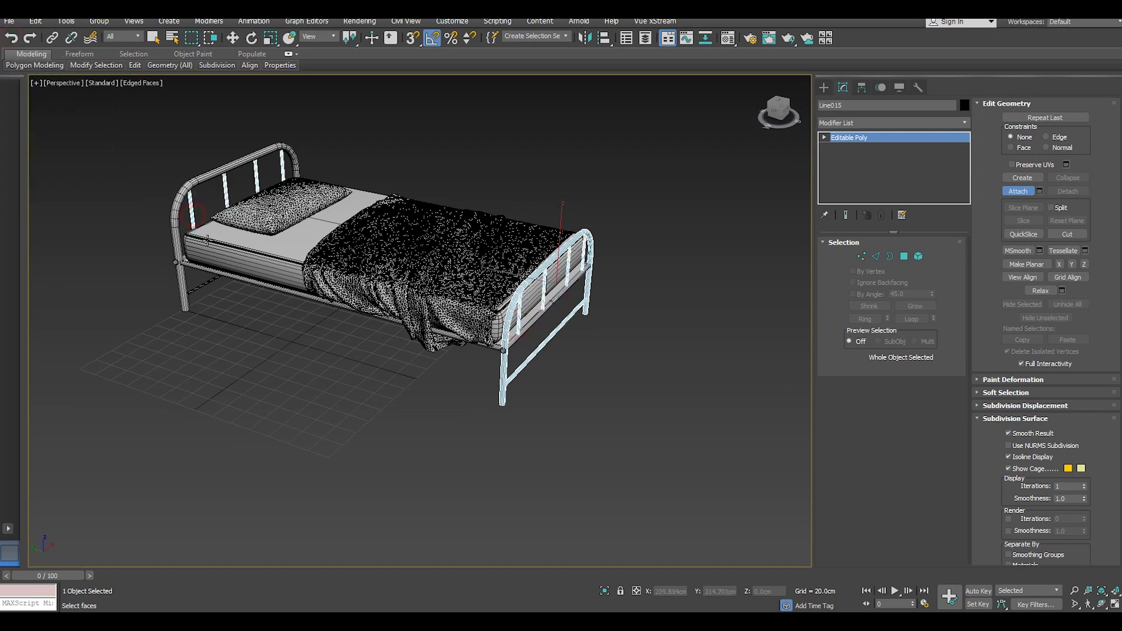
left_click(231, 281)
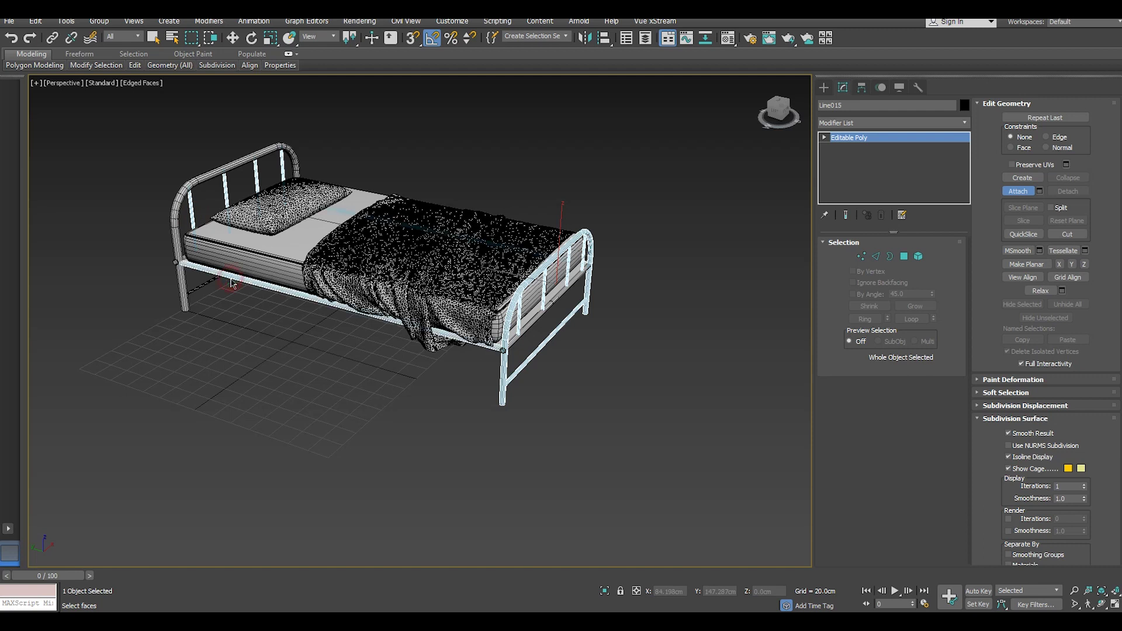
left_click(184, 281)
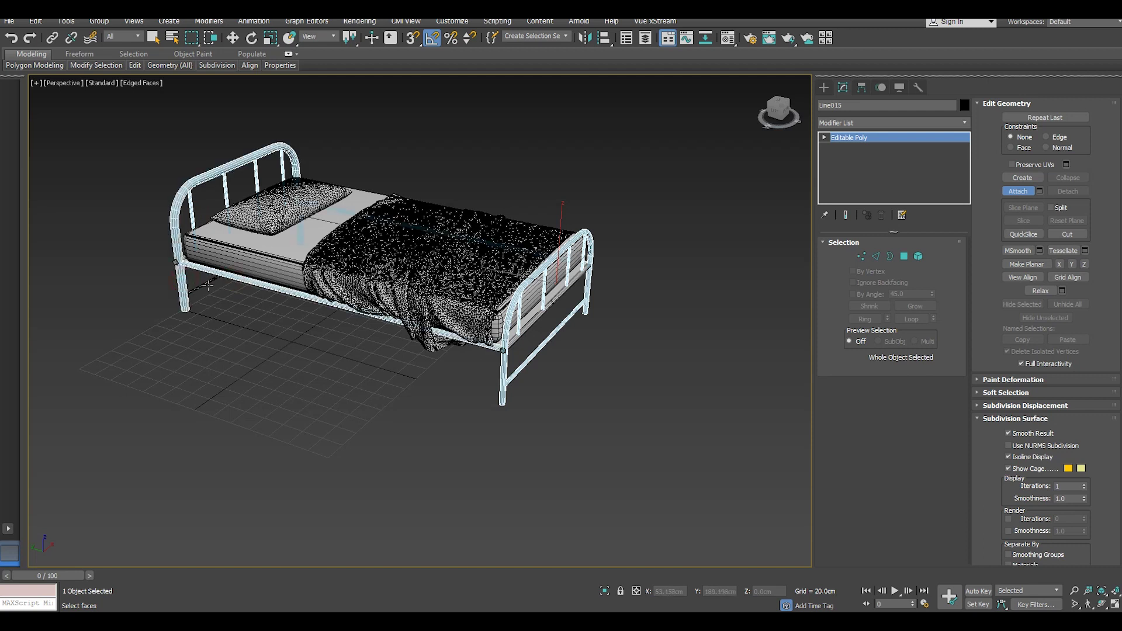
right_click(273, 301)
left_click(82, 331)
Step: Orbit the view to check the combined metal frame from both ends
mouse_move(376, 381)
middle_mouse_down("alt")
mouse_move(326, 370)
mouse_move(336, 355)
middle_mouse_up("alt")
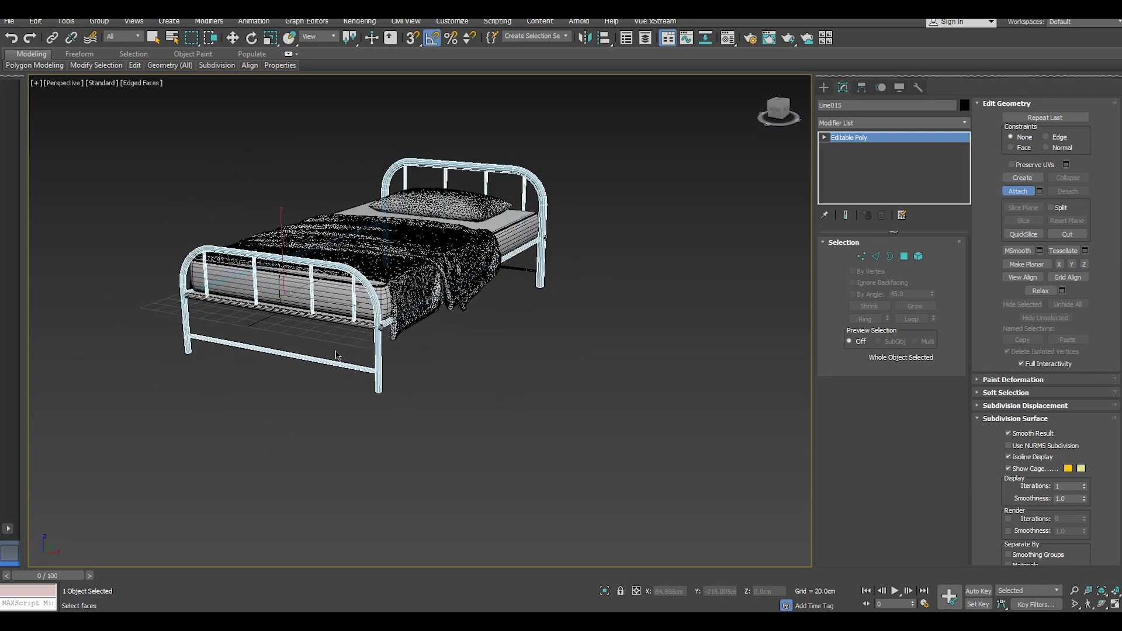
scroll(369, 318, "up", 3)
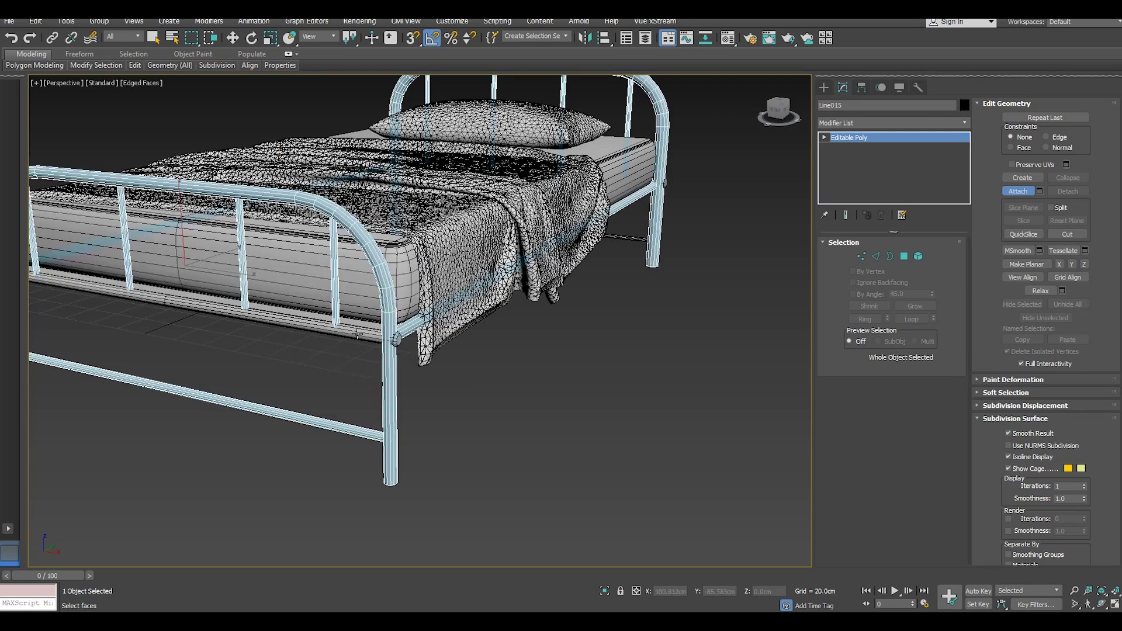
scroll(357, 334, "down", 2)
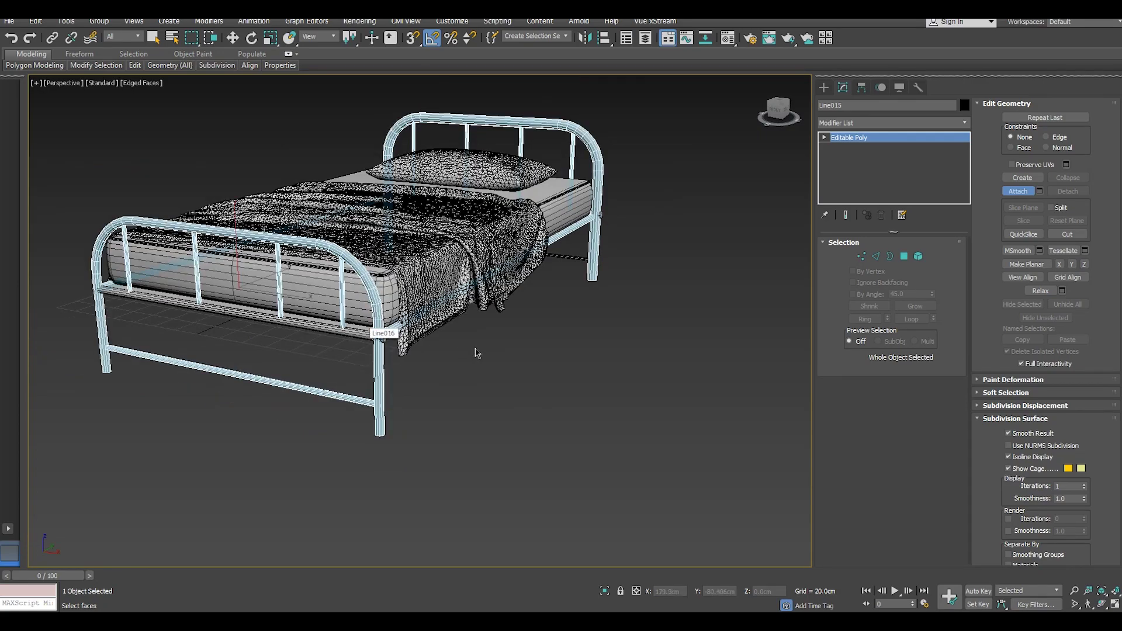
mouse_move(476, 353)
middle_mouse_down("alt")
mouse_move(501, 357)
mouse_move(378, 354)
mouse_move(451, 357)
middle_mouse_up("alt")
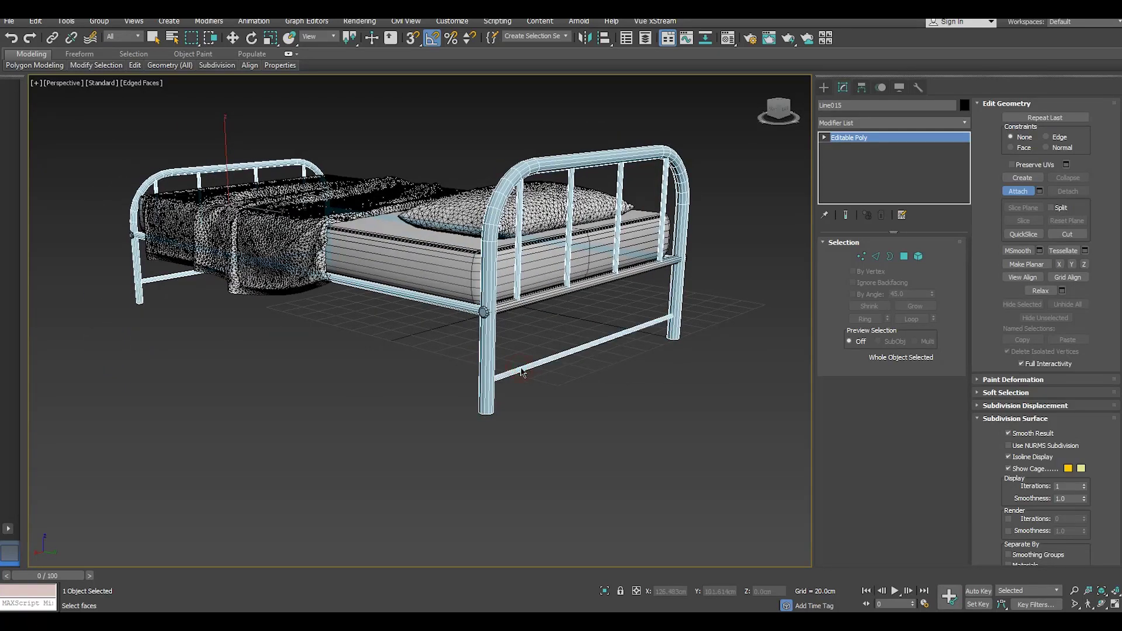
Step: Add an Unwrap UVW modifier to the combined frame Line015 and open its UV editor
key("w")
left_click(965, 123)
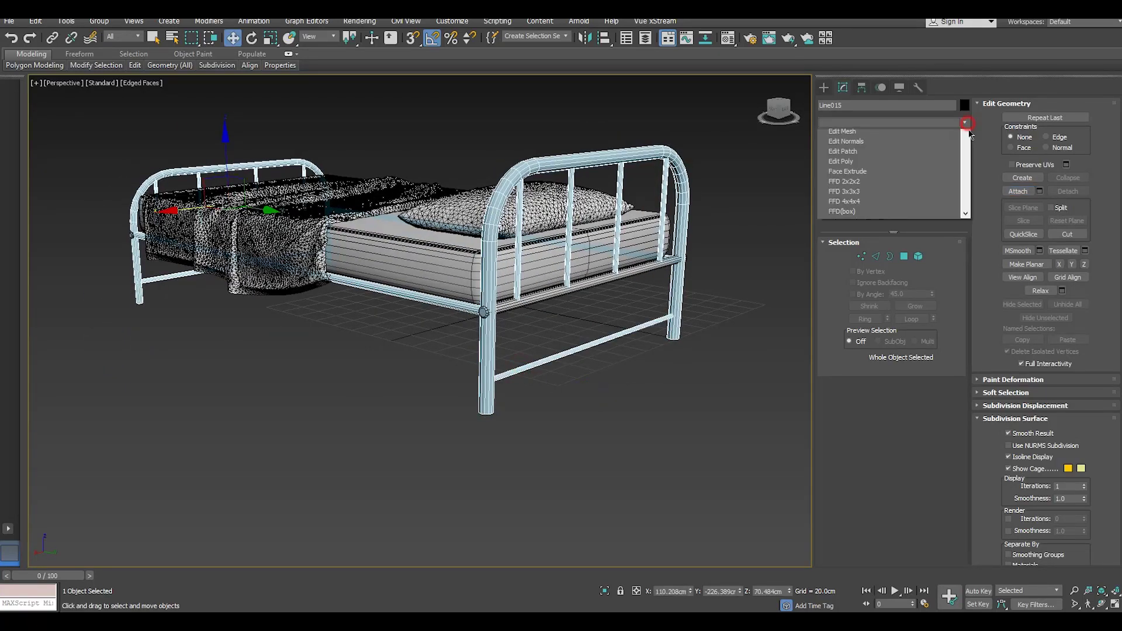
left_click_drag(966, 167, 925, 439)
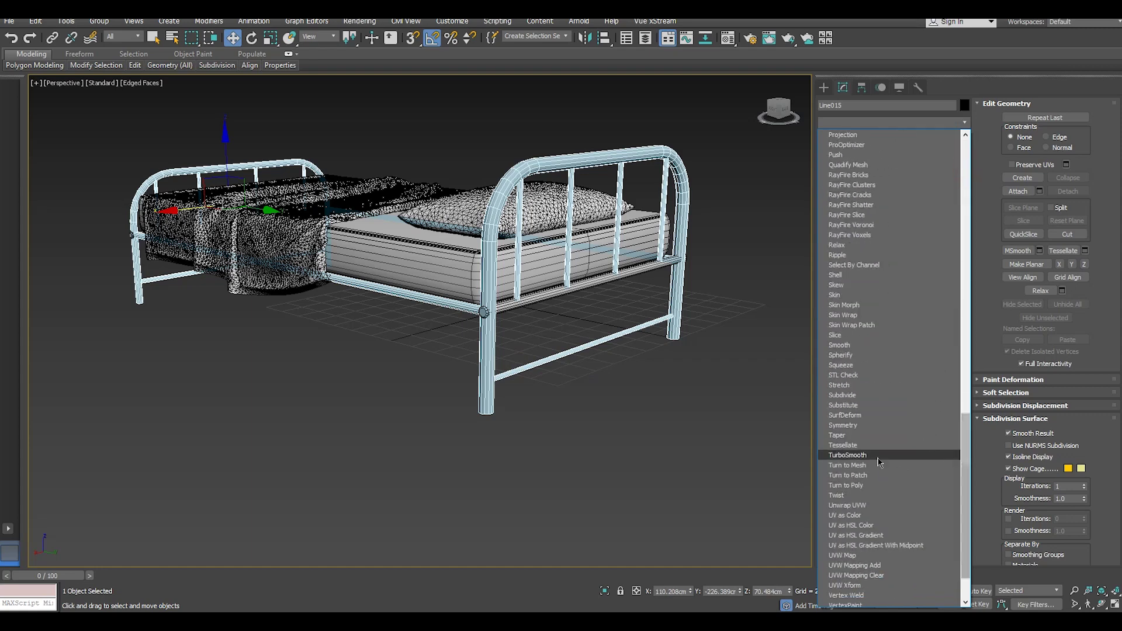
left_click(857, 505)
left_click(877, 490)
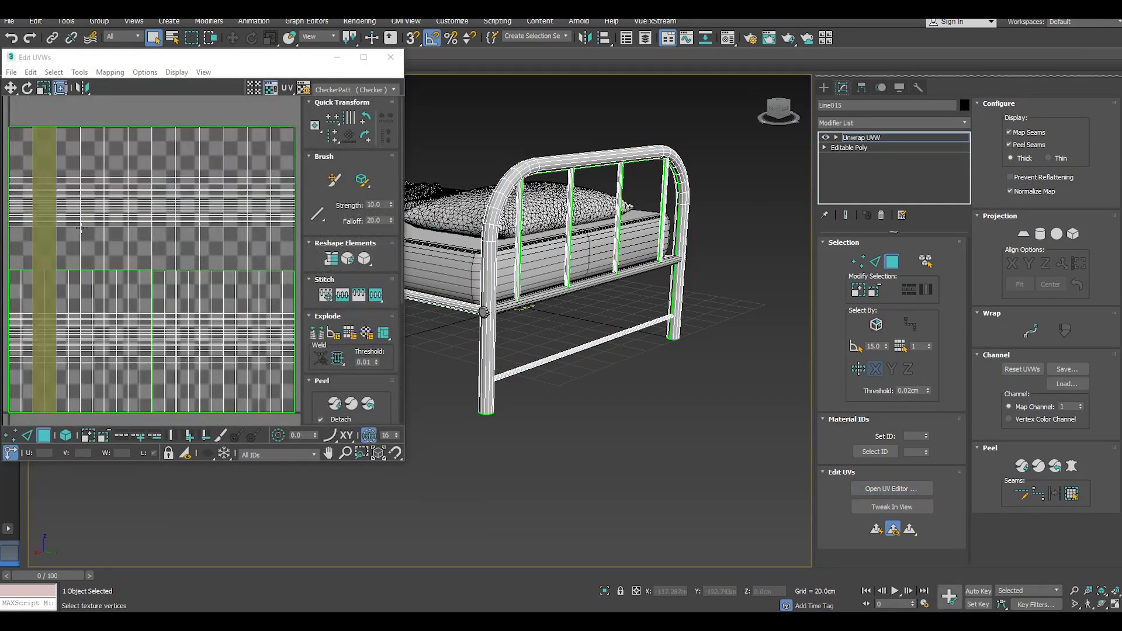
Step: Select all the frame's UV faces, pack them without overlap, and close the editor
scroll(93, 234, "down", 5)
left_click_drag(269, 367, 302, 394)
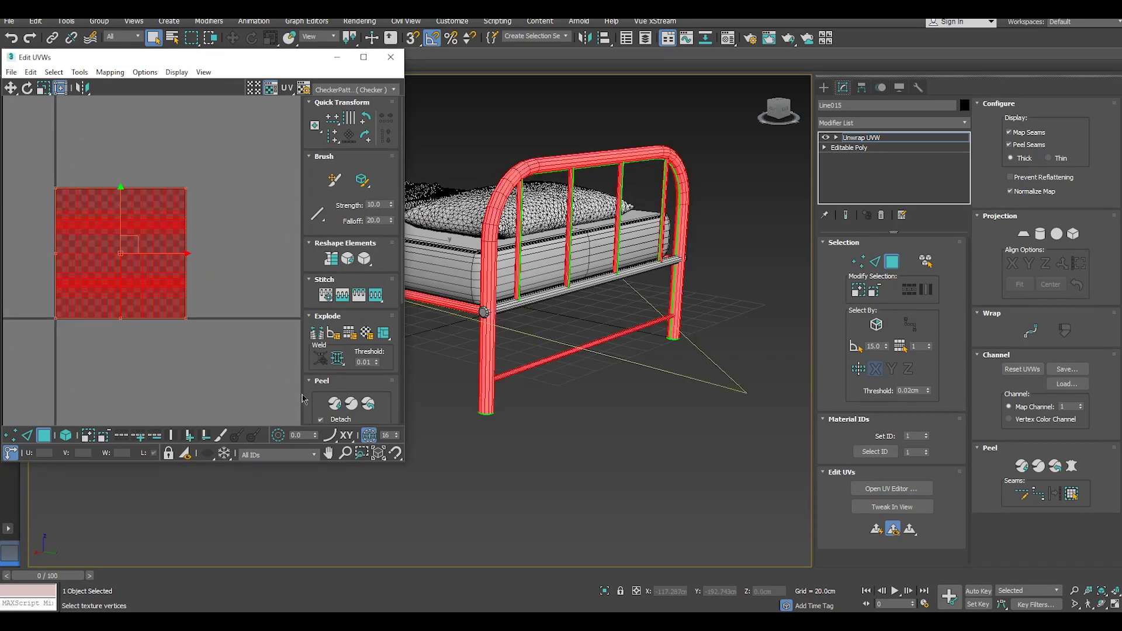
scroll(347, 388, "down", 3)
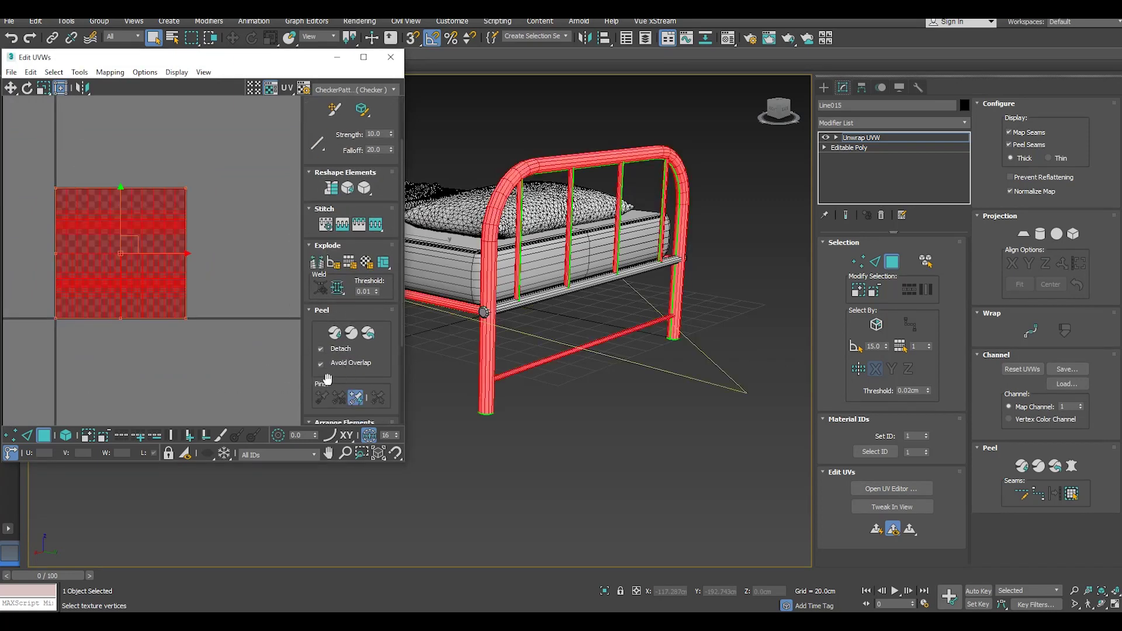
scroll(327, 380, "down", 3)
left_click(316, 375)
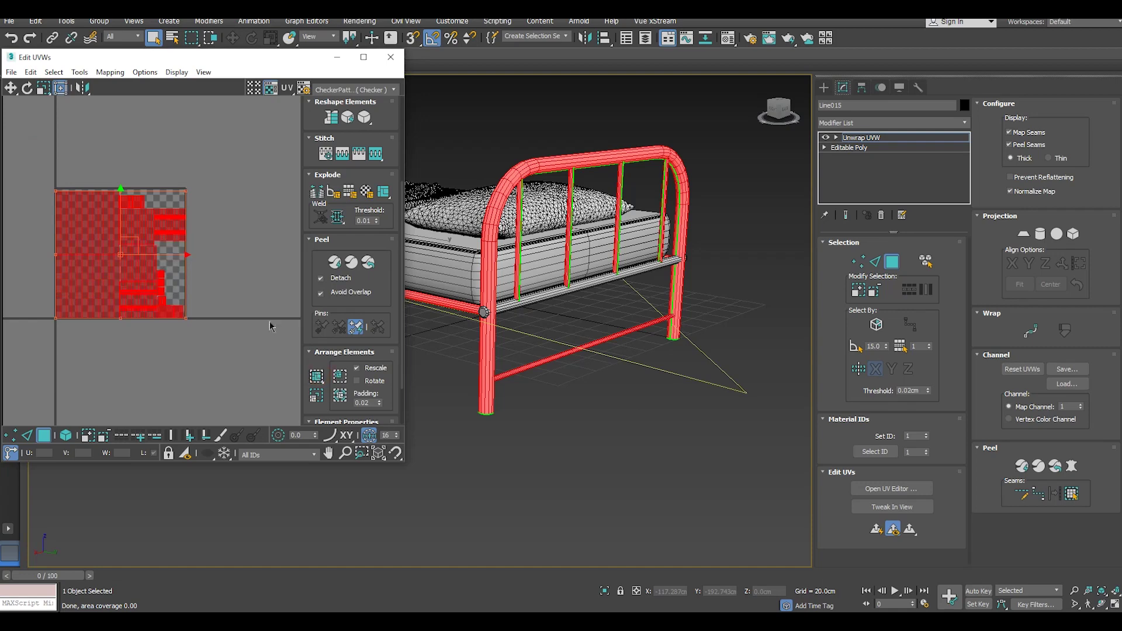
left_click(223, 277)
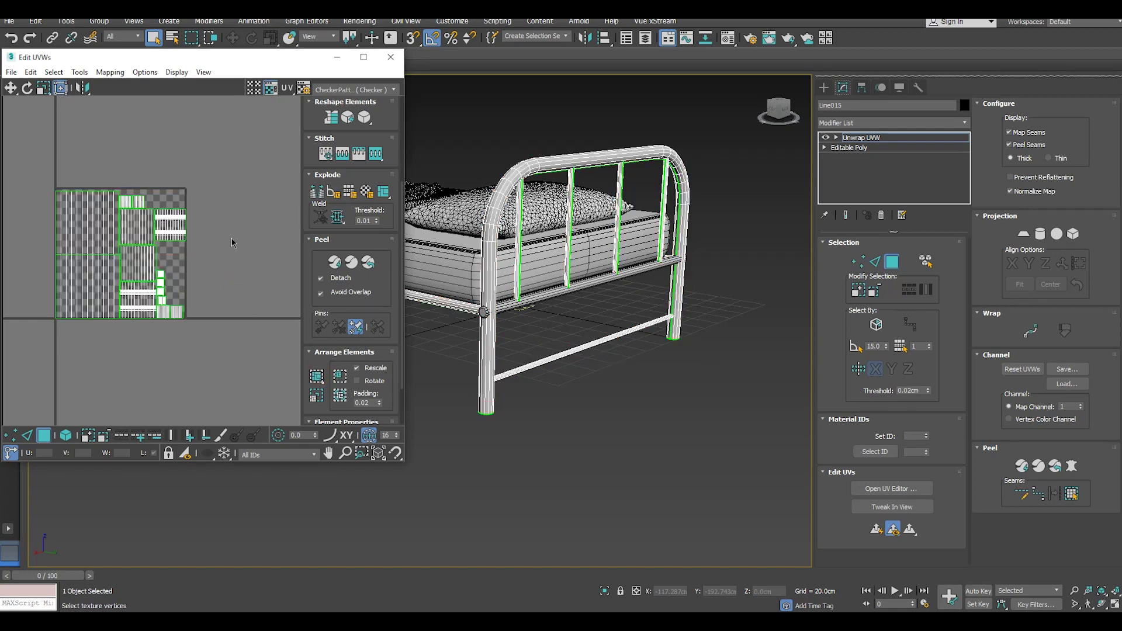
left_click(403, 57)
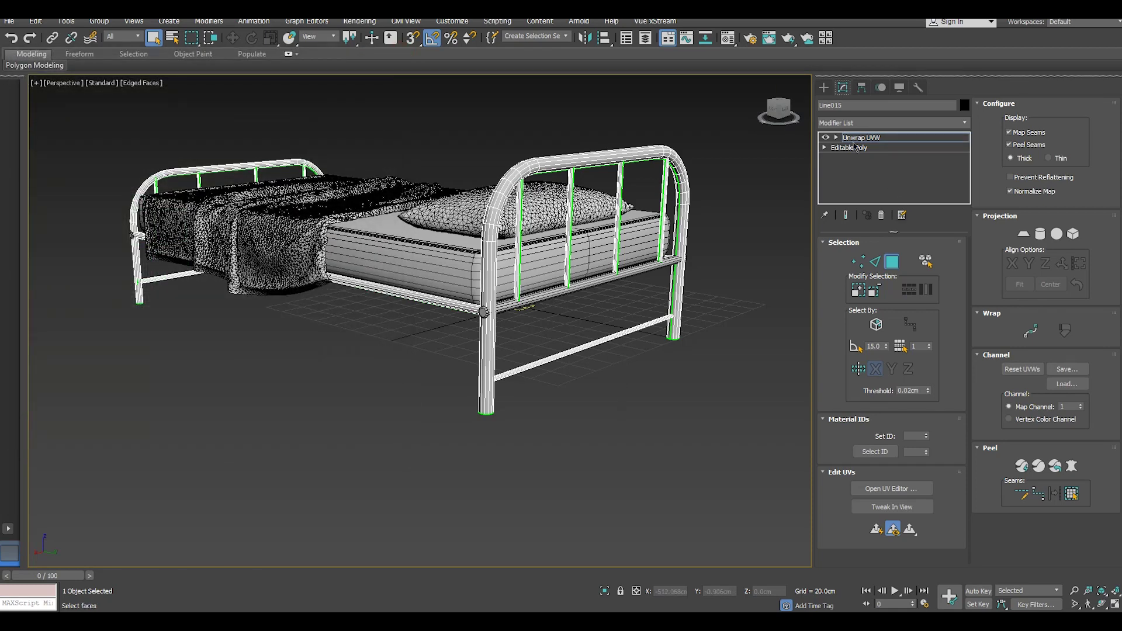
Step: Exit face editing, select side rail Line004 and isolate it
left_click(855, 138)
left_click(585, 284)
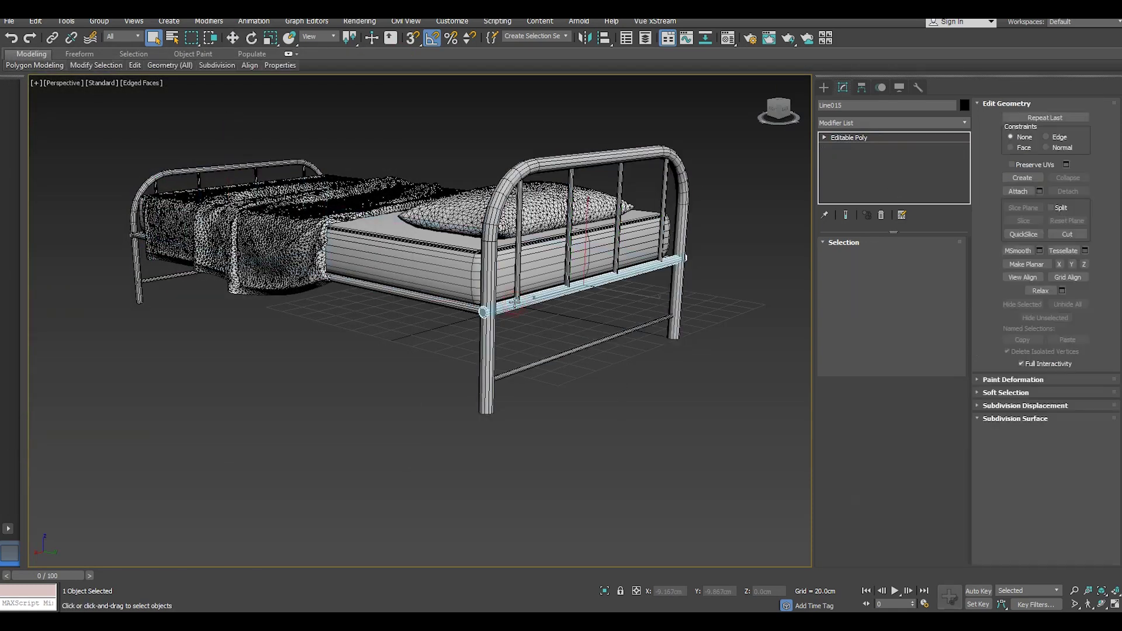
left_click(605, 592)
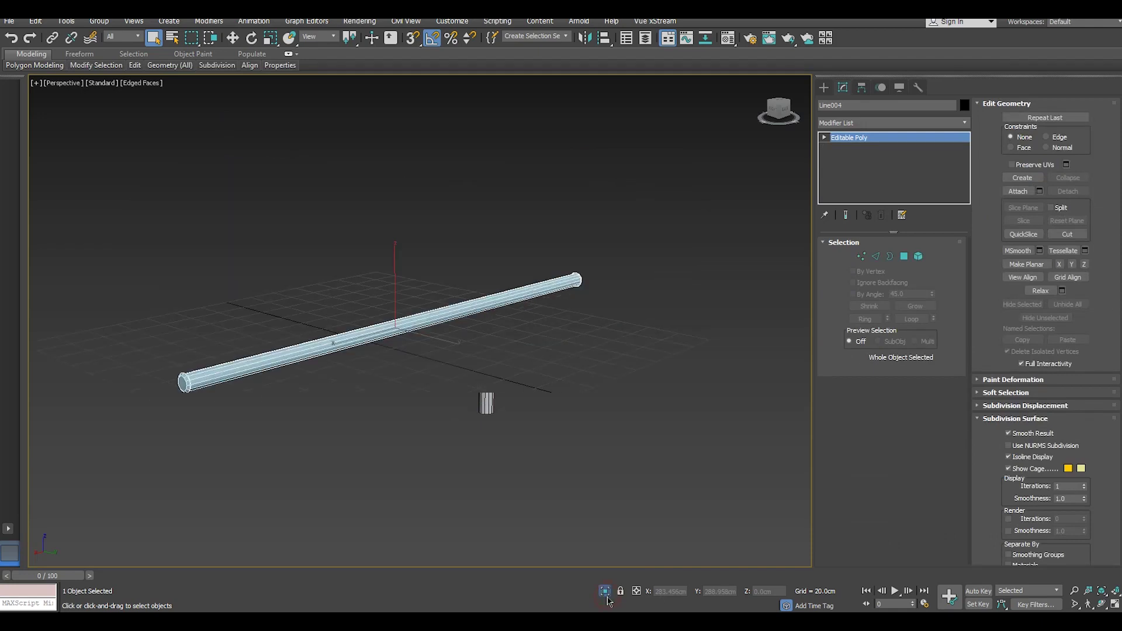
Step: Orbit and zoom in on the isolated rail's lower end
right_click(590, 462)
key("super")
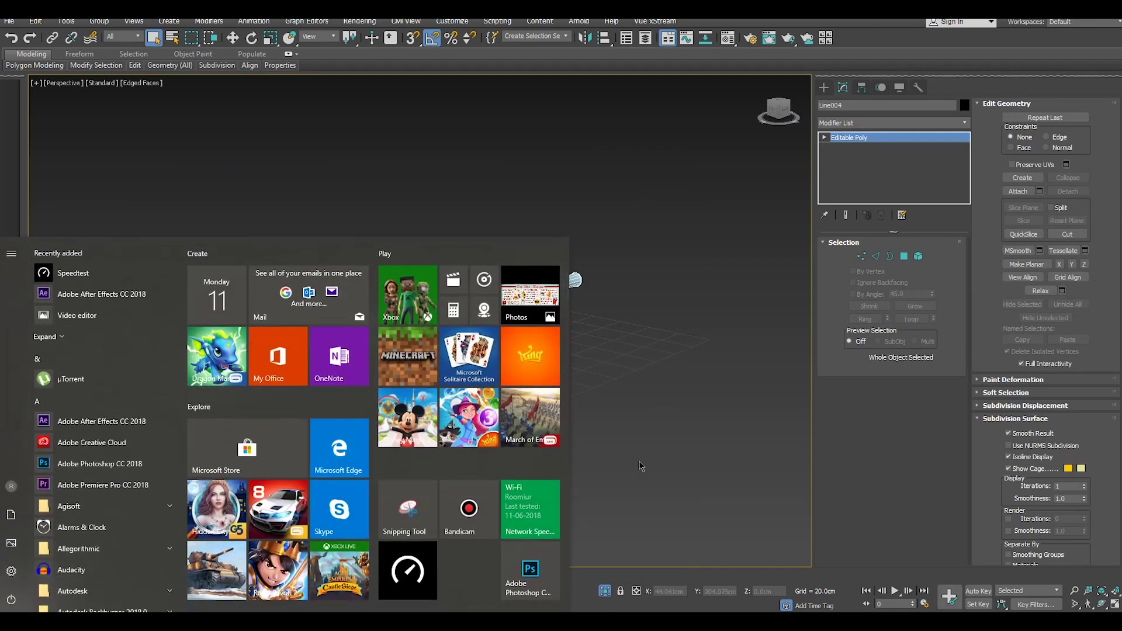
mouse_move(640, 465)
middle_mouse_down("alt")
mouse_move(705, 459)
mouse_move(874, 480)
middle_mouse_up("alt")
mouse_move(386, 462)
middle_mouse_down()
mouse_move(459, 441)
mouse_move(481, 421)
middle_mouse_up()
scroll(479, 420, "up", 4)
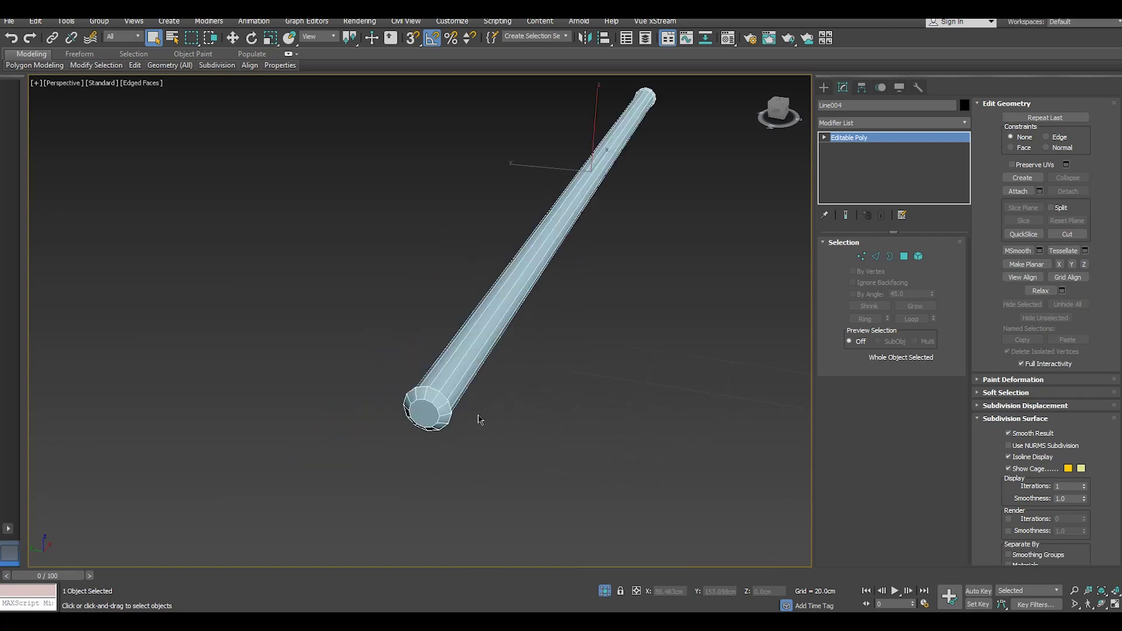
Step: Add an Unwrap UVW modifier to rod Line004
left_click(962, 123)
scroll(877, 351, "down", 5)
scroll(871, 409, "down", 5)
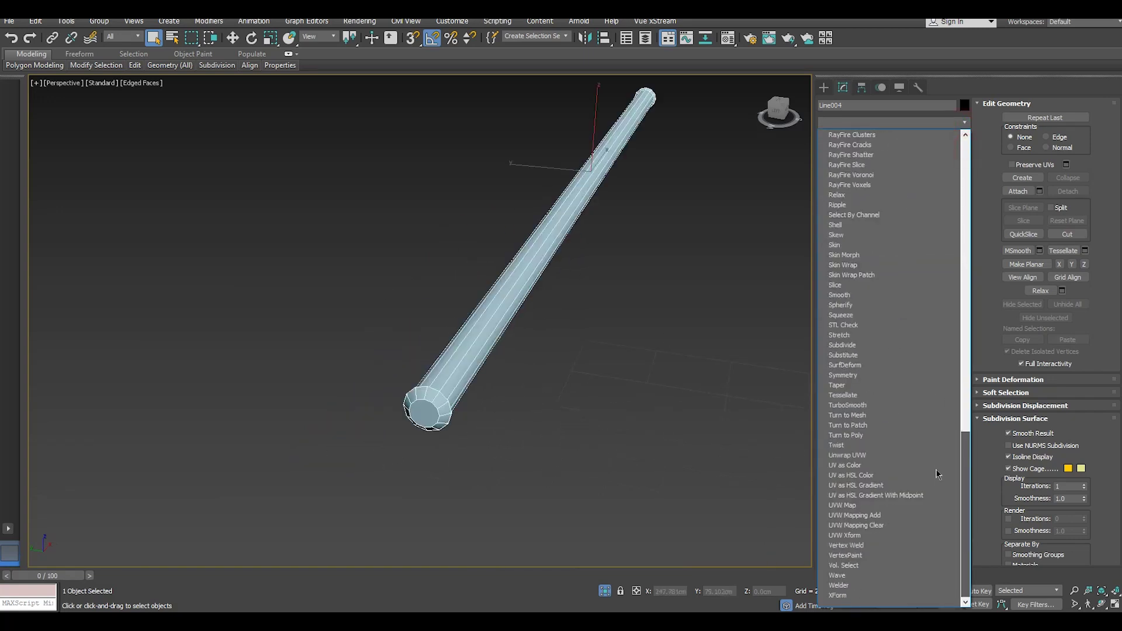
left_click(858, 455)
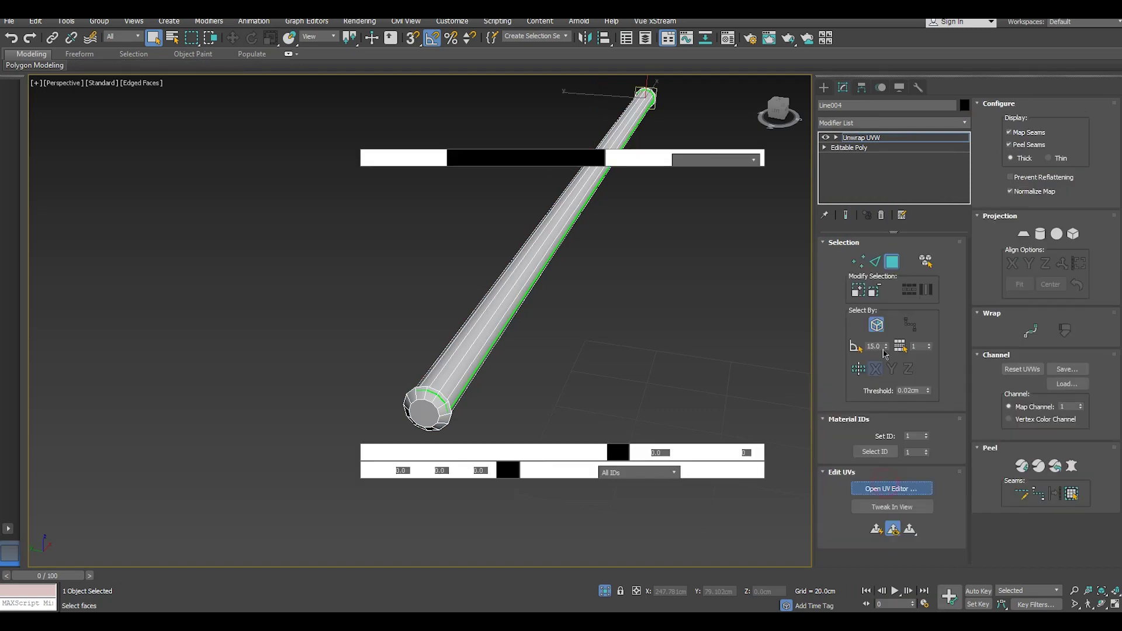
mouse_move(549, 350)
middle_mouse_down("alt")
mouse_move(539, 363)
mouse_move(556, 349)
mouse_move(509, 319)
middle_mouse_up("alt")
scroll(138, 275, "down", 3)
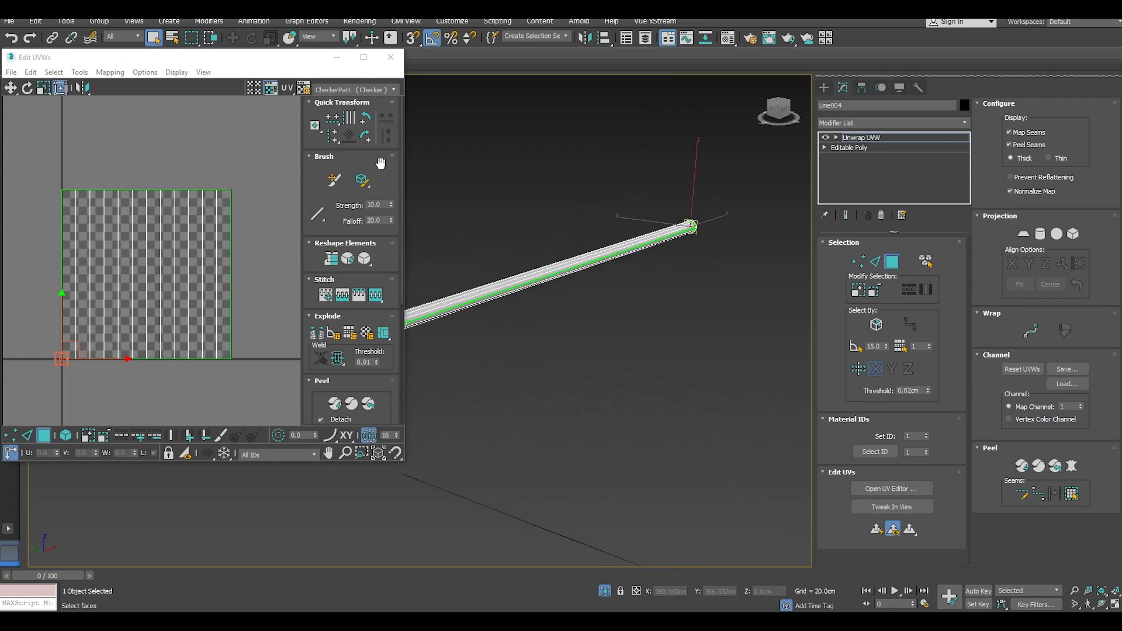
Step: Preview the rod with the numbered UV_Checker, then return to the grey checker
left_click(349, 90)
left_click(339, 108)
left_click(349, 90)
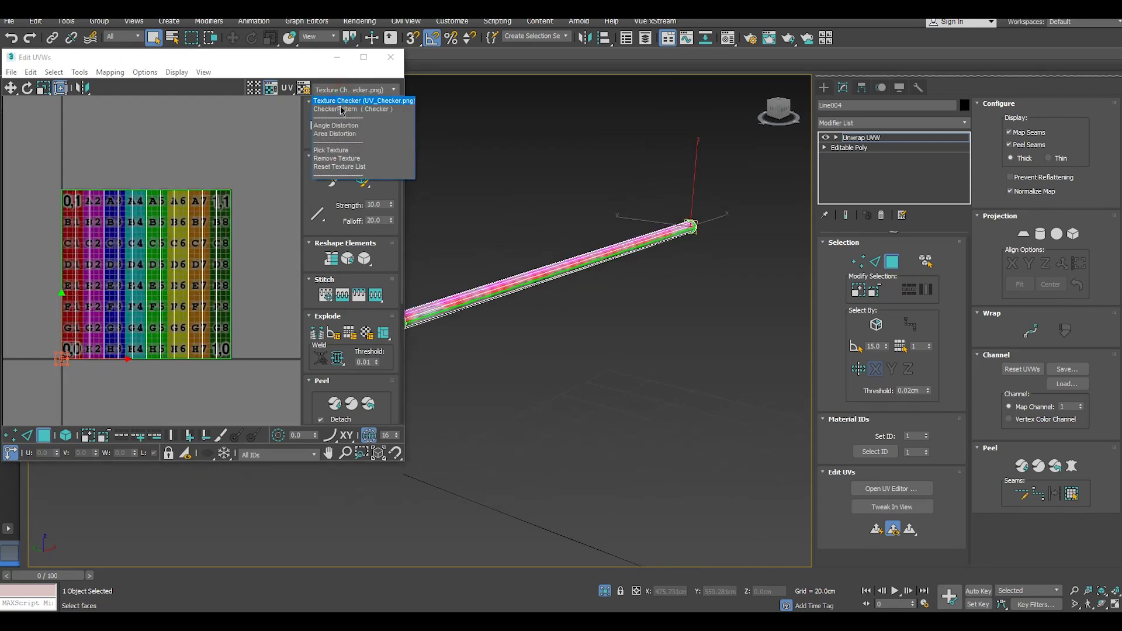
left_click(342, 110)
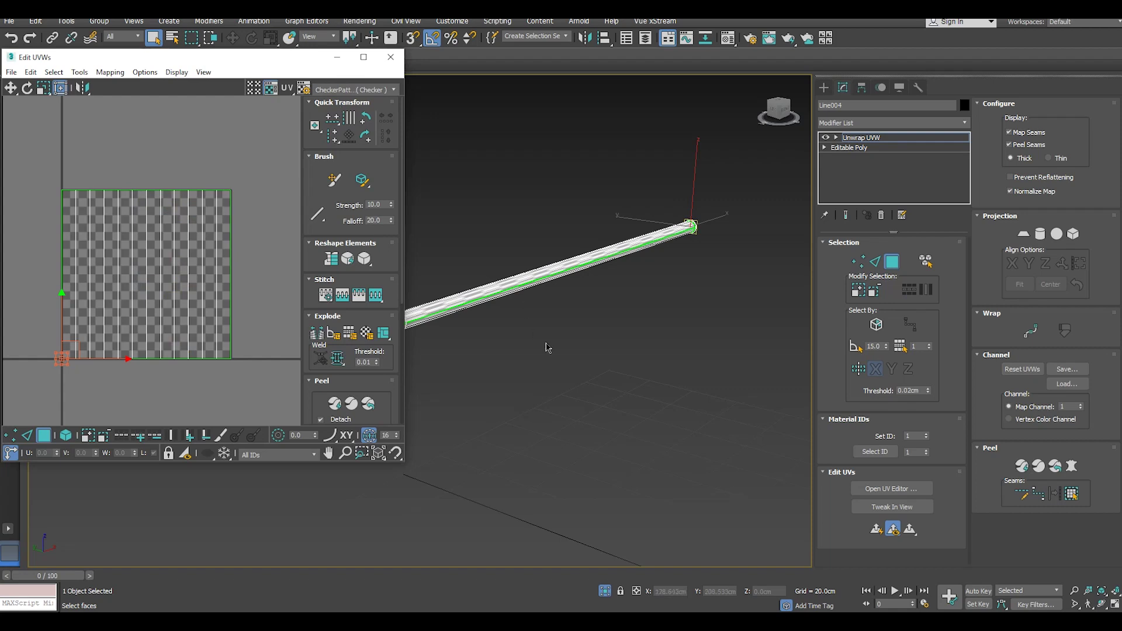
Step: Select all of the rod's faces and Break their UVs apart
middle_click_drag(547, 347, 651, 345)
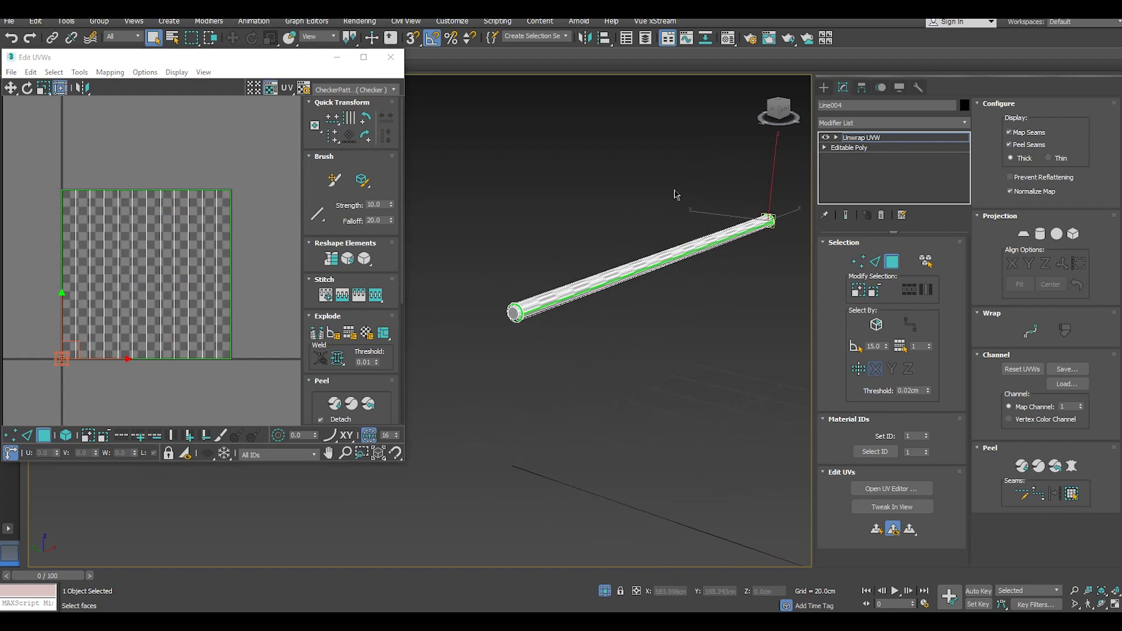
left_click_drag(671, 395, 620, 421)
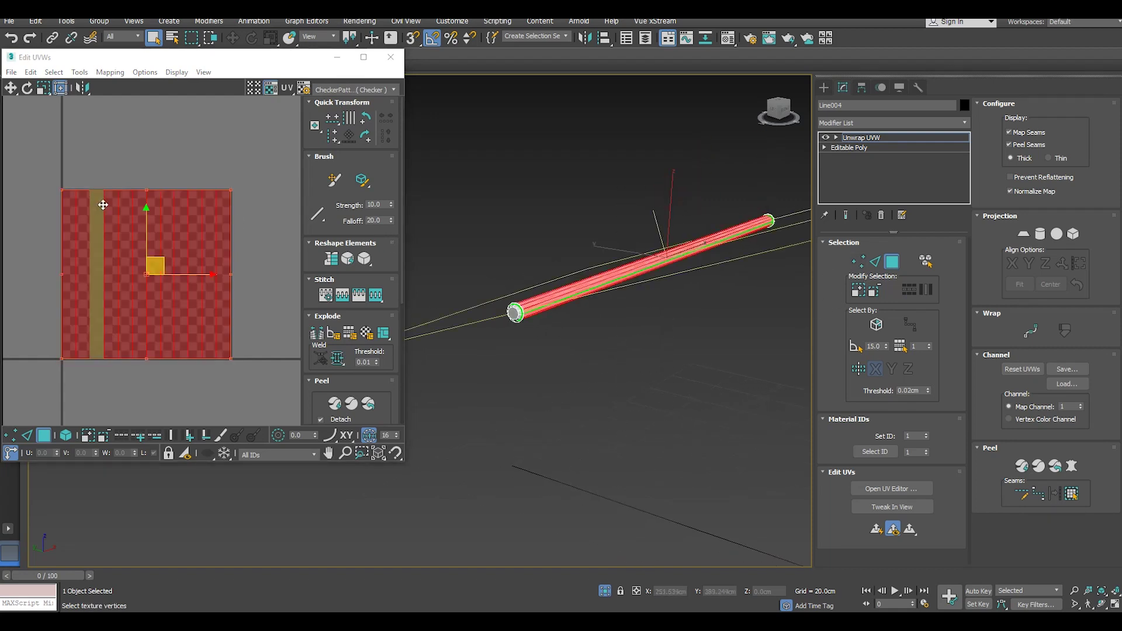
right_click(99, 201)
left_click(76, 232)
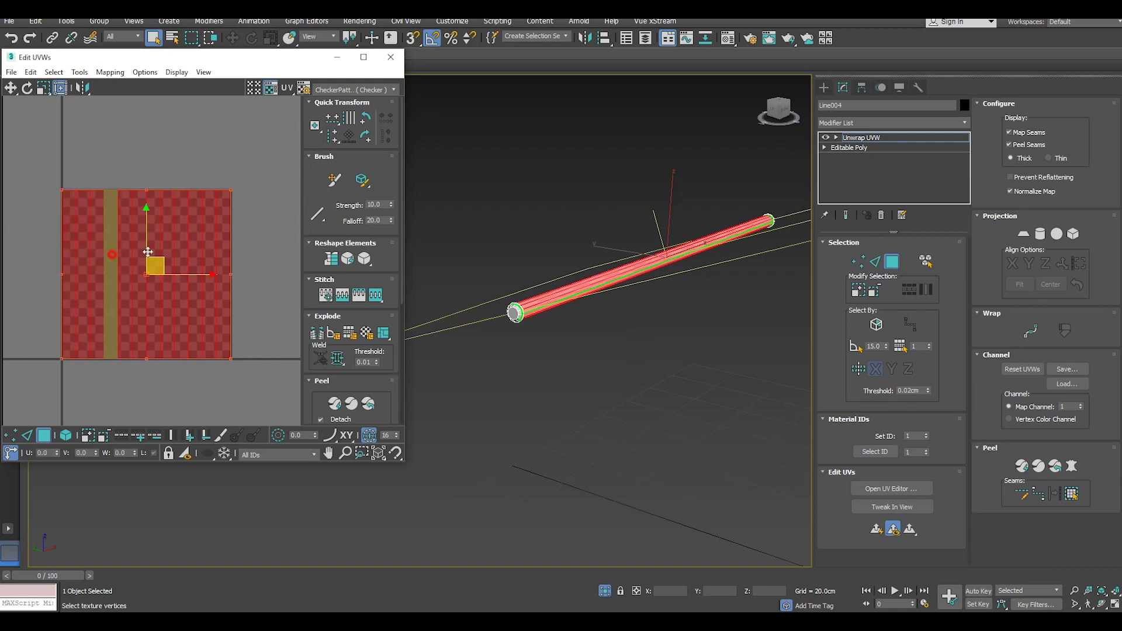
Step: Zoom in and select the face on the rod's end cap
scroll(497, 316, "up", 2)
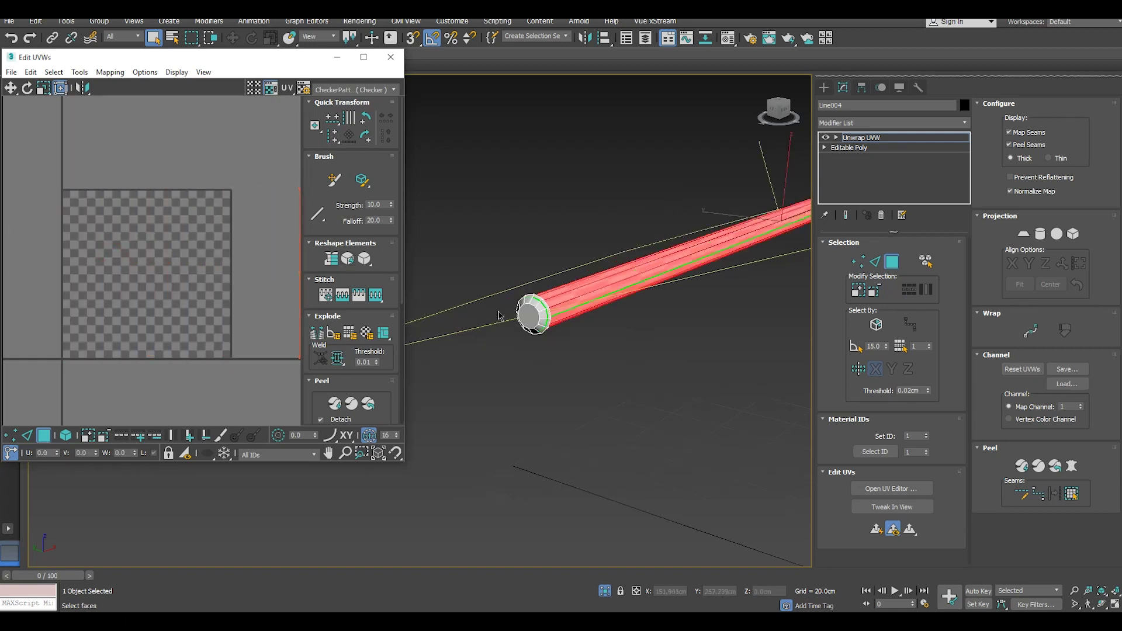
scroll(497, 316, "up", 3)
left_click(608, 311)
Step: Orbit to the rod's end and select the whole end cap using Grow
right_click(630, 337)
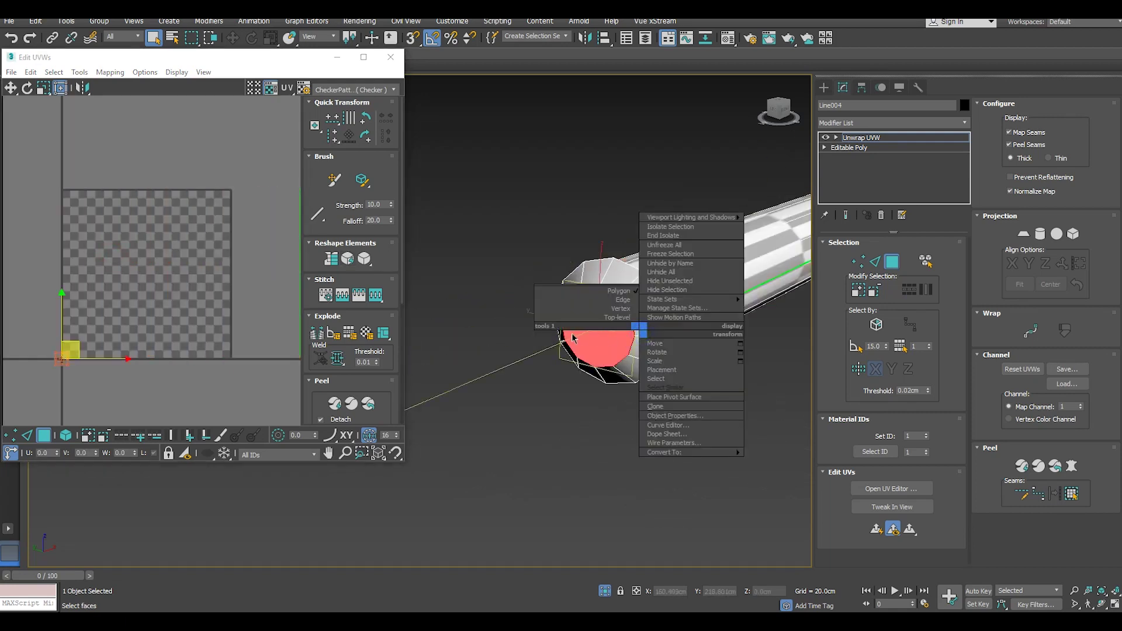
key("super")
key("super")
mouse_move(649, 389)
middle_mouse_down("alt")
mouse_move(572, 380)
mouse_move(620, 316)
middle_mouse_up("alt")
scroll(620, 316, "up", 2)
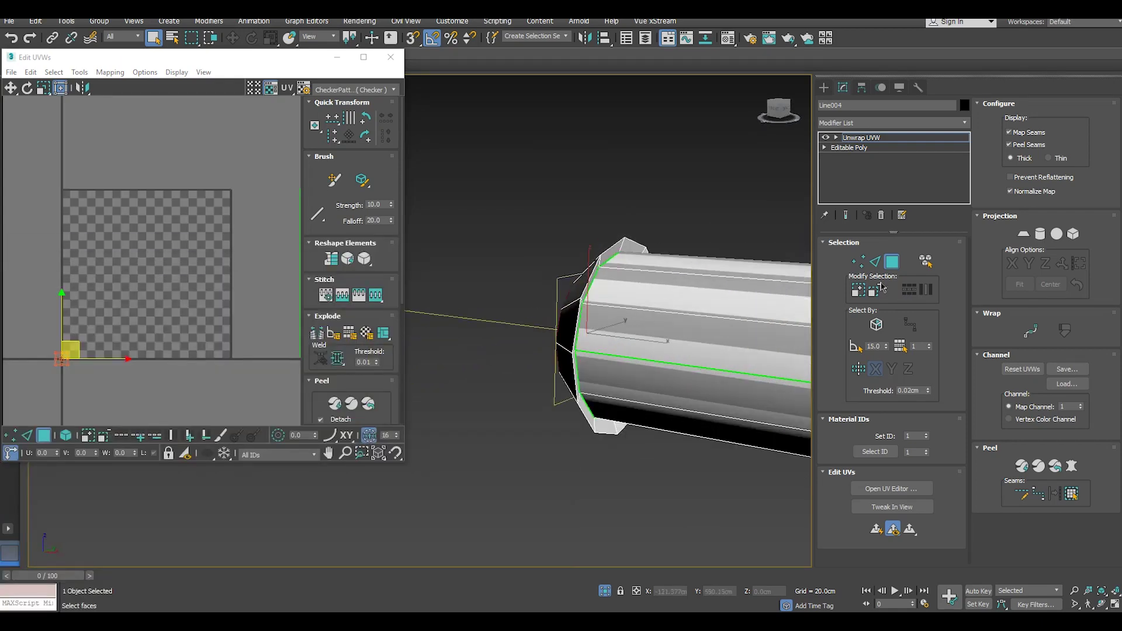
left_click(858, 289)
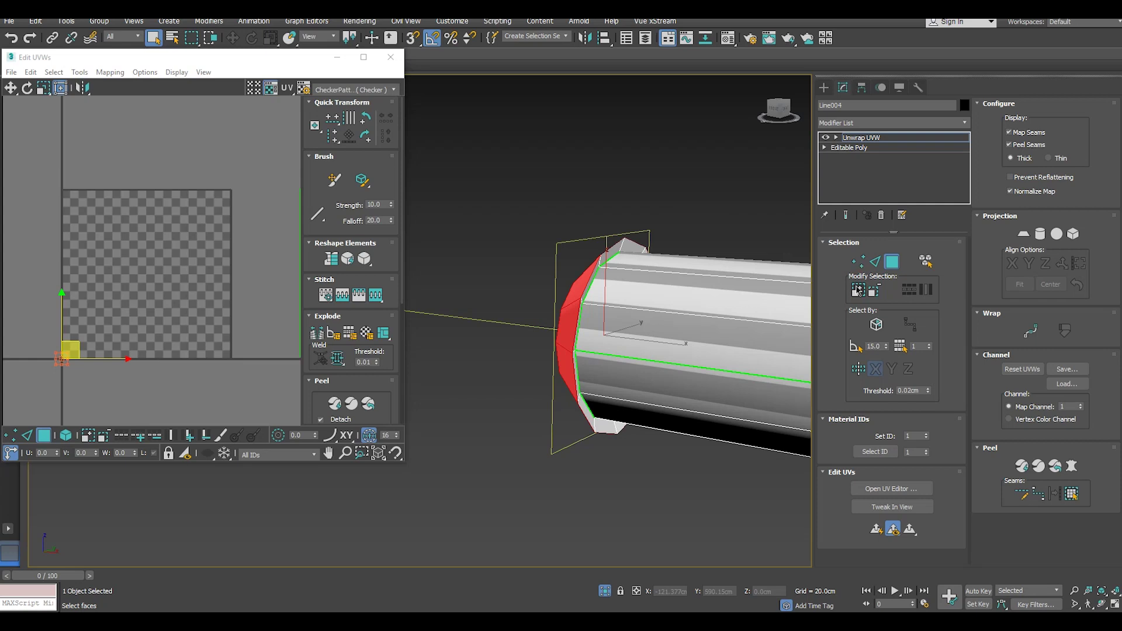
left_click(857, 289)
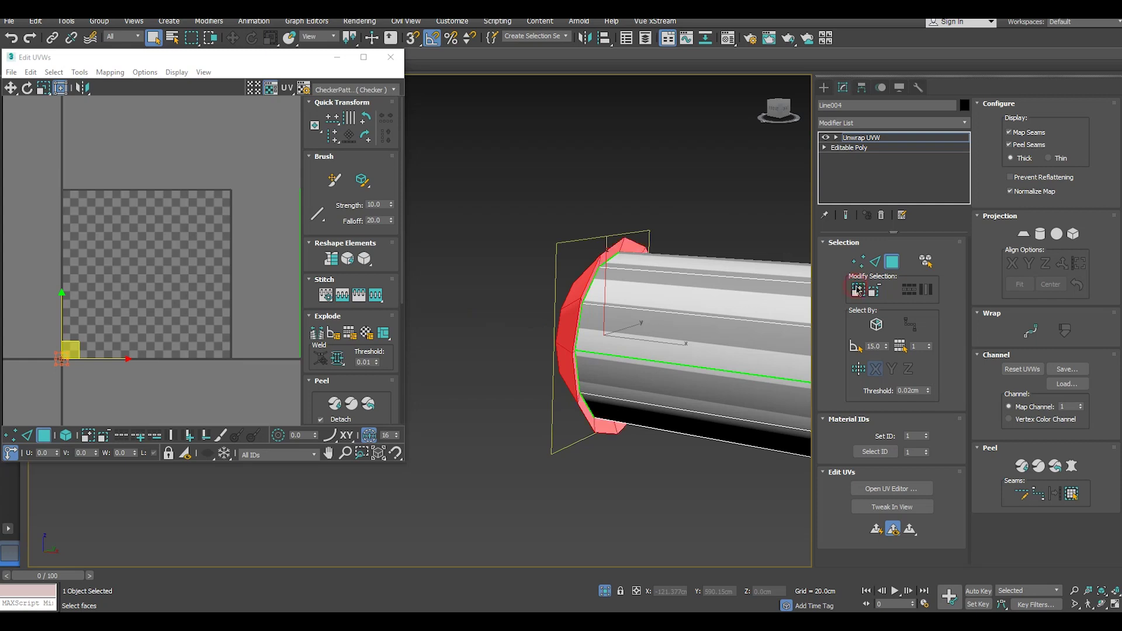
Step: Planar-map the end cap with Best Align, then turn Planar off
left_click(1023, 234)
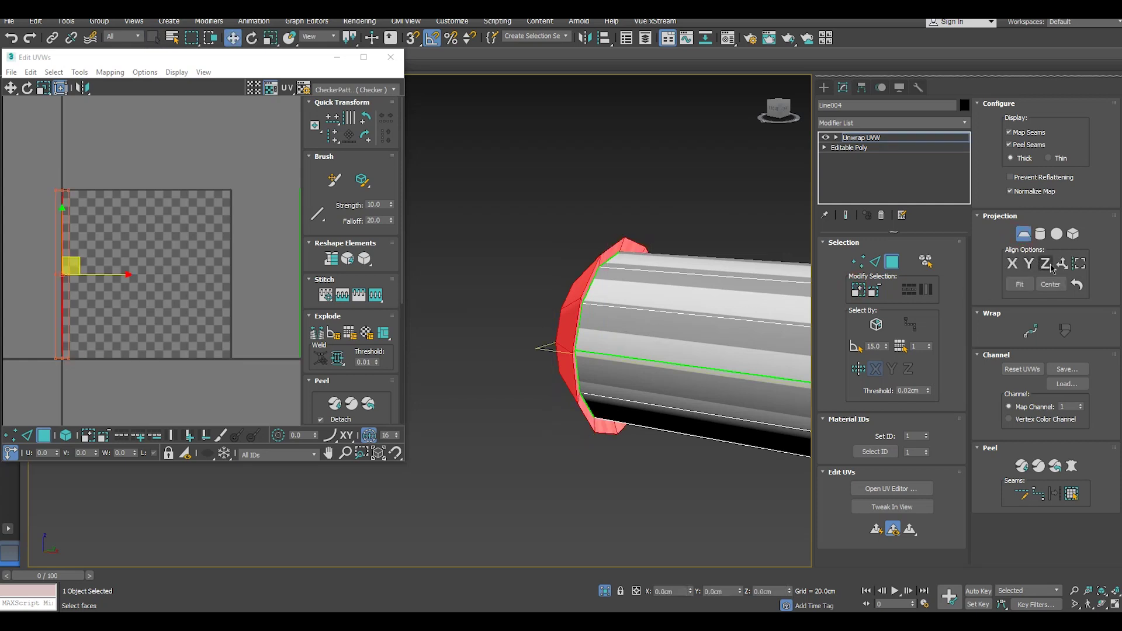
left_click(1061, 266)
left_click(1024, 234)
key("q")
middle_click_drag(656, 296, 585, 263, "alt")
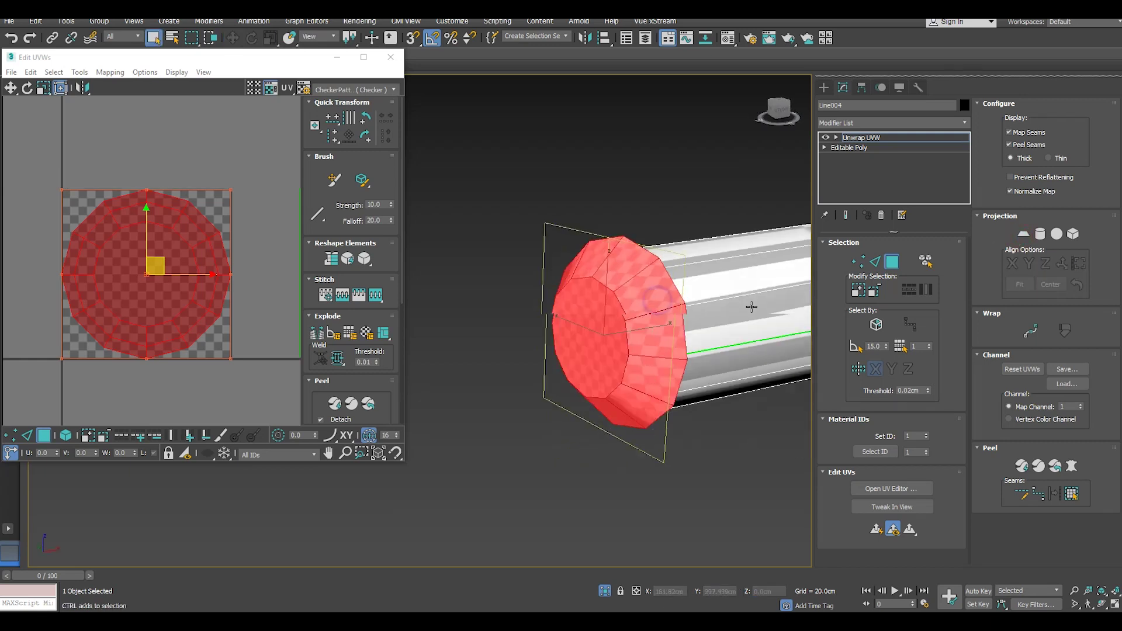
Step: Relax the end-cap UVs with the Relax Tool and move the circle below the tile
left_click(79, 72)
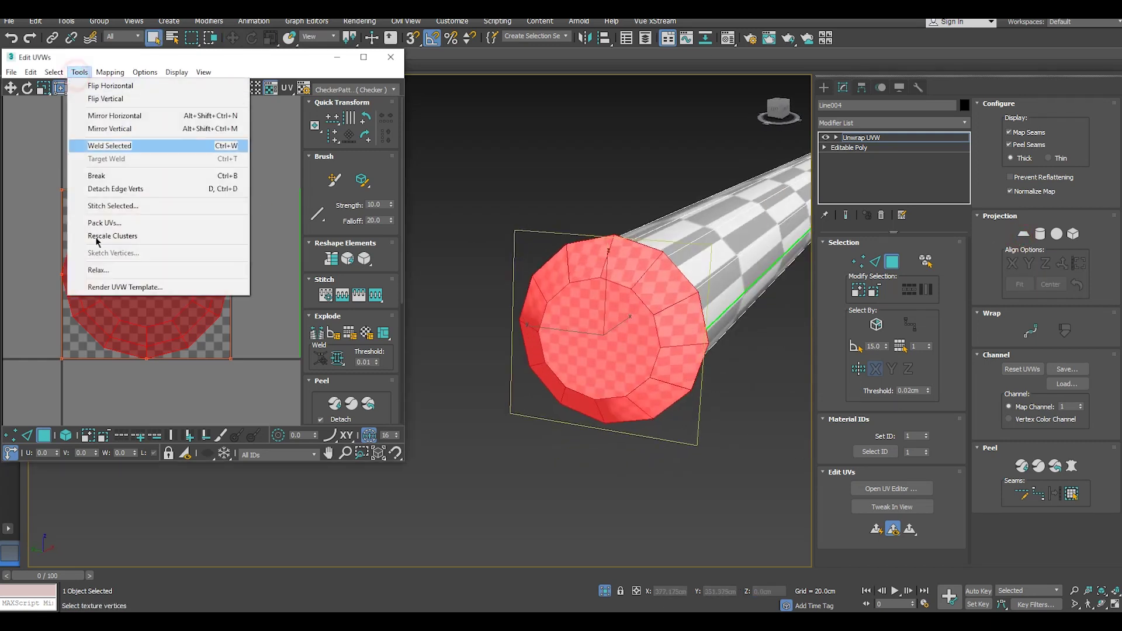
left_click(94, 270)
left_click(129, 158)
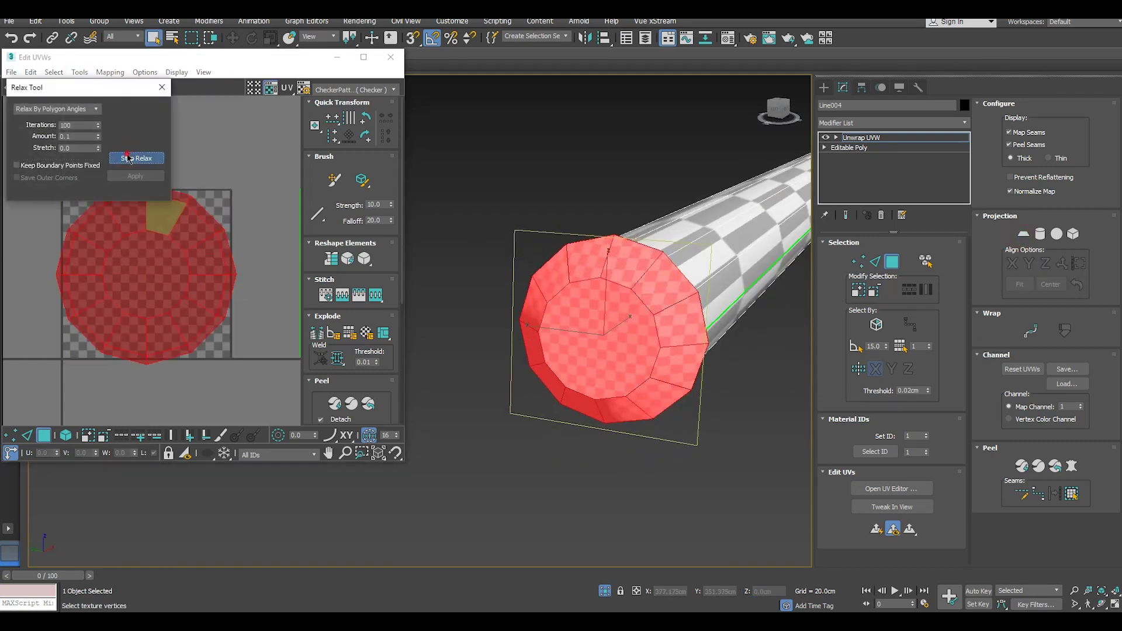
left_click(128, 158)
left_click(131, 176)
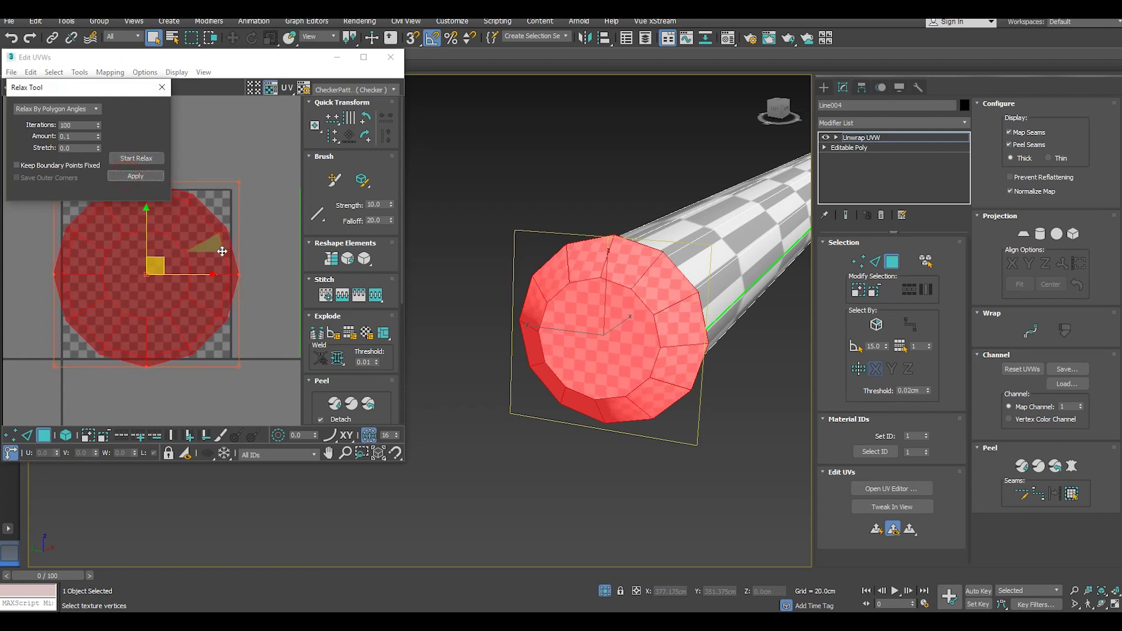
left_click_drag(142, 220, 134, 420)
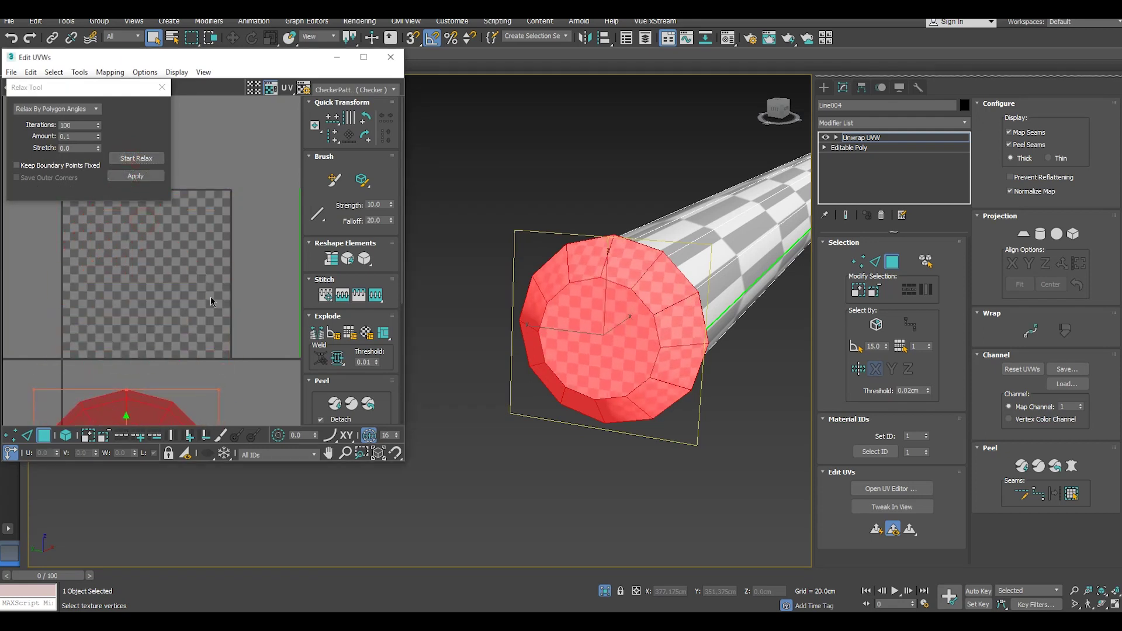
Step: Planar-project the opposite end cap's faces
scroll(199, 301, "down", 3)
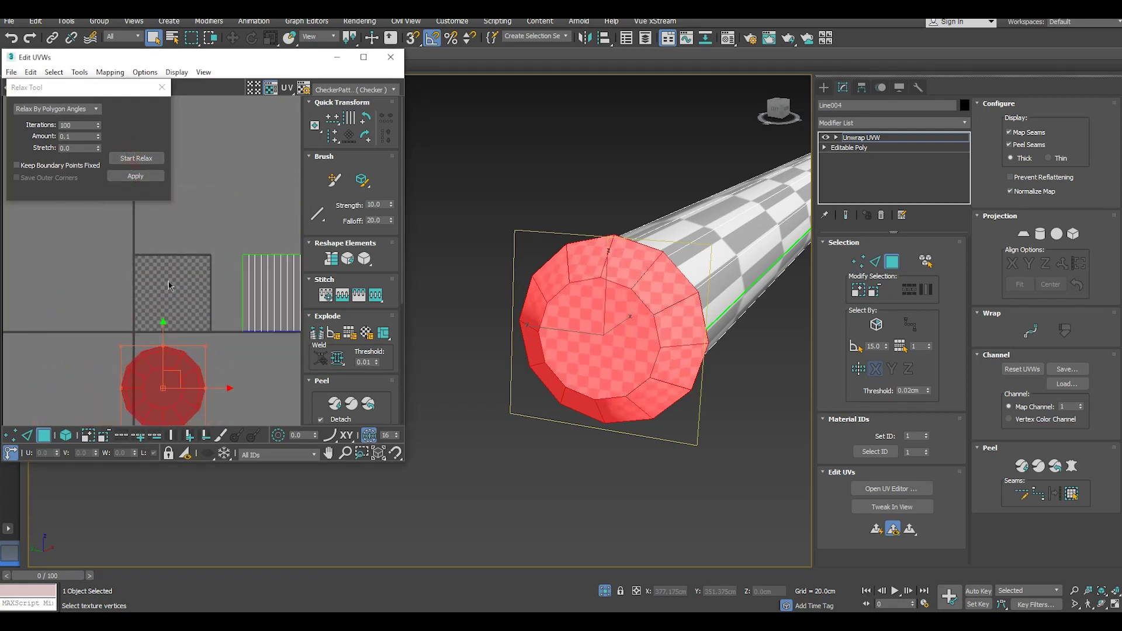
left_click(221, 342)
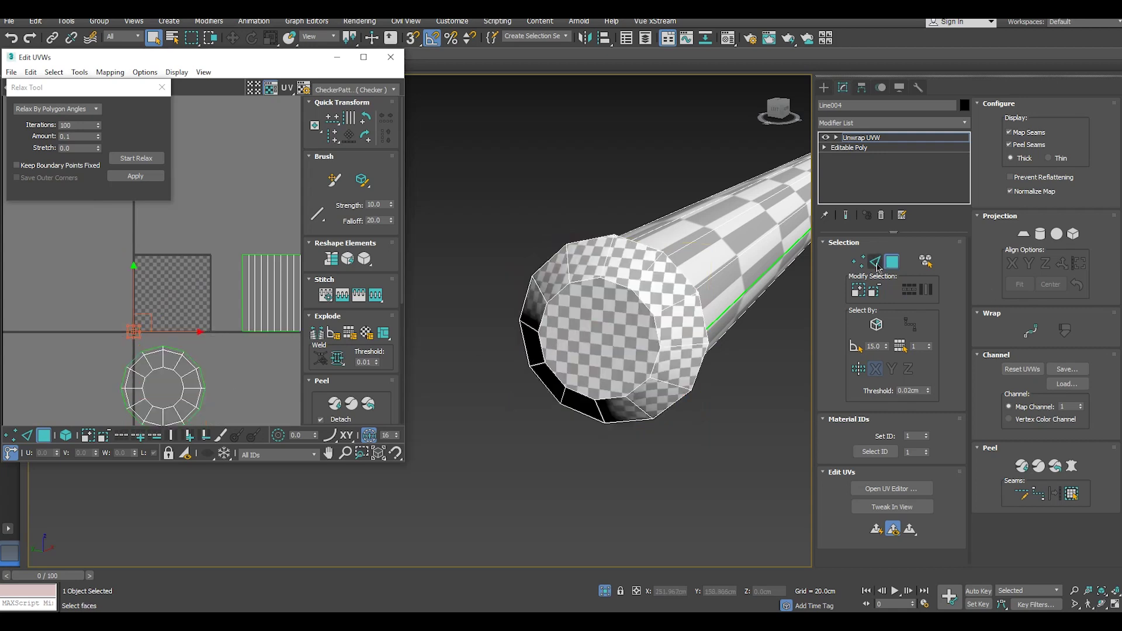
left_click(1024, 234)
left_click(1024, 233)
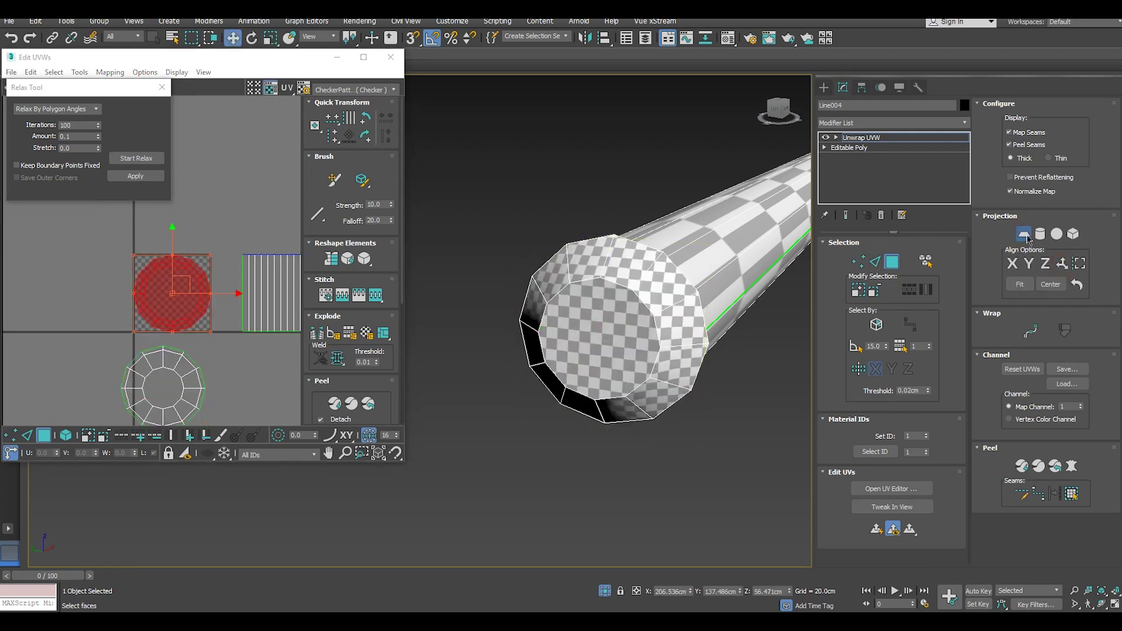
Step: Relax the second cap's UVs, select all rod UVs and close the Relax Tool
left_click(116, 157)
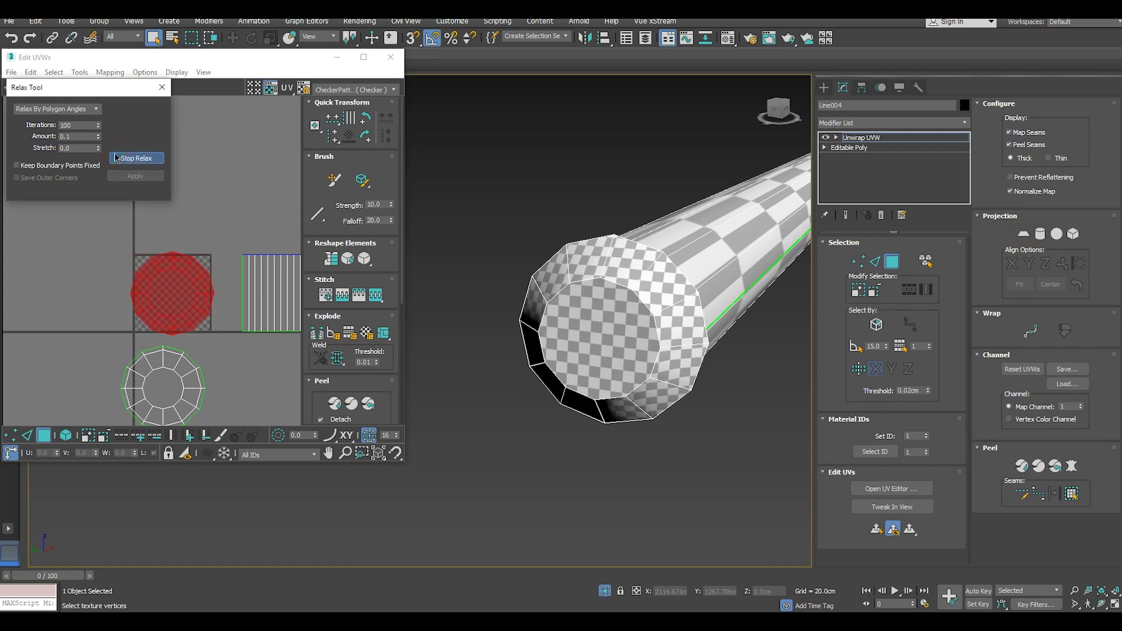
left_click(116, 158)
scroll(117, 252, "down", 3)
key("ctrl+a")
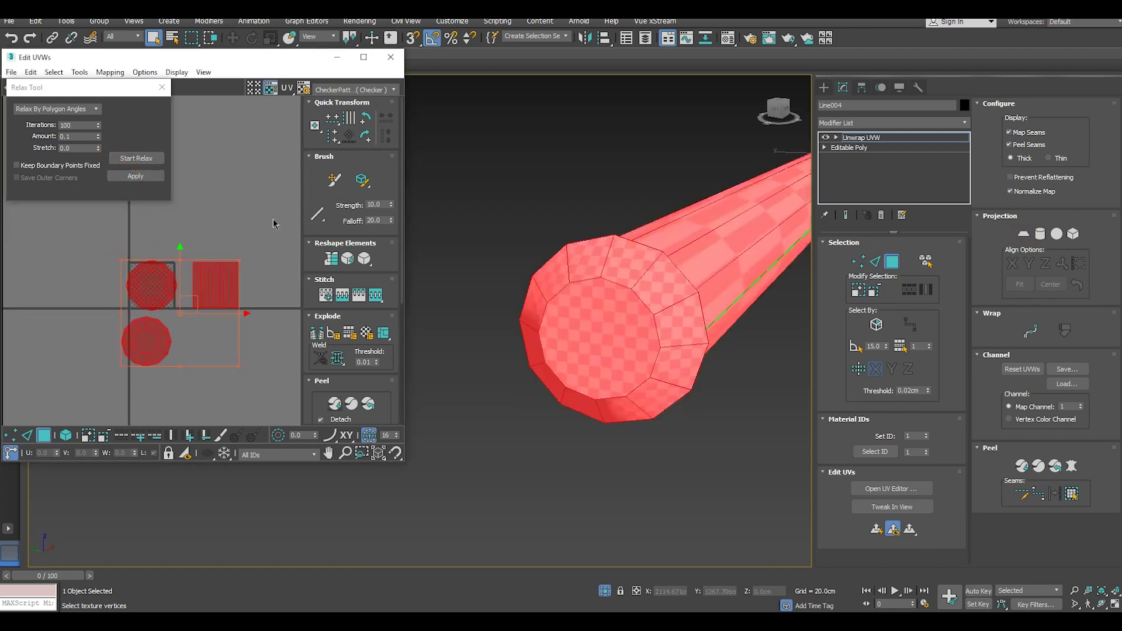
left_click(161, 87)
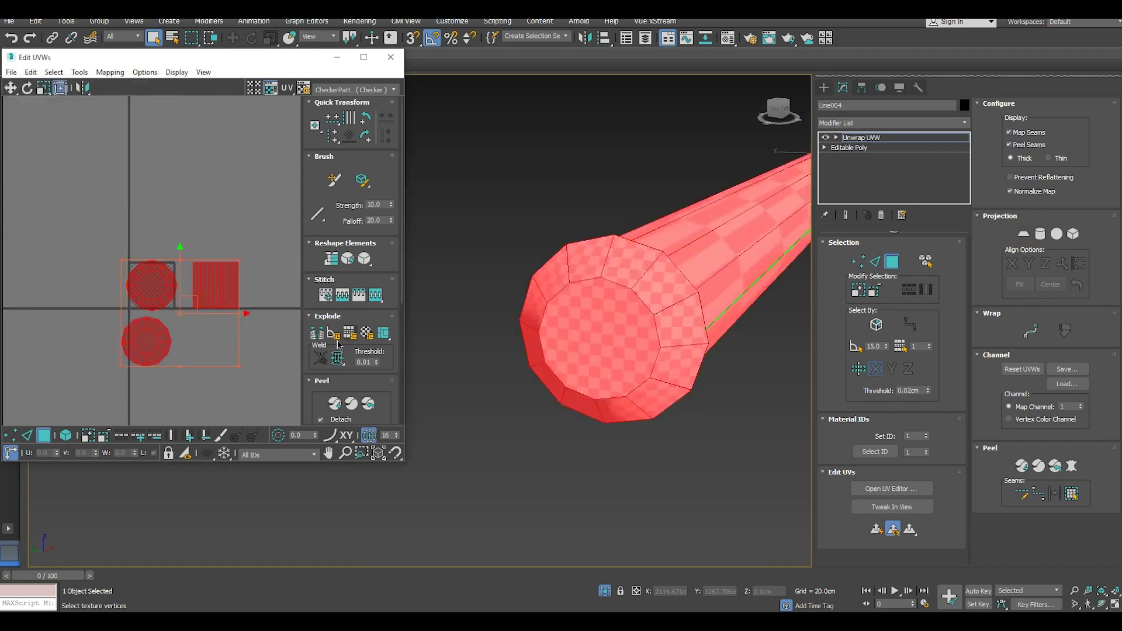
Step: Check the rod's packed UVs, close the UV editor and exit Face mode
scroll(339, 345, "down", 3)
scroll(339, 345, "down", 2)
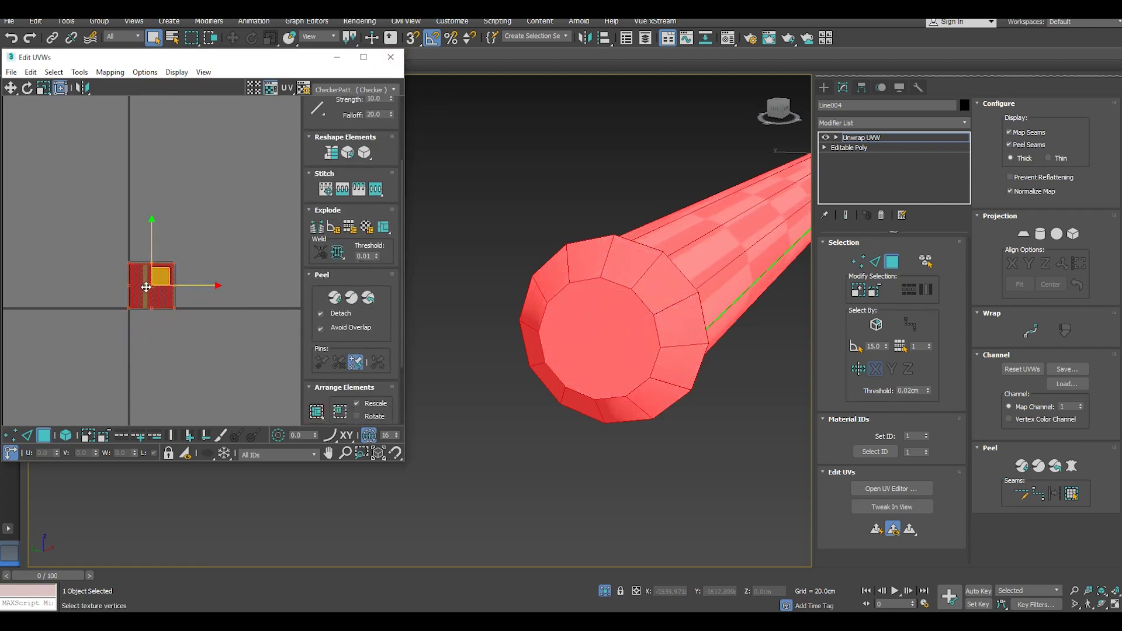
scroll(151, 286, "up", 3)
scroll(150, 285, "up", 3)
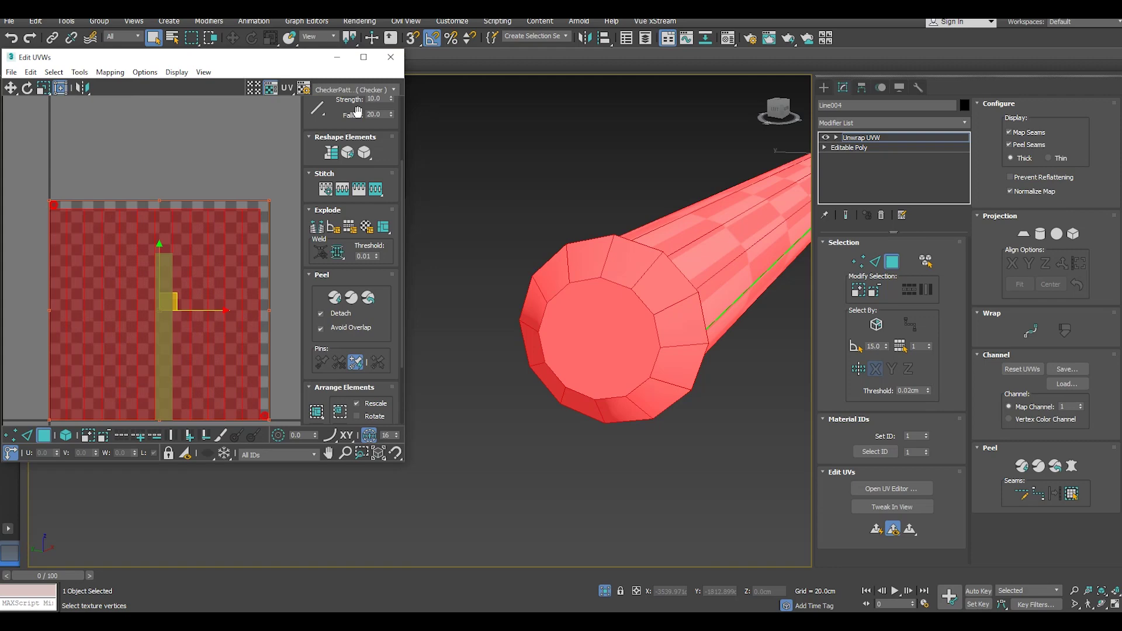
left_click(389, 57)
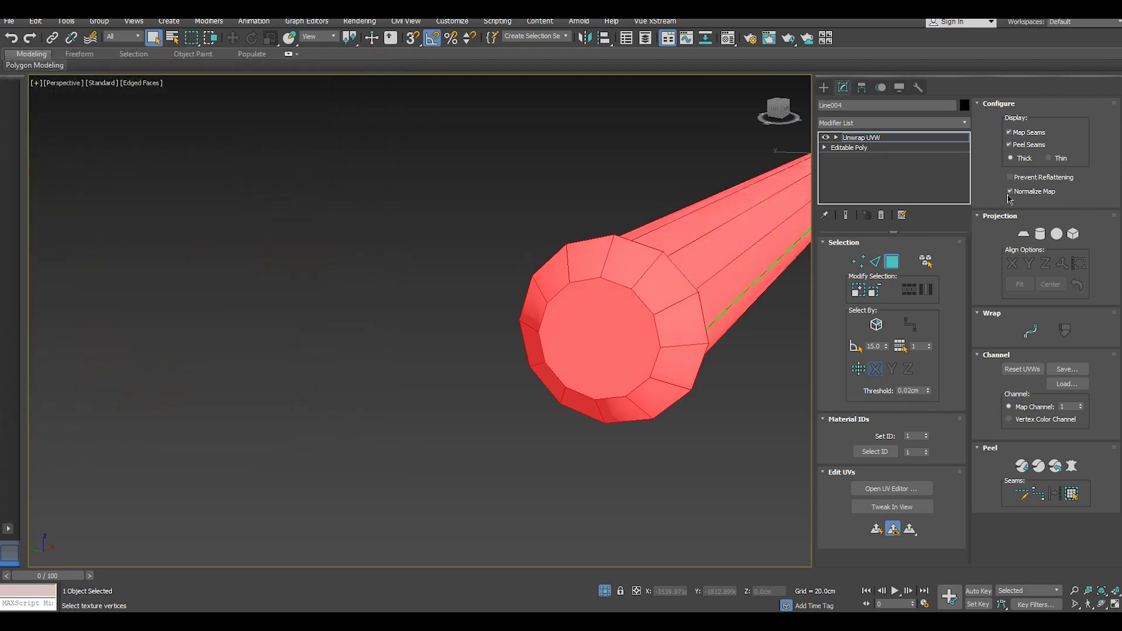
left_click(876, 138)
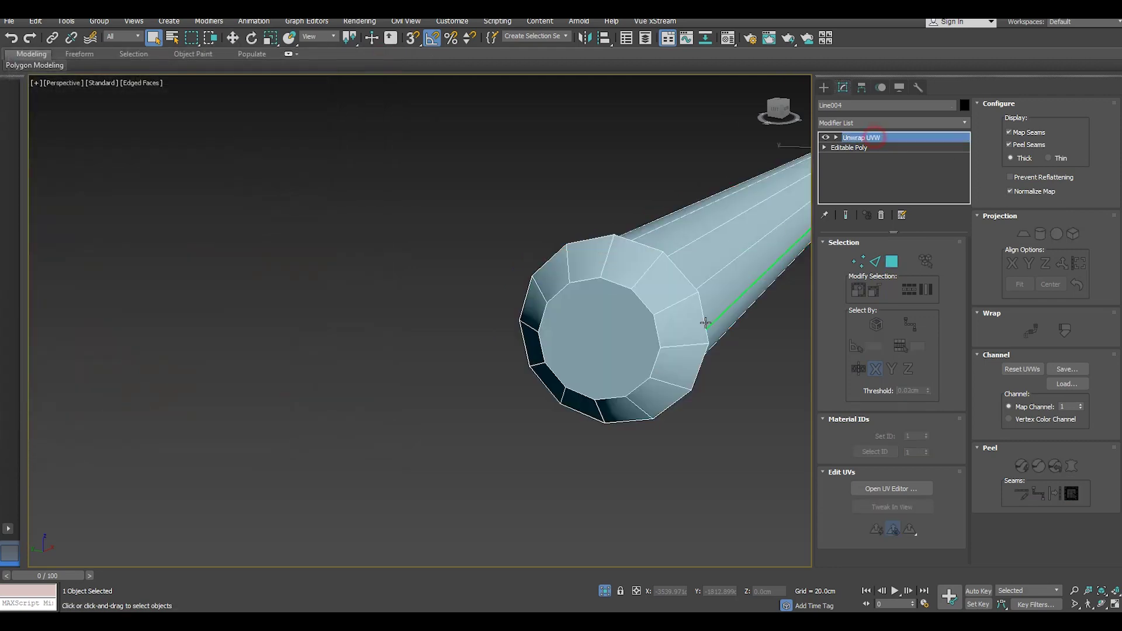
Step: Turn off Isolate Selection, orbit to the foot end and select front rail Line016
left_click(604, 593)
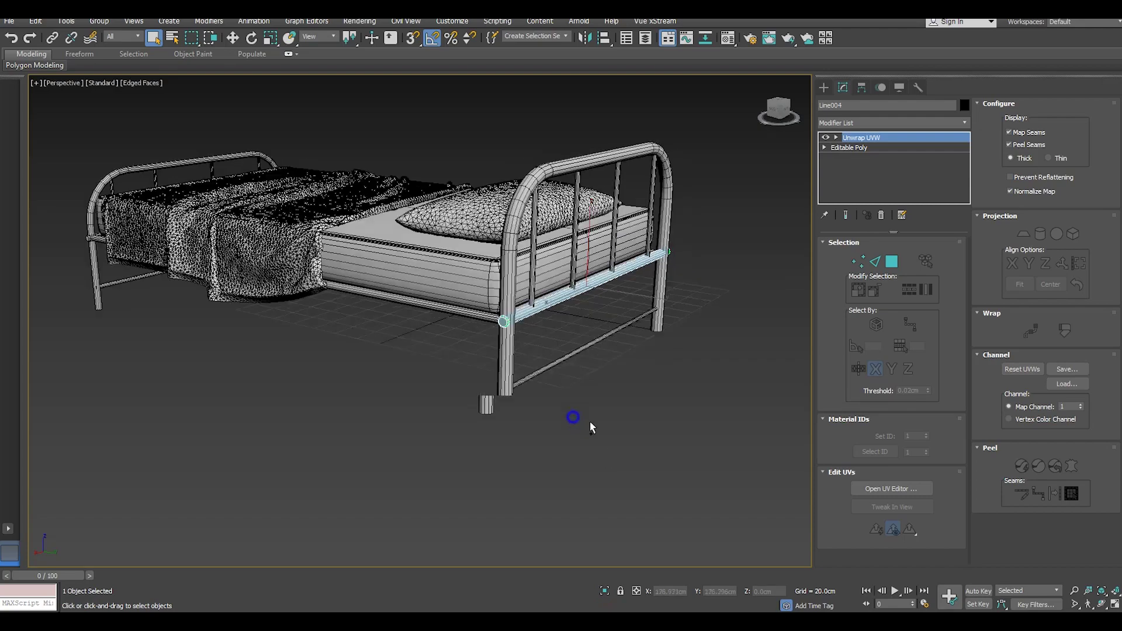
middle_click_drag(608, 463, 590, 421, "alt")
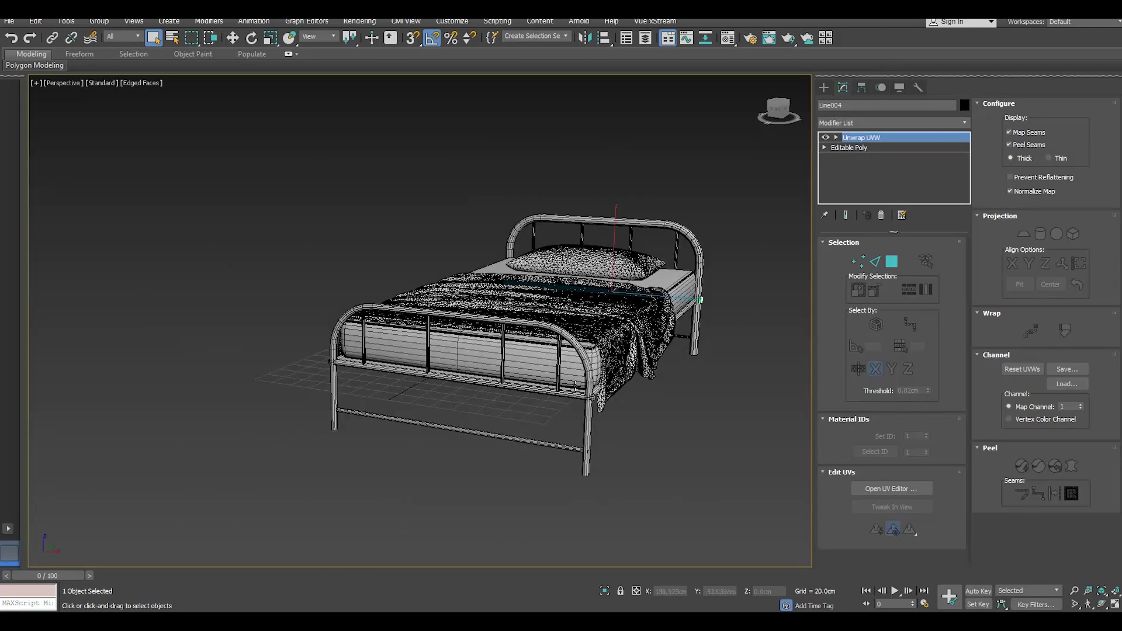
left_click(573, 395)
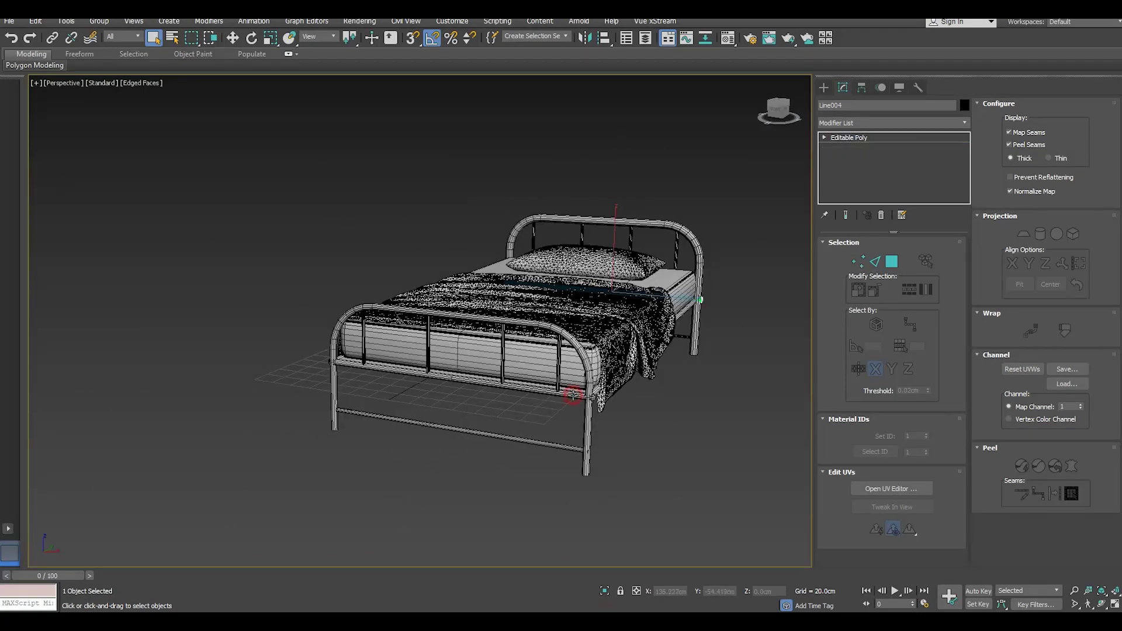
Step: Isolate the front rail, Line016, and orbit around it
left_click(603, 592)
middle_click_drag(587, 450, 463, 145, "alt")
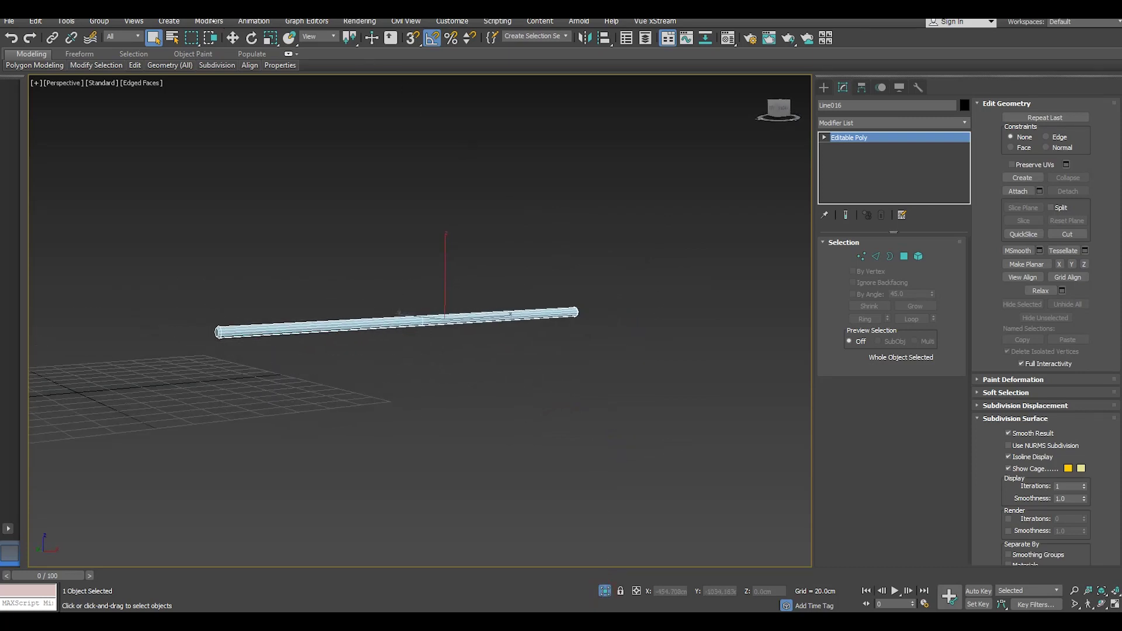
left_click(232, 39)
middle_click_drag(450, 229, 513, 242, "alt")
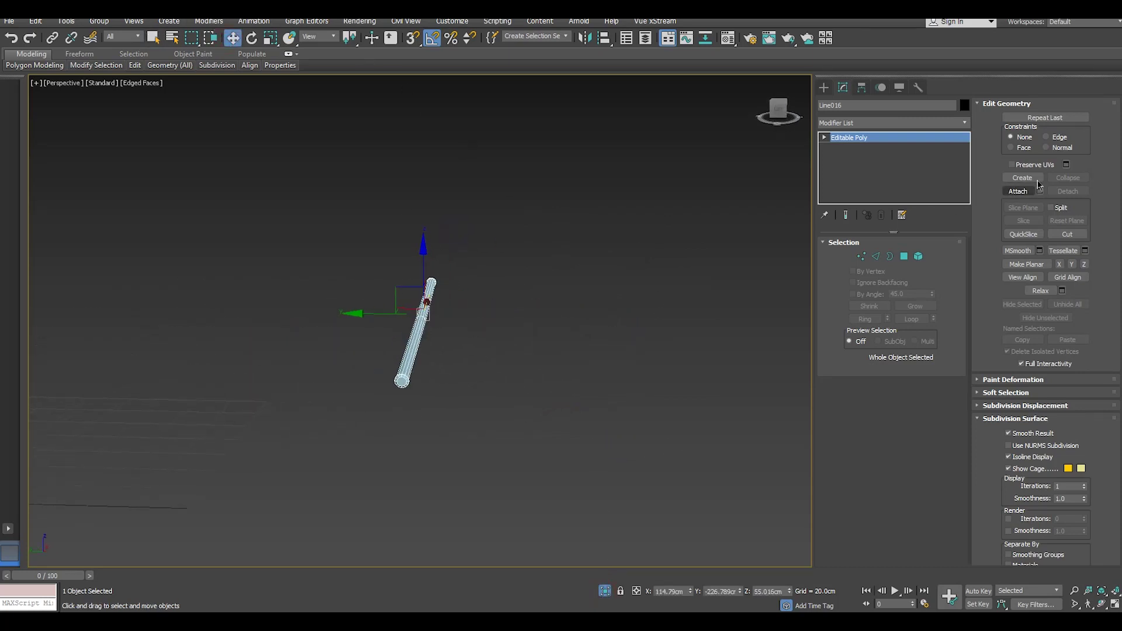
Step: Add an Unwrap UVW modifier to the front rail and orbit it level
left_click(965, 122)
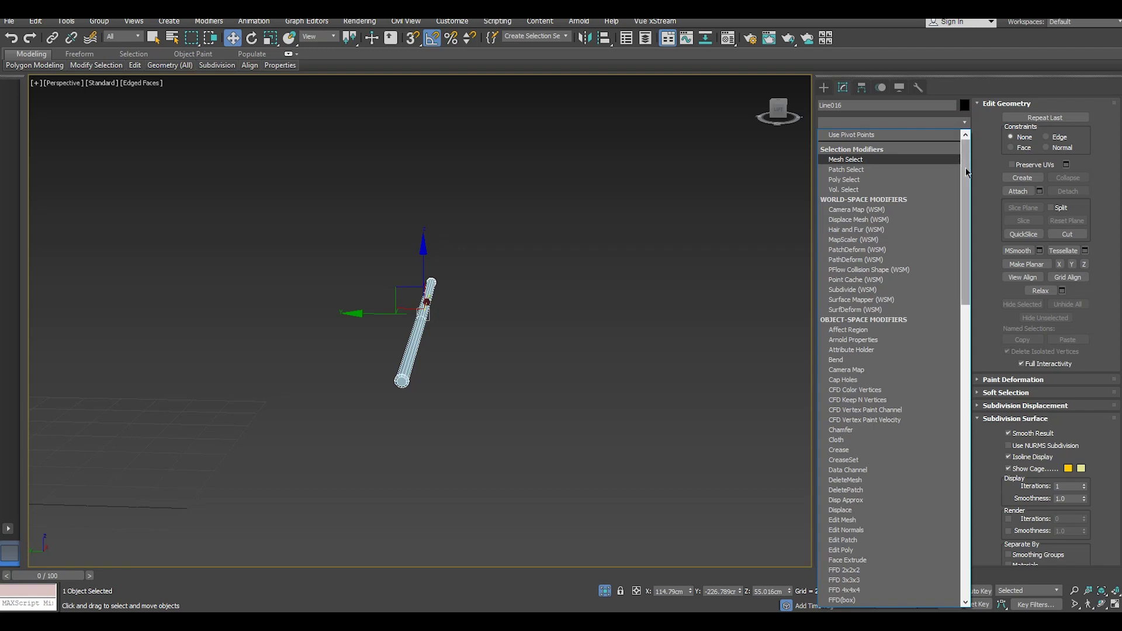
scroll(928, 465, "down", 20)
scroll(865, 444, "down", 1)
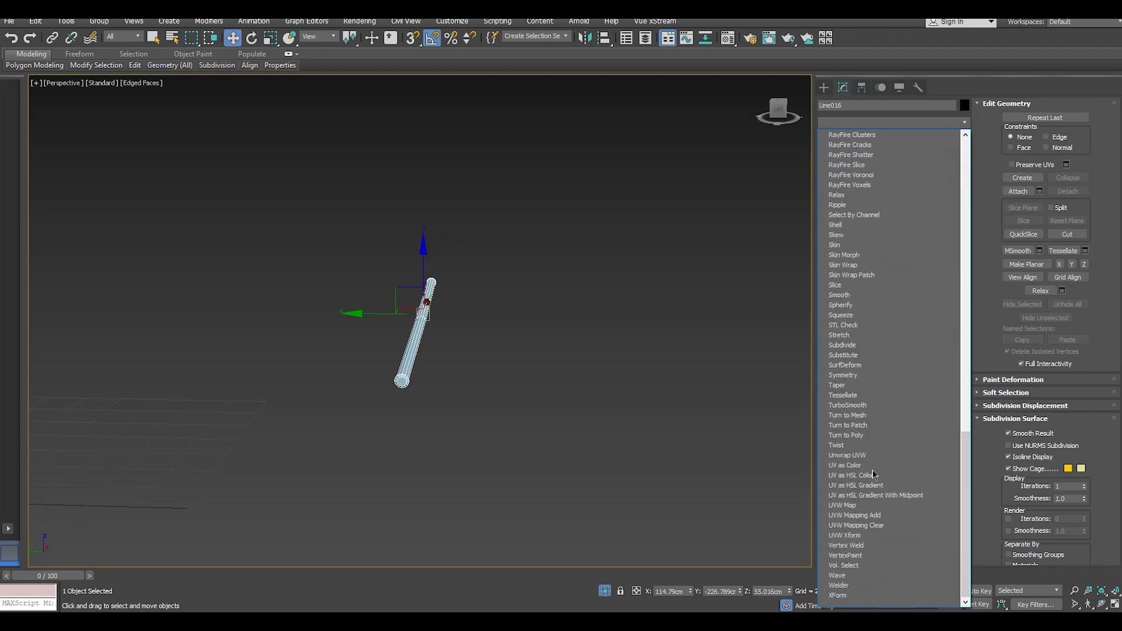
left_click(864, 456)
mouse_move(513, 326)
middle_mouse_down("alt")
mouse_move(472, 318)
mouse_move(426, 391)
middle_mouse_up("alt")
scroll(425, 391, "up", 5)
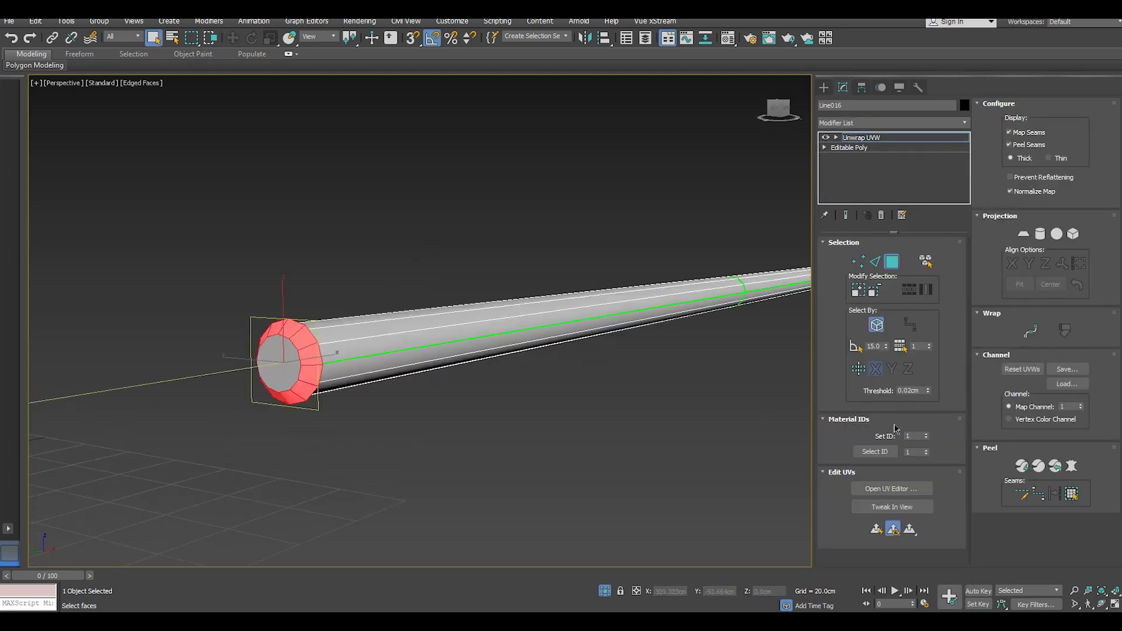
Step: Open the UV editor for Line016 and select all of the rod's faces
left_click(909, 490)
left_click_drag(543, 225, 625, 530)
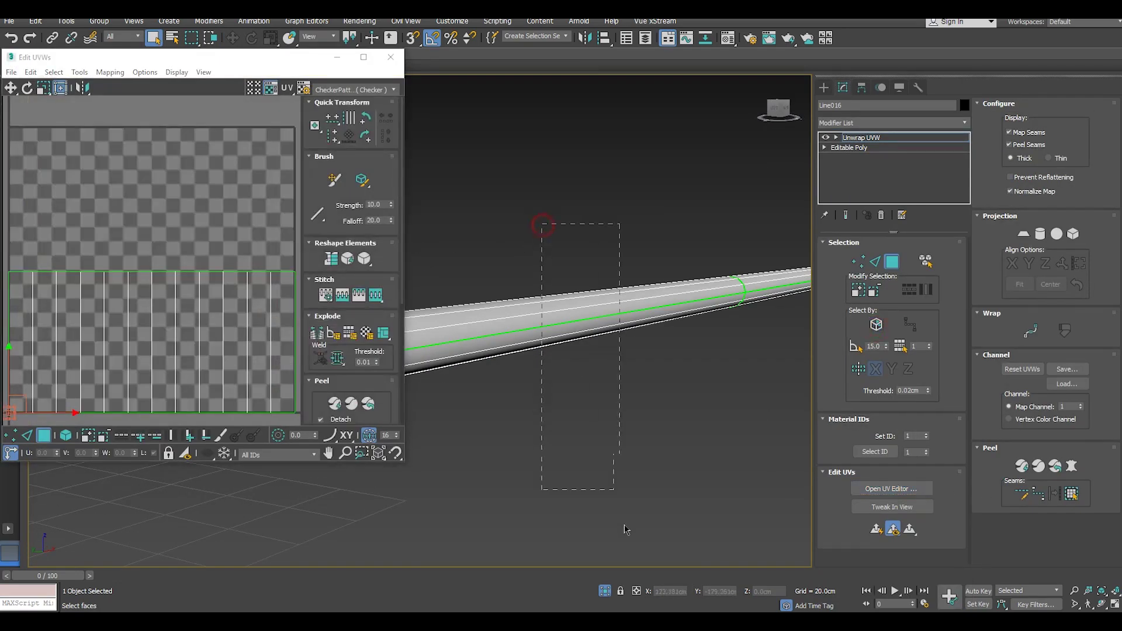
scroll(517, 251, "down", 5)
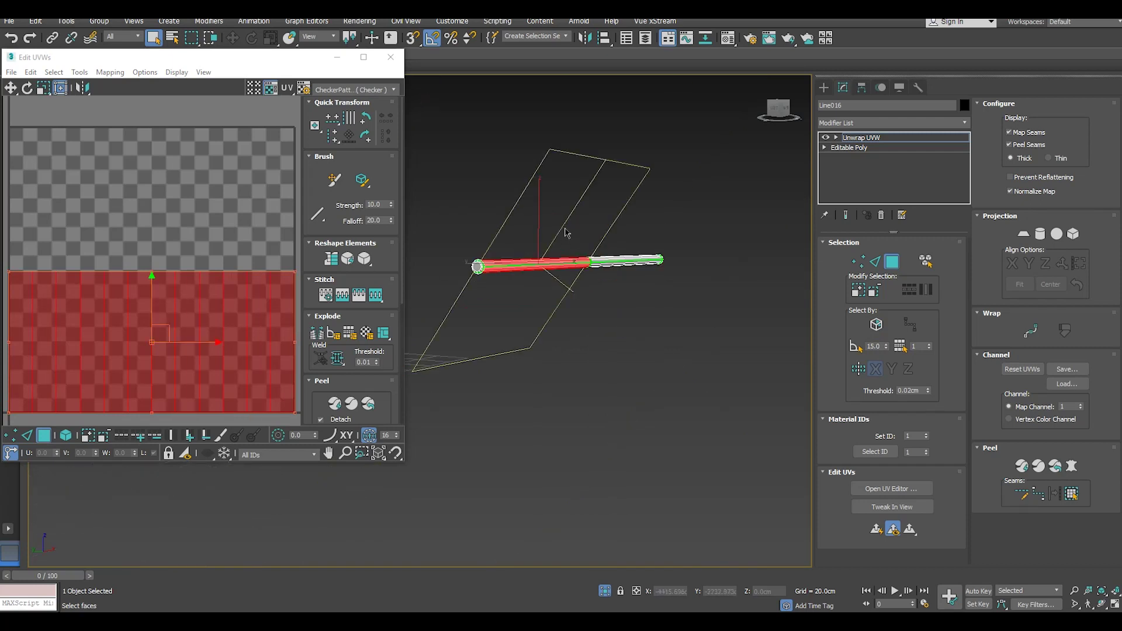
left_click_drag(611, 333, 620, 351)
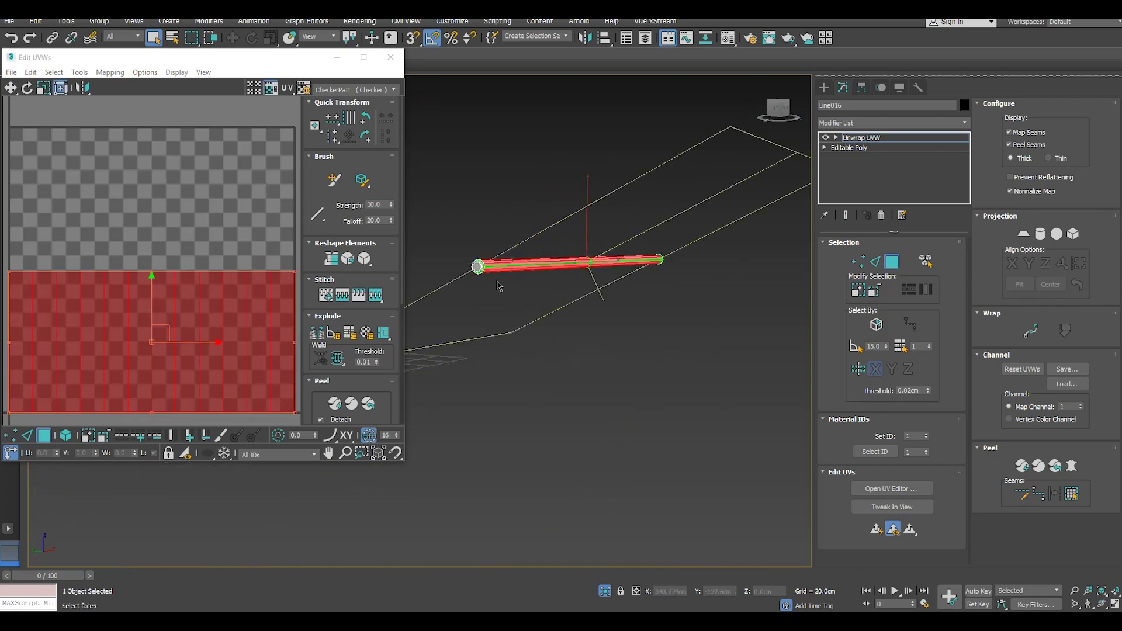
scroll(220, 241, "down", 3)
Step: Use Freeform mode to move the rod's UV strip below the checker square, then deselect
right_click(220, 263)
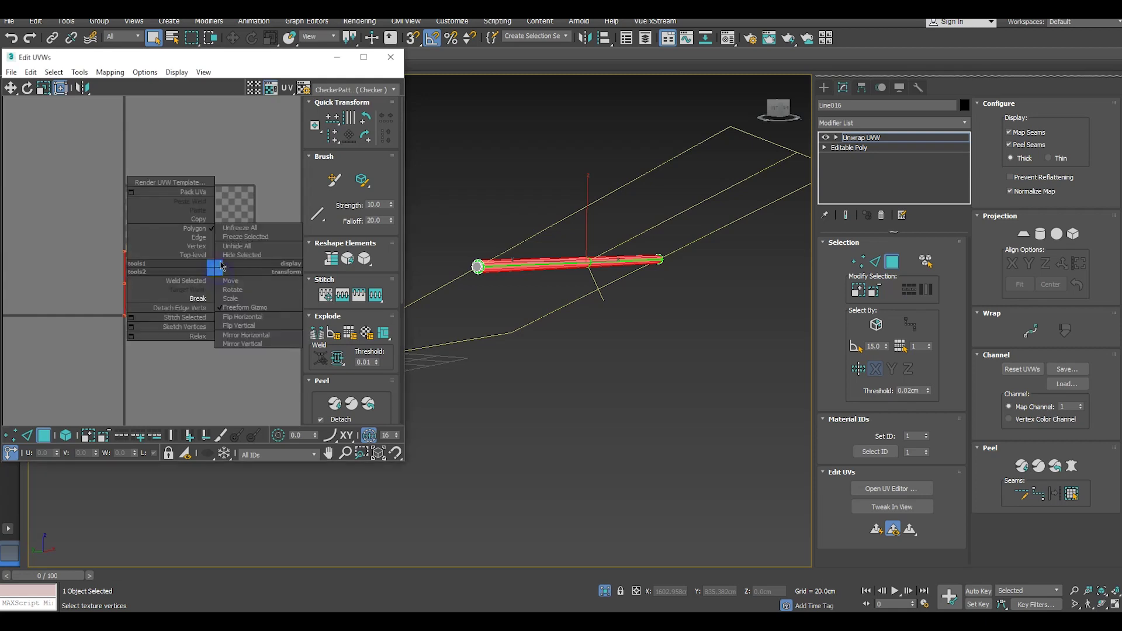
left_click(193, 302)
left_click_drag(206, 276, 197, 378)
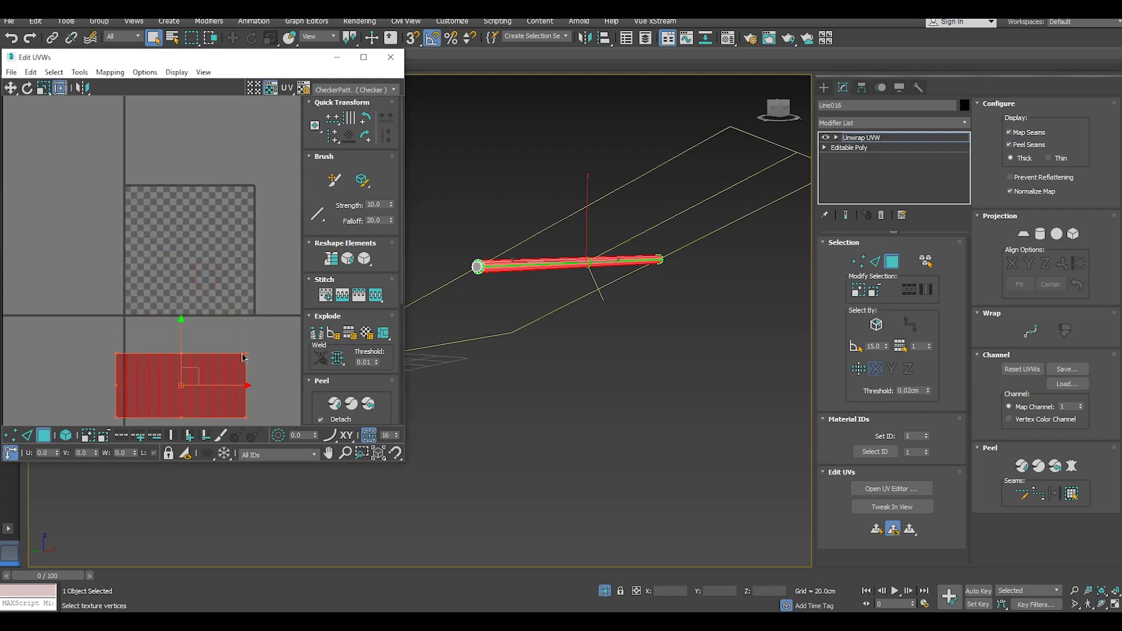
left_click(243, 357)
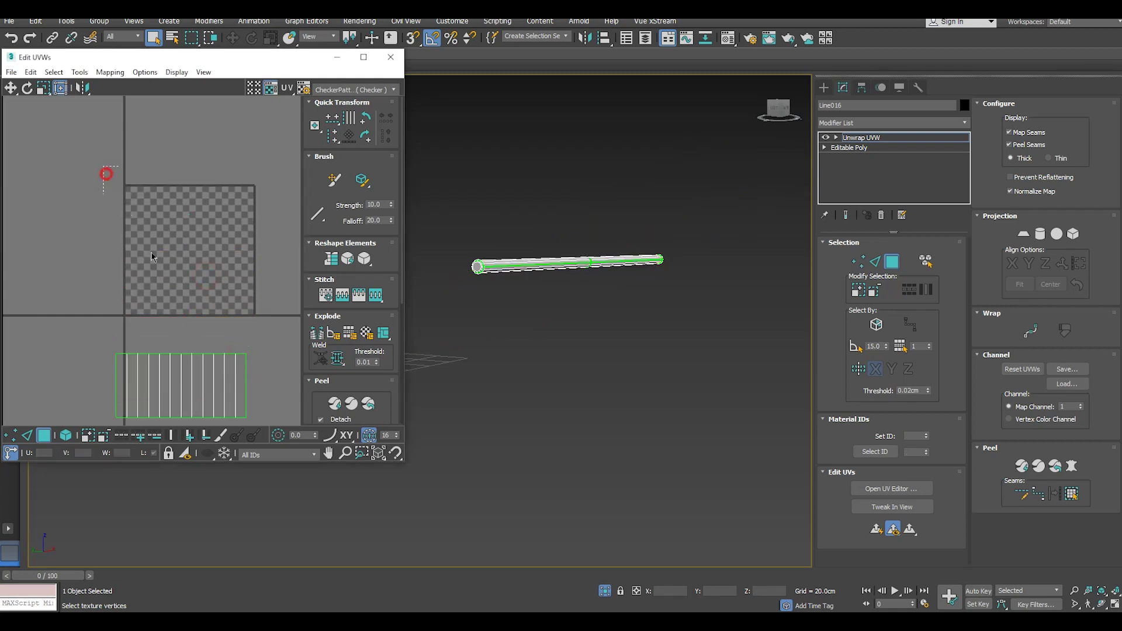
left_click_drag(150, 256, 183, 349)
Step: Select faces along the rod in the viewport, then clear that selection
left_click_drag(690, 213, 608, 318)
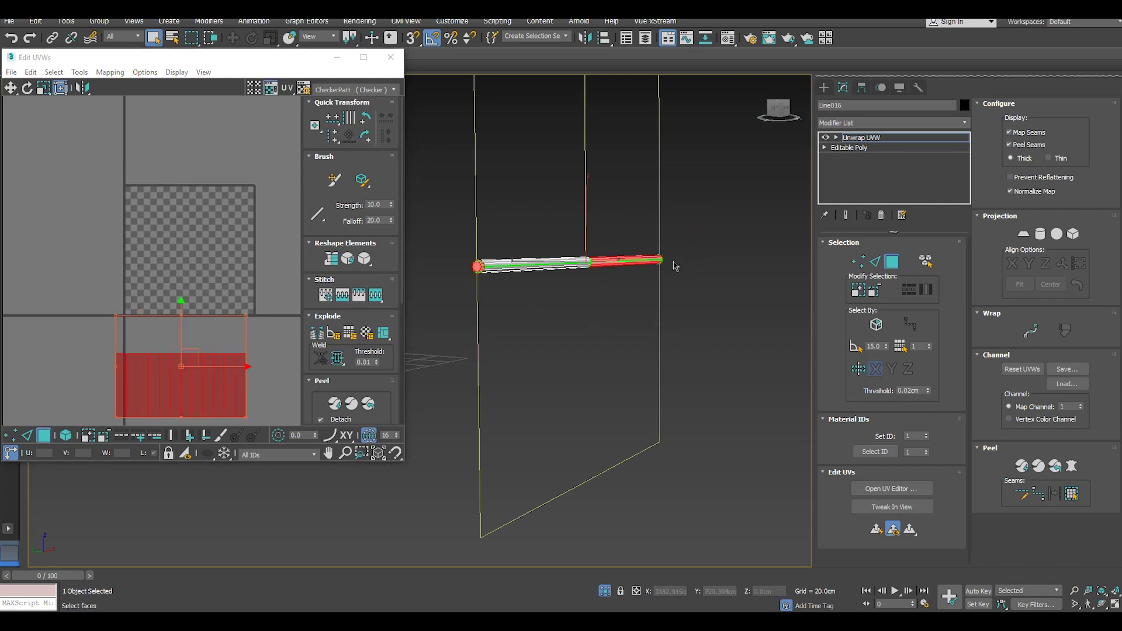
middle_click(806, 188)
left_click(565, 220)
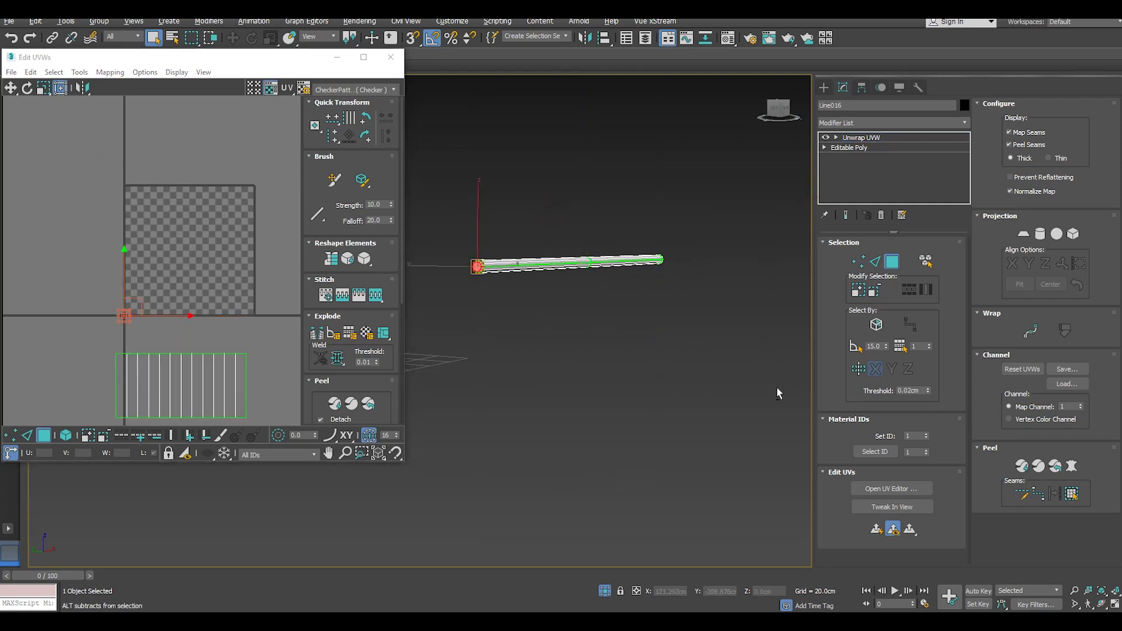
left_click(8, 22)
scroll(478, 267, "up", 5)
Step: Planar-map and relax the first end cap, then move its island left of the square
left_click(1024, 235)
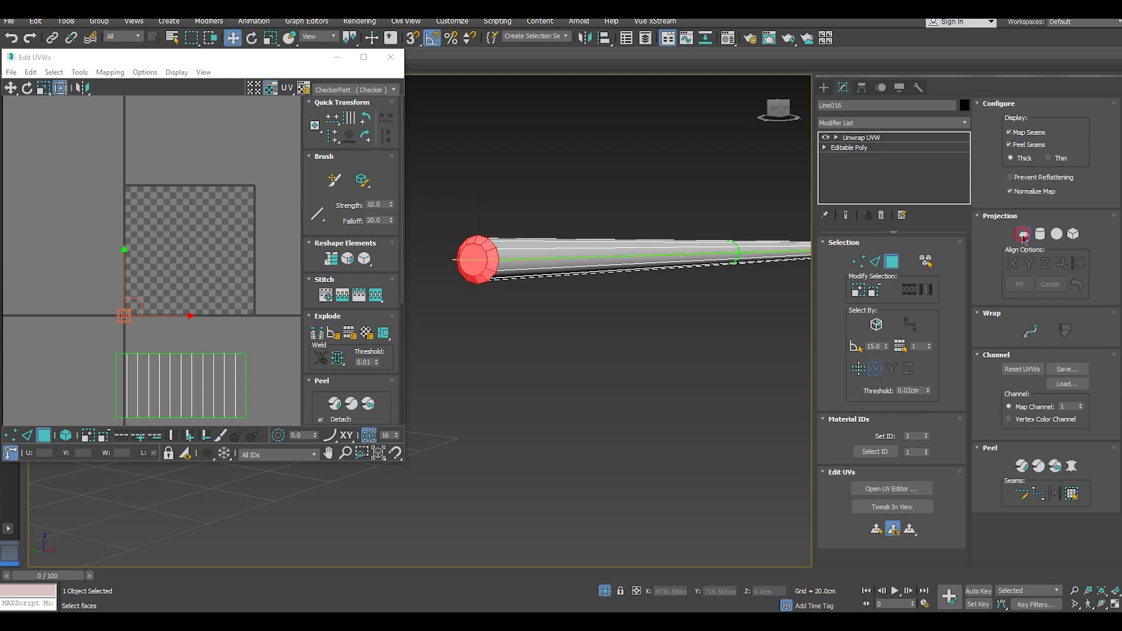
left_click(1024, 236)
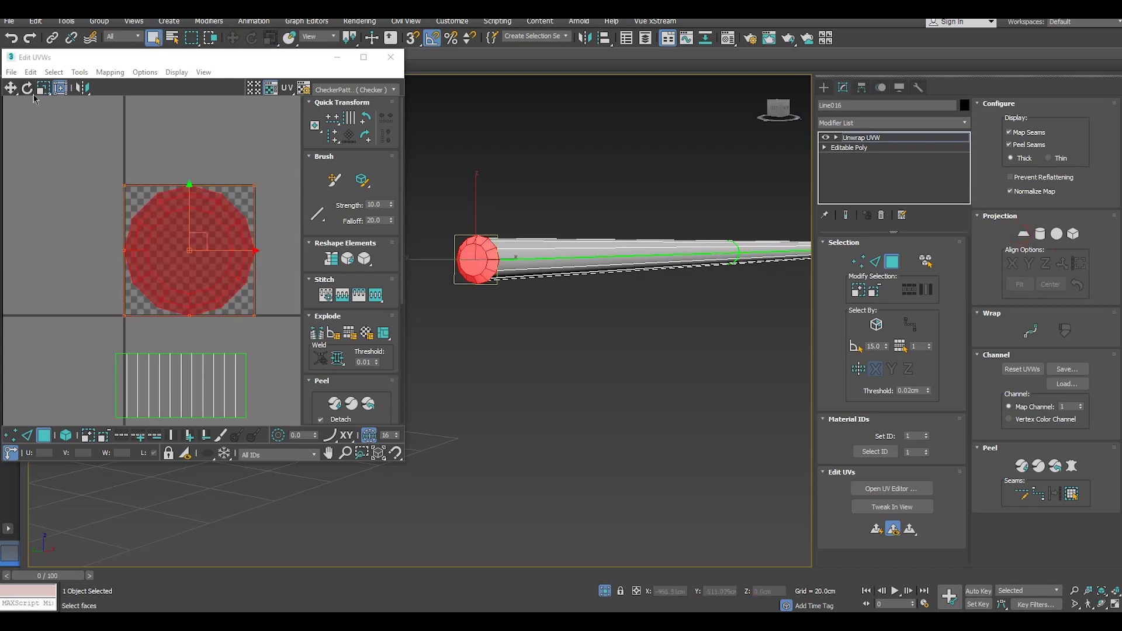
left_click(79, 72)
left_click(98, 269)
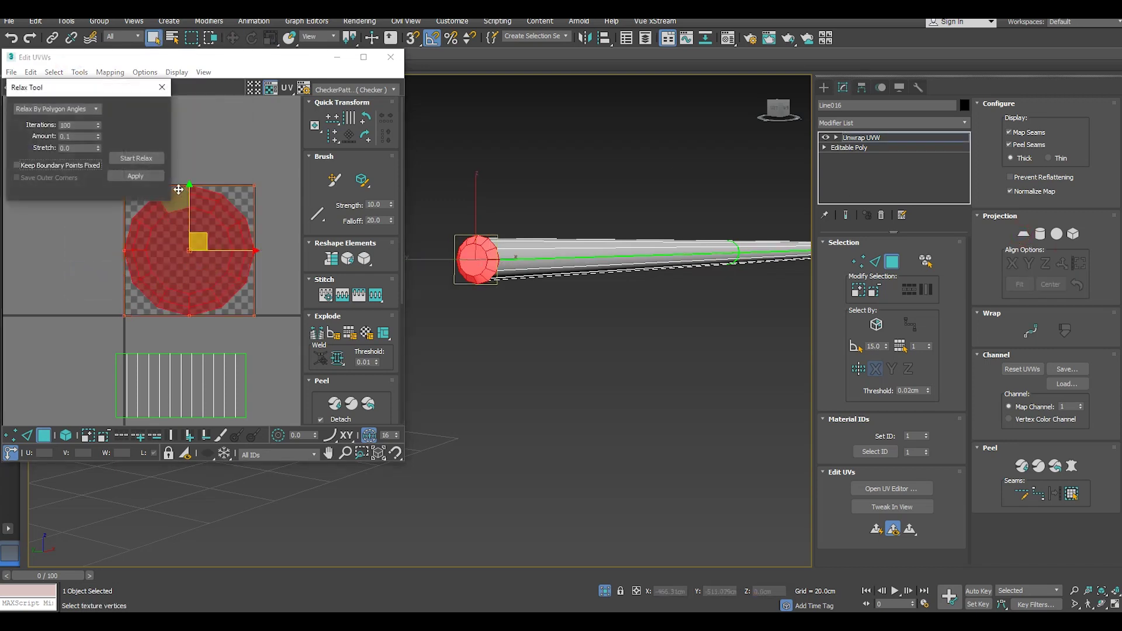
left_click(146, 159)
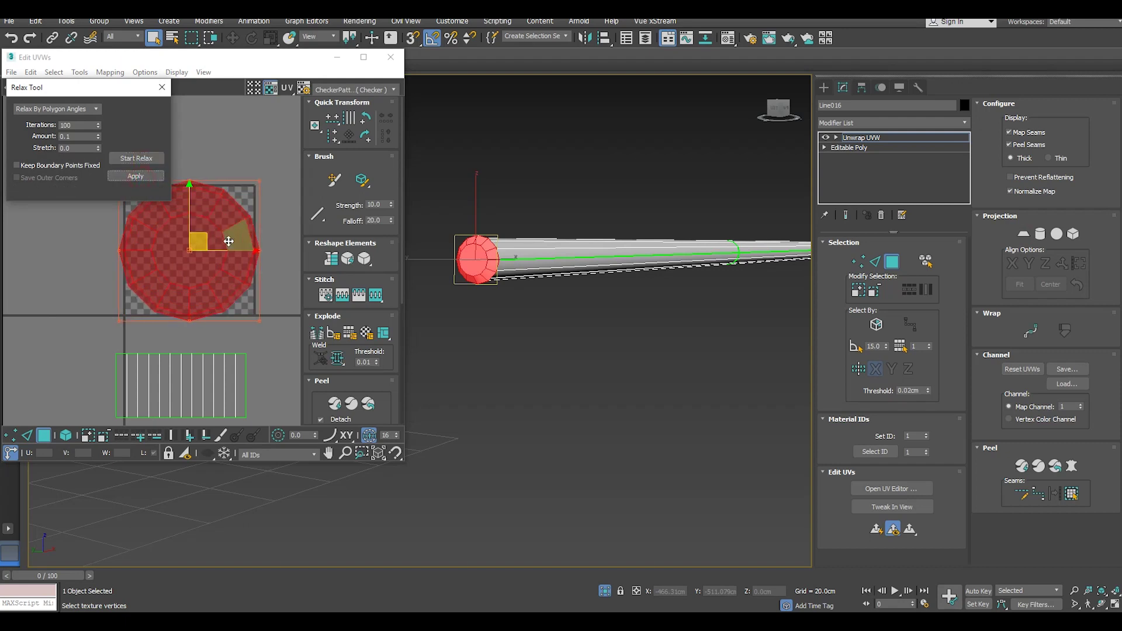
left_click_drag(229, 245, 22, 246)
scroll(104, 291, "down", 3)
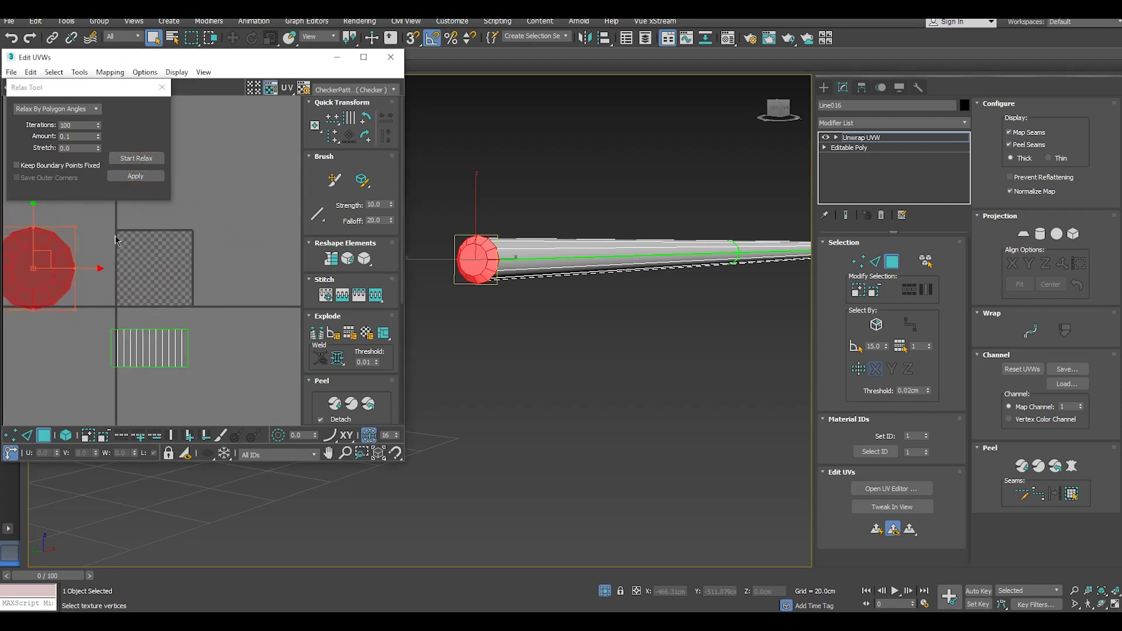
left_click(229, 317)
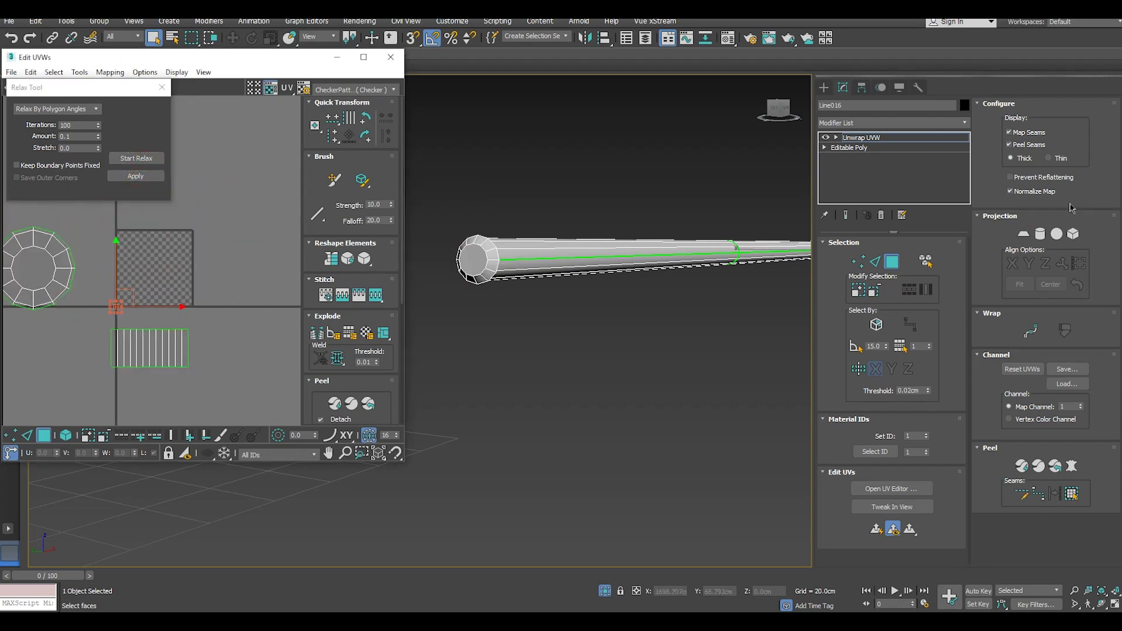
Step: Reselect the other end cap, then planar-map and relax its UVs
key("ctrl+z")
left_click(1022, 235)
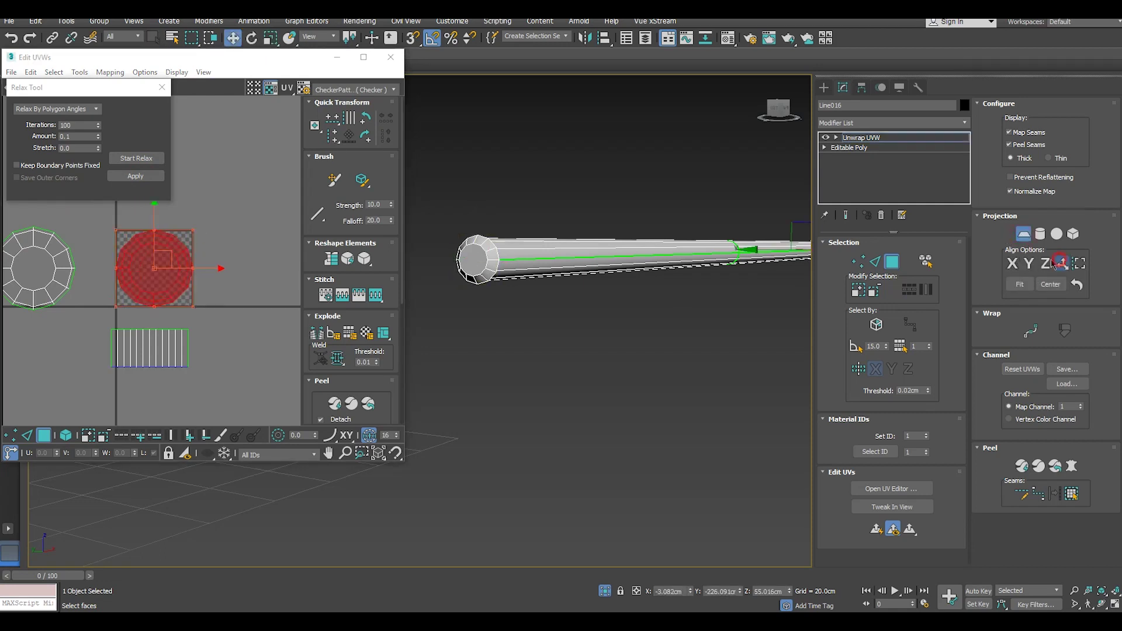
left_click(1023, 236)
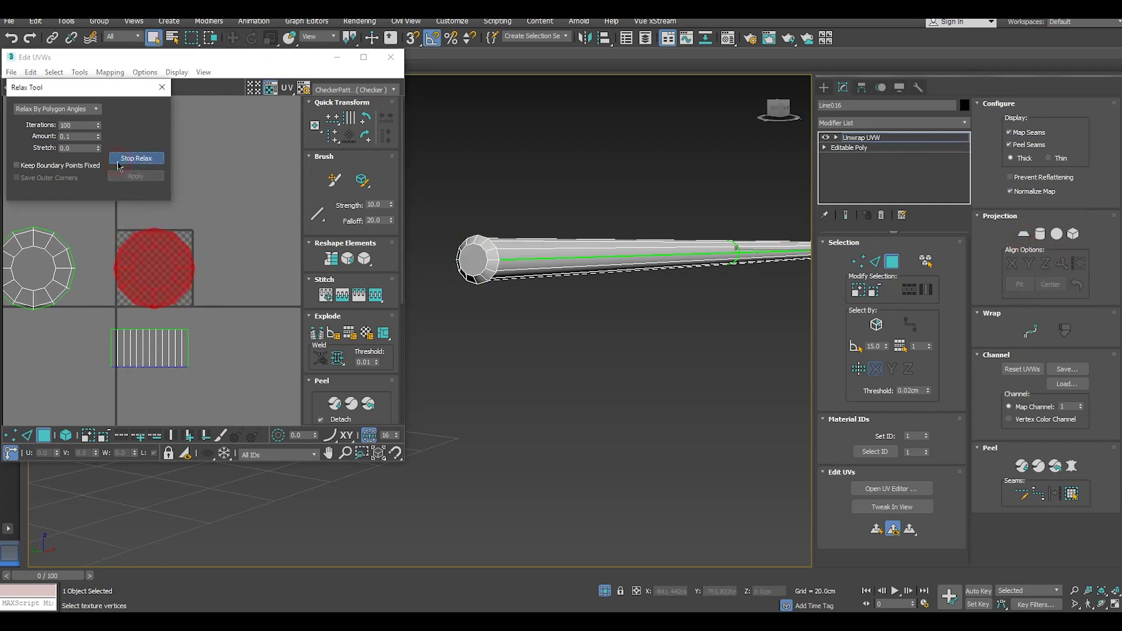
left_click(135, 176)
scroll(196, 286, "down", 2)
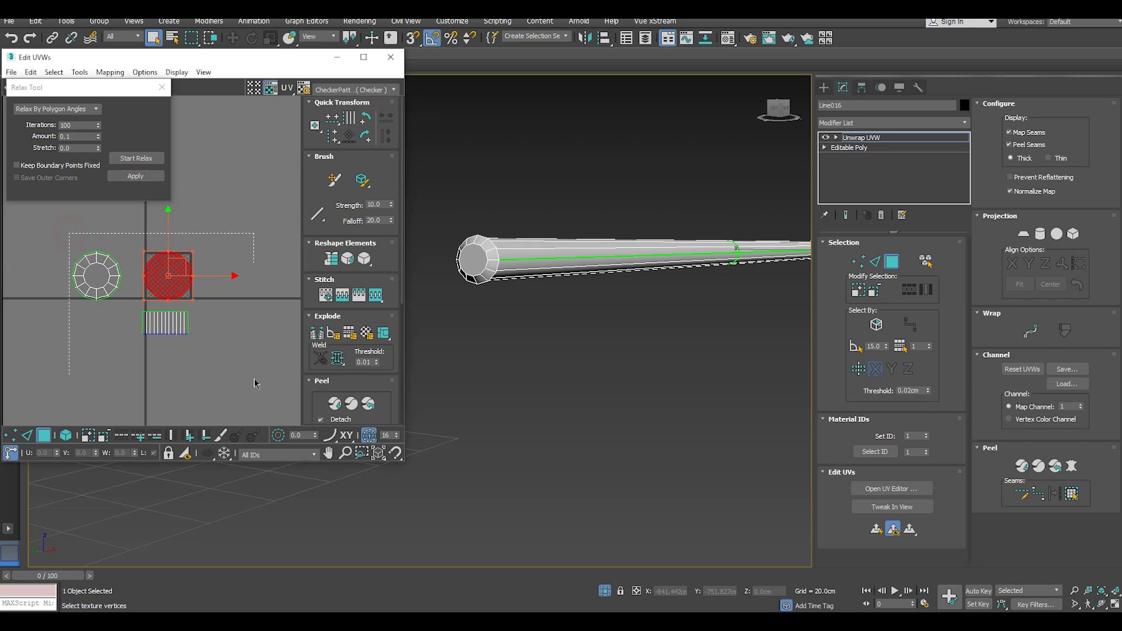
left_click_drag(69, 236, 260, 380)
scroll(327, 381, "down", 3)
Step: Pack and arrange the rod's UV islands, then deselect them
scroll(328, 386, "down", 1)
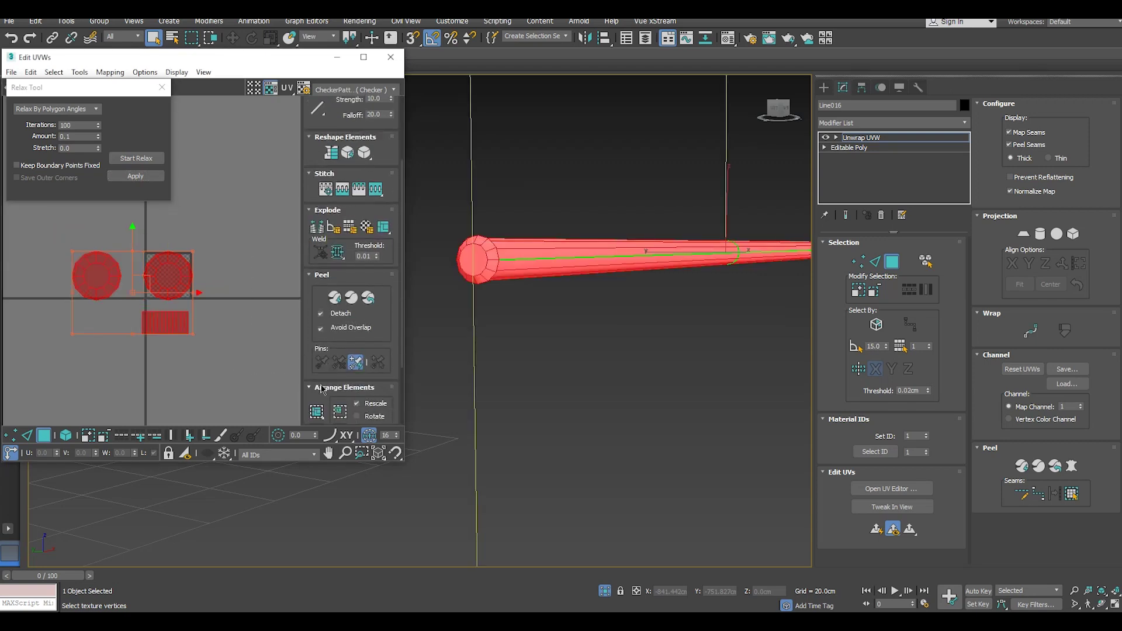
left_click(314, 412)
left_click(259, 296)
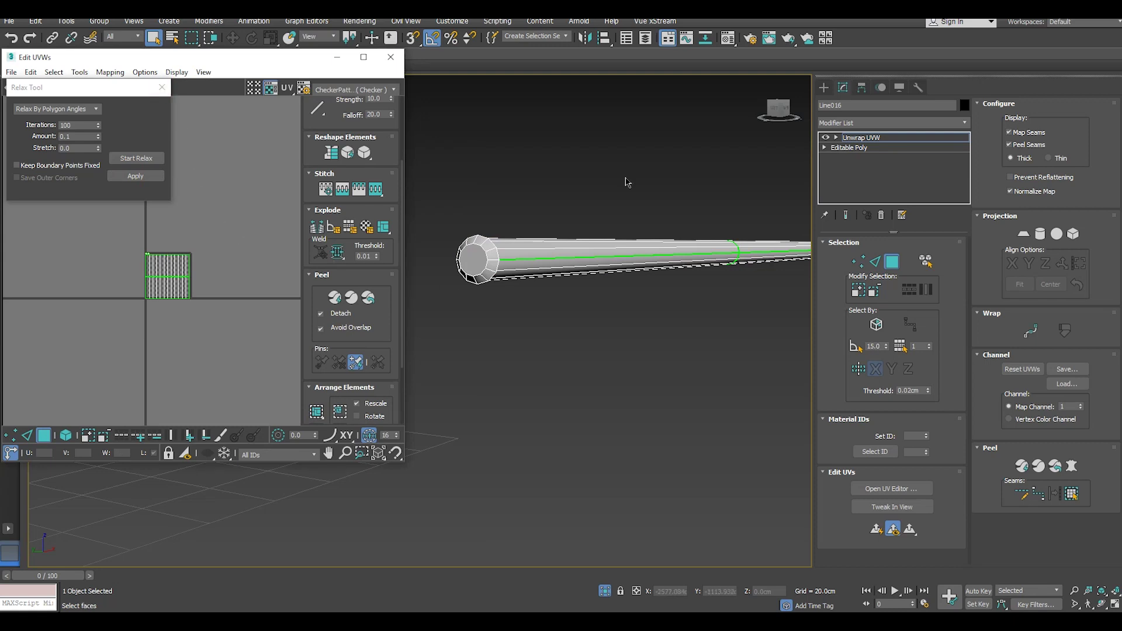
Step: Cylindrically map the rod's body along its length and move the island right of the square
left_click_drag(610, 154, 749, 383)
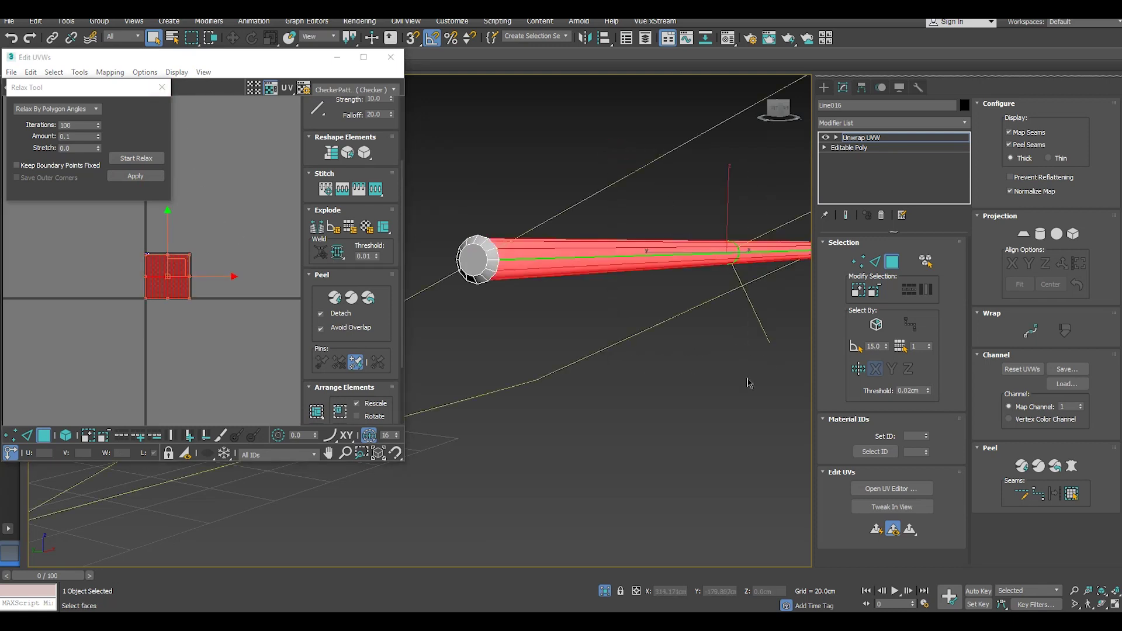
left_click(1042, 235)
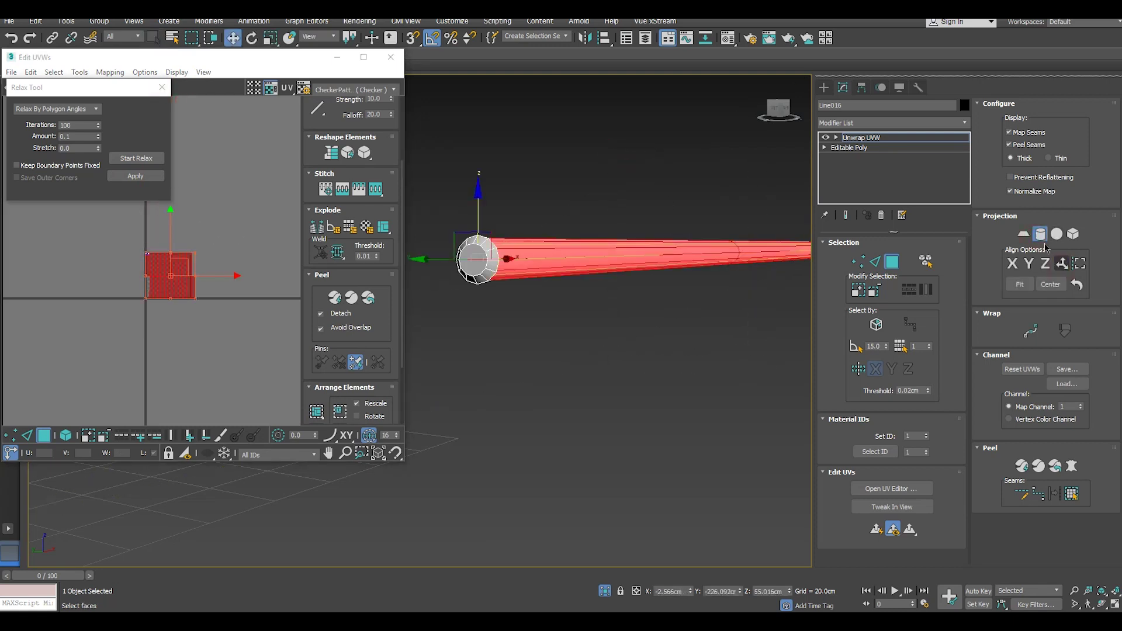
right_click(595, 256)
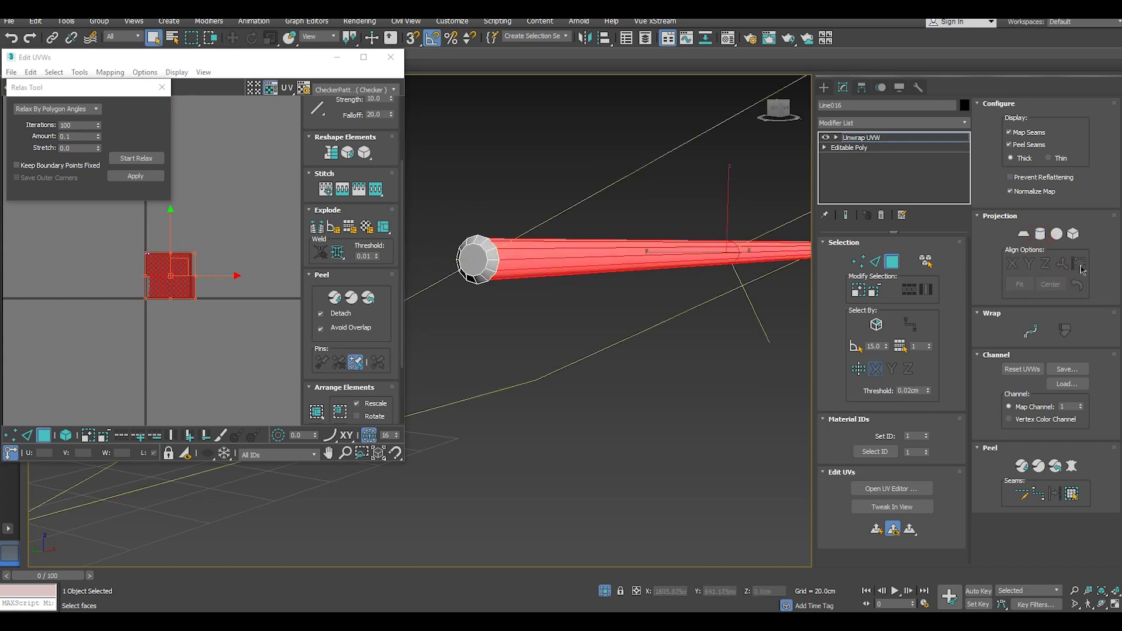
left_click(1040, 234)
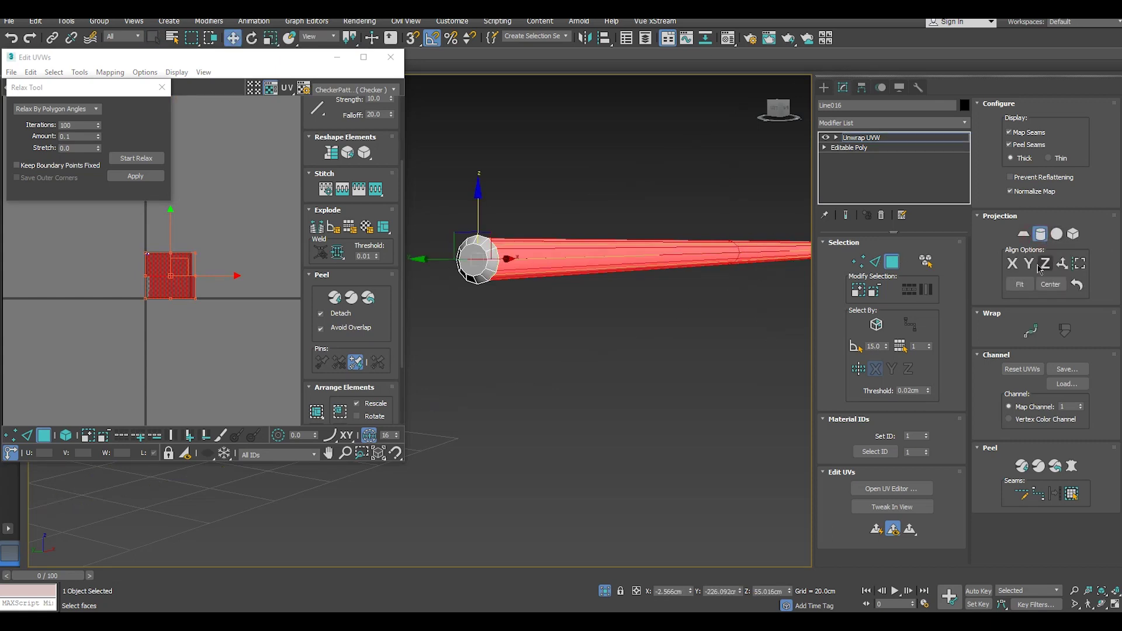
left_click(1030, 265)
left_click(1013, 264)
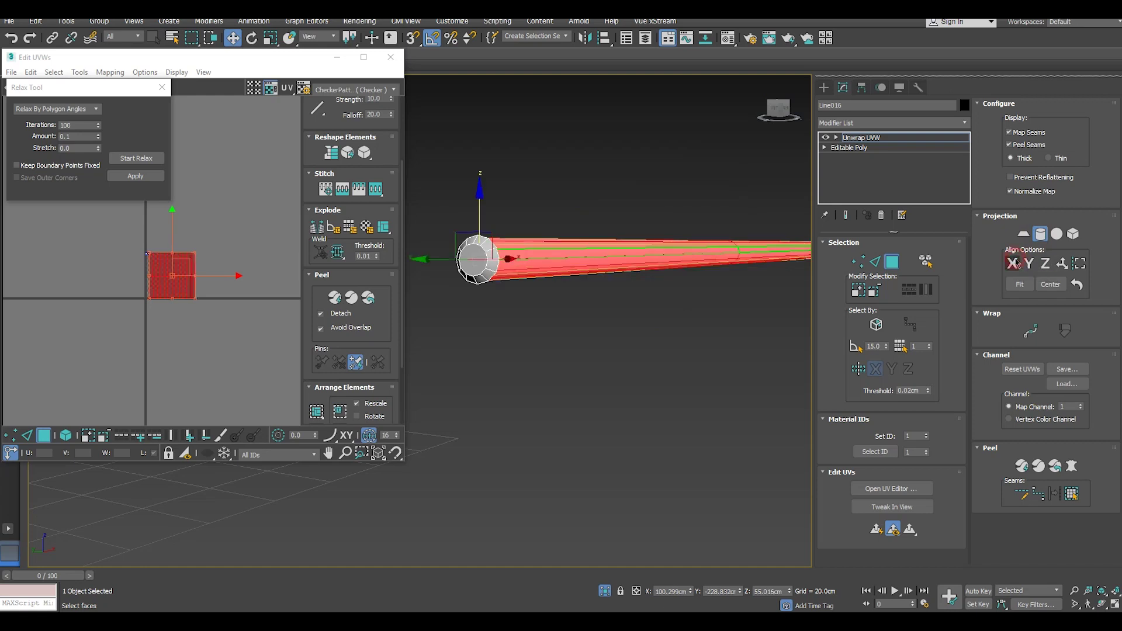
left_click(1041, 234)
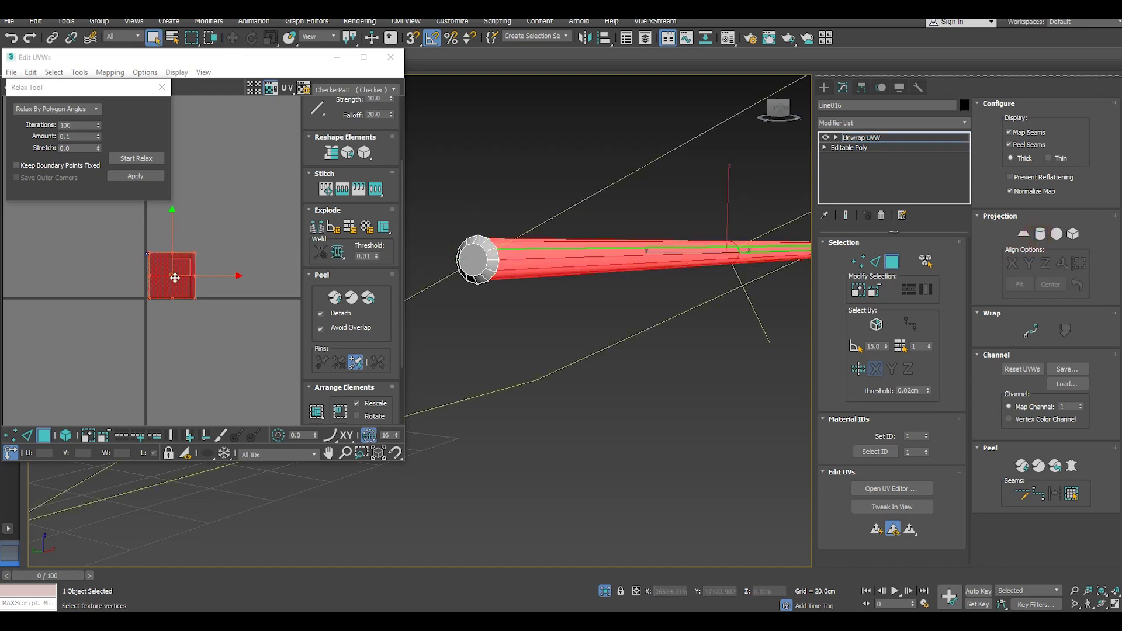
left_click_drag(225, 277, 295, 278)
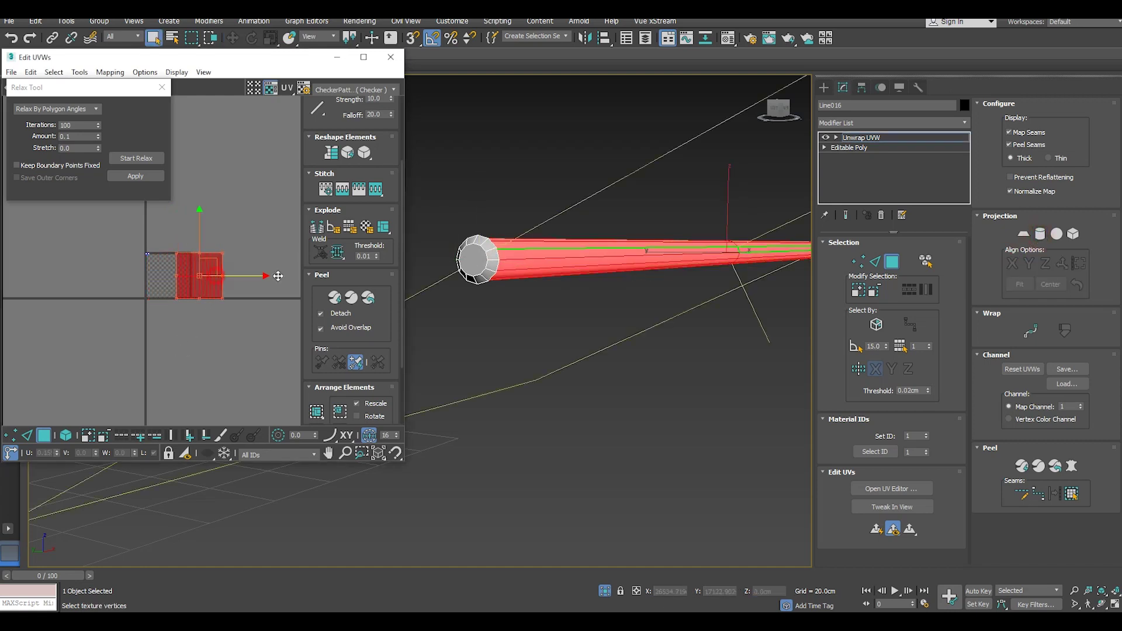
Step: Select all UV elements, pack them into one tile, and close the relax settings
left_click(11, 435)
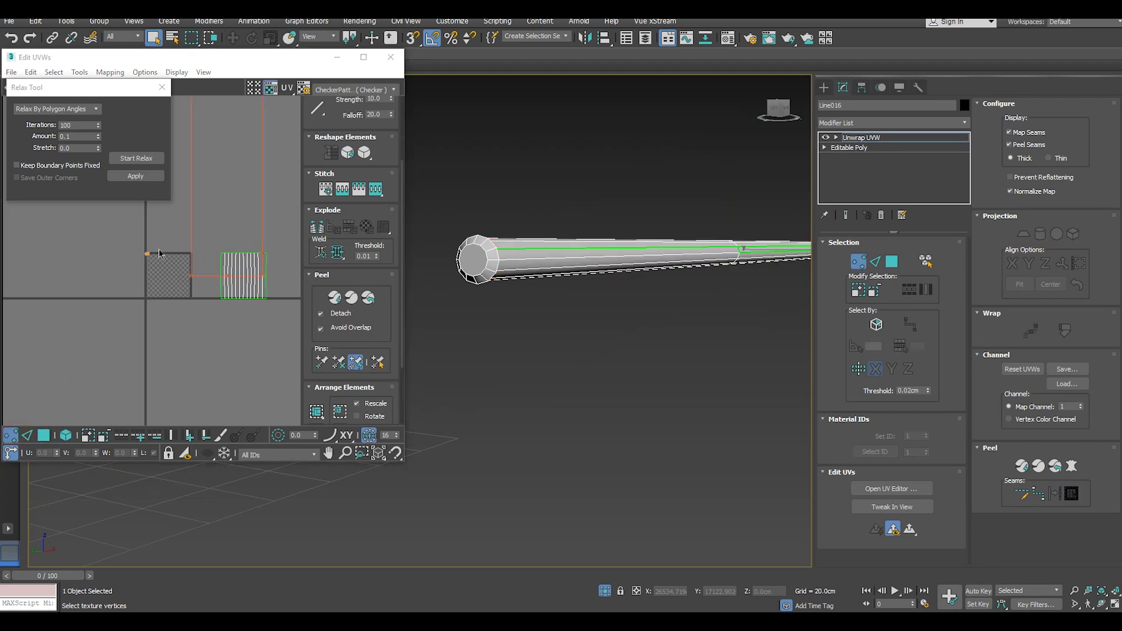
left_click_drag(204, 243, 298, 336)
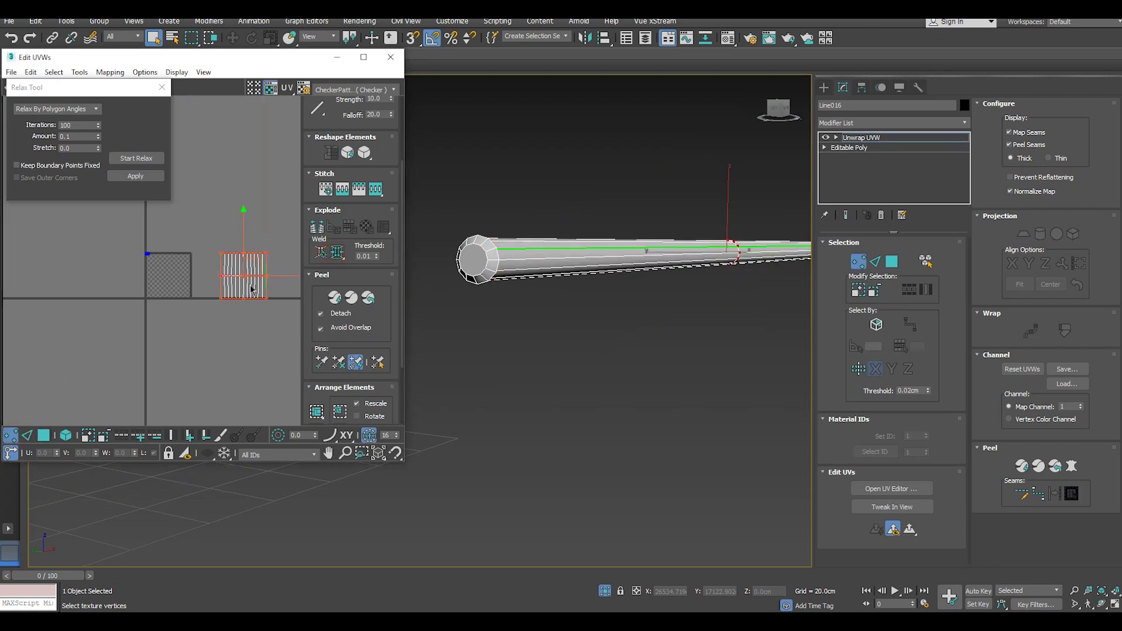
left_click(47, 435)
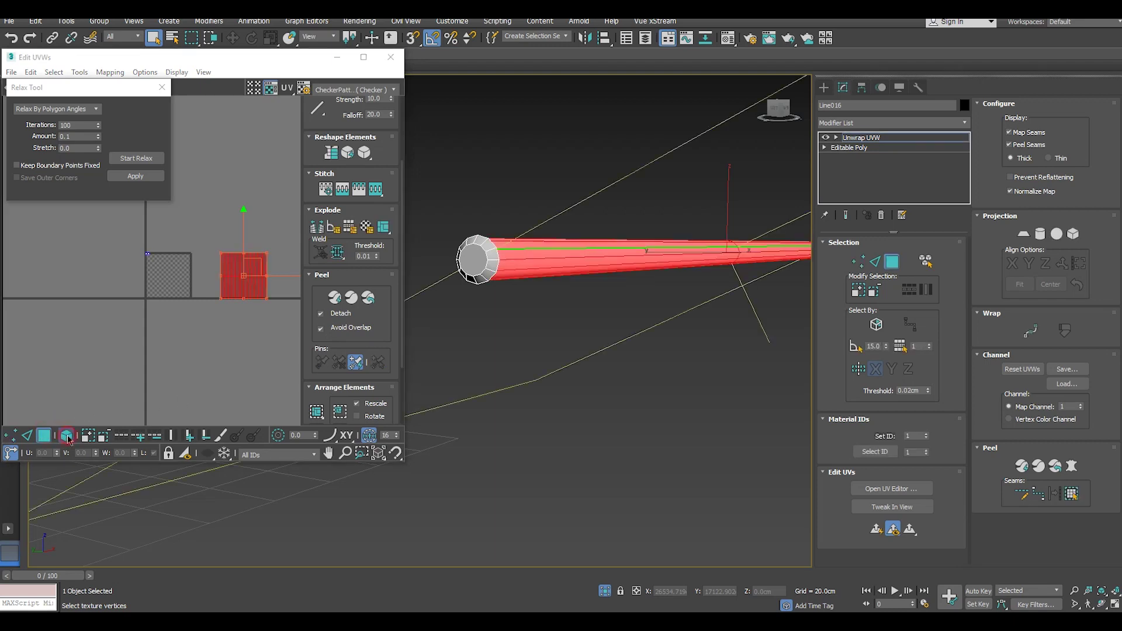
left_click(67, 436)
key("ctrl+a")
left_click(316, 413)
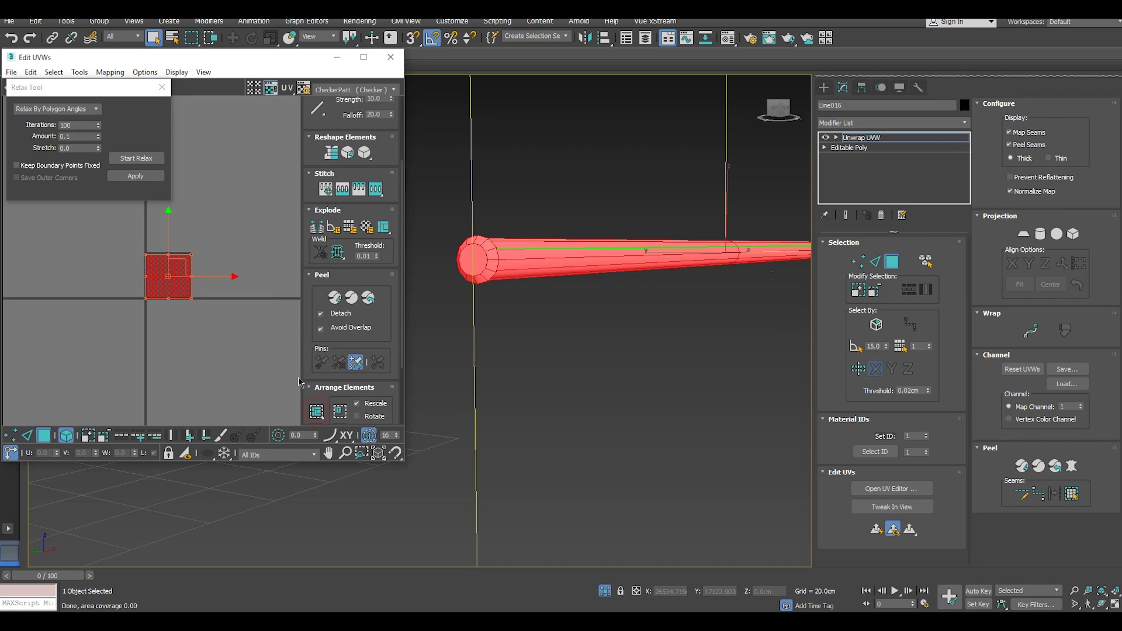
left_click(162, 87)
left_click(213, 134)
Step: Close the UV editor, end isolation, and deselect everything to view the whole bed
left_click(391, 56)
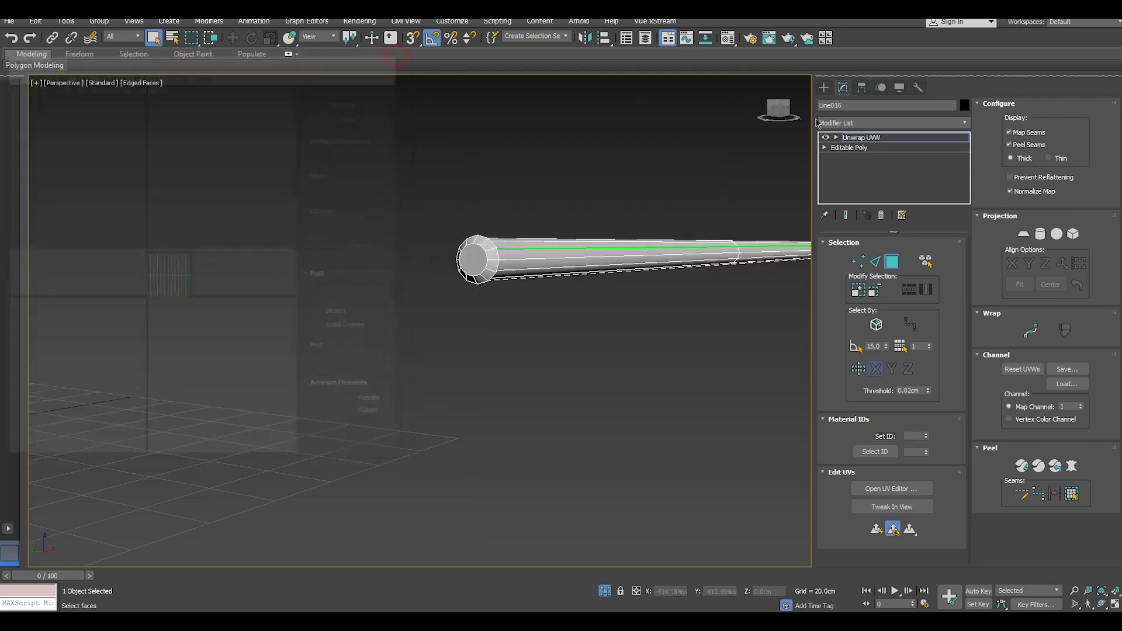
left_click(862, 137)
left_click(606, 591)
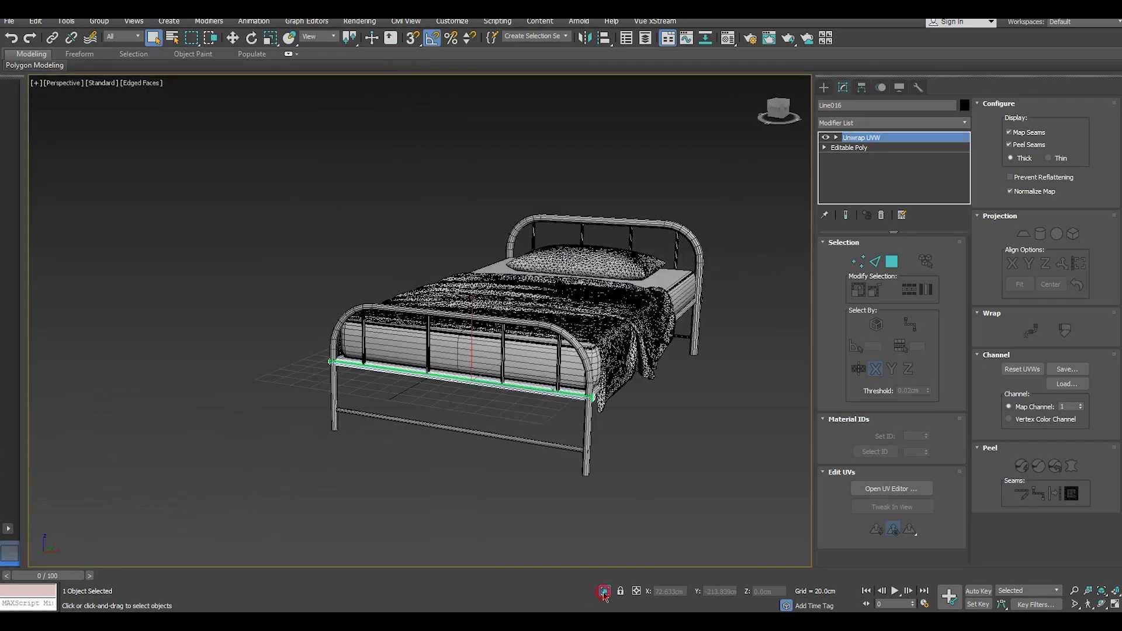
left_click(697, 482)
middle_click_drag(530, 390, 643, 386, "alt")
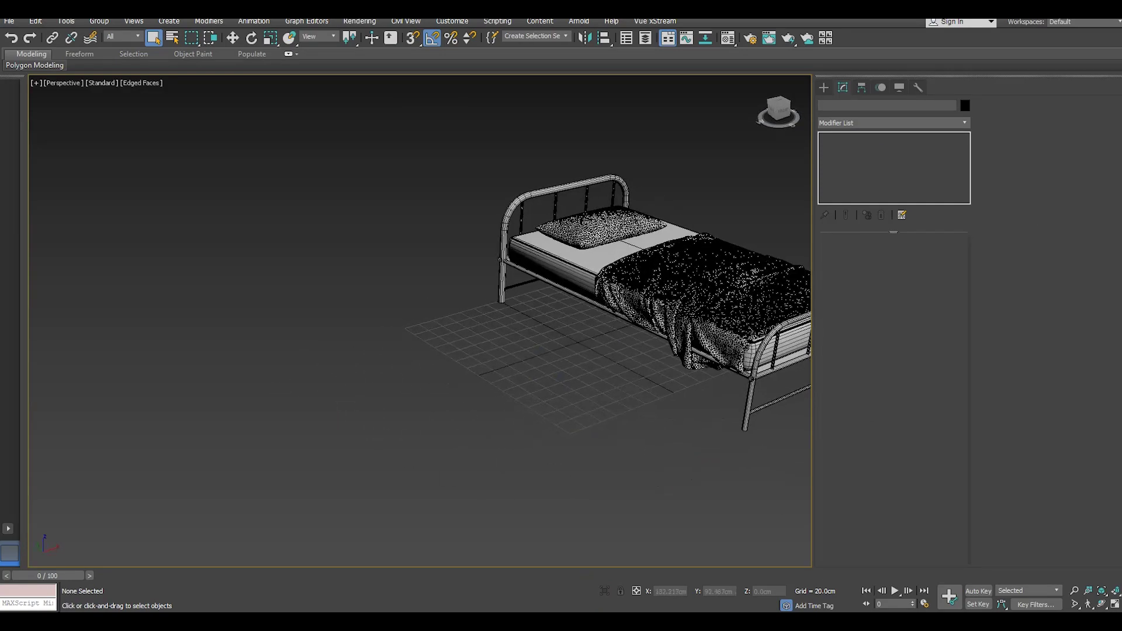
middle_click_drag(526, 351, 375, 351)
left_click(233, 39)
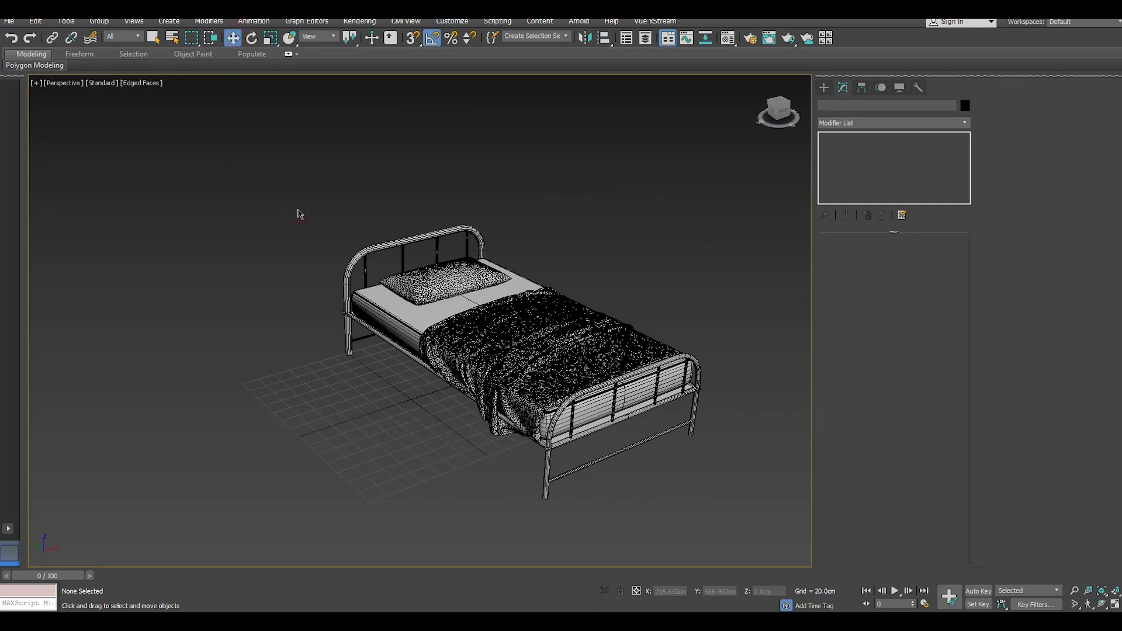
Step: Collapse the mattress's Symmetry modifier and clone it as an independent copy, Box002
right_click(909, 168)
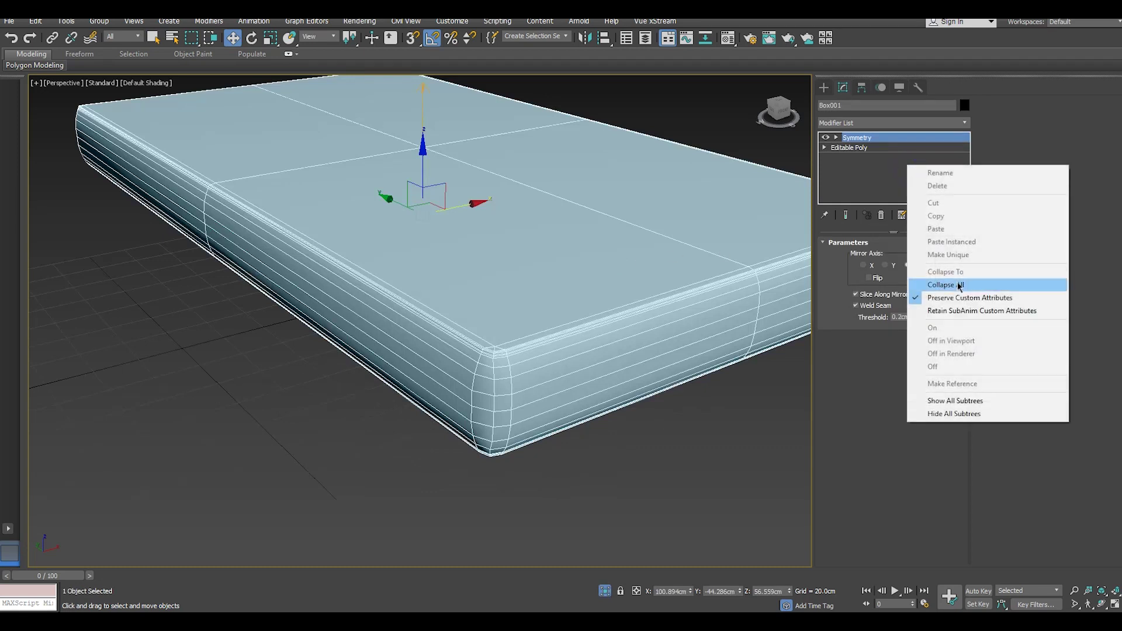
left_click(912, 284)
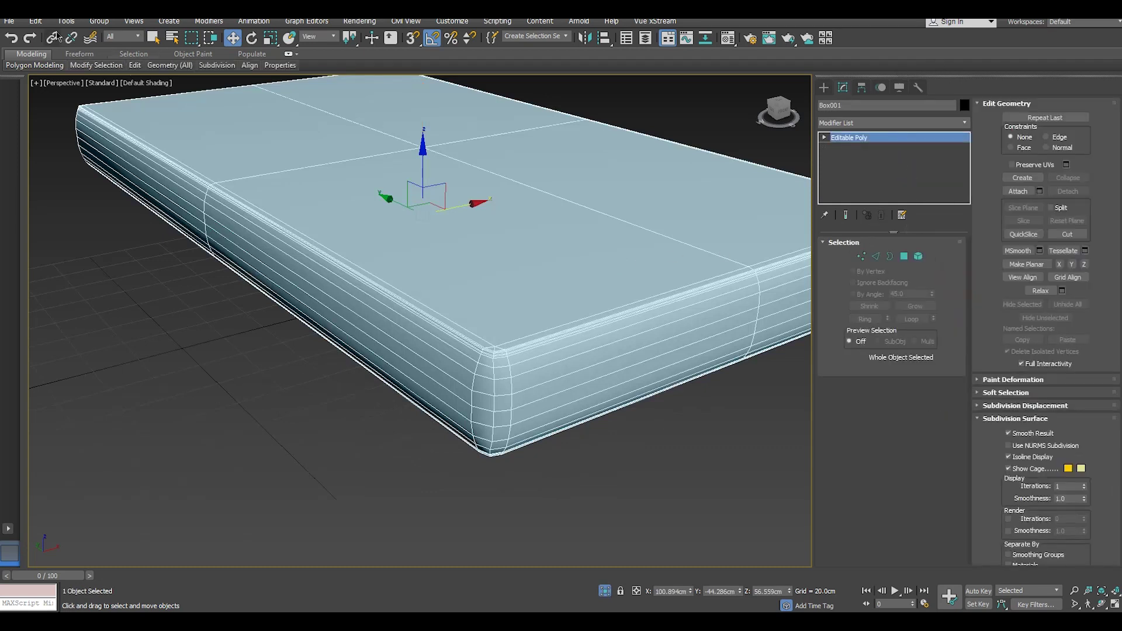
left_click(35, 21)
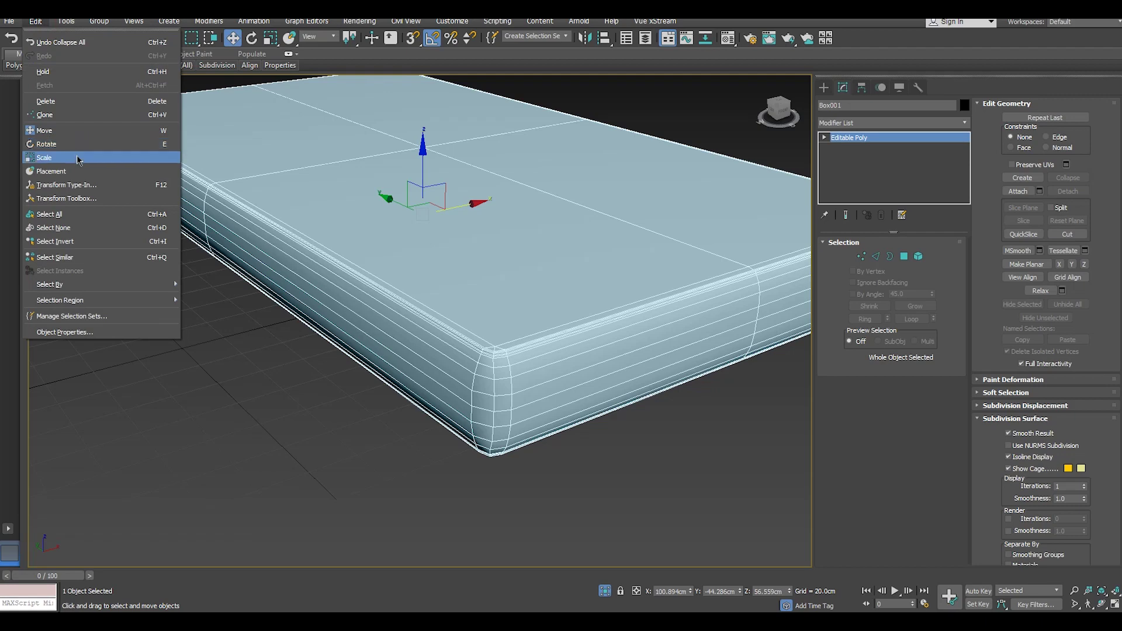
left_click(52, 114)
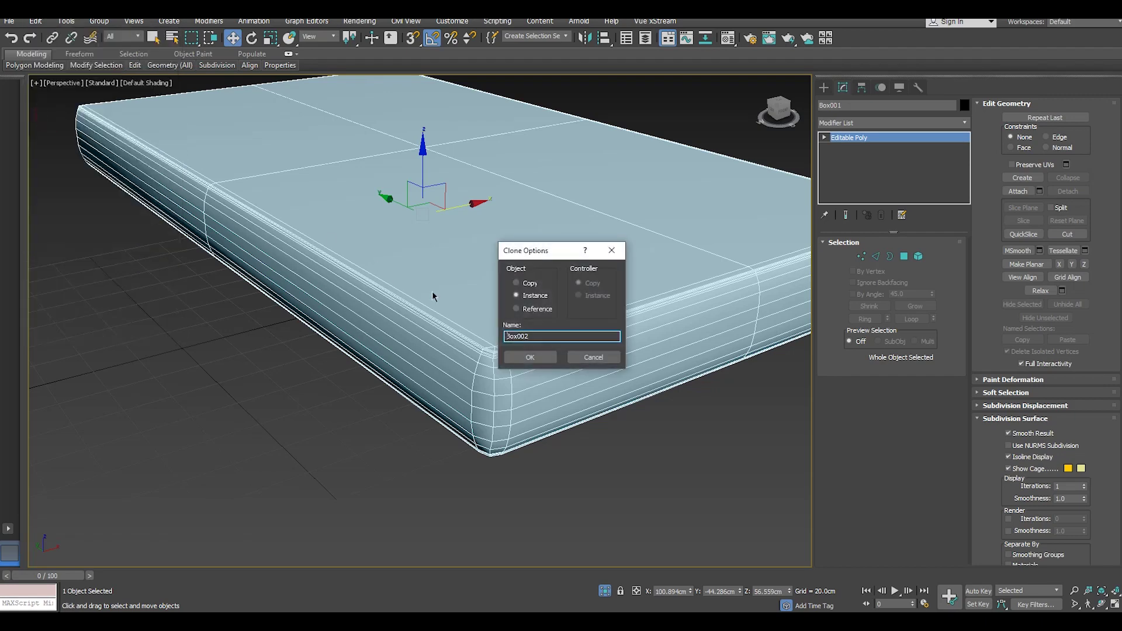
left_click(516, 283)
left_click(530, 357)
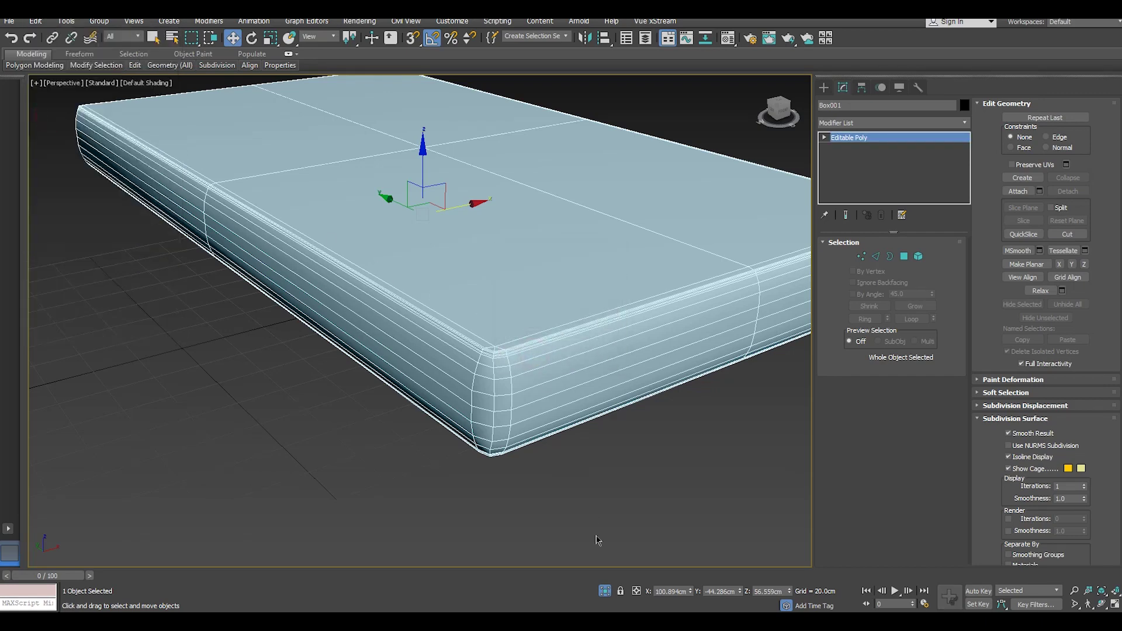
Step: Isolate Box002 and zoom in on it
left_click(605, 591)
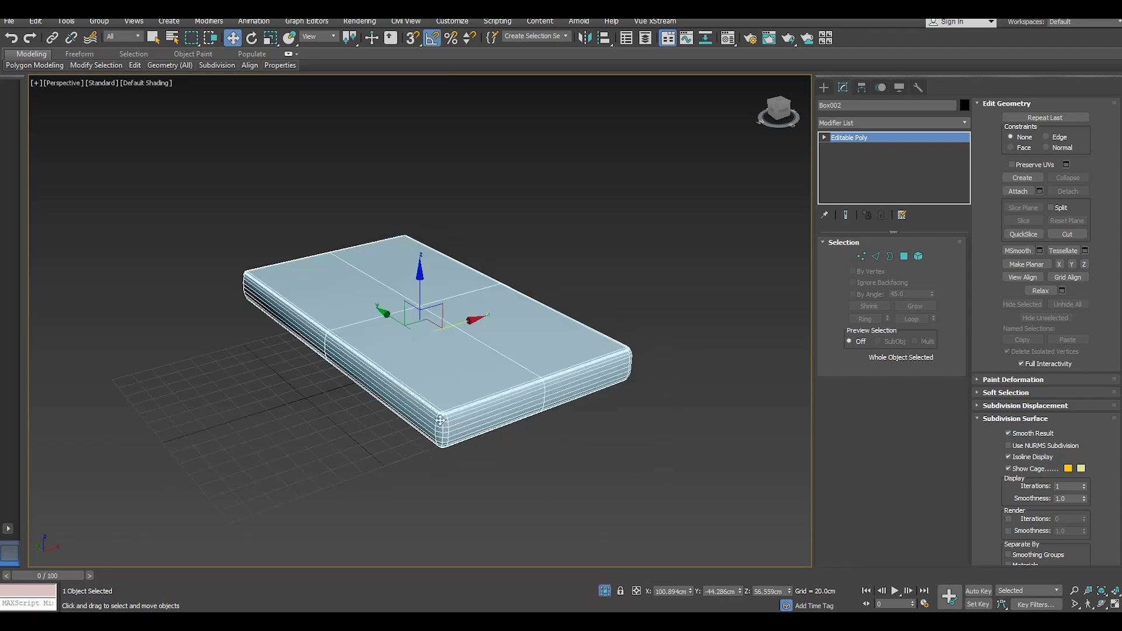
scroll(440, 419, "up", 5)
scroll(440, 419, "up", 3)
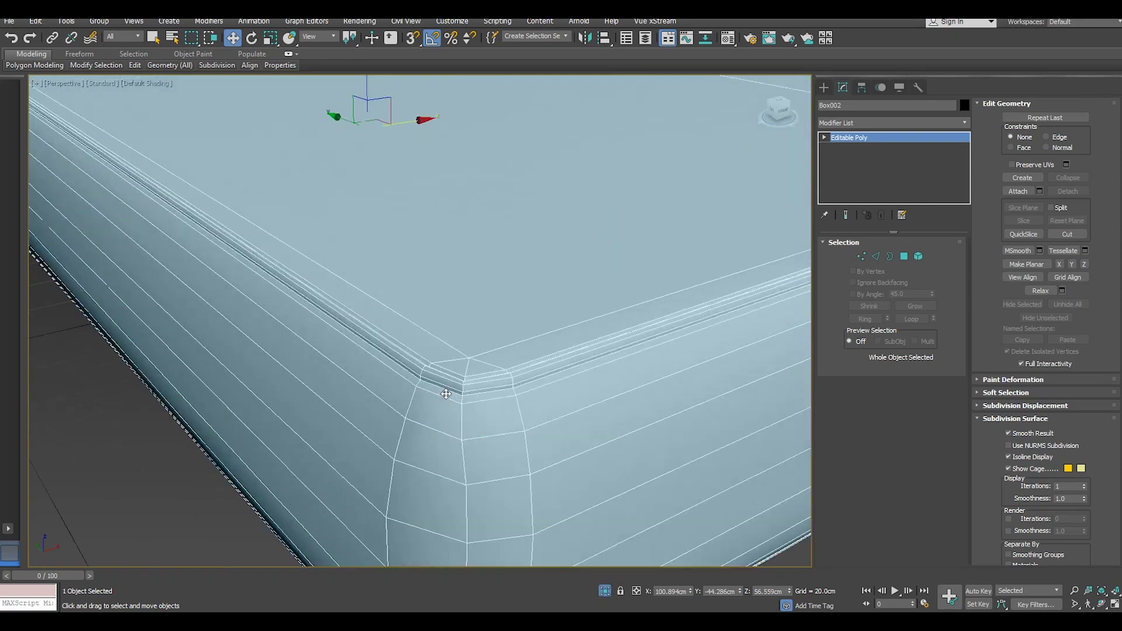
Step: Switch Box002 to edge editing and inspect the top chamfer and corner edge loops
left_click(876, 257)
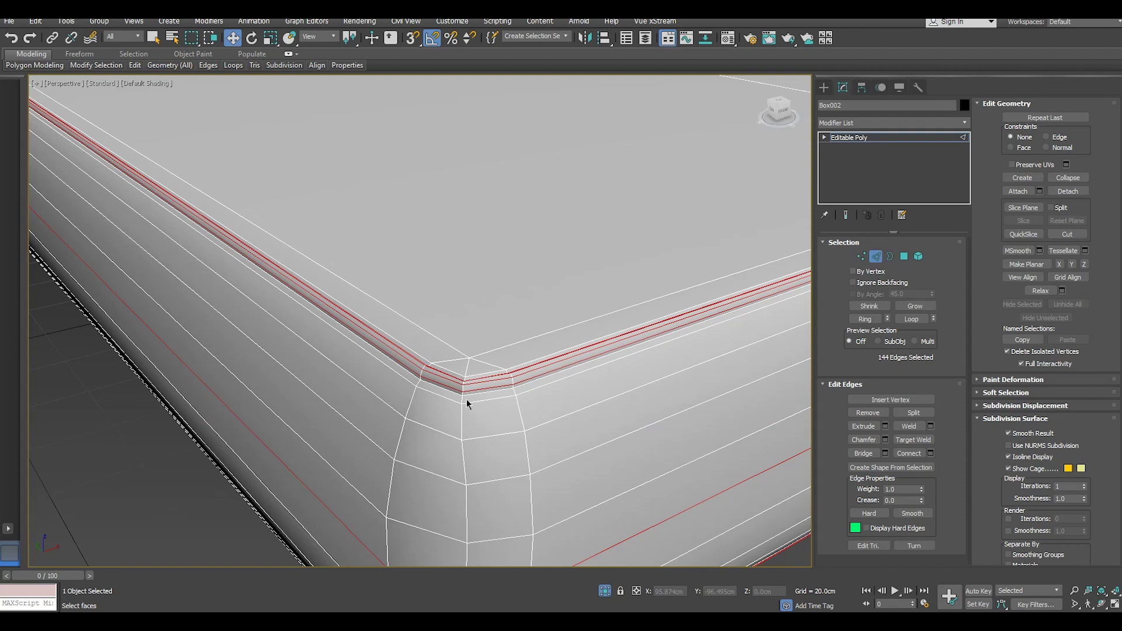
key("ctrl+d")
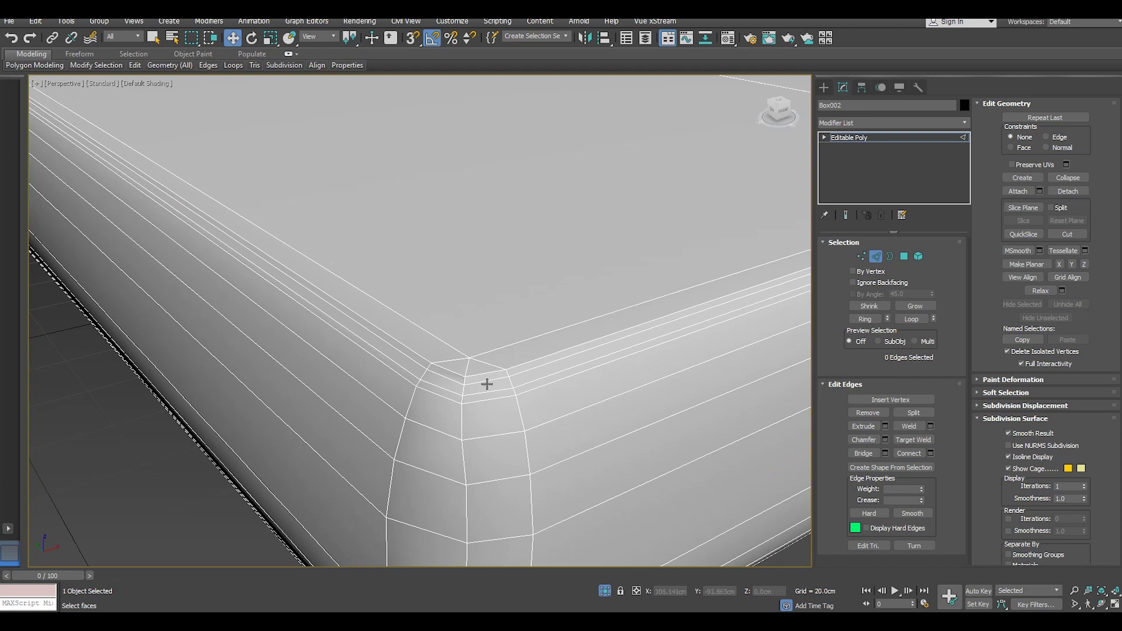
double_click(487, 385)
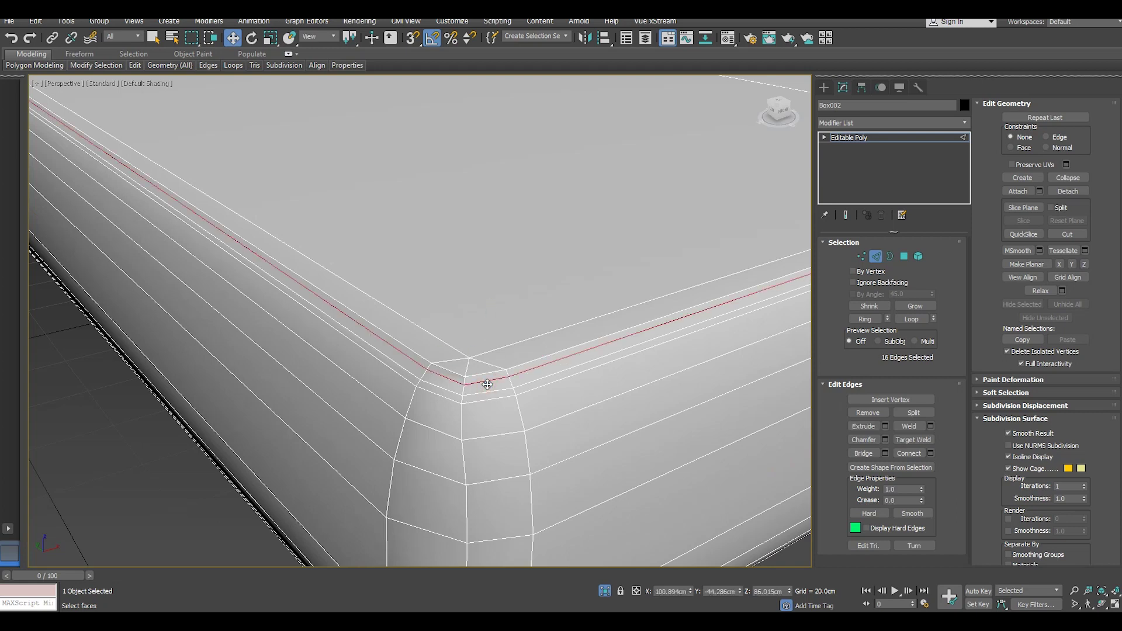
key("ctrl+d")
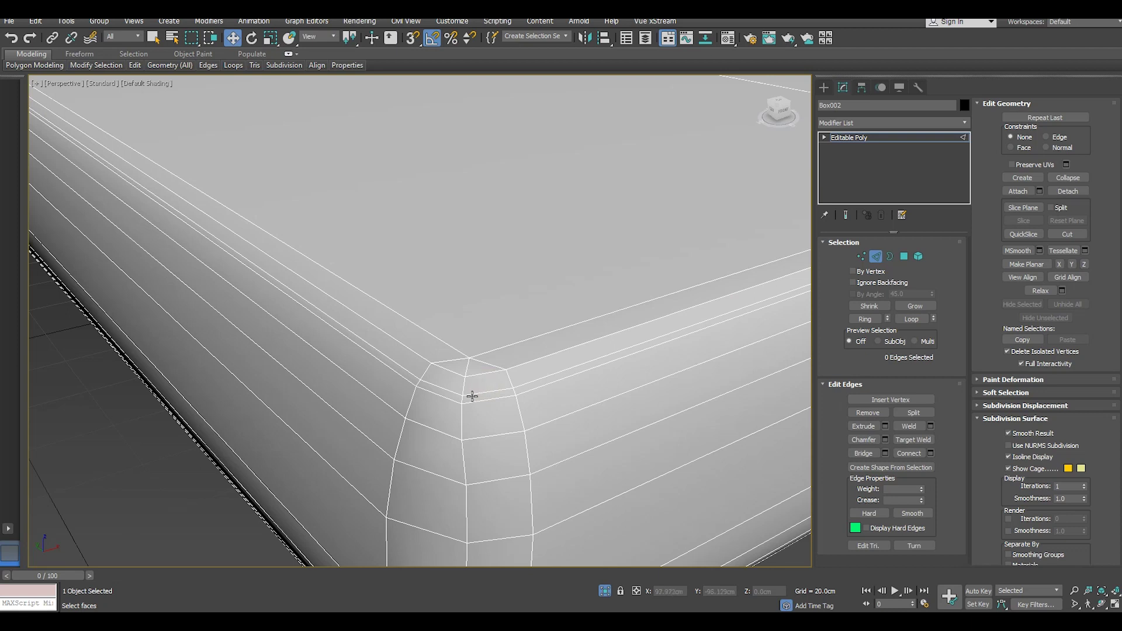
double_click(472, 396)
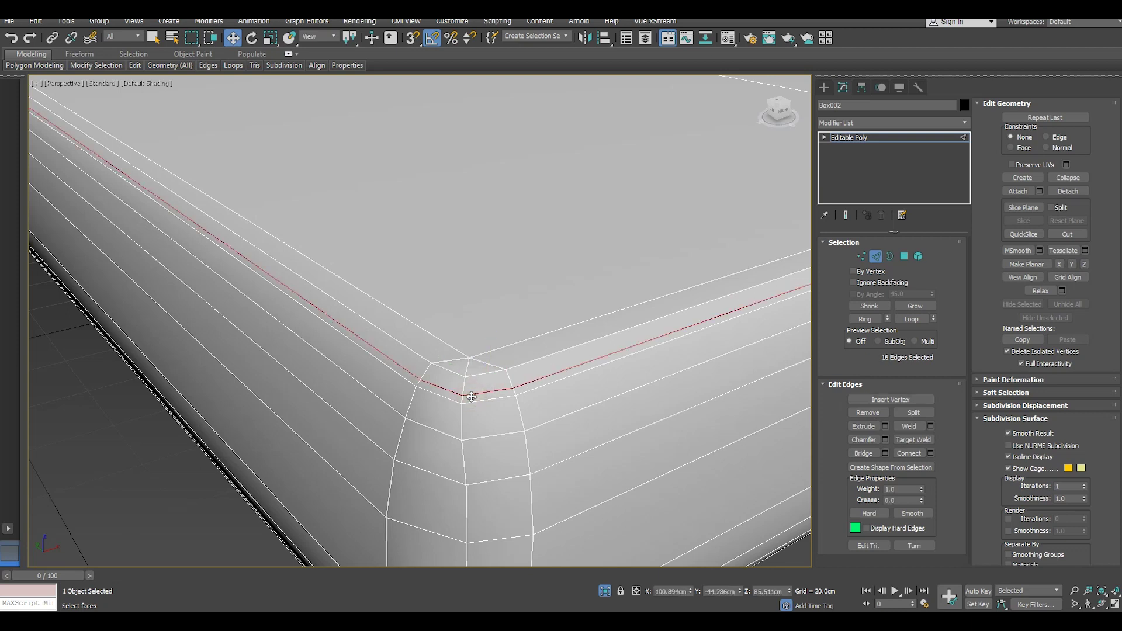
key("ctrl+d")
middle_click_drag(534, 334, 542, 325, "alt")
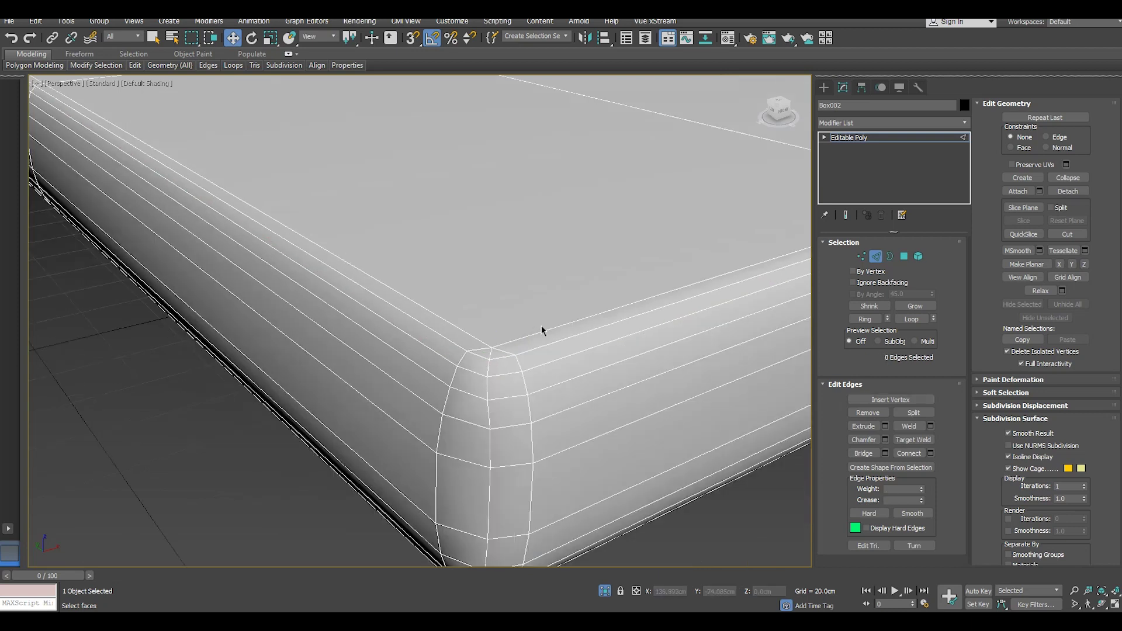
Step: Select two edge loops through the mattress corner, then clear them
left_click(512, 377)
double_click(512, 377)
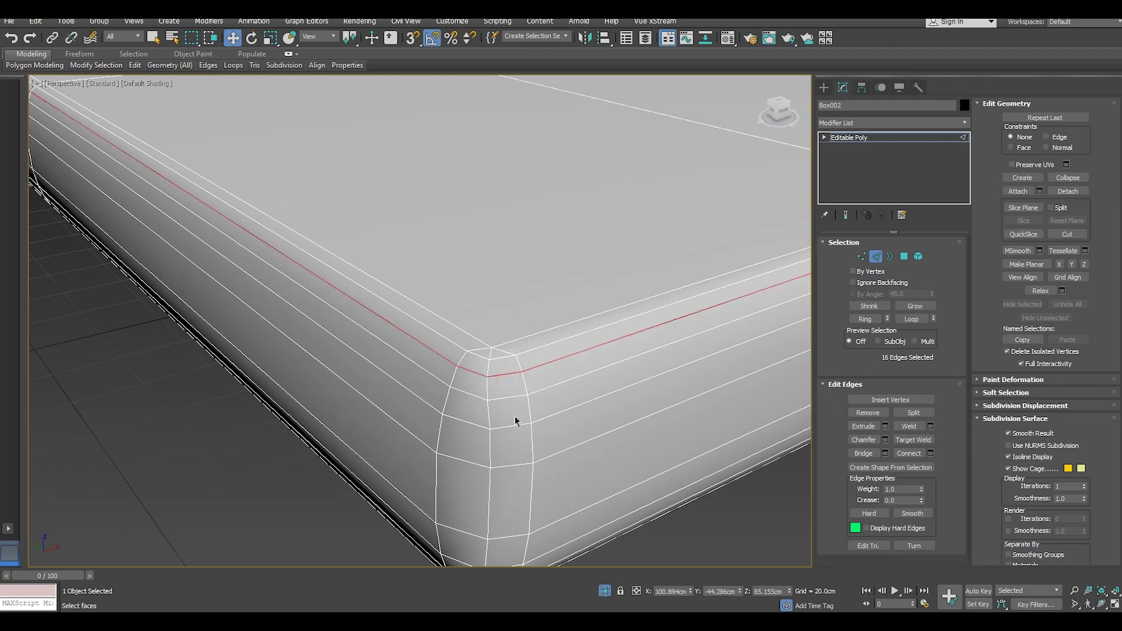
double_click(510, 431, "ctrl")
scroll(506, 431, "down", 5)
left_click(501, 435)
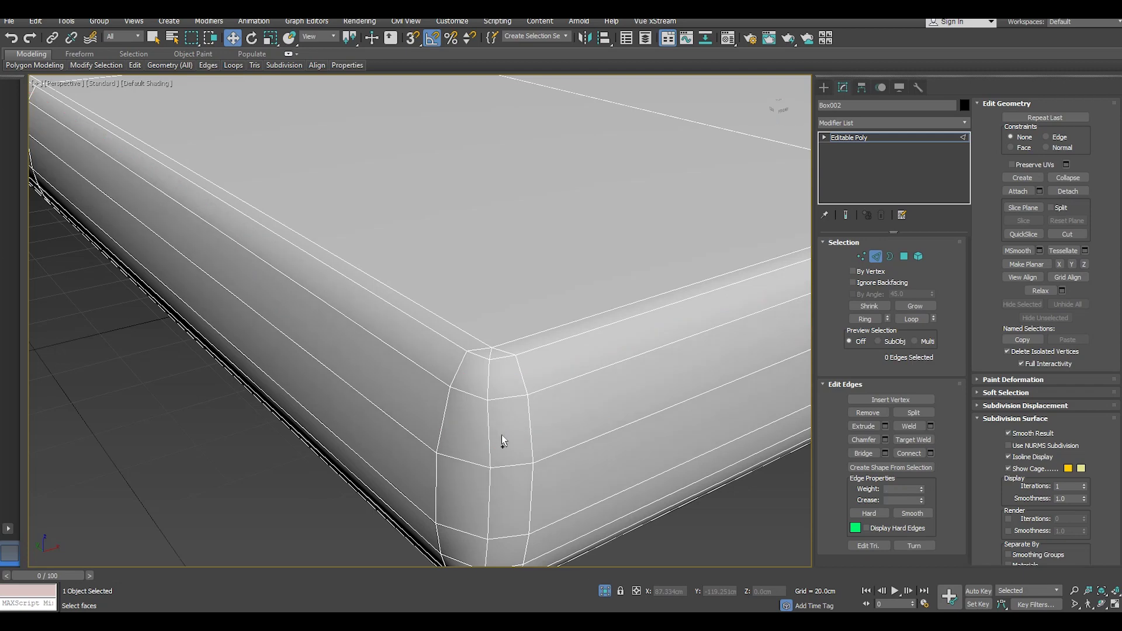
mouse_move(504, 364)
middle_mouse_down("alt")
mouse_move(524, 438)
mouse_move(592, 372)
mouse_move(576, 352)
middle_mouse_up("alt")
left_click(519, 458)
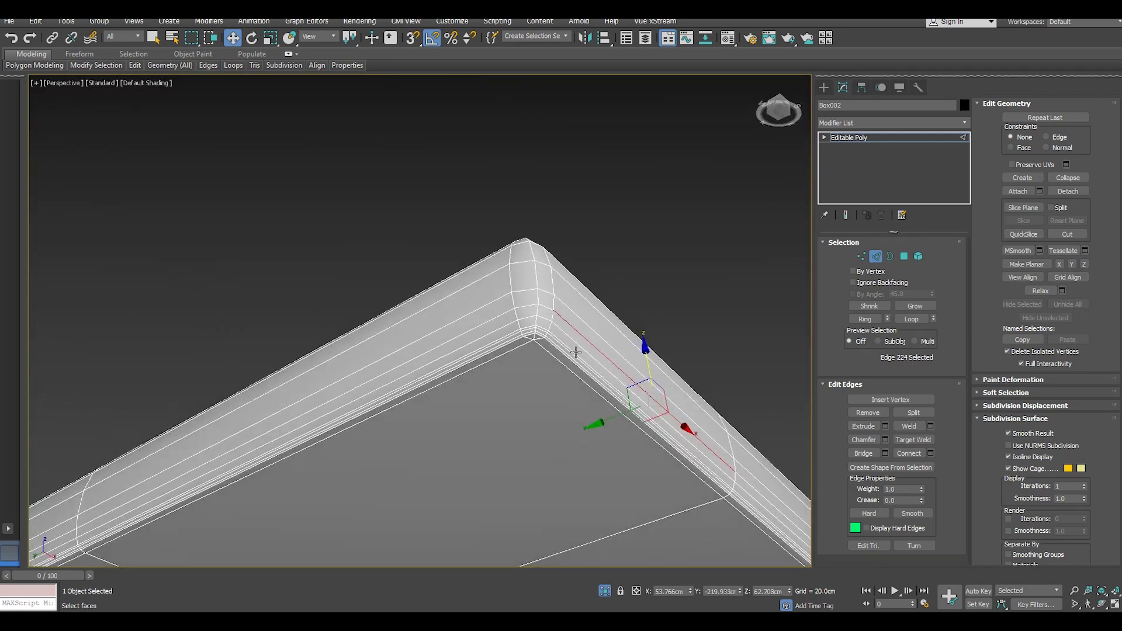
scroll(542, 335, "up", 5)
Step: Remove the seam edge loops near the lower corner with Backspace
double_click(538, 330)
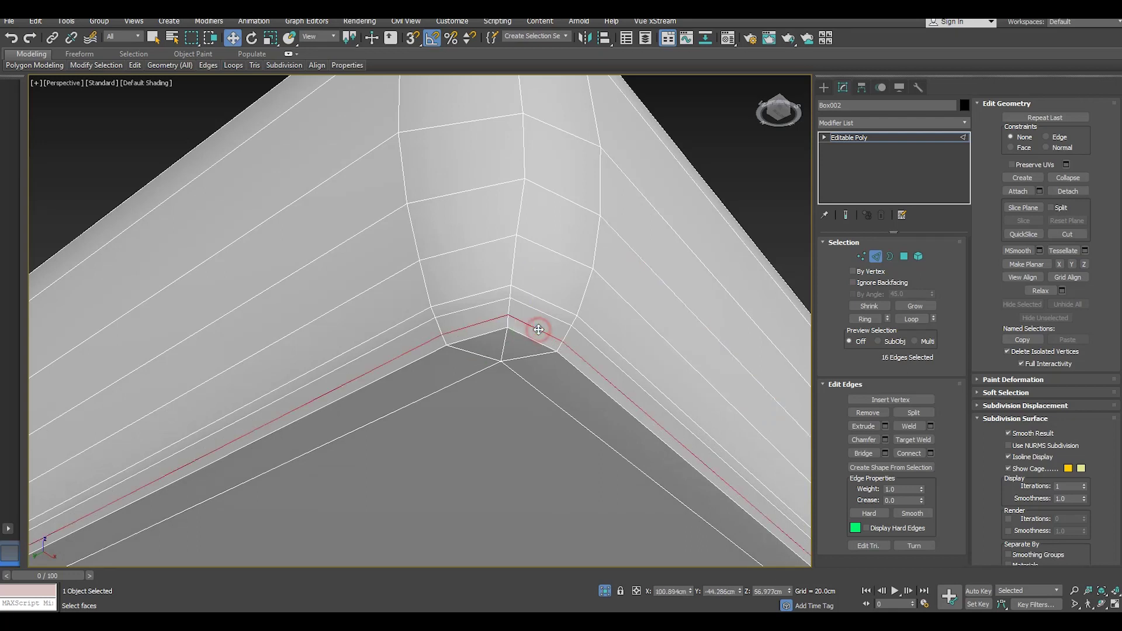
key("BackSpace")
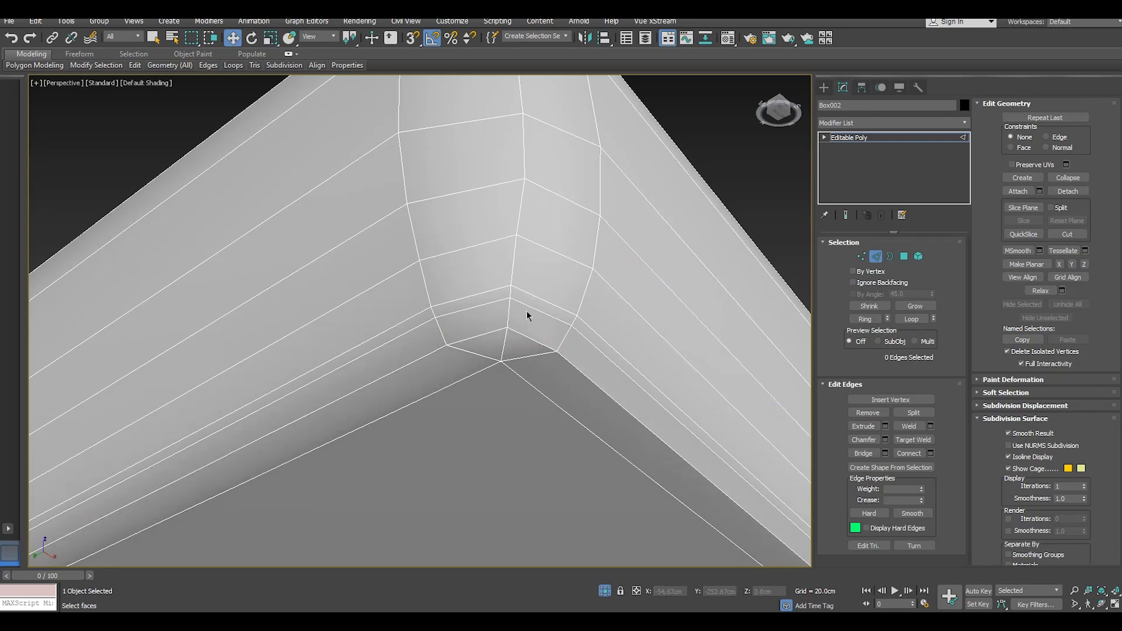
double_click(526, 311)
key("BackSpace")
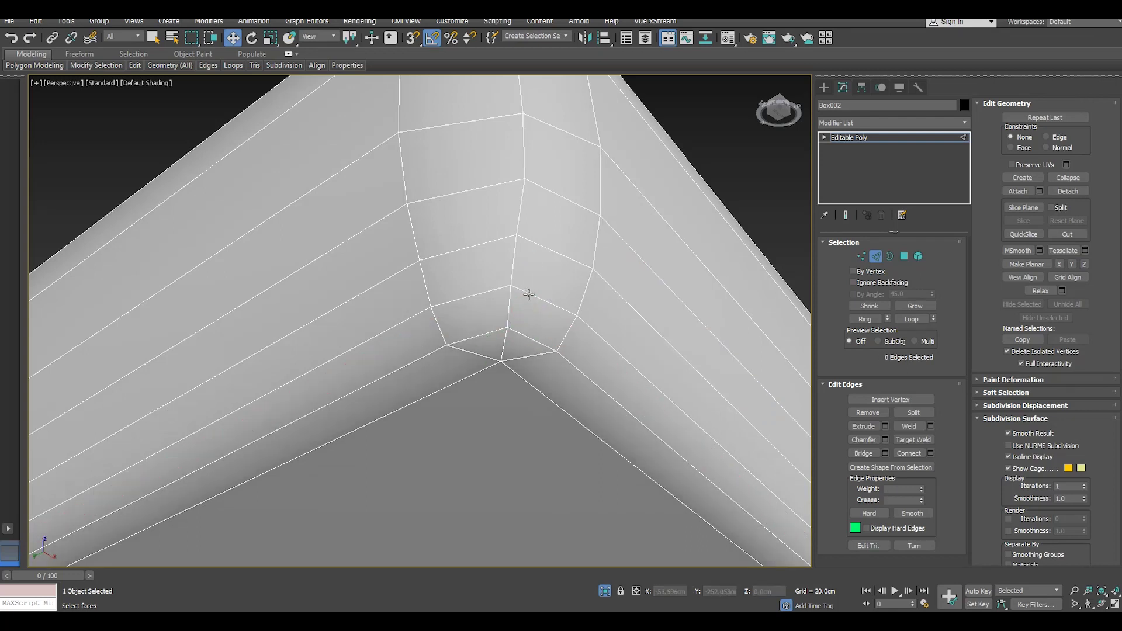
double_click(529, 295)
double_click(540, 190, "ctrl")
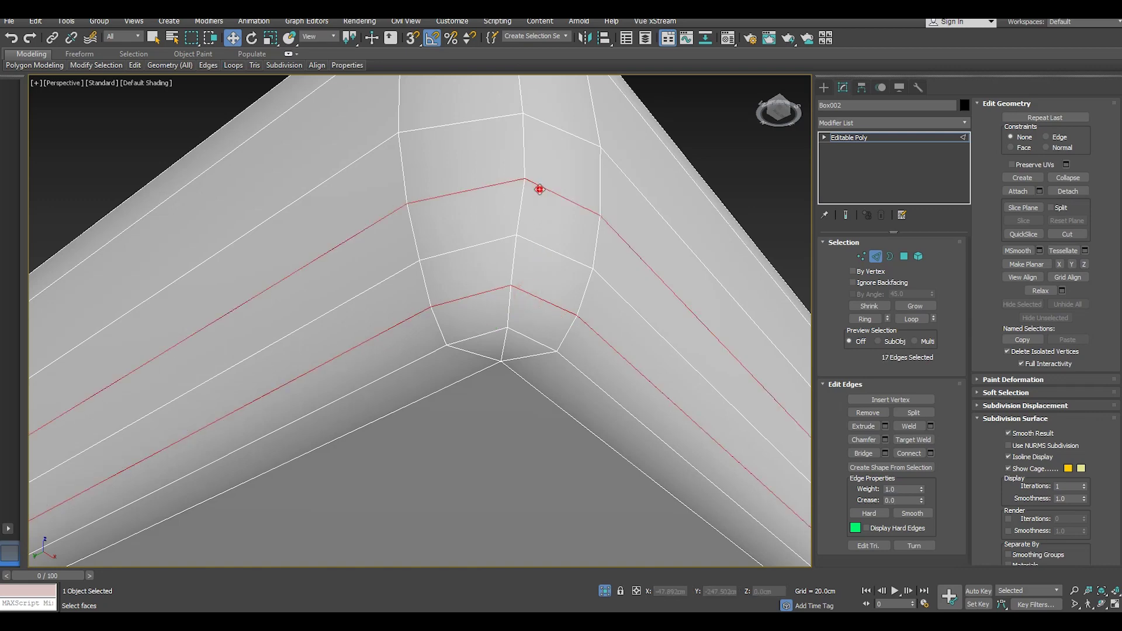
key("BackSpace")
Step: Check crossing edge loops on the mattress top, deselect, and zoom onto the box corner
scroll(539, 190, "down", 5)
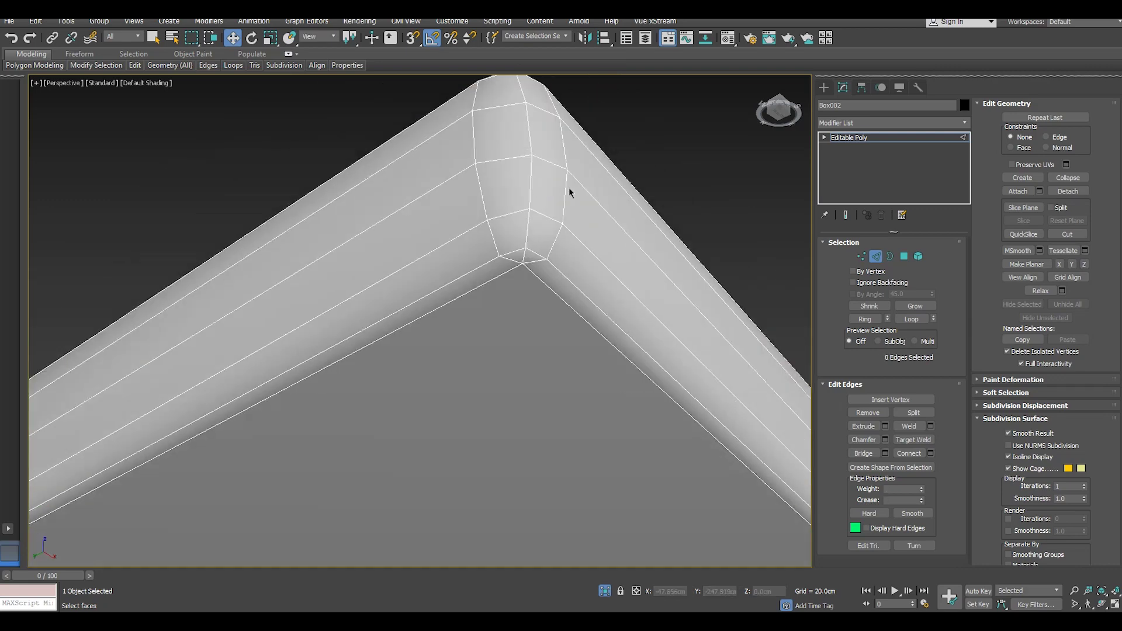
middle_click_drag(619, 220, 620, 288, "alt")
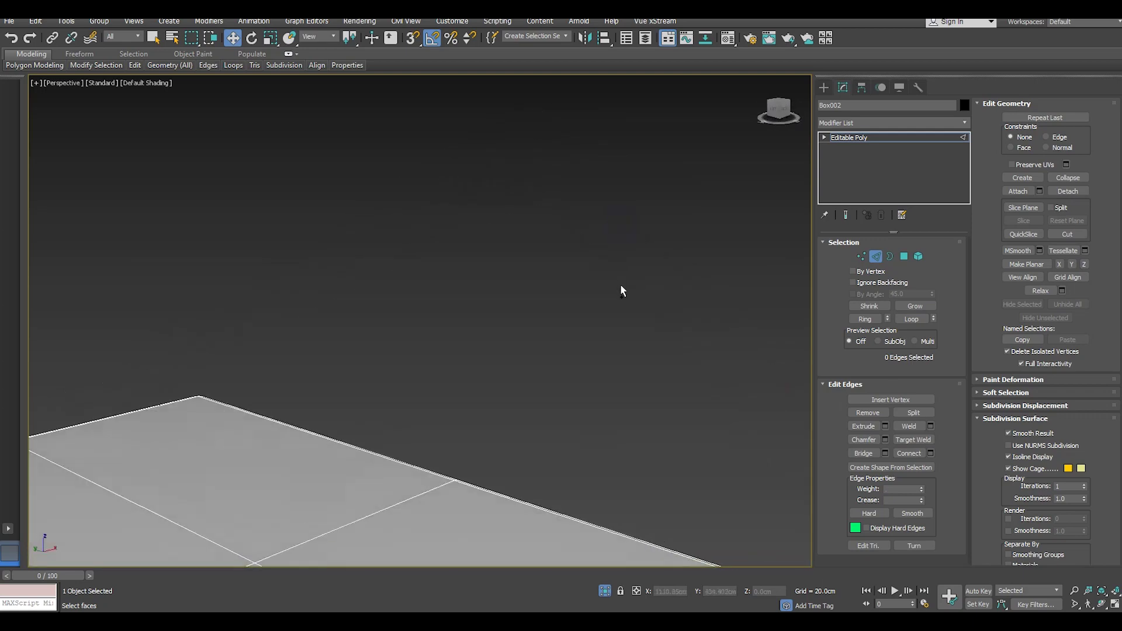
middle_click_drag(609, 330, 647, 210, "alt")
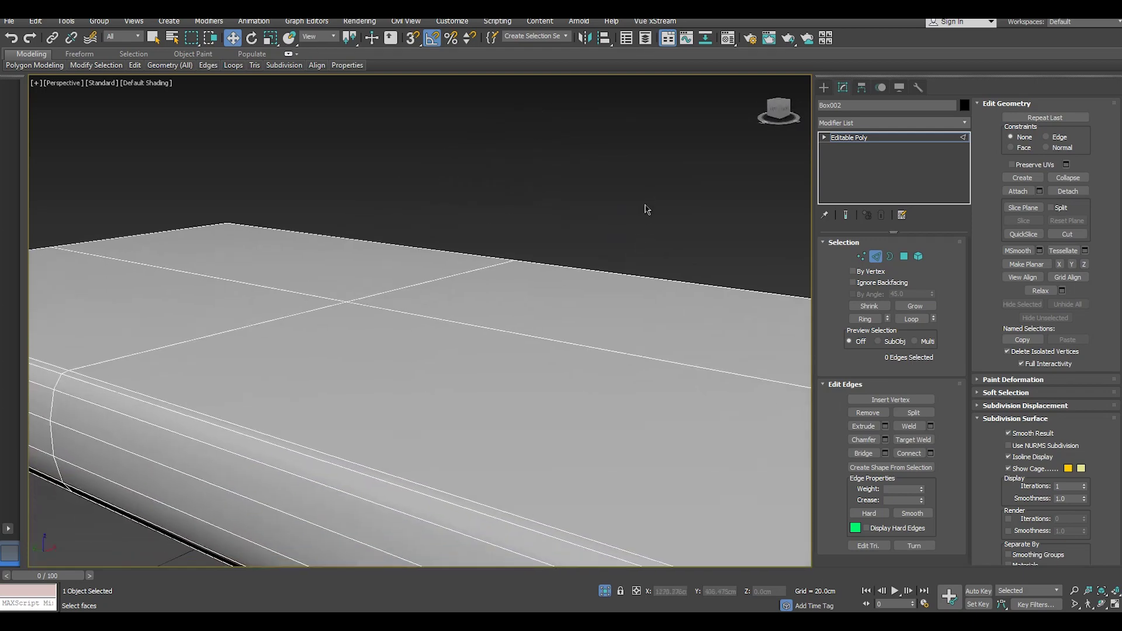
double_click(460, 322)
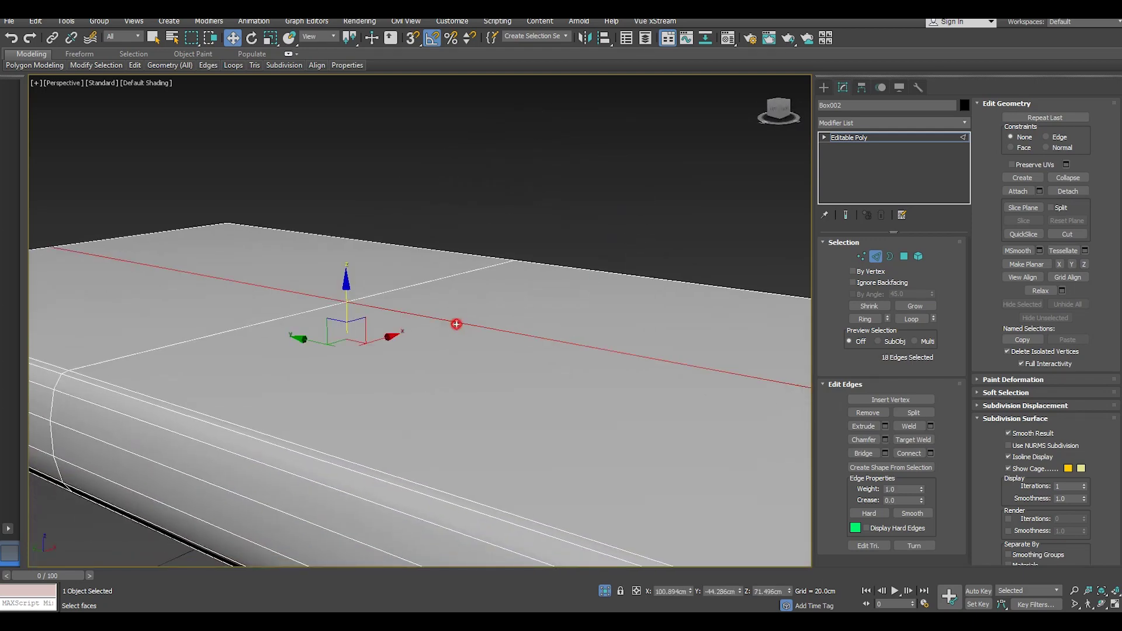
double_click(330, 308, "ctrl")
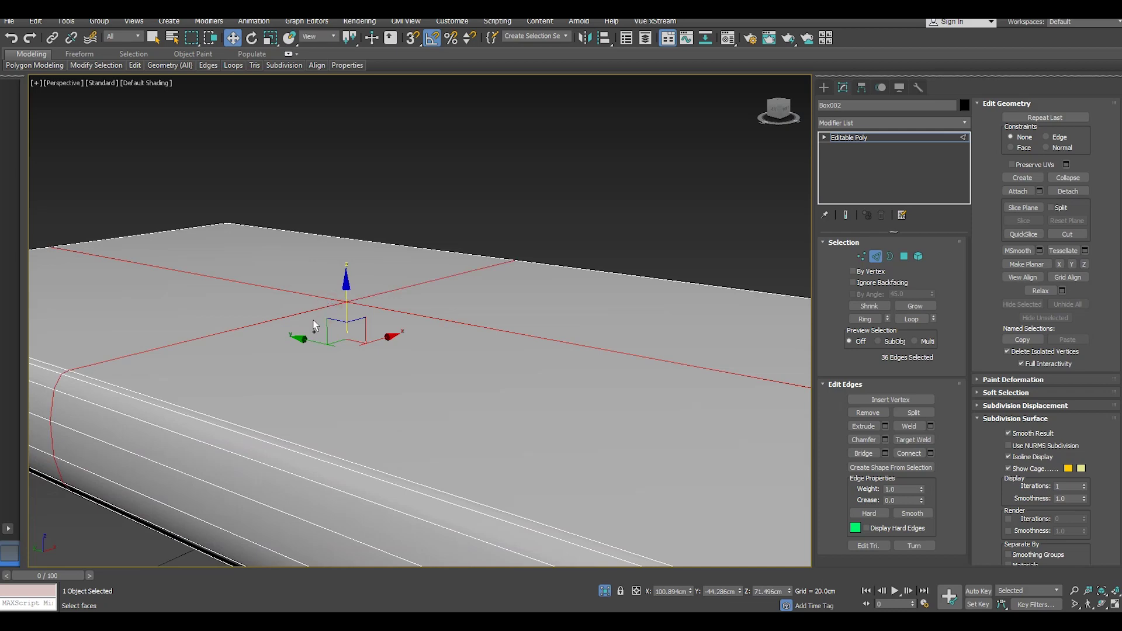
left_click(307, 321)
key("z")
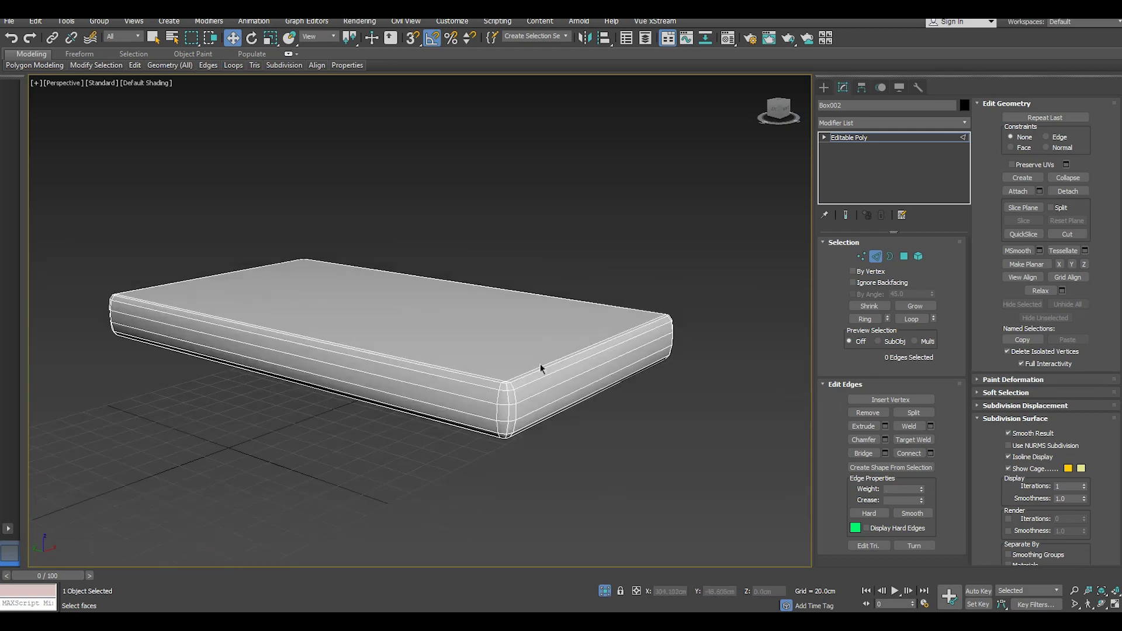
scroll(540, 367, "up", 2)
scroll(556, 396, "up", 2)
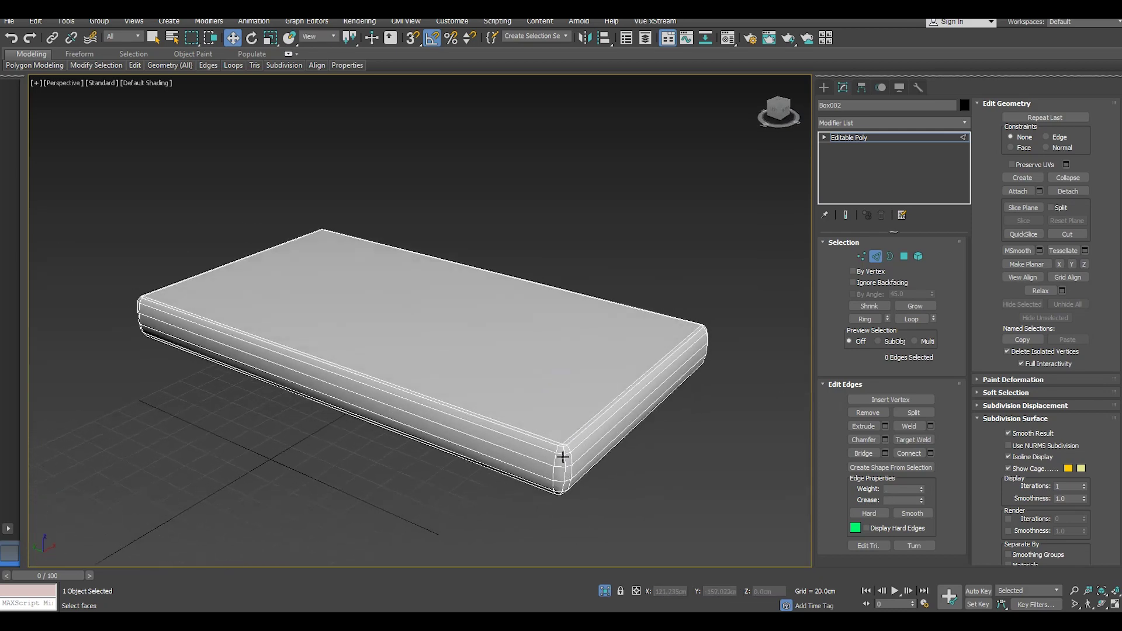
scroll(563, 457, "up", 4)
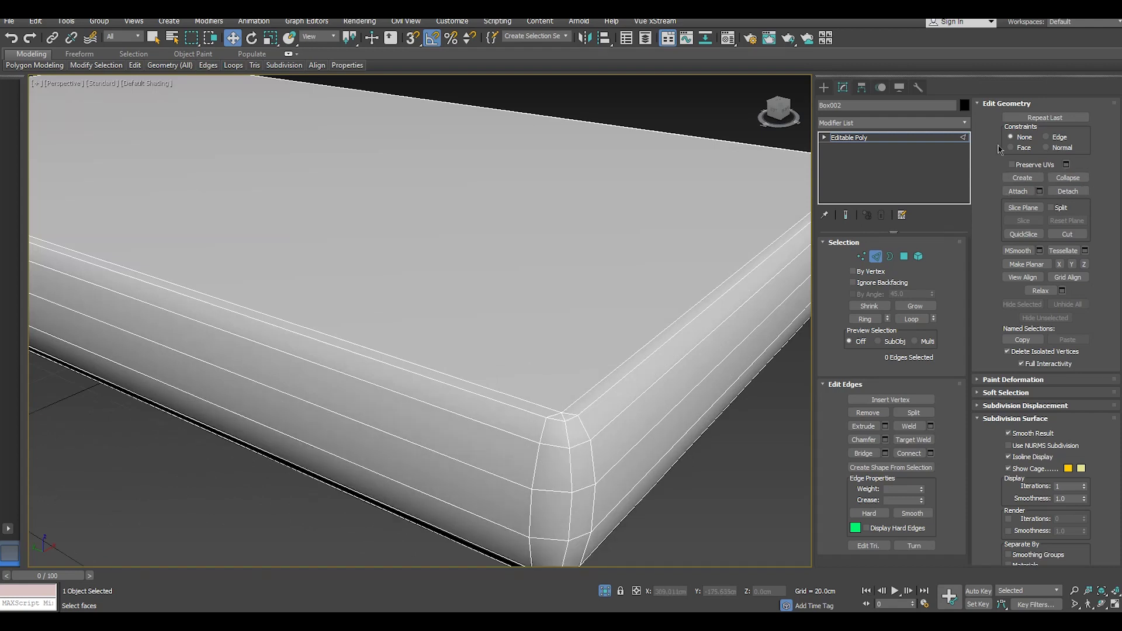
Step: Add an Unwrap UVW modifier to Box002 and open its UV editor
left_click(936, 137)
left_click(965, 123)
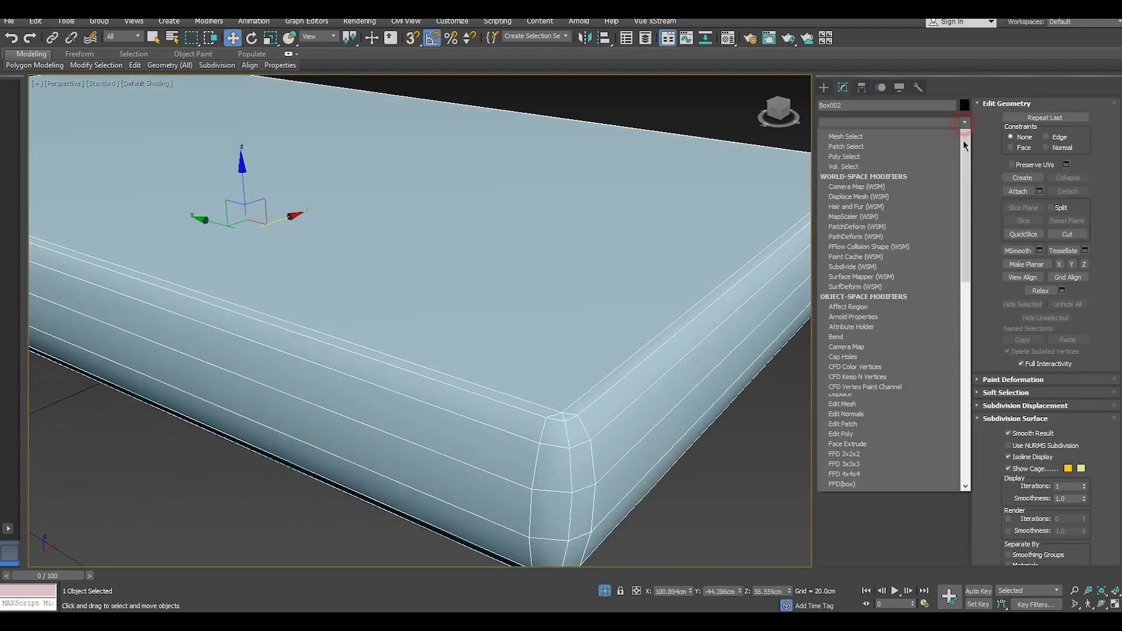
left_click_drag(966, 180, 965, 479)
left_click(858, 454)
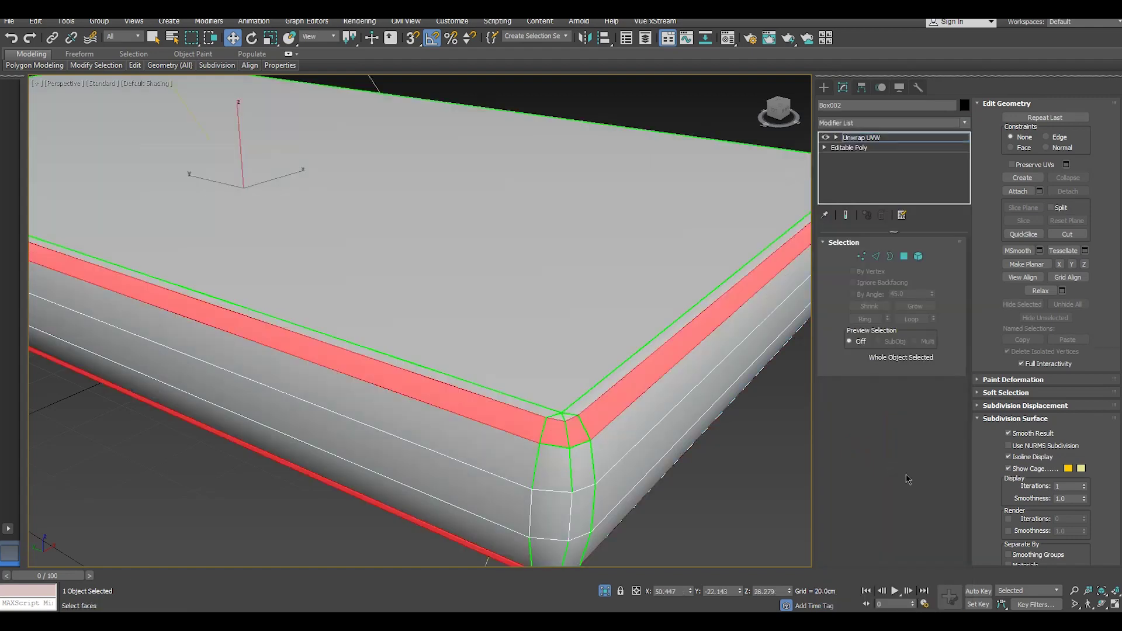
left_click(912, 488)
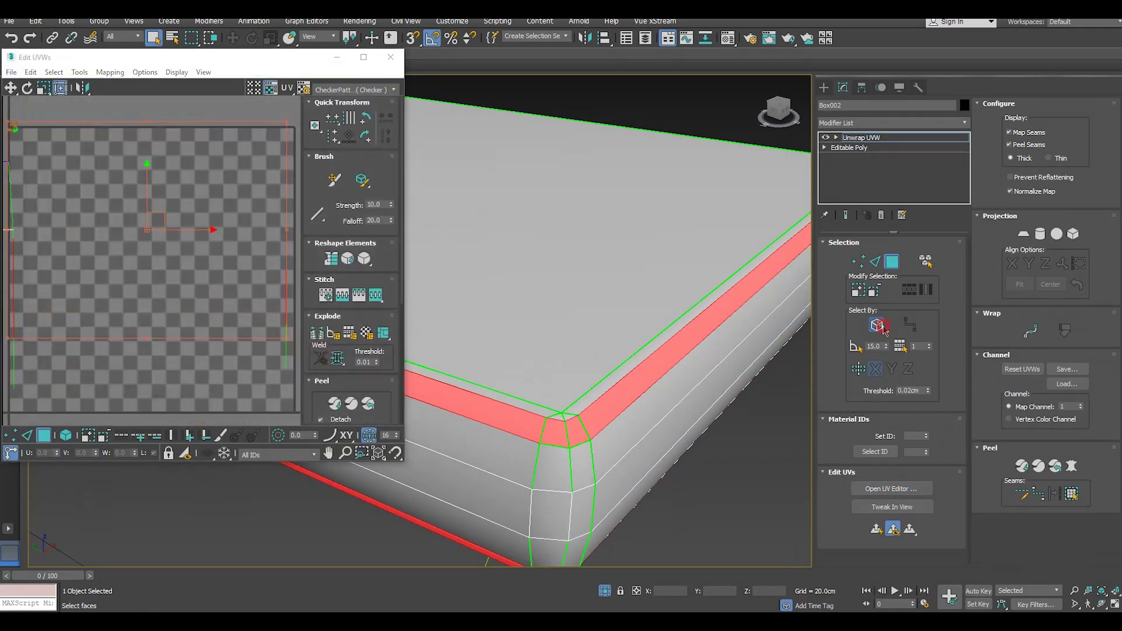
scroll(754, 472, "down", 5)
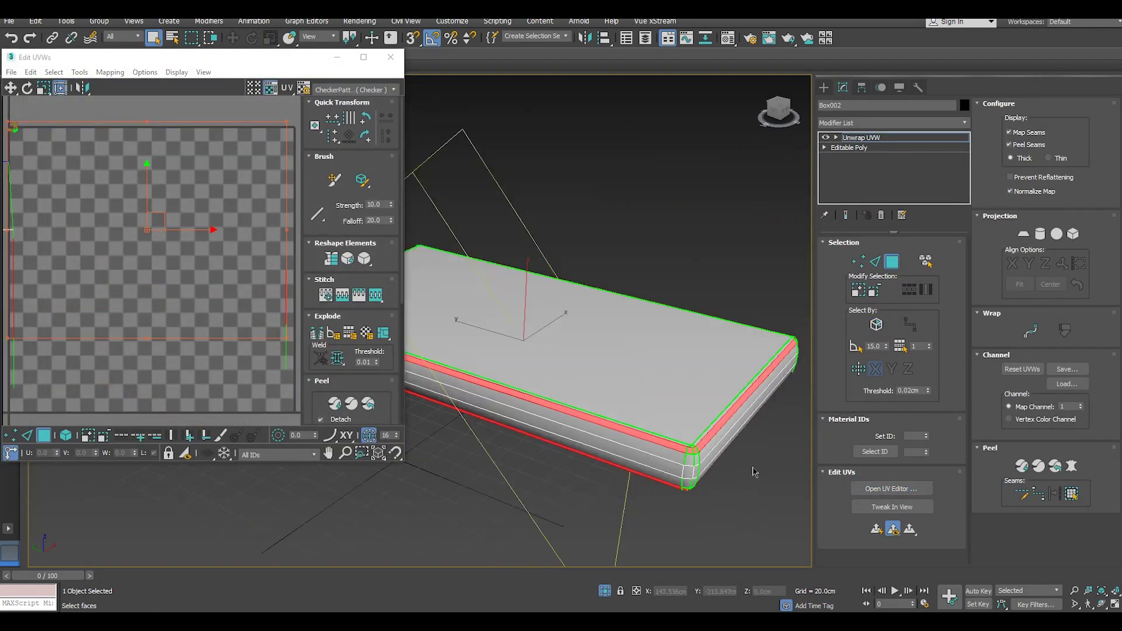
Step: Preview the UV_Checker texture, then switch back to CheckerPattern
left_click(9, 24)
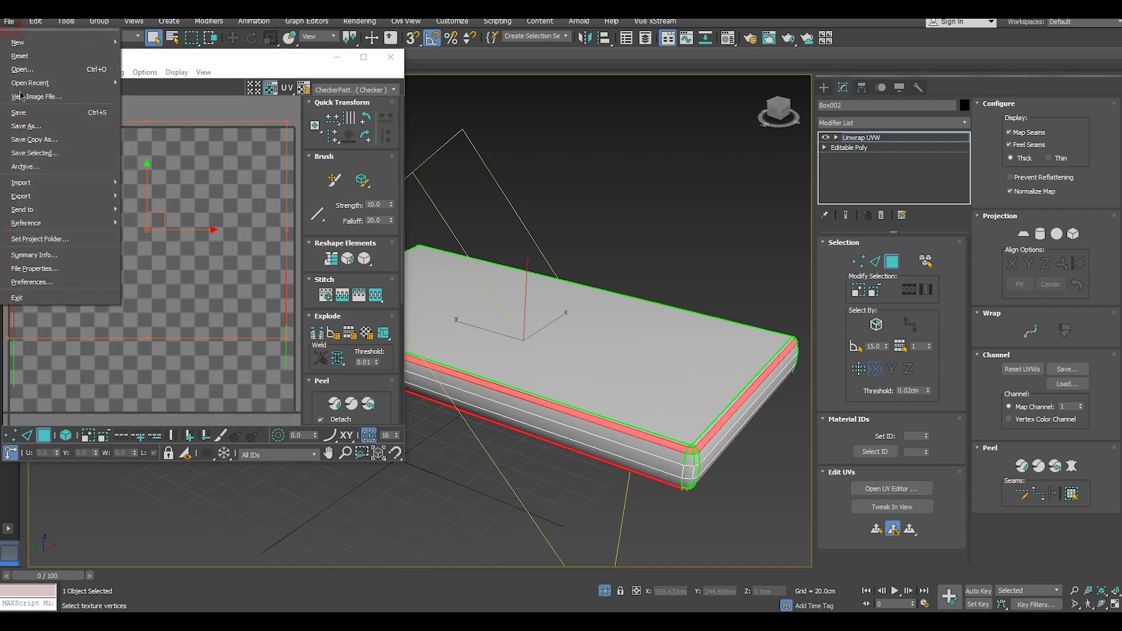
left_click(23, 110)
left_click(336, 90)
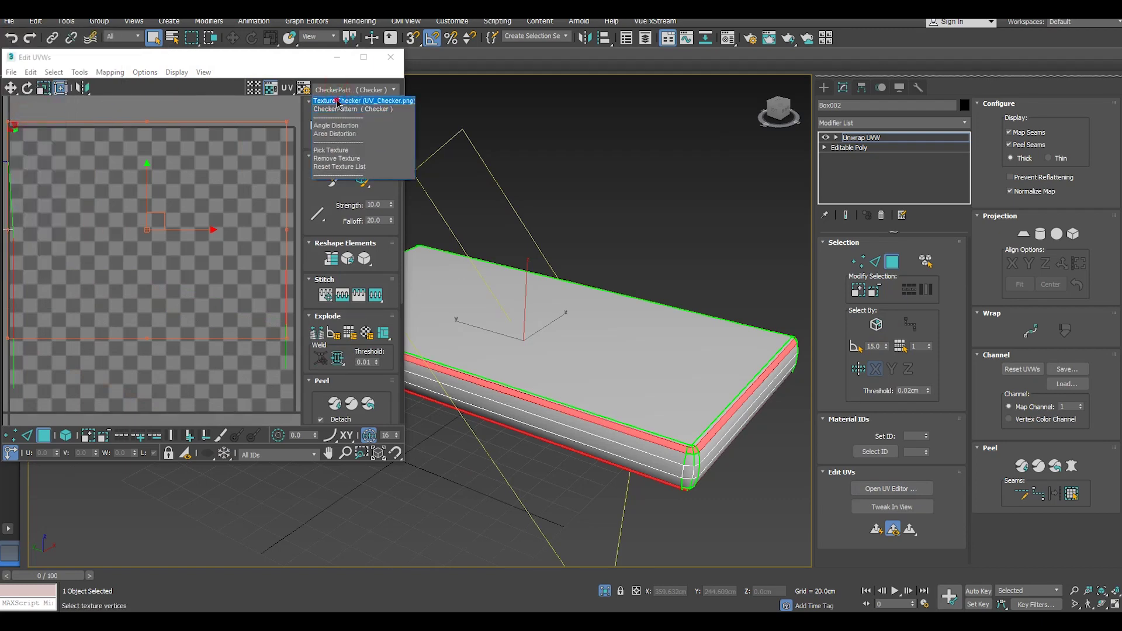
left_click(337, 90)
left_click(335, 110)
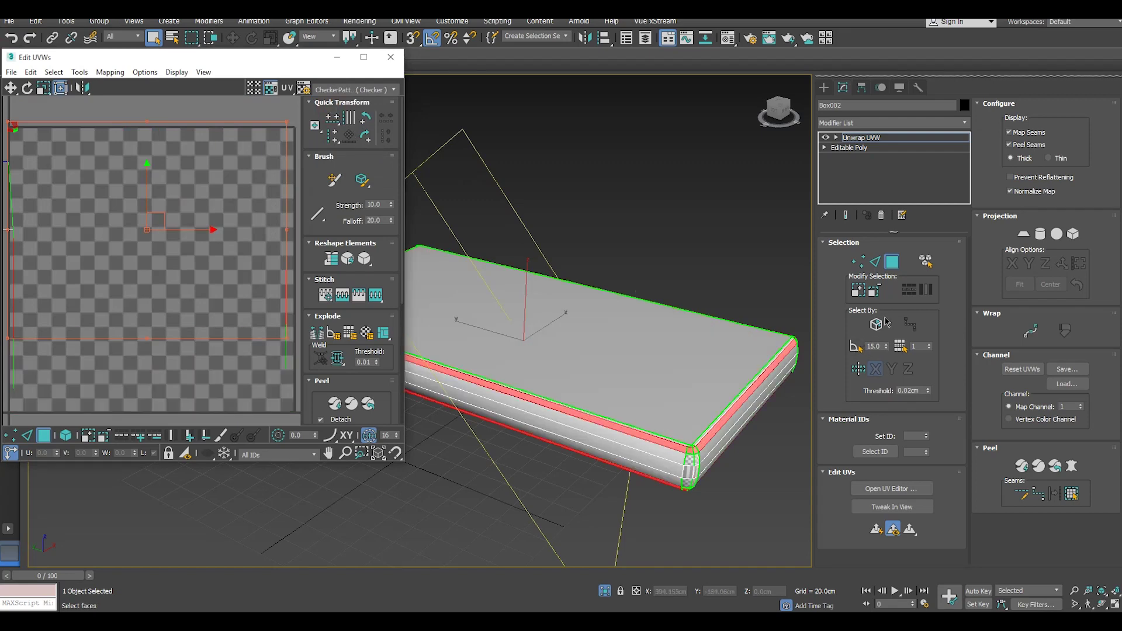
Step: Select the mattress top, grow it onto the bevel strip, and planar-map it
left_click(627, 324)
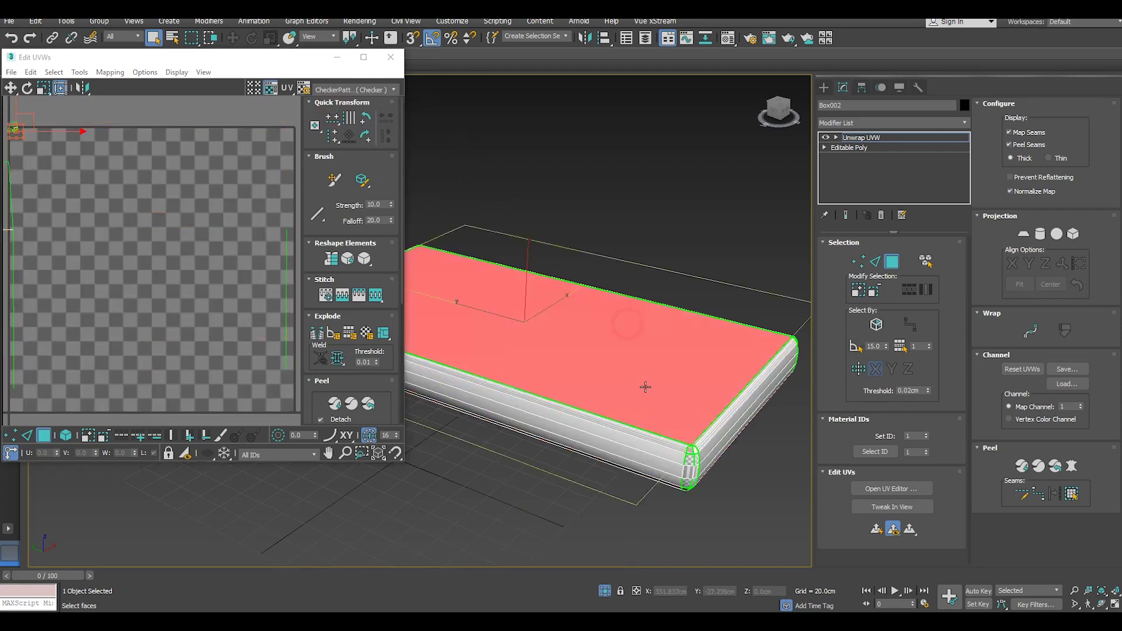
scroll(692, 449, "up", 5)
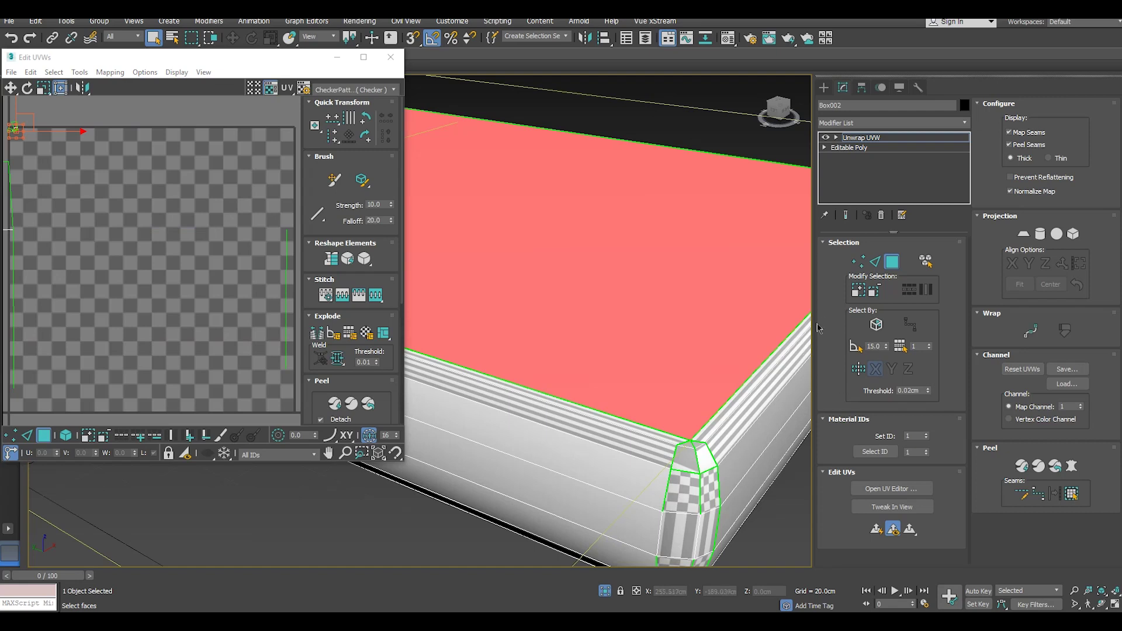
left_click(855, 298)
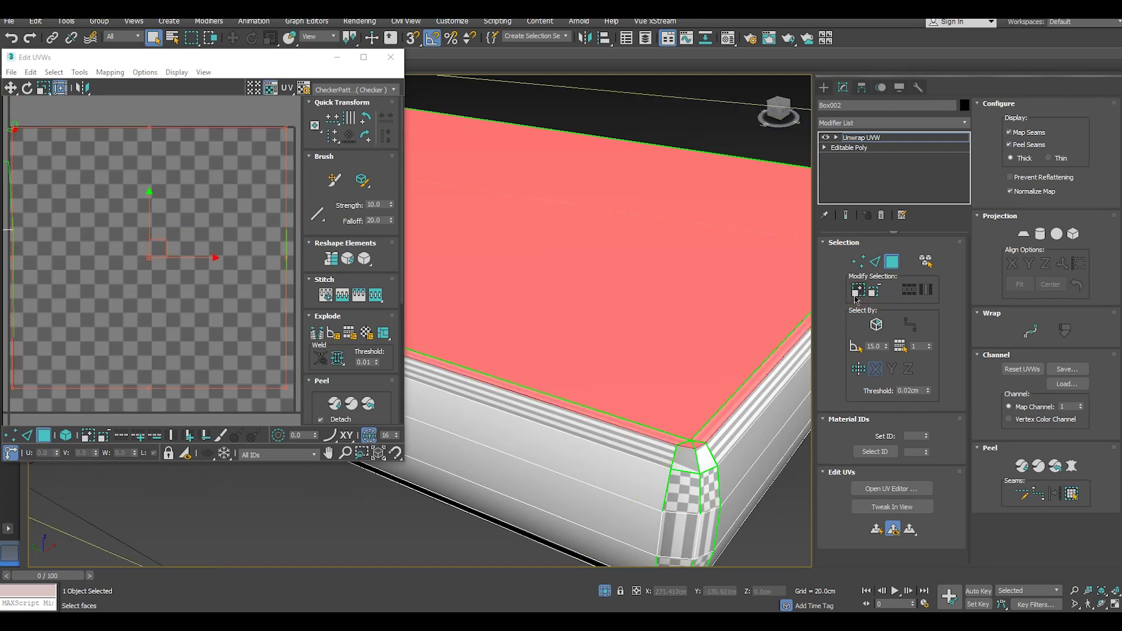
left_click(858, 291)
left_click(1023, 234)
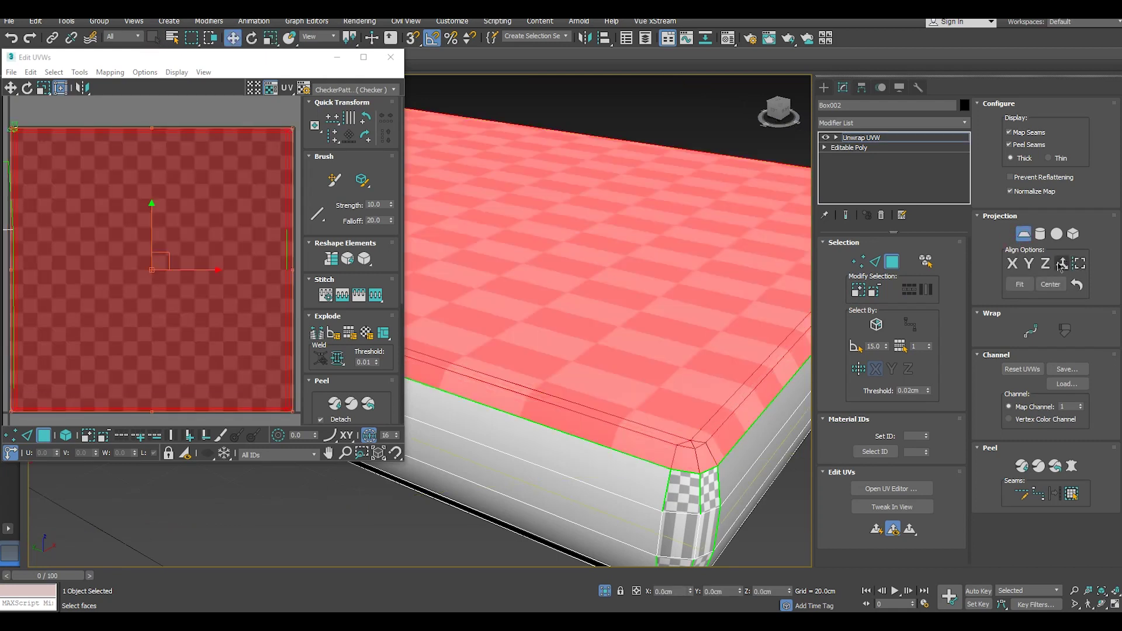
left_click(1046, 264)
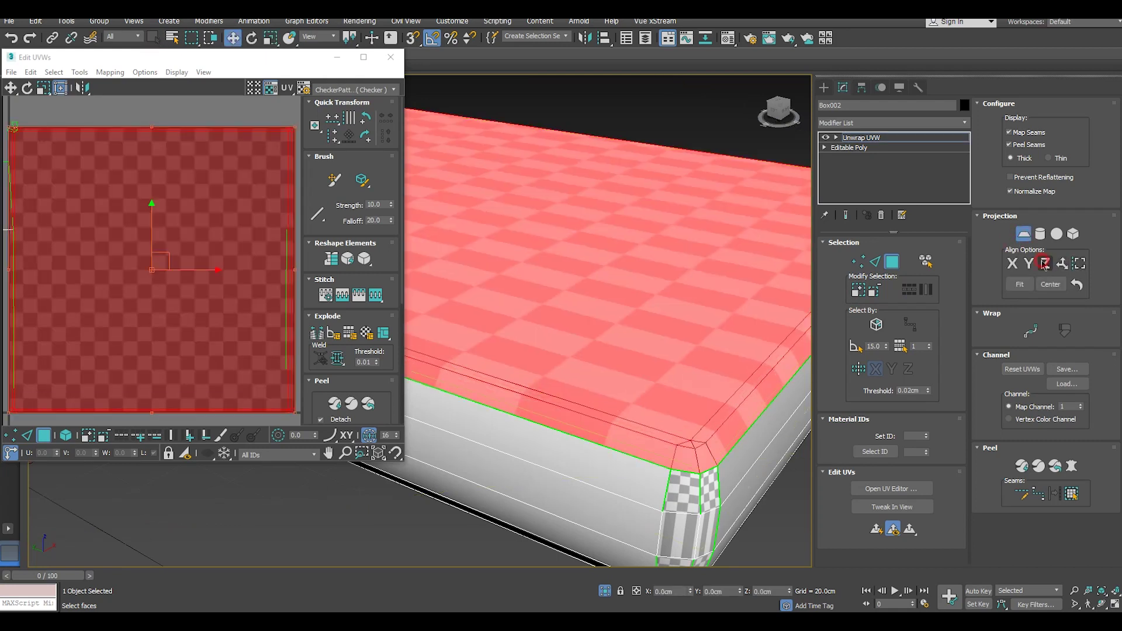
Step: Relax the top UV shell until it settles, then turn Planar off
left_click(81, 71)
left_click(93, 253)
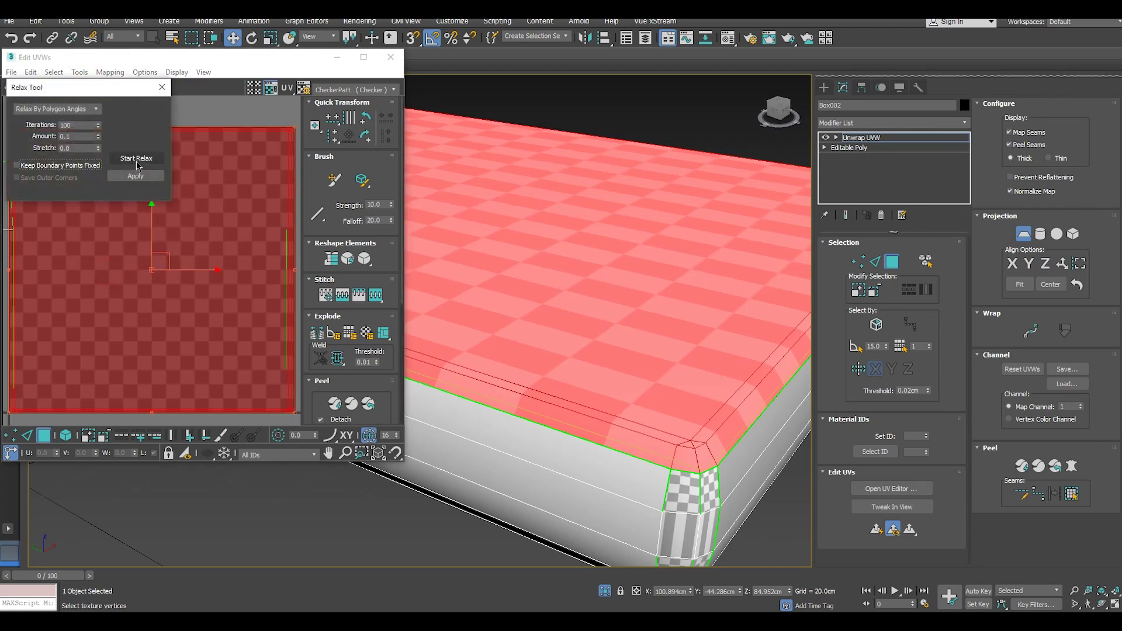
left_click(136, 159)
left_click(136, 158)
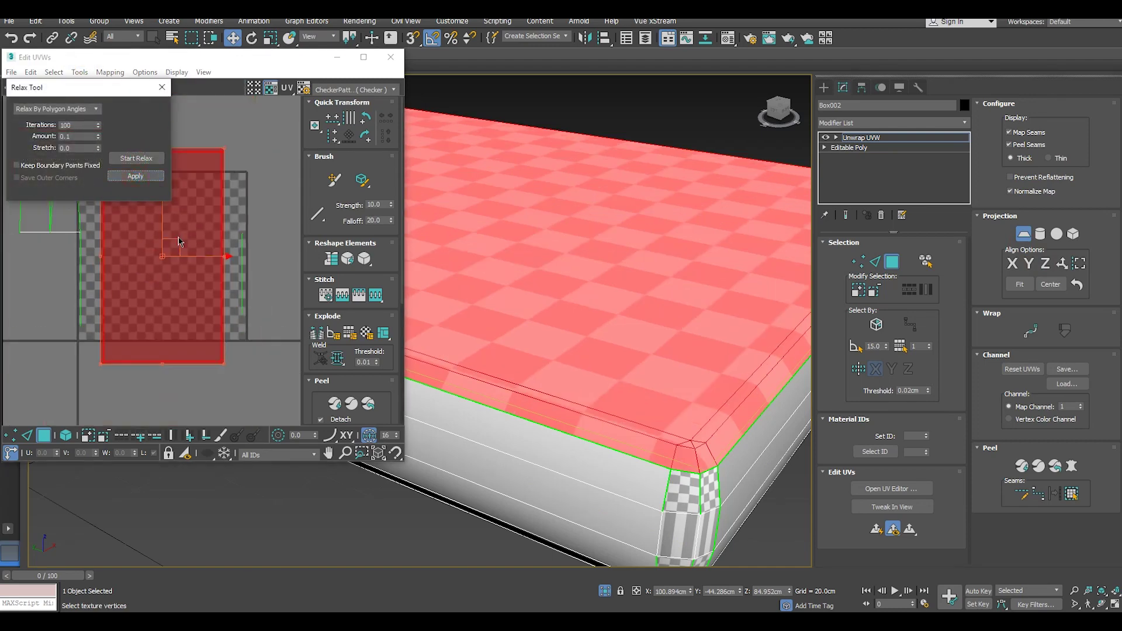
left_click(1023, 234)
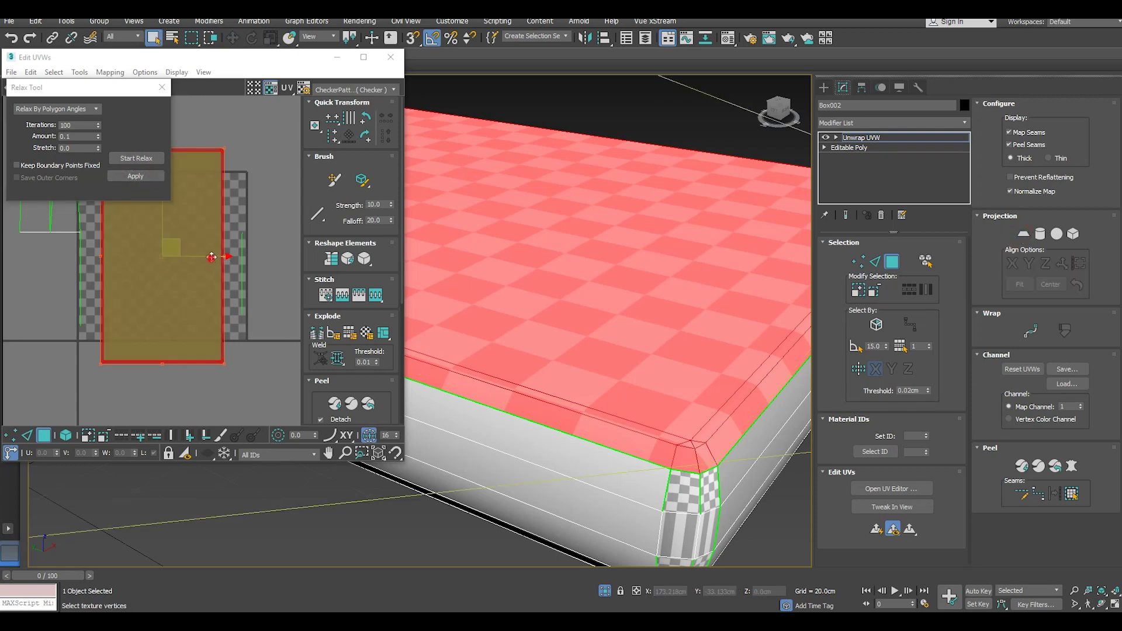
scroll(468, 253, "down", 2)
scroll(778, 407, "down", 3)
Step: Grow the mattress underside face selection, planar-map it and relax its UV shell
mouse_move(778, 408)
middle_mouse_down("alt")
mouse_move(760, 404)
mouse_move(734, 284)
mouse_move(710, 241)
middle_mouse_up("alt")
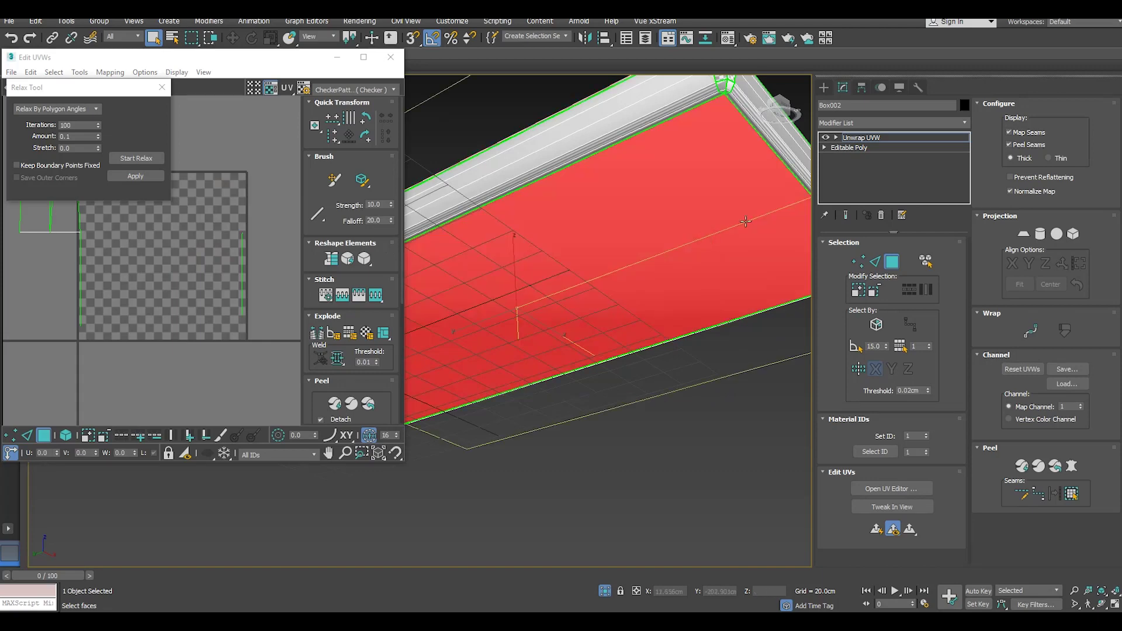
left_click(871, 291)
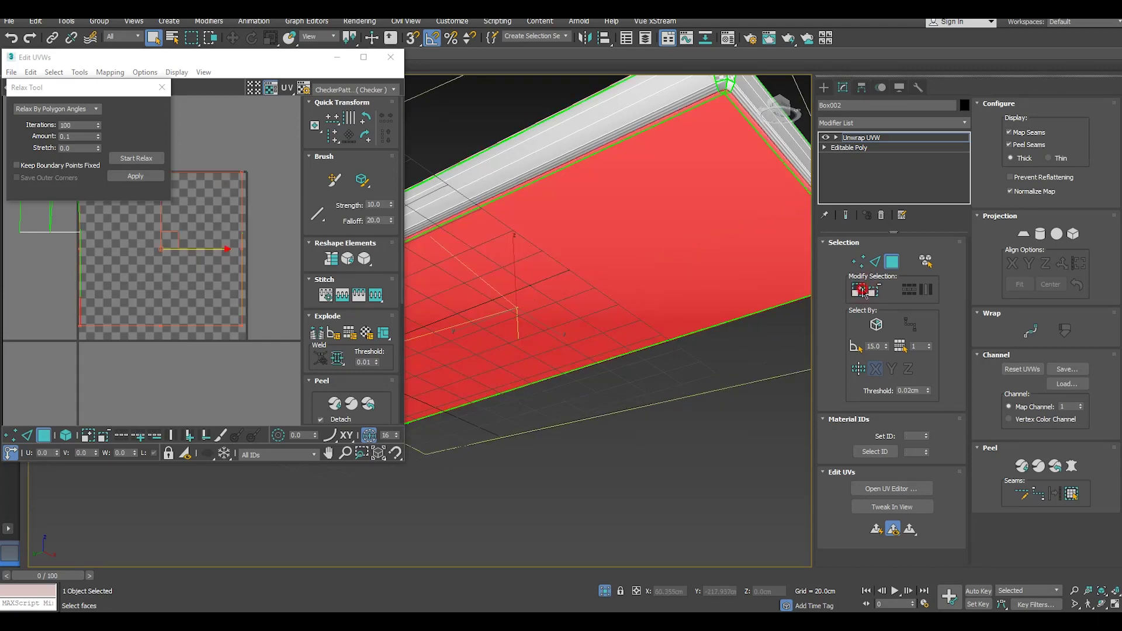
left_click(871, 291)
left_click(1018, 235)
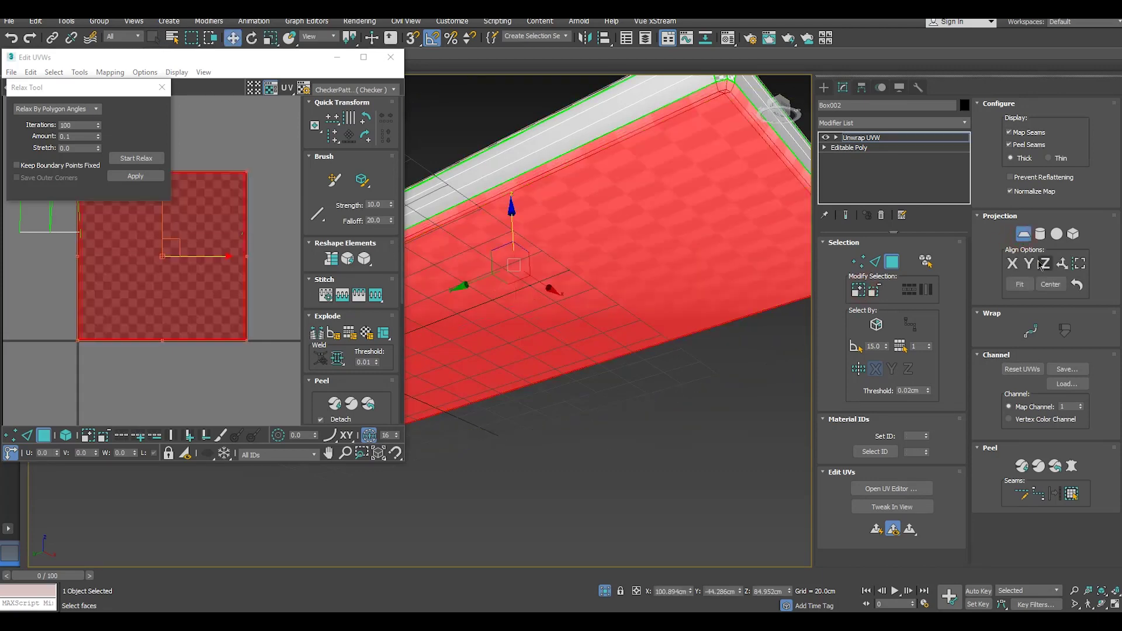
left_click(1019, 235)
left_click(146, 163)
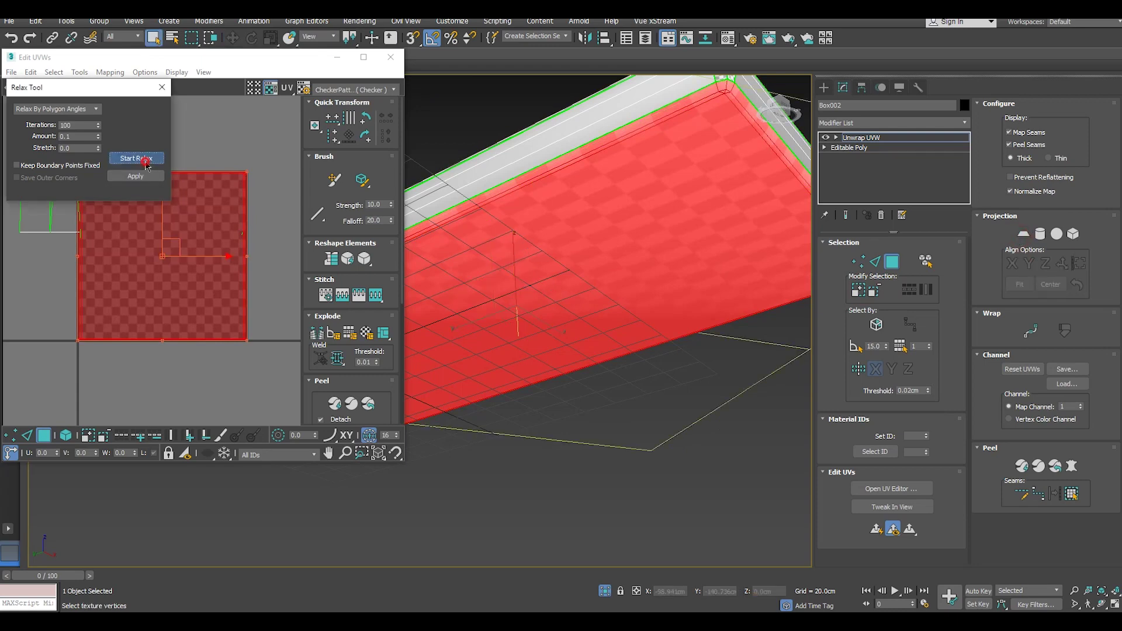
left_click(146, 164)
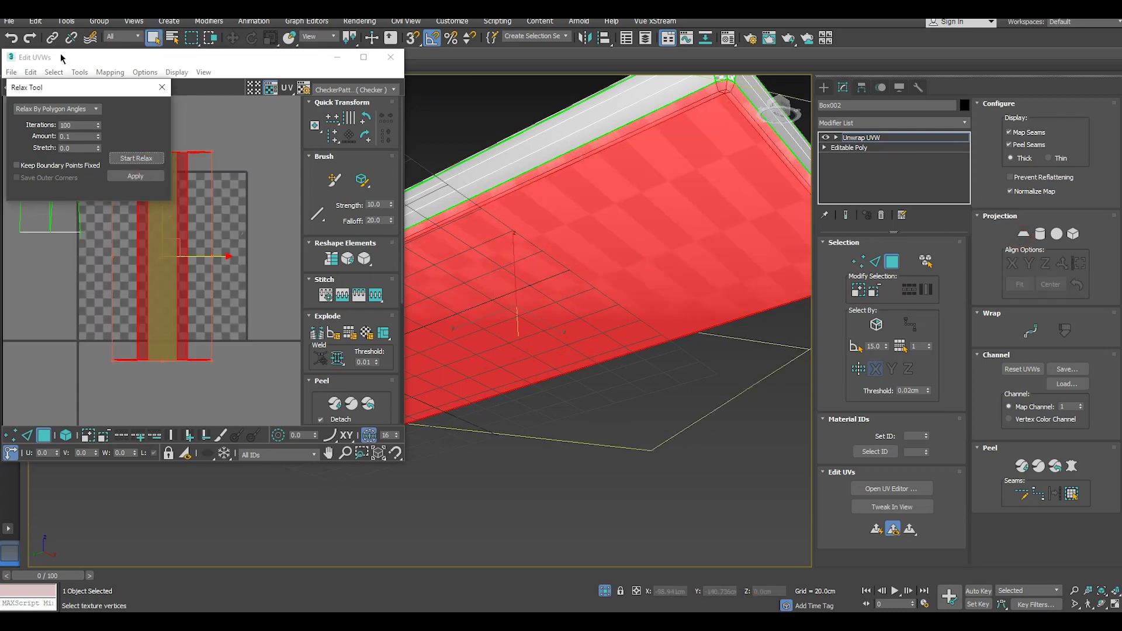
Step: Flip the underside UV shell and relax it again
right_click(174, 221)
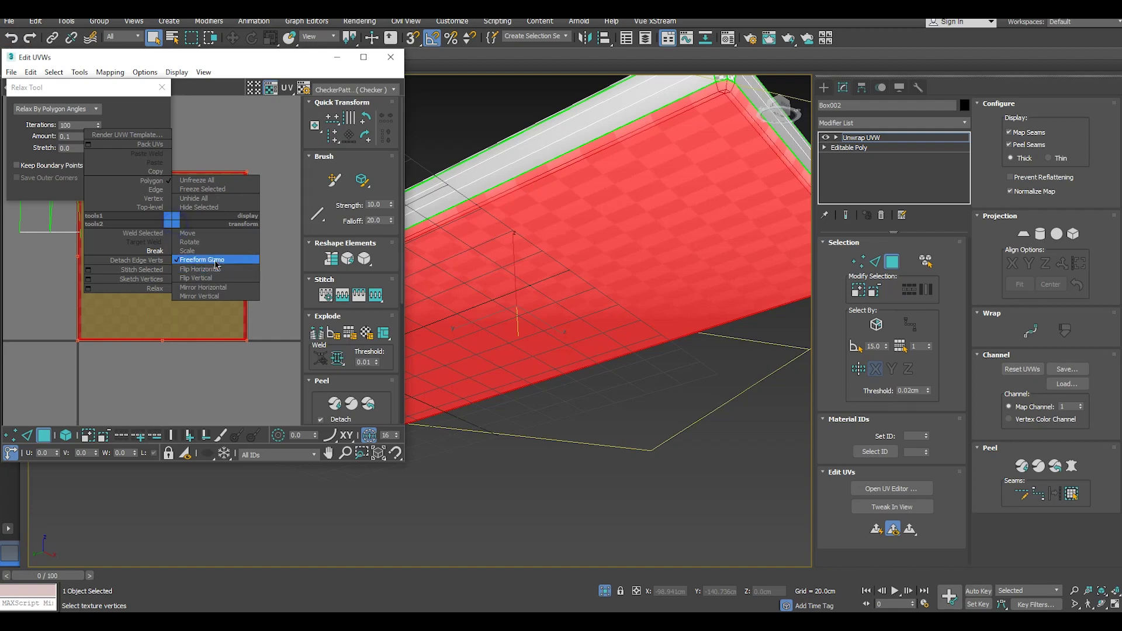
left_click(215, 269)
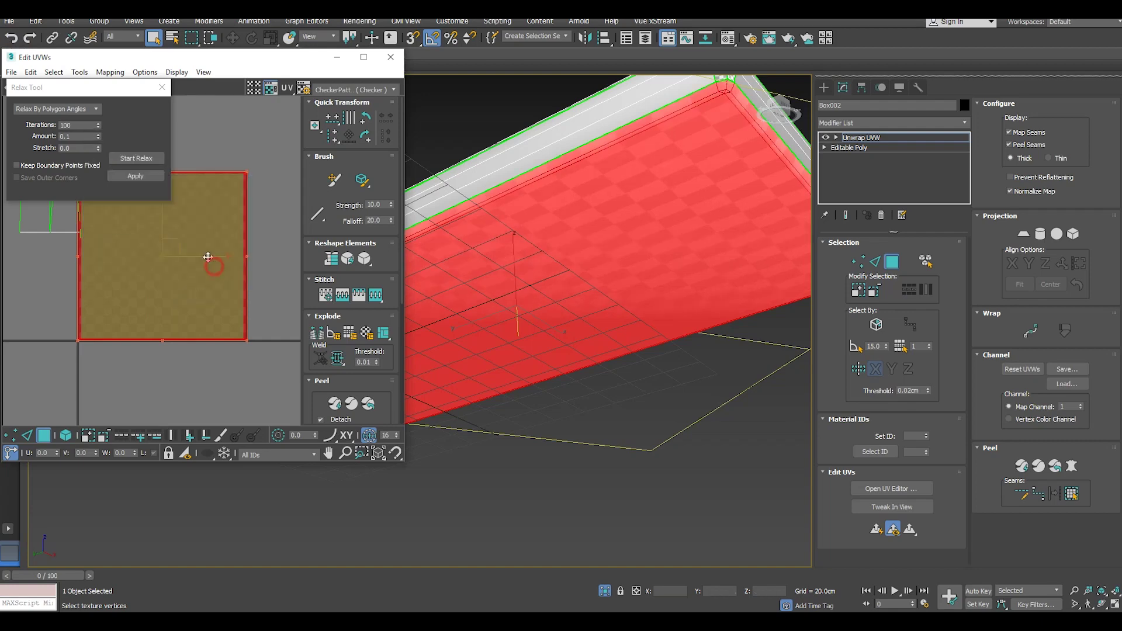
left_click(145, 164)
left_click(176, 230)
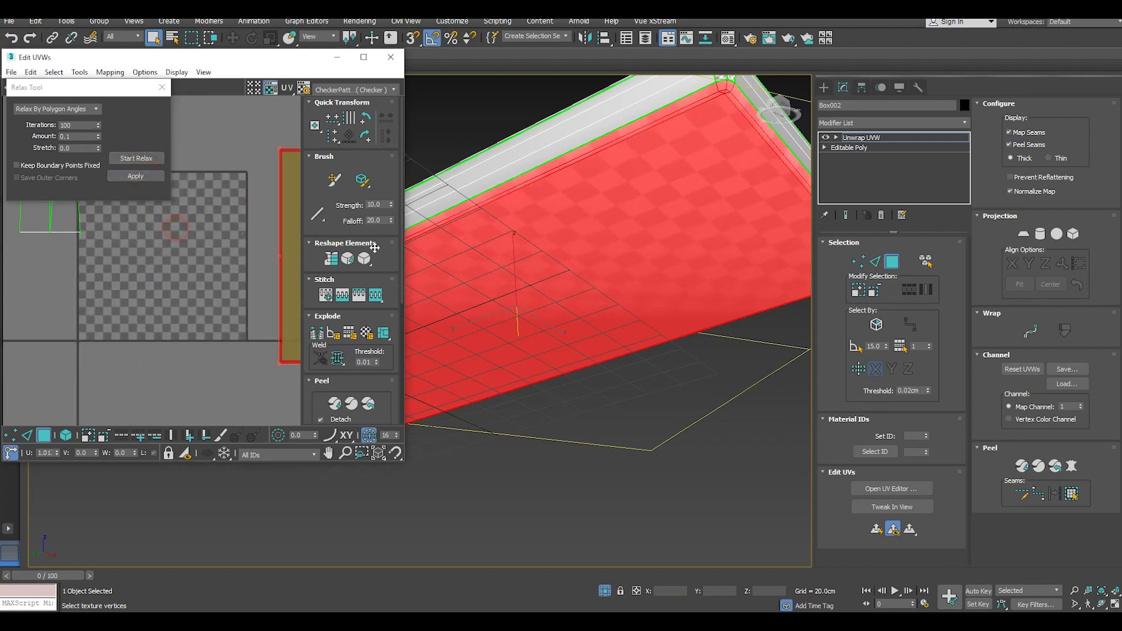
Step: Select all faces of the long Box002 piece
scroll(597, 321, "down", 10)
middle_click_drag(584, 292, 585, 222, "alt")
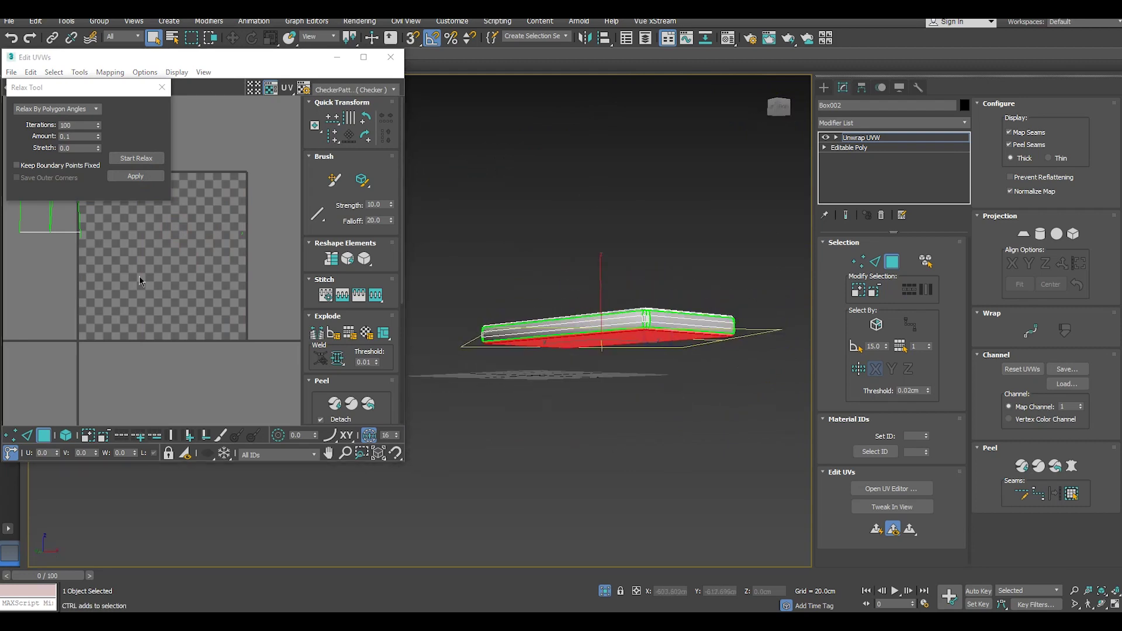
middle_click_drag(116, 322, 131, 357)
scroll(105, 322, "down", 2)
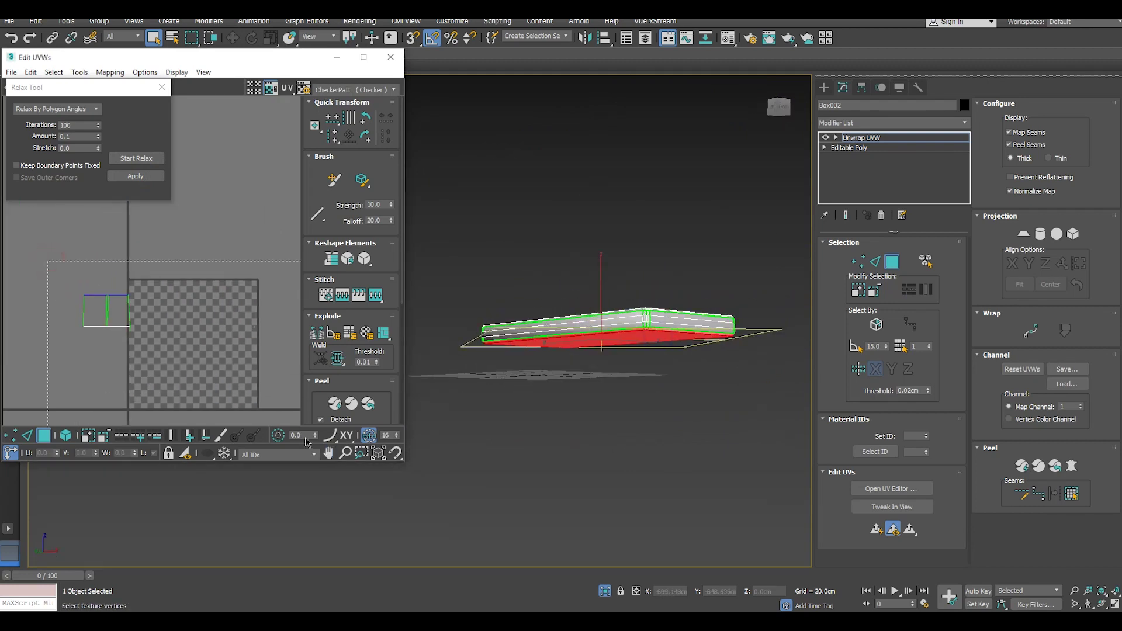
left_click(585, 354)
scroll(663, 311, "up", 5)
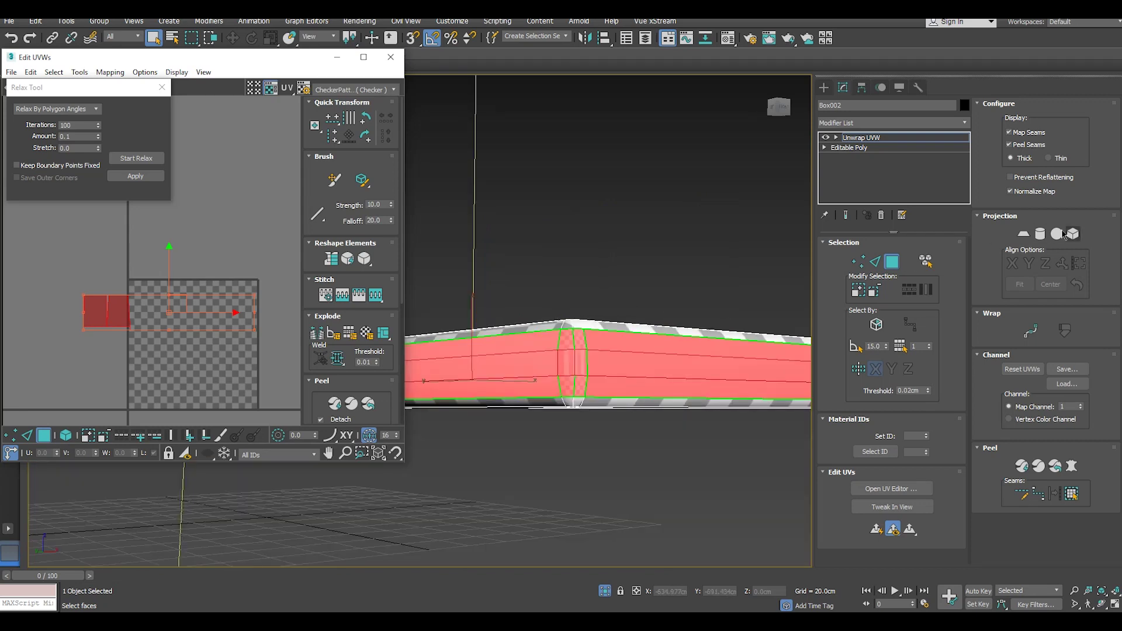
Step: Map Box002's selected faces with a cylindrical projection aligned along the piece
left_click(1040, 233)
left_click(1046, 263)
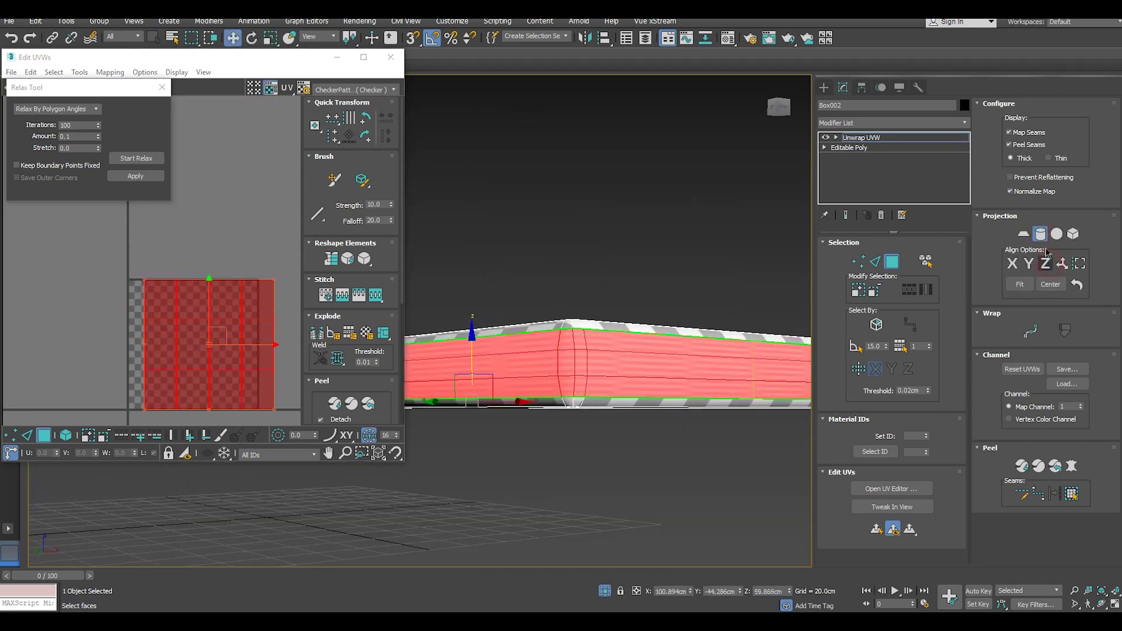
left_click(1040, 235)
middle_click_drag(221, 351, 199, 319)
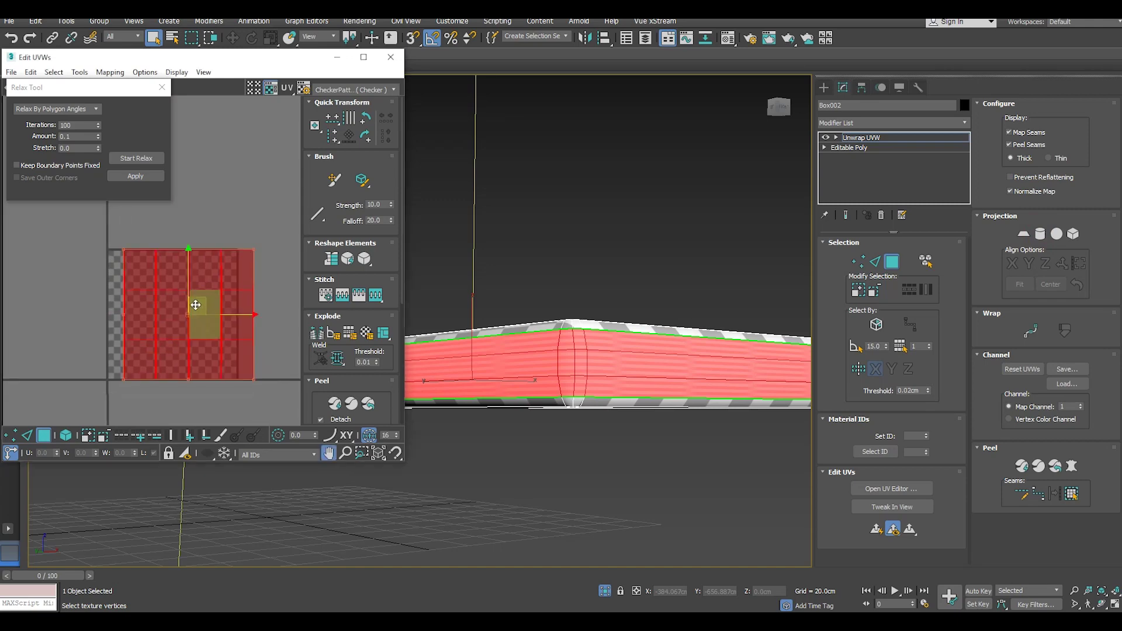
Step: Select all UV vertices and weld the open seam together
left_click(11, 436)
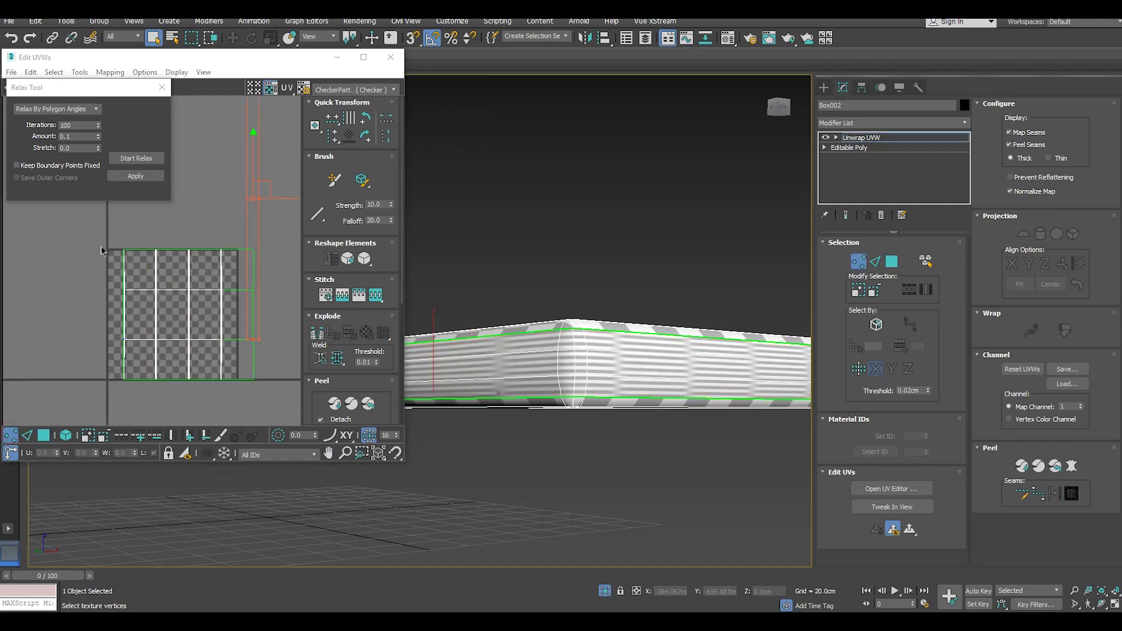
left_click_drag(102, 250, 261, 393)
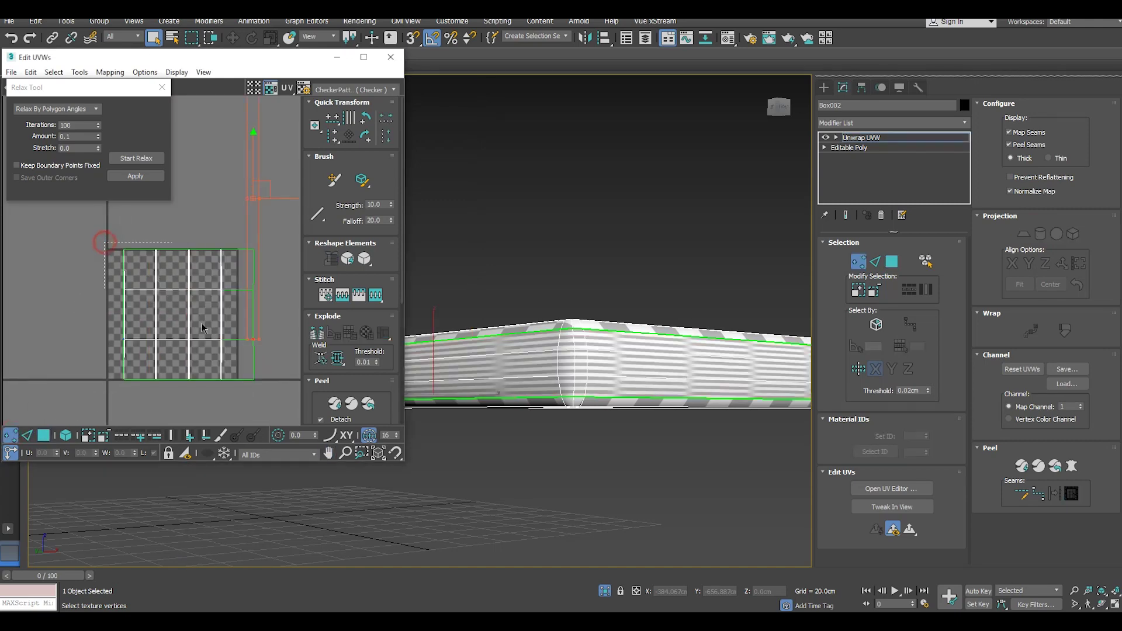
left_click(336, 364)
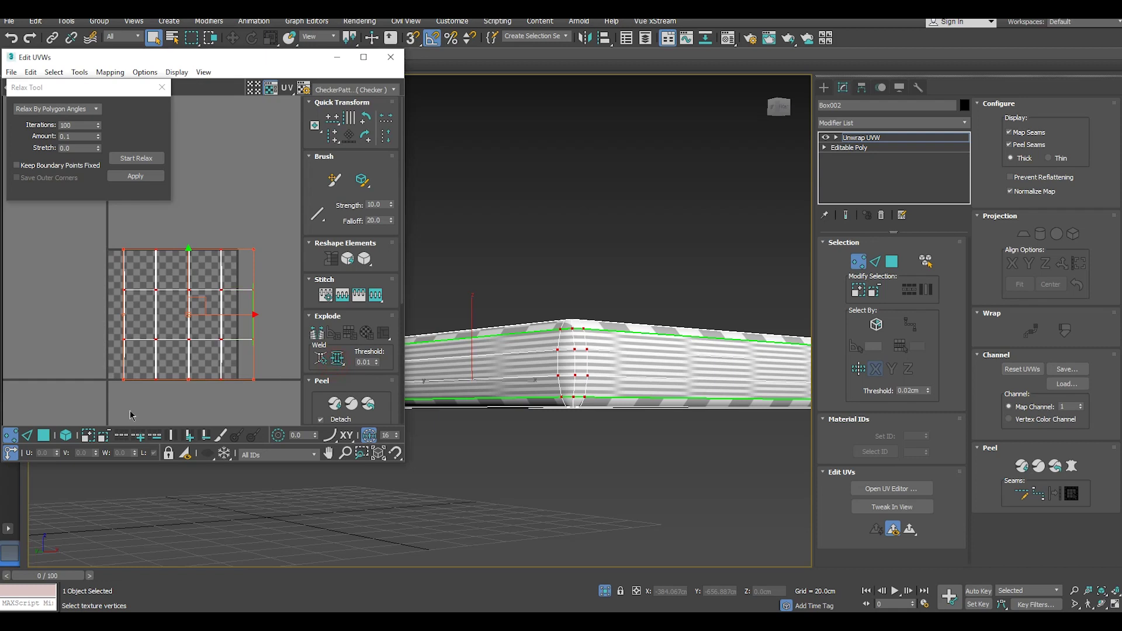
left_click(44, 435)
Step: Relax the UVs by polygon angles, straighten them into a grid, and relax again
left_click(125, 162)
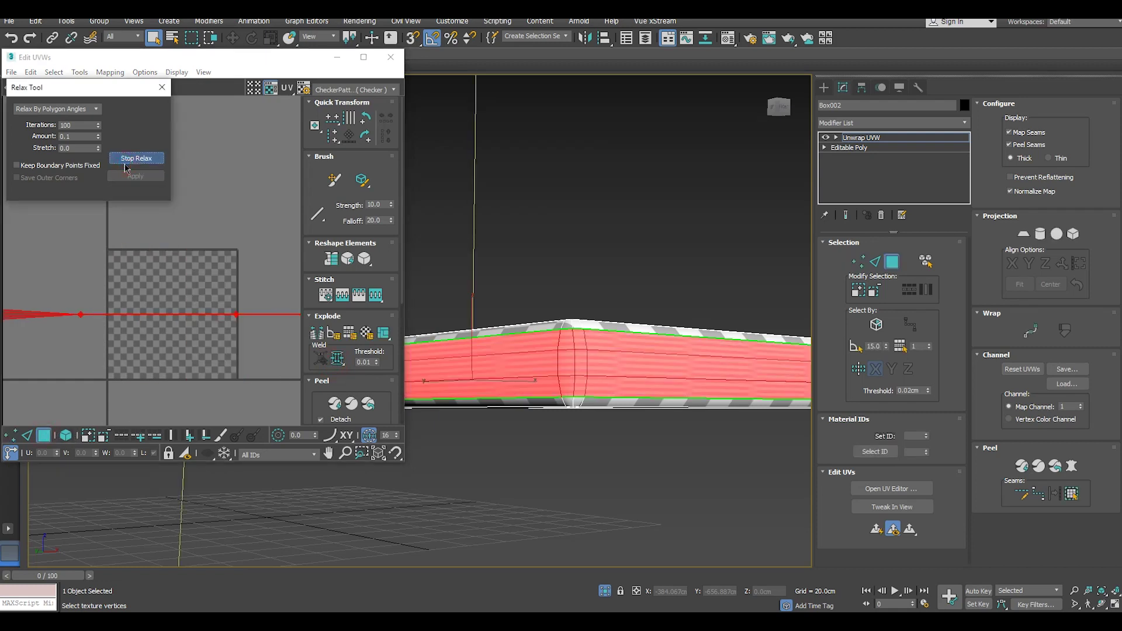
left_click(128, 160)
left_click(328, 260)
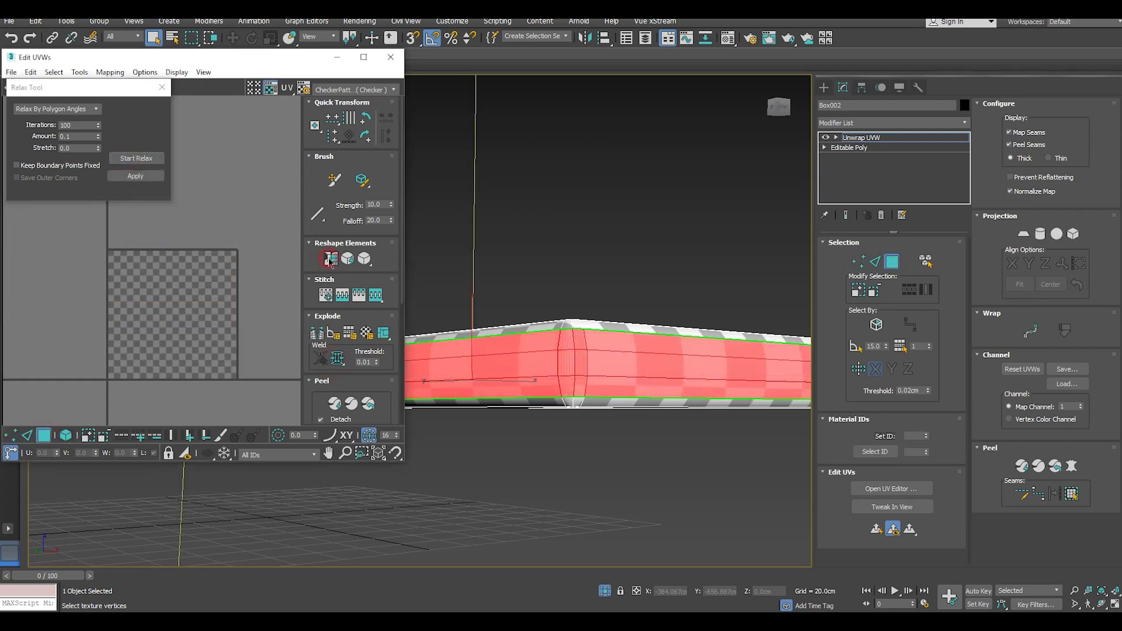
scroll(195, 269, "down", 5)
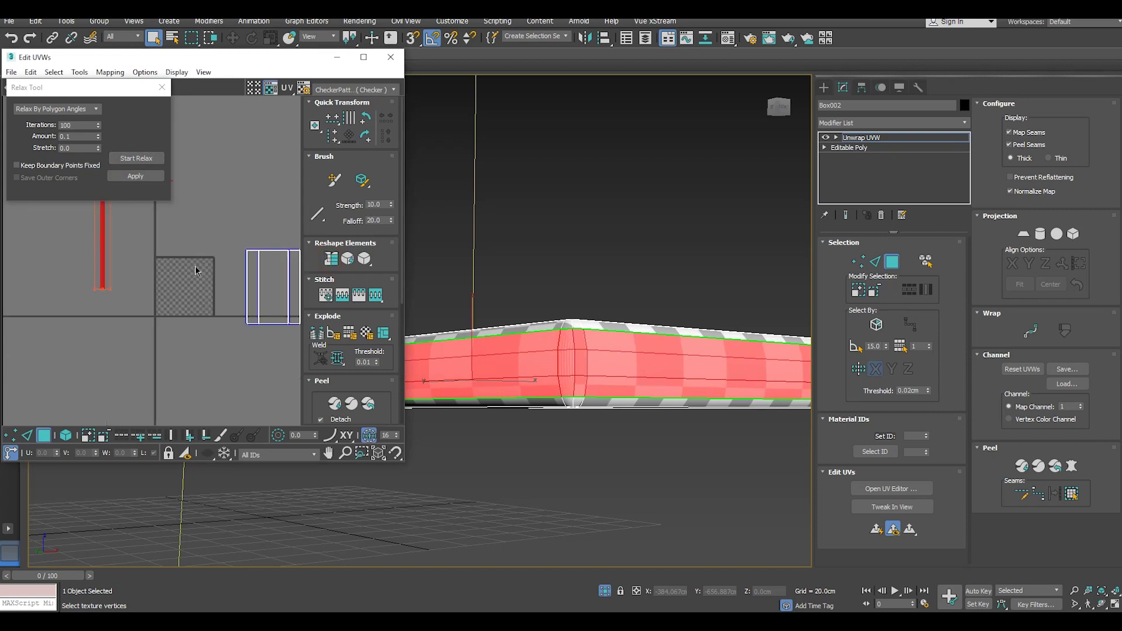
left_click(149, 162)
left_click(149, 165)
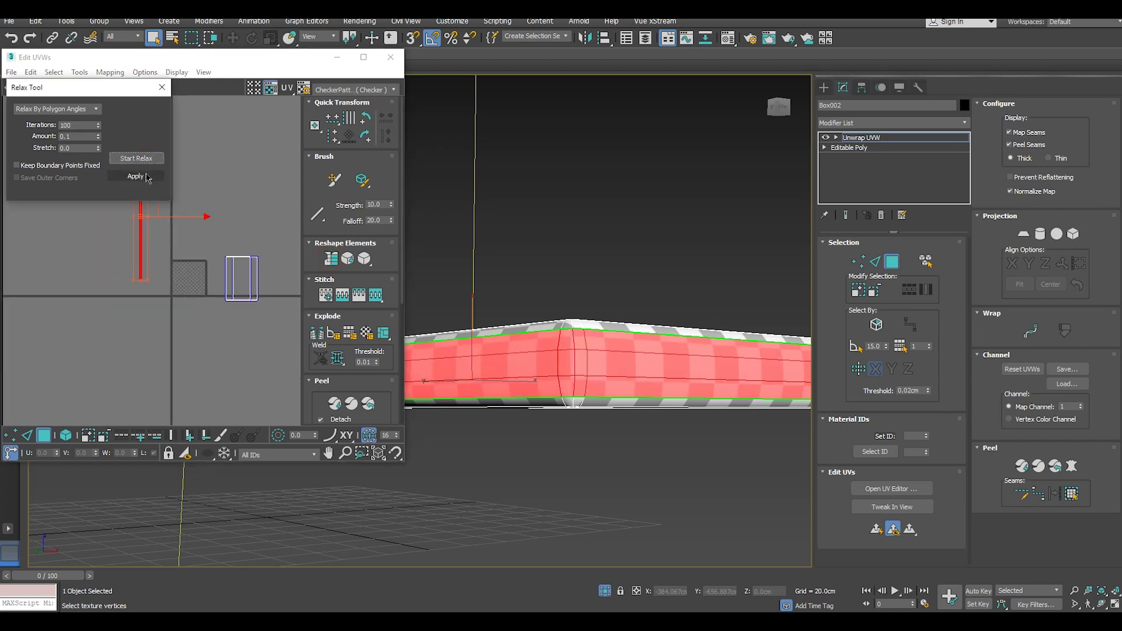
scroll(176, 319, "down", 1)
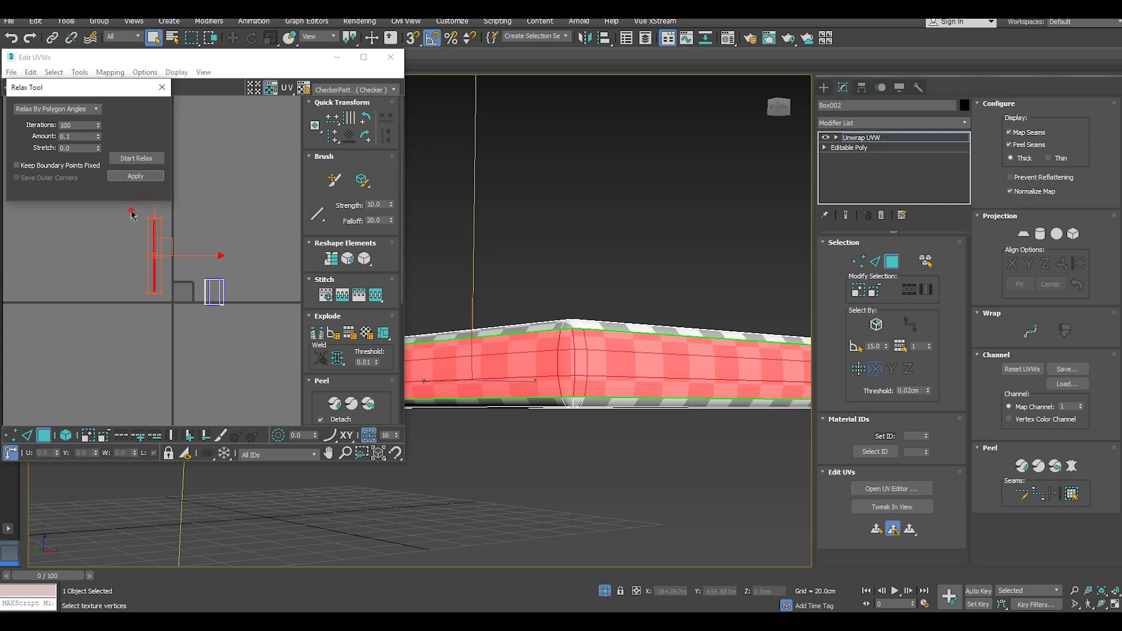
Step: Select the square UV piece and strip together and pack them into the UV space
left_click_drag(132, 210, 268, 359)
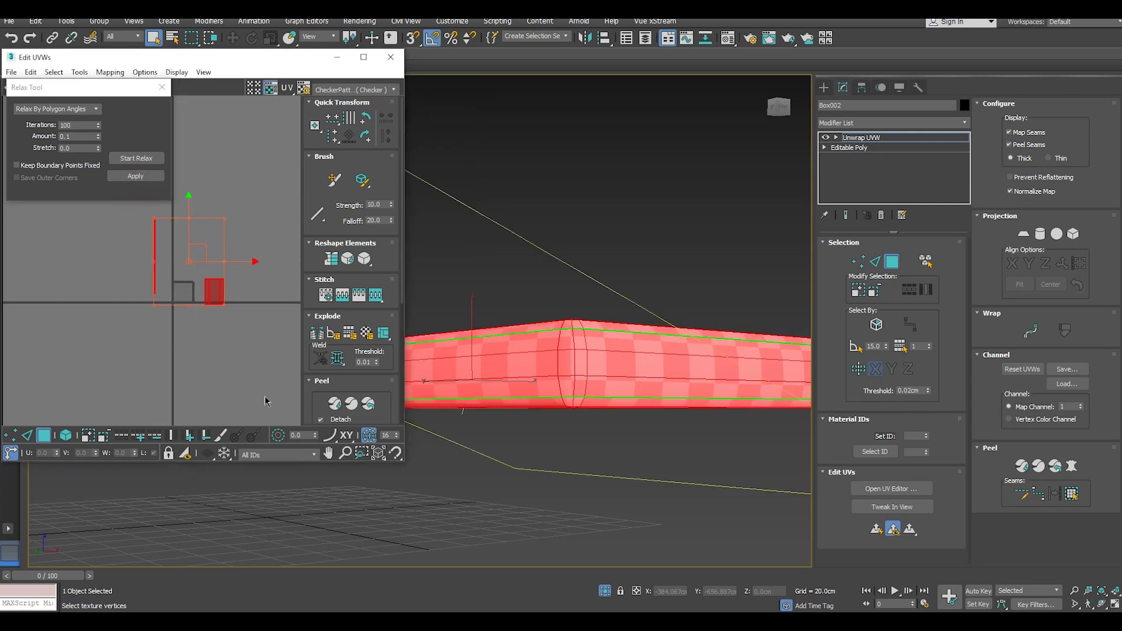
scroll(264, 401, "down", 1)
scroll(326, 385, "down", 2)
scroll(321, 392, "down", 2)
scroll(317, 396, "down", 2)
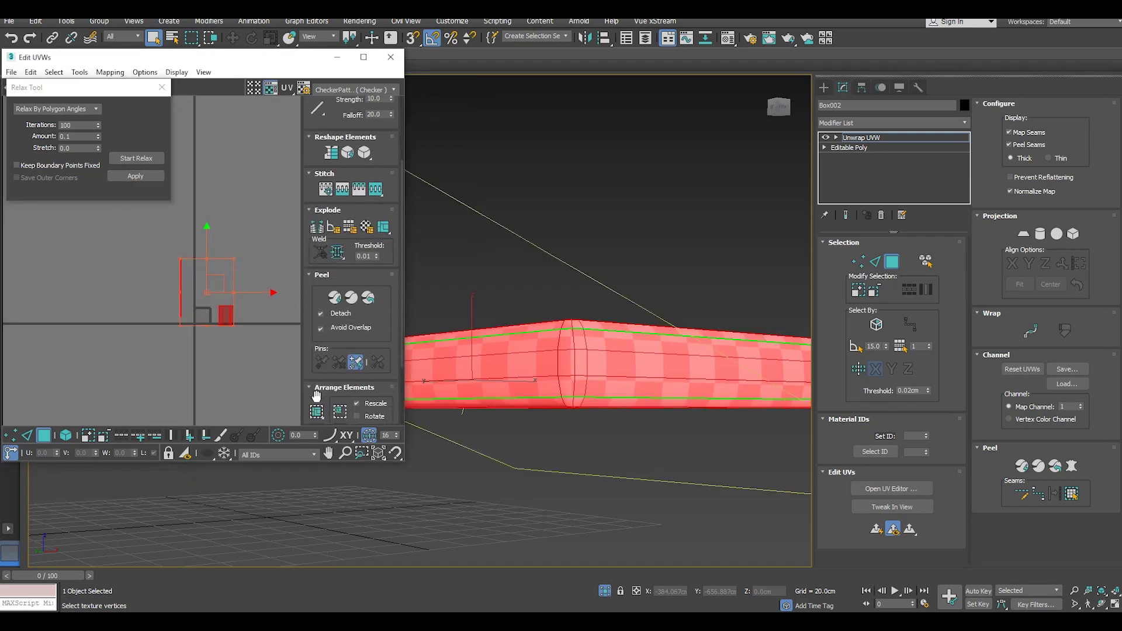
scroll(316, 396, "down", 2)
left_click(317, 376)
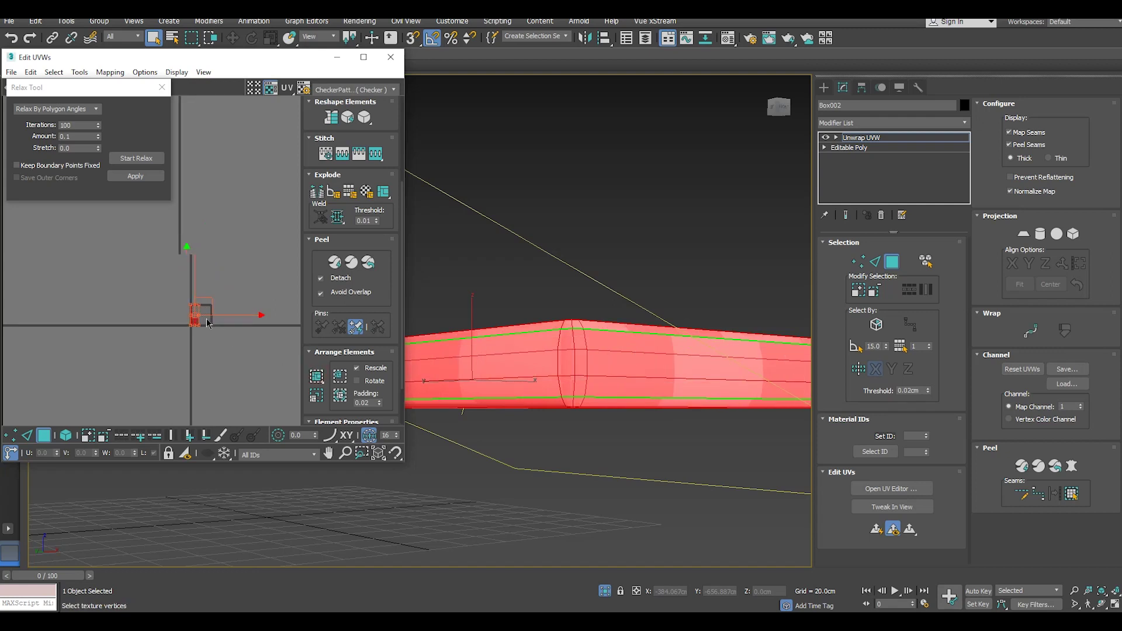
scroll(205, 323, "up", 2)
scroll(202, 322, "up", 1)
scroll(198, 320, "up", 2)
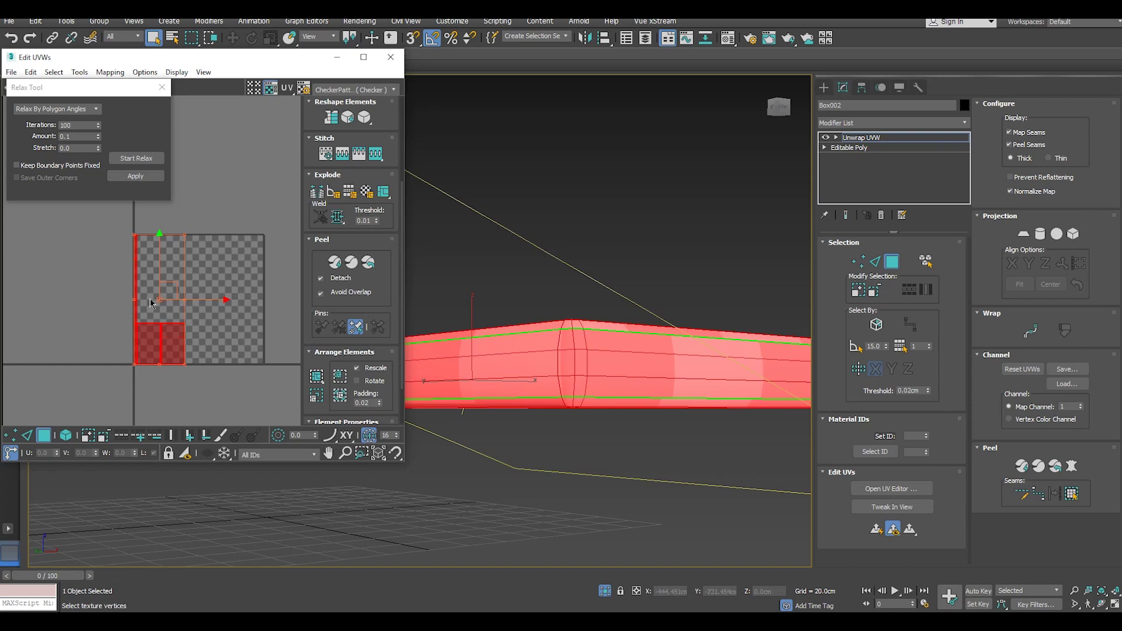
Step: Select both UV elements in element mode and Pack Normalize them into the square
left_click(66, 435)
left_click(96, 340)
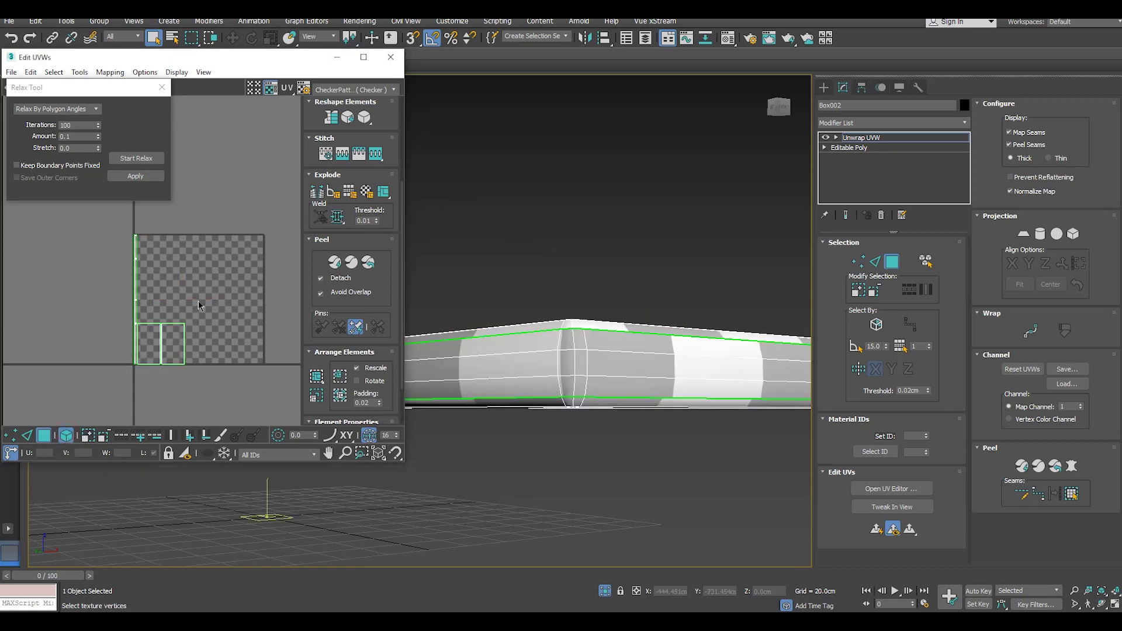
left_click_drag(170, 377, 230, 381)
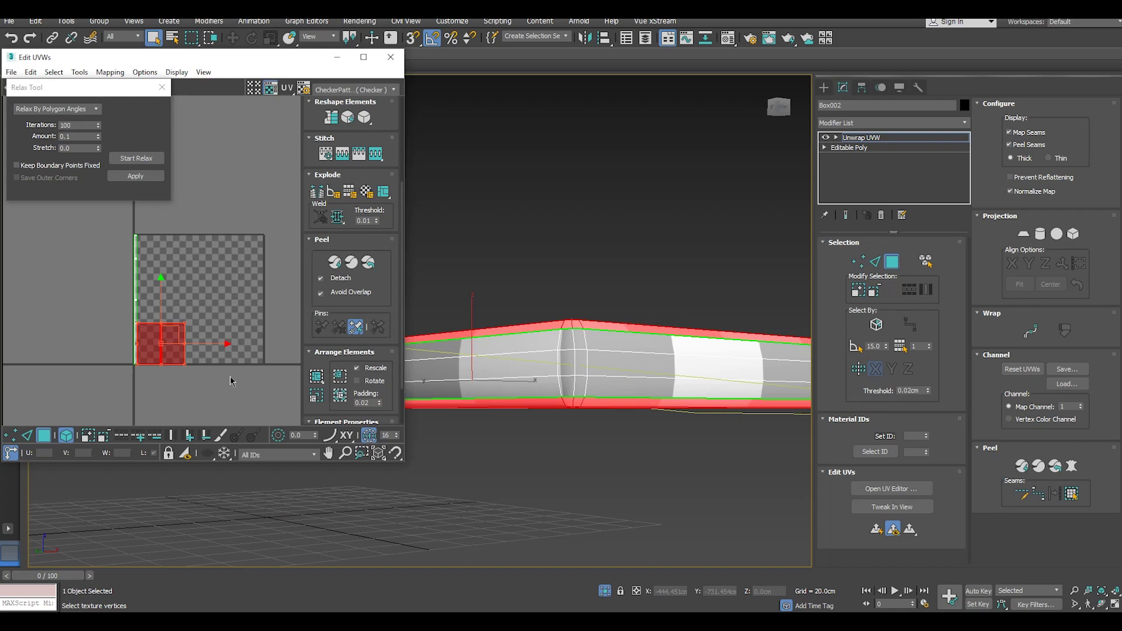
left_click(314, 379)
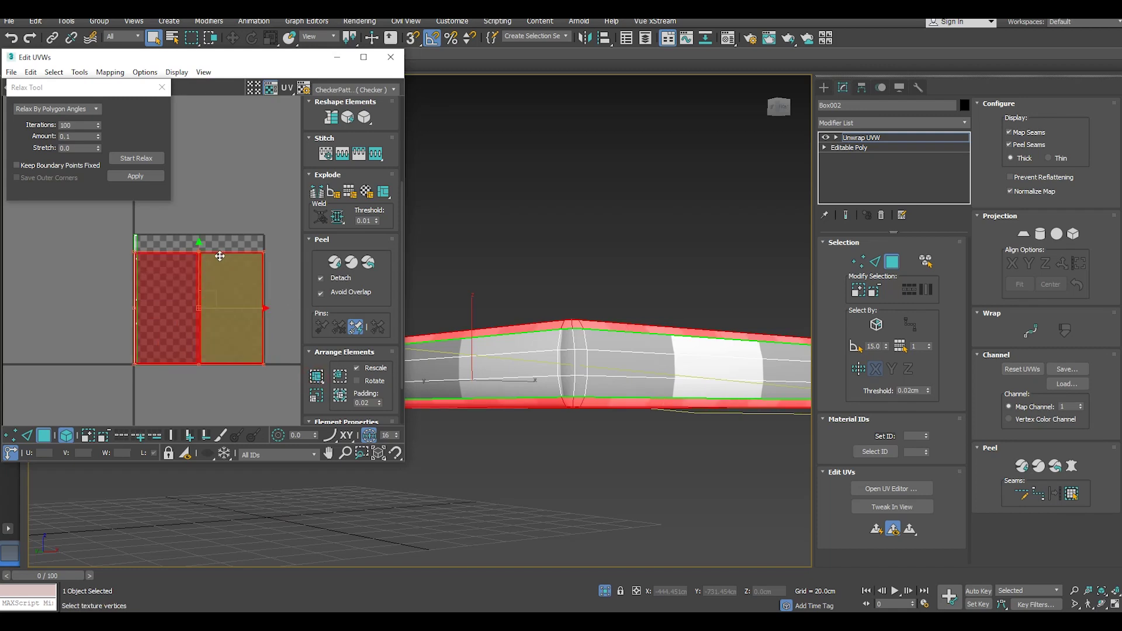
Step: Scale the UV elements to 93.3, clear the selection and close Edit UVWs
left_click_drag(61, 87, 44, 103)
left_click(44, 90)
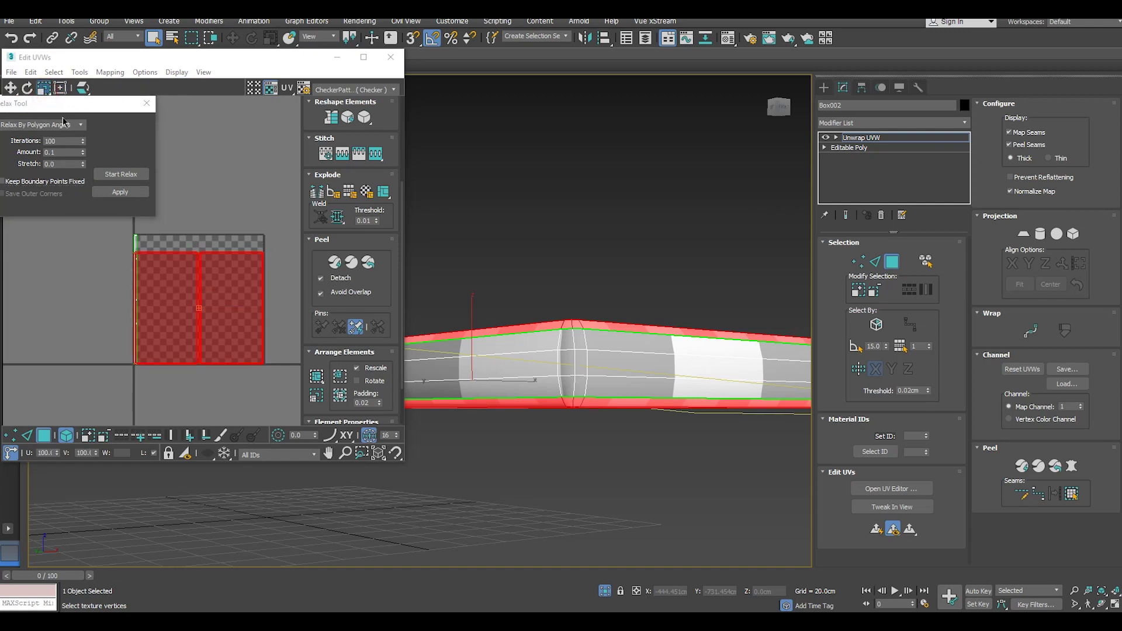
left_click_drag(207, 253, 211, 270)
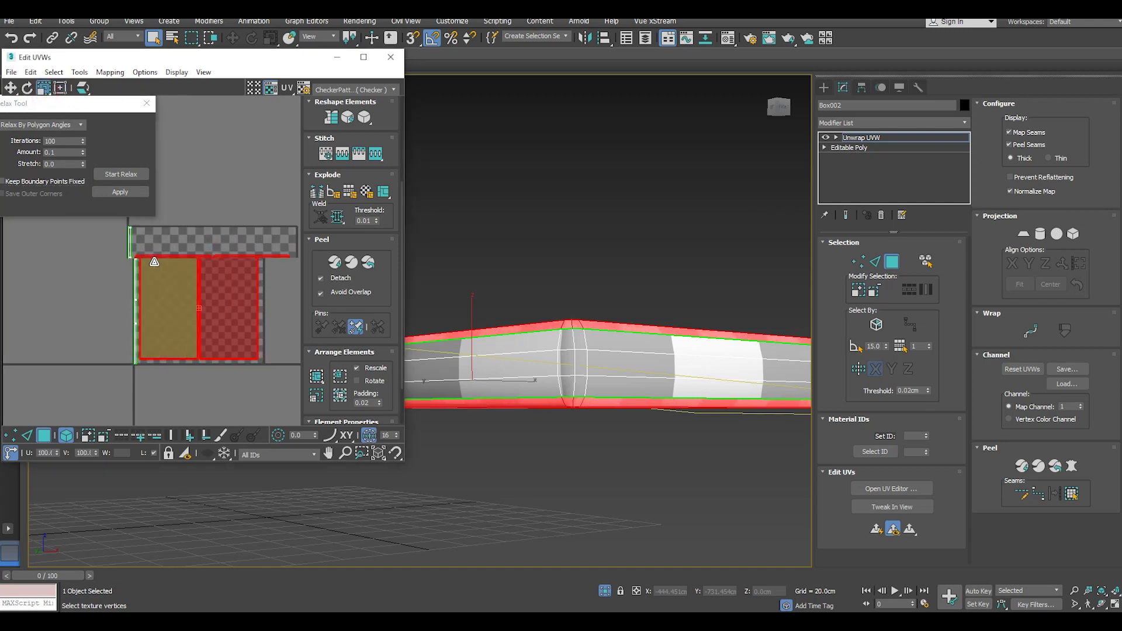
left_click(155, 261, "ctrl")
key("ctrl+d")
scroll(199, 310, "up", 3)
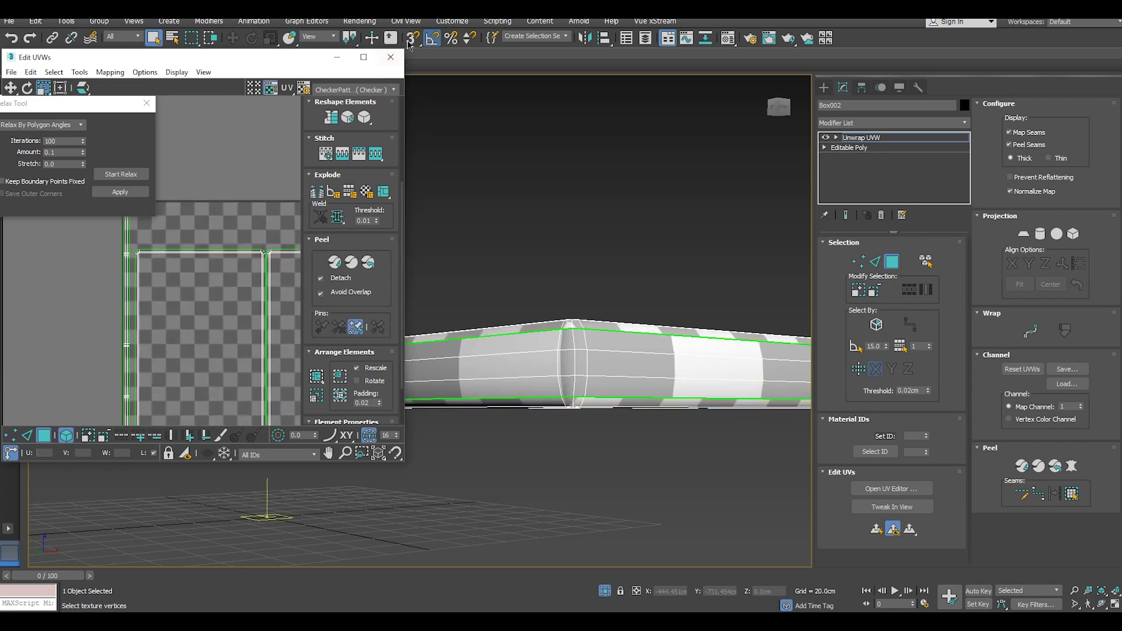
left_click(390, 57)
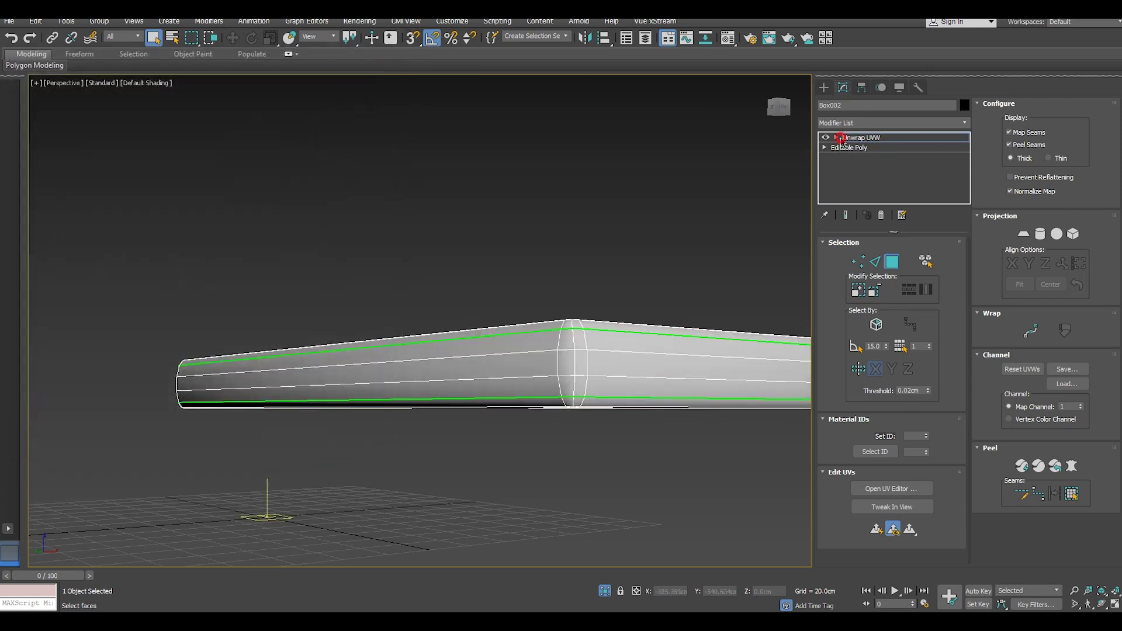
Step: Exit isolation and collapse Plane001's modifier stack into an Editable Poly
left_click(840, 139)
left_click(233, 38)
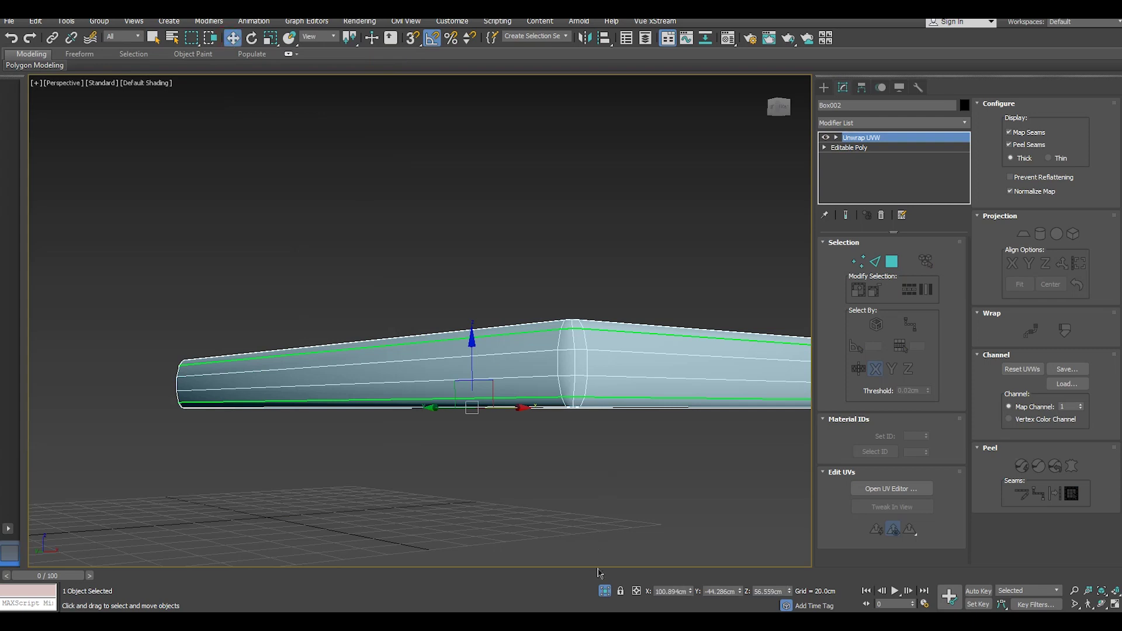
left_click(605, 591)
middle_click_drag(551, 404, 572, 412, "alt")
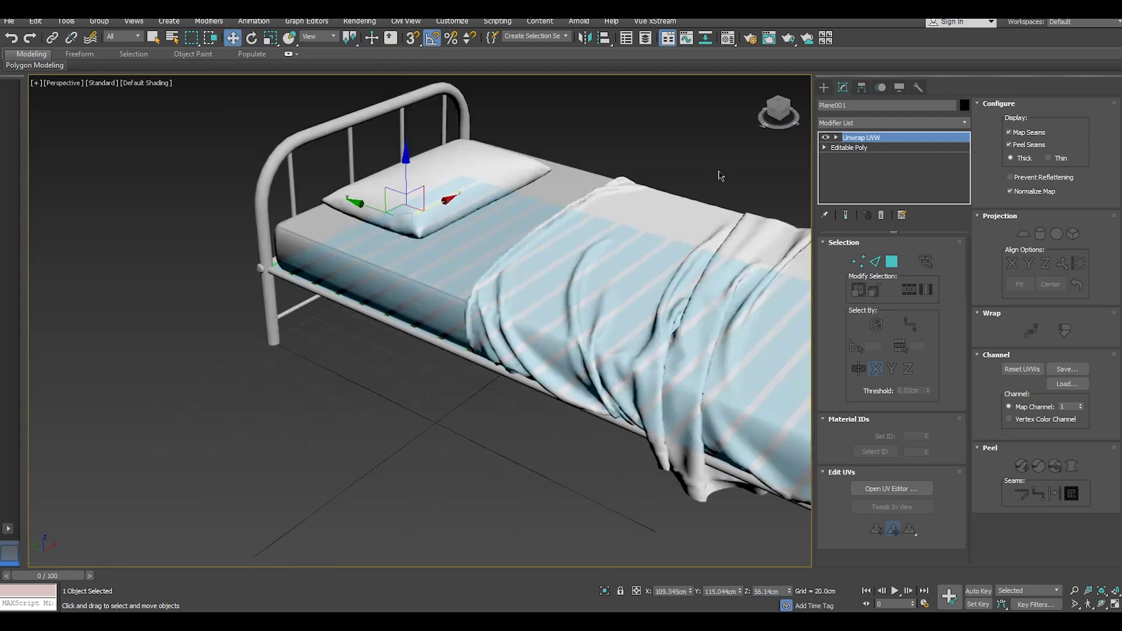
right_click(862, 143)
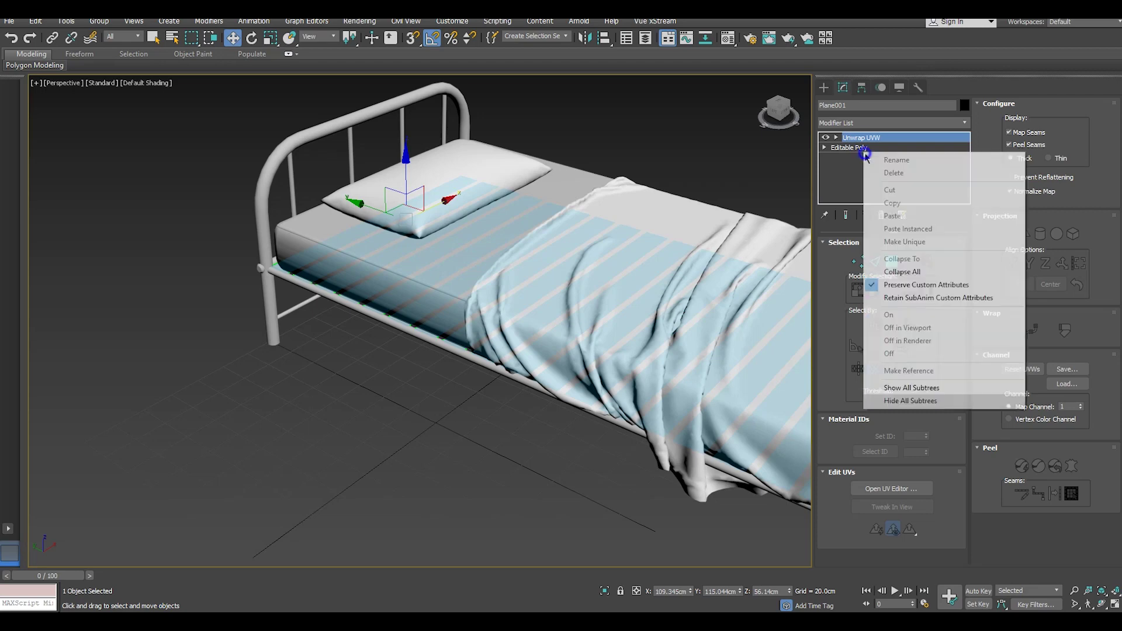
left_click(925, 268)
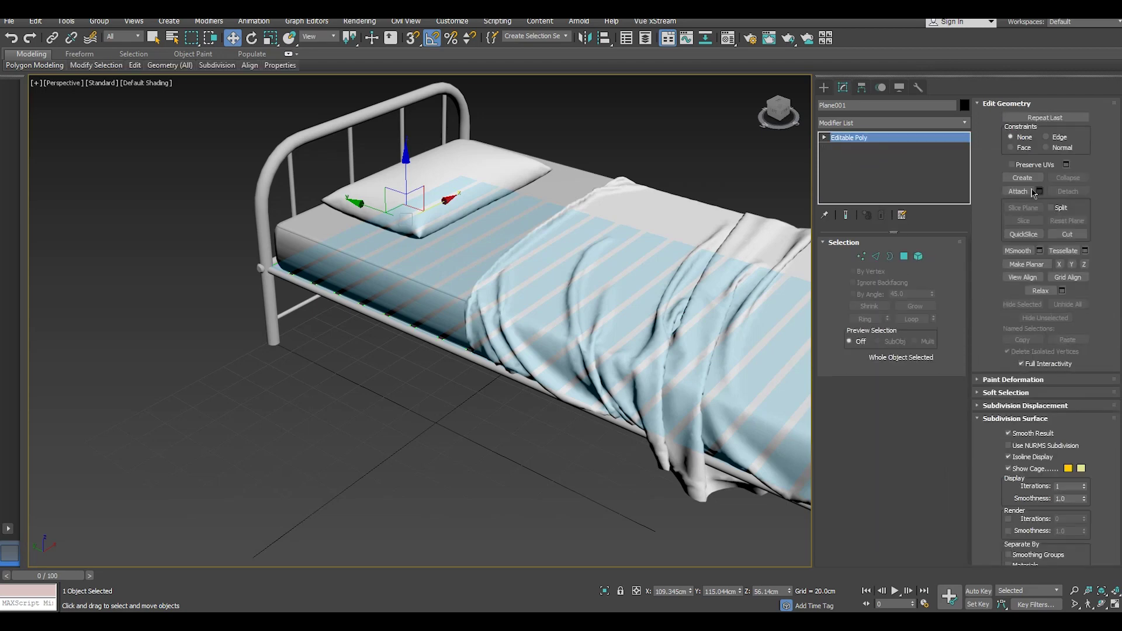
Step: Attach the metal bed frame and the small ball to Plane001
left_click(1033, 192)
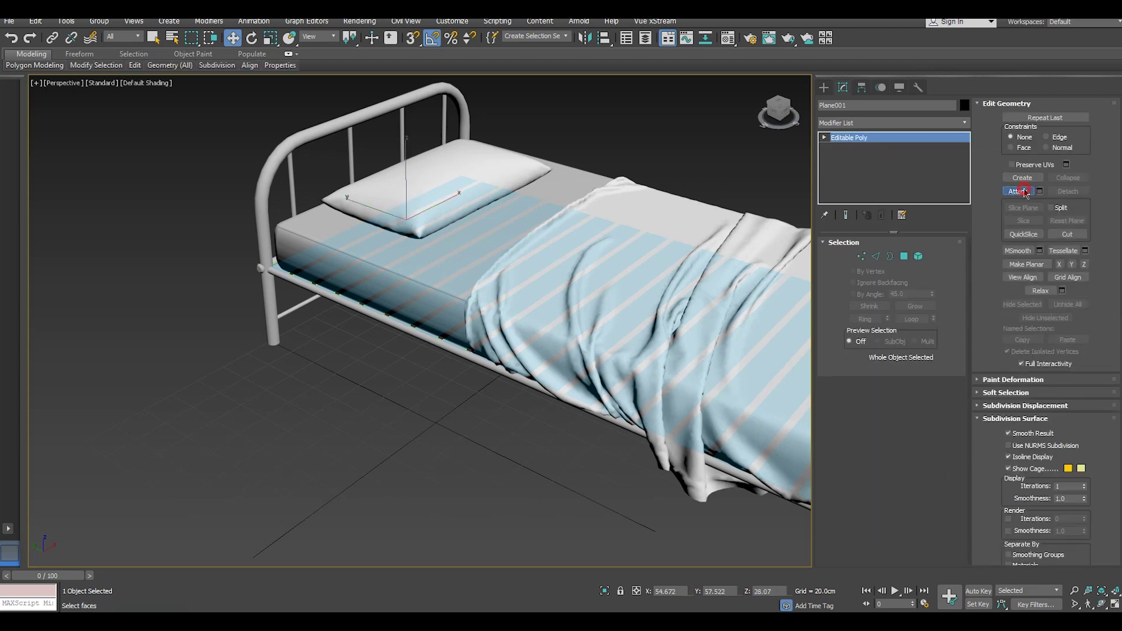
left_click(274, 332)
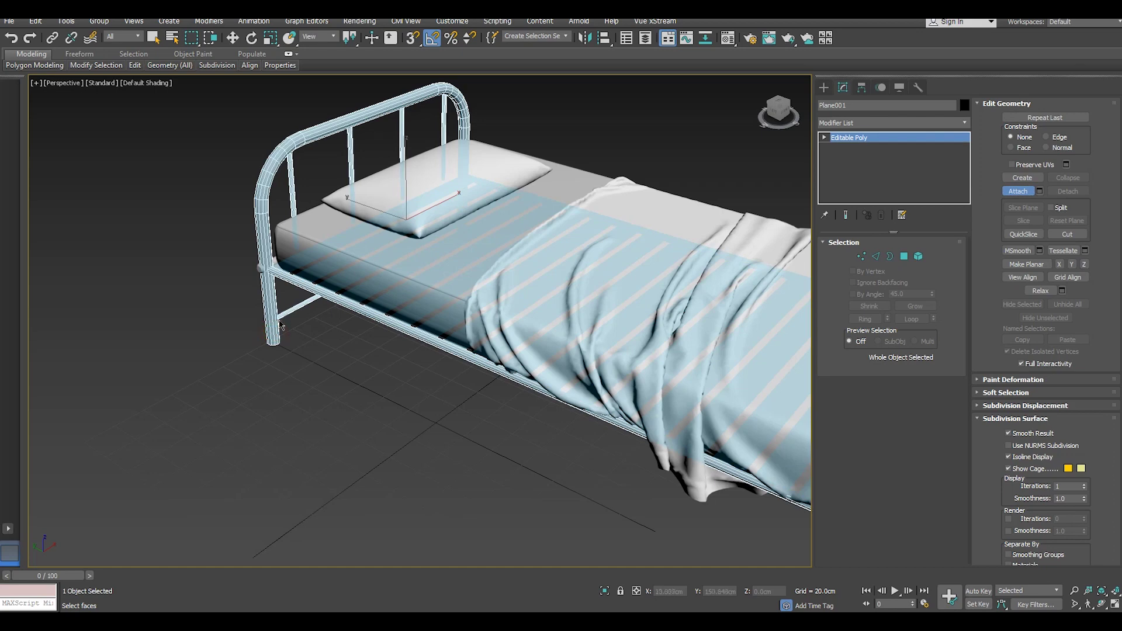
left_click(261, 271)
scroll(259, 266, "down", 5)
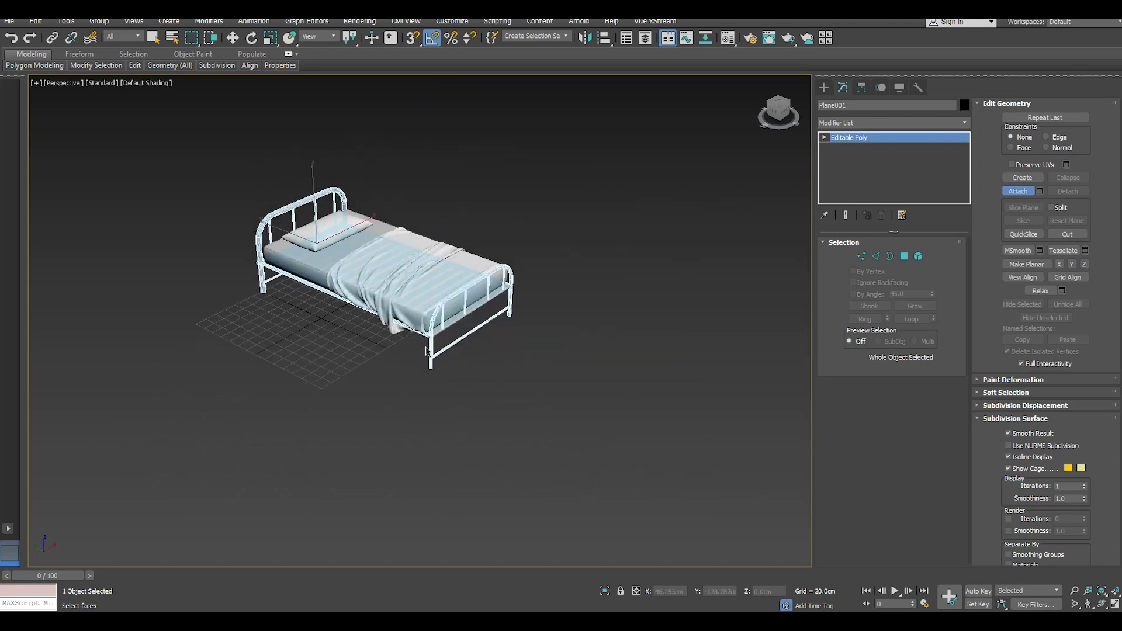
scroll(427, 351, "up", 2)
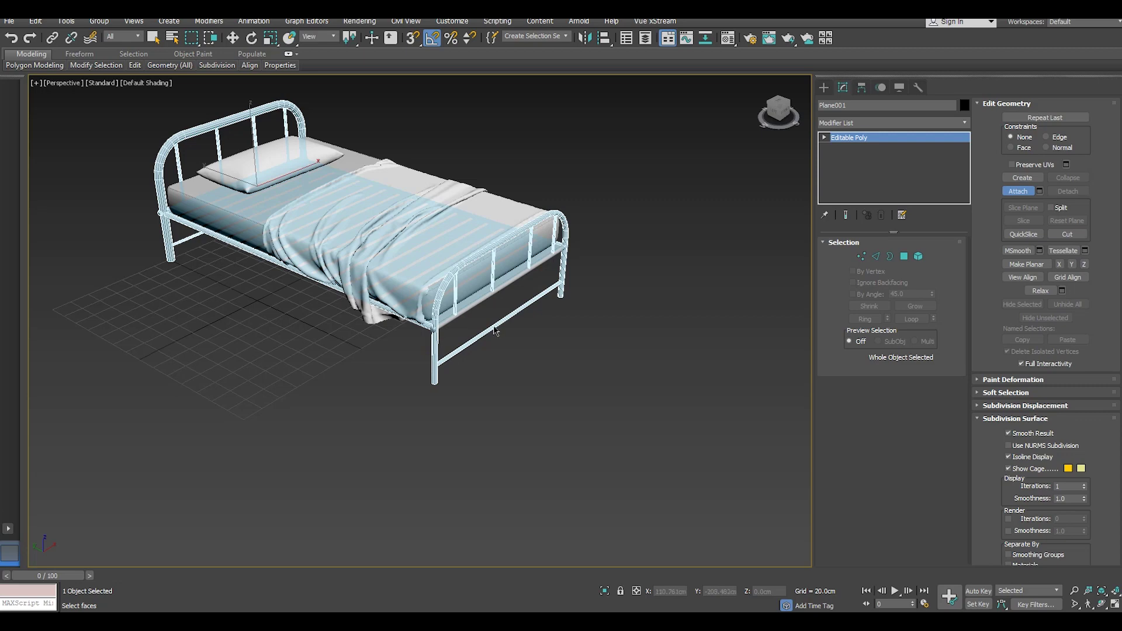
Step: Attach the footboard rail to Plane001 and end Attach mode
left_click(466, 315)
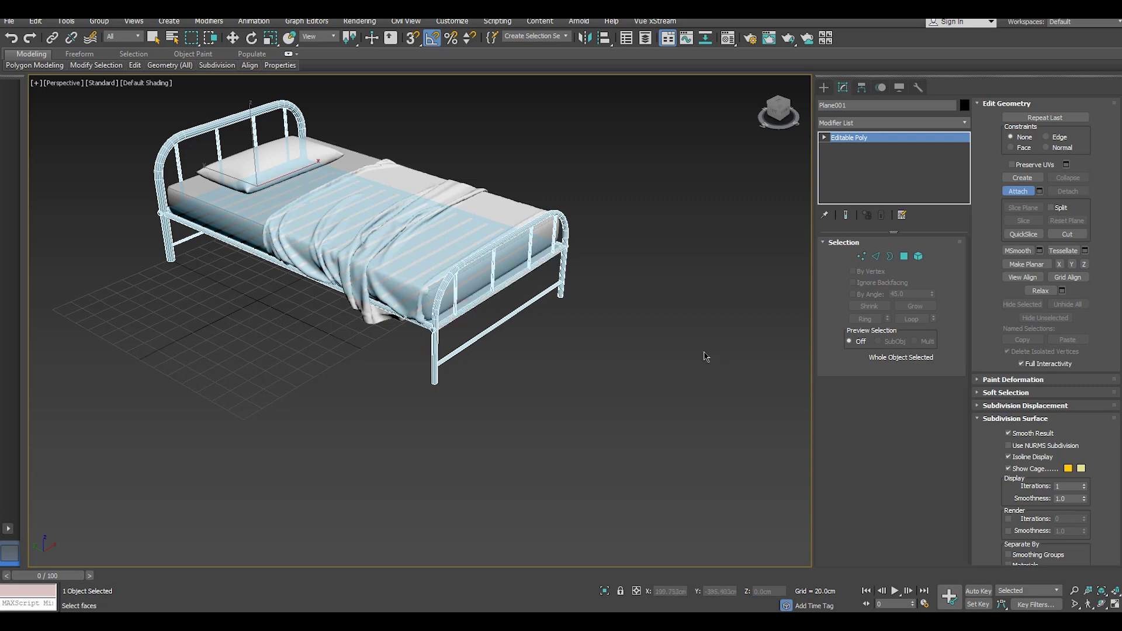
middle_click_drag(705, 357, 400, 334, "alt")
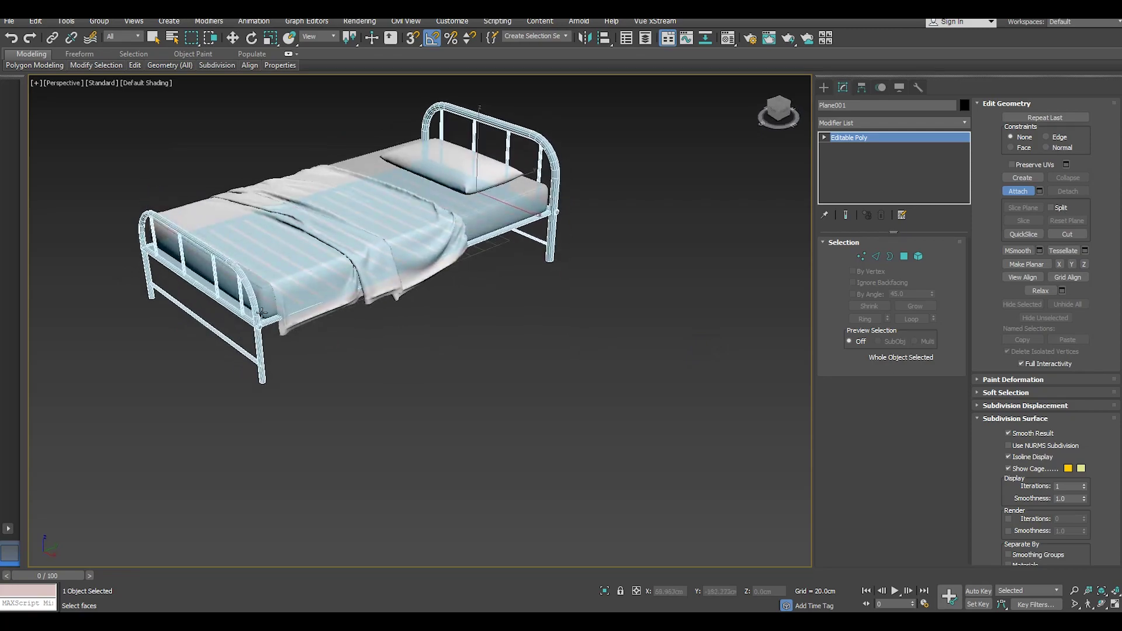
scroll(271, 317, "up", 3)
right_click(634, 318)
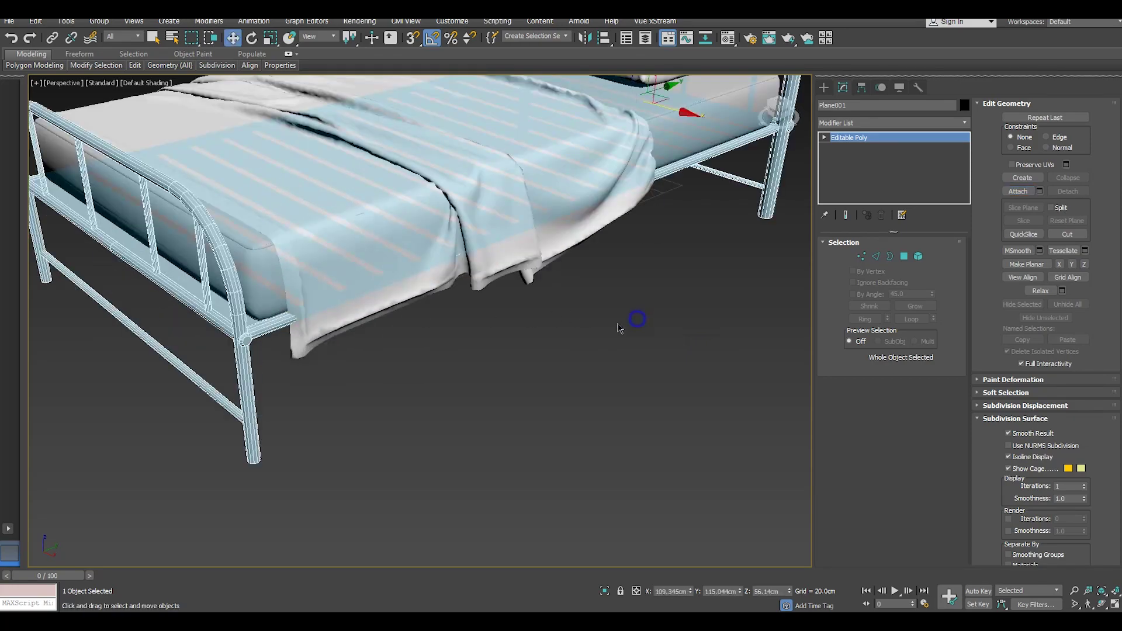
Step: Orbit around the combined bed to inspect headboard, pillow and footboard, then deselect
middle_click_drag(563, 329, 288, 335, "alt")
scroll(288, 335, "down", 2)
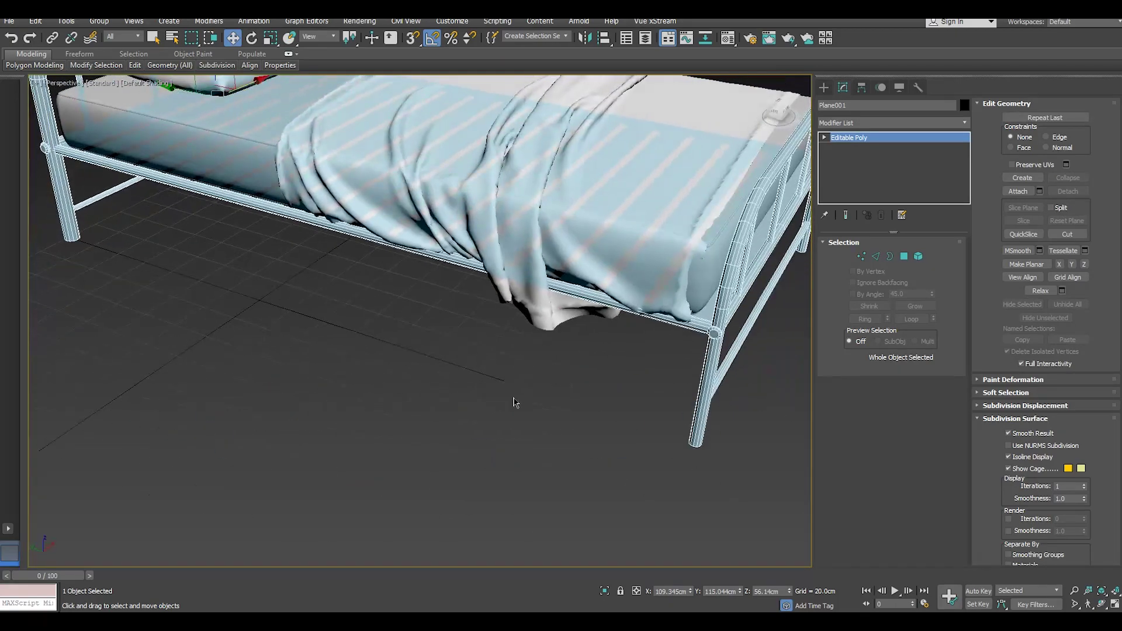
scroll(573, 444, "down", 3)
middle_click_drag(572, 445, 614, 381, "alt")
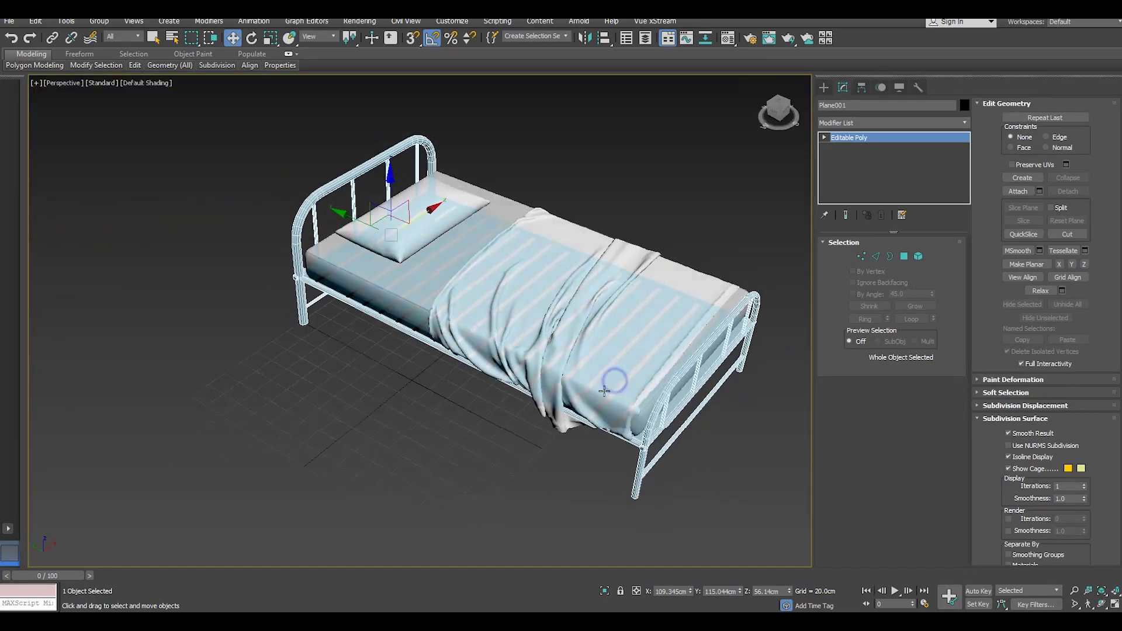
scroll(599, 423, "up", 2)
middle_click_drag(599, 422, 570, 377, "alt")
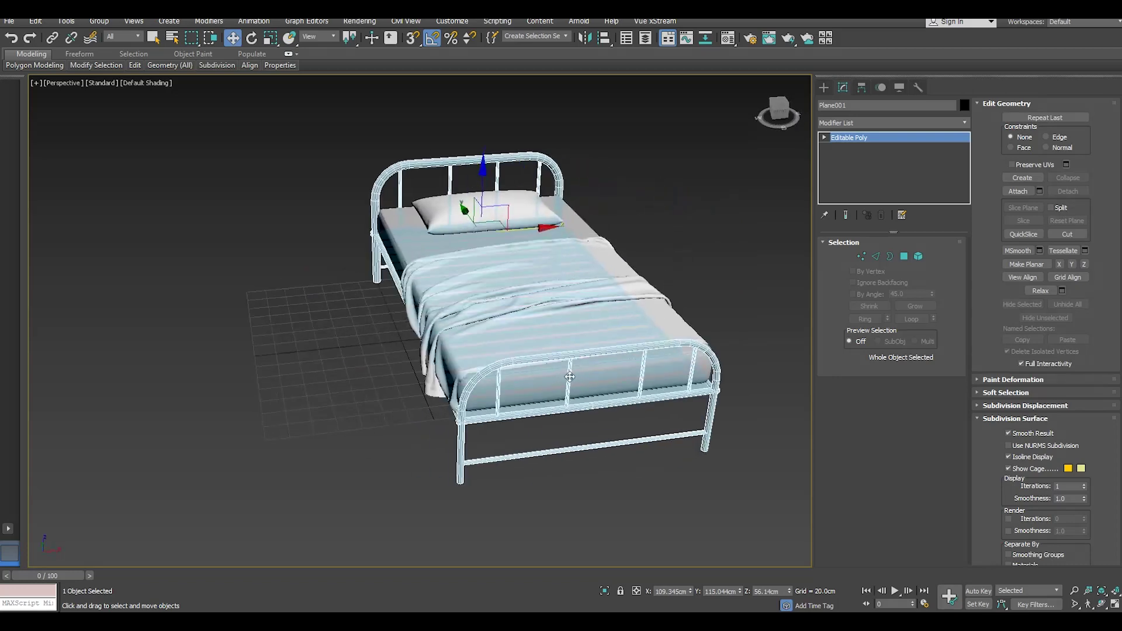
right_click(634, 491)
middle_click_drag(437, 415, 332, 460, "alt")
left_click(329, 459)
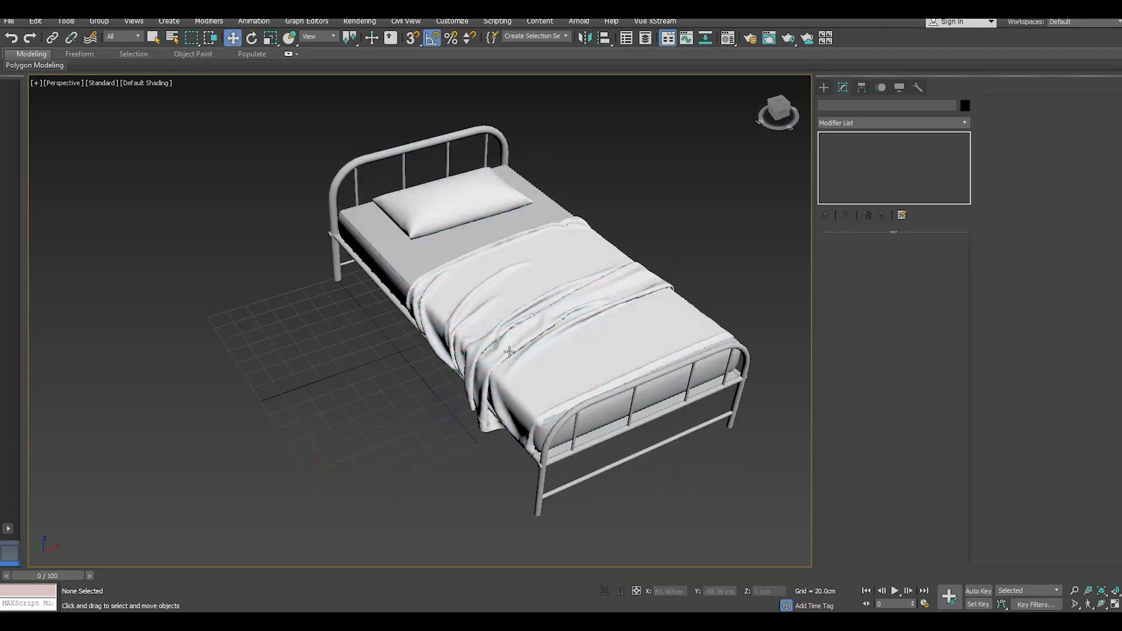
Step: Isolate the pillow to inspect it, then show the whole bed again
left_click(506, 331)
left_click(424, 221)
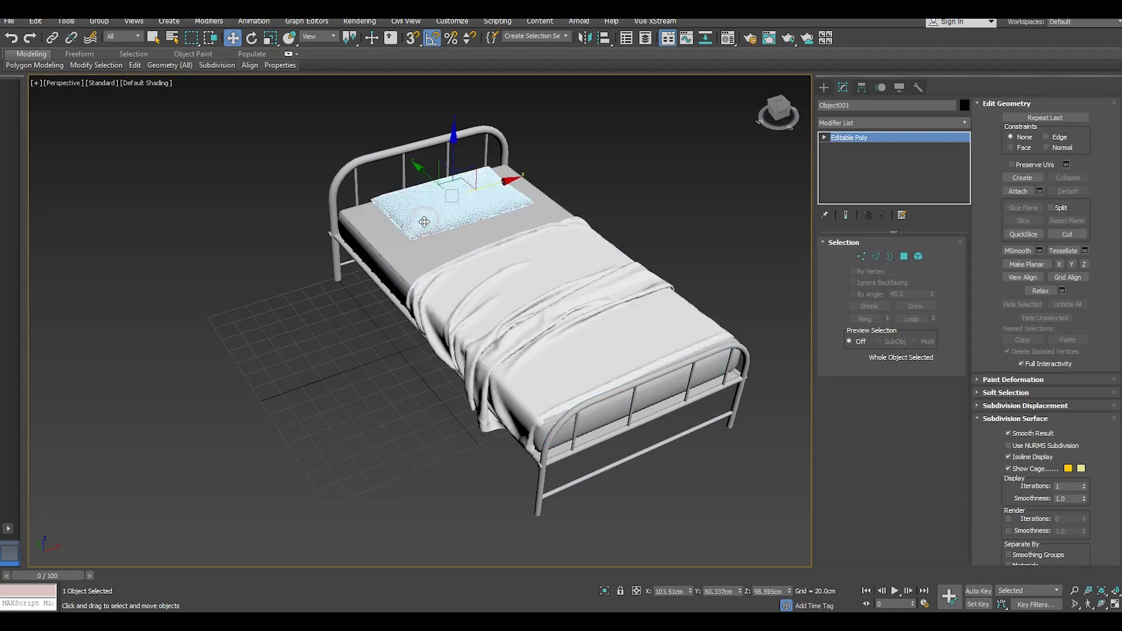
left_click(604, 591)
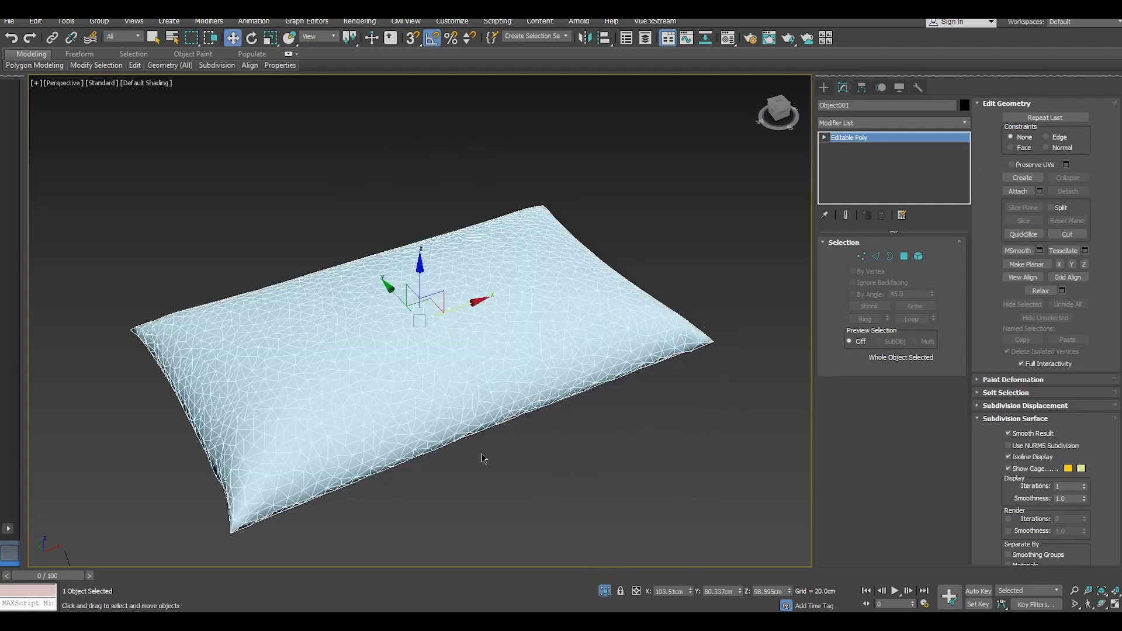
middle_click_drag(484, 459, 539, 431, "alt")
left_click(605, 591)
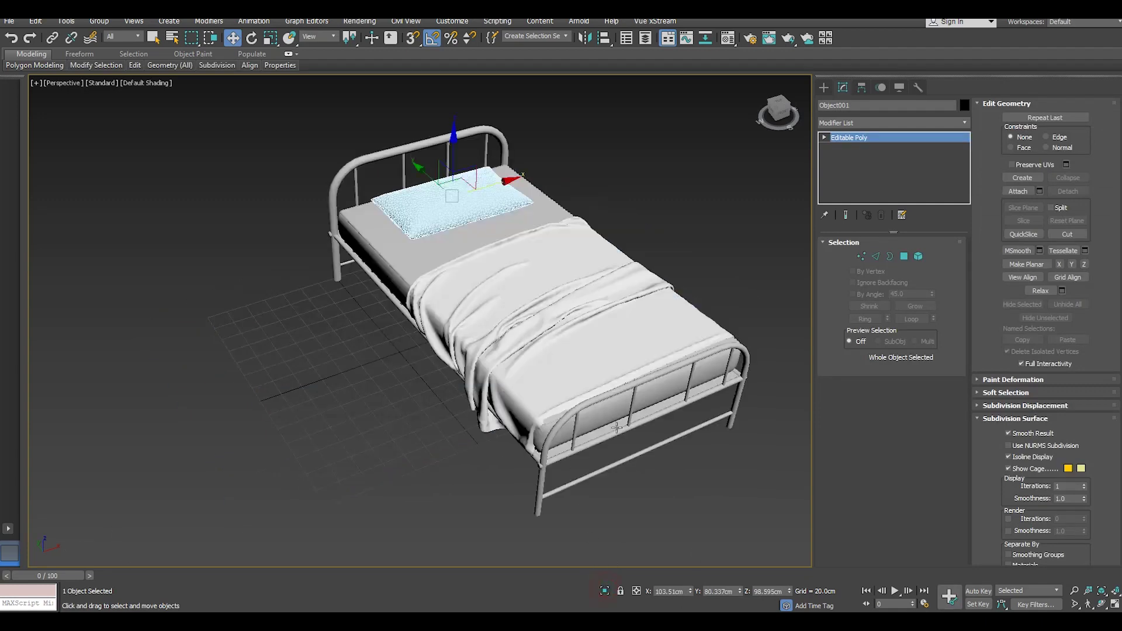
Step: Select the blanket Object002 and isolate it on its own
left_click(527, 359)
scroll(531, 362, "up", 3)
scroll(541, 397, "up", 3)
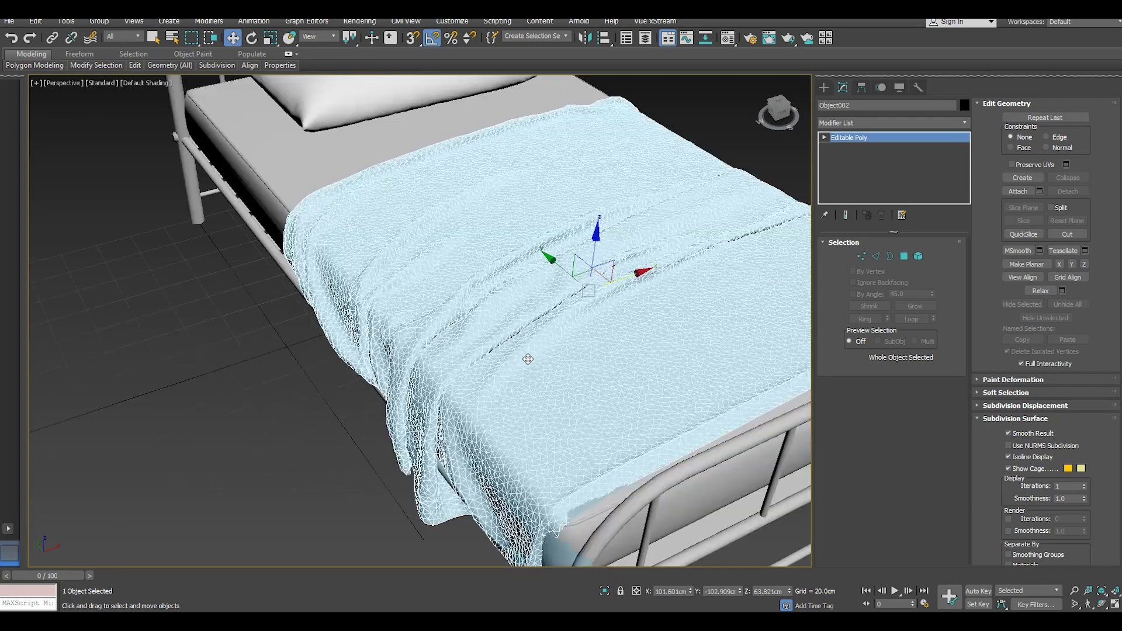
scroll(560, 448, "up", 3)
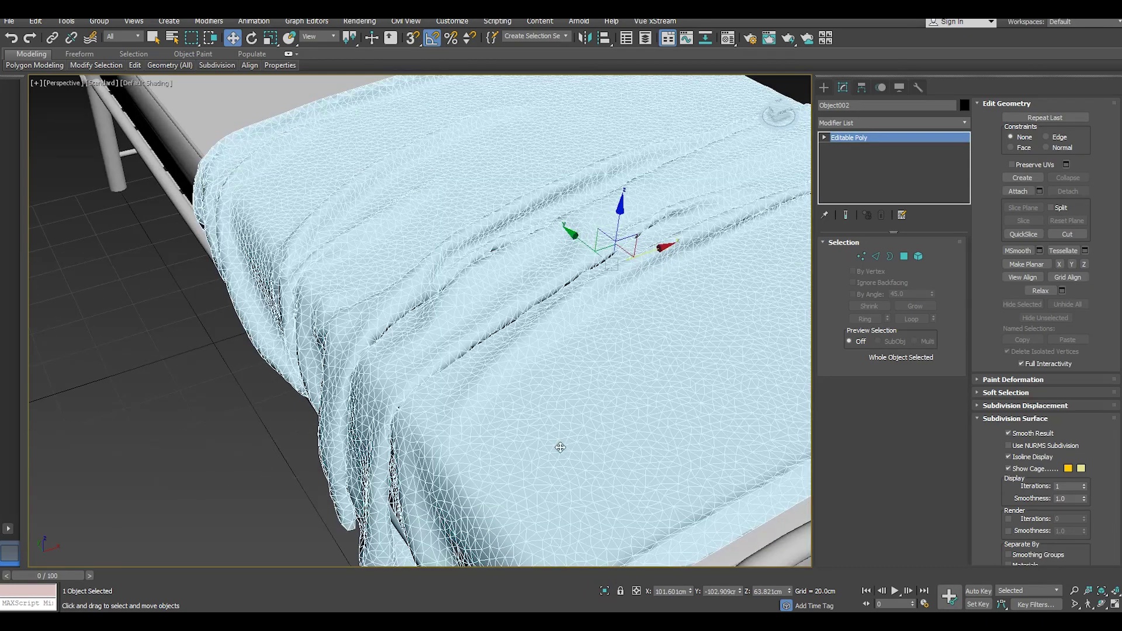
left_click(605, 591)
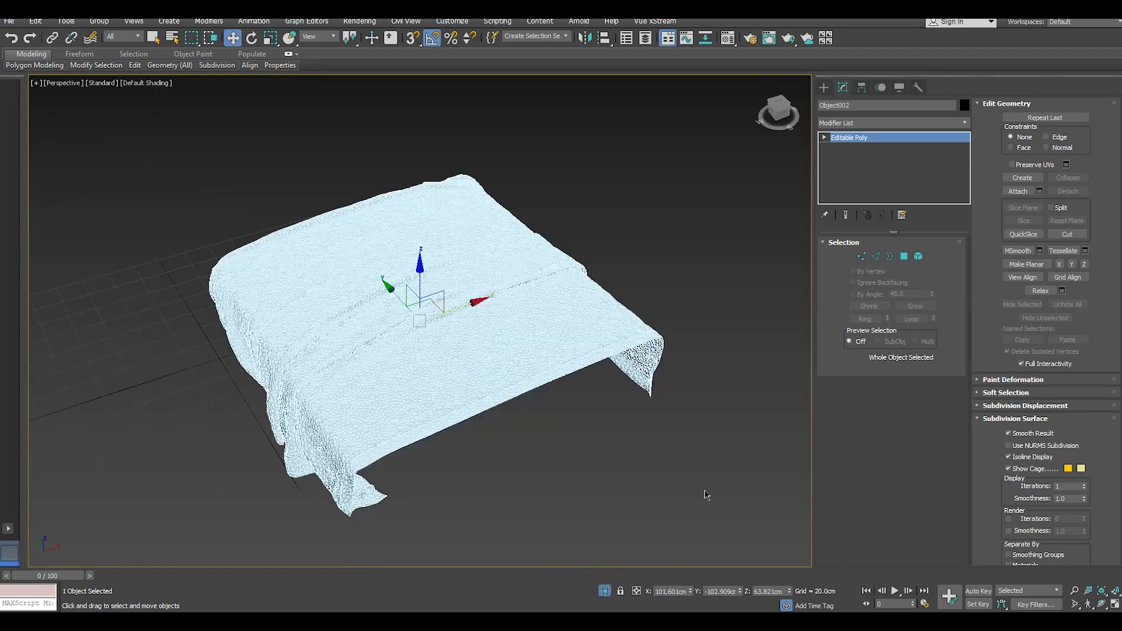
left_click(36, 21)
Step: Clone the blanket as a copy named Object003 and add a ProOptimizer modifier
left_click(67, 117)
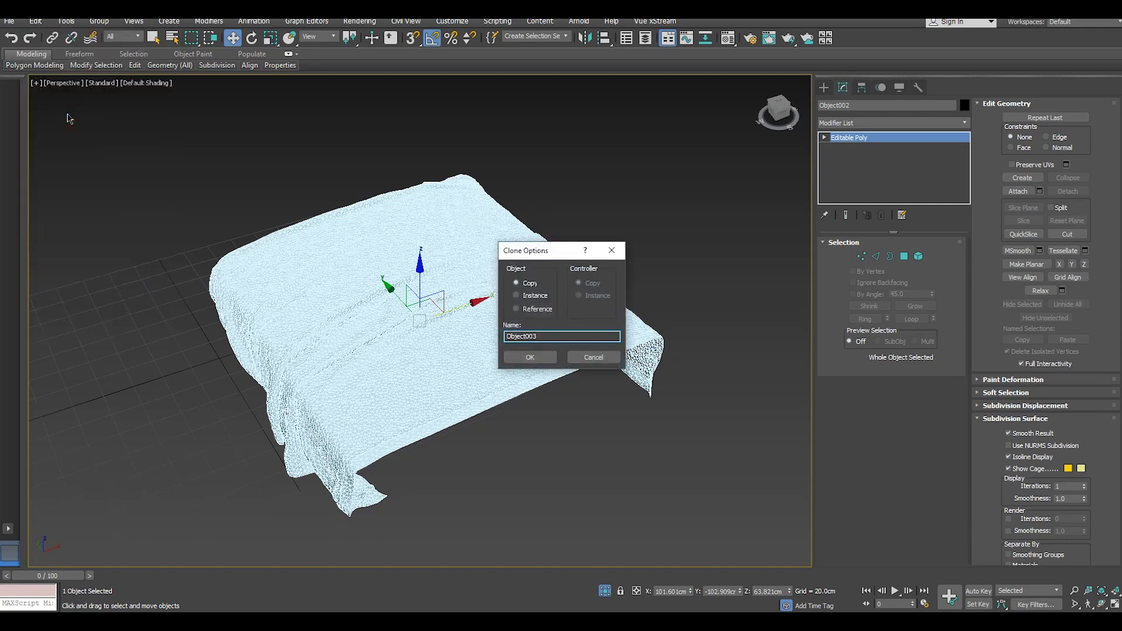
left_click(533, 362)
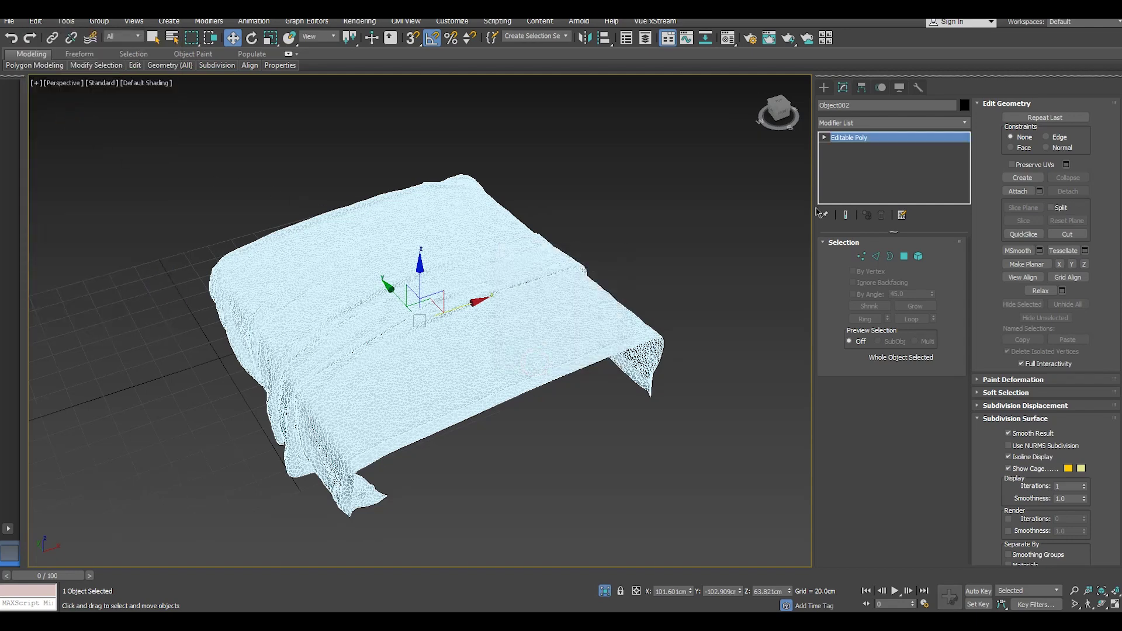
left_click(966, 124)
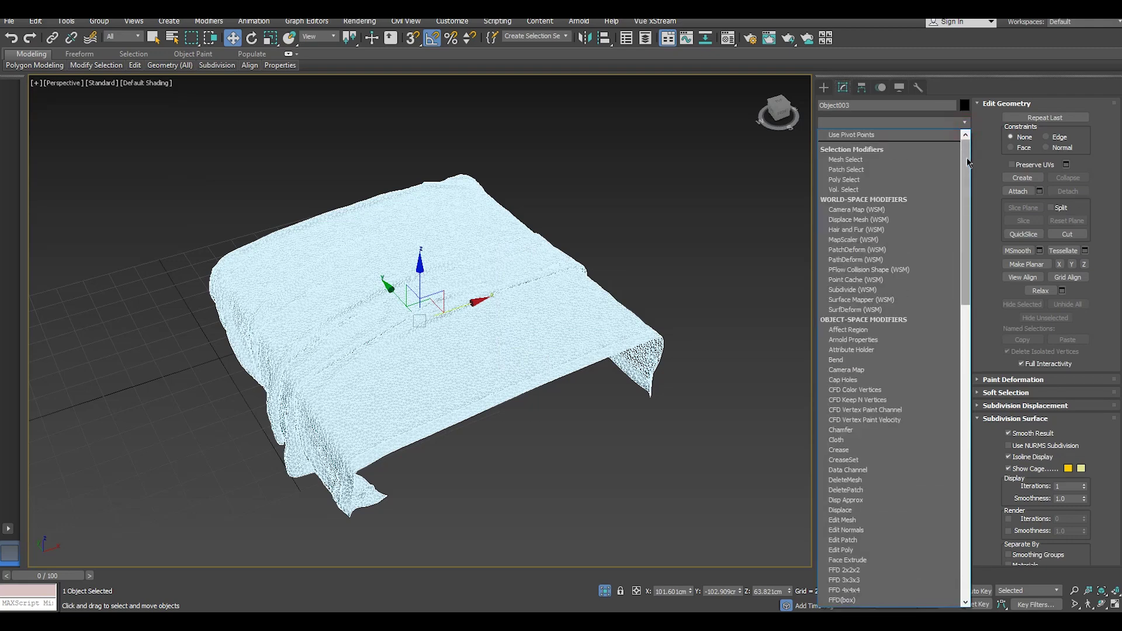
scroll(965, 164, "down", 15)
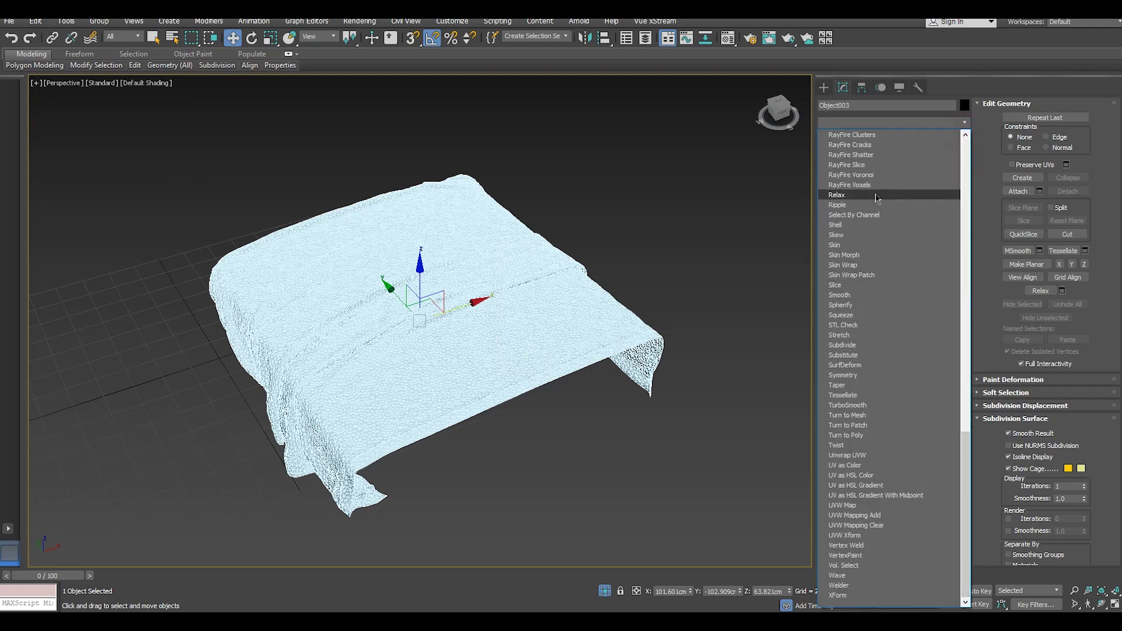
scroll(877, 202, "up", 1)
scroll(877, 199, "up", 1)
scroll(871, 196, "up", 1)
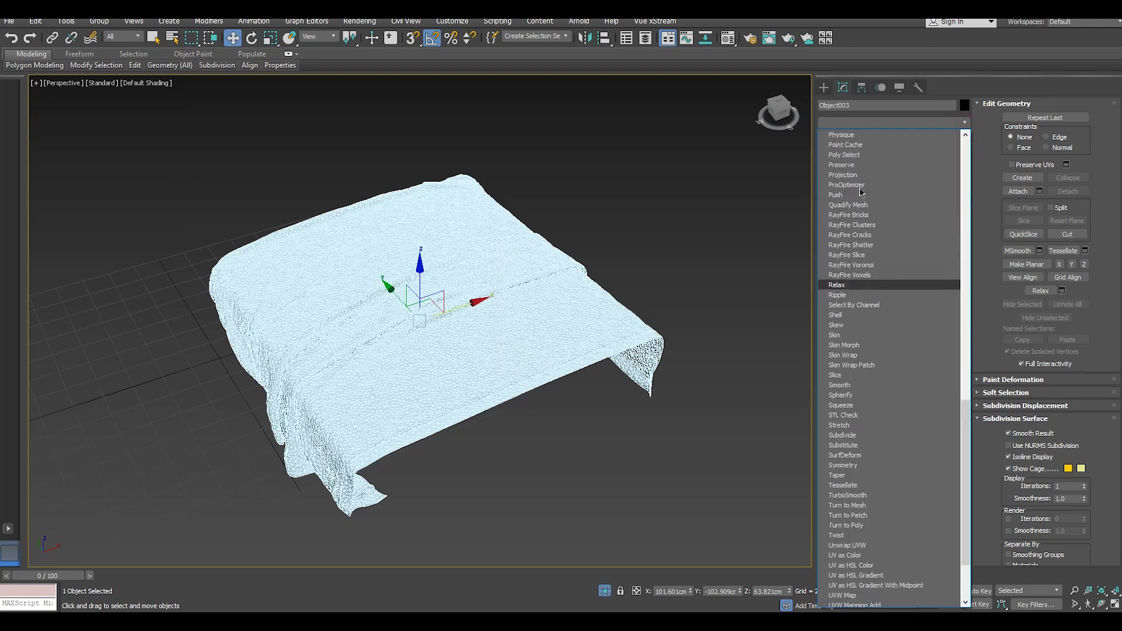
left_click(857, 193)
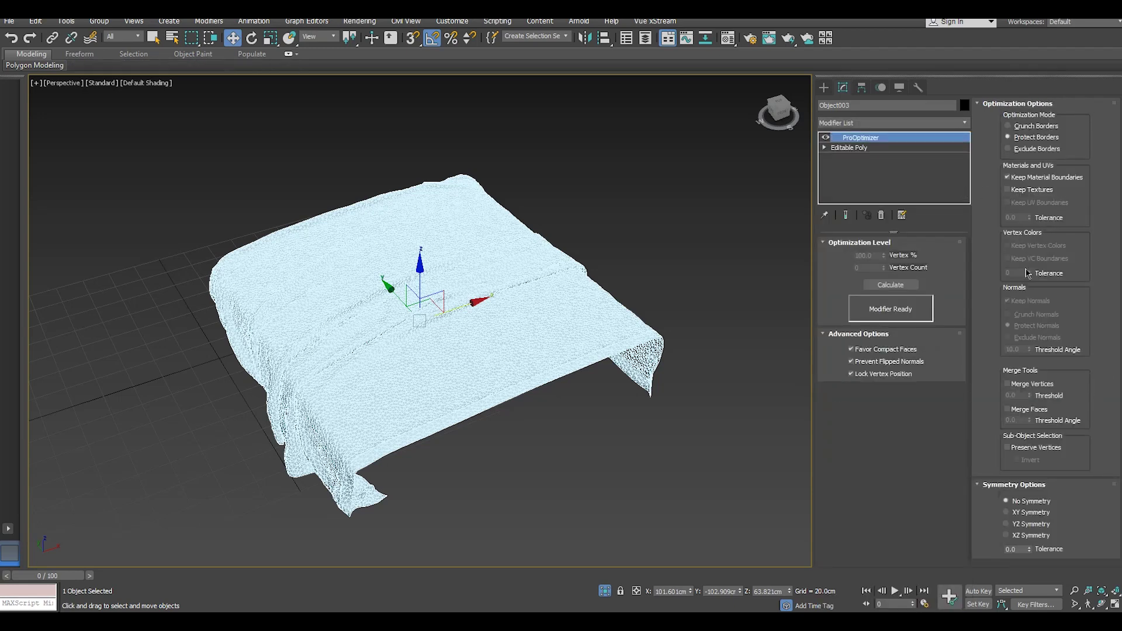
Step: Enable Keep Textures, calculate, and reduce to 15% vertices (4985 points)
left_click(1030, 193)
left_click(891, 285)
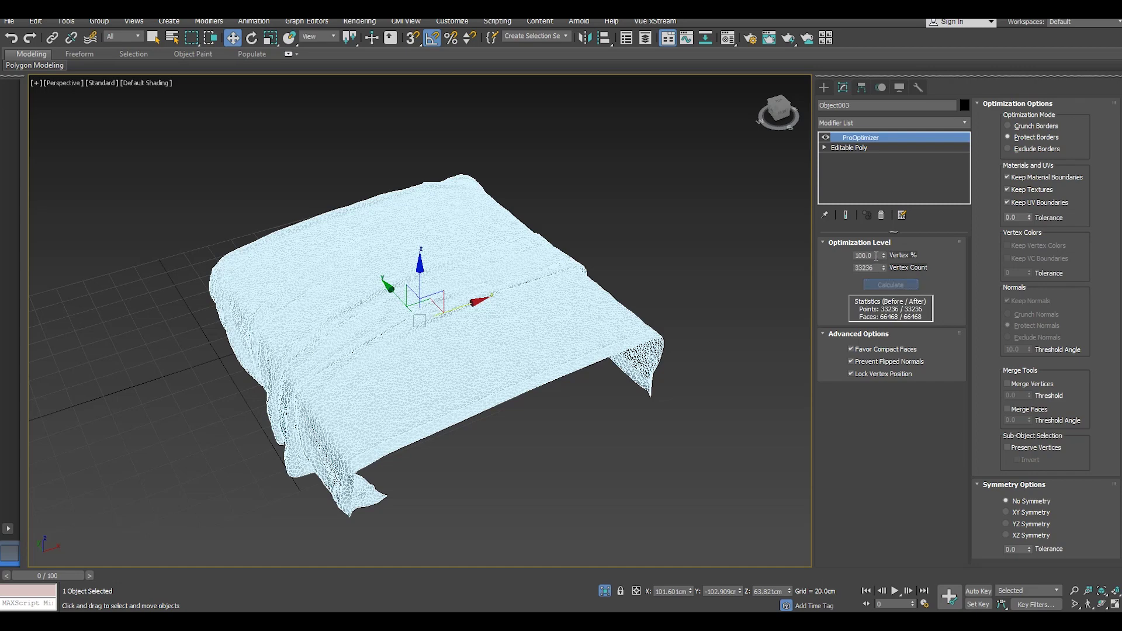
left_click_drag(876, 256, 817, 255)
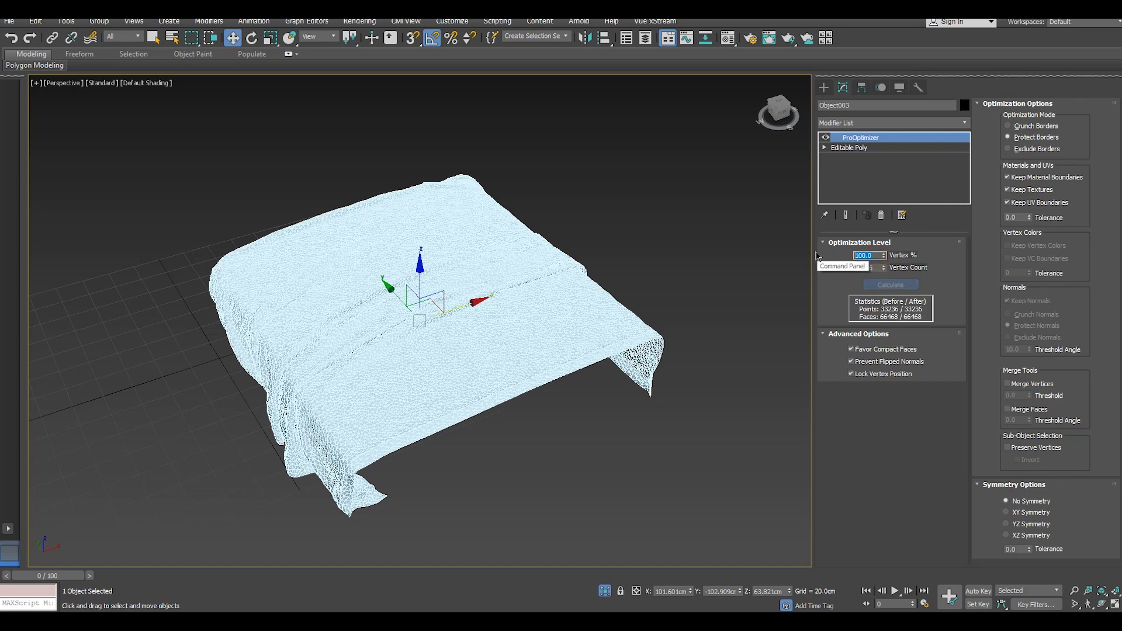
type("15")
key("Return")
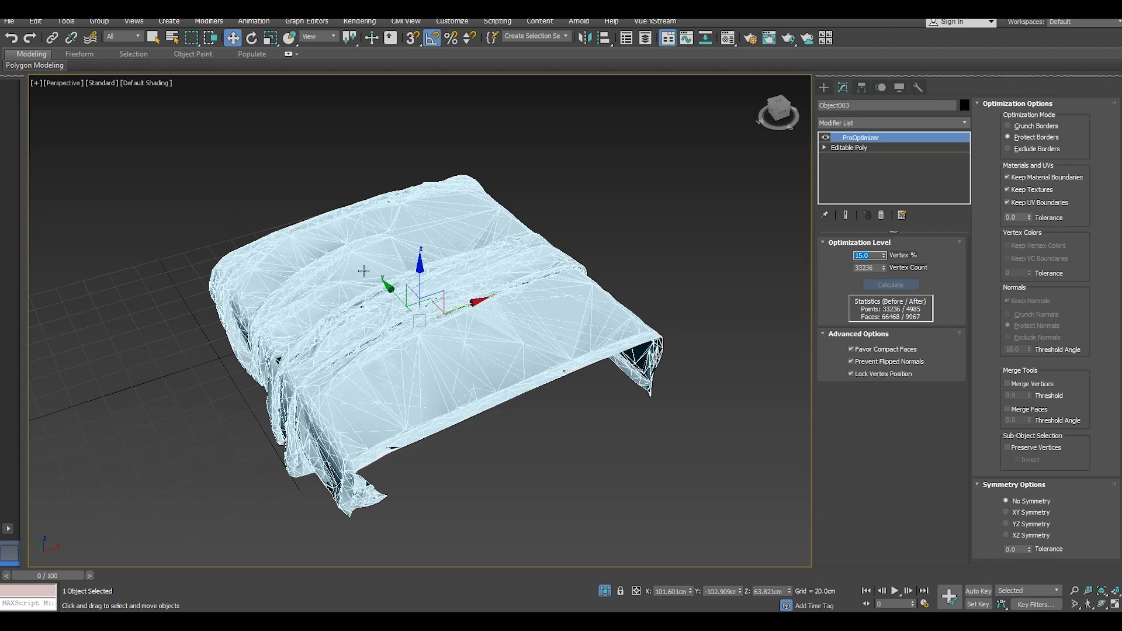
Step: Set the cloth's ProOptimizer Vertex % to 25
middle_click_drag(347, 322, 409, 322, "alt")
scroll(439, 319, "down", 5)
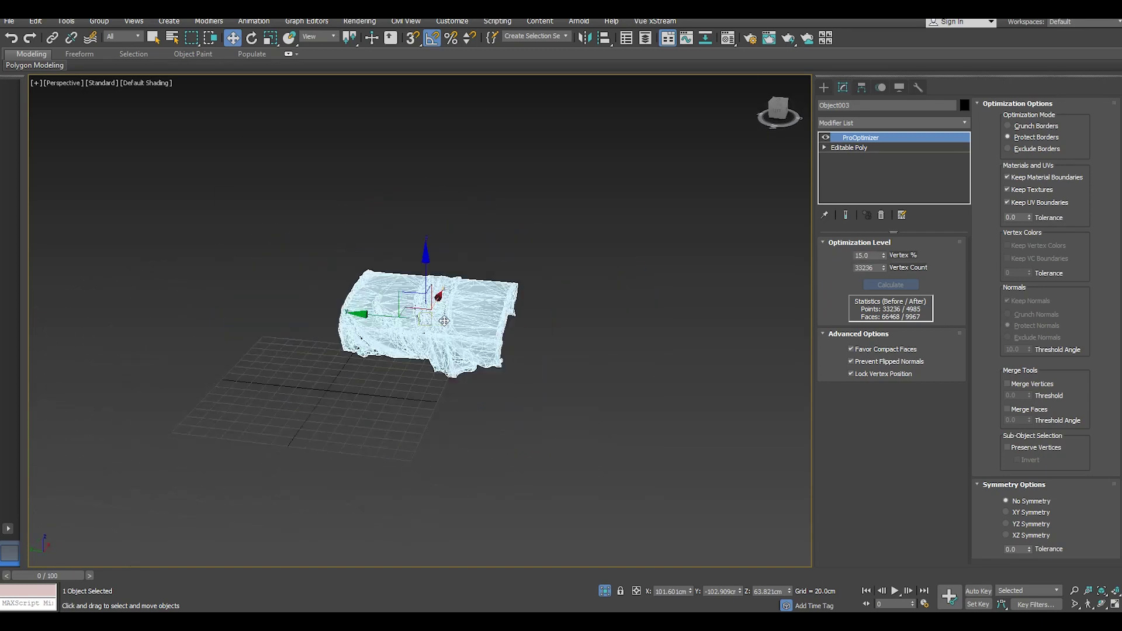
scroll(444, 320, "up", 5)
scroll(449, 327, "up", 5)
scroll(464, 326, "up", 2)
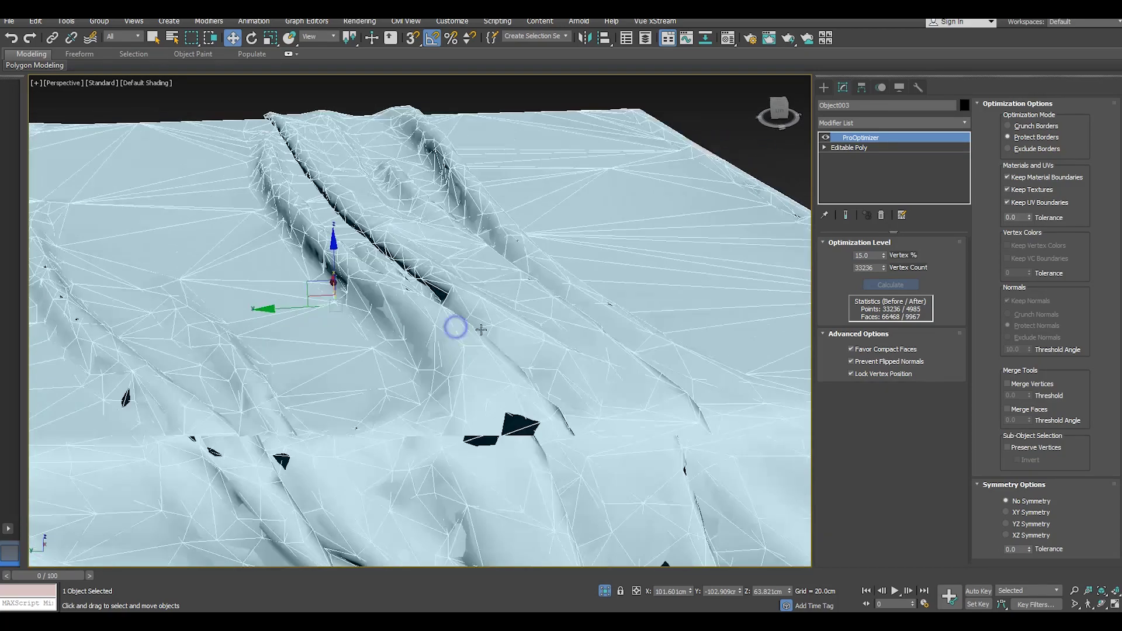
scroll(466, 326, "up", 1)
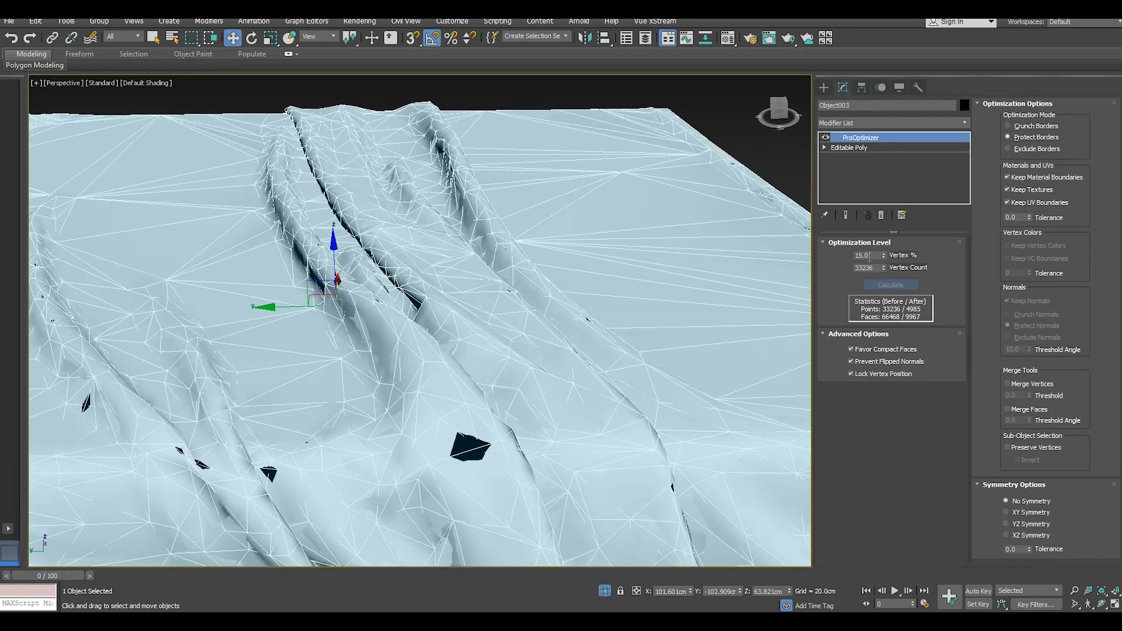
left_click_drag(870, 255, 830, 261)
type("25")
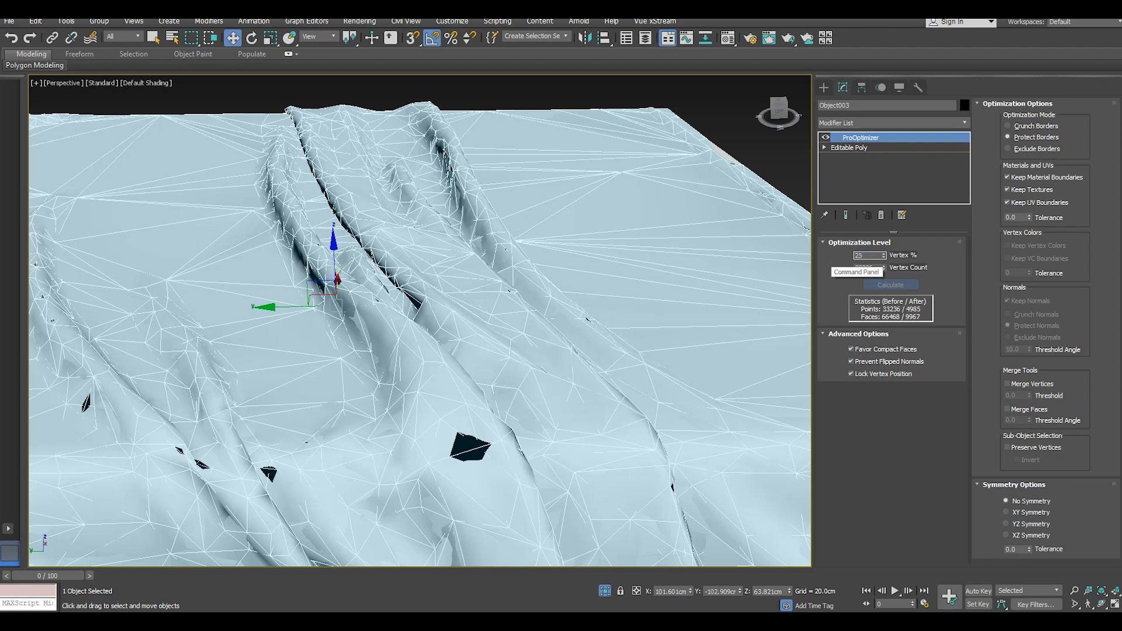
key("Return")
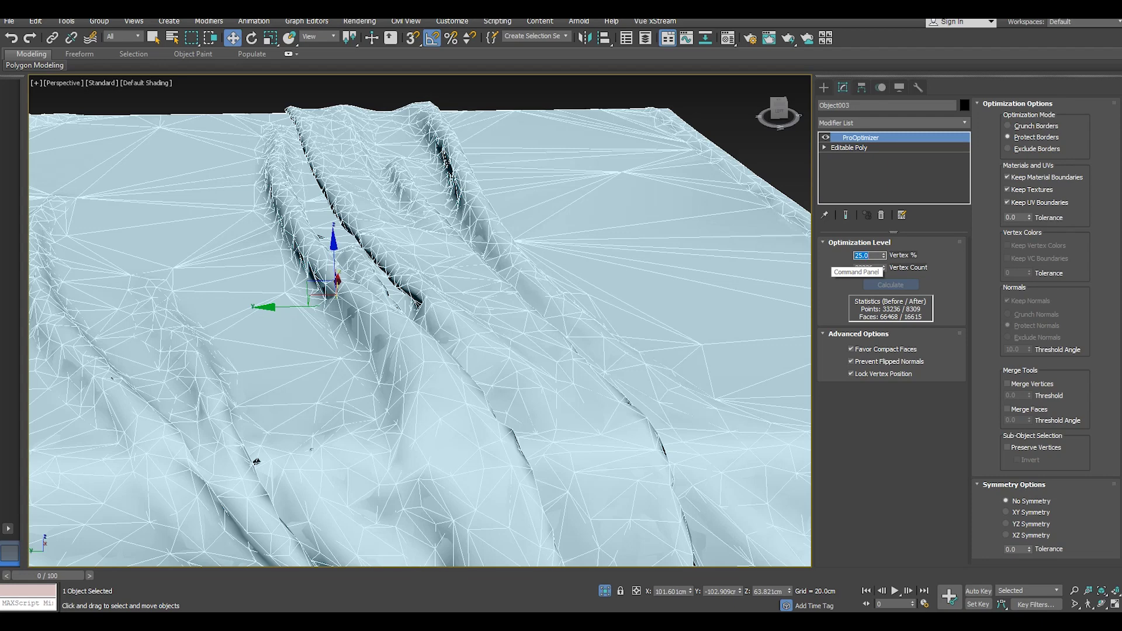
type("35")
Step: Raise Vertex % to 35, leaving 11632 points and 23261 faces
key("Return")
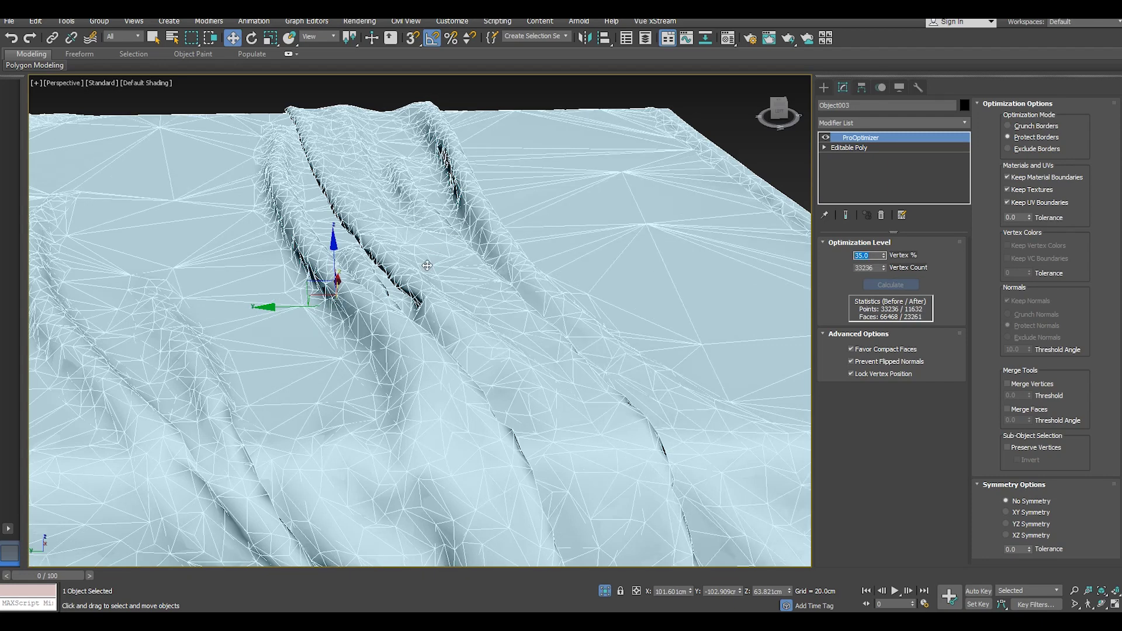
scroll(427, 265, "down", 2)
scroll(447, 270, "down", 2)
scroll(514, 301, "down", 3)
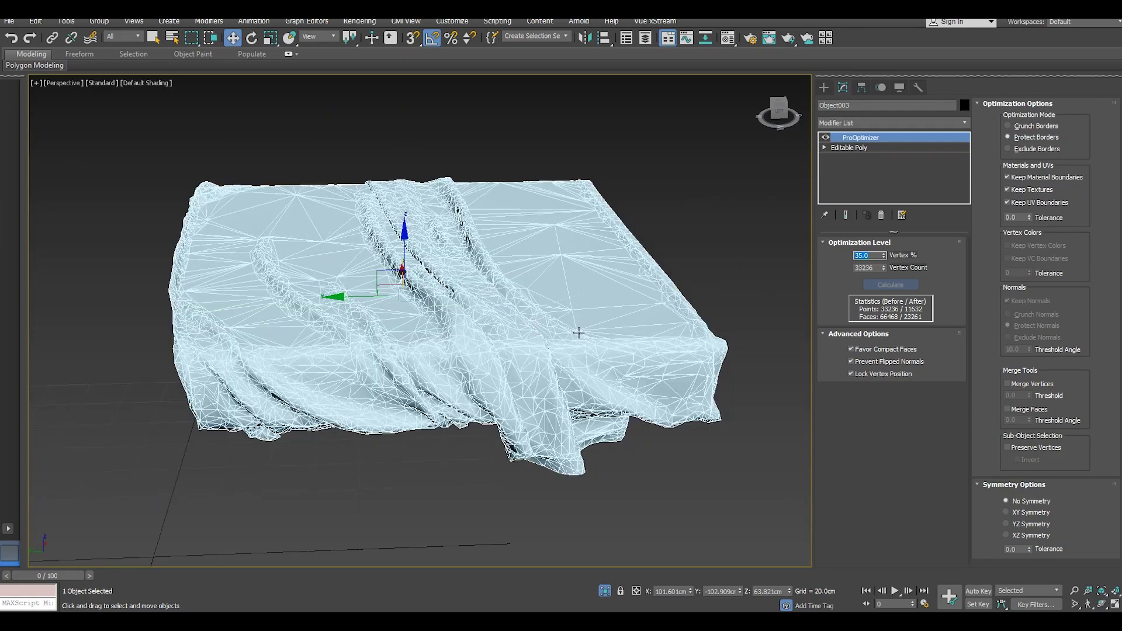
mouse_move(579, 333)
middle_mouse_down("alt")
mouse_move(512, 277)
mouse_move(418, 334)
mouse_move(403, 250)
mouse_move(678, 364)
middle_mouse_up("alt")
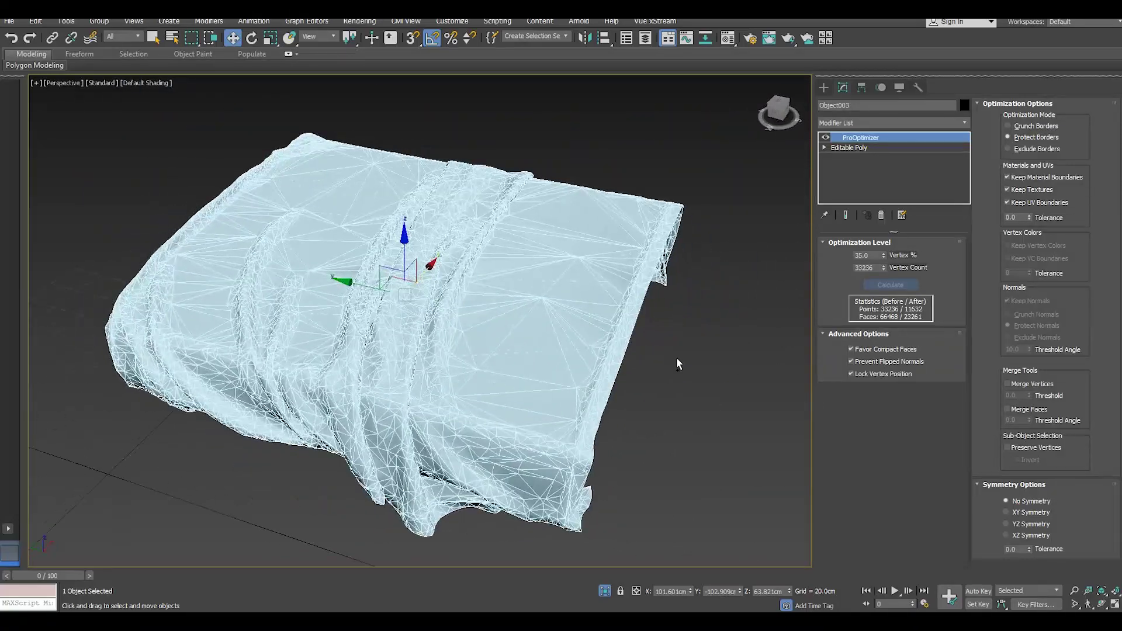
Step: Collapse the optimized cloth to an Editable Poly and save the scene
right_click(876, 148)
left_click(924, 251)
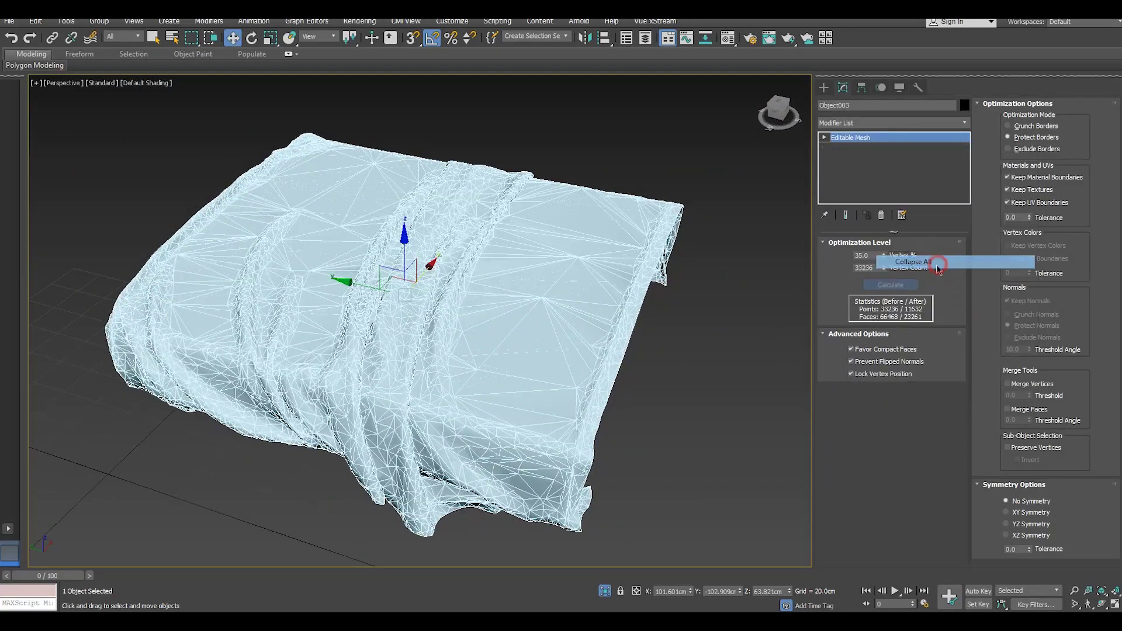
right_click(904, 194)
left_click(952, 282)
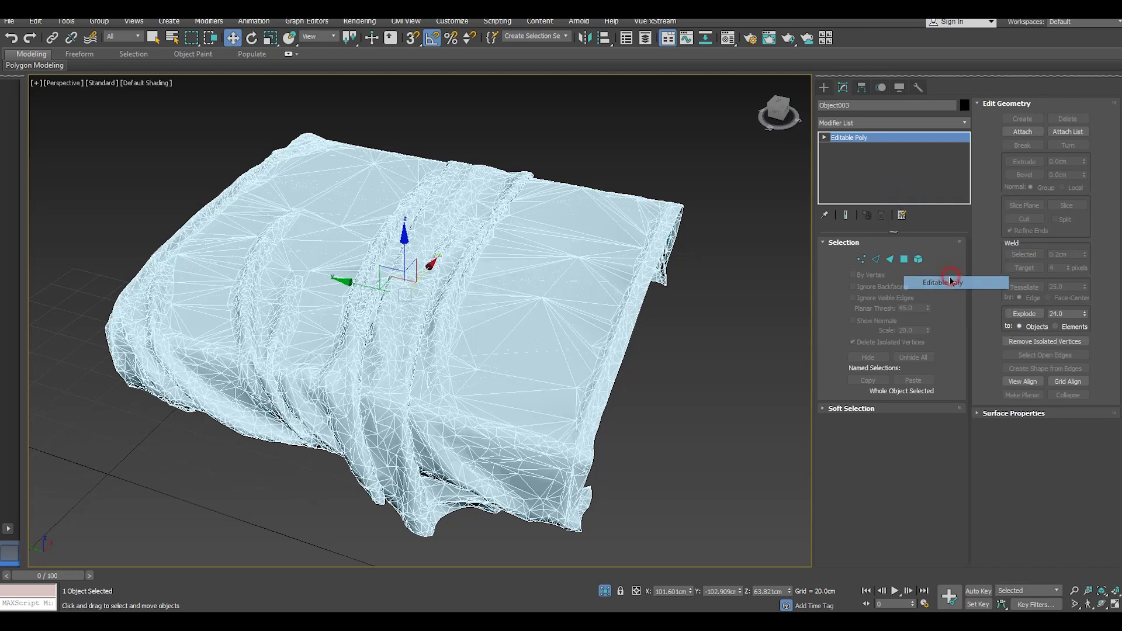
left_click(6, 22)
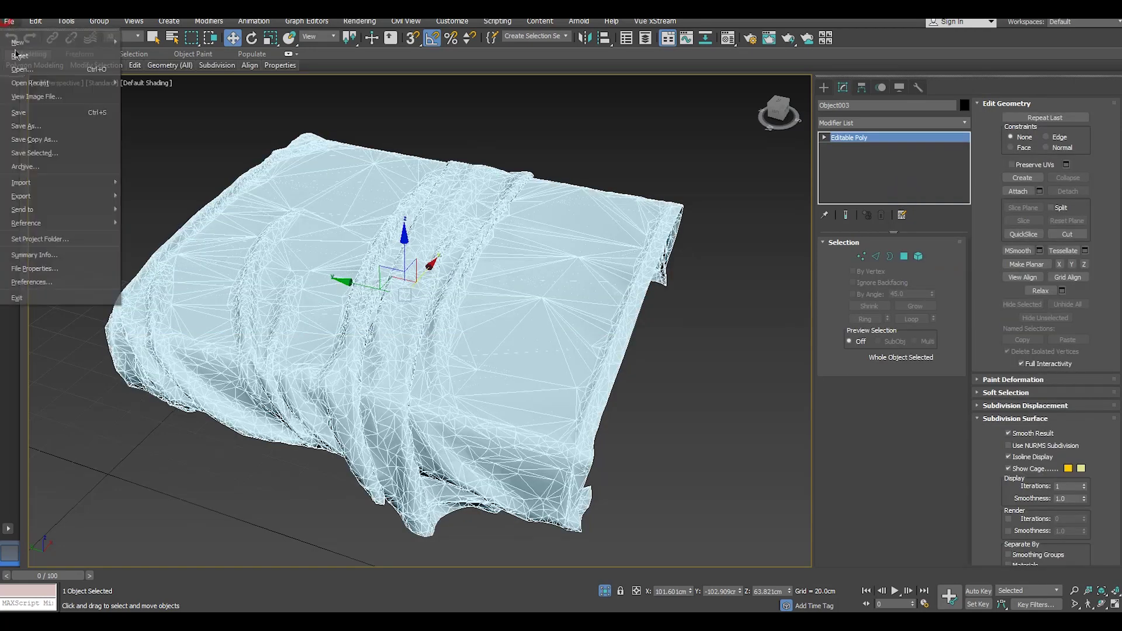
left_click(35, 120)
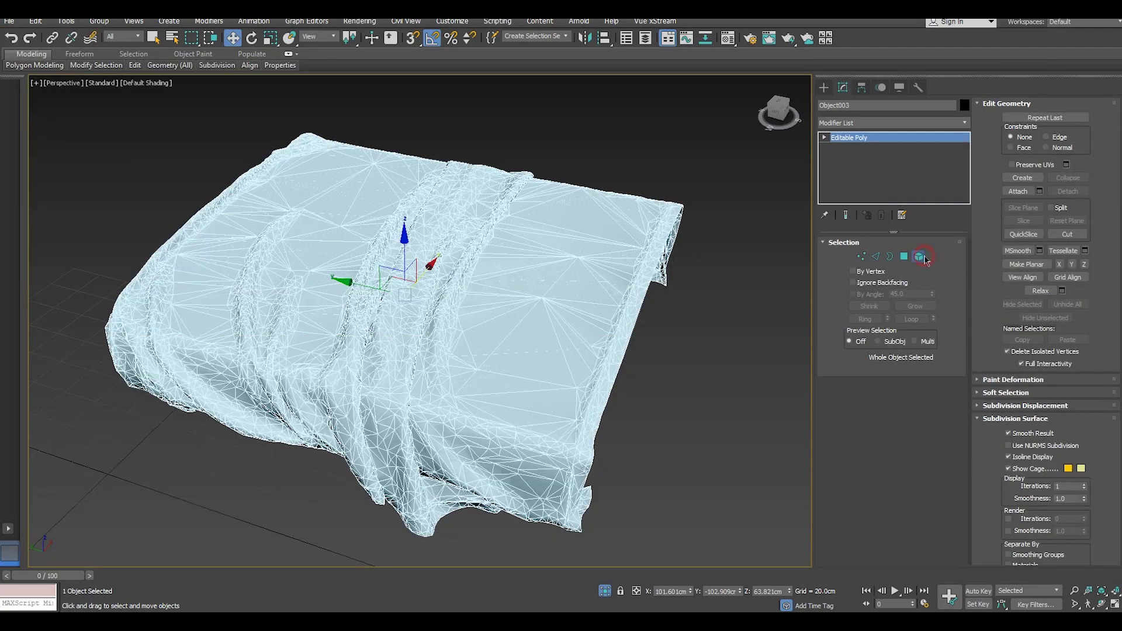
Step: Select all cloth elements, clear their smoothing groups, and exit sub-object level
left_click(919, 256)
left_click(564, 294)
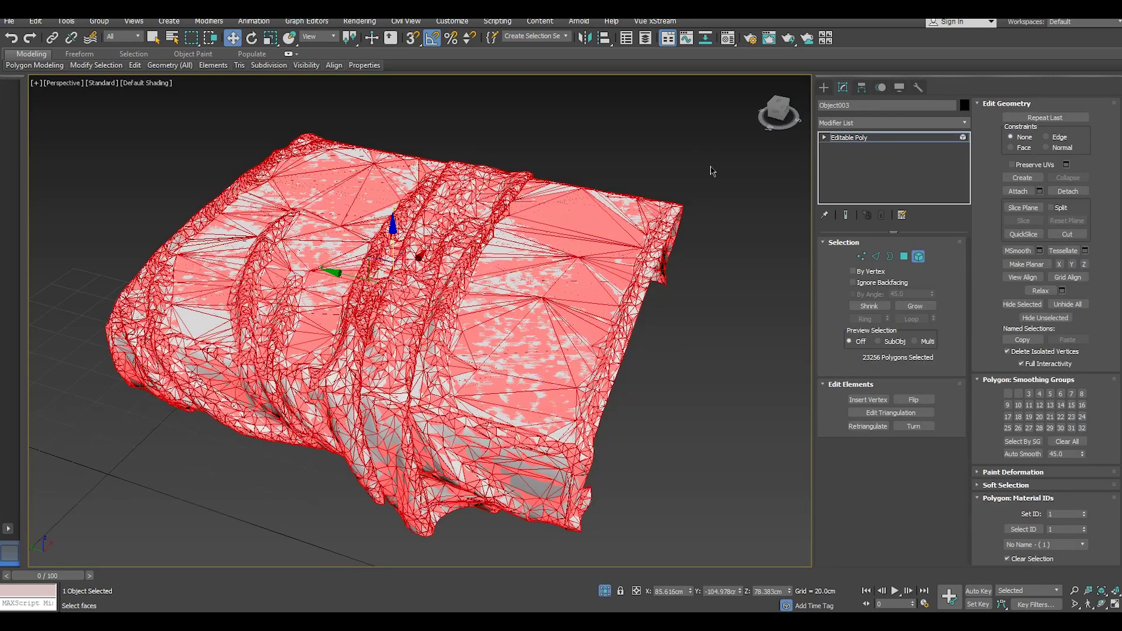
left_click_drag(712, 170, 105, 585)
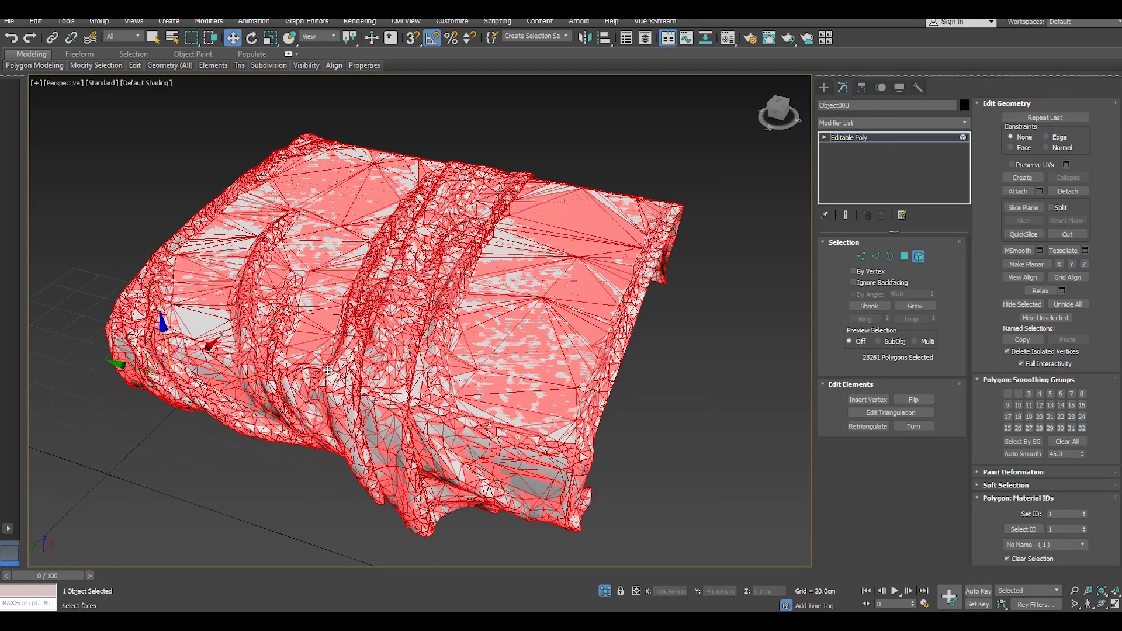
middle_click_drag(346, 375, 414, 361, "alt")
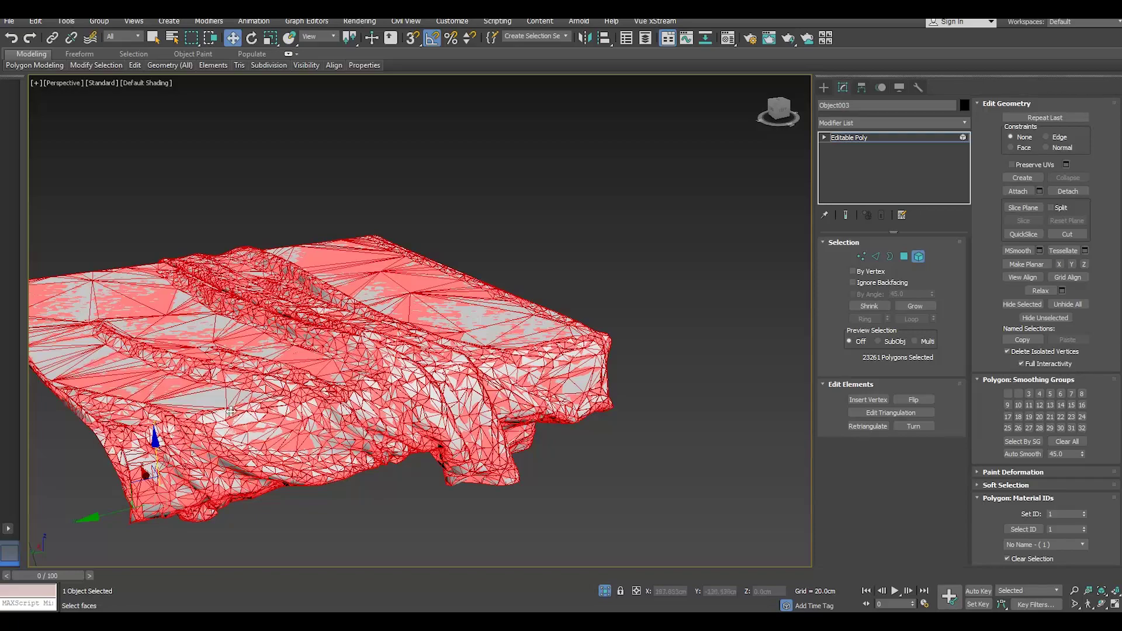
scroll(211, 417, "up", 3)
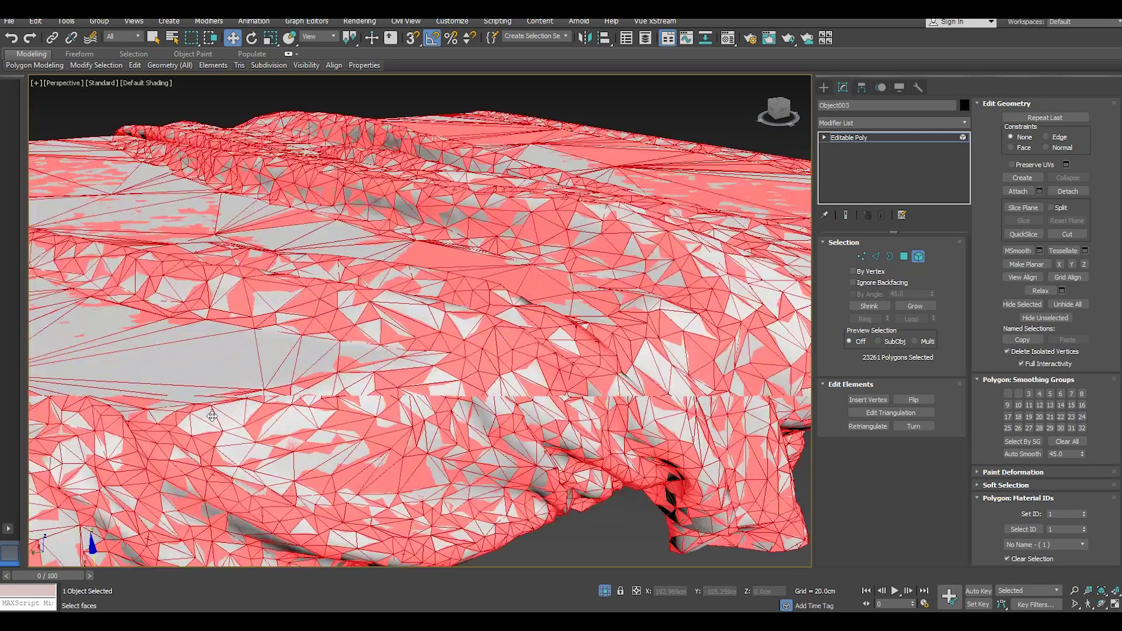
scroll(212, 416, "up", 2)
scroll(212, 416, "down", 2)
scroll(307, 401, "down", 4)
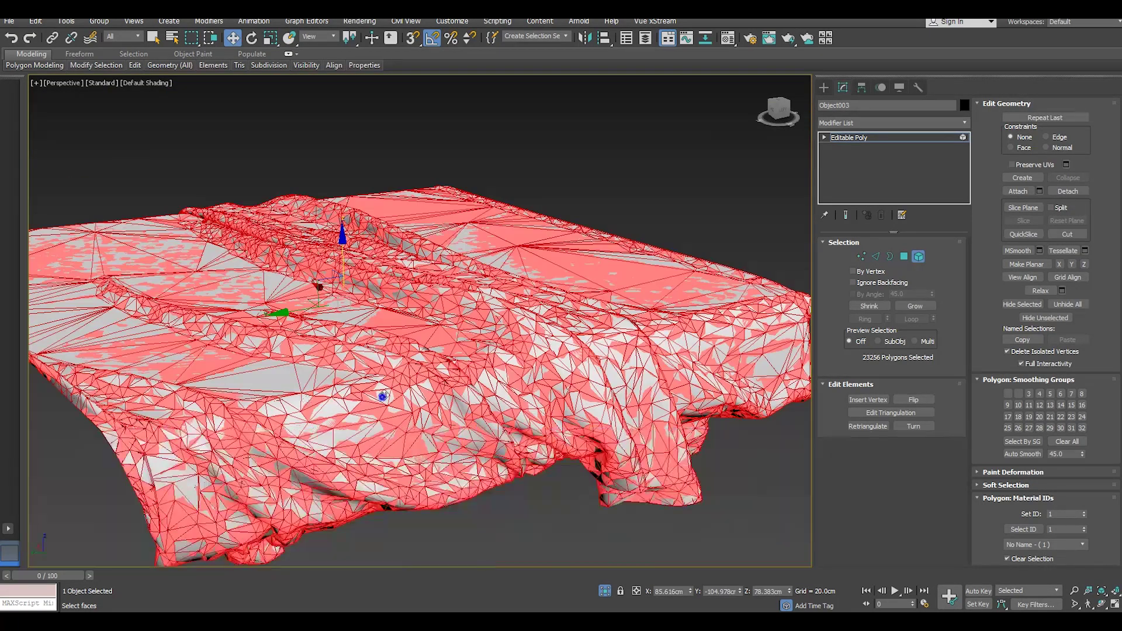
middle_click_drag(384, 396, 425, 364, "alt")
key("shift+z")
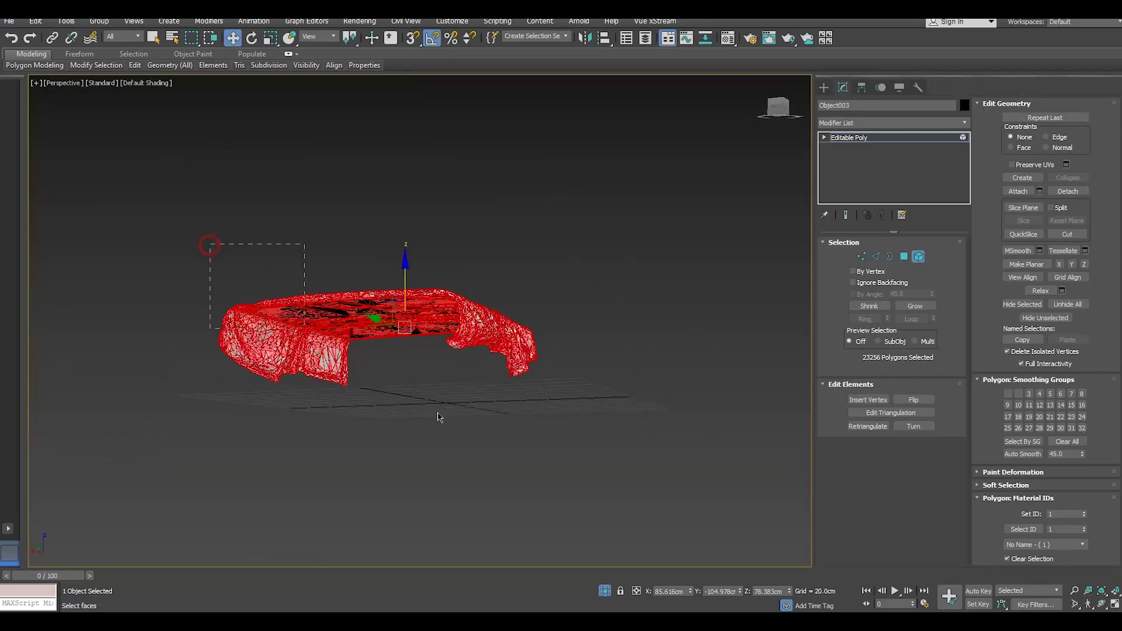
middle_click_drag(600, 397, 491, 432, "alt")
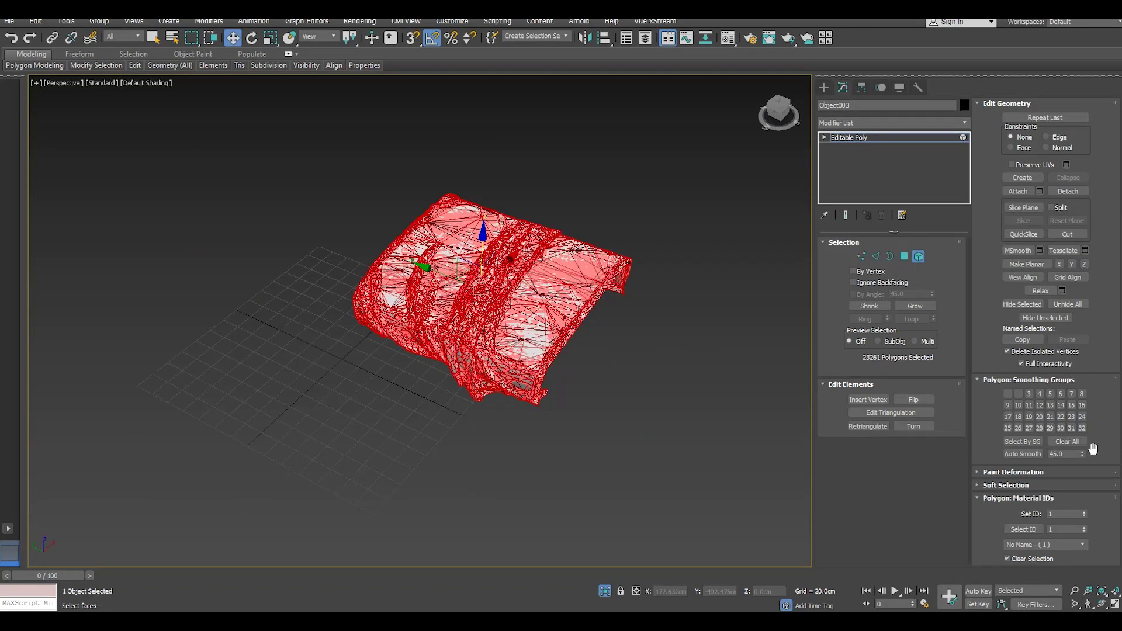
left_click(1067, 441)
left_click(913, 139)
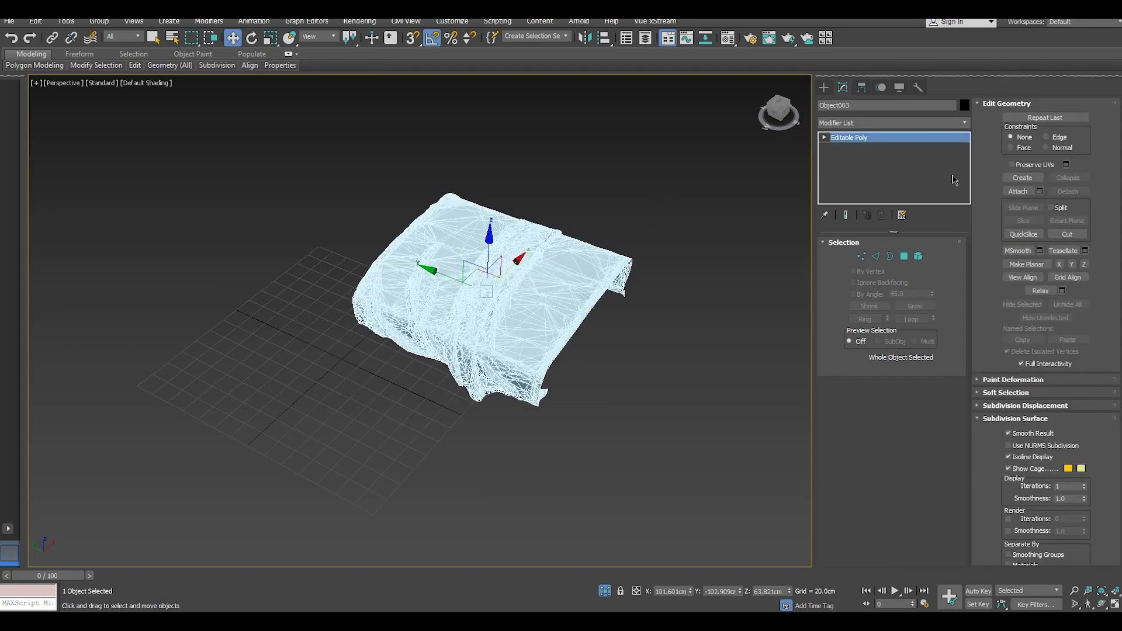
Step: Add an Unwrap UVW modifier to the cloth and open its UV editor
left_click(965, 129)
scroll(895, 468, "down", 5)
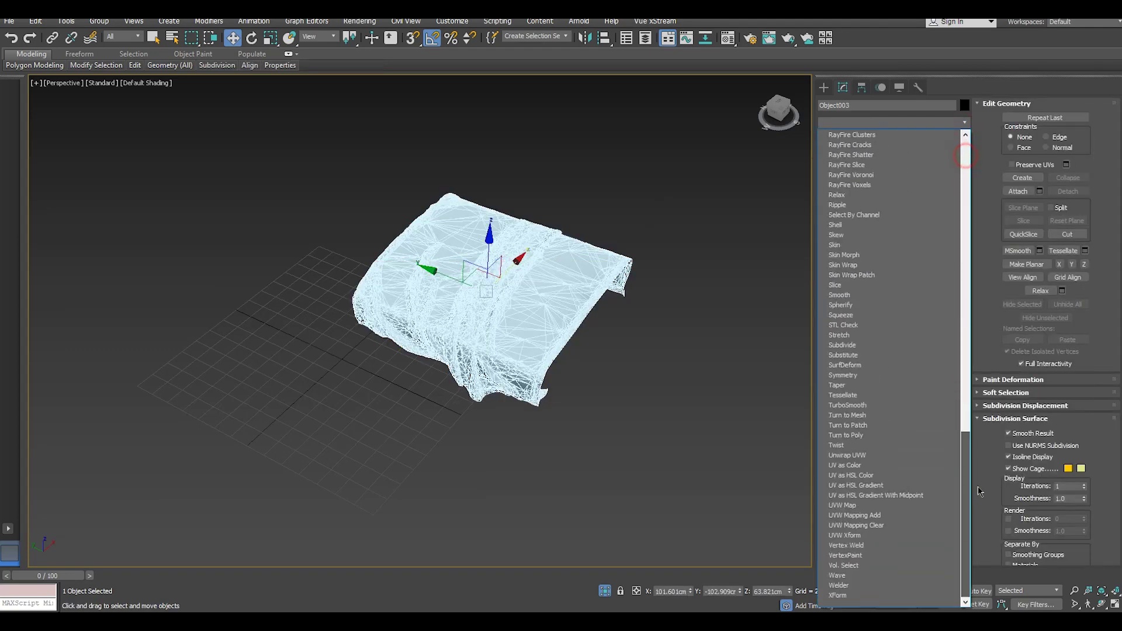
left_click(891, 458)
left_click(893, 489)
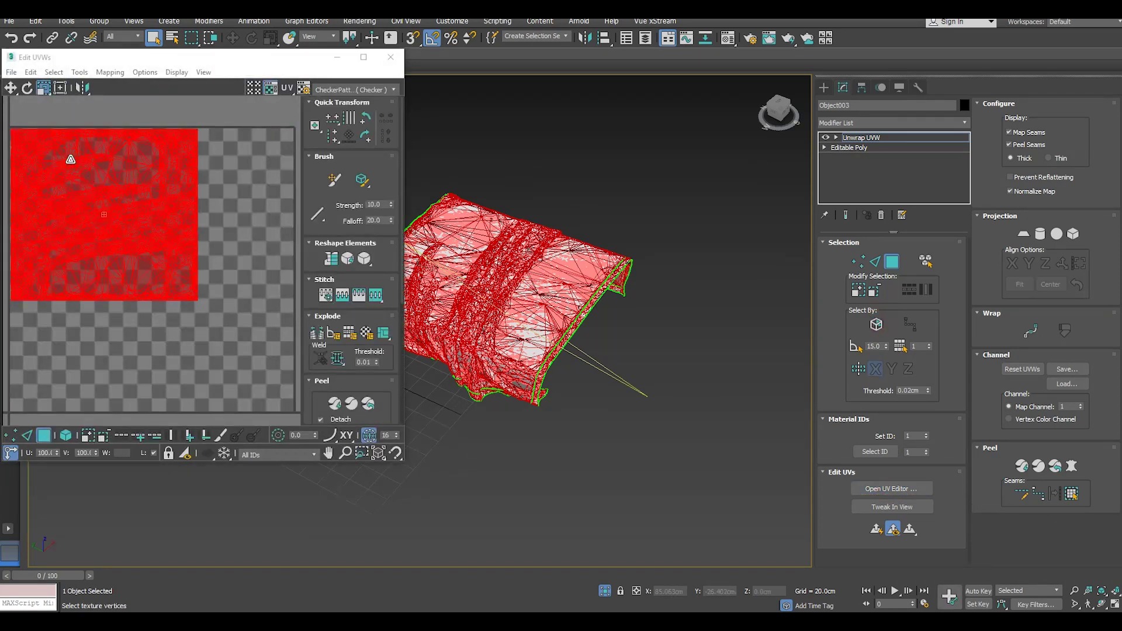
Step: Pack and normalize all the cloth's UV clusters into the texture square
left_click(126, 263)
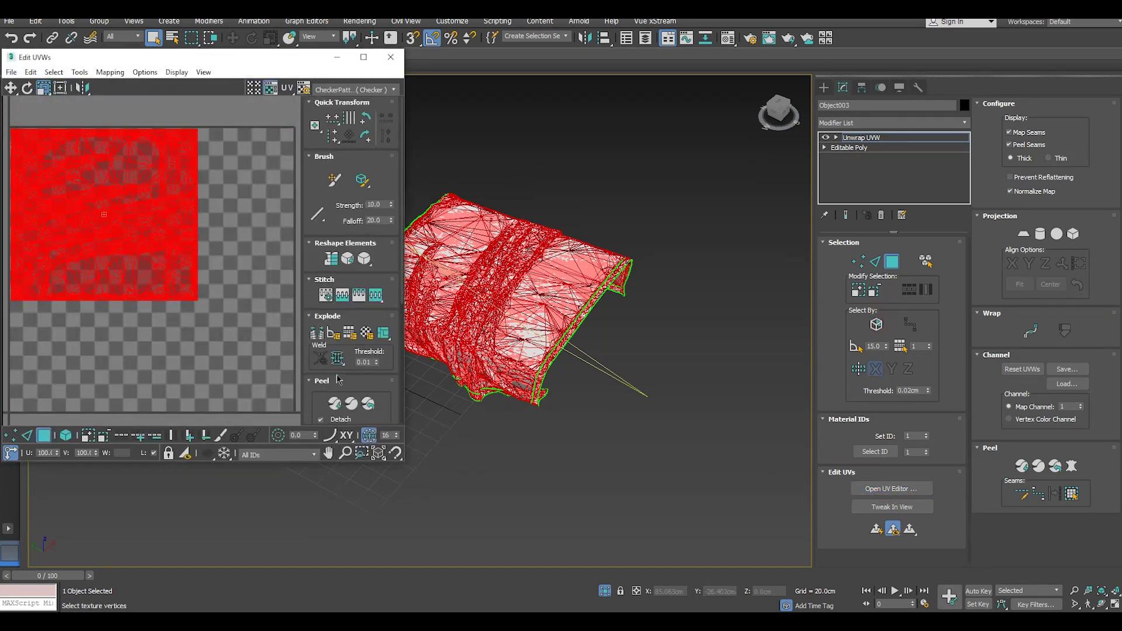
scroll(337, 375, "down", 2)
scroll(331, 386, "down", 1)
scroll(319, 396, "down", 2)
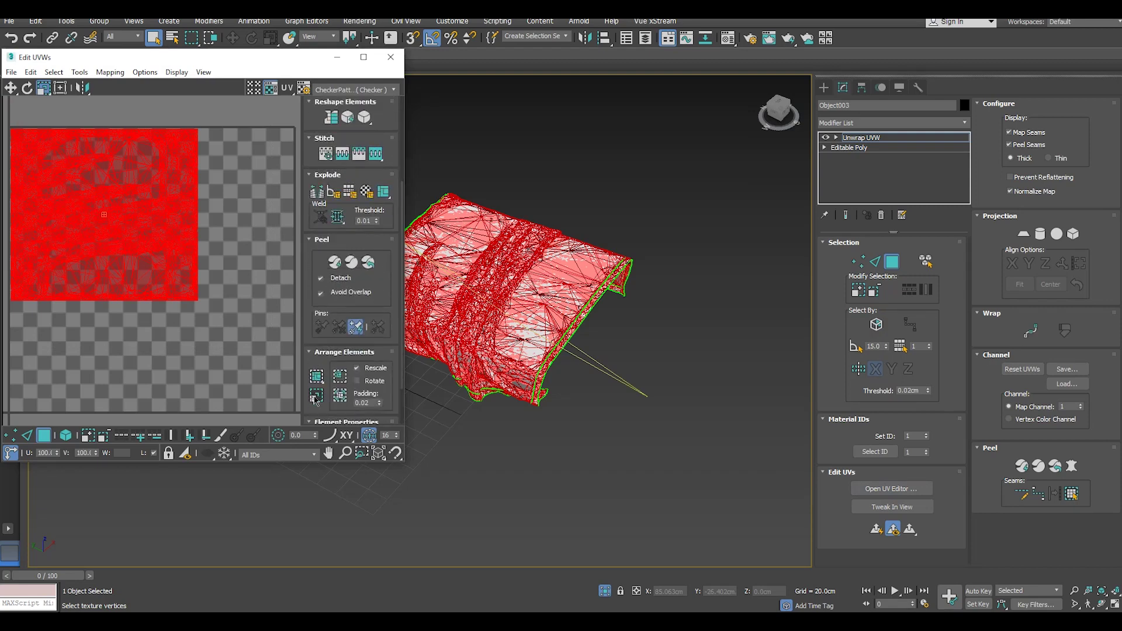
left_click(314, 379)
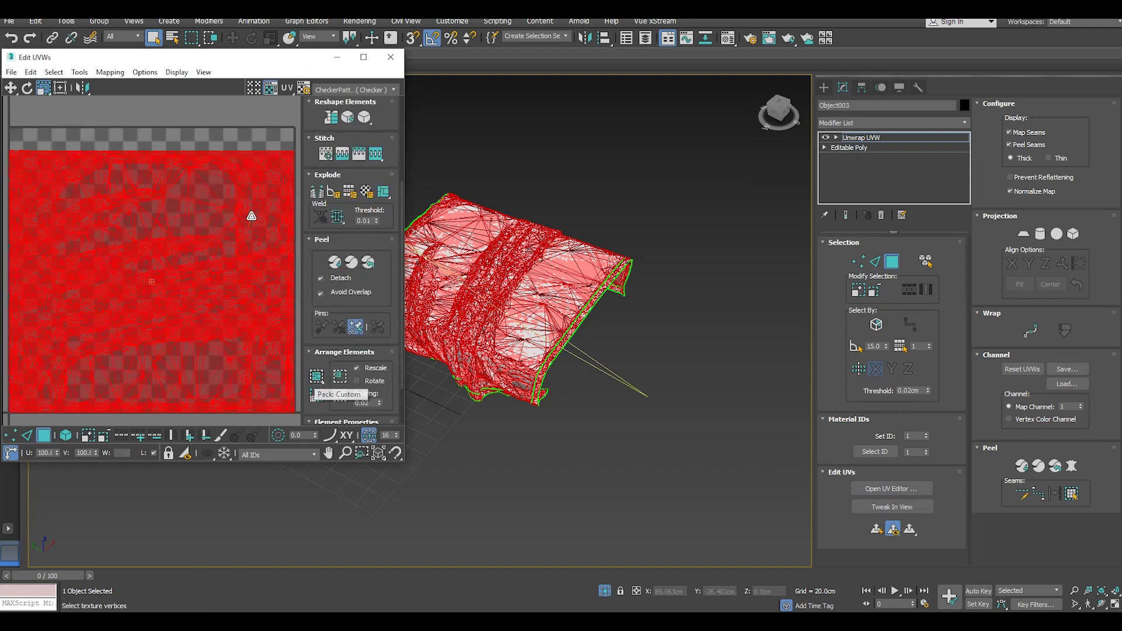
Step: Select the UV island by element and toggle the labelled and plain checker backgrounds
left_click(220, 119)
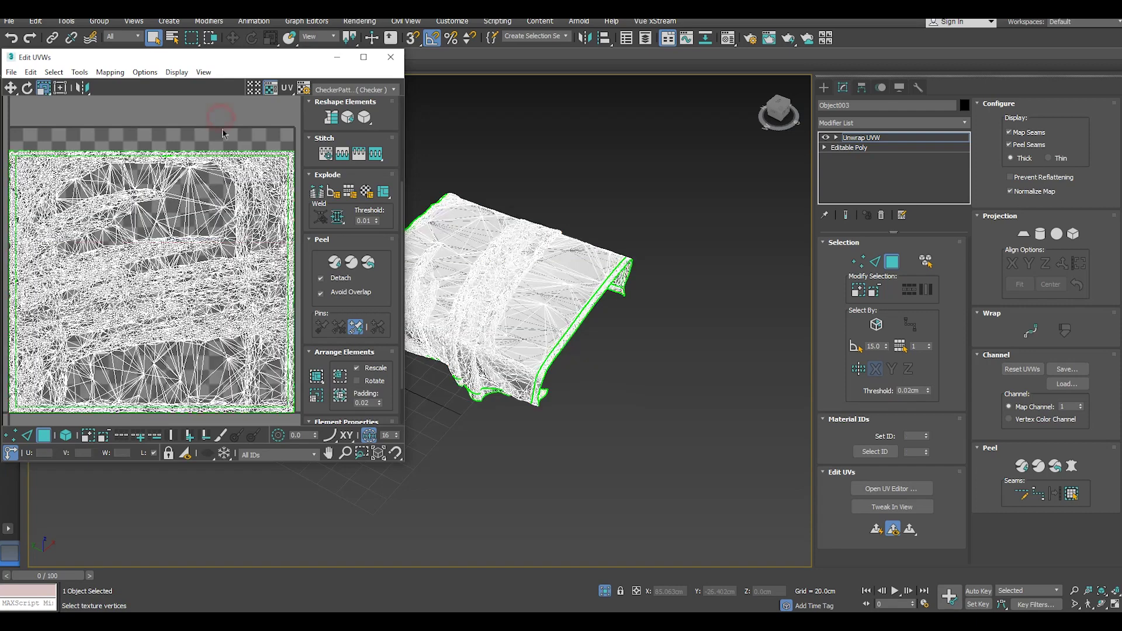
scroll(279, 283, "down", 2)
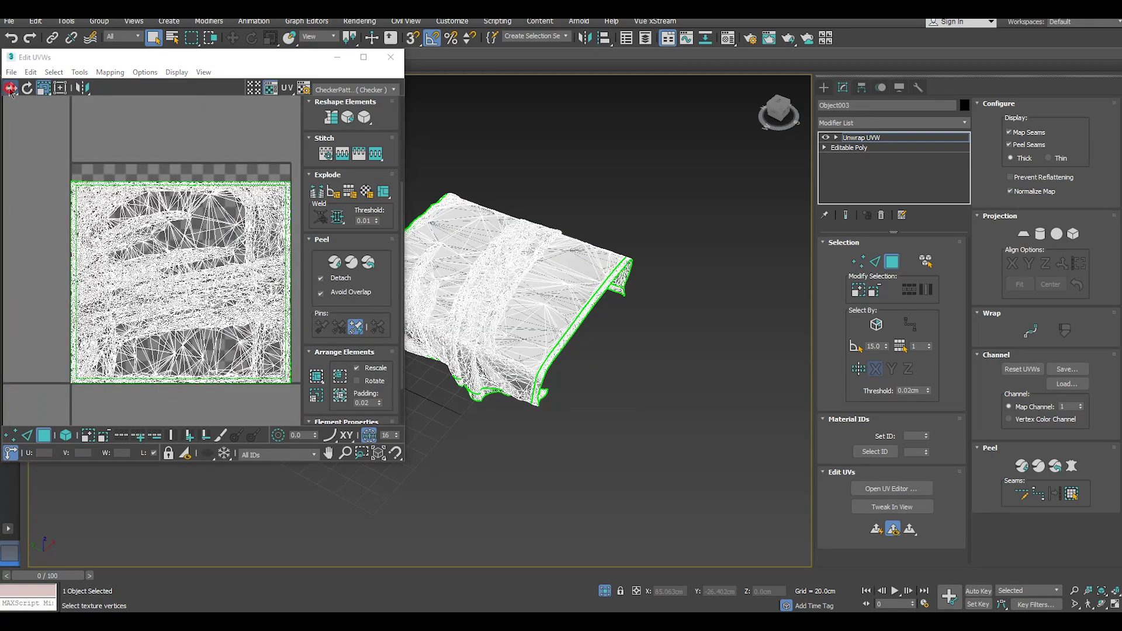
left_click(10, 88)
left_click(65, 436)
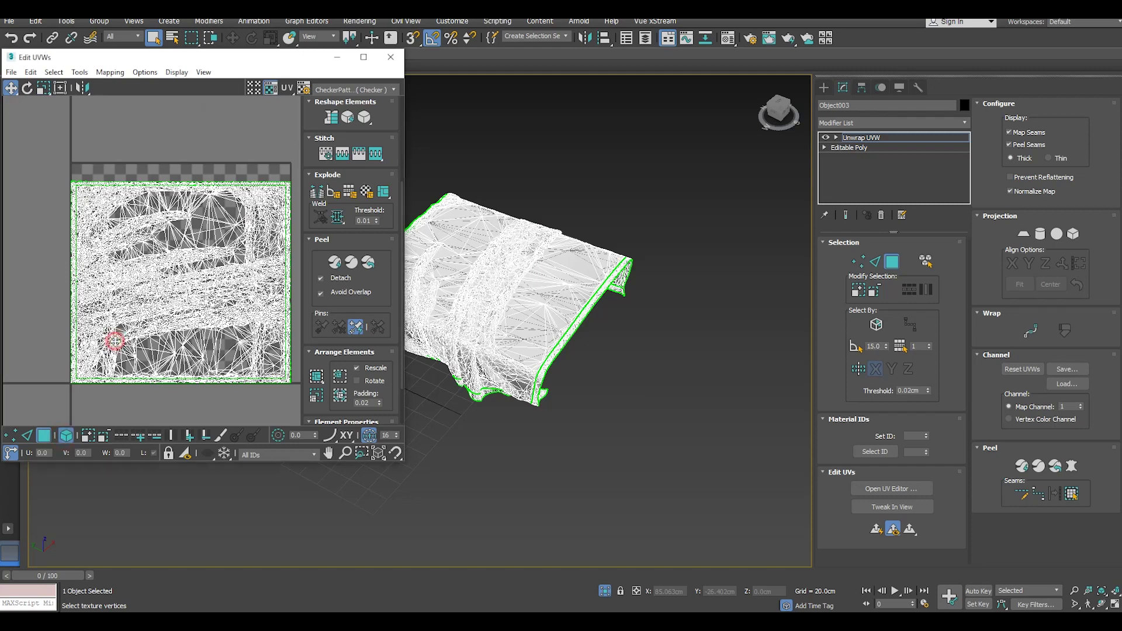
left_click(114, 341)
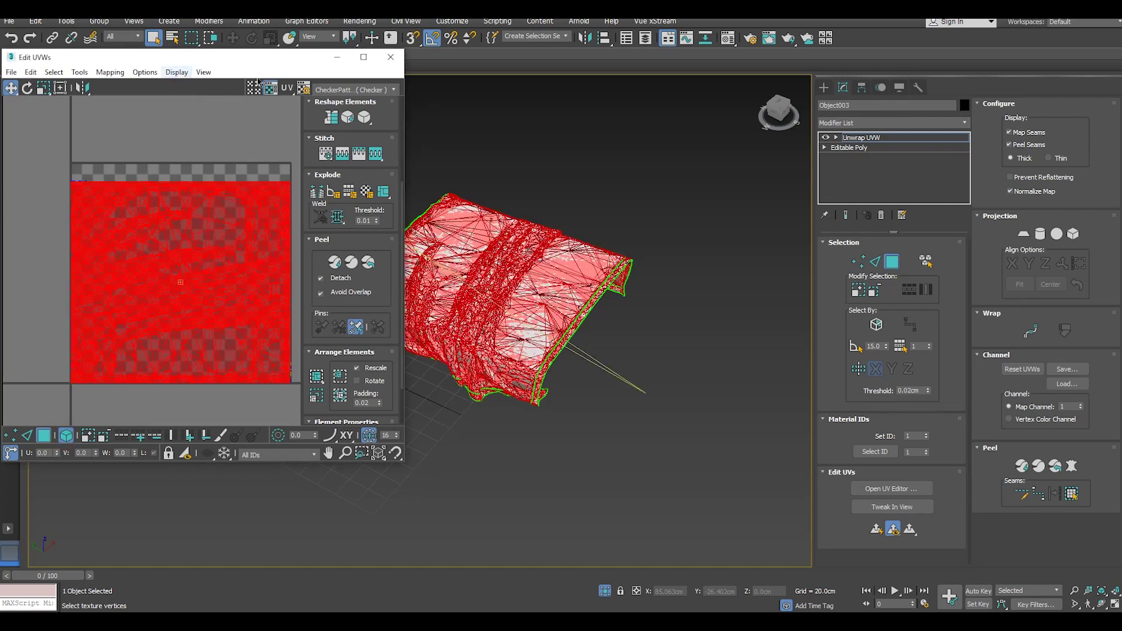
left_click(342, 90)
left_click(331, 90)
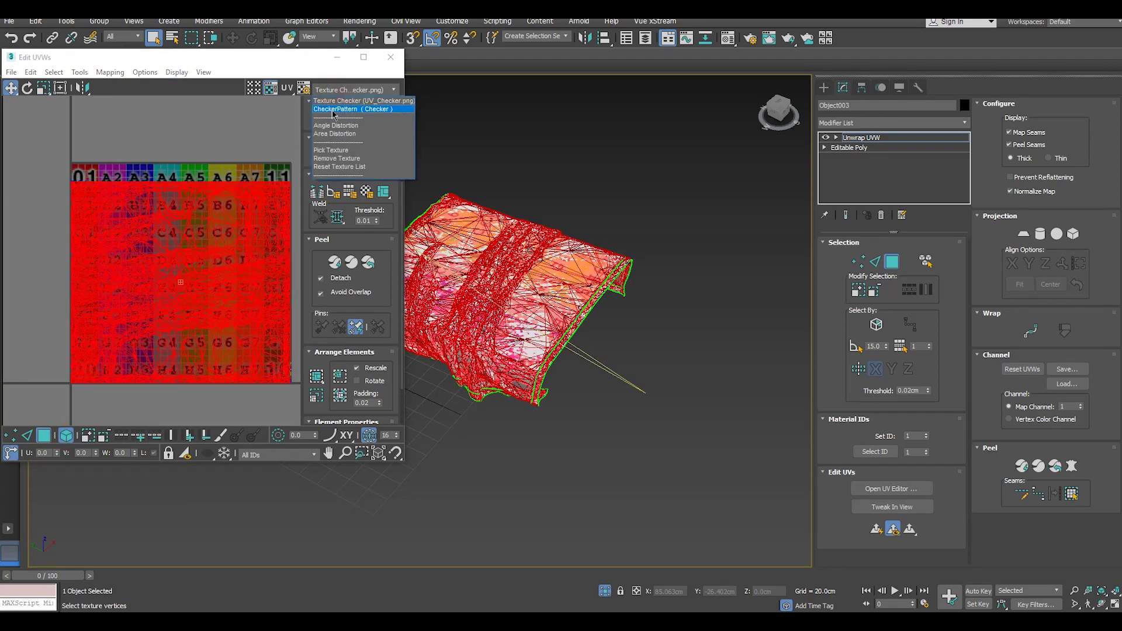
left_click(263, 107)
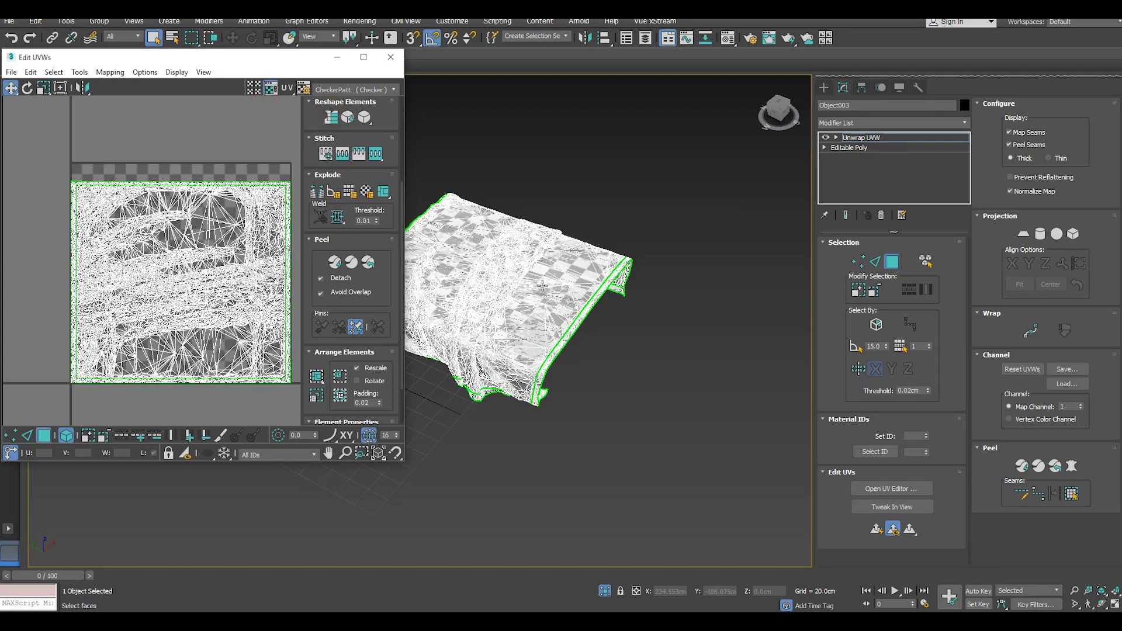
Step: Orbit around the cloth to inspect it, then close the UV editor
scroll(539, 288, "up", 3)
scroll(539, 289, "up", 4)
right_click(554, 300)
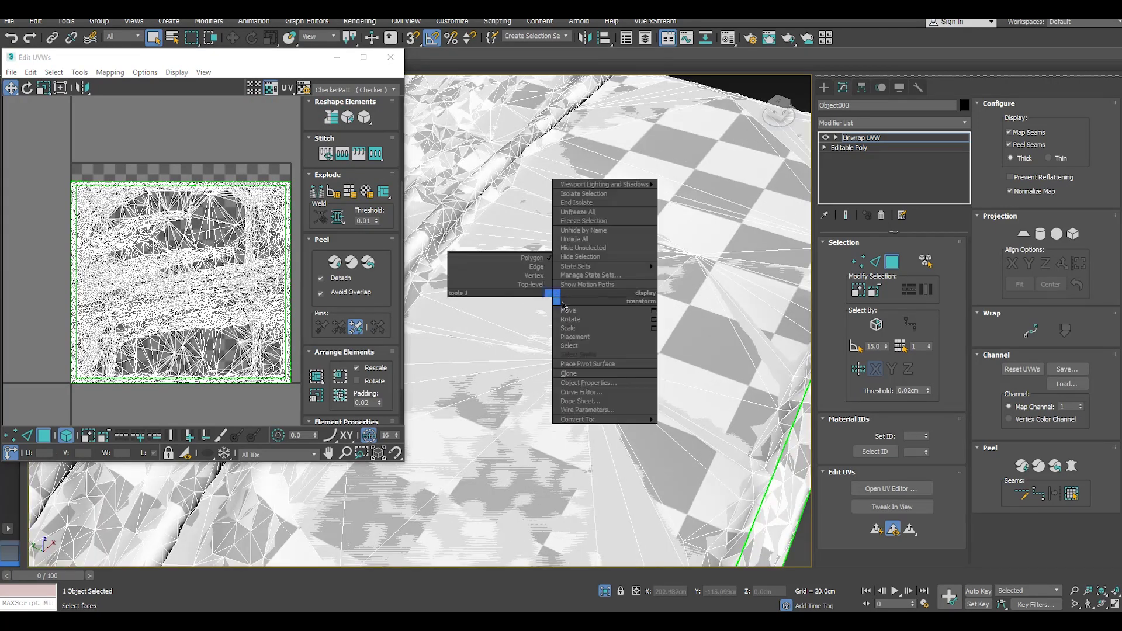
middle_click_drag(564, 335, 631, 228, "alt")
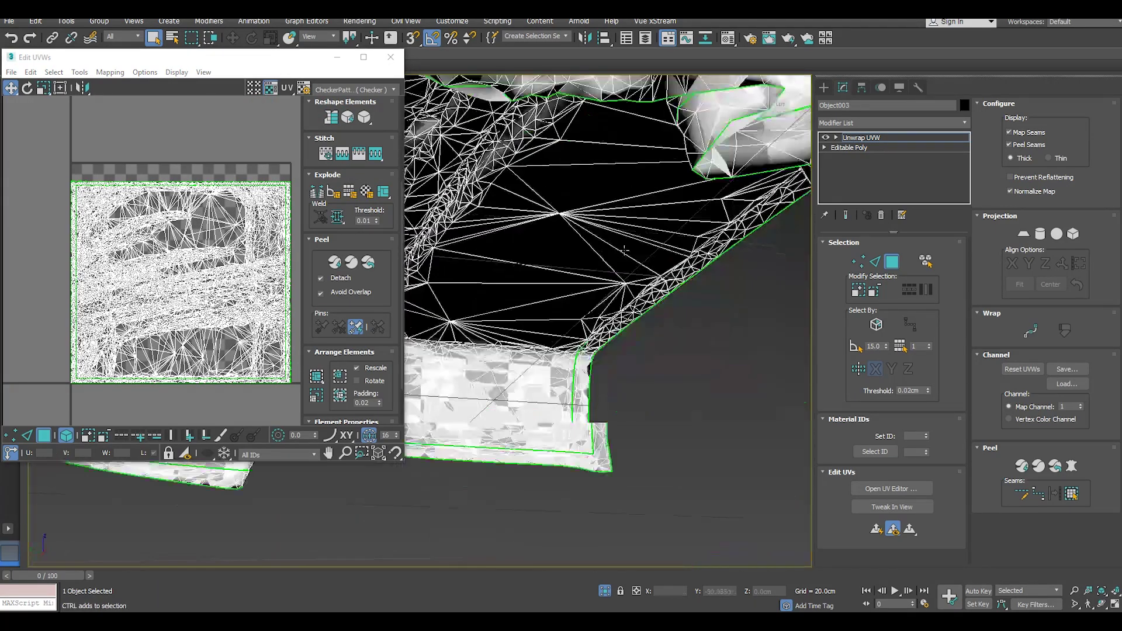
scroll(631, 228, "down", 5)
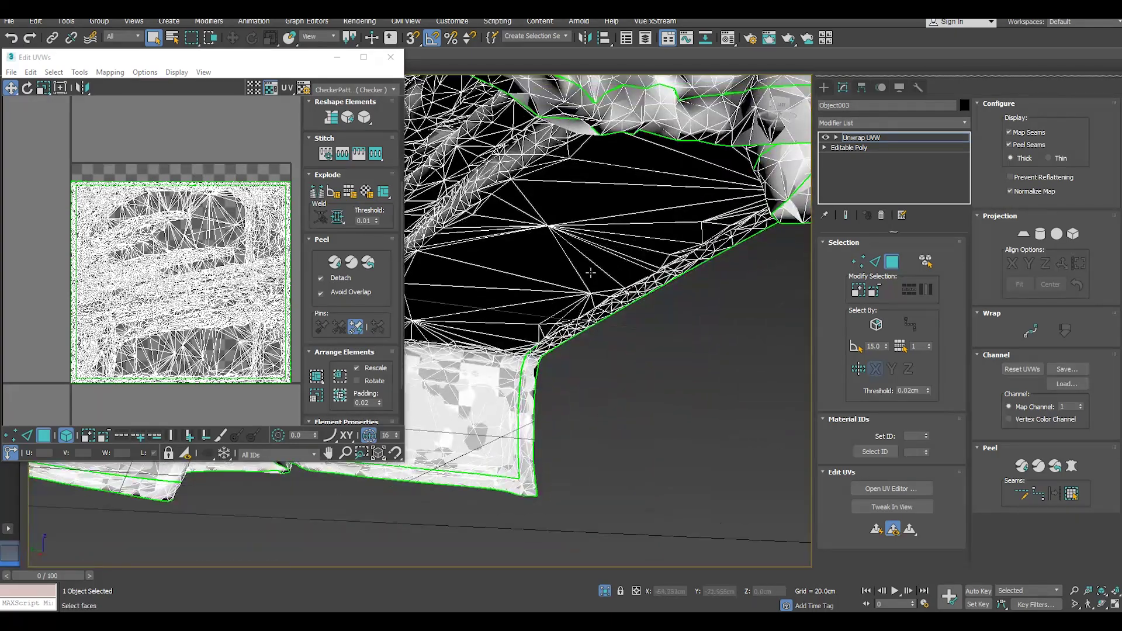
mouse_move(580, 292)
middle_mouse_down("alt")
mouse_move(599, 264)
mouse_move(590, 310)
middle_mouse_up("alt")
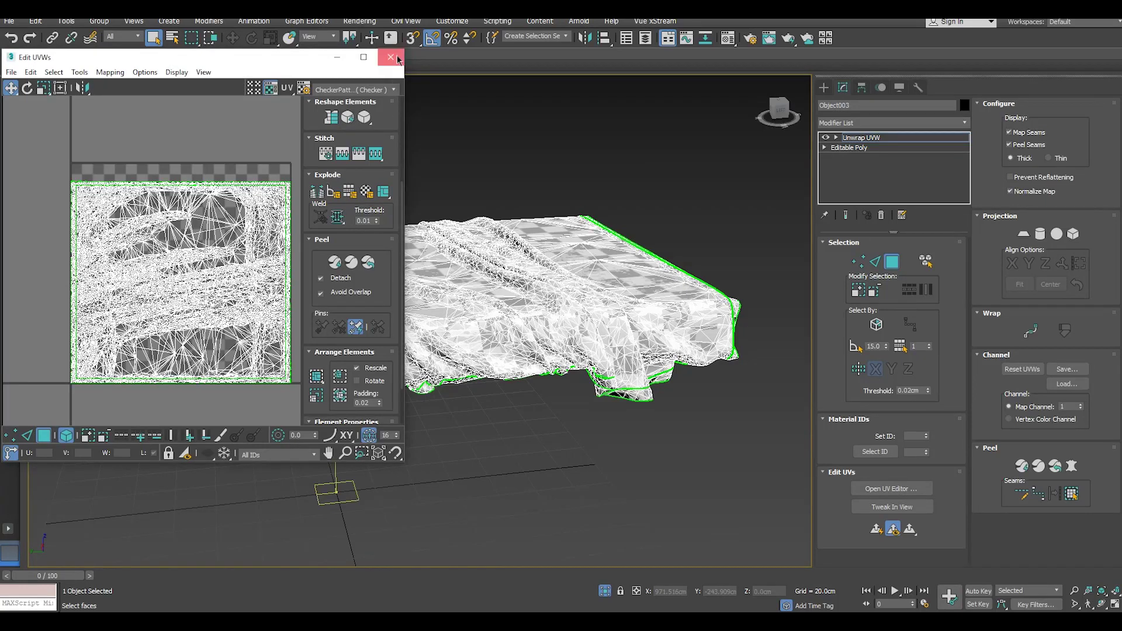
left_click(398, 57)
Step: Collapse the Unwrap UVW into the cloth's Editable Poly
left_click(846, 139)
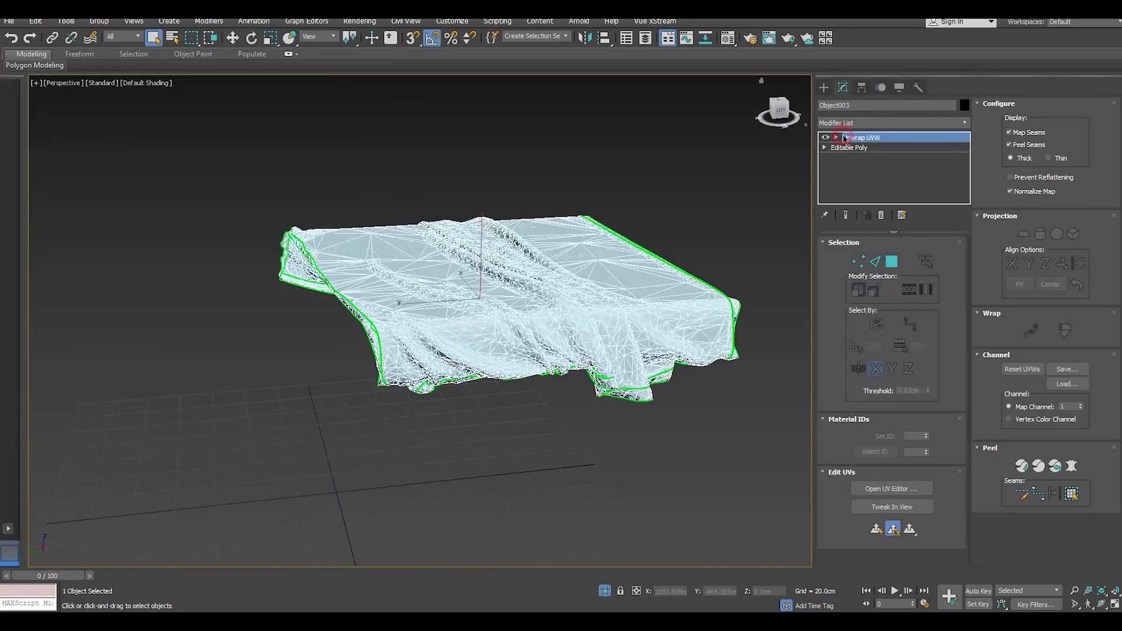
left_click(233, 38)
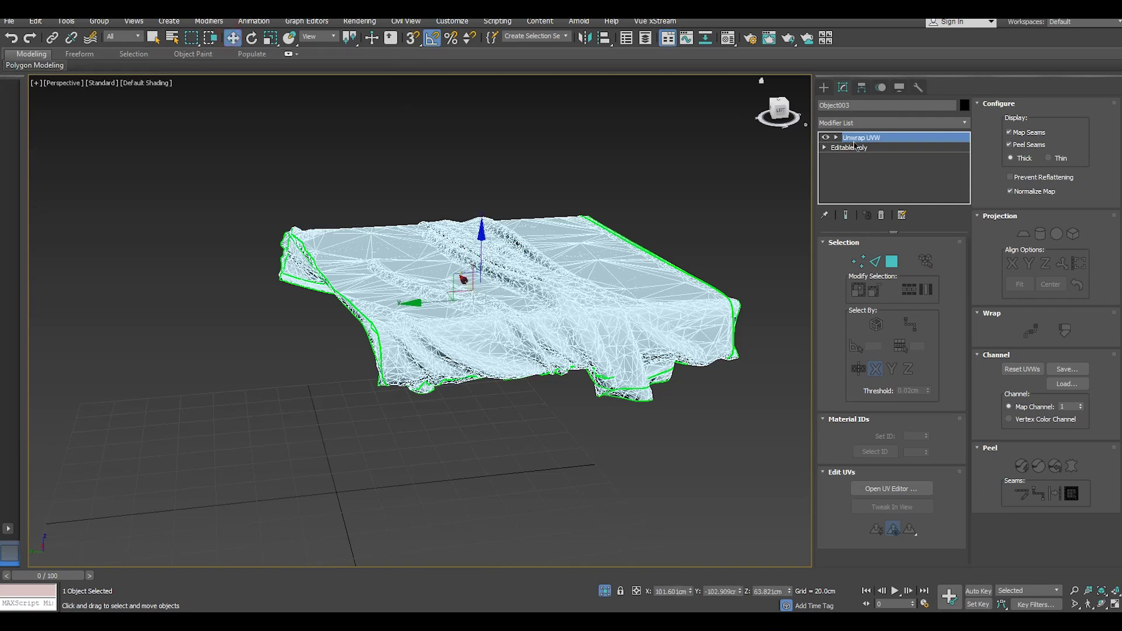
right_click(855, 141)
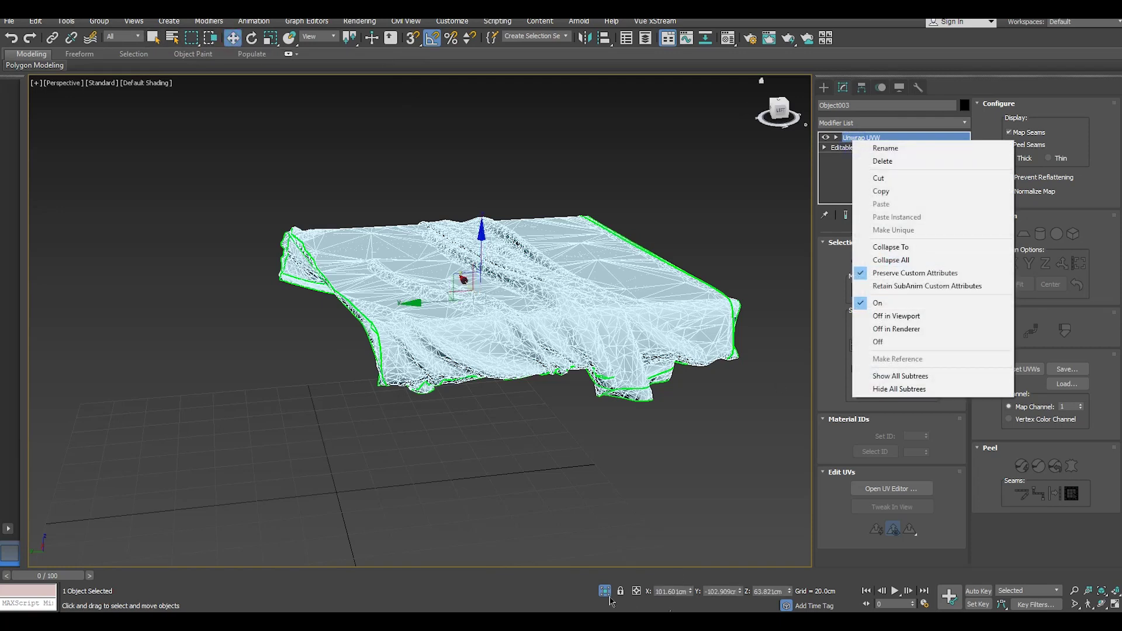
left_click(923, 259)
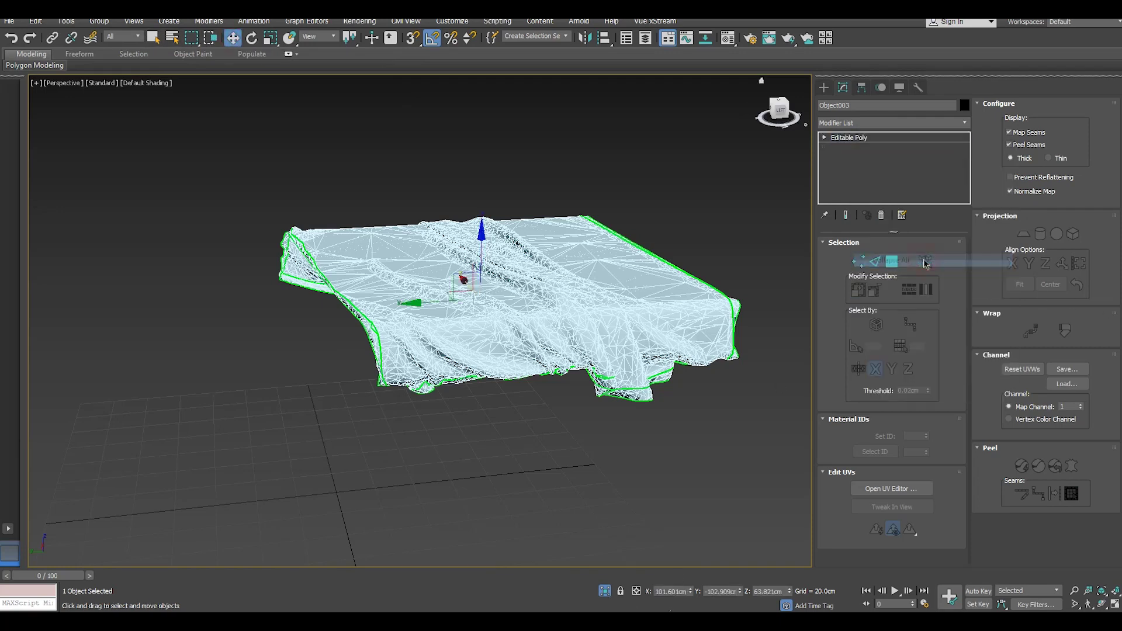
Step: Test-move the cloth element, undo it, and end isolation to show the whole bed
left_click(918, 258)
left_click(474, 263)
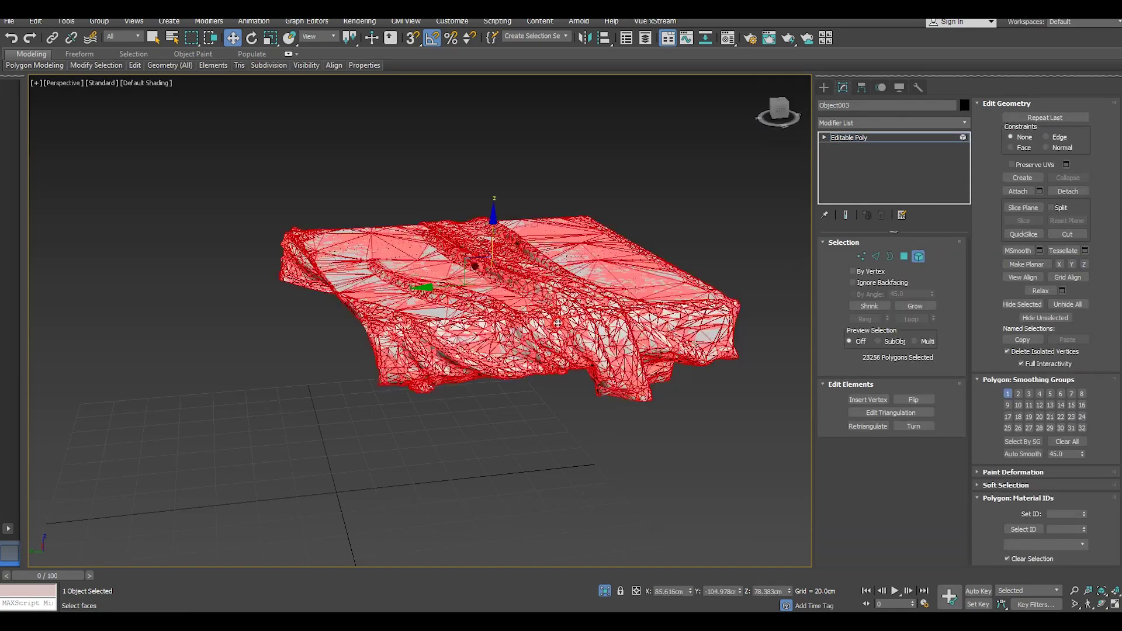
left_click_drag(474, 263, 650, 282)
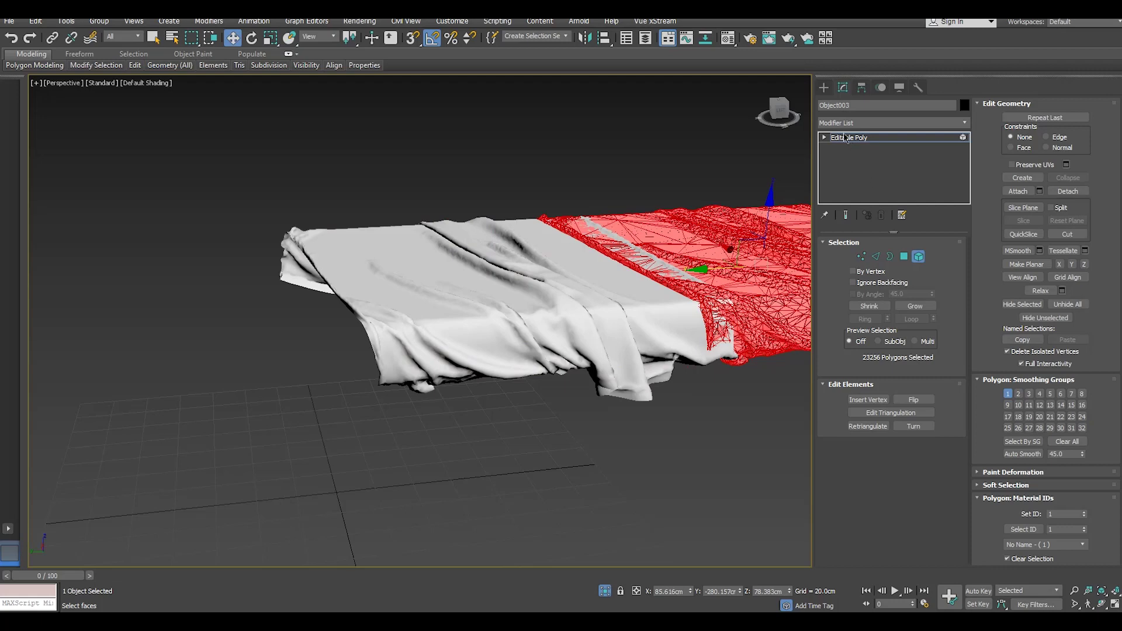
left_click(9, 38)
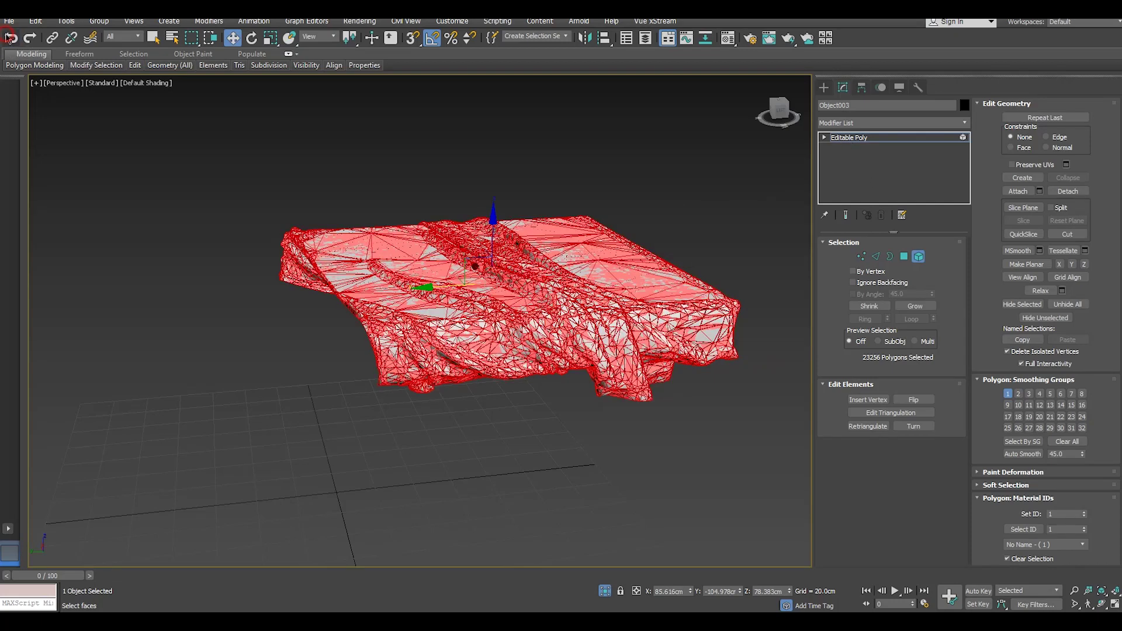
left_click(605, 591)
scroll(409, 412, "down", 5)
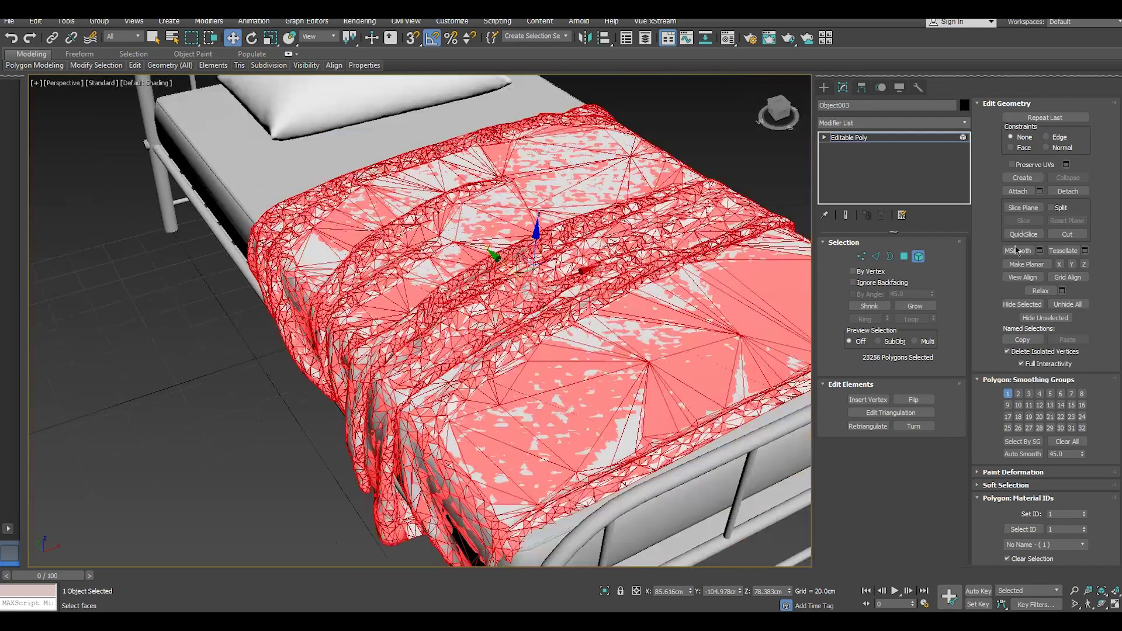
left_click(860, 138)
Step: Add a new Unwrap UVW to the cloth, then select the denser cloth Object002
left_click(965, 122)
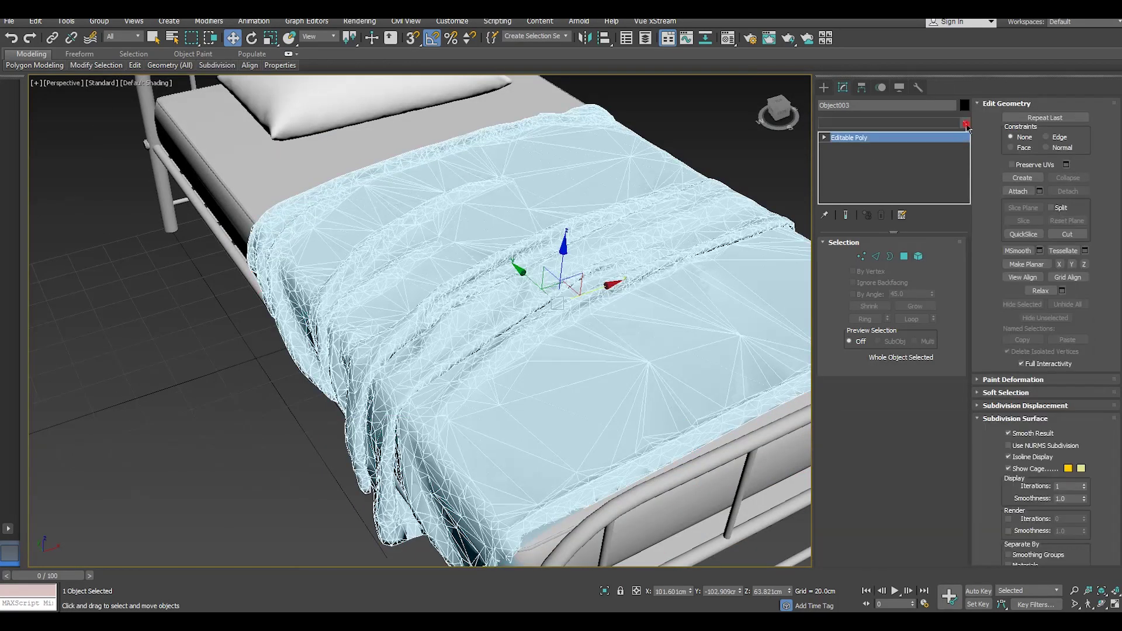
left_click_drag(967, 147, 968, 444)
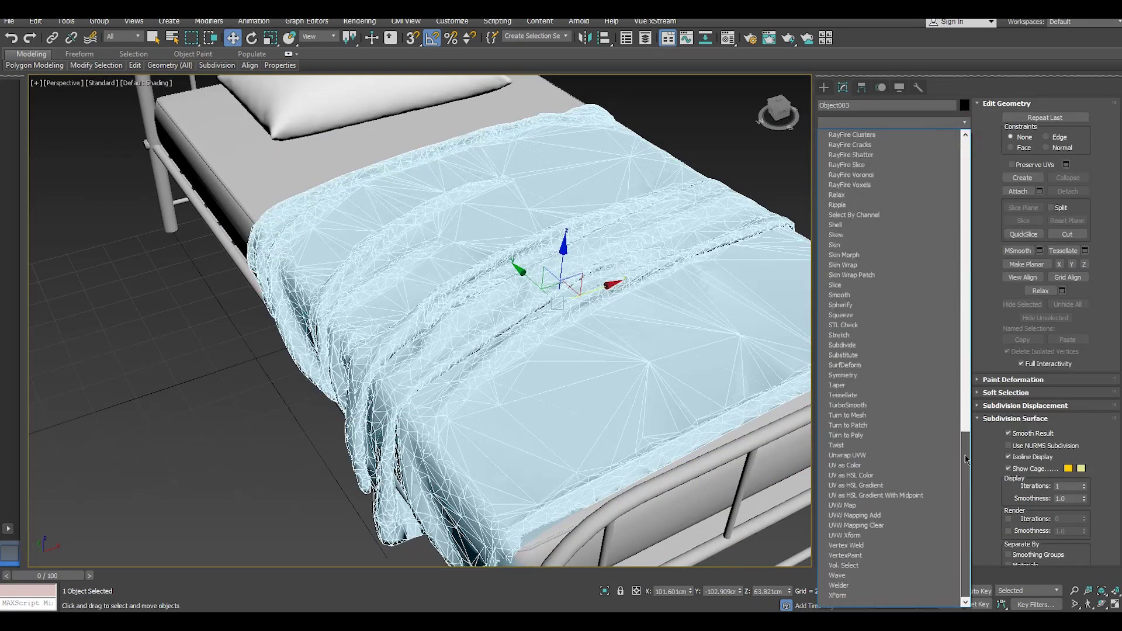
left_click(885, 462)
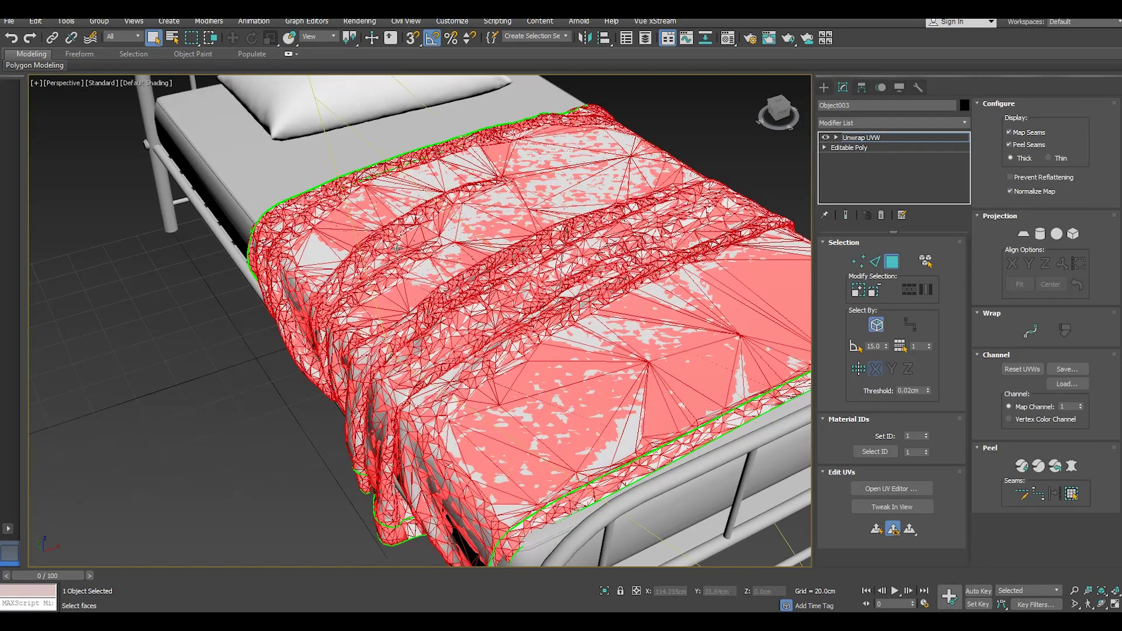
left_click(310, 257)
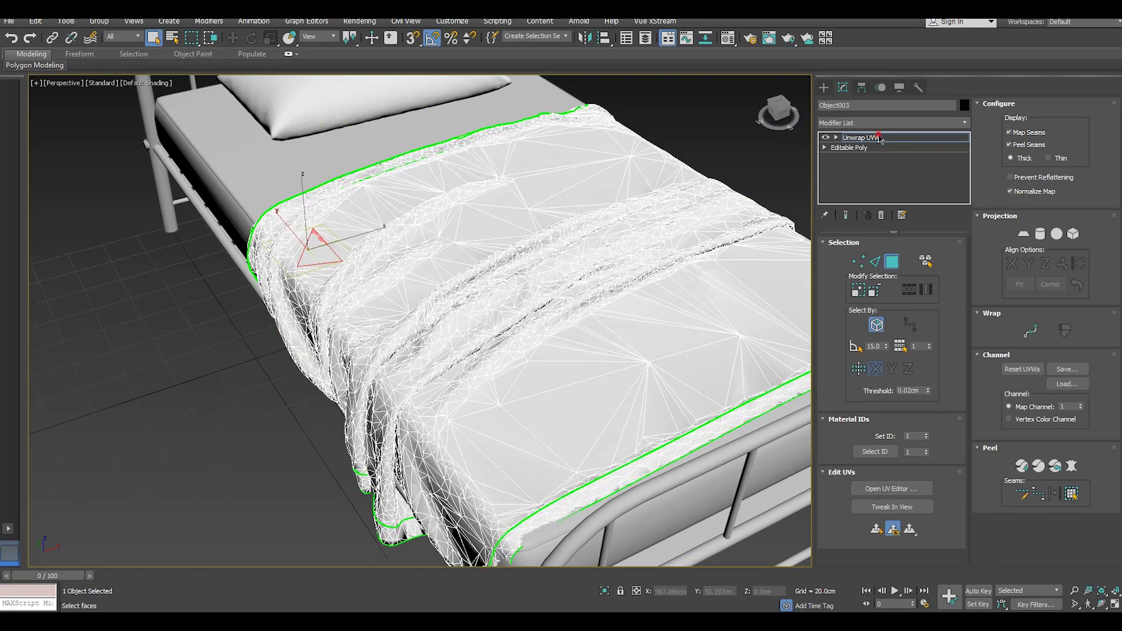
left_click(320, 255)
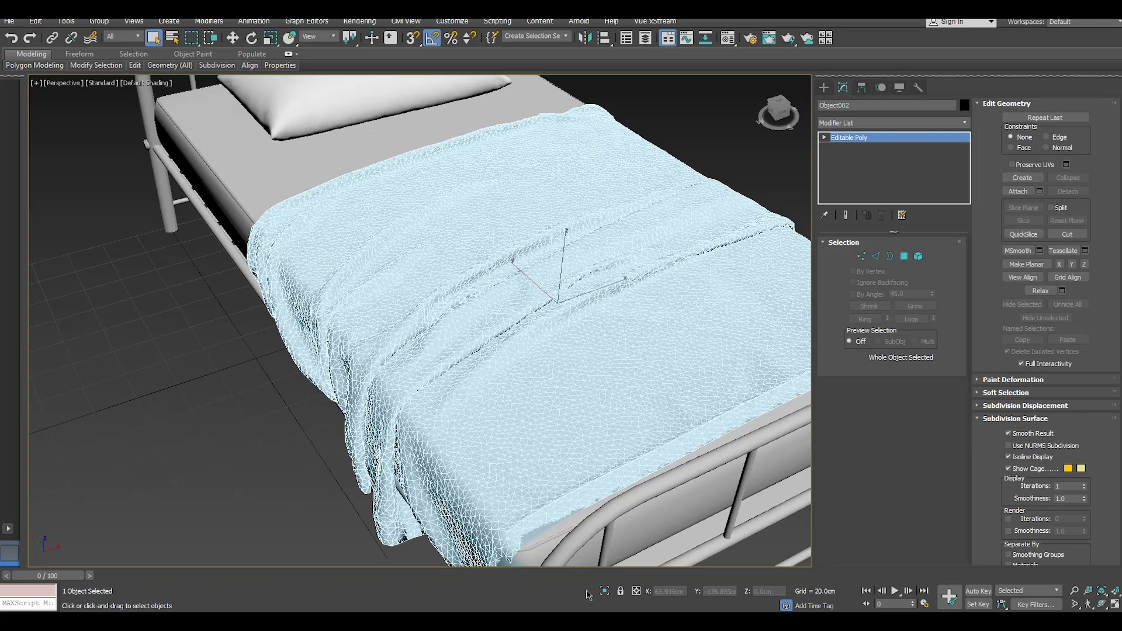
Step: Isolate Object002 and add a TurboSmooth modifier to it
left_click(603, 592)
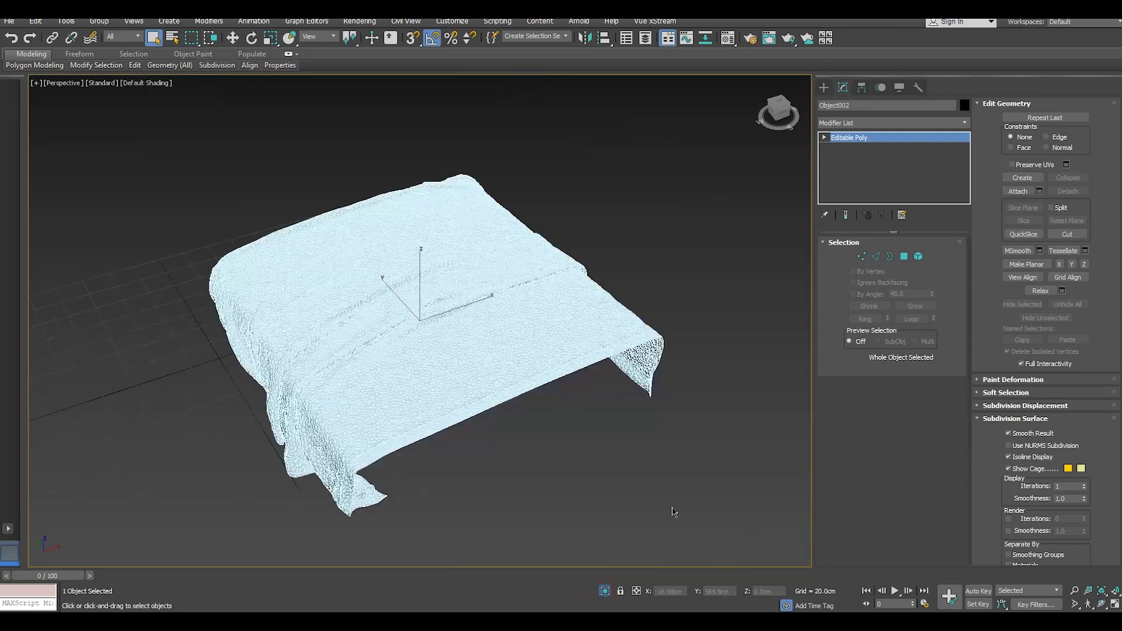
left_click(968, 126)
scroll(848, 380, "down", 10)
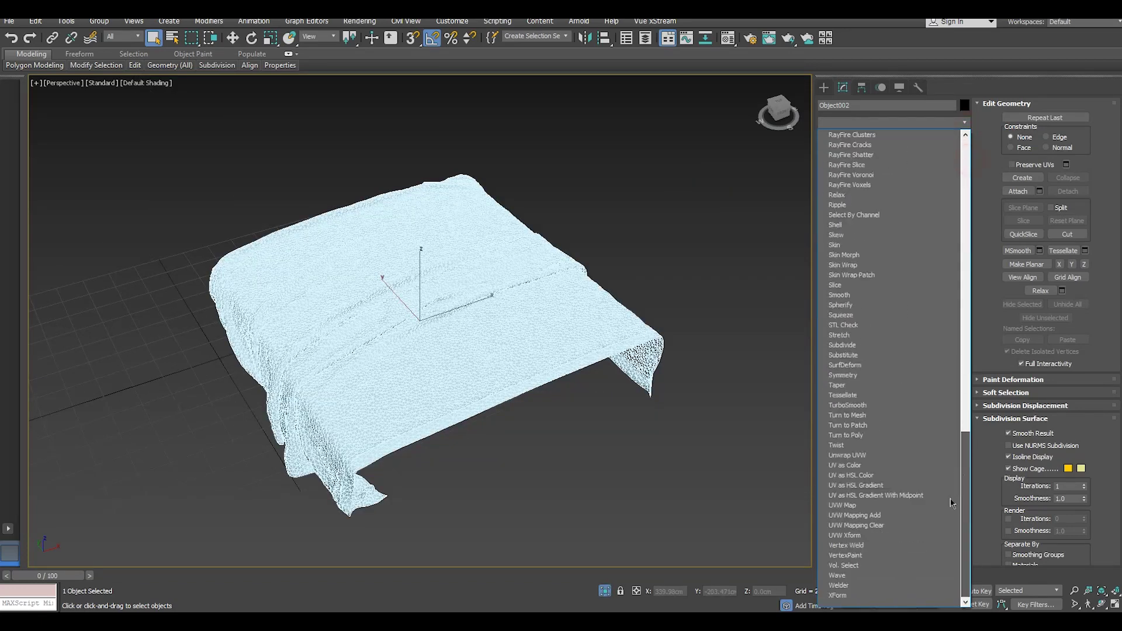
left_click(842, 405)
left_click(609, 513)
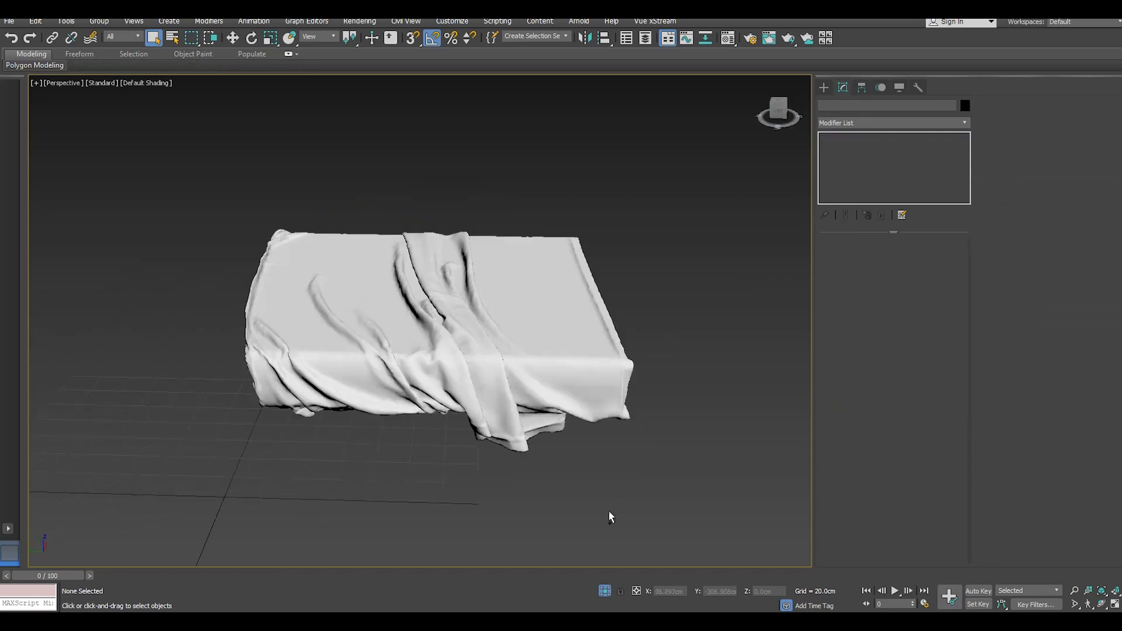
Step: End isolation, then select the pillow Object001 and isolate it
left_click(603, 590)
left_click(525, 398)
scroll(525, 399, "down", 5)
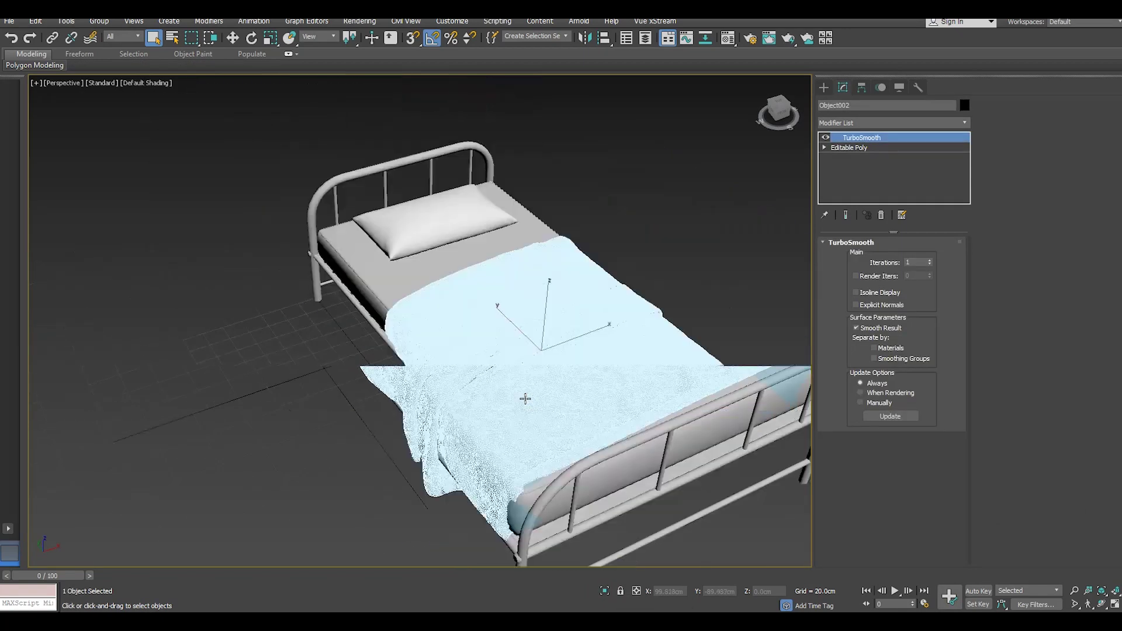
scroll(556, 401, "down", 3)
middle_click_drag(556, 401, 371, 357, "alt")
scroll(371, 356, "up", 5)
left_click(371, 357)
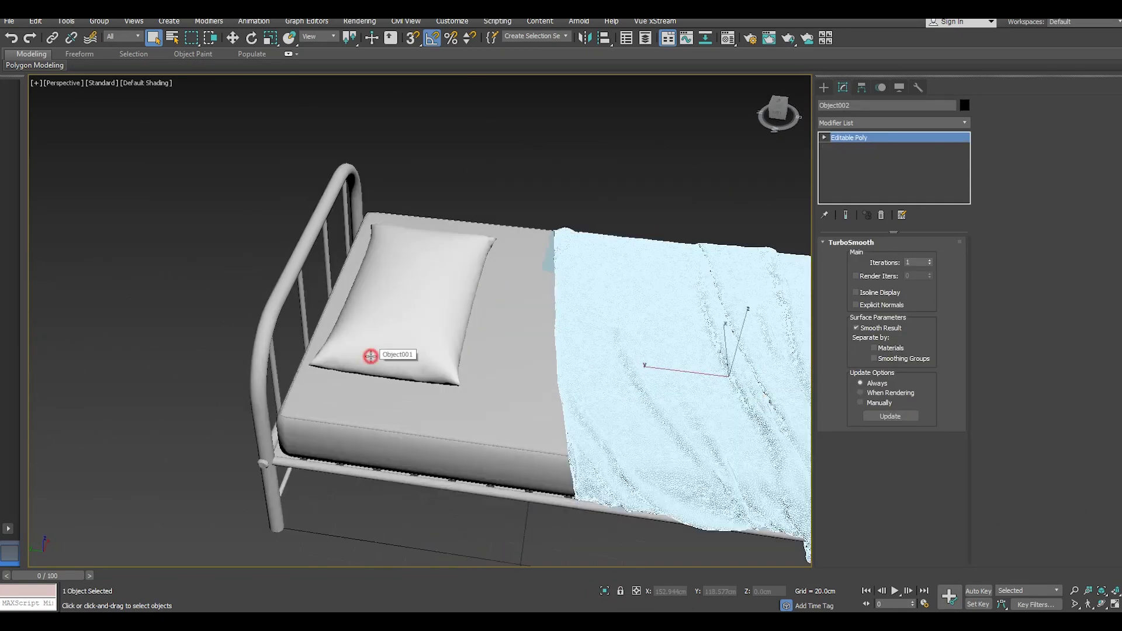
left_click(605, 590)
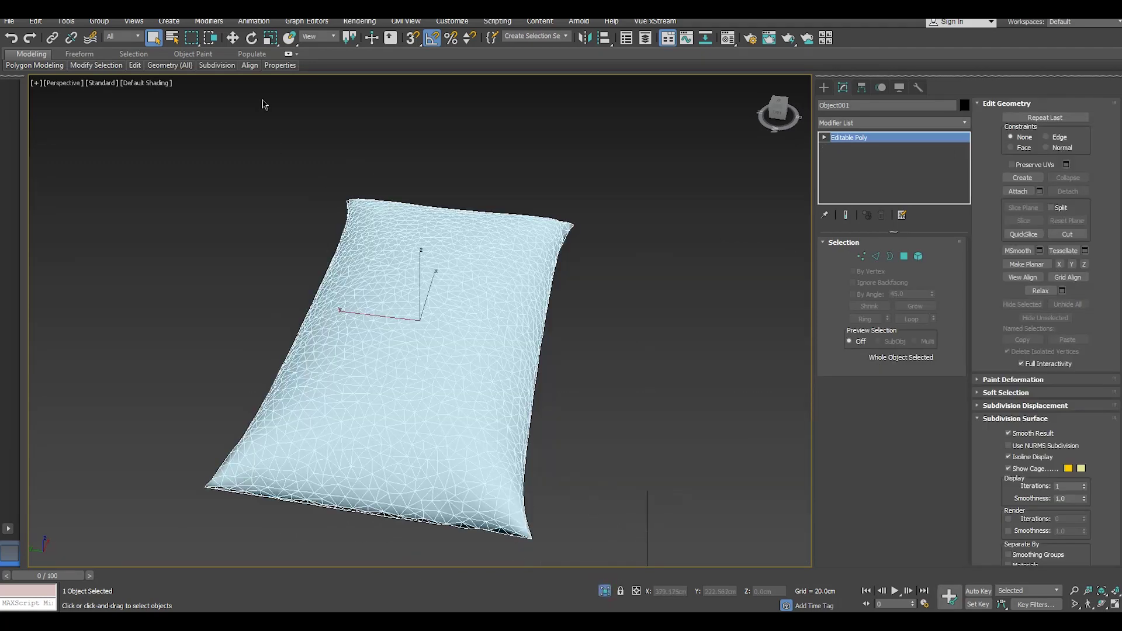
Step: Add an Unwrap UVW modifier to the pillow and open its UV editor
left_click(233, 37)
left_click(963, 123)
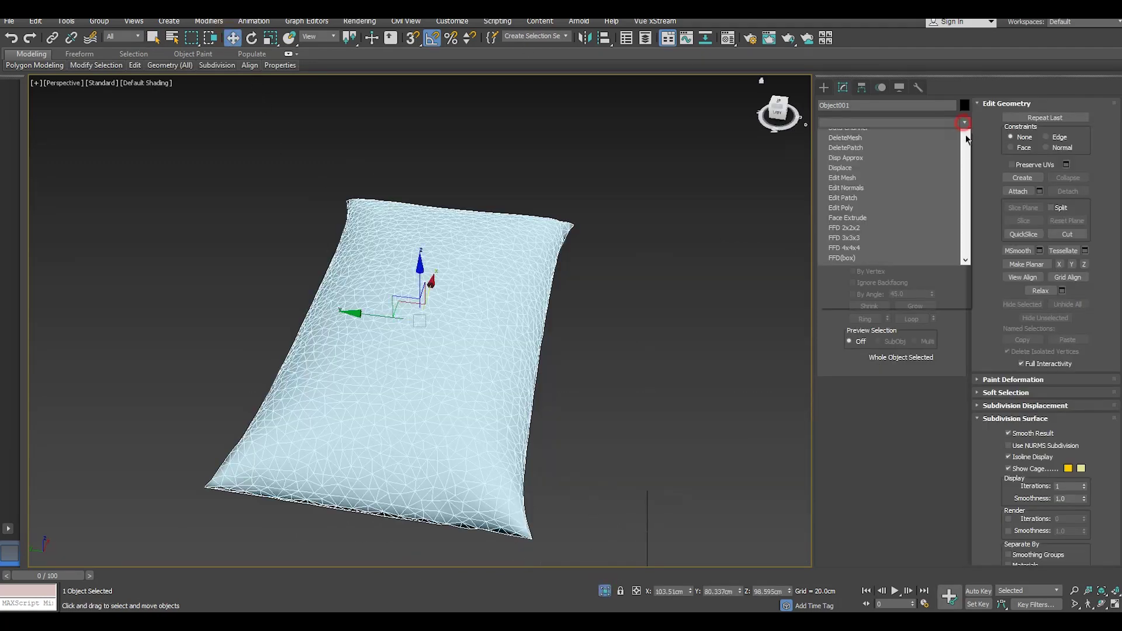
scroll(889, 351, "down", 10)
scroll(877, 409, "down", 10)
left_click(848, 456)
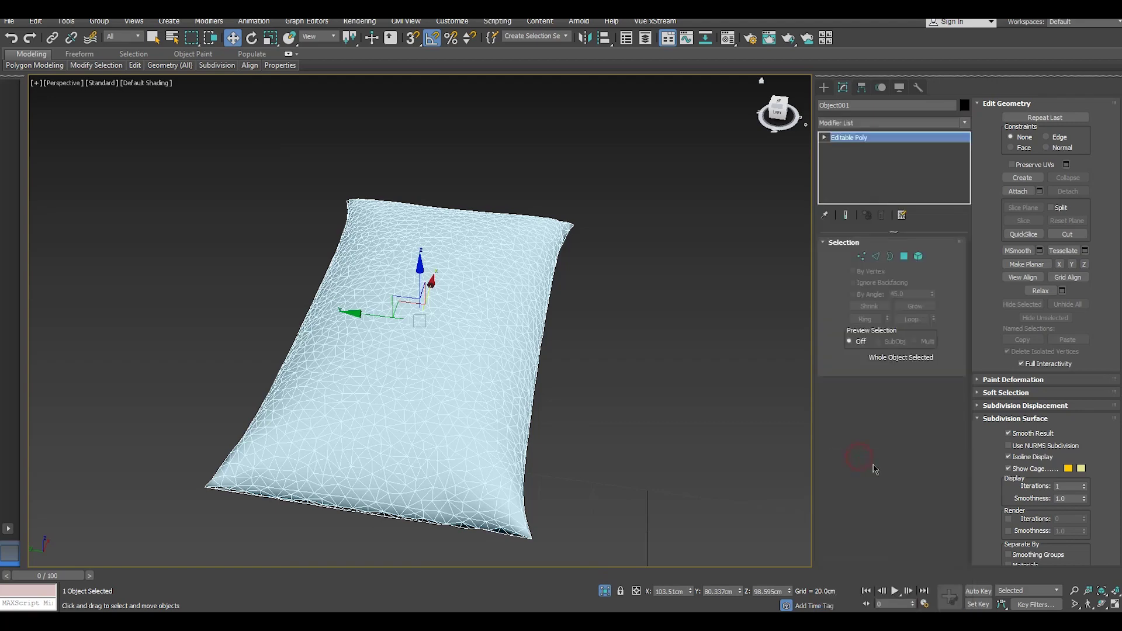
left_click(892, 488)
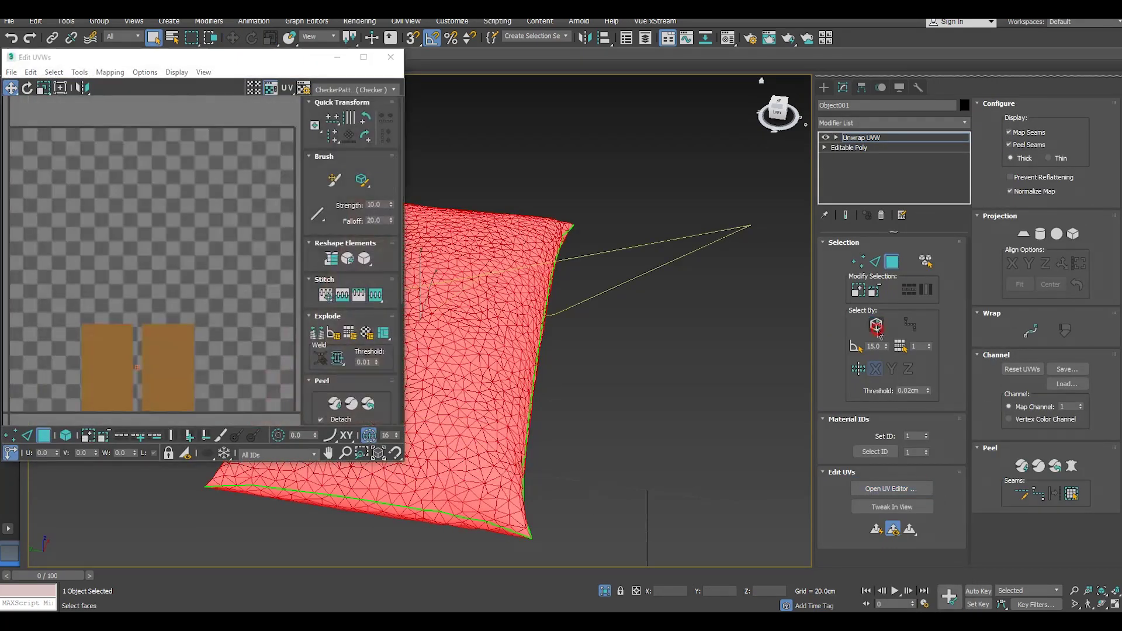
Step: Switch the UV editor preview to the checker pattern texture
middle_click_drag(544, 368, 409, 351, "alt")
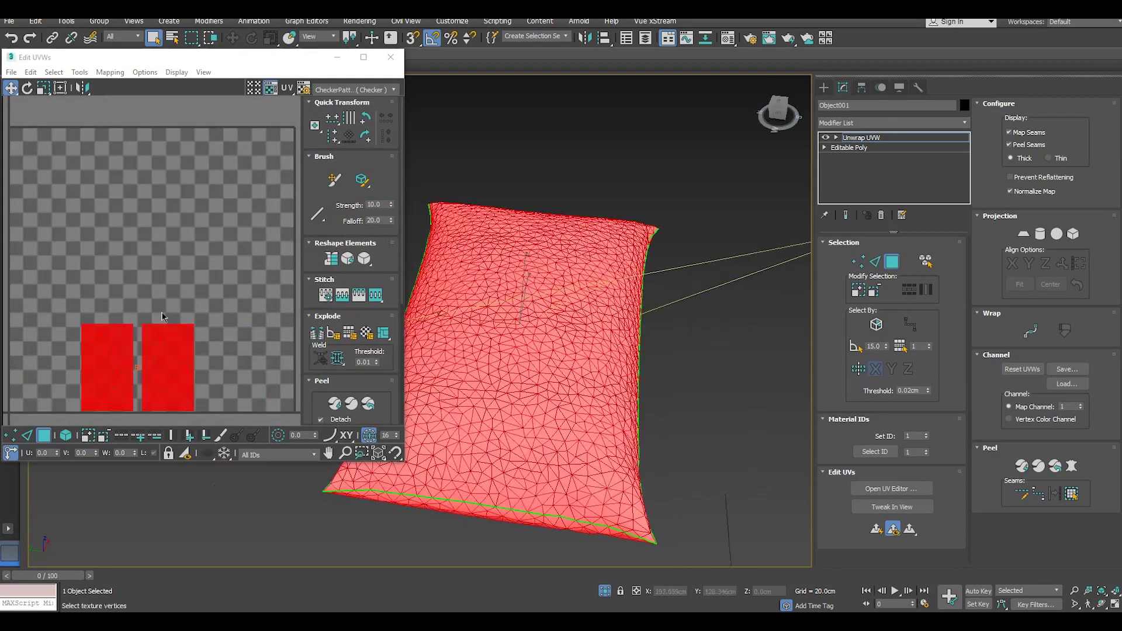
left_click(321, 91)
left_click(324, 90)
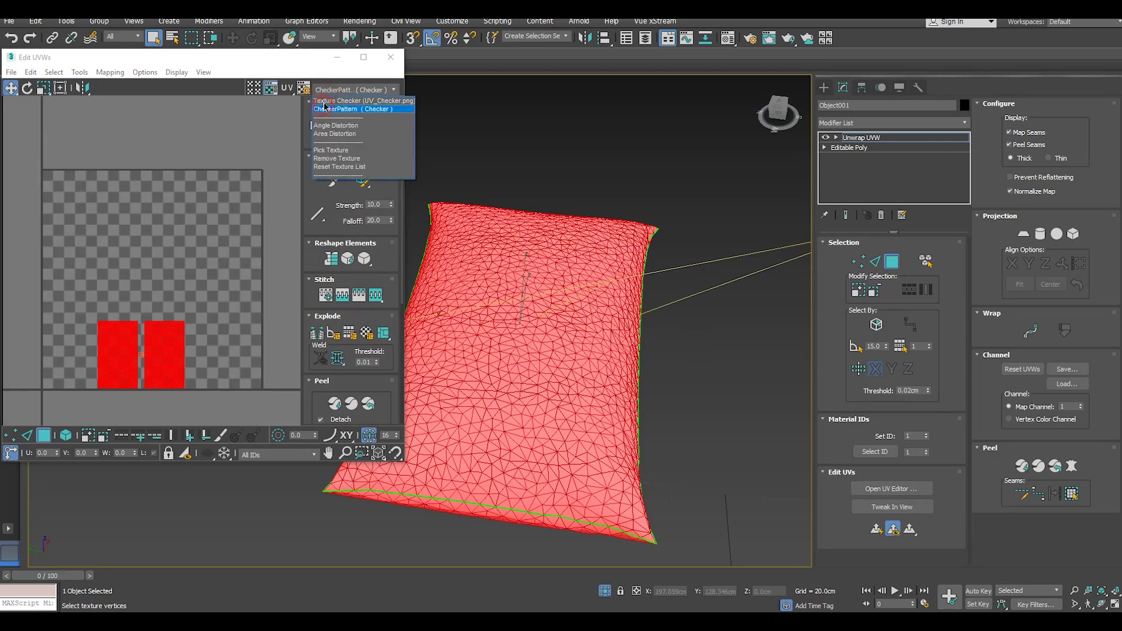
left_click(325, 101)
left_click(339, 109)
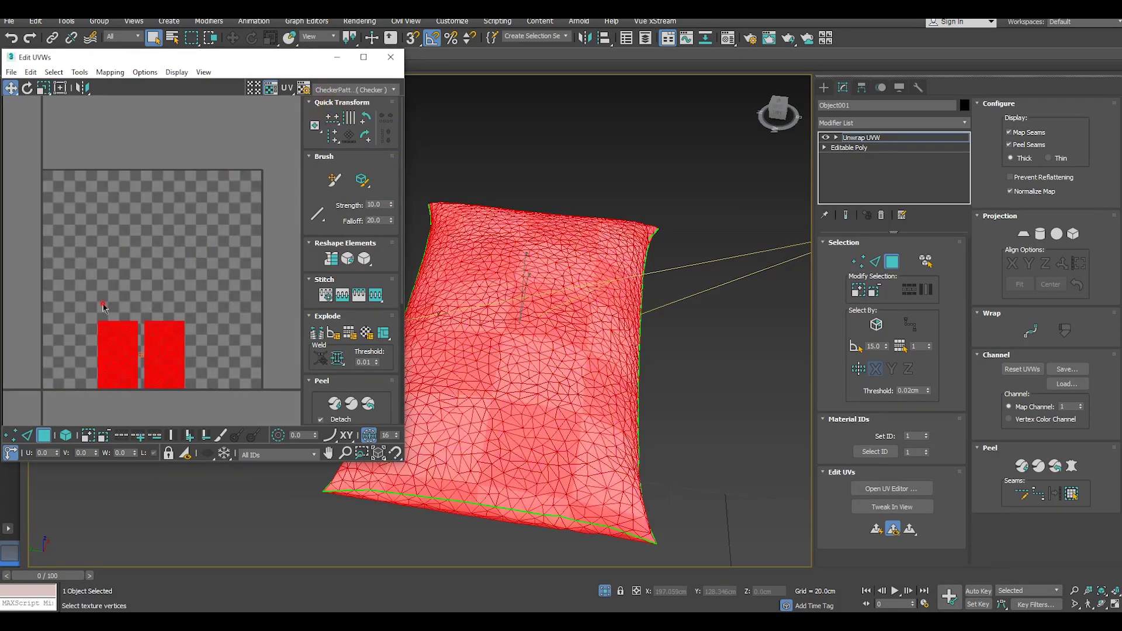
Step: Select the pillow's UVs and pack the islands to fill the square
left_click_drag(103, 308, 246, 430)
left_click_drag(81, 311, 241, 427)
scroll(305, 390, "down", 3)
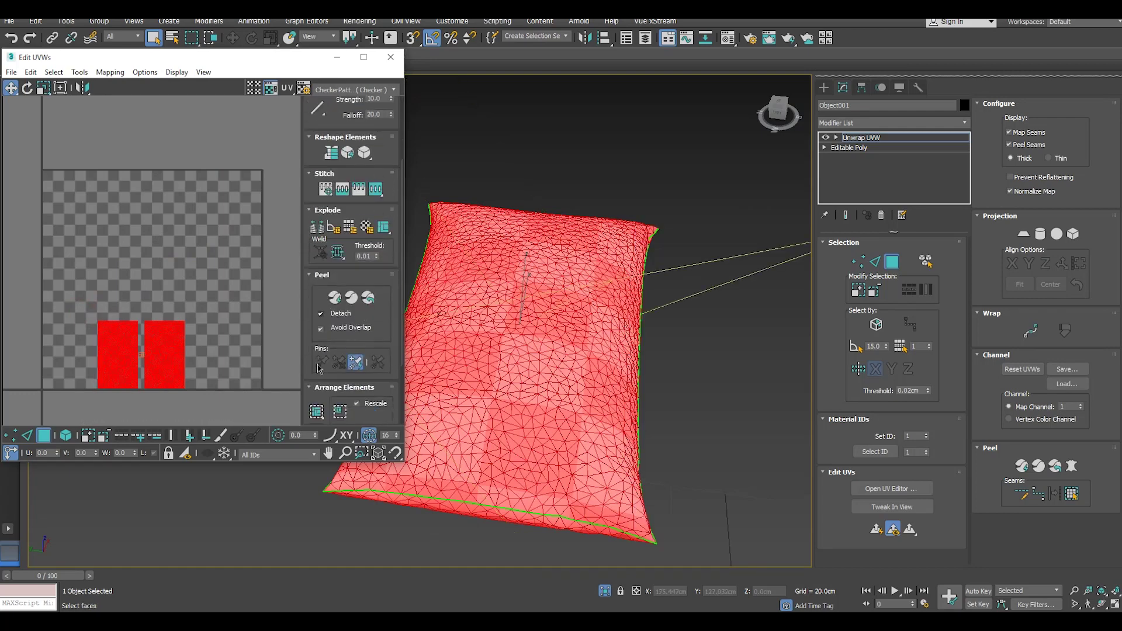
scroll(305, 390, "down", 2)
left_click(315, 395)
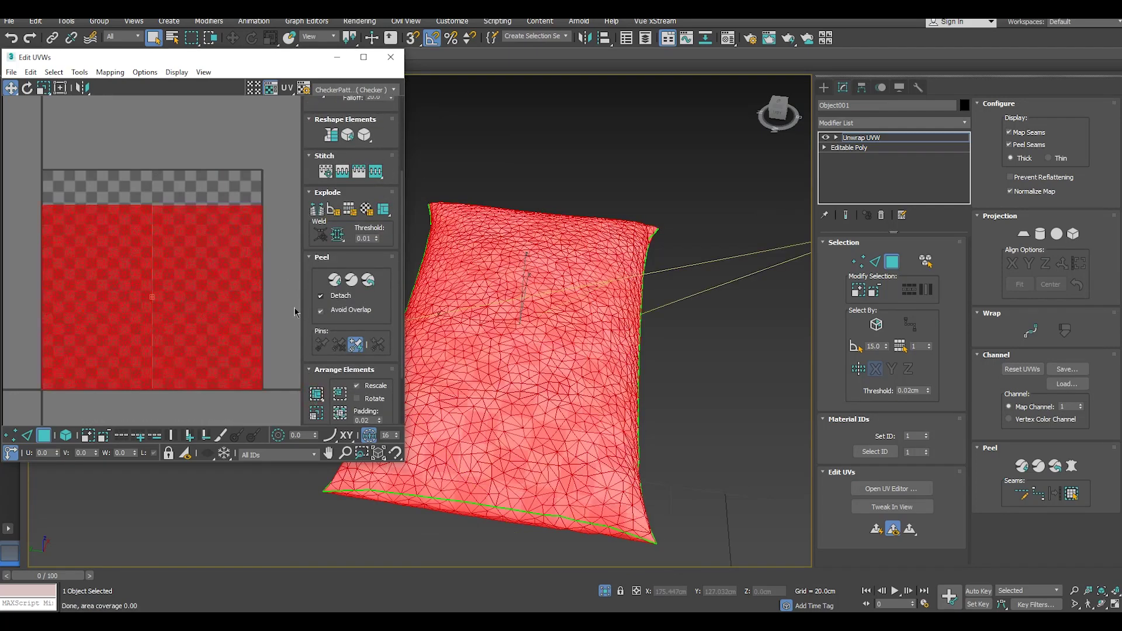
left_click(287, 247)
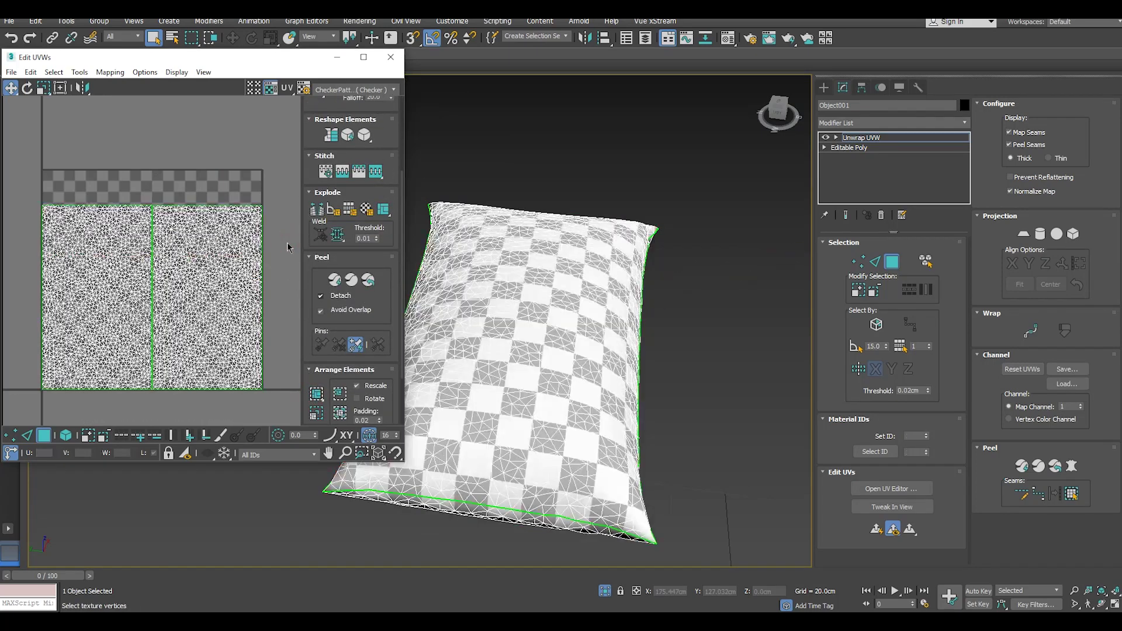
Step: Close the UV editor, end isolation, and deselect everything to view the whole bed
left_click(391, 57)
left_click(870, 137)
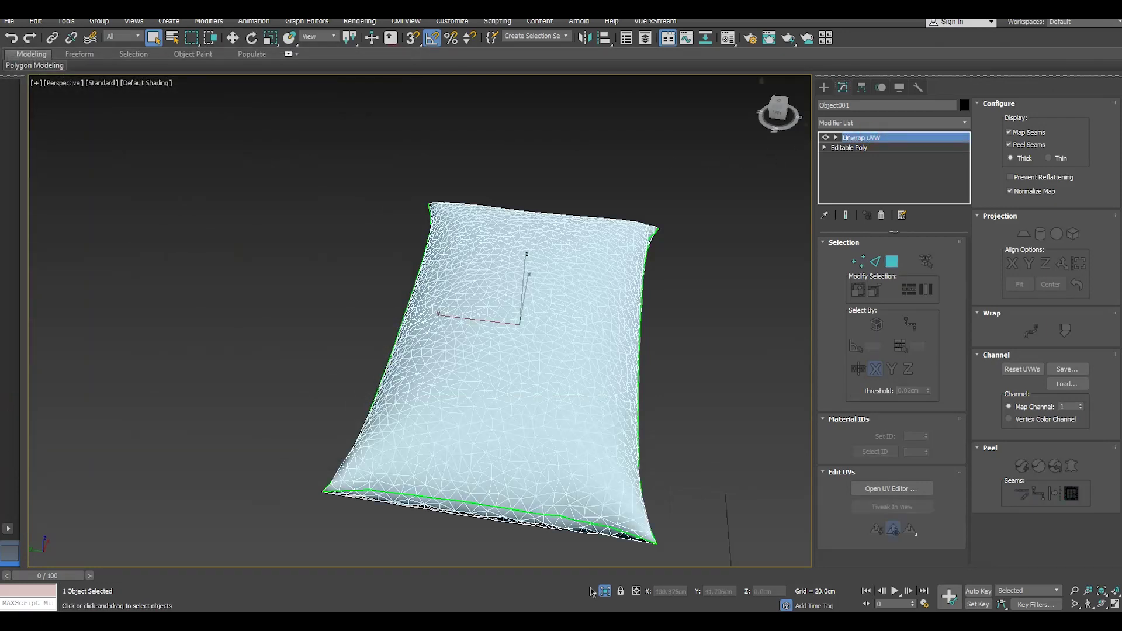
left_click(606, 591)
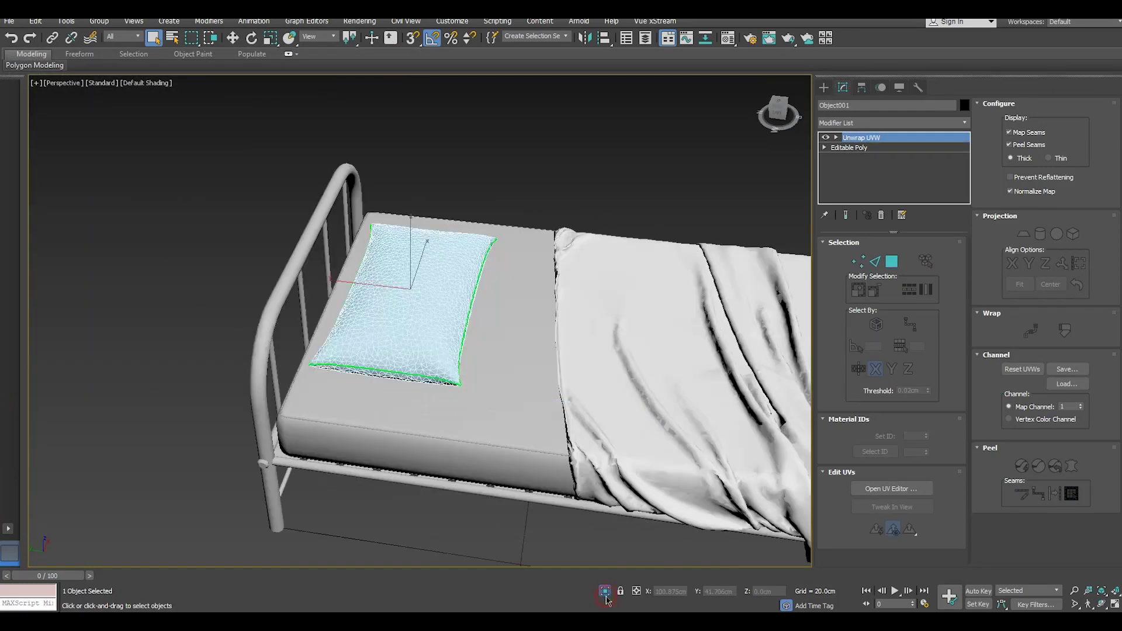
left_click(233, 37)
left_click(392, 149)
scroll(328, 296, "down", 5)
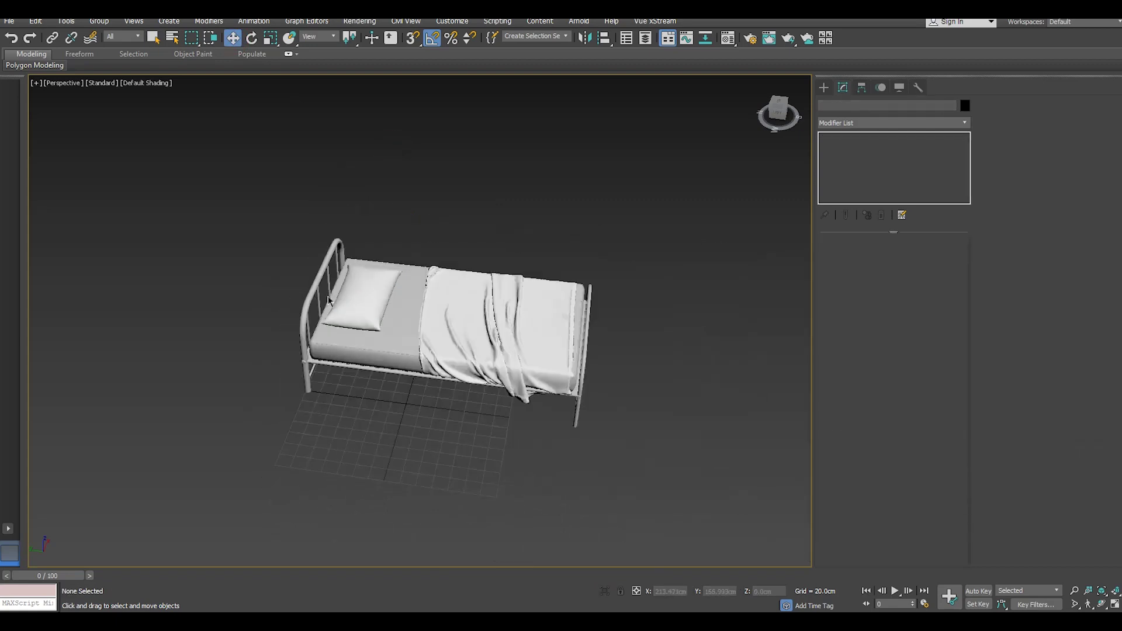
Step: Collapse the blanket's Unwrap UVW into its mesh
middle_click_drag(407, 337, 412, 335, "alt")
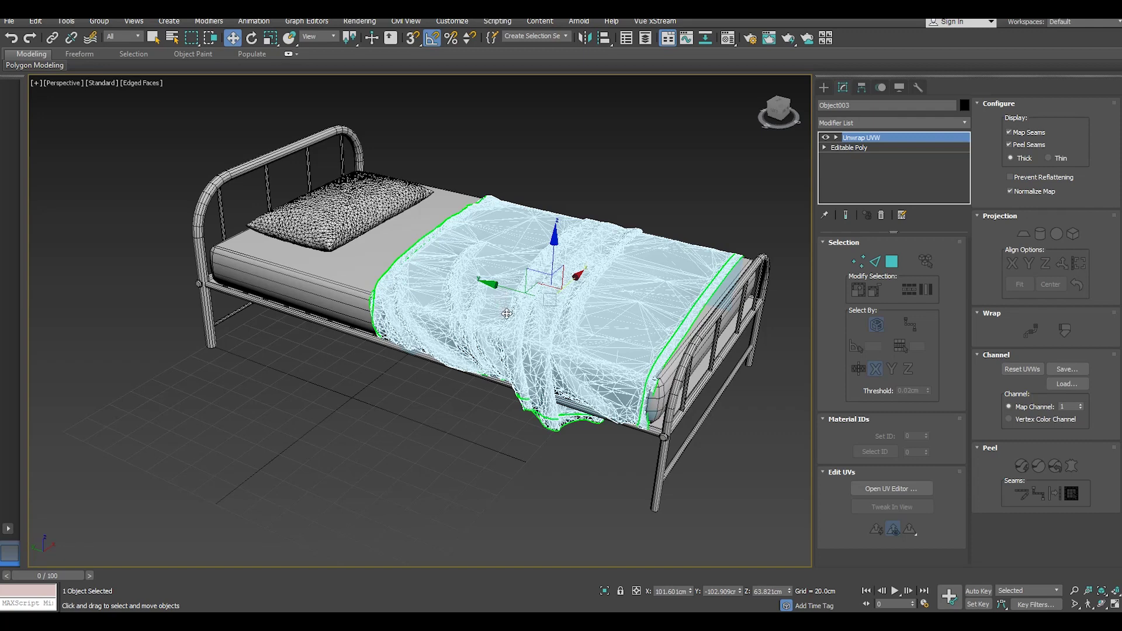
right_click(883, 143)
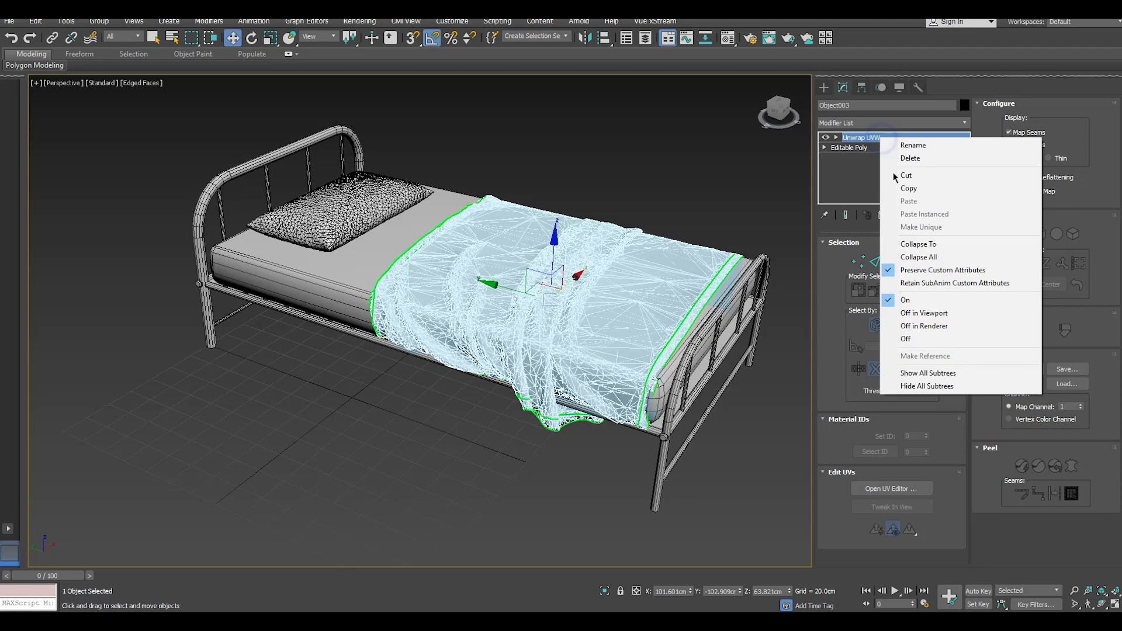
left_click(929, 256)
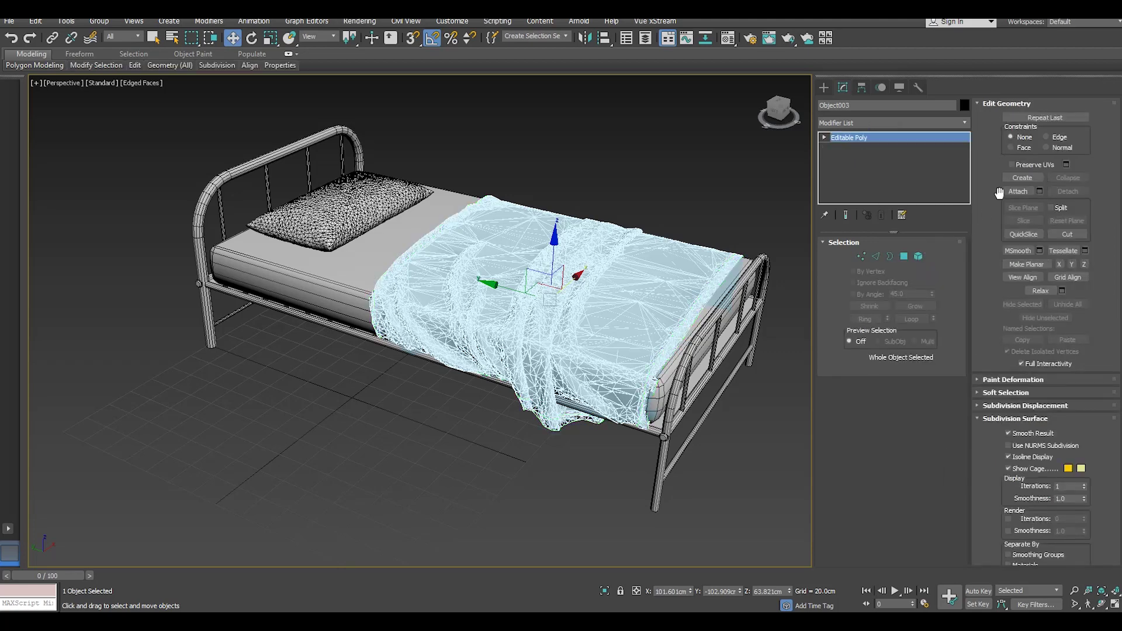
Step: Attach the pillow to the blanket, then select the mattress Box002
left_click(1018, 191)
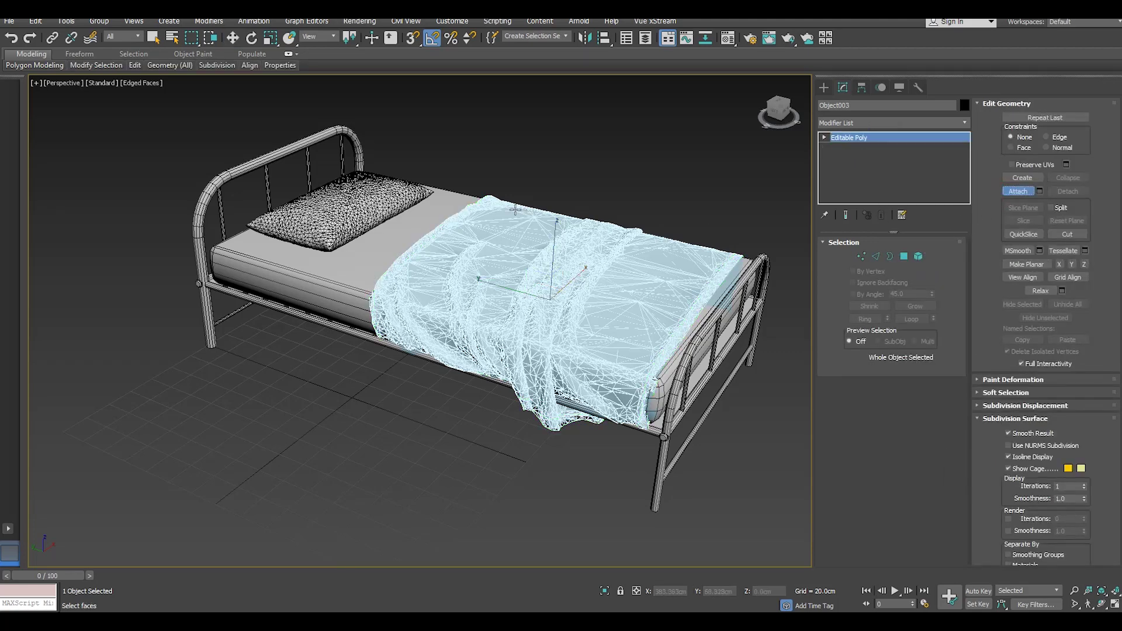
left_click(365, 206)
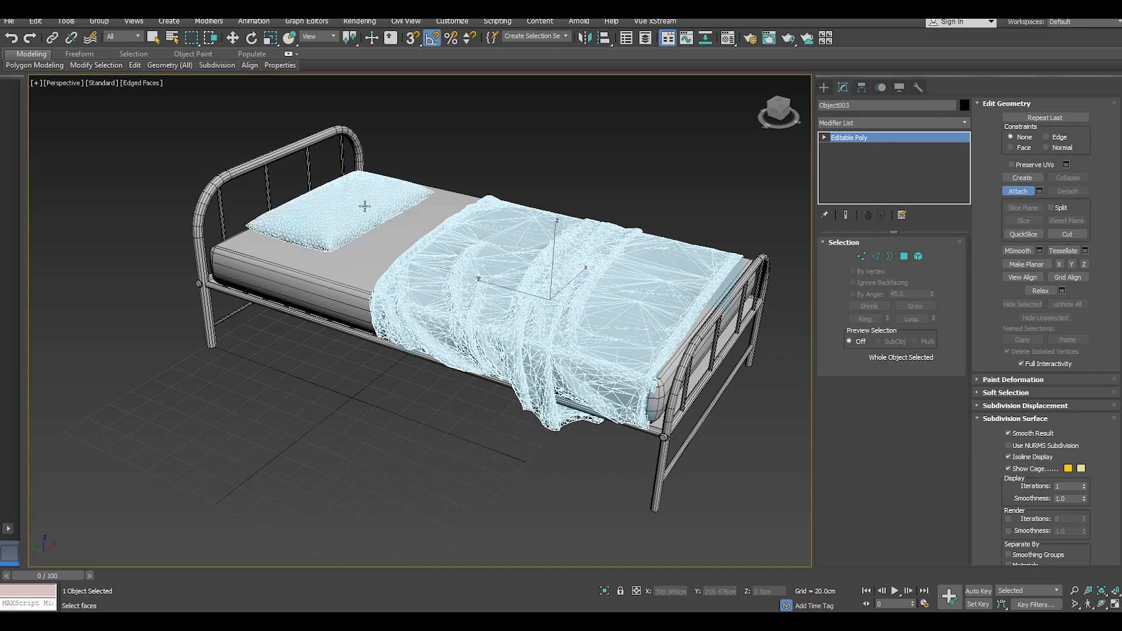
right_click(566, 196)
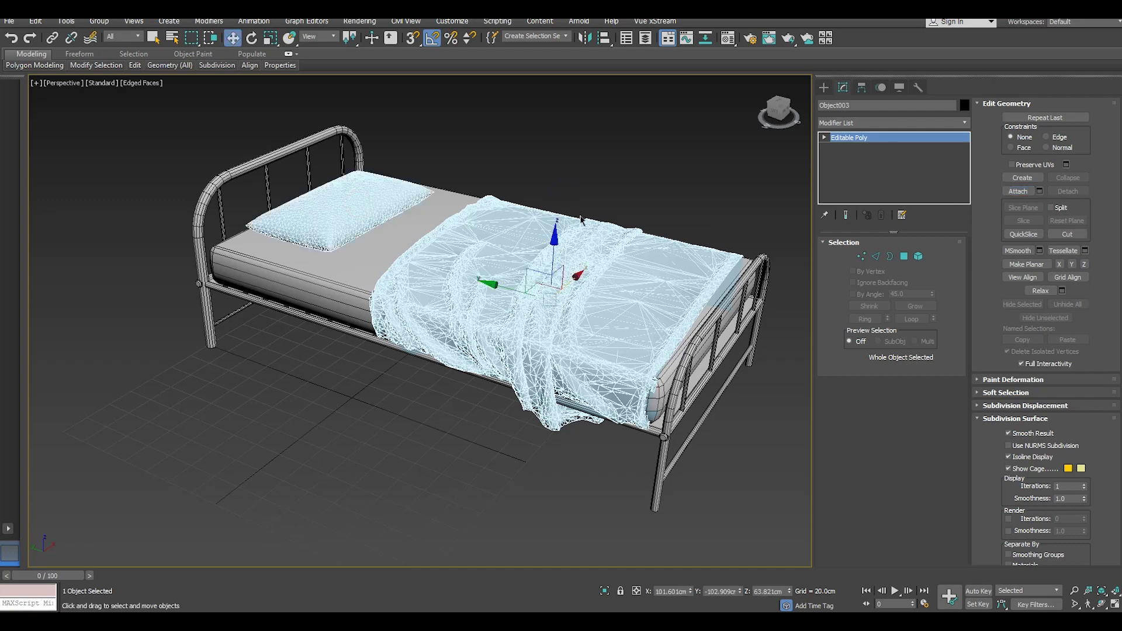
middle_click_drag(462, 278, 545, 294)
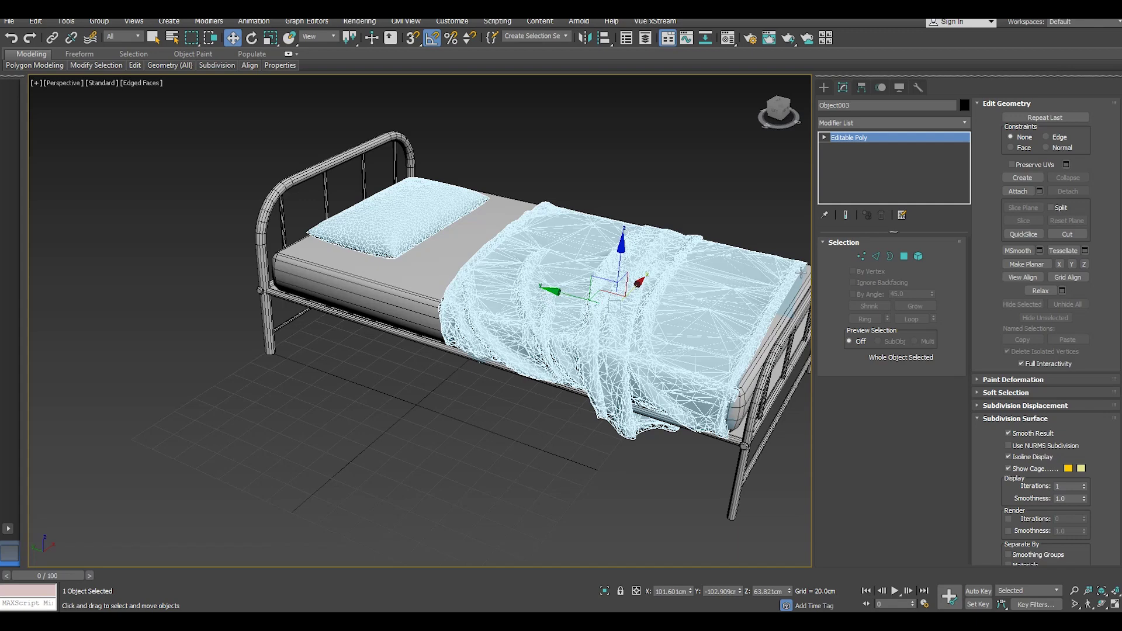
middle_click_drag(686, 269, 571, 316)
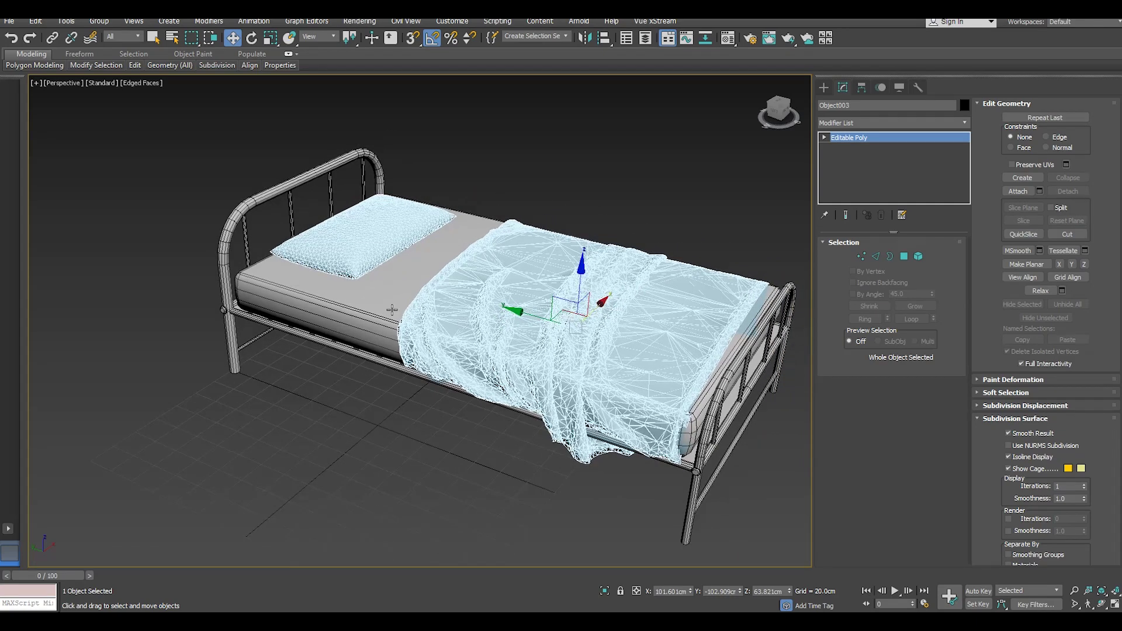
left_click(392, 310)
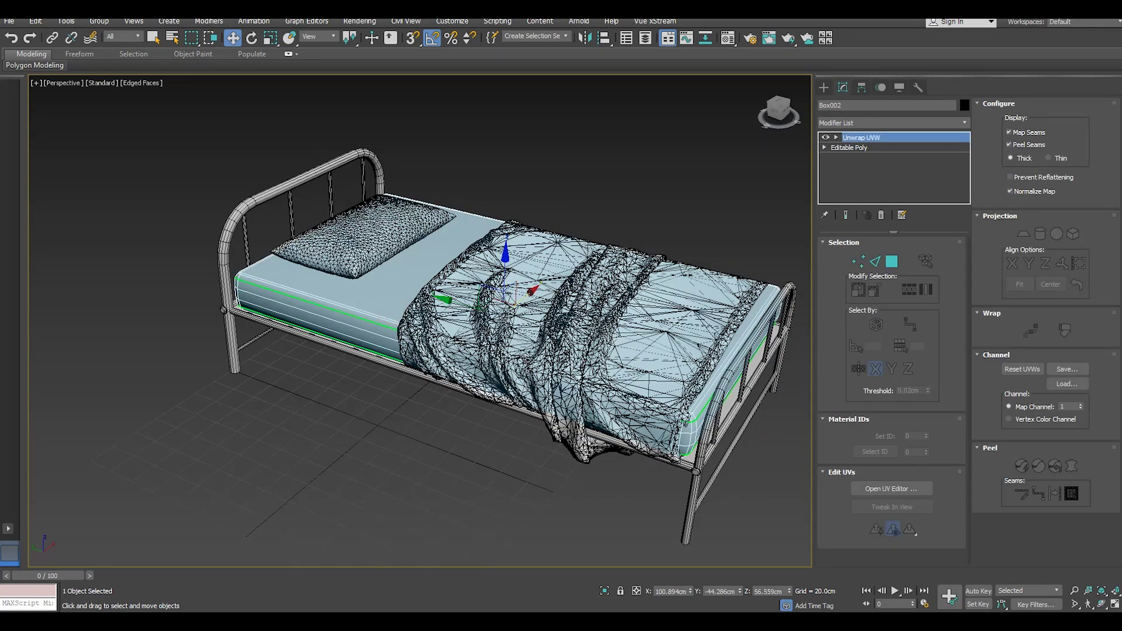
Step: Add an Unwrap UVW modifier to the bed frame Plane001 and open its UV editor
left_click(384, 363)
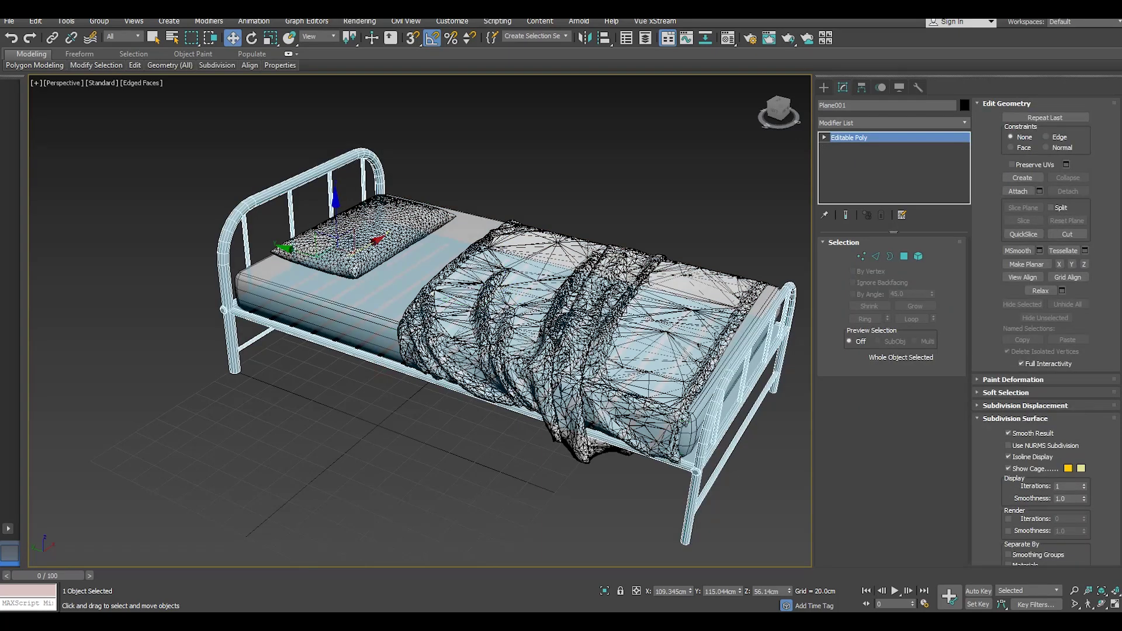
left_click(963, 123)
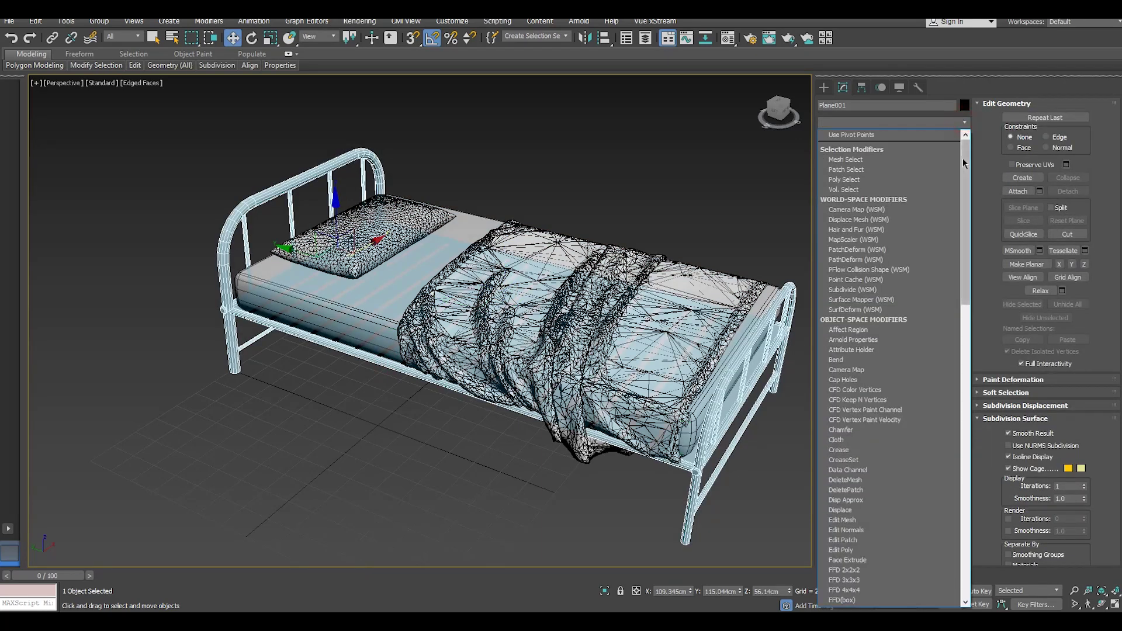
scroll(908, 512, "down", 15)
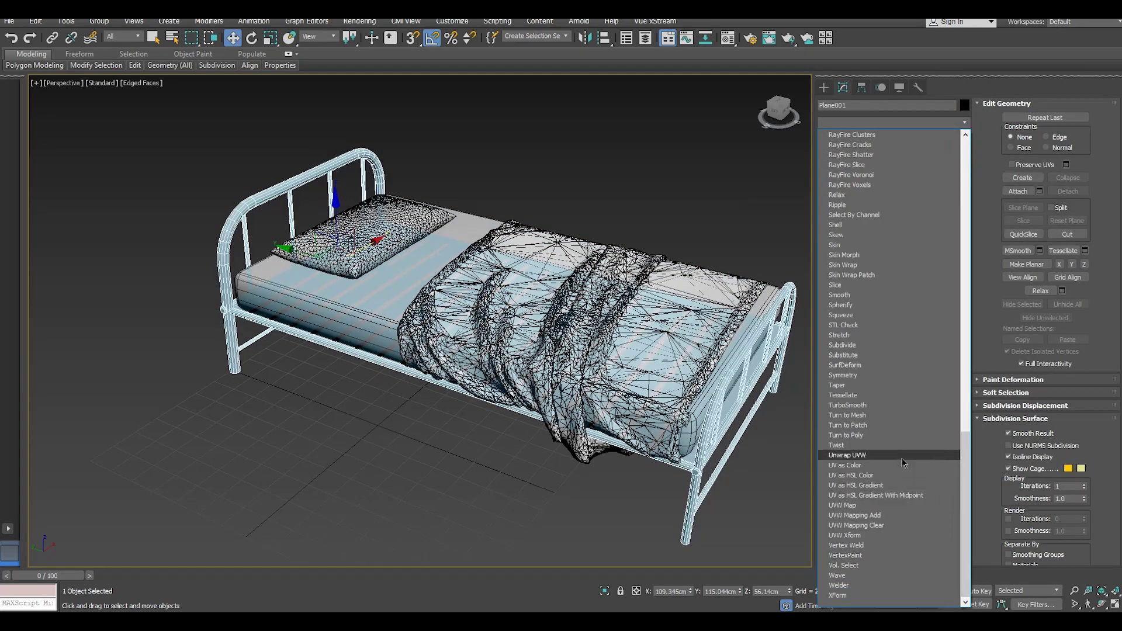
left_click(903, 457)
left_click(912, 490)
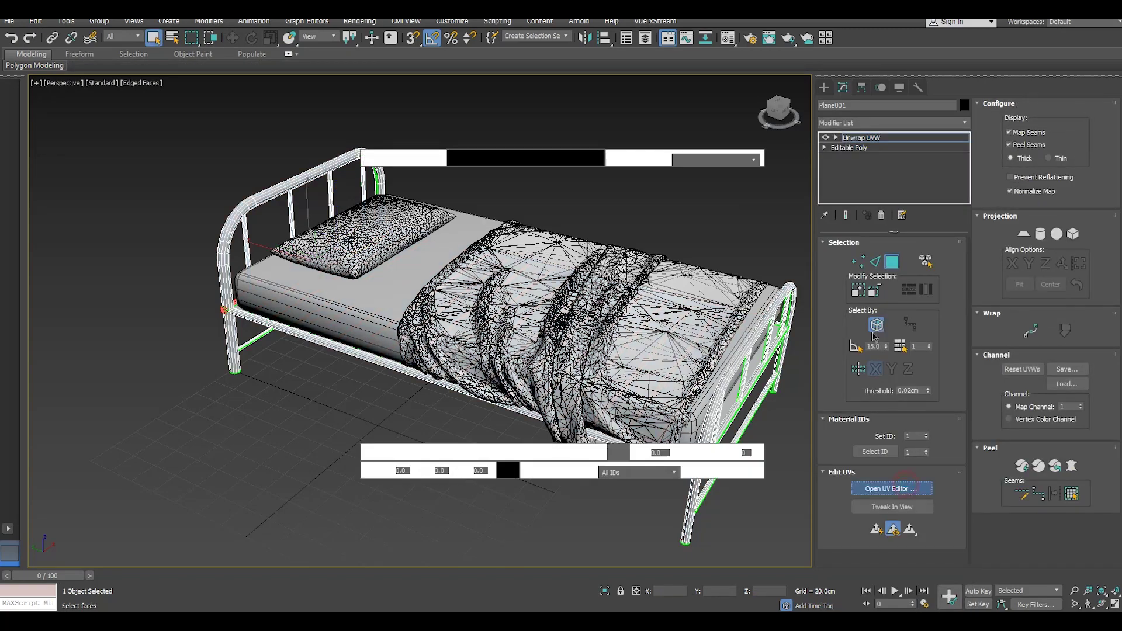
Step: Select all the frame's UV faces and pack them into the square
middle_click_drag(700, 329, 842, 362)
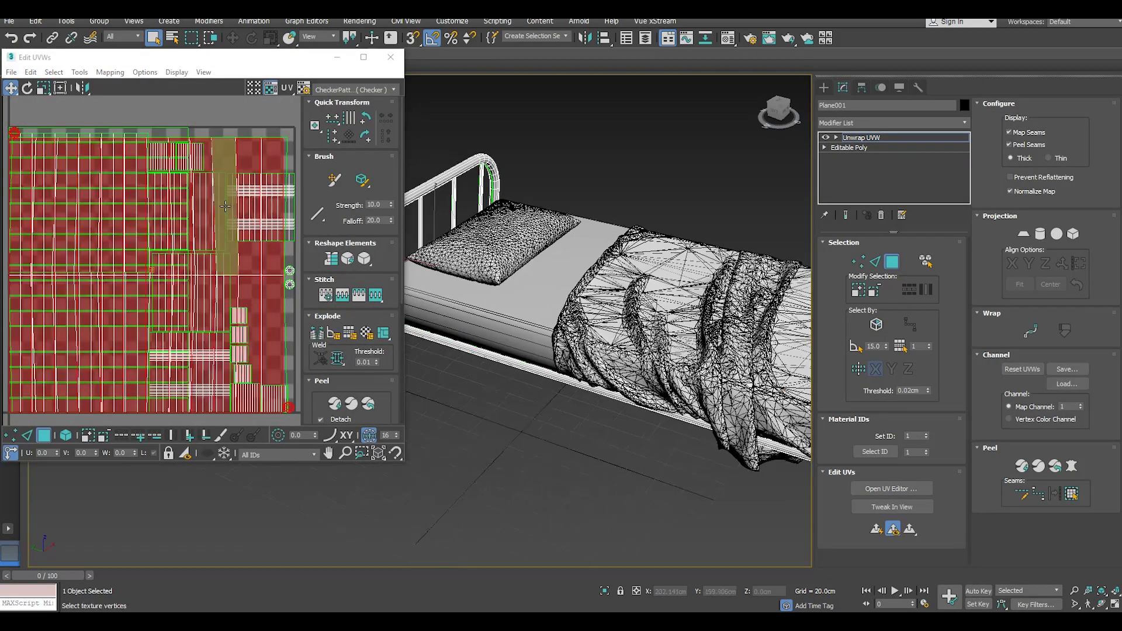
key("ctrl+a")
scroll(233, 211, "down", 3)
left_click_drag(61, 128, 284, 348)
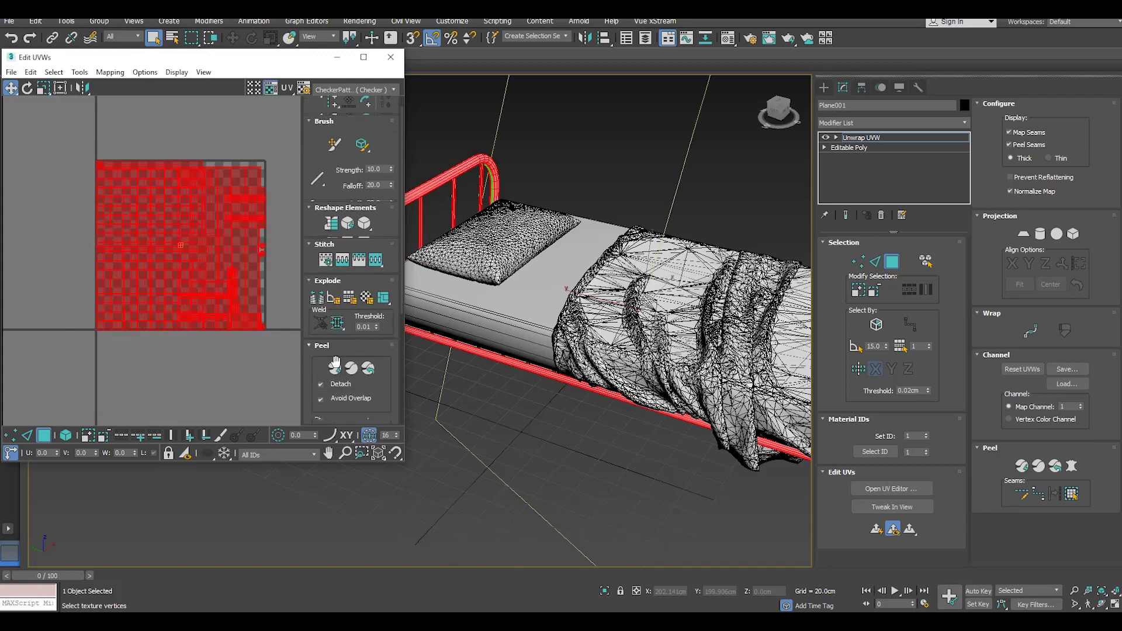
scroll(316, 392, "down", 3)
scroll(317, 393, "down", 2)
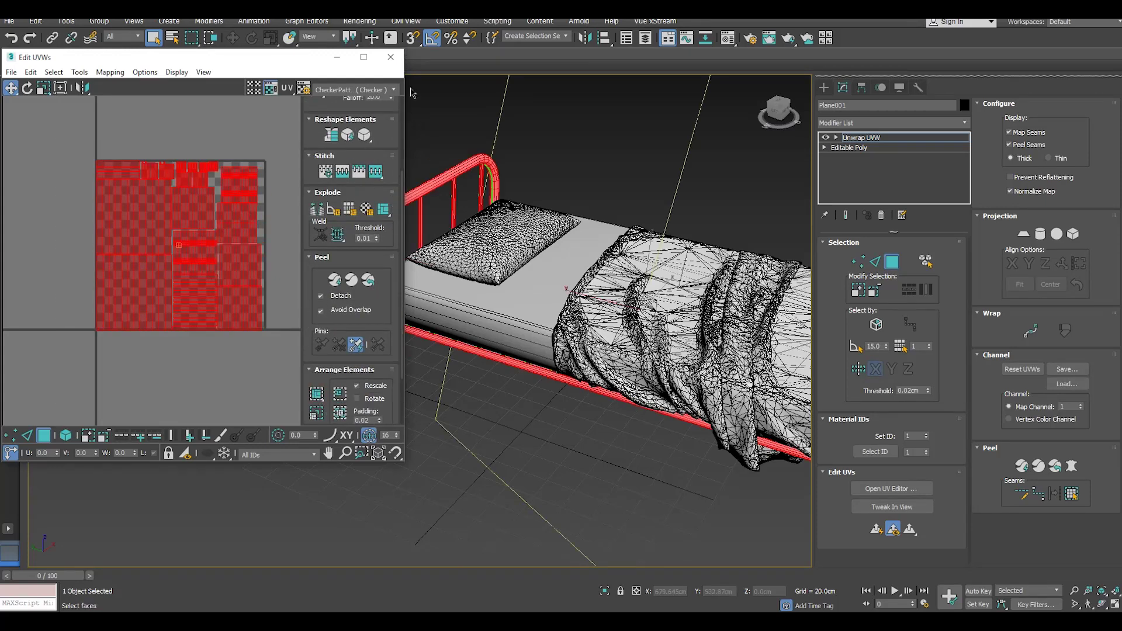
Step: Close the UV editor, leave face level, and select the blanket-and-pillow object
left_click(392, 56)
left_click(853, 140)
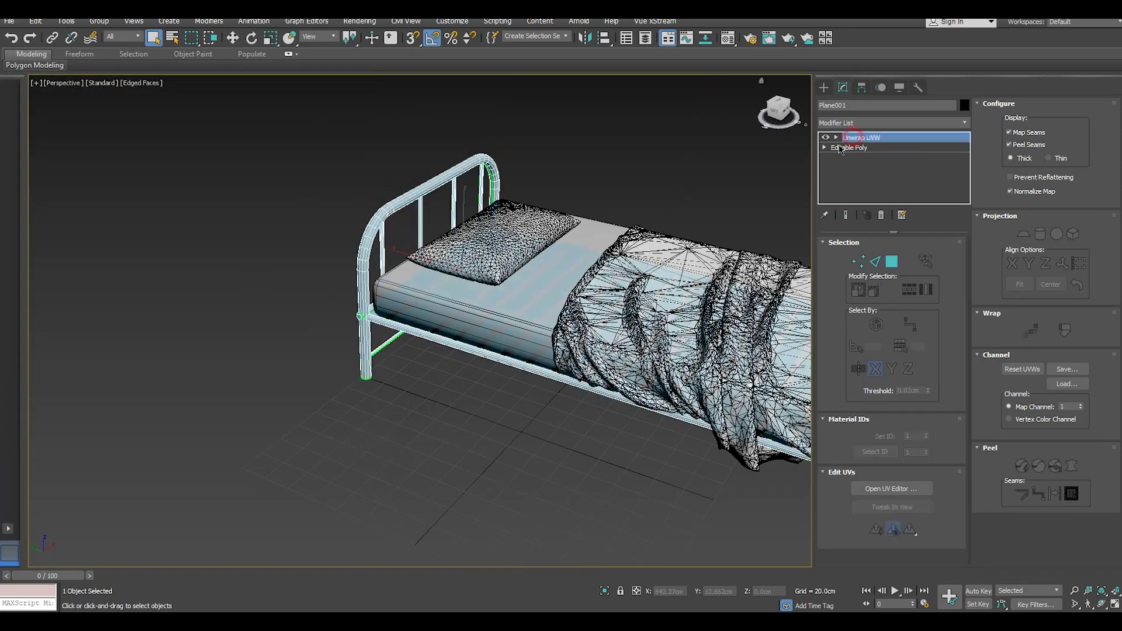
middle_click_drag(409, 263, 261, 66, "alt")
left_click(233, 38)
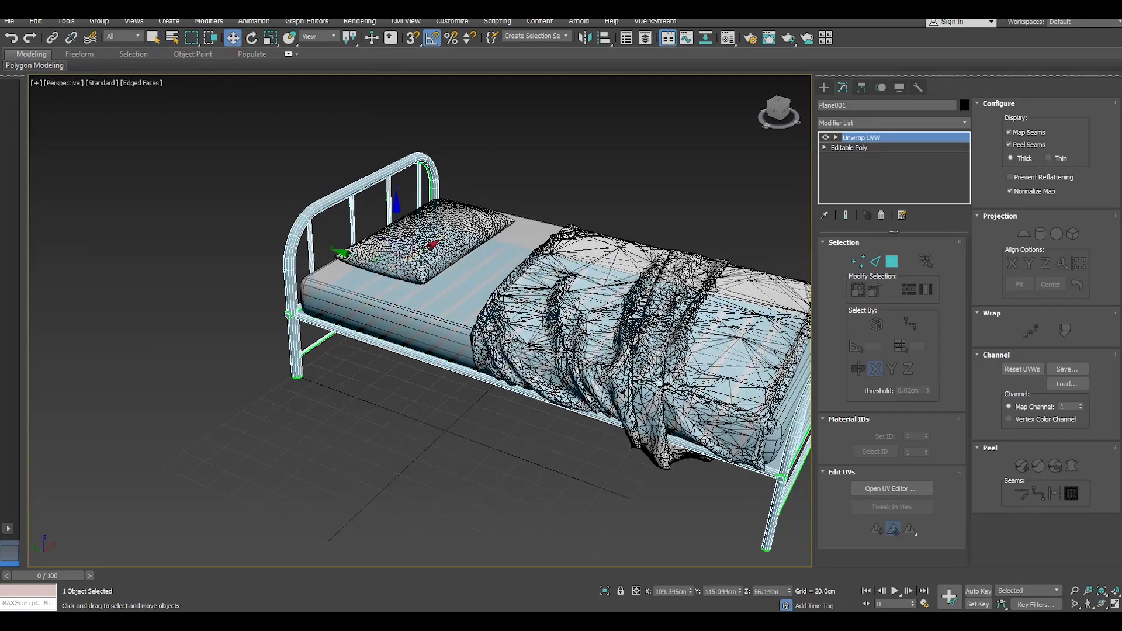
left_click(421, 258)
Step: Add an Unwrap UVW modifier to the blanket-and-pillow Object003 and open the UV Editor
left_click(964, 124)
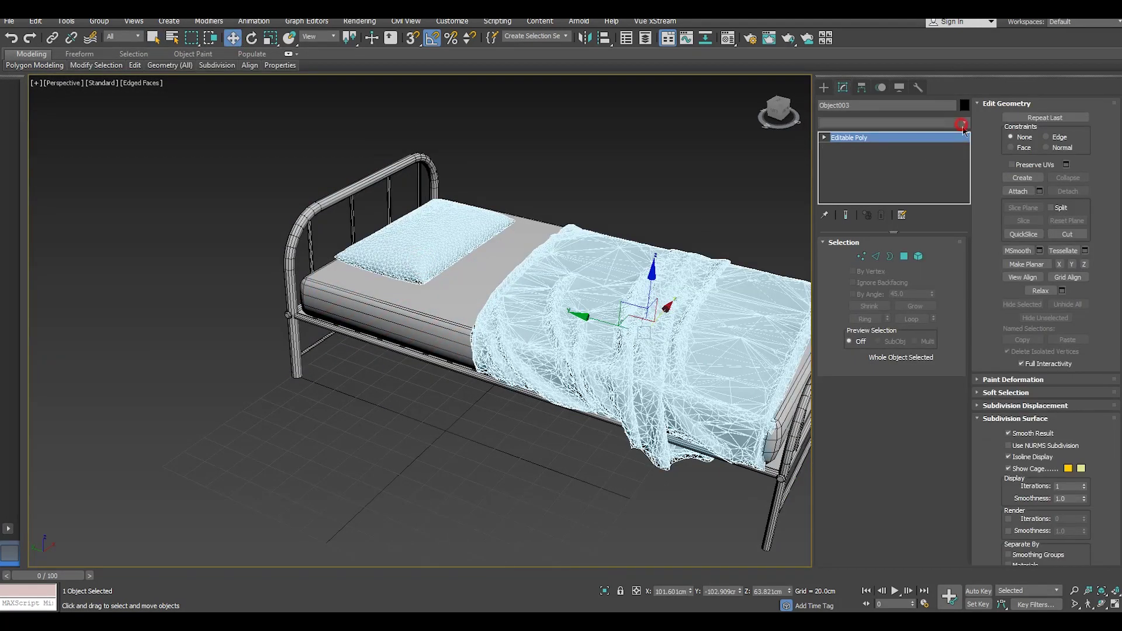
scroll(888, 409, "down", 15)
left_click(887, 455)
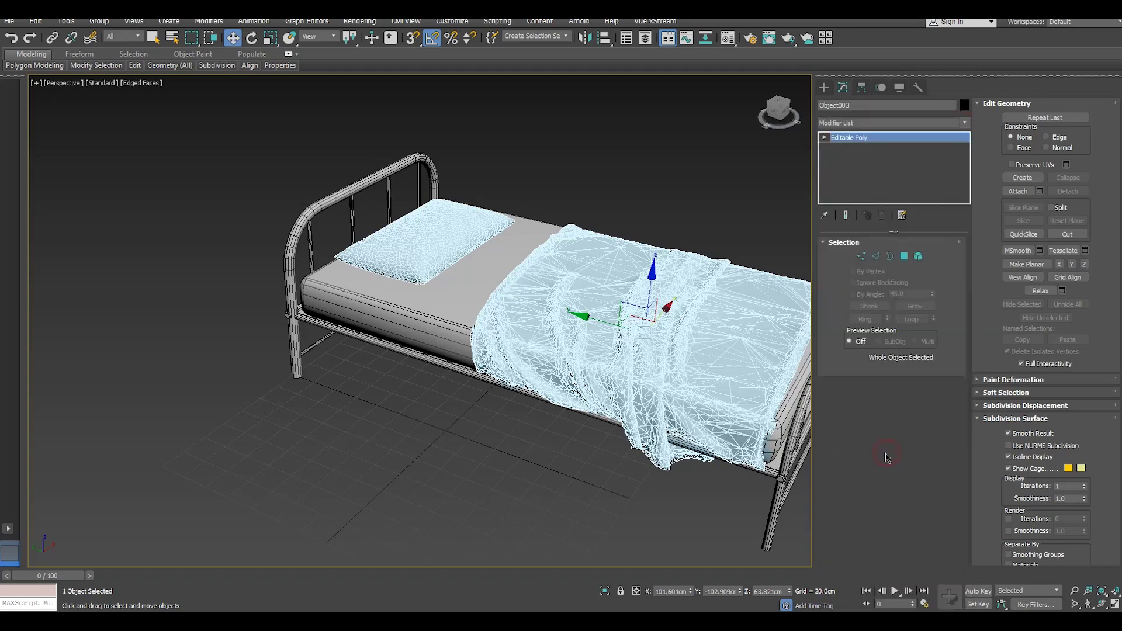
left_click(869, 488)
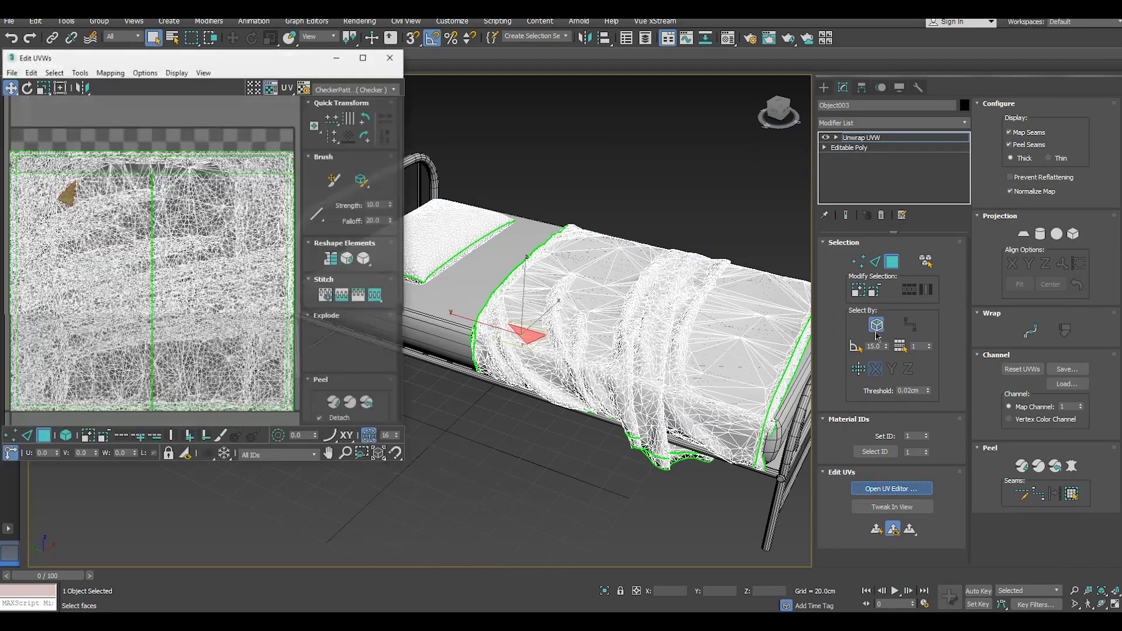
Step: Select all the cloth's UV pieces, Pack: Custom them into the square, deselect, and close the editor
left_click(621, 491)
scroll(65, 198, "down", 2)
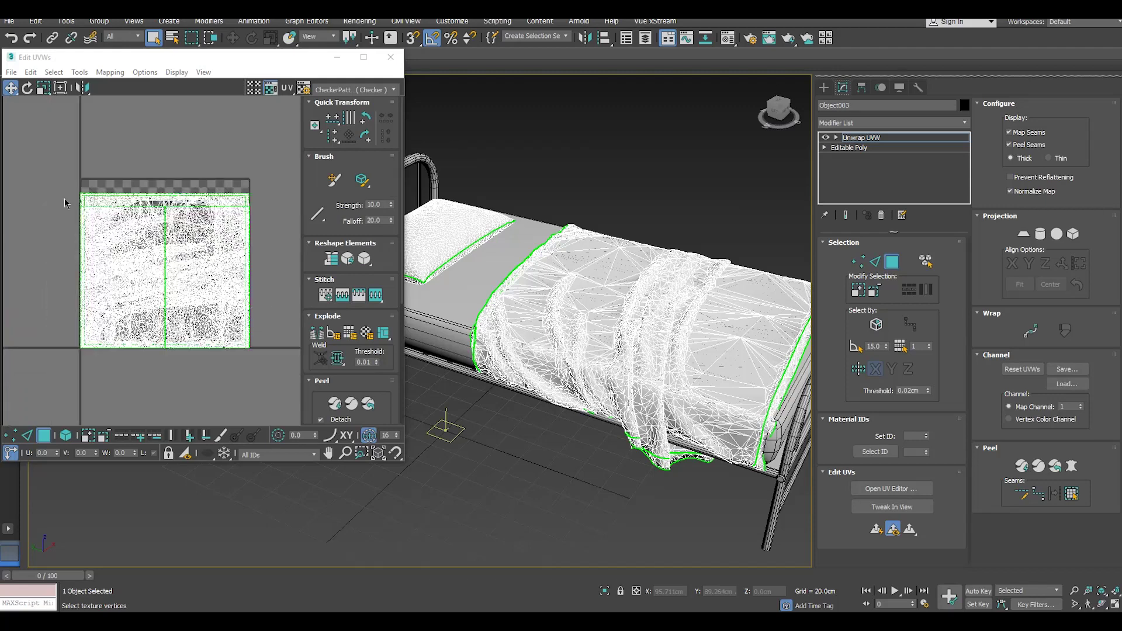
left_click_drag(55, 175, 286, 350)
scroll(328, 388, "down", 1)
scroll(328, 389, "down", 2)
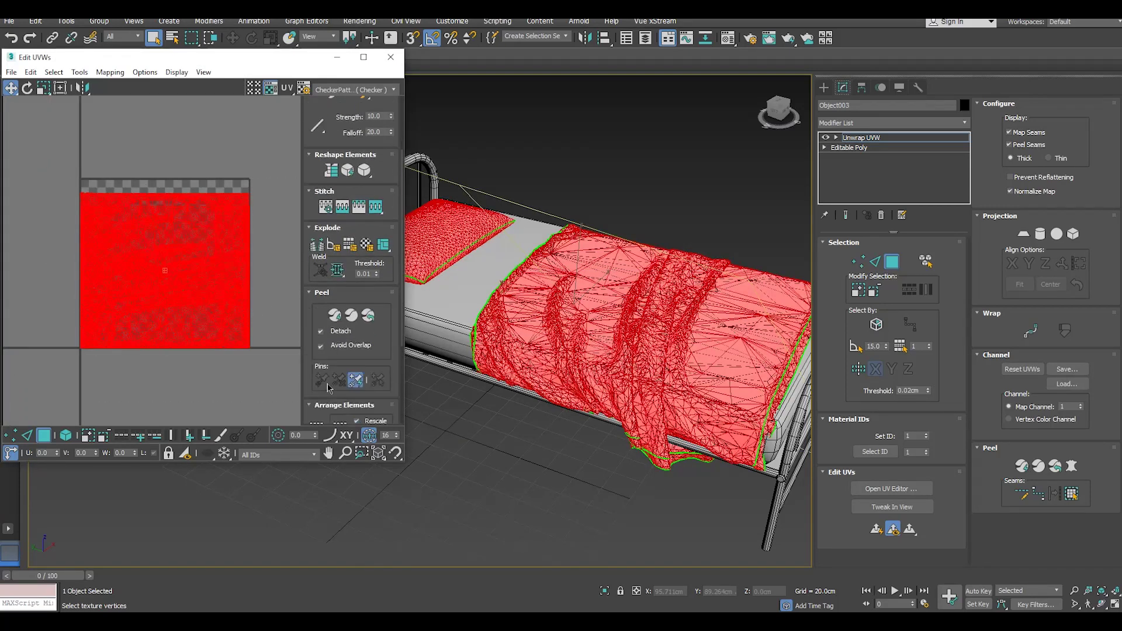
scroll(328, 389, "down", 2)
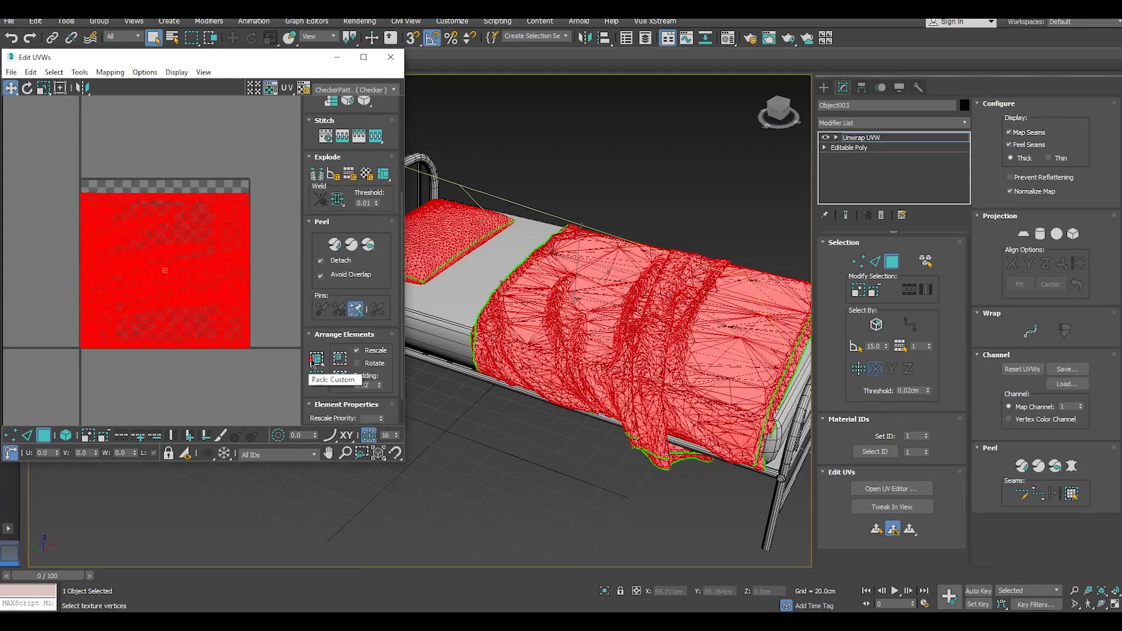
left_click(314, 360)
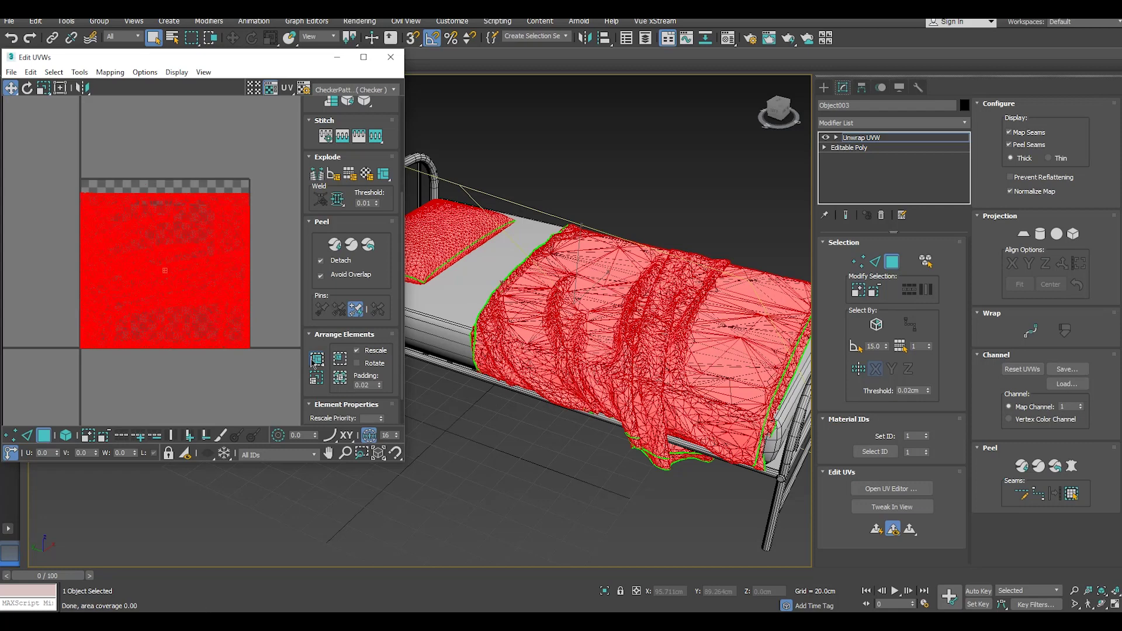
left_click(263, 326)
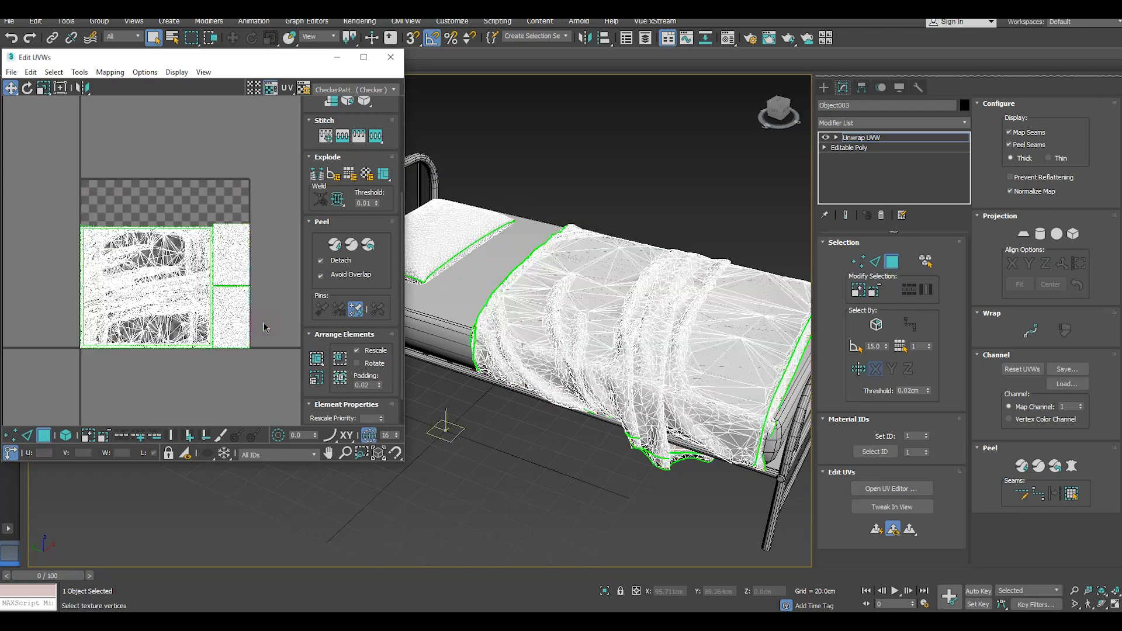
left_click(390, 56)
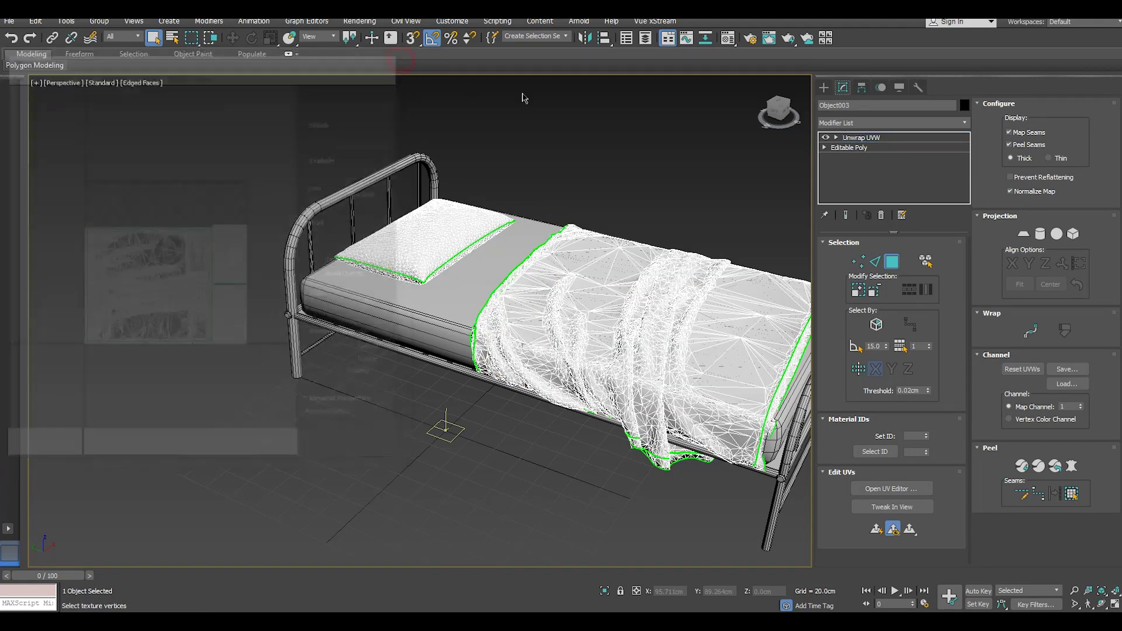
Step: Exit unwrap sub-object mode, switch to Move, deselect the blanket and unhide all objects
left_click(870, 137)
left_click(233, 38)
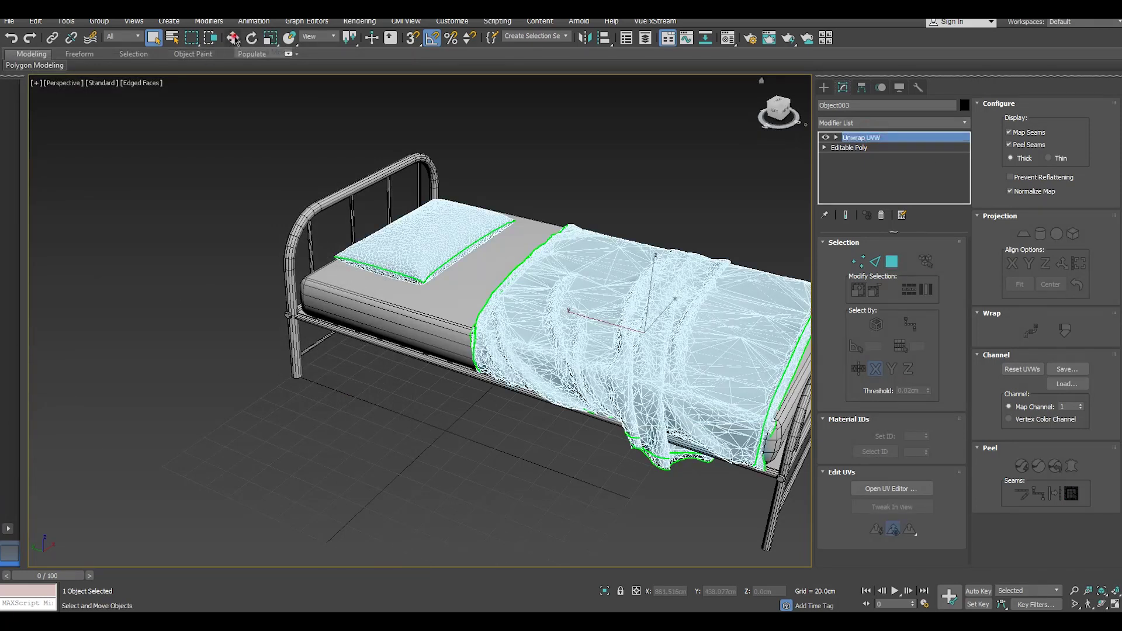
left_click(483, 138)
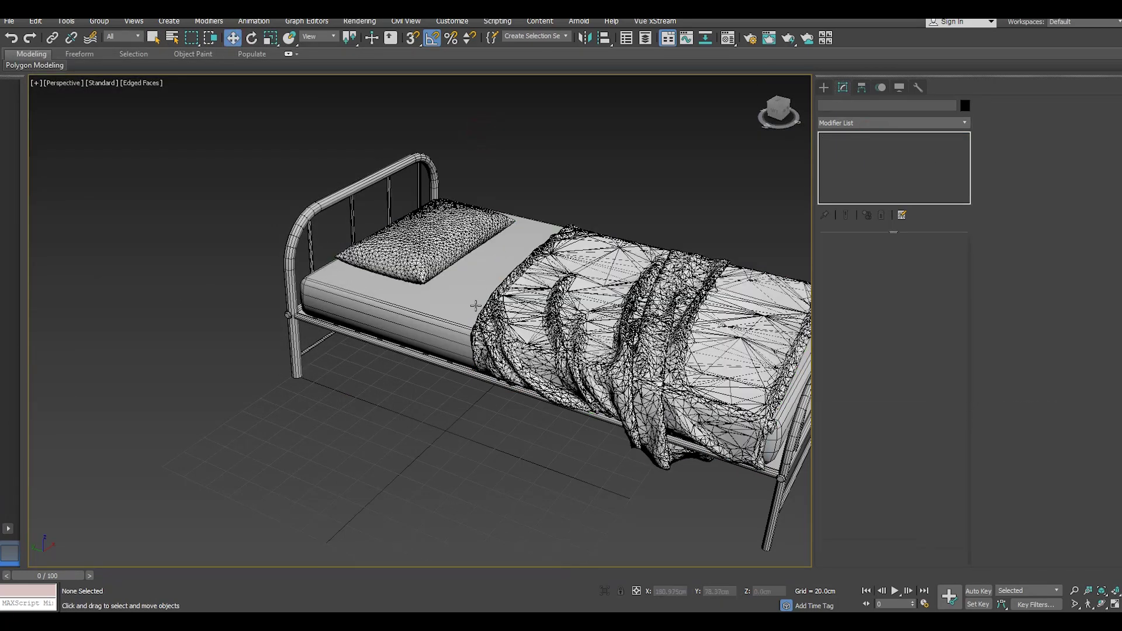
right_click(432, 328)
left_click(453, 276)
Step: Isolate the blanket Object002 and enter Element mode on its base Editable Poly
left_click(518, 310)
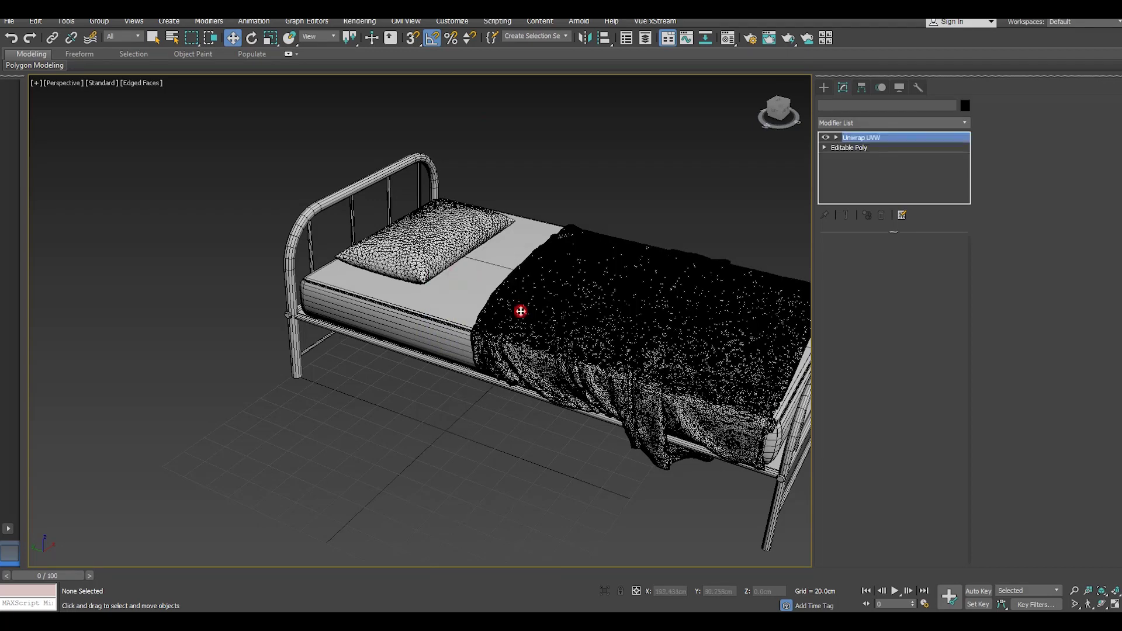
left_click(520, 311)
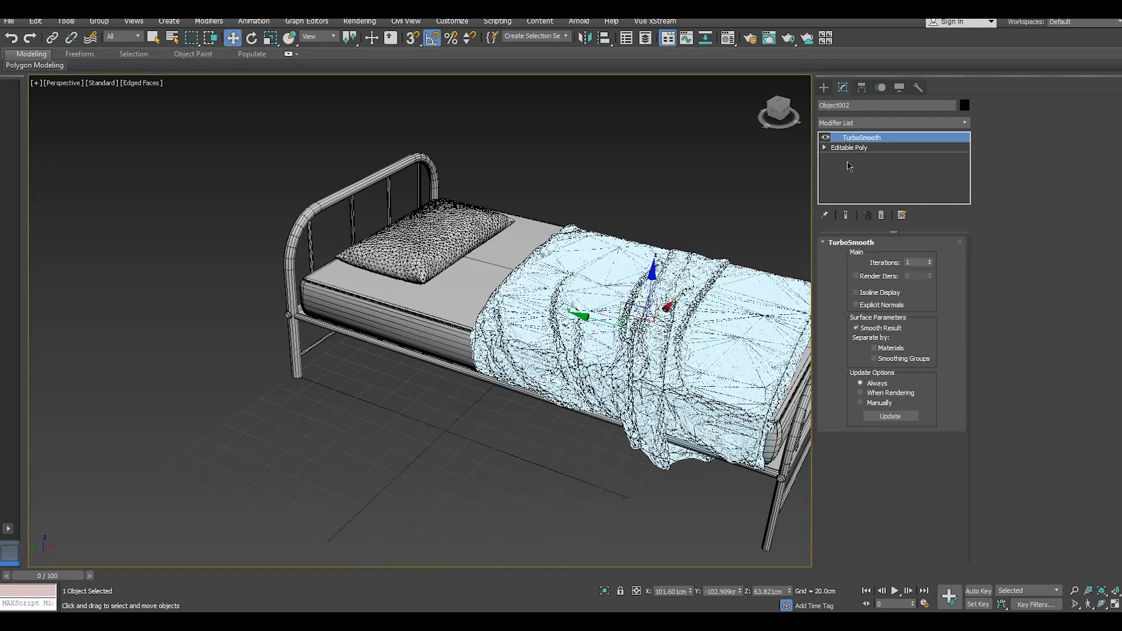
left_click(605, 592)
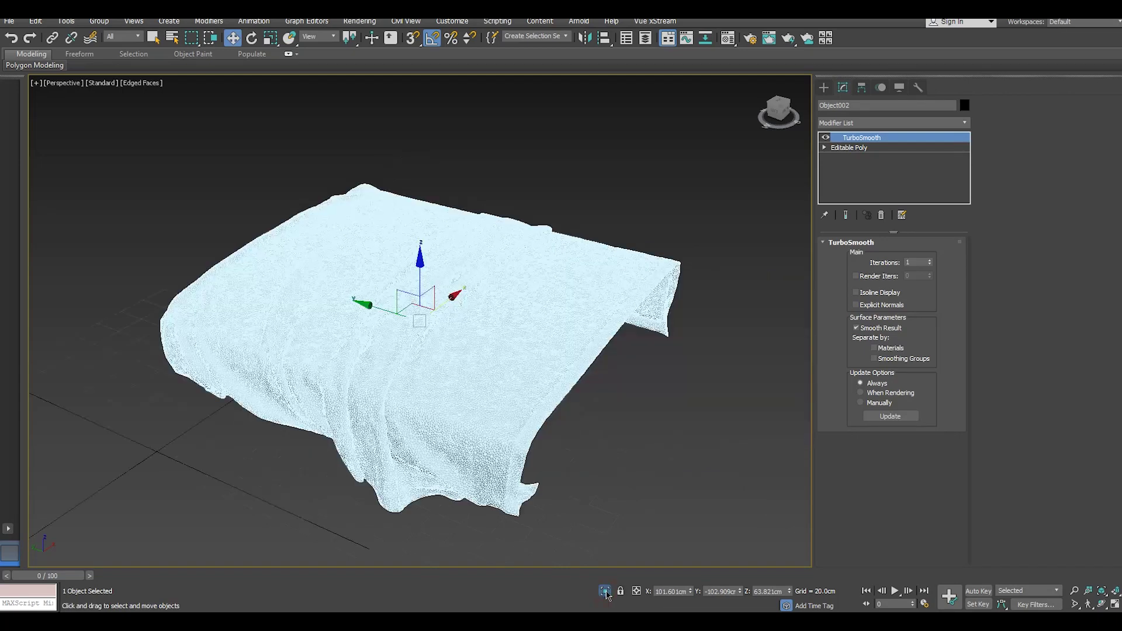
left_click(859, 149)
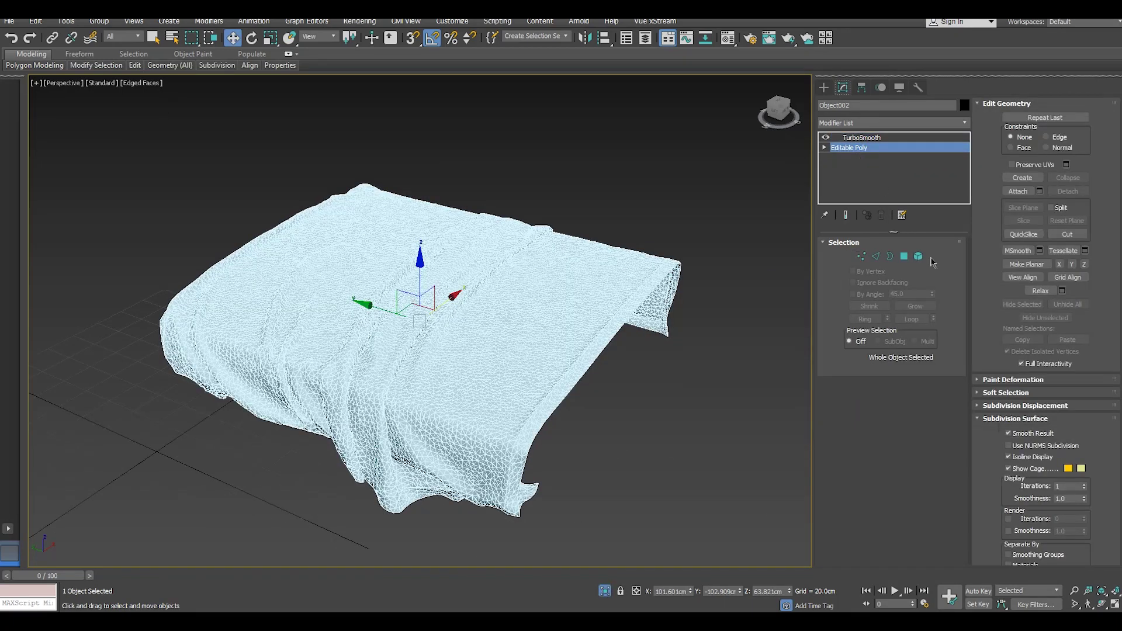
left_click(918, 256)
Step: Select all 66468 of the blanket's polygons
mouse_move(187, 131)
left_mouse_down()
mouse_move(167, 142)
mouse_move(561, 437)
left_mouse_up()
left_click_drag(717, 498, 718, 498)
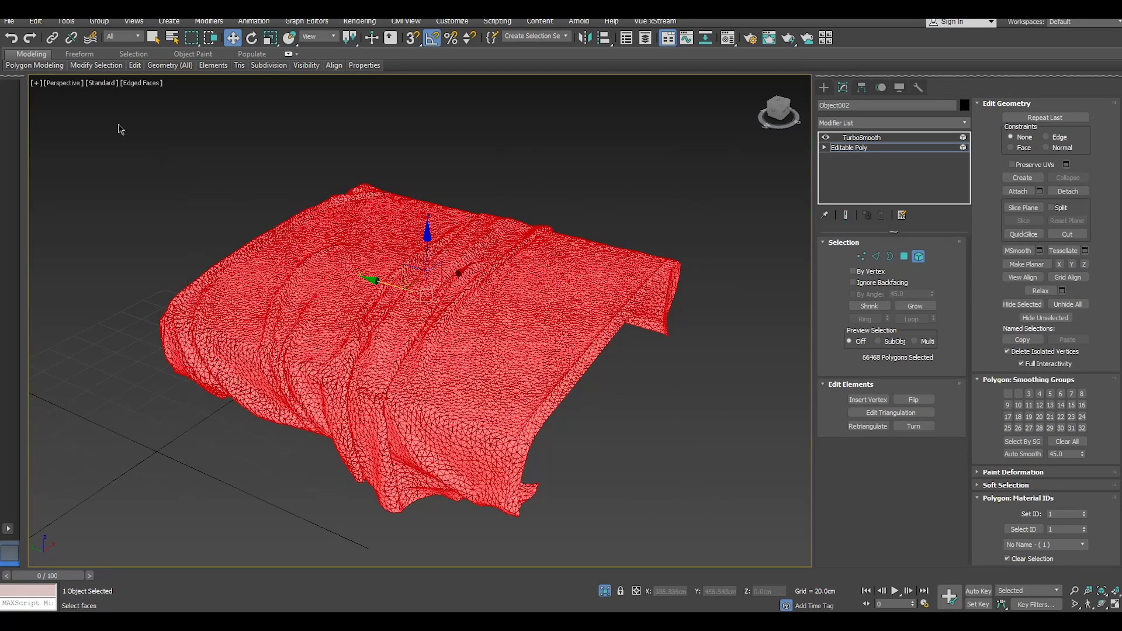
left_click_drag(118, 124, 573, 461)
scroll(1010, 514, "down", 2)
scroll(1047, 515, "down", 2)
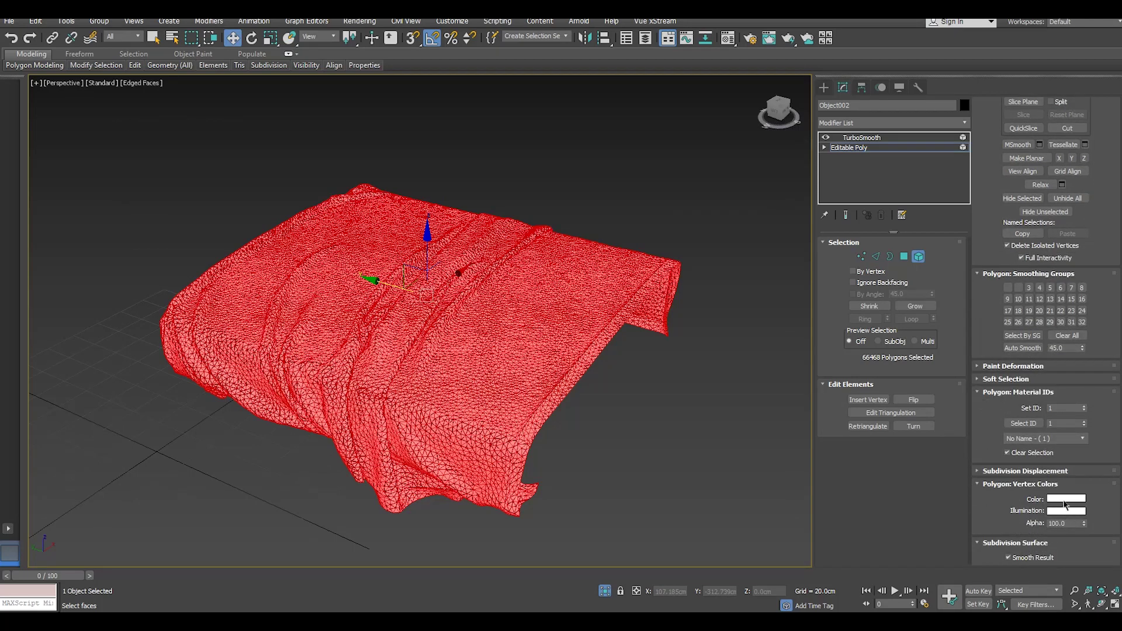
Step: Set the selected polygons' vertex colour to magenta, leave sub-object mode and exit isolation
left_click(1065, 500)
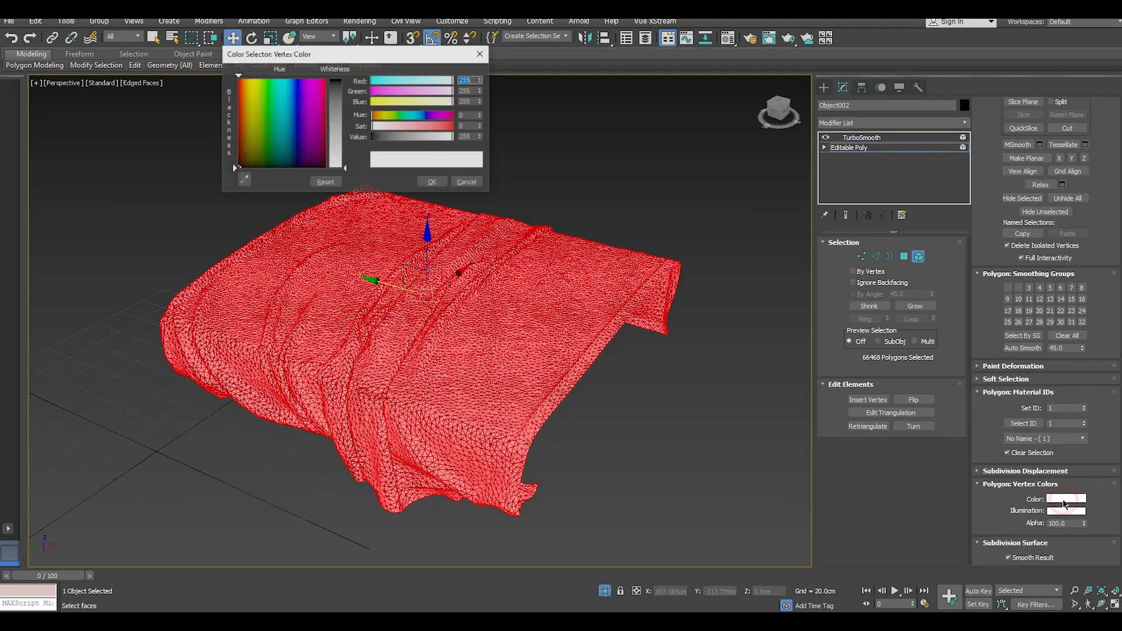
left_click(308, 89)
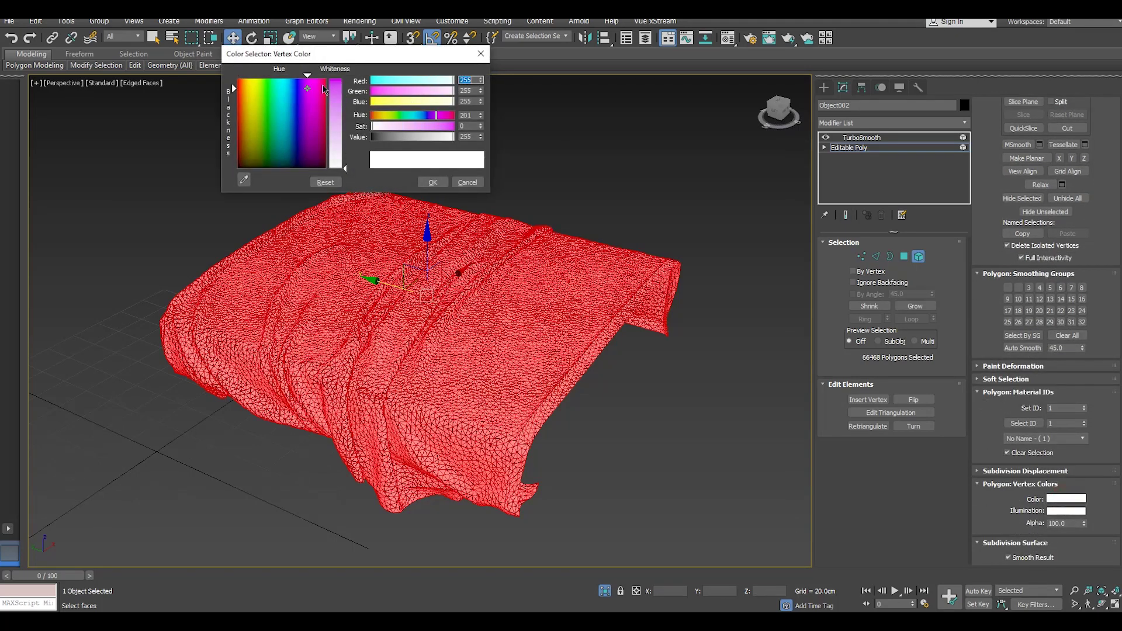
left_click(436, 182)
left_click(861, 147)
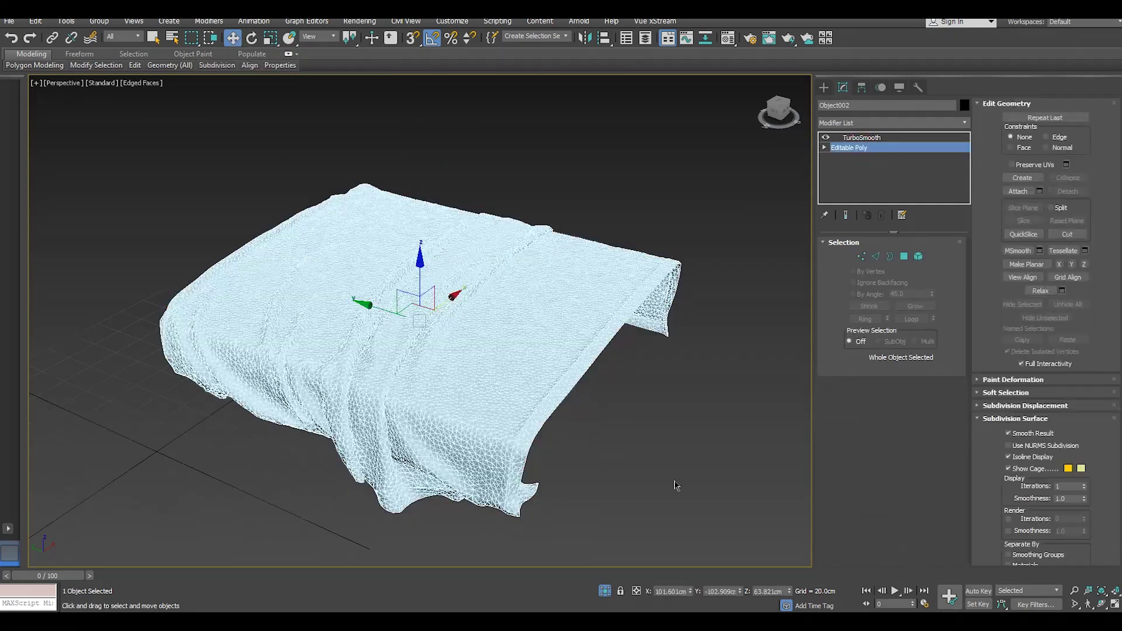
left_click(606, 591)
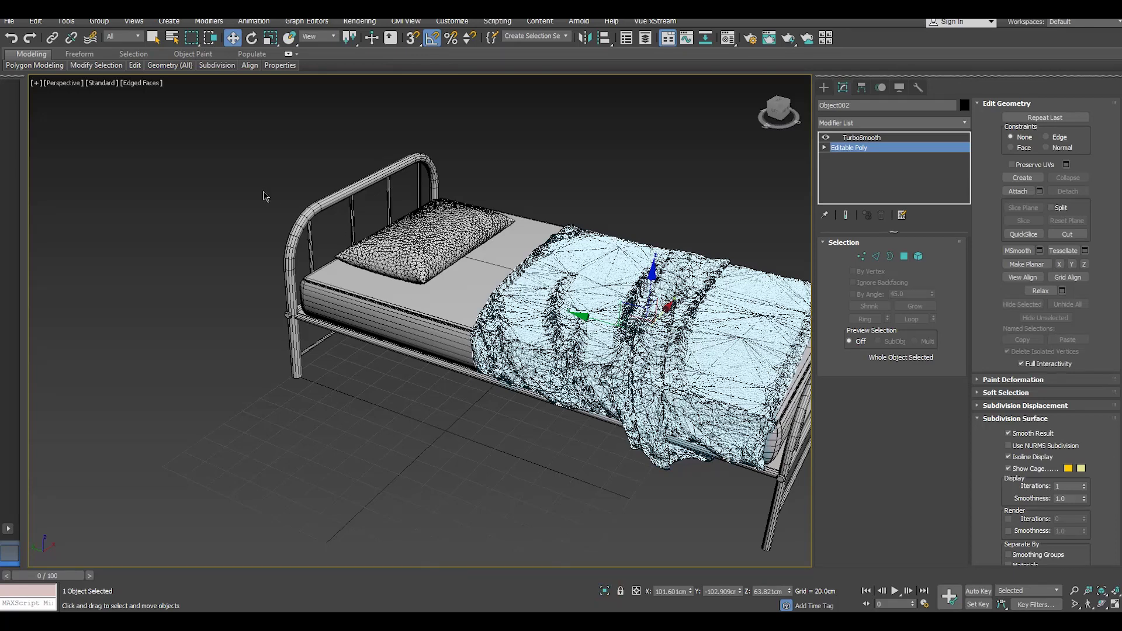
Step: Select the mattress, blanket and pillow in turn in the viewport
middle_click_drag(533, 372, 495, 374)
left_click(404, 325)
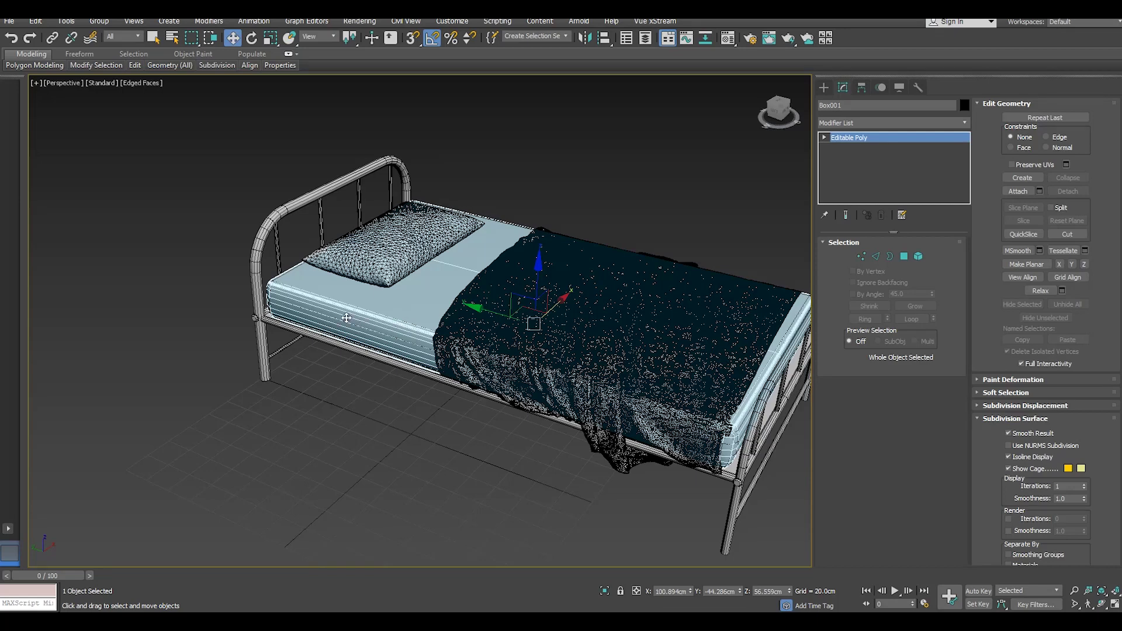
left_click(521, 360)
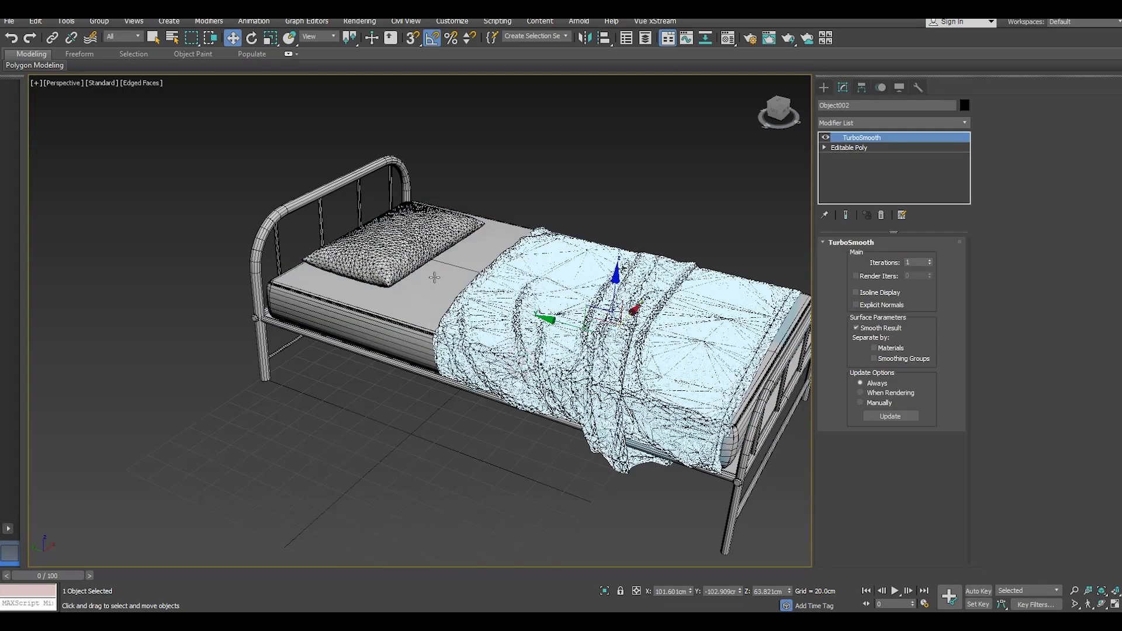
left_click(408, 259)
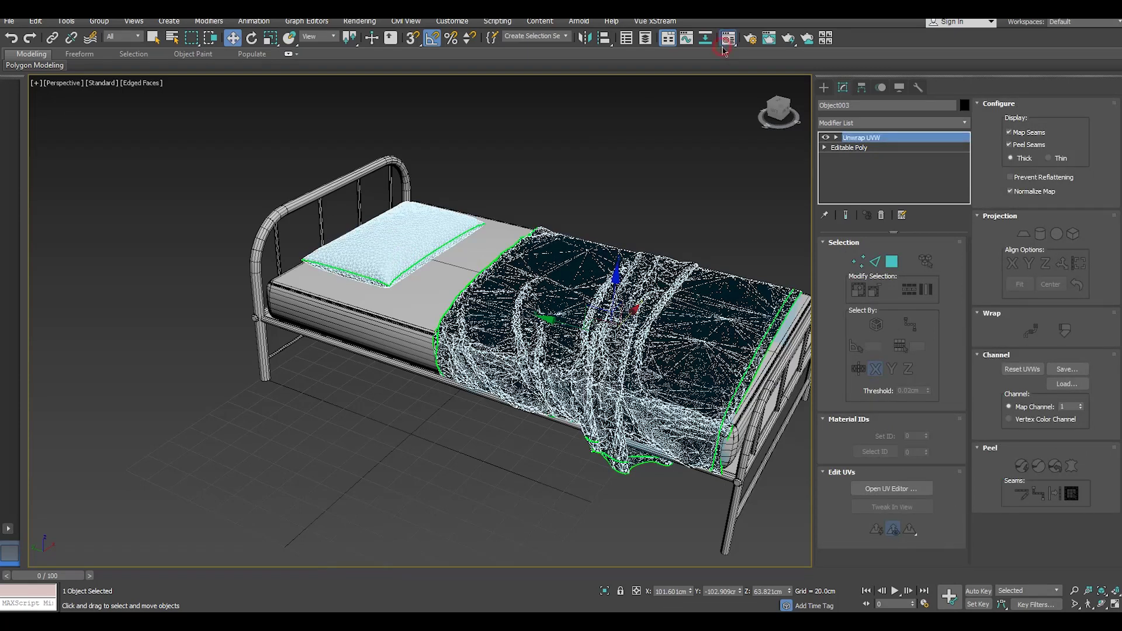
Step: Lower the 03 - Default material's diffuse value to 29 for dark gray, then close the editor and deselect
left_click(728, 38)
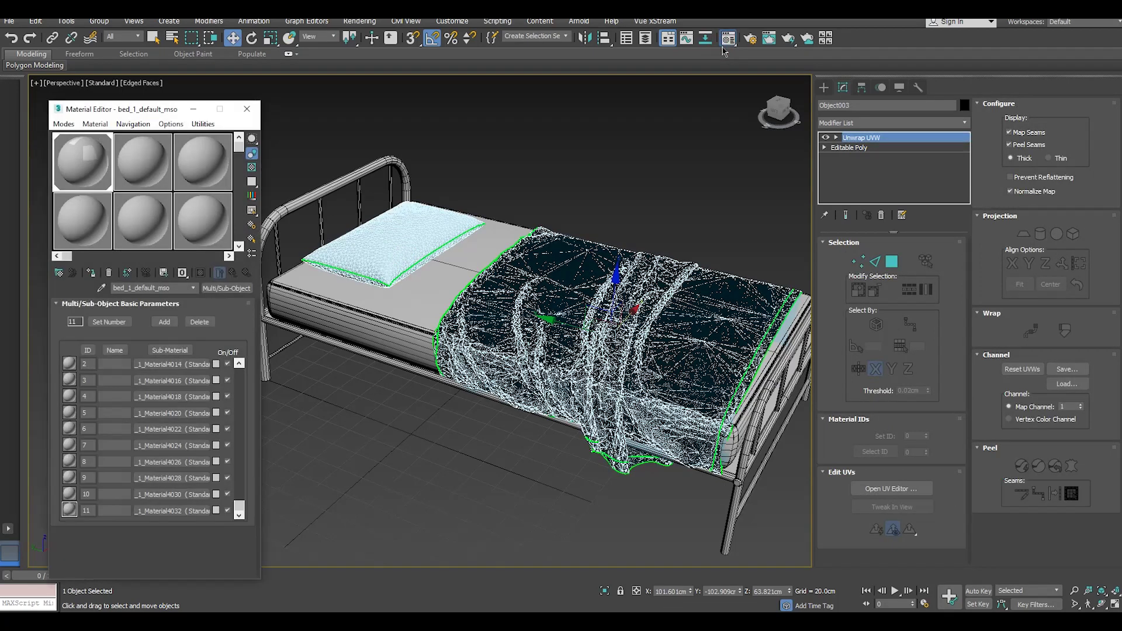
left_click(140, 170)
left_click(92, 274)
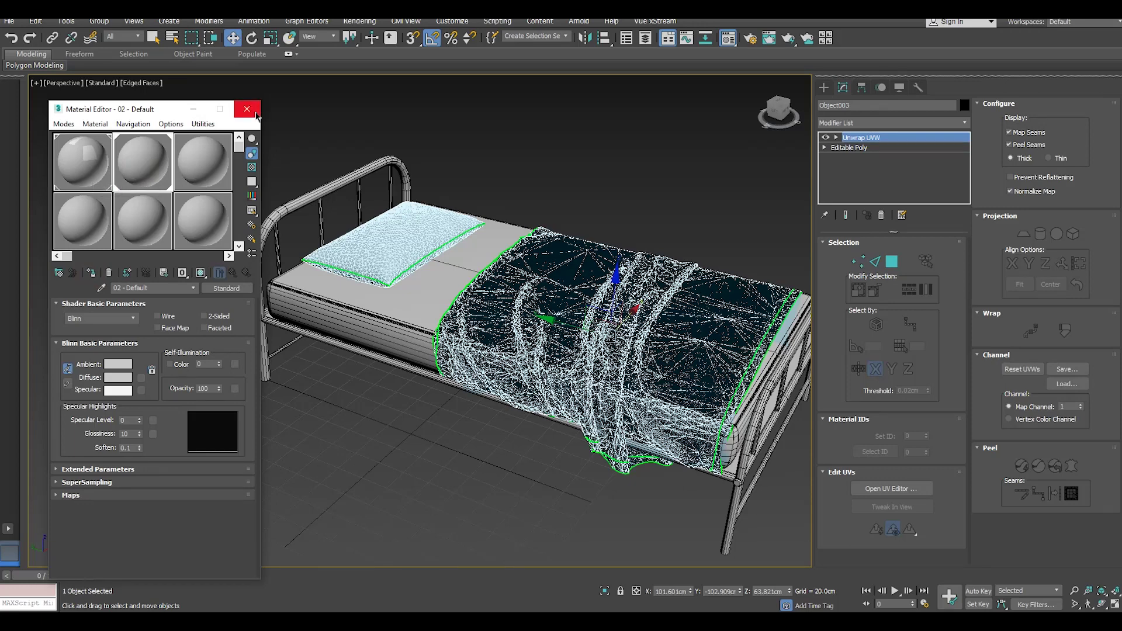
left_click(202, 169)
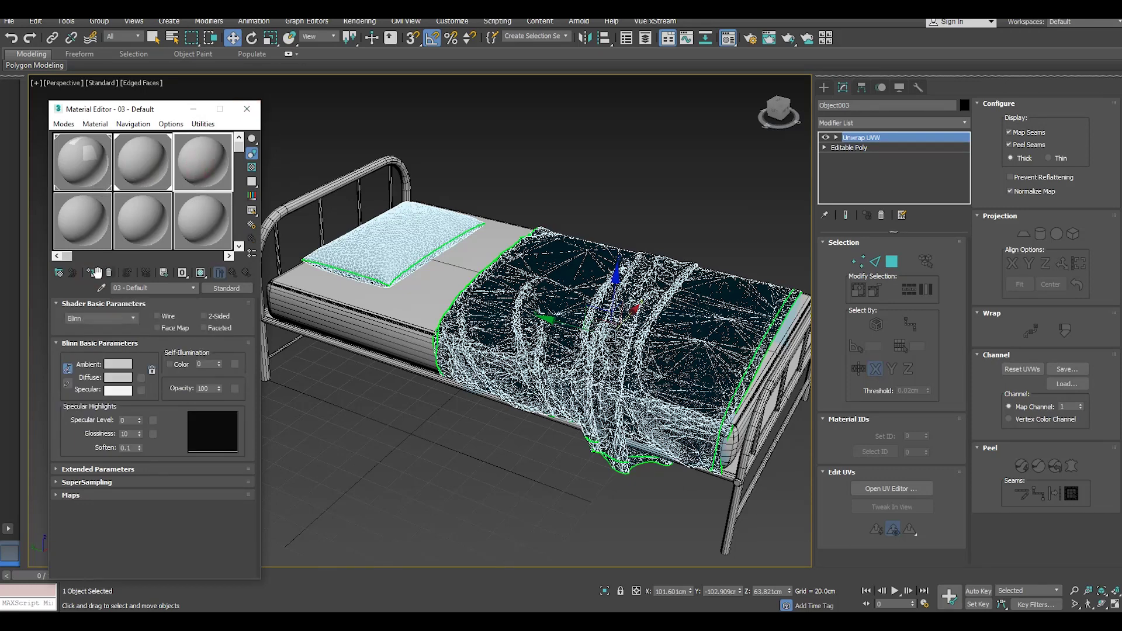
left_click(127, 377)
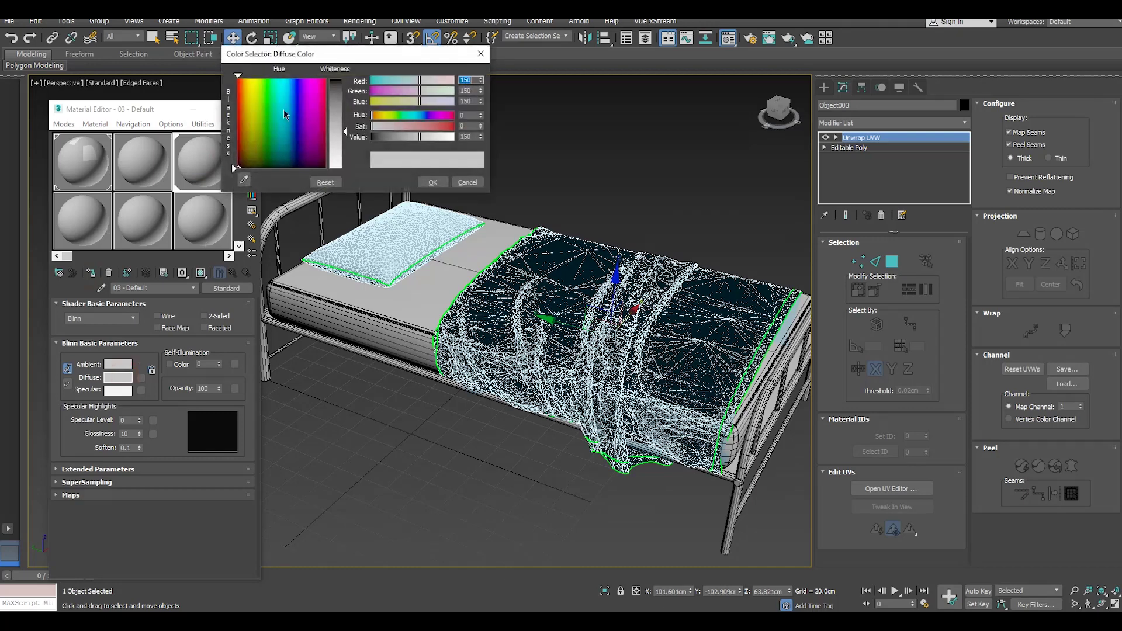
left_click(331, 92)
left_click(441, 181)
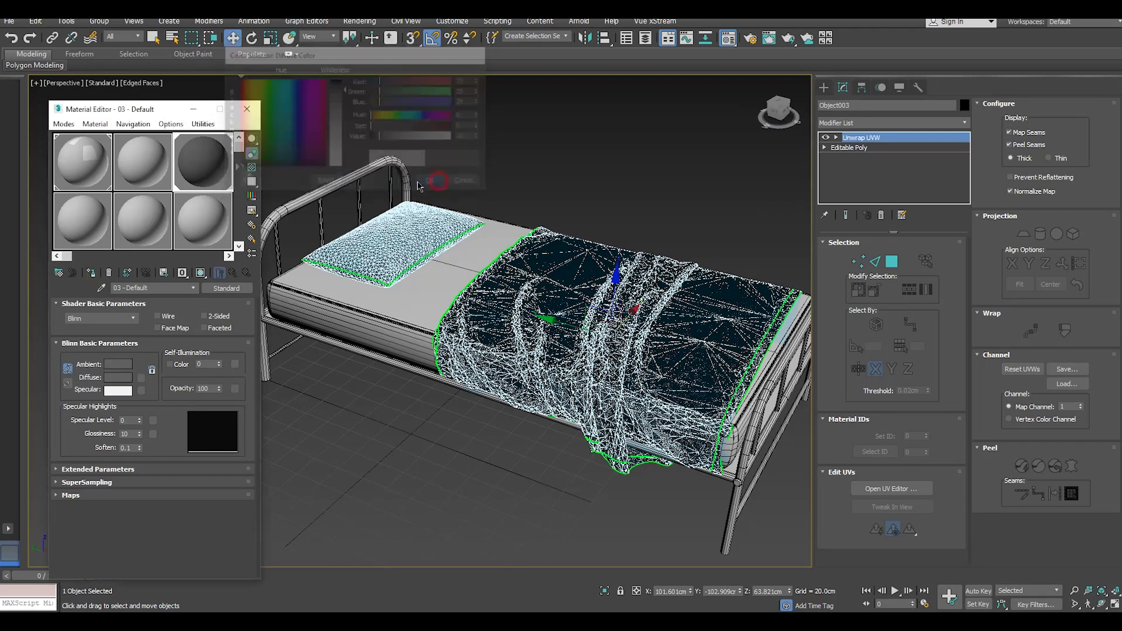
left_click(247, 109)
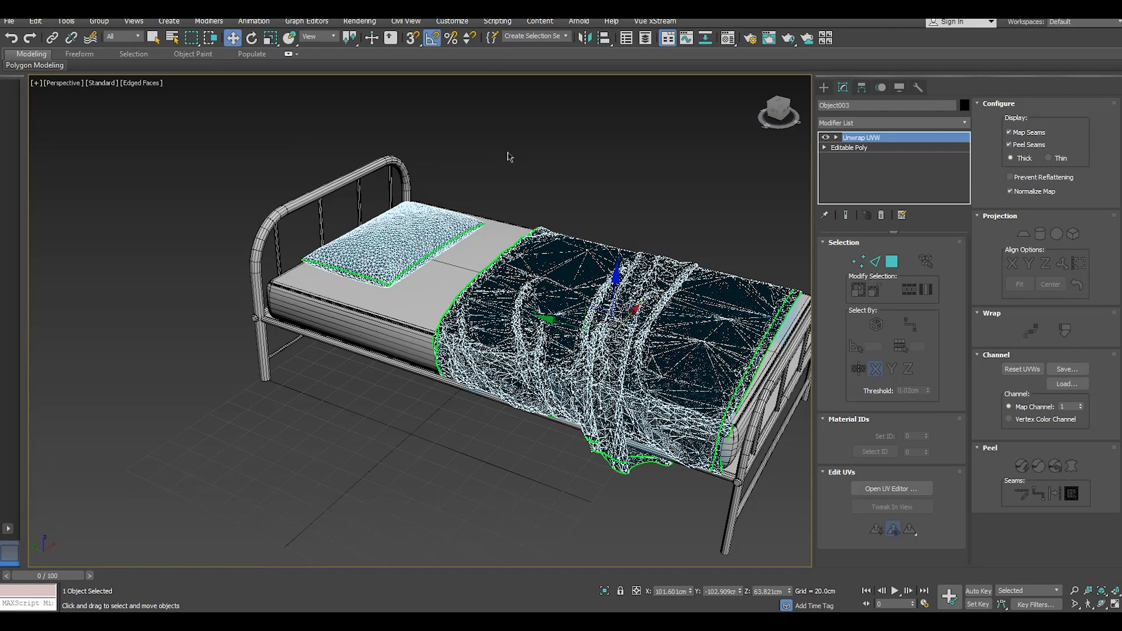
left_click(507, 155)
Step: Select the mattress Box002, briefly opening and closing the quad menu and Material Editor
left_click(412, 334)
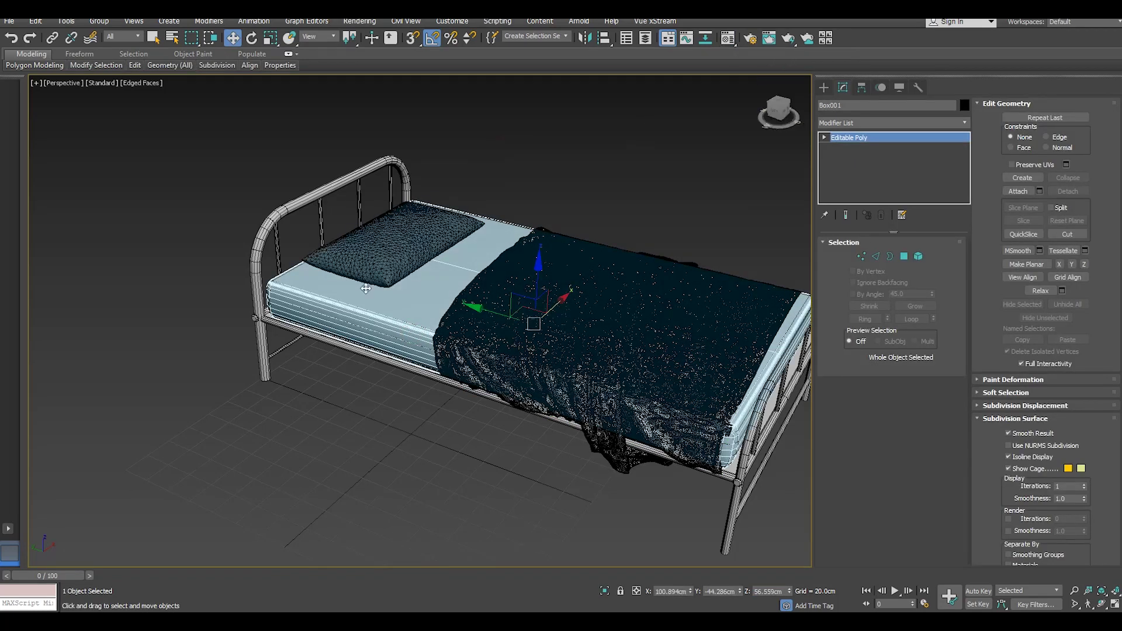
scroll(310, 297, "up", 5)
right_click(310, 298)
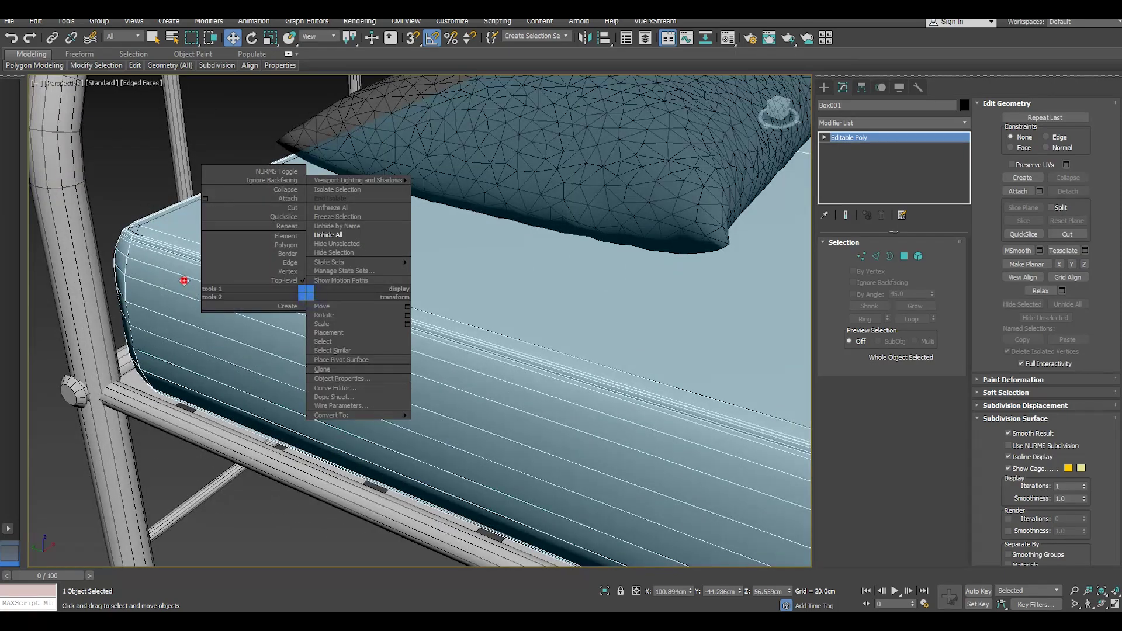
left_click(184, 282)
scroll(130, 230, "up", 5)
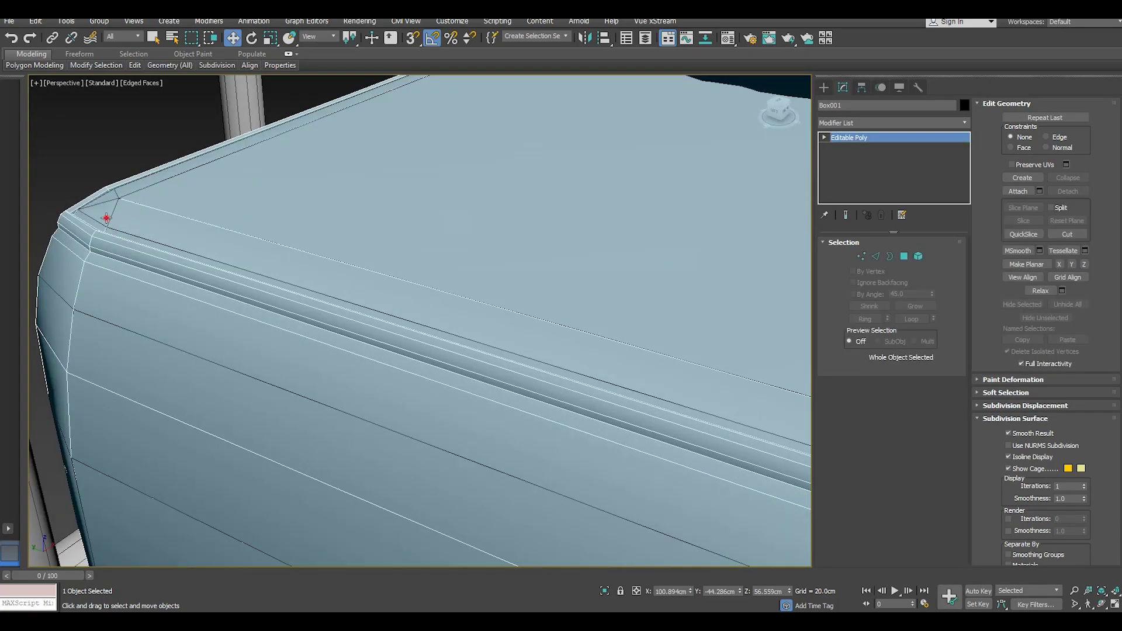
scroll(129, 234, "down", 3)
scroll(128, 234, "down", 3)
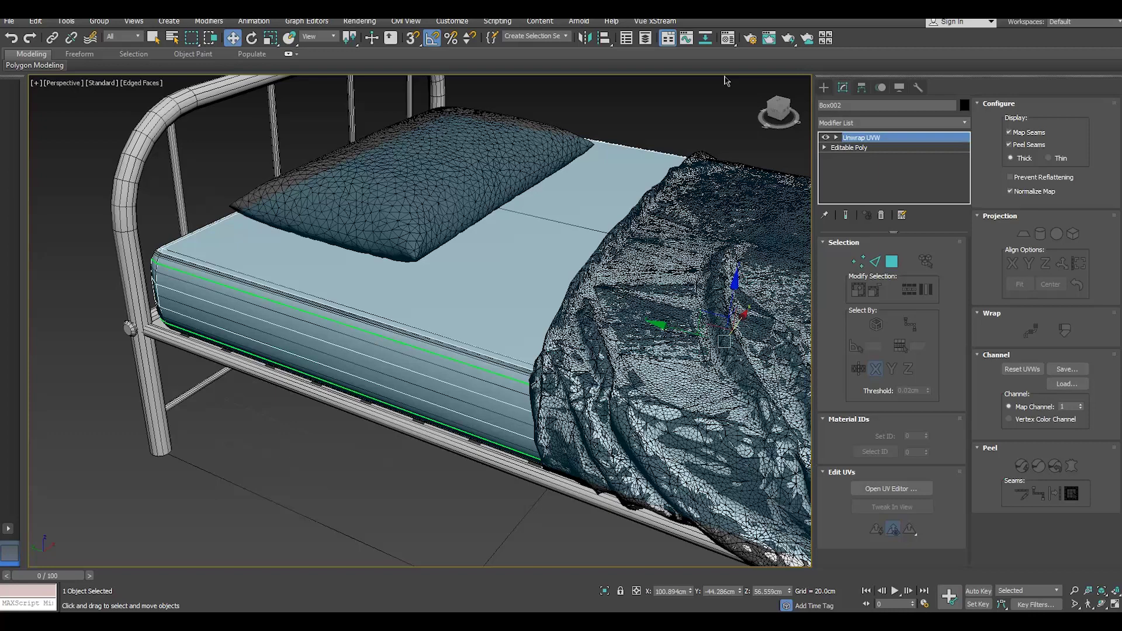
left_click(728, 38)
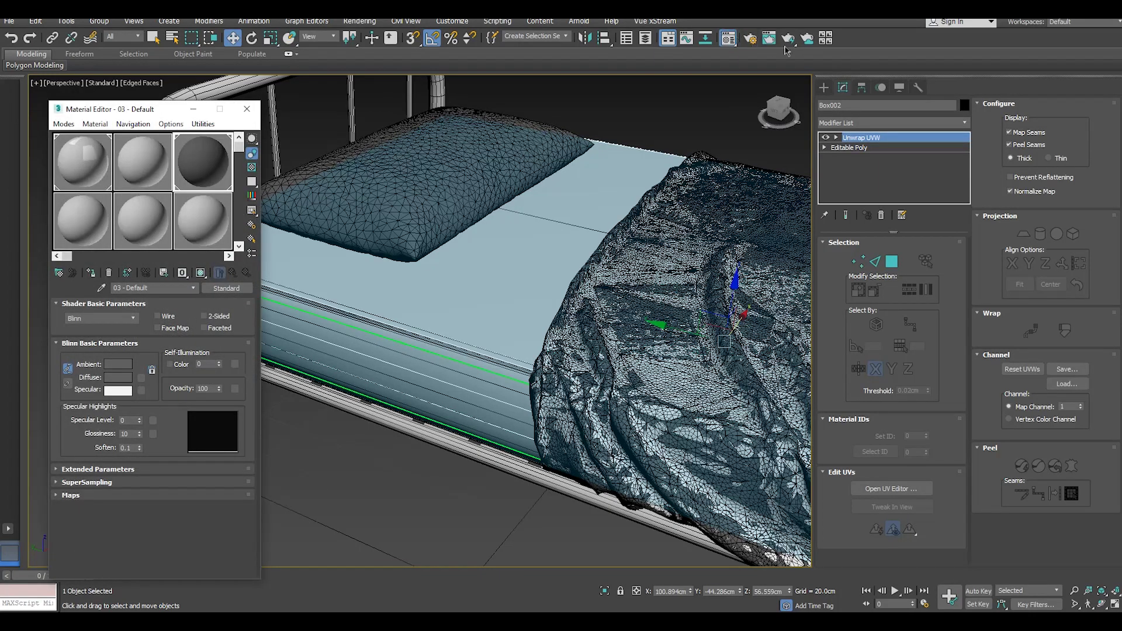
left_click(247, 109)
scroll(395, 340, "down", 3)
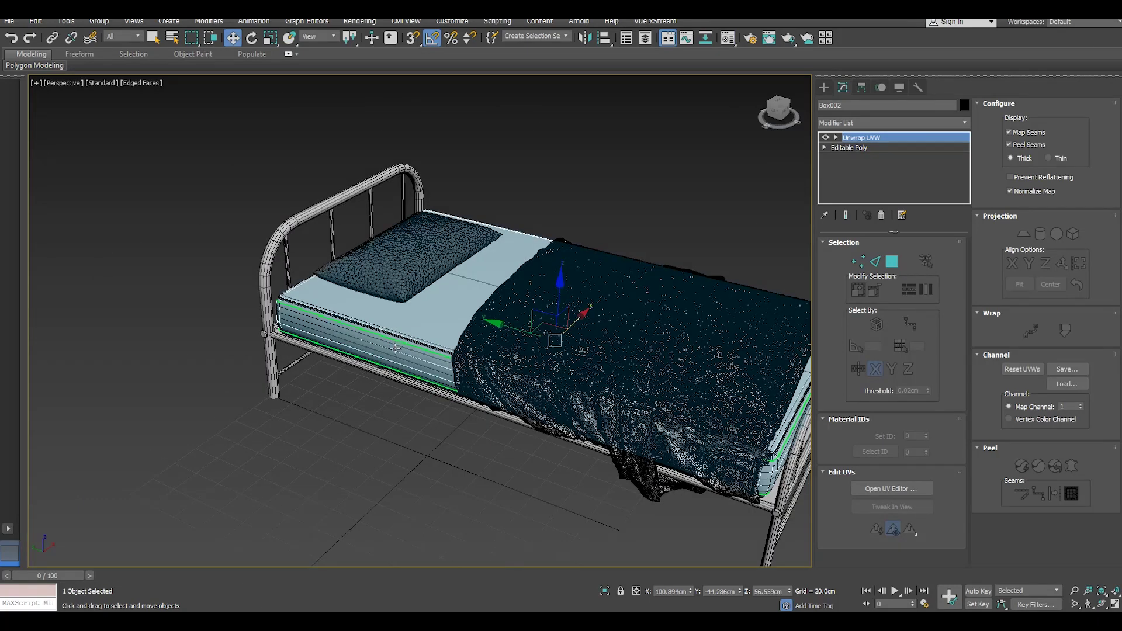
Step: Delete Box002's Unwrap UVW modifier and attach the bed frame to it
right_click(847, 140)
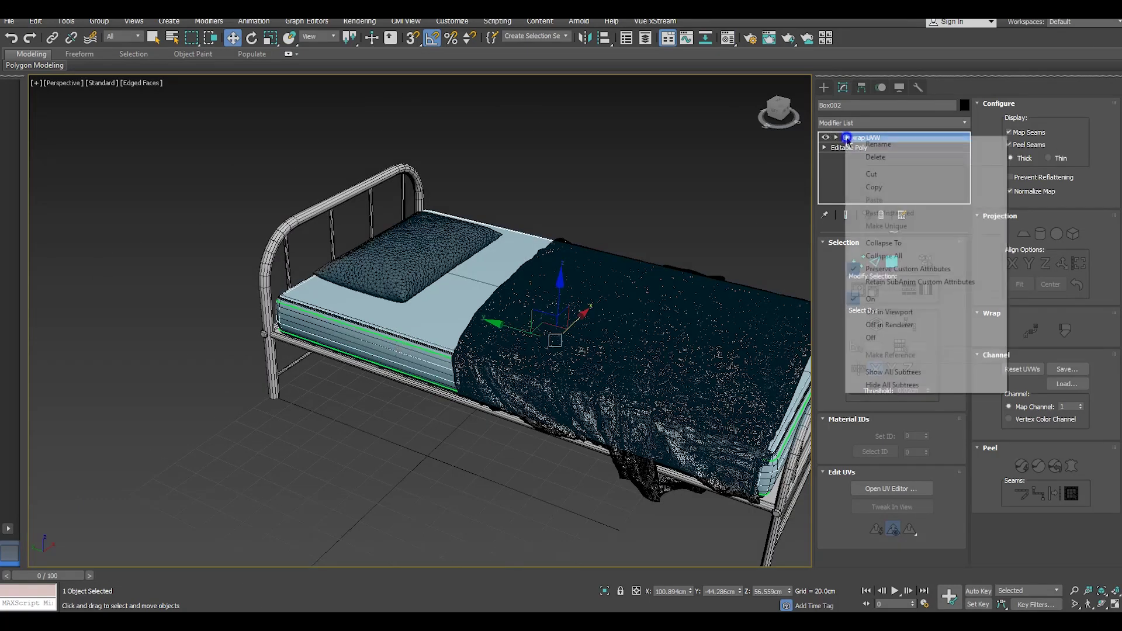
left_click(914, 247)
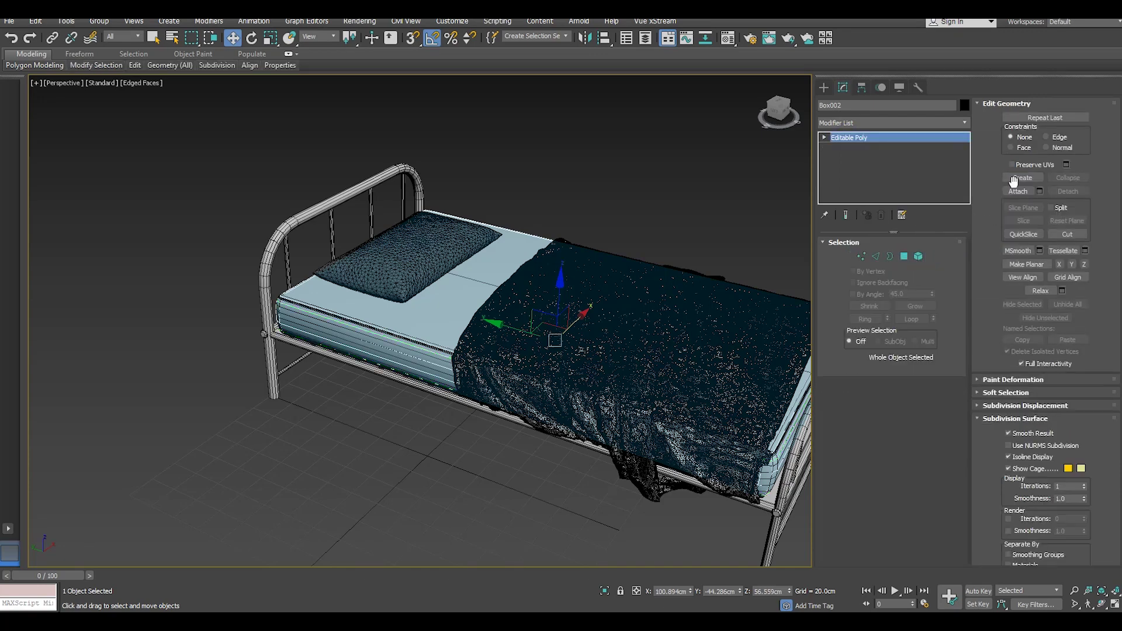
left_click(1018, 191)
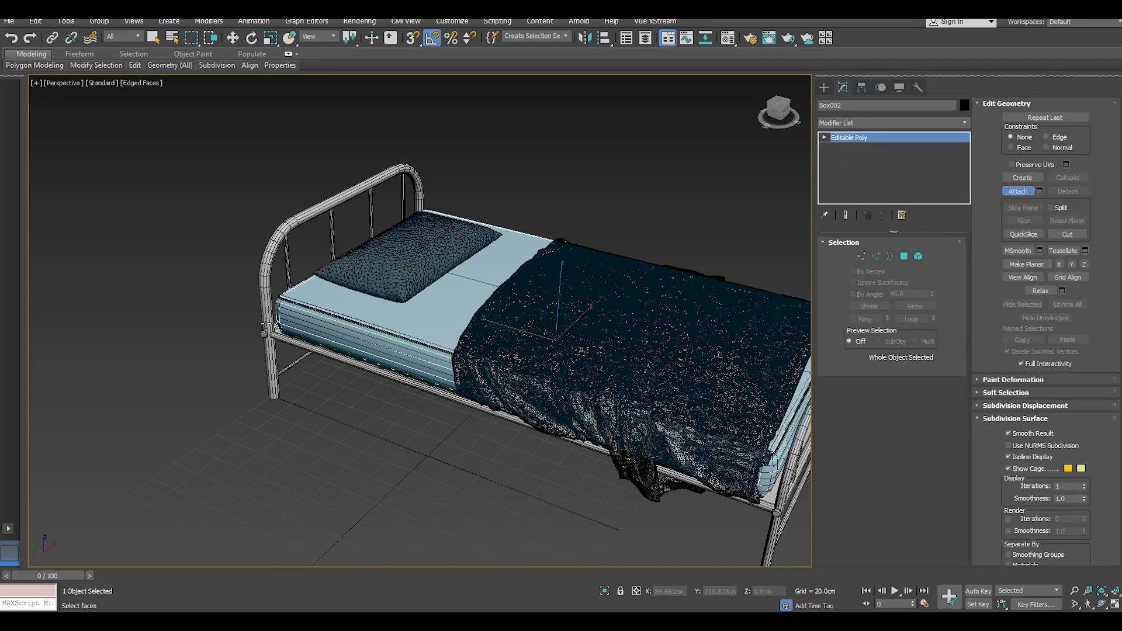
left_click(264, 329)
right_click(232, 303)
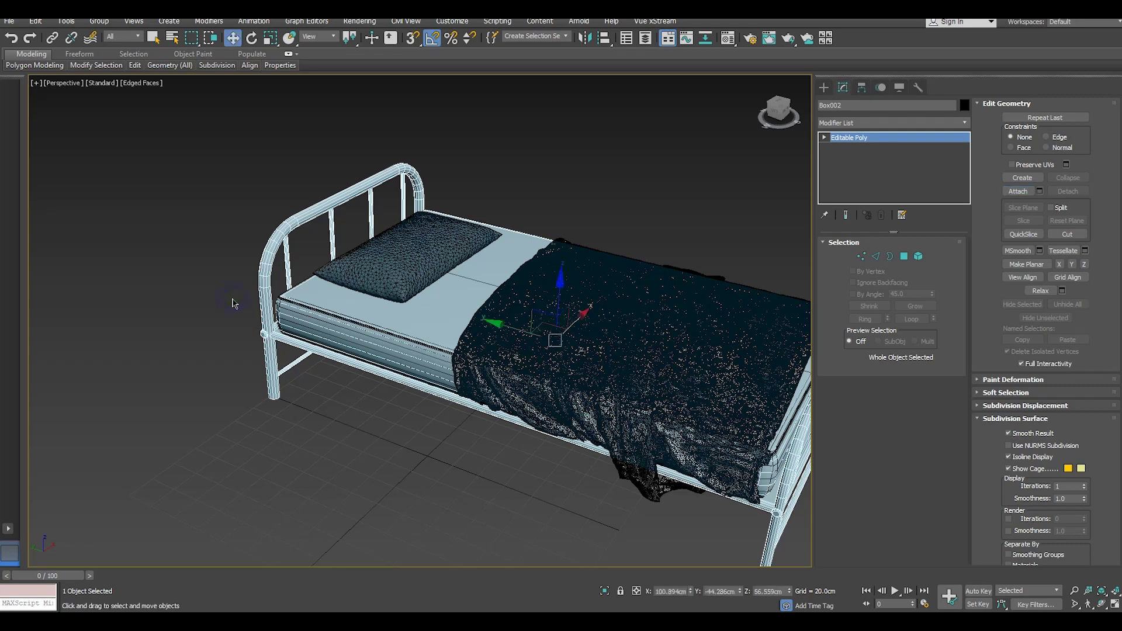
Step: Add a fresh Unwrap UVW to the combined mattress and frame and pack all its UVs into the square
left_click(964, 123)
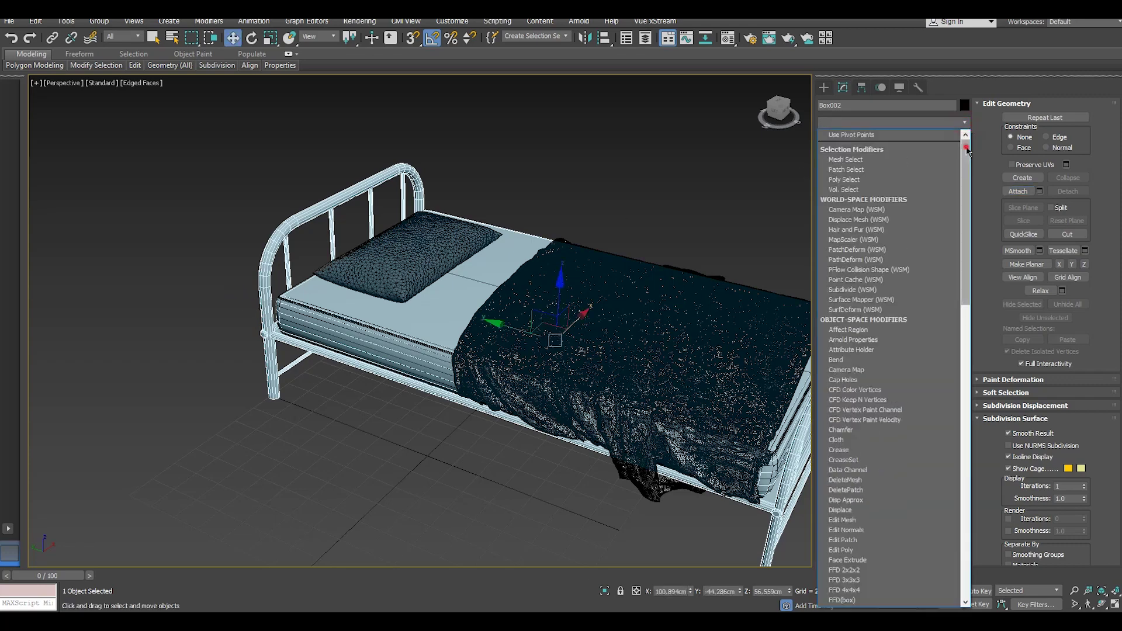
scroll(863, 465, "down", 15)
left_click(848, 456)
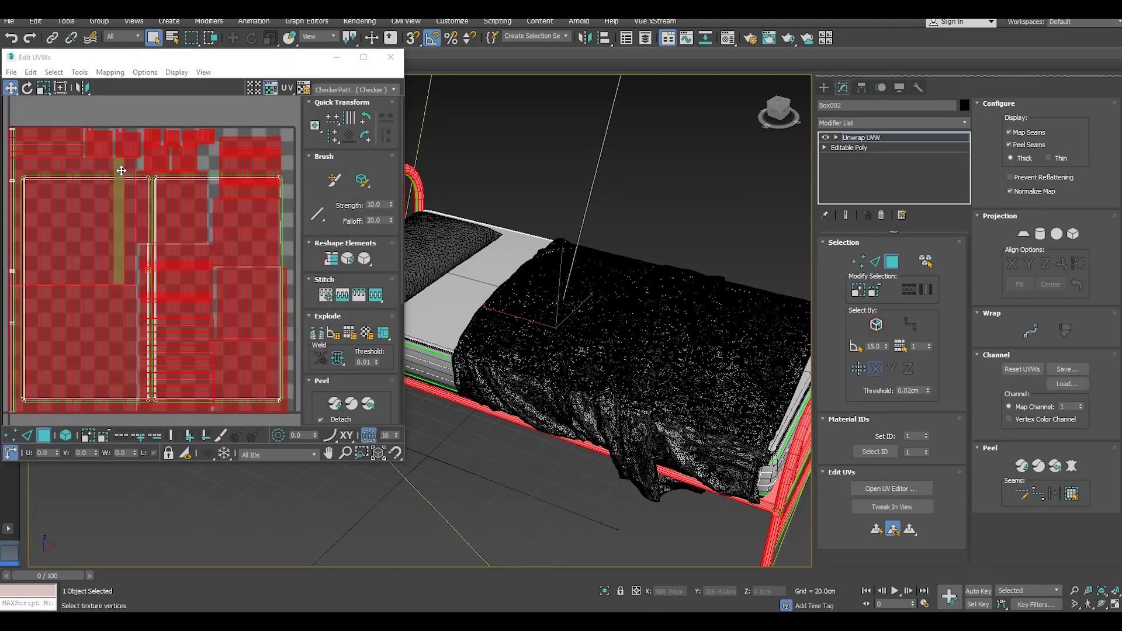
scroll(470, 264, "down", 5)
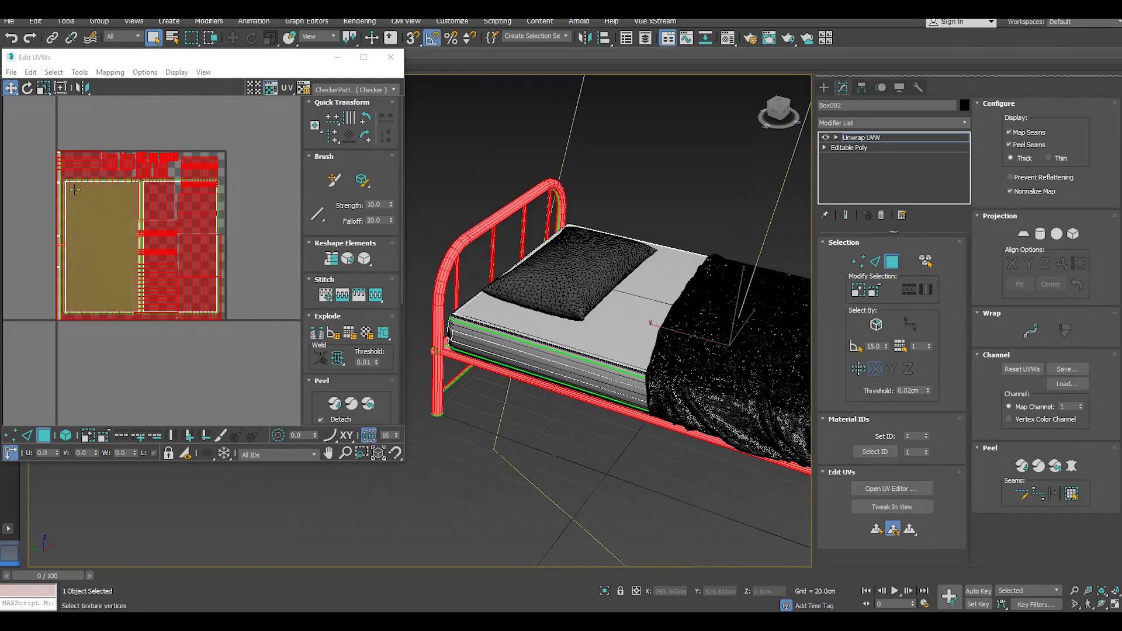
left_click_drag(185, 247, 271, 366)
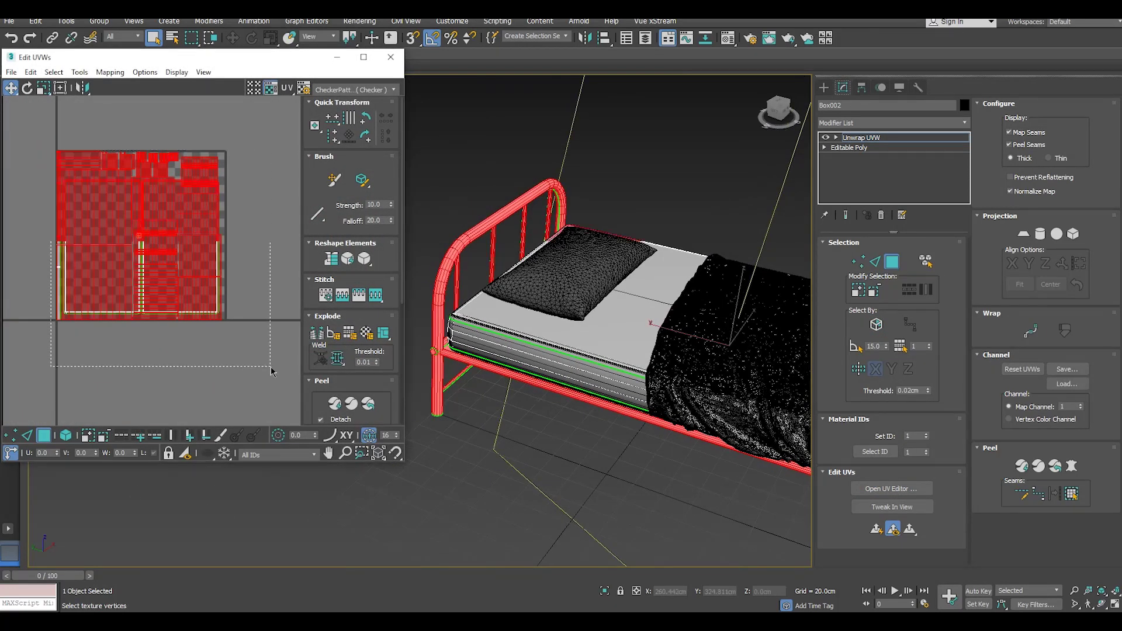
scroll(342, 352, "down", 2)
scroll(342, 352, "down", 2)
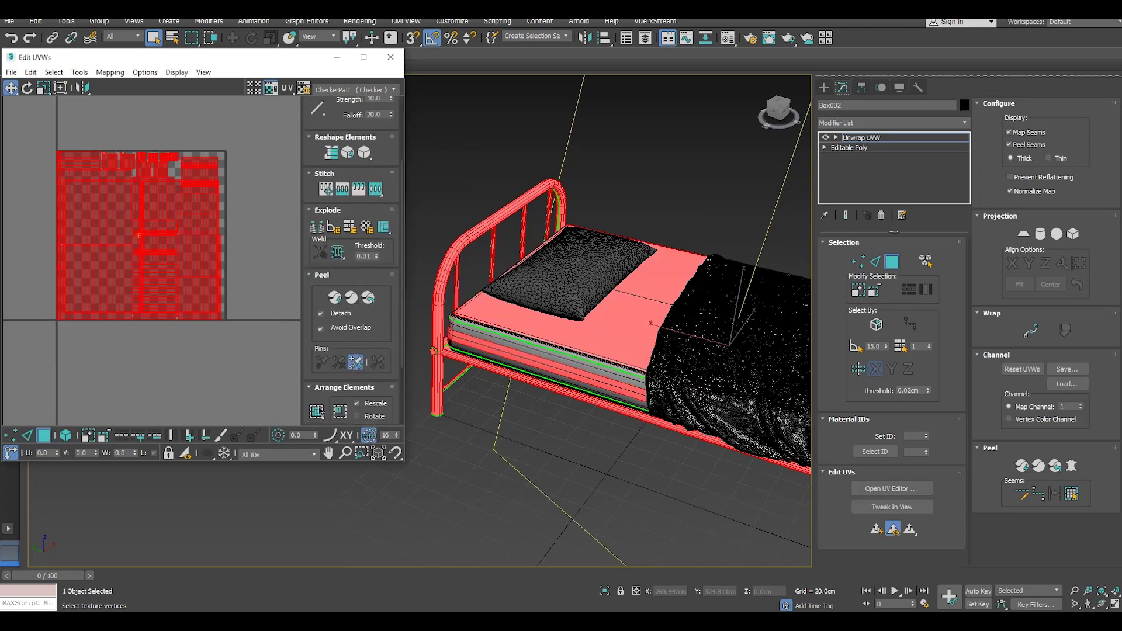
left_click(316, 411)
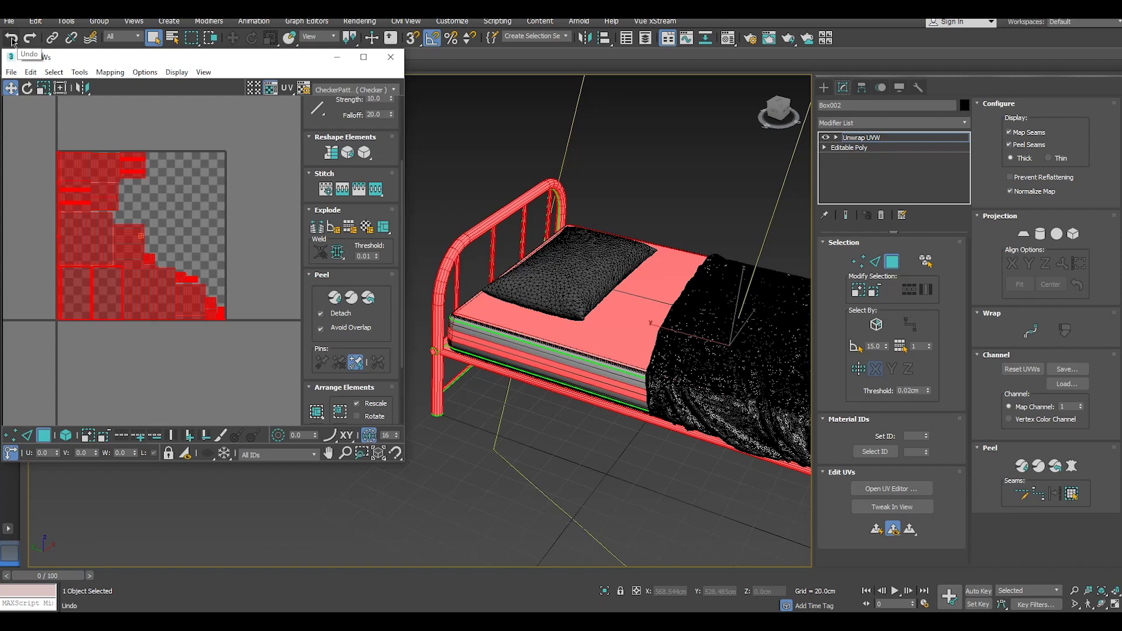
Step: Isolate the bed and select the mattress faces by element
left_click(606, 593)
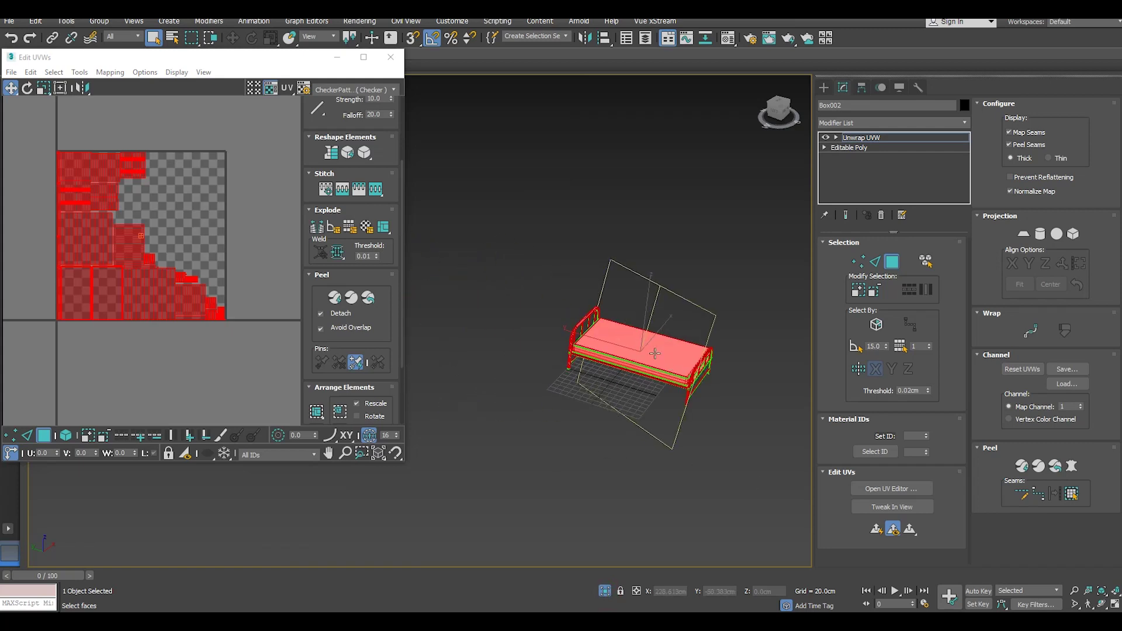
scroll(655, 354, "up", 5)
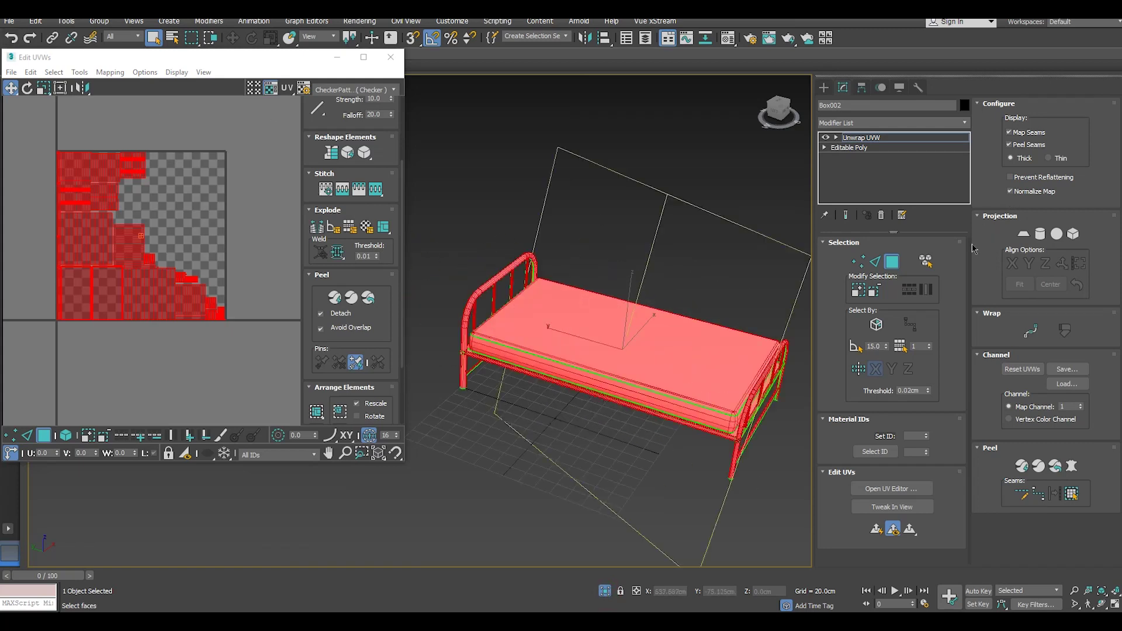
left_click(926, 262)
left_click(628, 329)
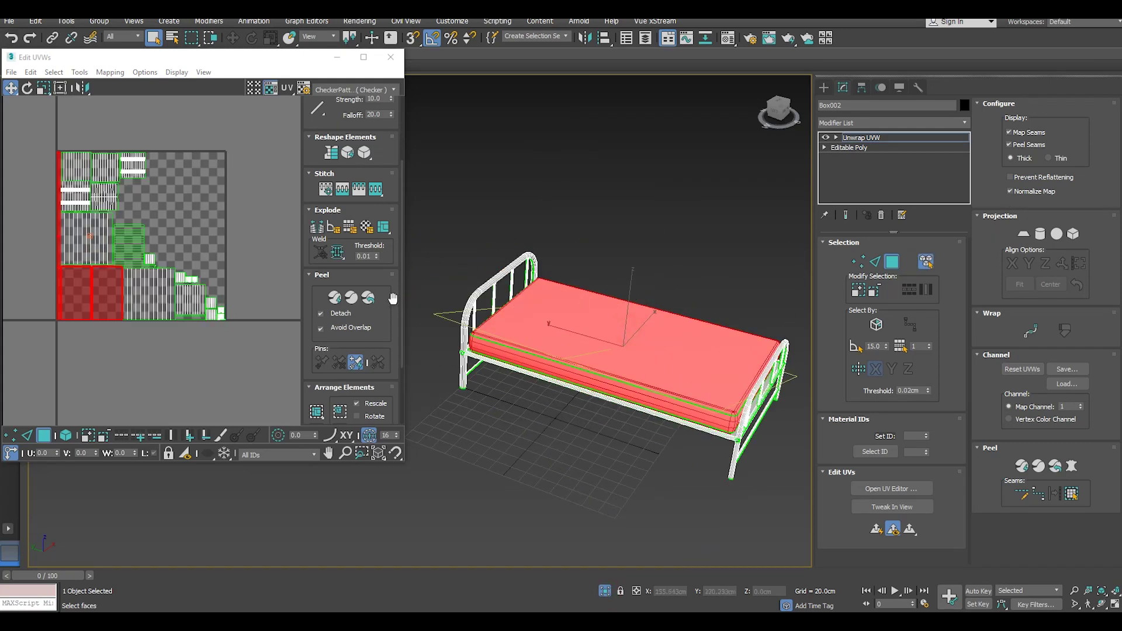
Step: Move the mattress shells out of the square, invert to the frame, and pack the frame shells including the thin strips
left_click_drag(90, 293, 18, 292)
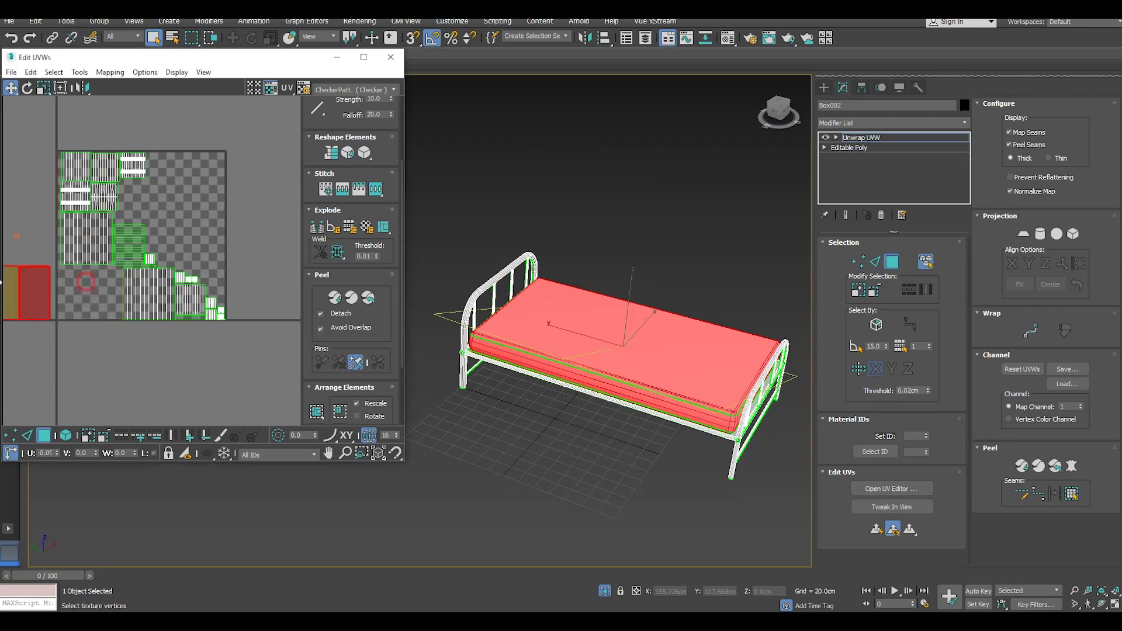
key("ctrl+i")
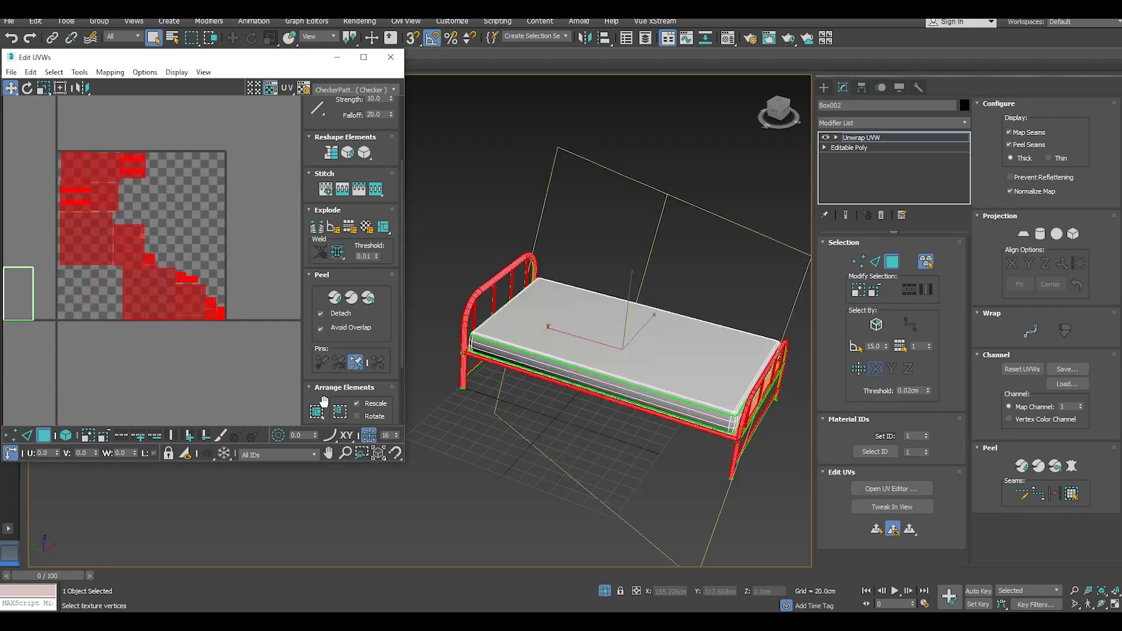
left_click(317, 412)
scroll(192, 280, "down", 3)
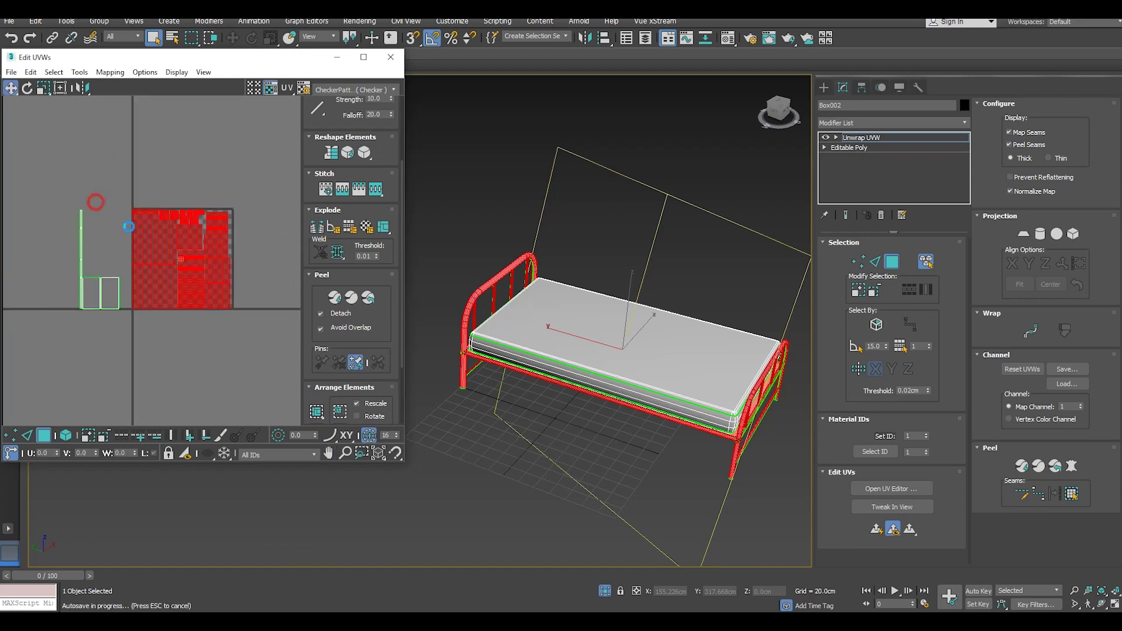
left_click_drag(96, 203, 278, 369)
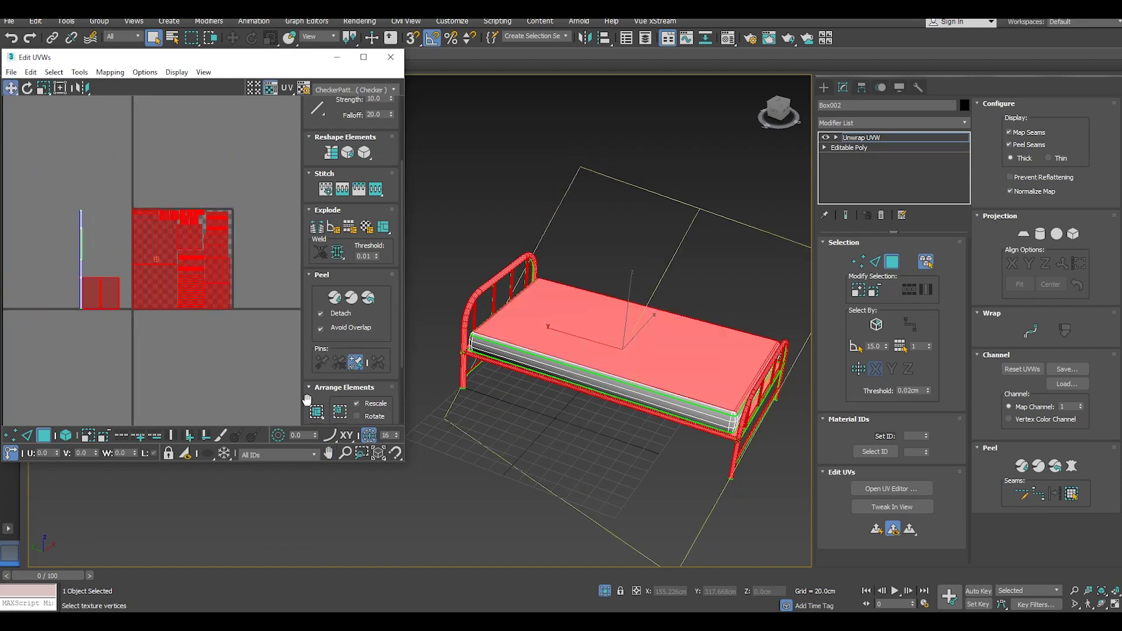
left_click(66, 435)
mouse_move(87, 383)
left_mouse_down()
mouse_move(204, 273)
mouse_move(306, 227)
left_mouse_up()
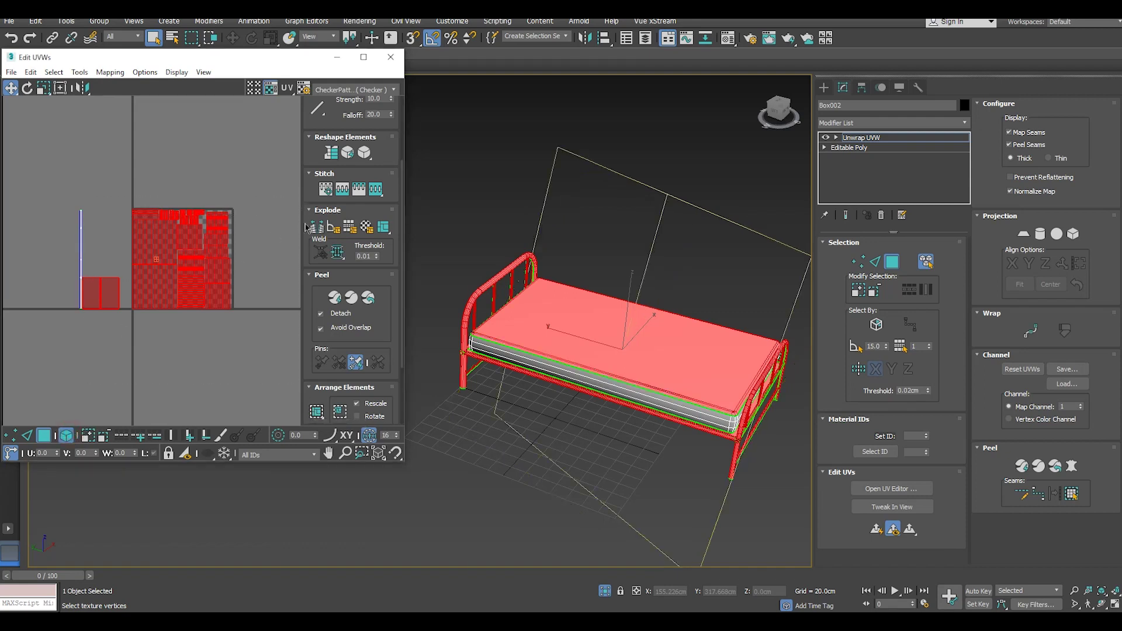
left_click(315, 411)
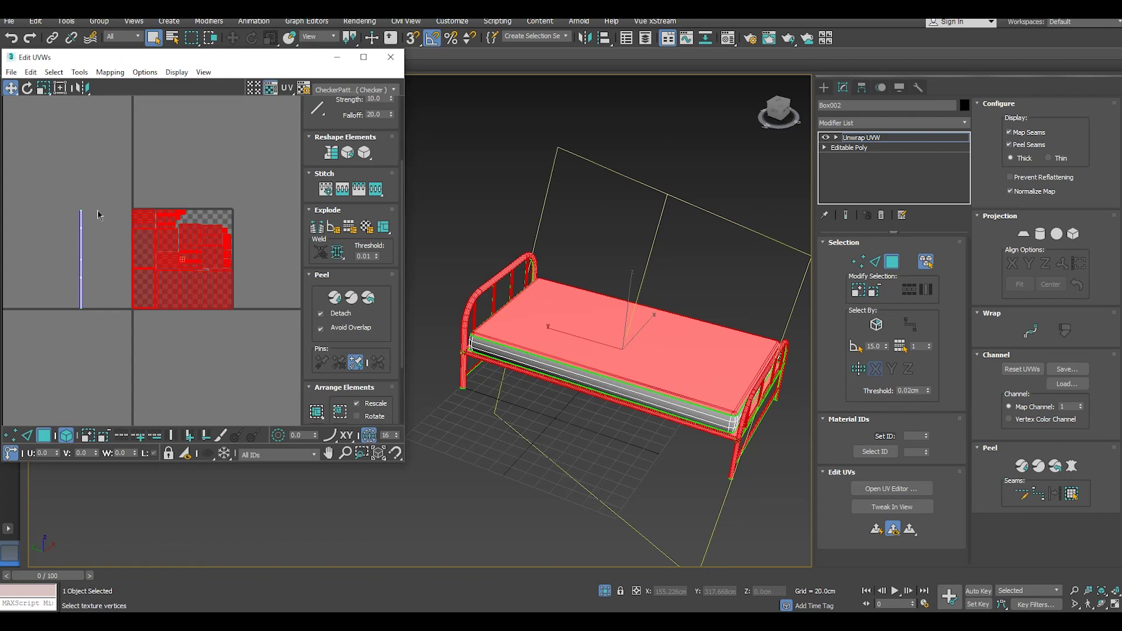
Step: Select all the frame's UV shells and repack them with Pack Custom settings after undoing a plain pack
mouse_move(69, 189)
left_mouse_down()
mouse_move(307, 416)
mouse_move(306, 401)
left_mouse_up()
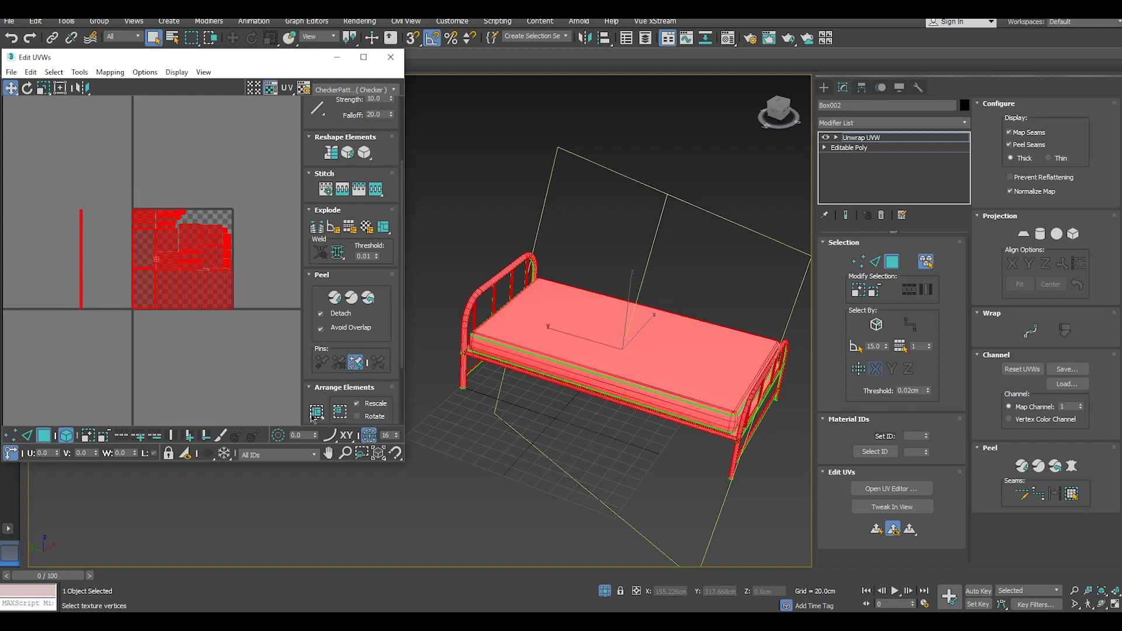
left_click(315, 412)
left_click(10, 38)
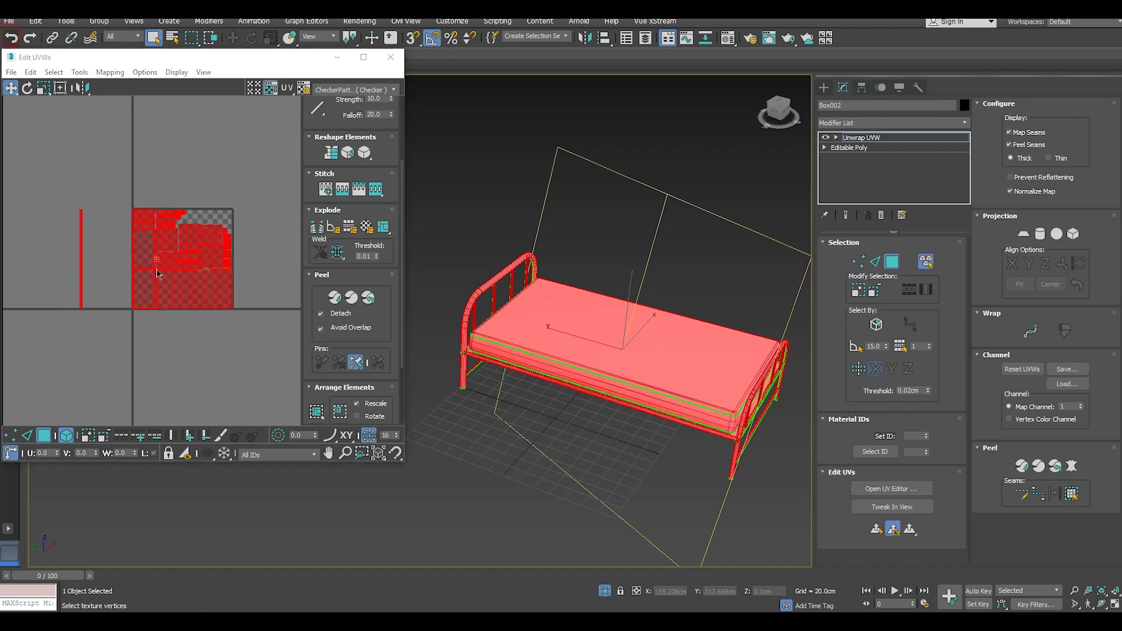
left_click(317, 411)
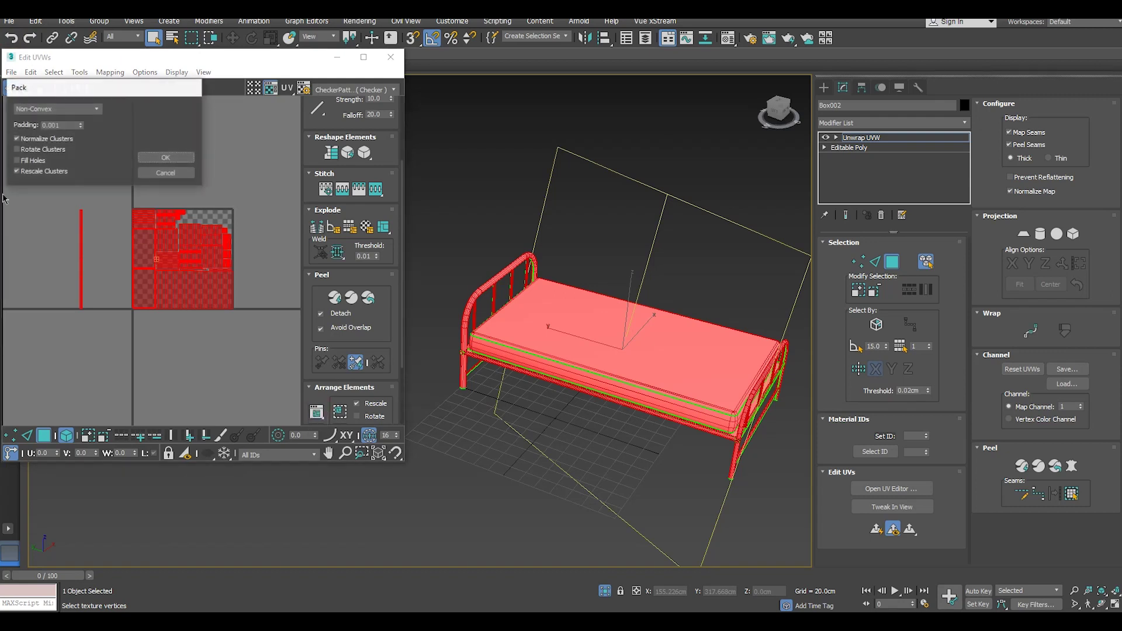
left_click(159, 157)
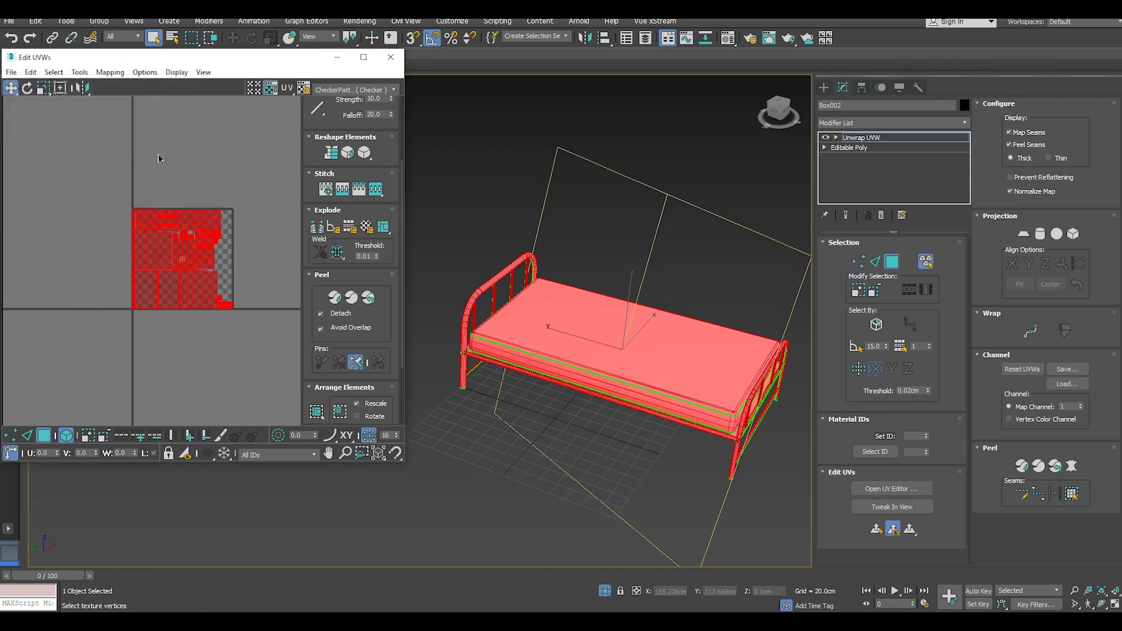
scroll(216, 268, "up", 3)
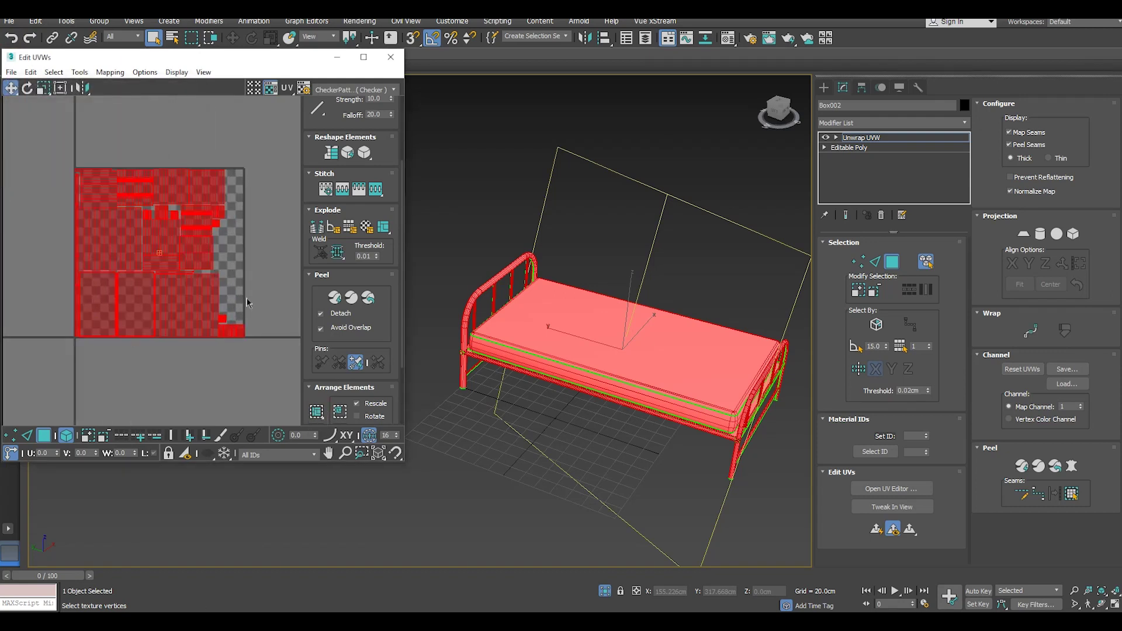
Step: Move a small UV element up into empty space and enlarge it
left_click_drag(267, 305, 253, 332)
left_click(241, 332)
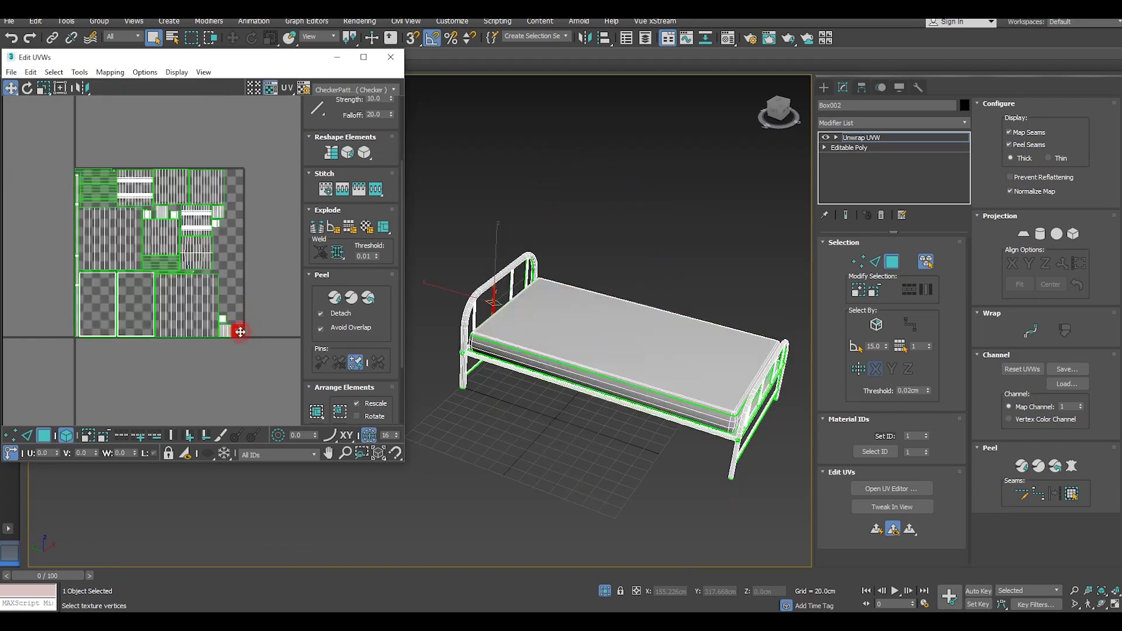
scroll(240, 332, "up", 2)
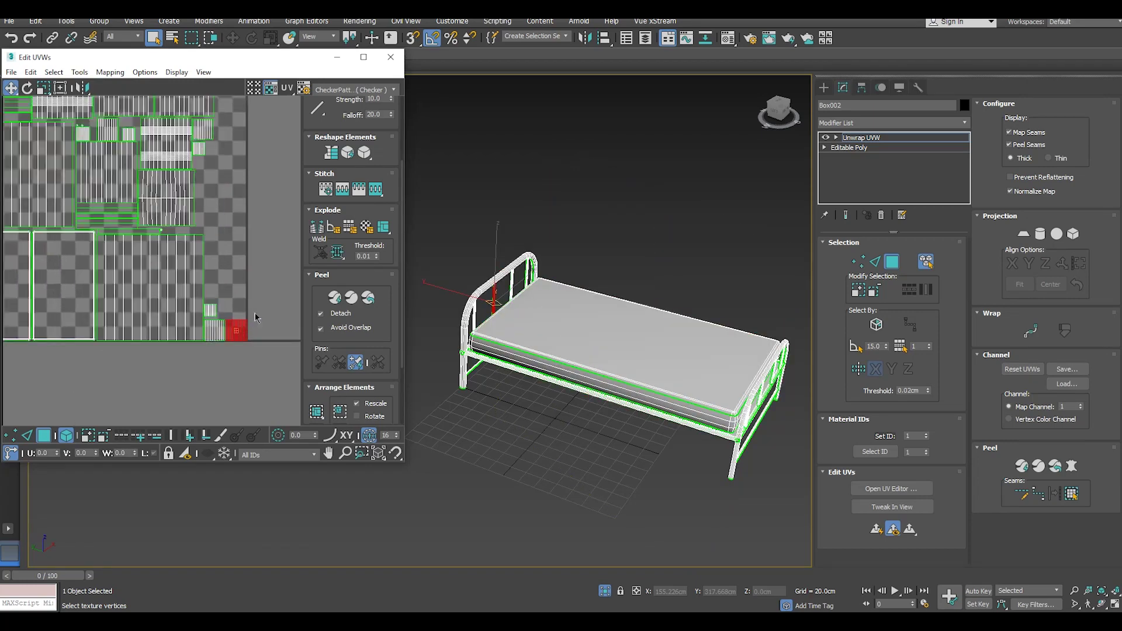
left_click_drag(242, 336, 231, 171)
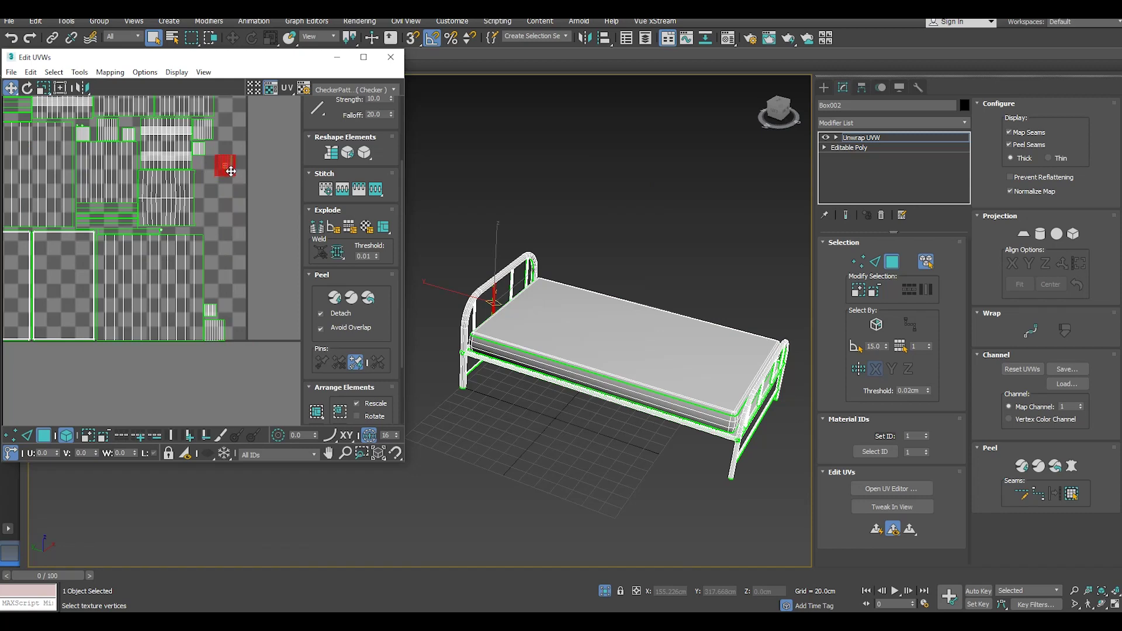
left_click(43, 88)
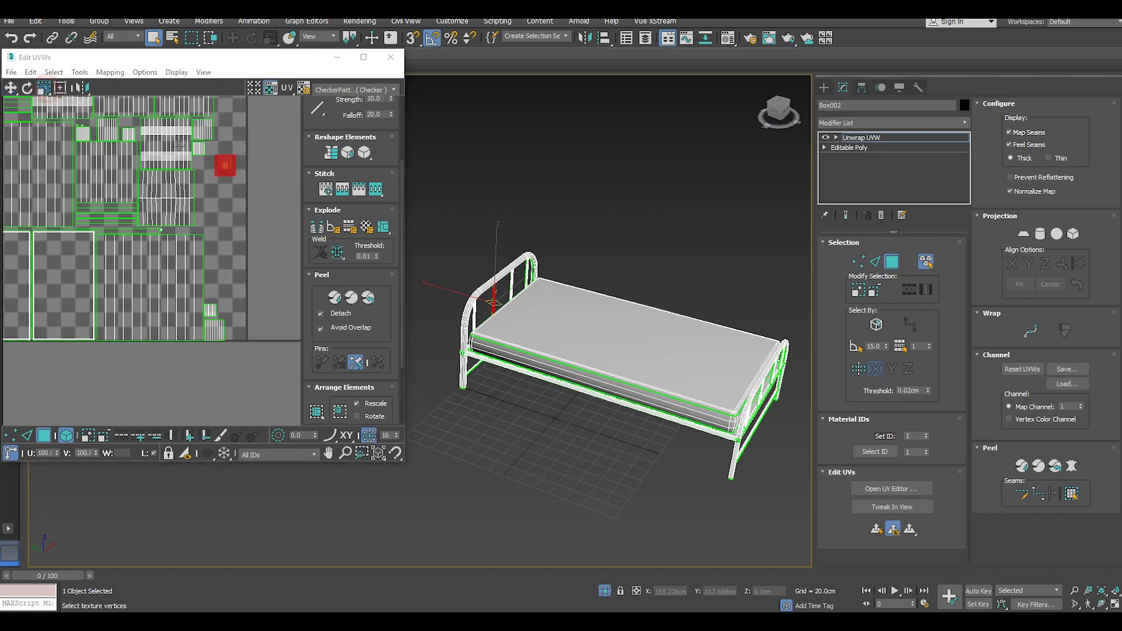
left_click_drag(224, 151, 231, 320)
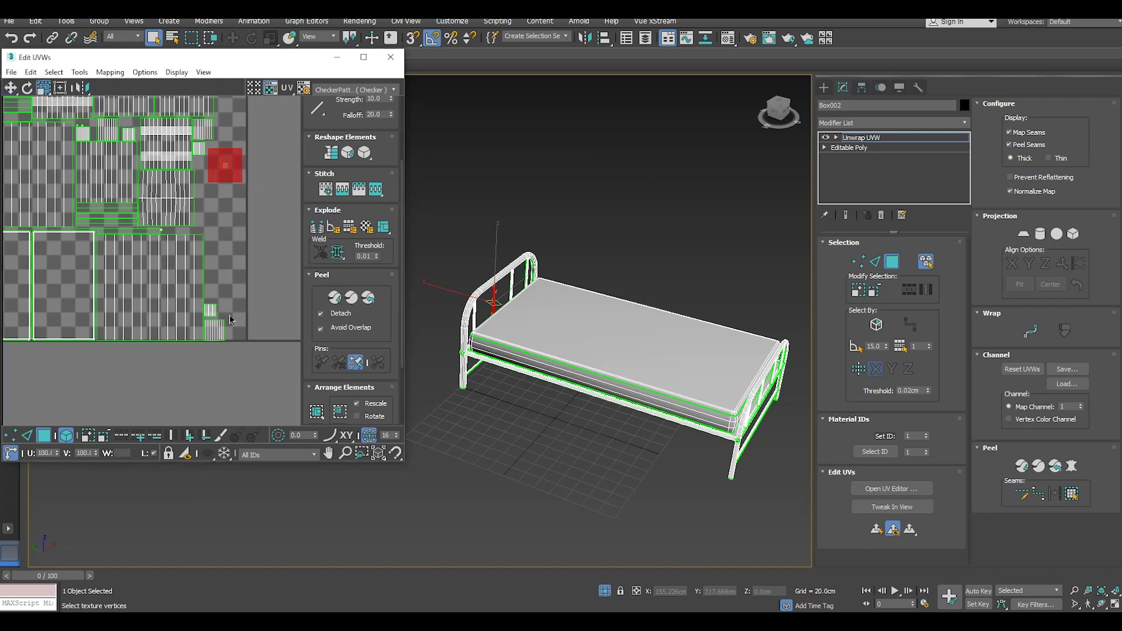
Step: Move two small bottom UV elements up into the gap, stacked one below the other
left_click(217, 328)
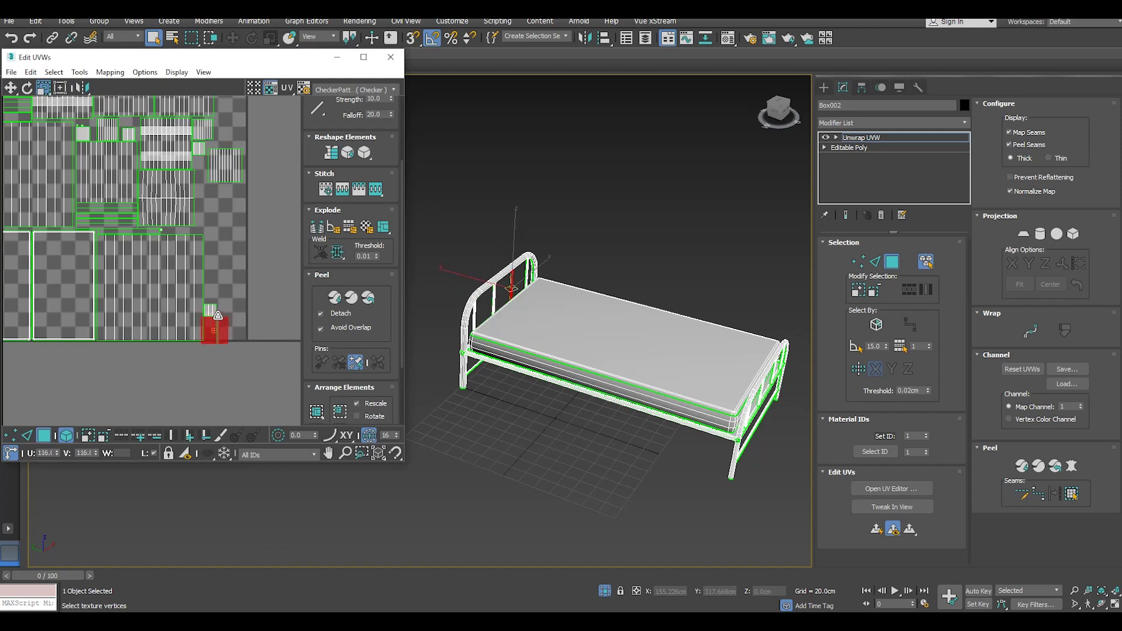
left_click(10, 89)
left_click_drag(221, 341, 231, 215)
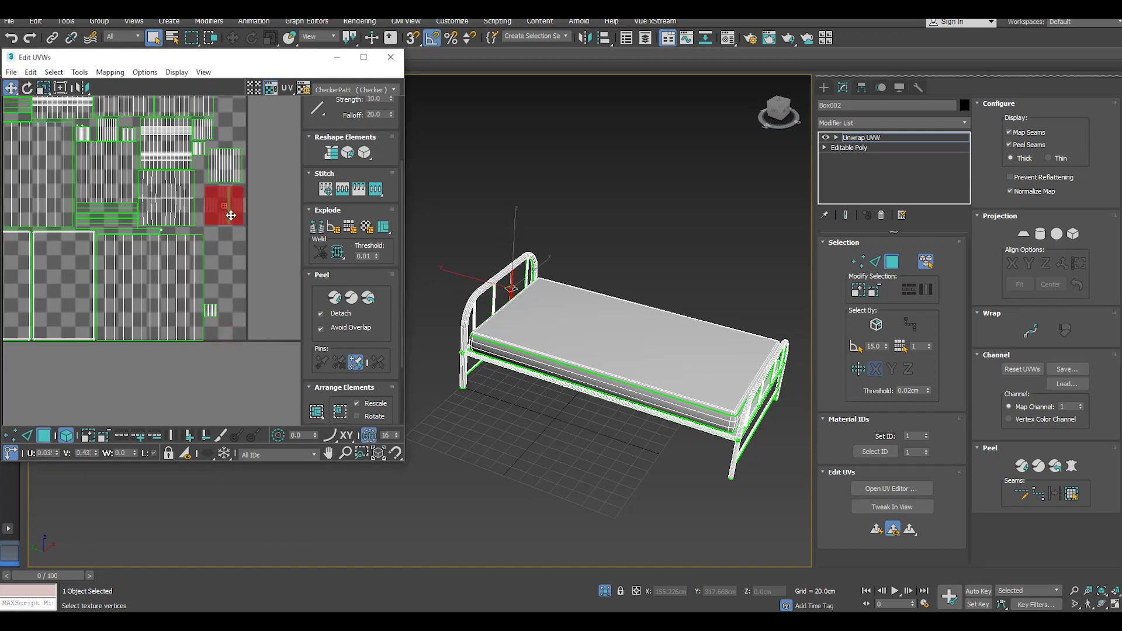
left_click(210, 310)
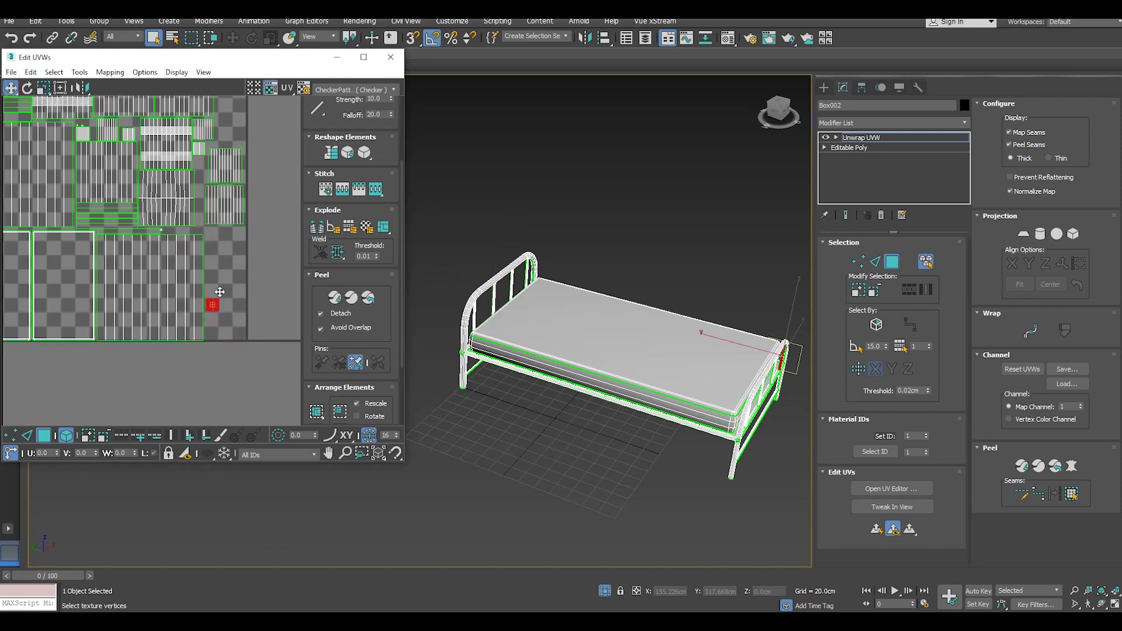
left_click_drag(210, 310, 228, 242)
Step: Enlarge the lower element into a larger rectangle and nudge it slightly down
left_click(44, 88)
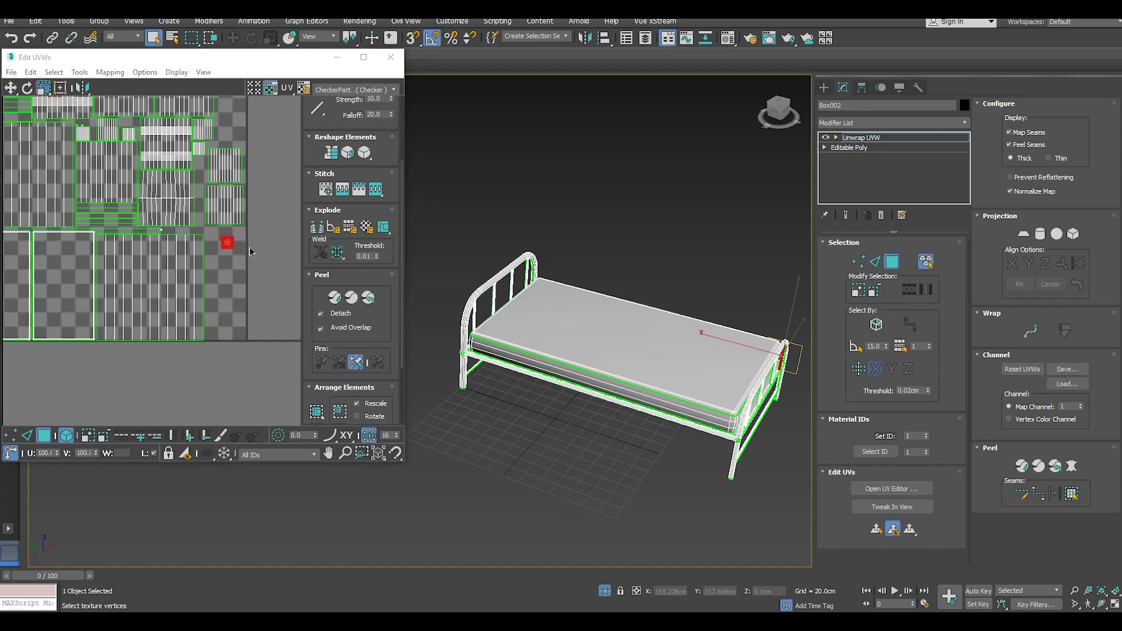
left_click_drag(229, 242, 220, 191)
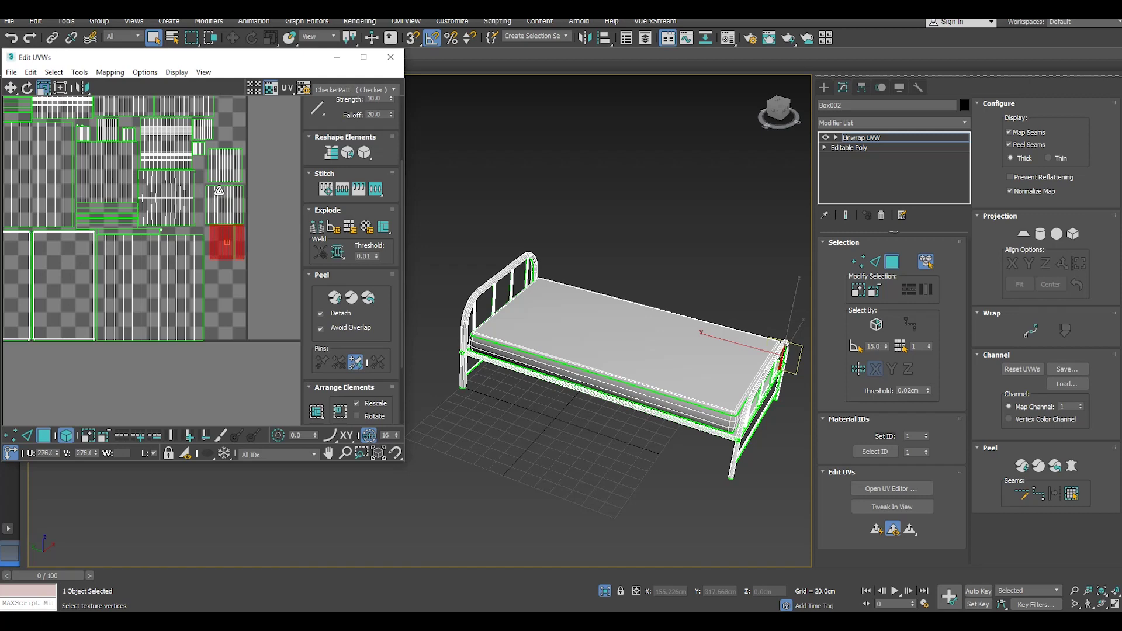
scroll(229, 239, "up", 2)
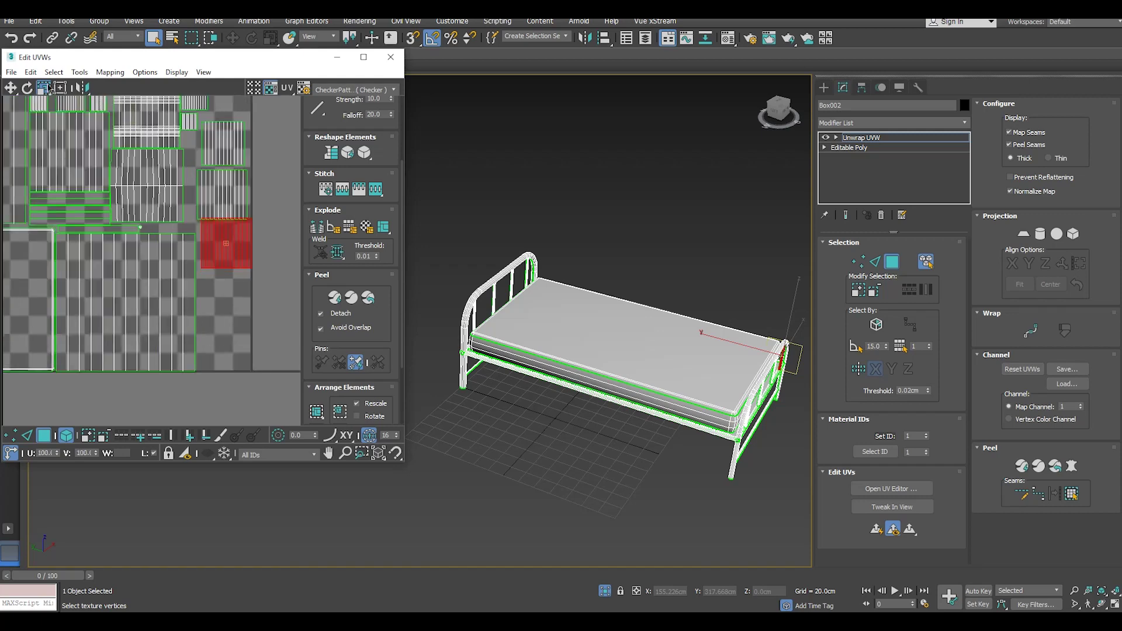
left_click(10, 88)
left_click_drag(212, 259, 212, 269)
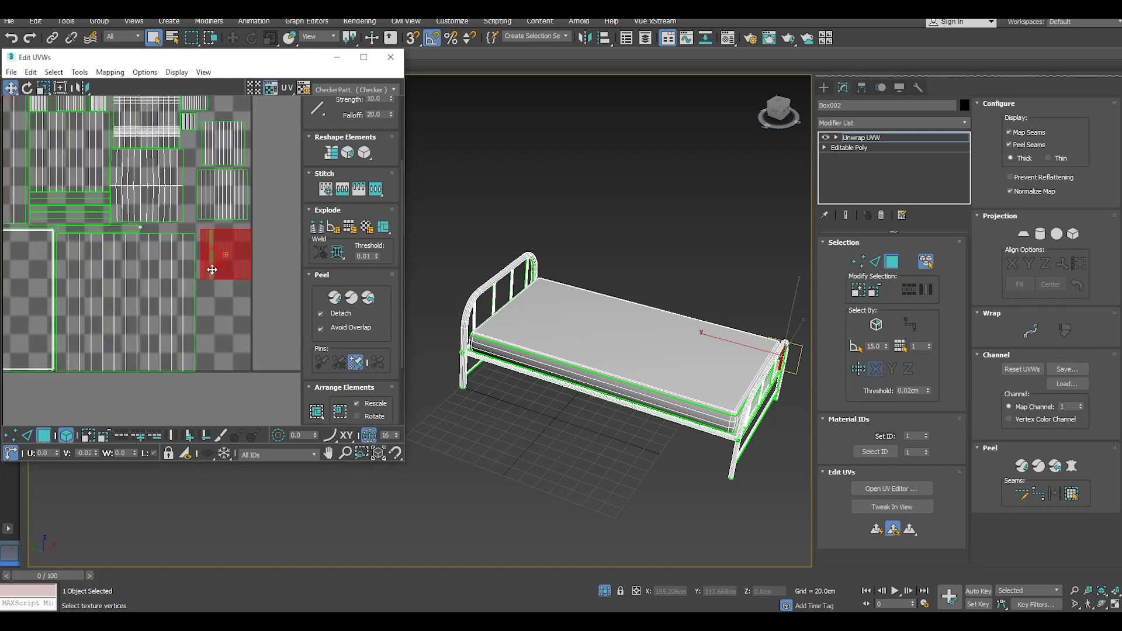
Step: Move another small element into the upper empty gap and scale it to fill it
middle_click_drag(212, 269, 190, 415)
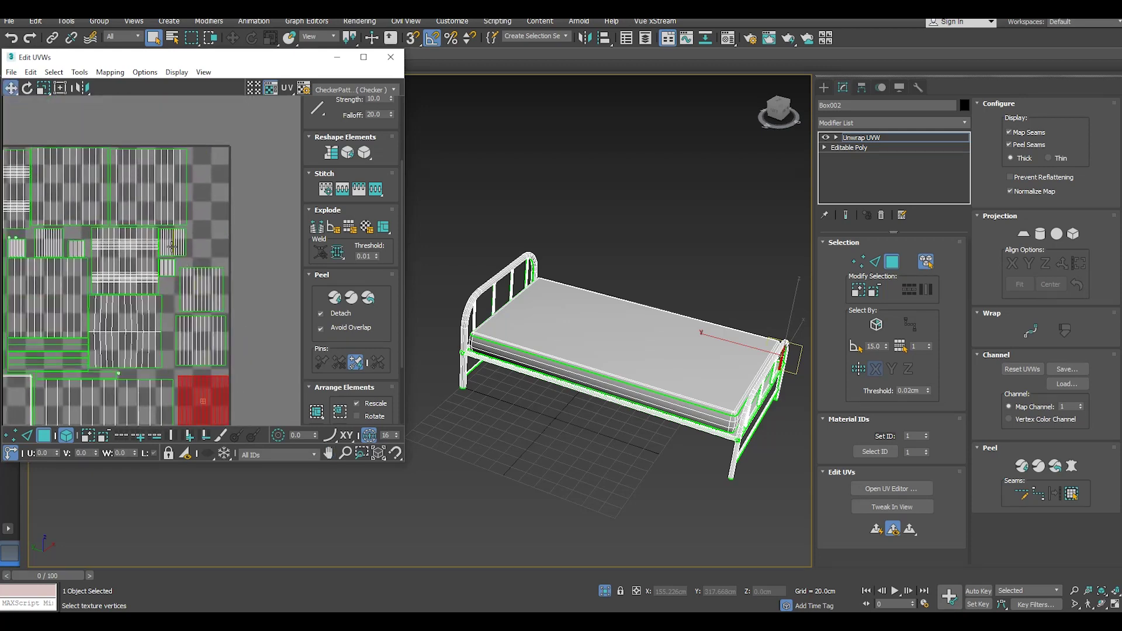
left_click_drag(173, 247, 199, 246)
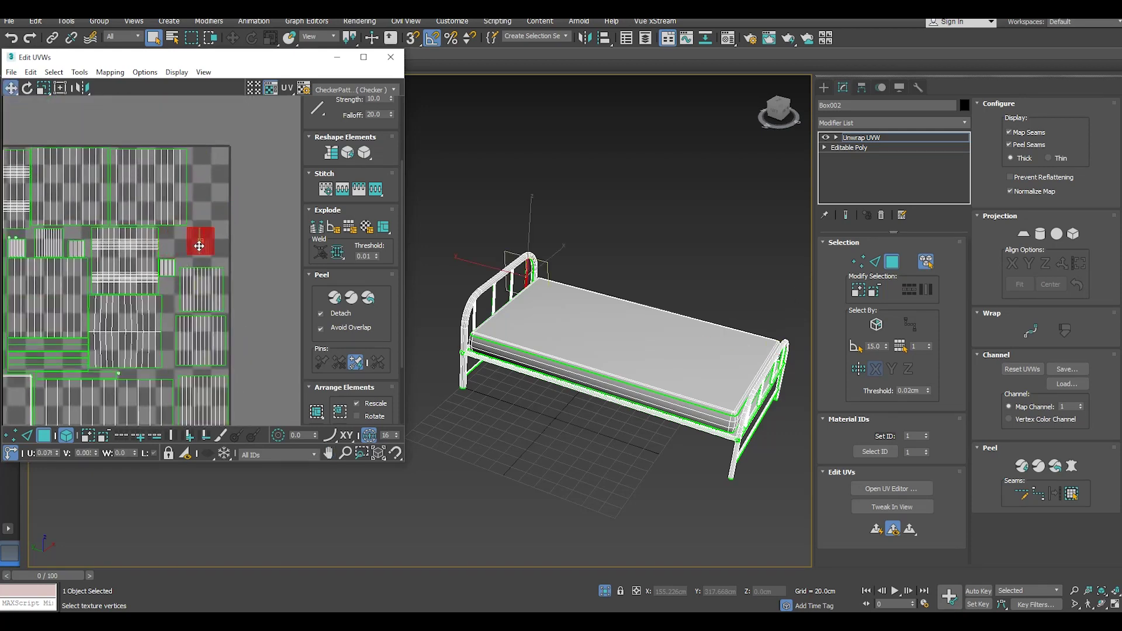
left_click(44, 88)
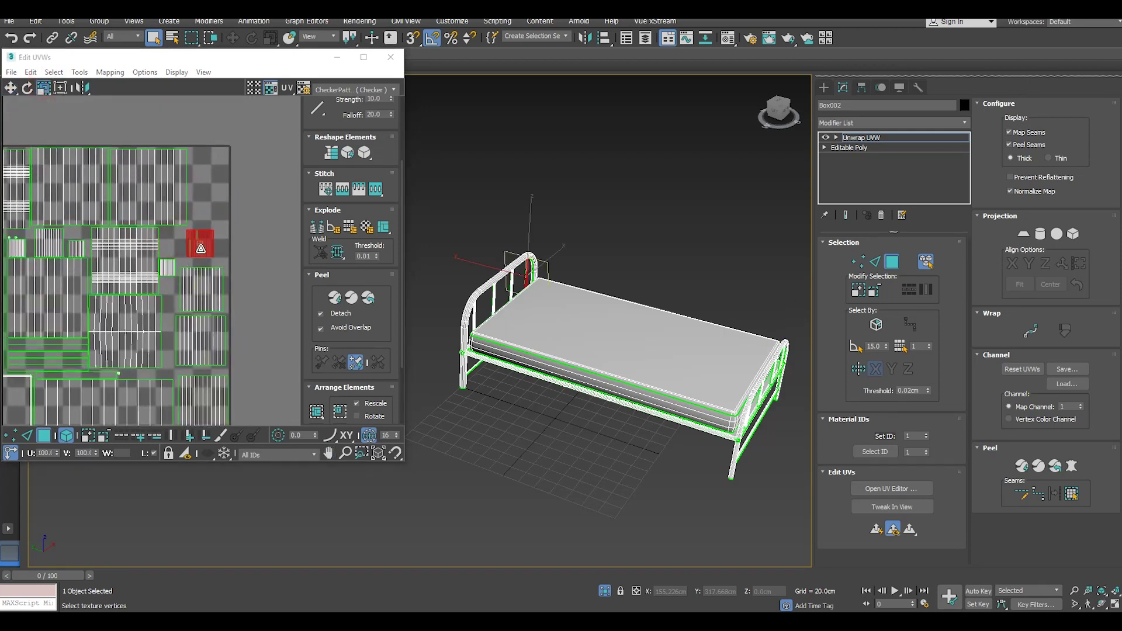
left_click_drag(200, 248, 56, 105)
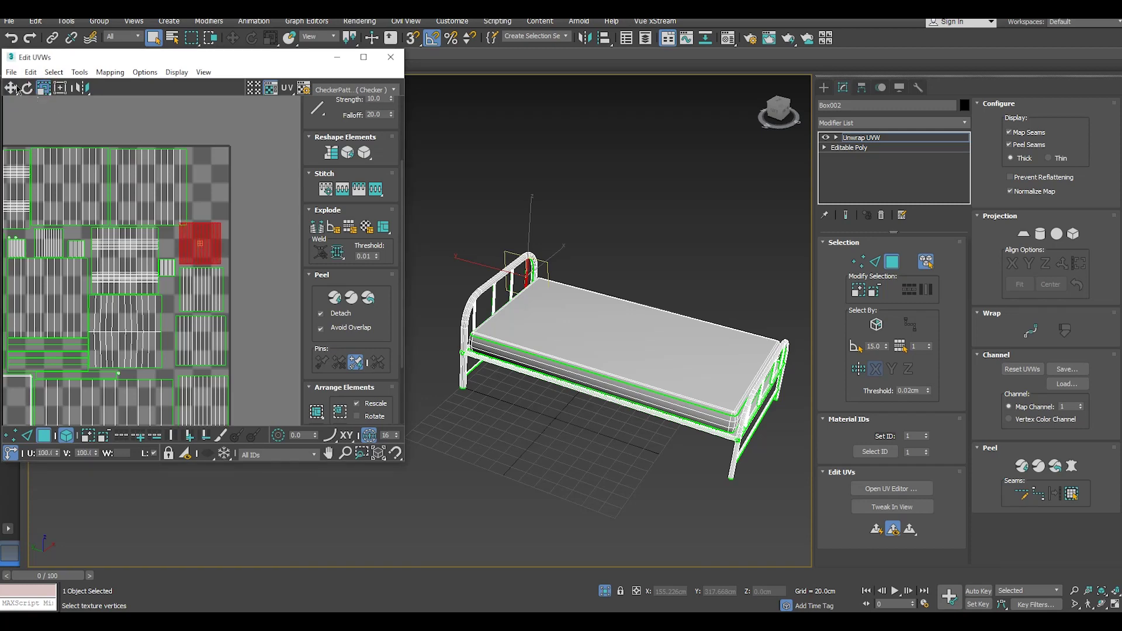
Step: Move the small red element toward the tile's lower-right area
left_click(11, 88)
scroll(287, 161, "down", 5)
left_click_drag(242, 191, 242, 266)
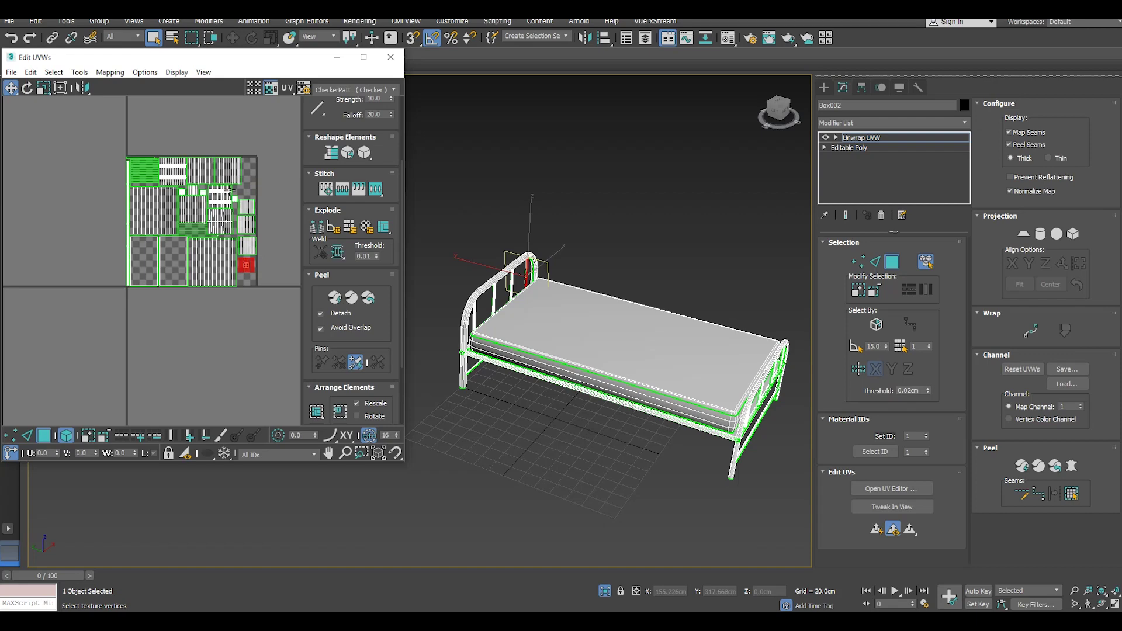
scroll(230, 190, "up", 3)
scroll(240, 205, "up", 2)
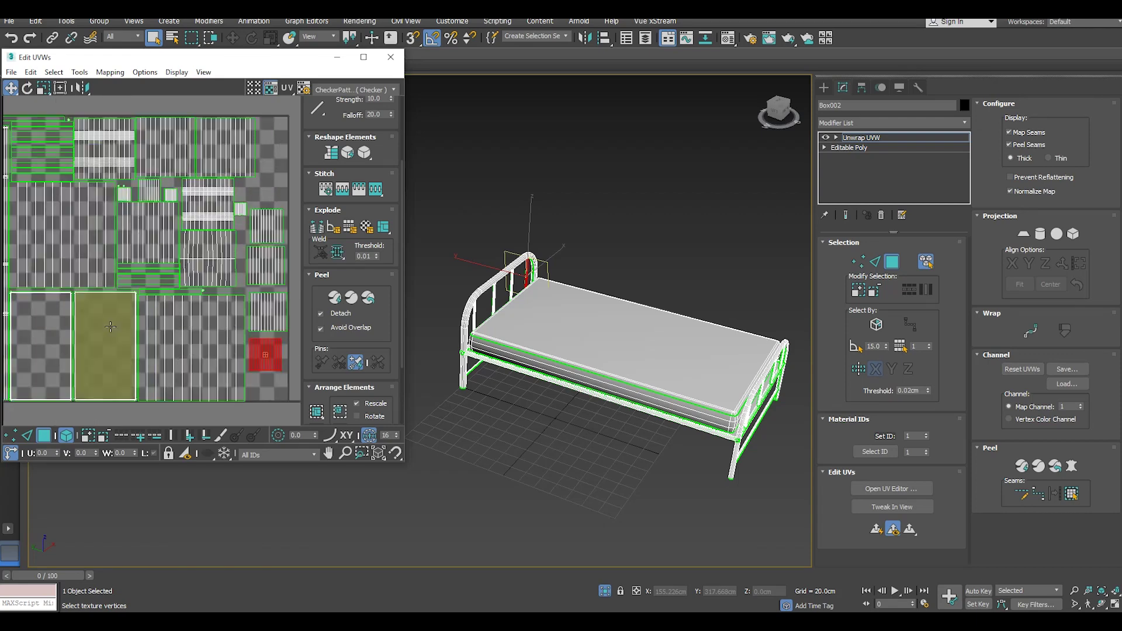
middle_click_drag(239, 225, 155, 301)
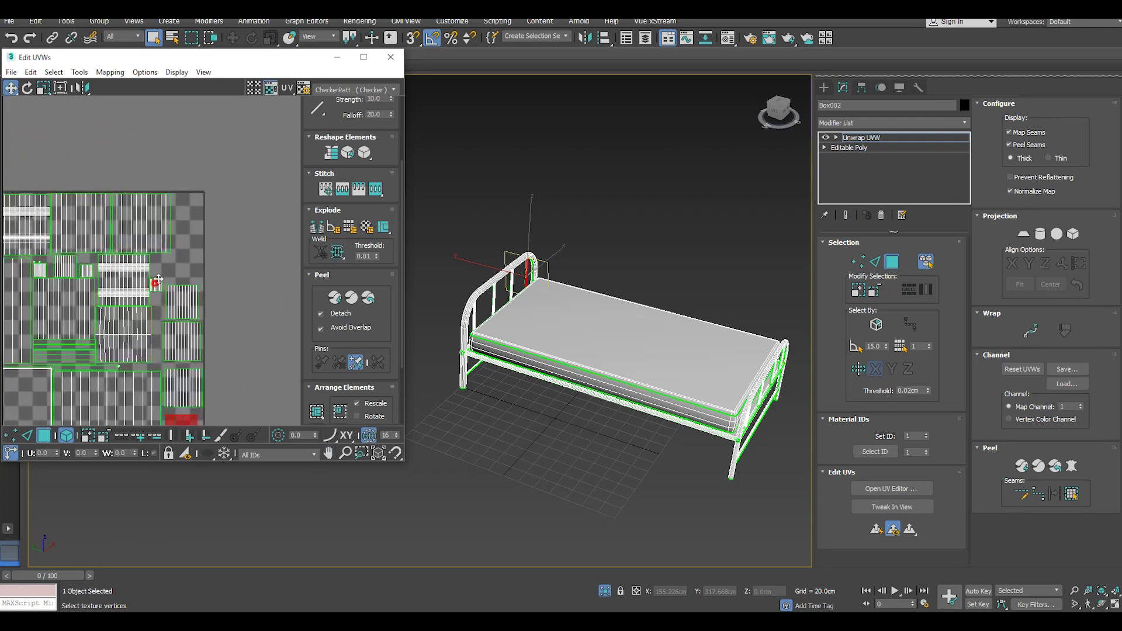
left_click_drag(158, 280, 181, 255)
Step: Enlarge the red element around its centre and shift it up within the layout
scroll(181, 253, "up", 1)
scroll(180, 252, "up", 2)
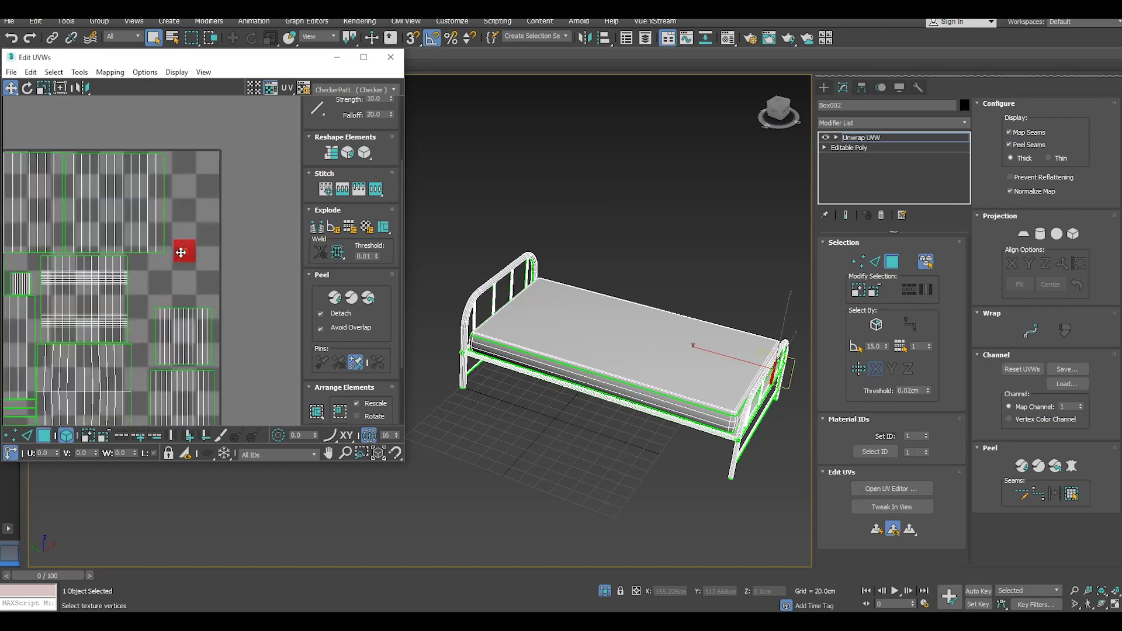
scroll(180, 253, "up", 1)
left_click(43, 87)
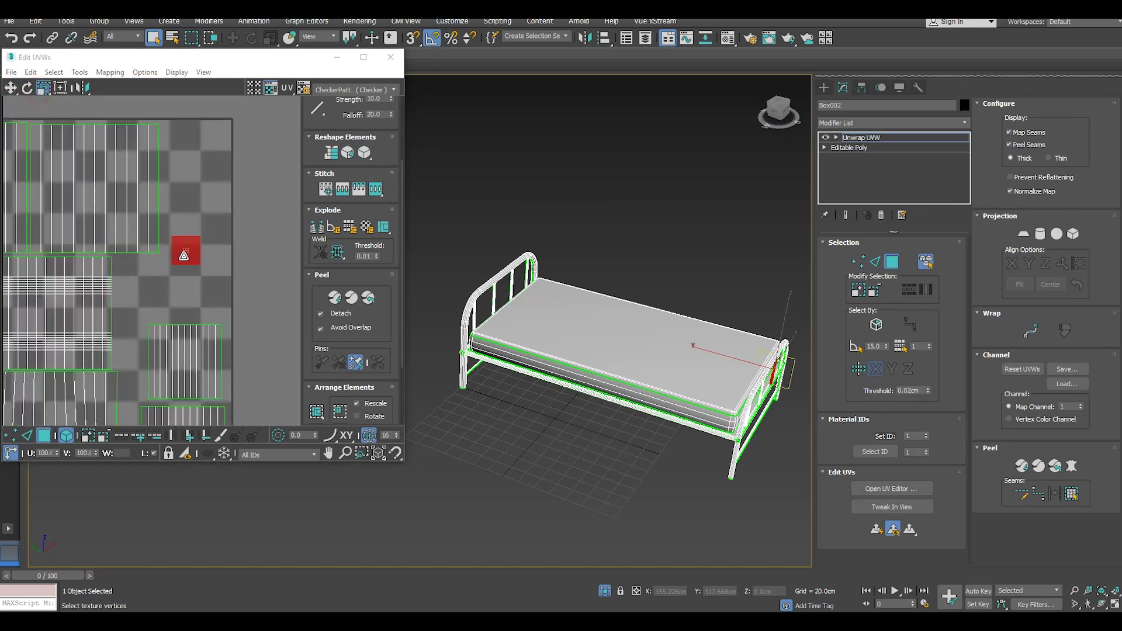
mouse_move(181, 254)
left_mouse_down()
mouse_move(175, 217)
mouse_move(194, 258)
left_mouse_up()
left_click(11, 88)
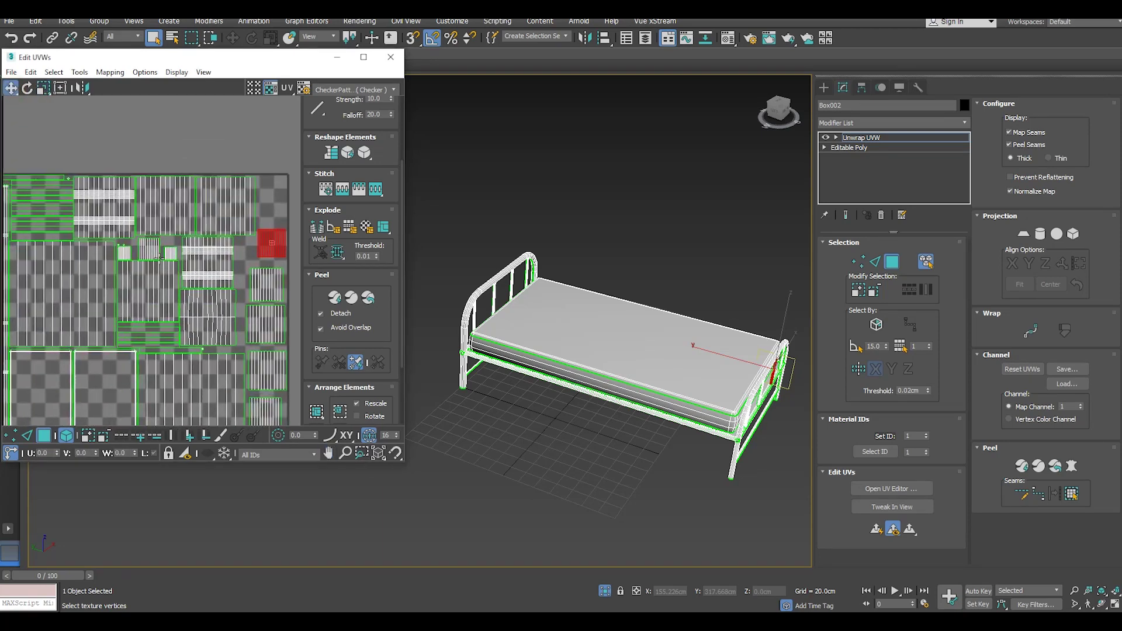
scroll(174, 278, "up", 2)
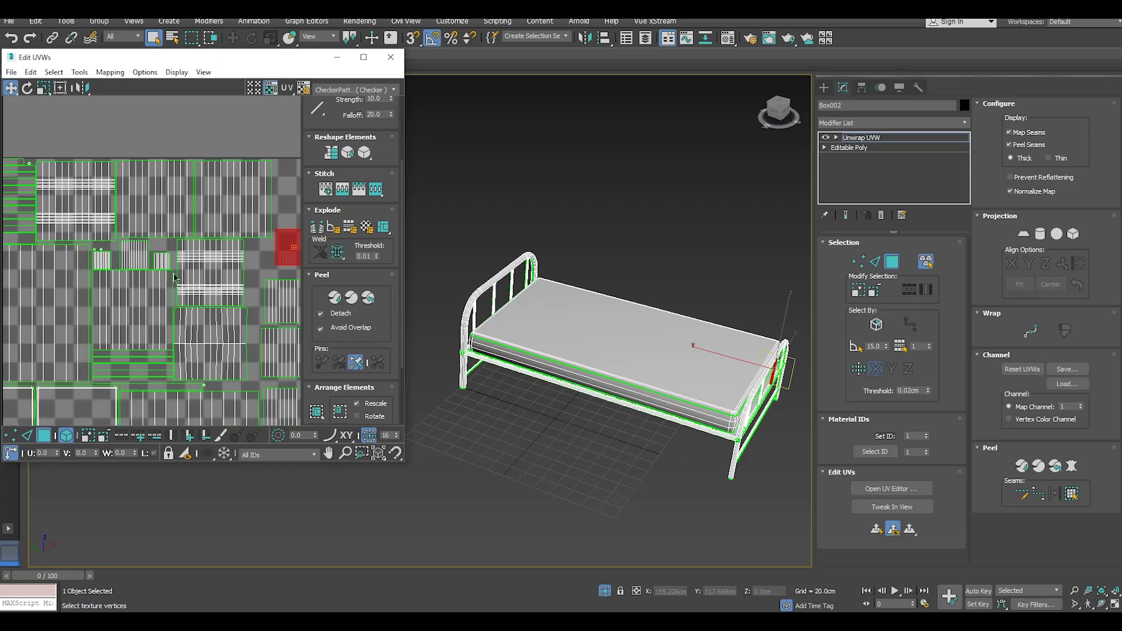
mouse_move(293, 247)
left_mouse_down()
mouse_move(229, 235)
mouse_move(296, 205)
left_mouse_up()
Step: Enlarge the red UV element further
middle_click_drag(297, 205, 229, 262)
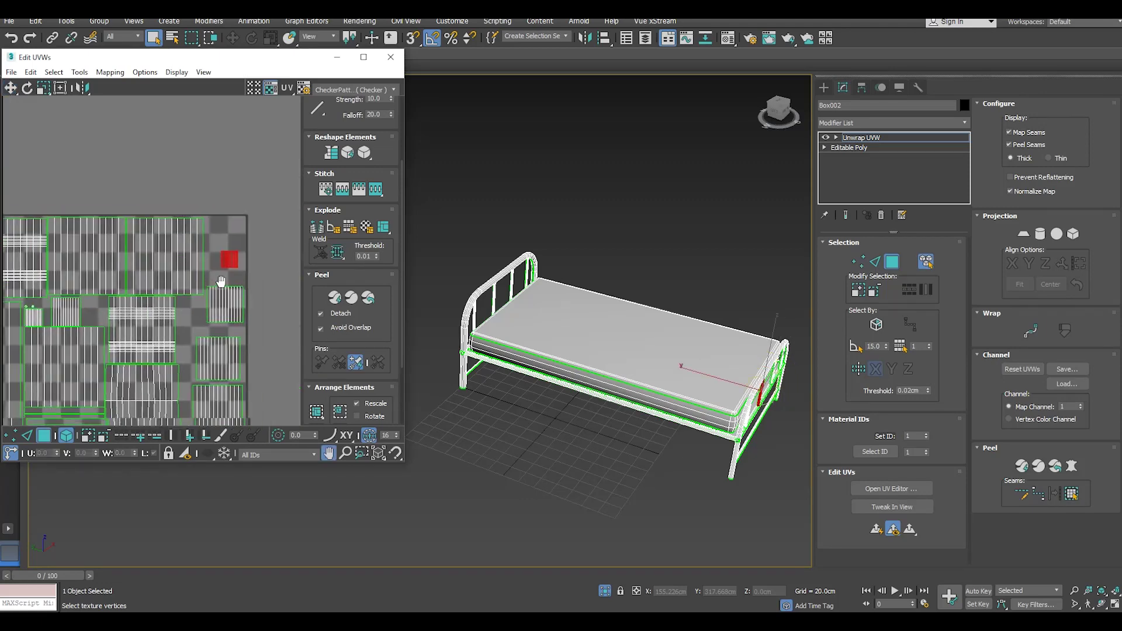
left_click(44, 88)
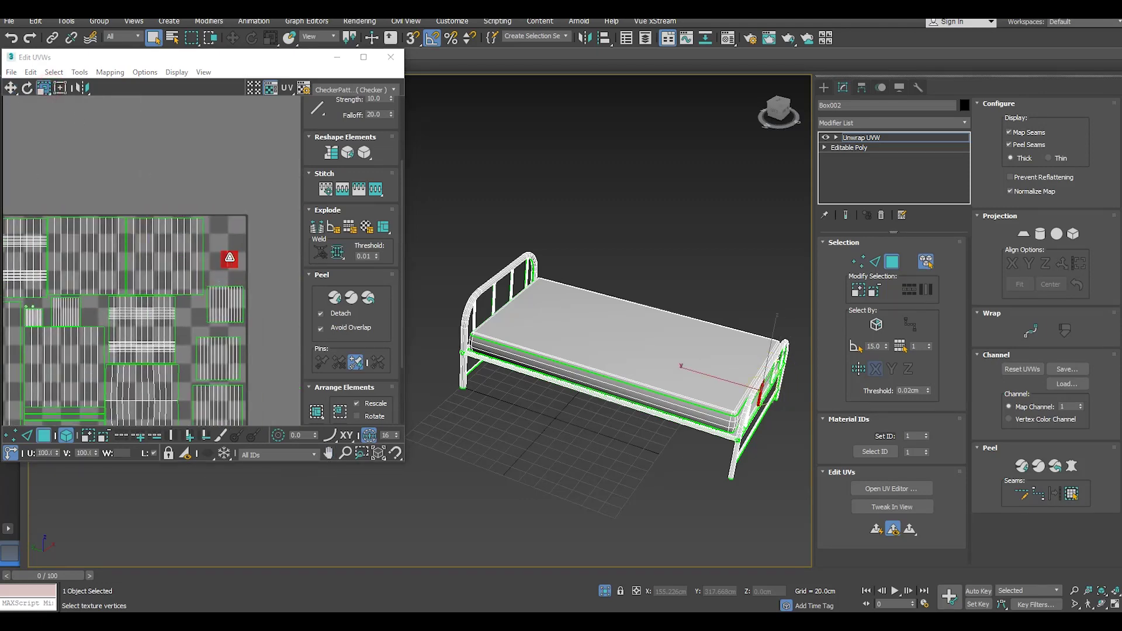
left_click_drag(228, 258, 222, 226)
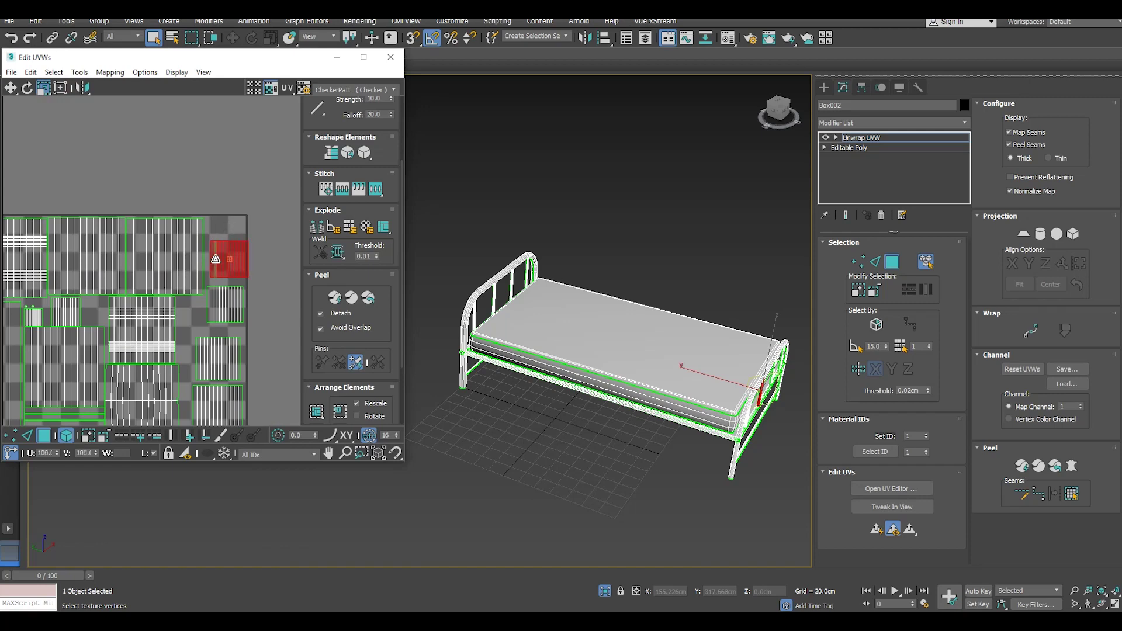
scroll(216, 259, "up", 1)
left_click(10, 87)
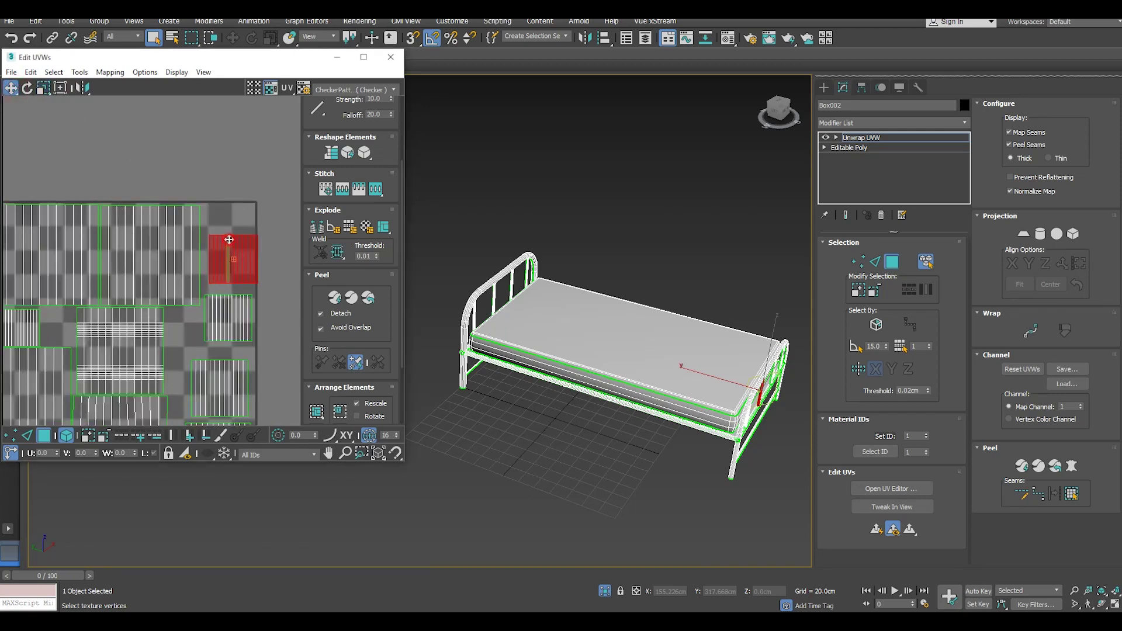
Step: Repack the UV islands twice and move the red element to the bottom right
key("ctrl+shift+p")
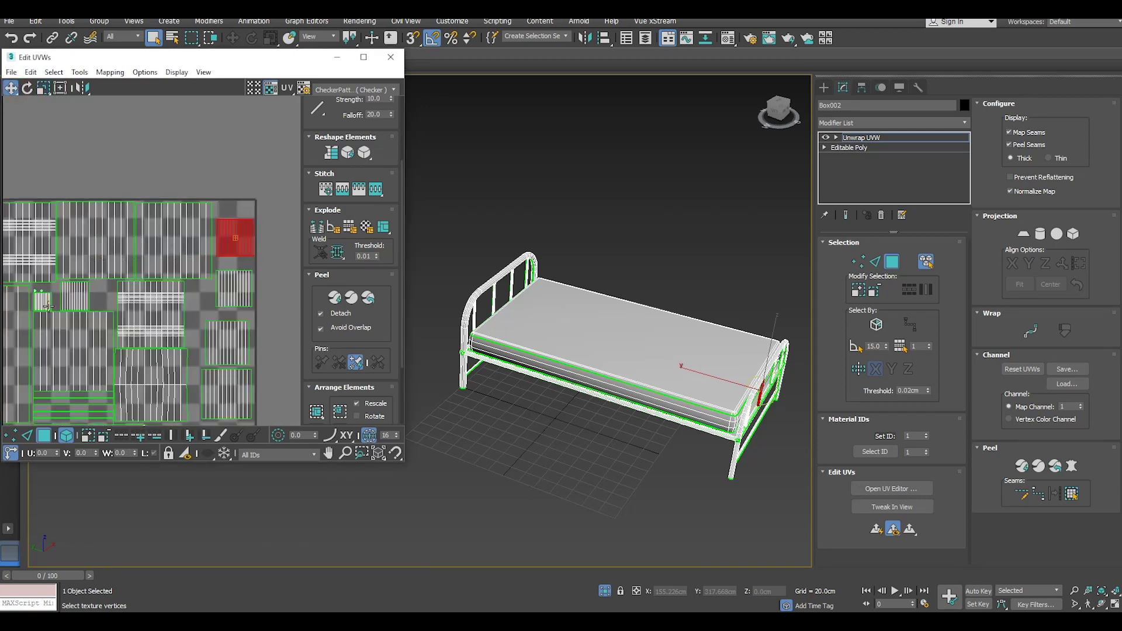
left_click_drag(47, 306, 201, 309)
key("ctrl+shift+p")
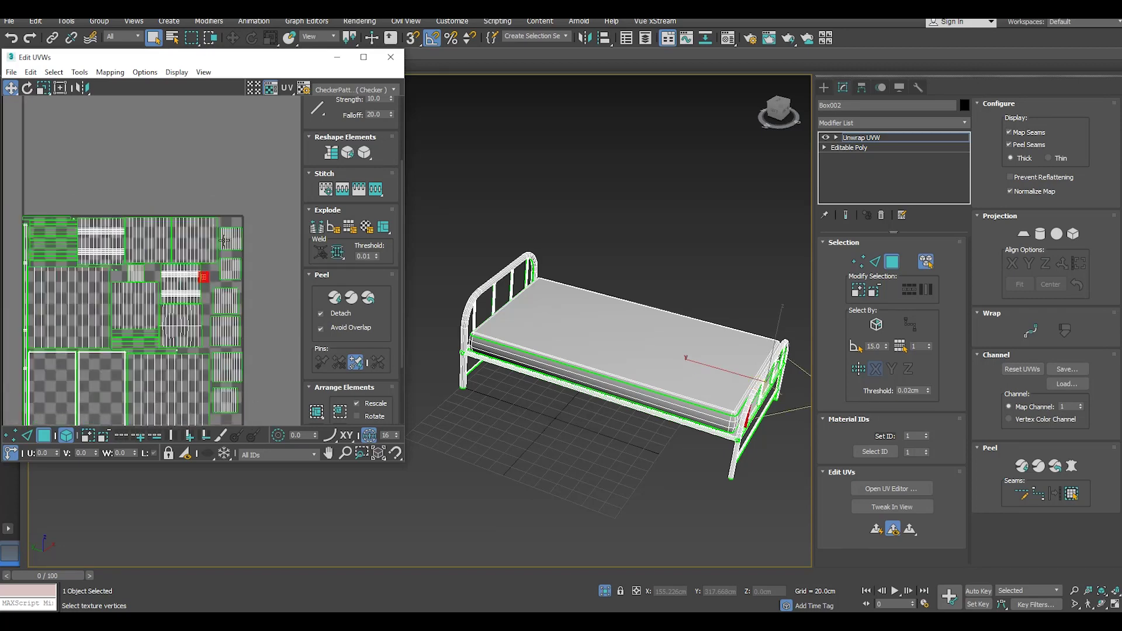
left_click_drag(215, 321, 226, 421)
Step: Scale the red element to nearly double width and zoom around to inspect it
middle_click_drag(228, 420, 241, 289)
scroll(240, 295, "up", 1)
scroll(240, 295, "up", 1)
scroll(241, 295, "up", 1)
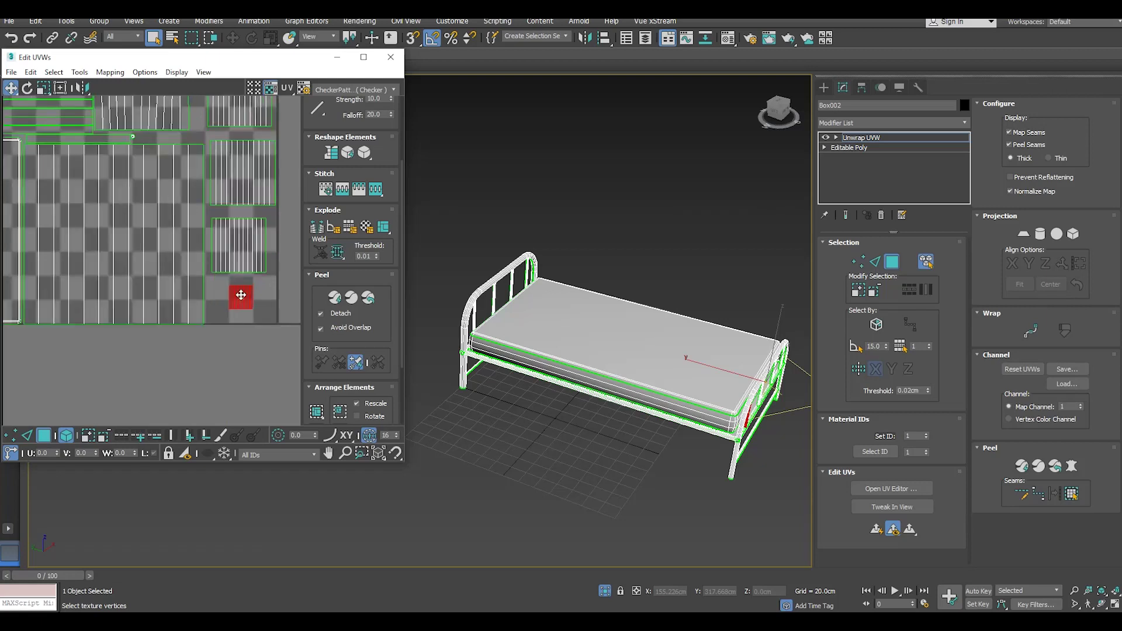
scroll(241, 295, "up", 1)
left_click(44, 88)
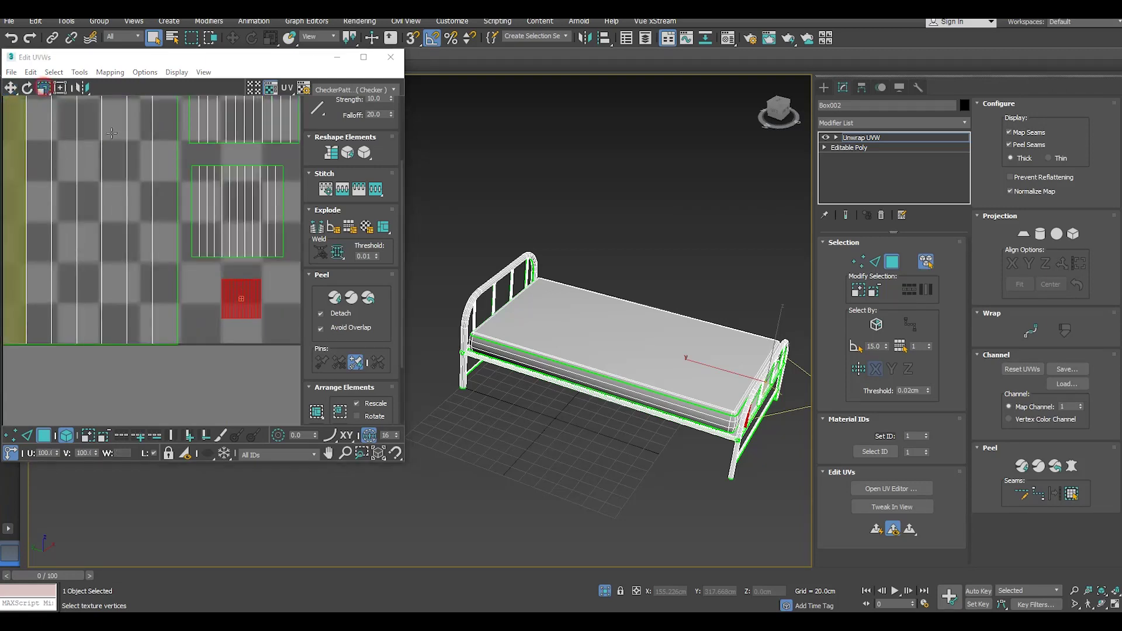
left_click_drag(240, 299, 239, 274)
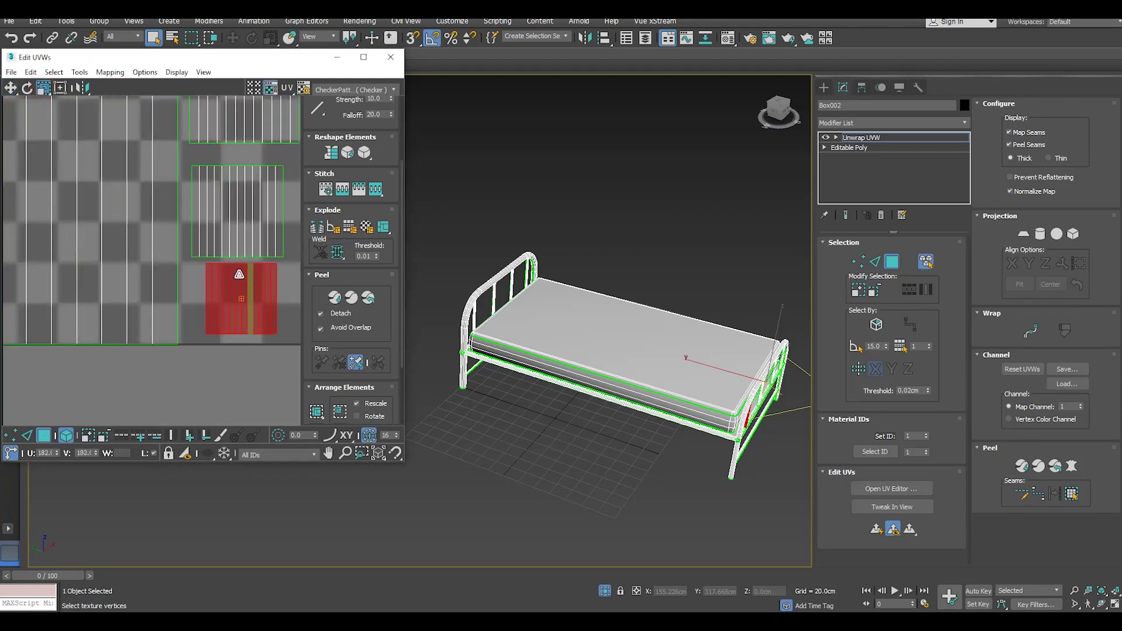
scroll(252, 345, "down", 2)
scroll(263, 324, "down", 1)
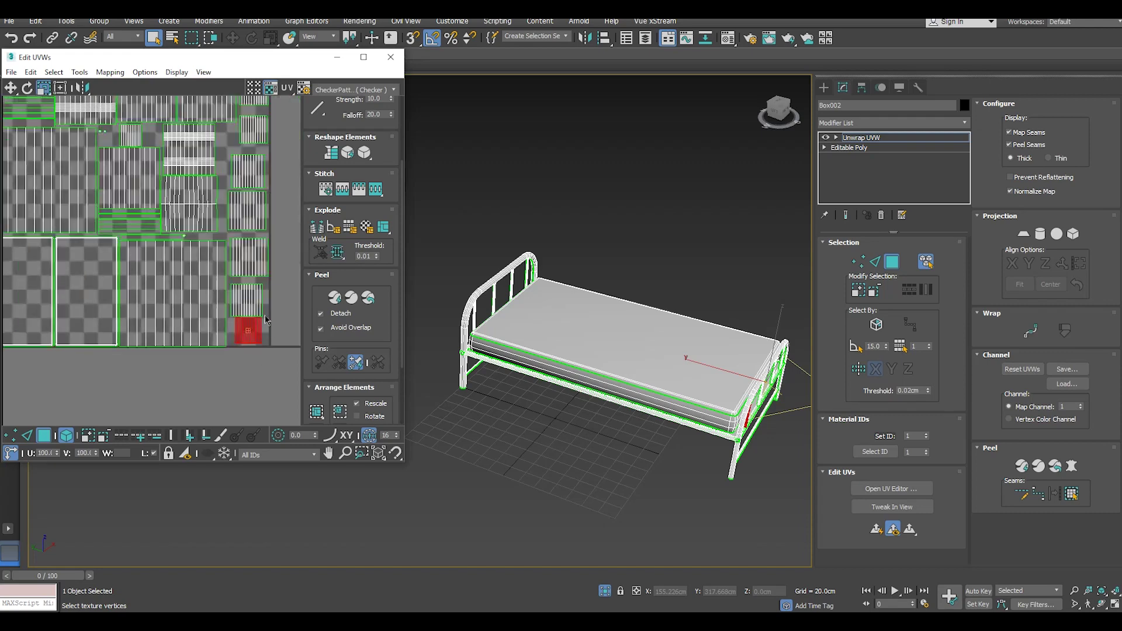
scroll(265, 320, "down", 2)
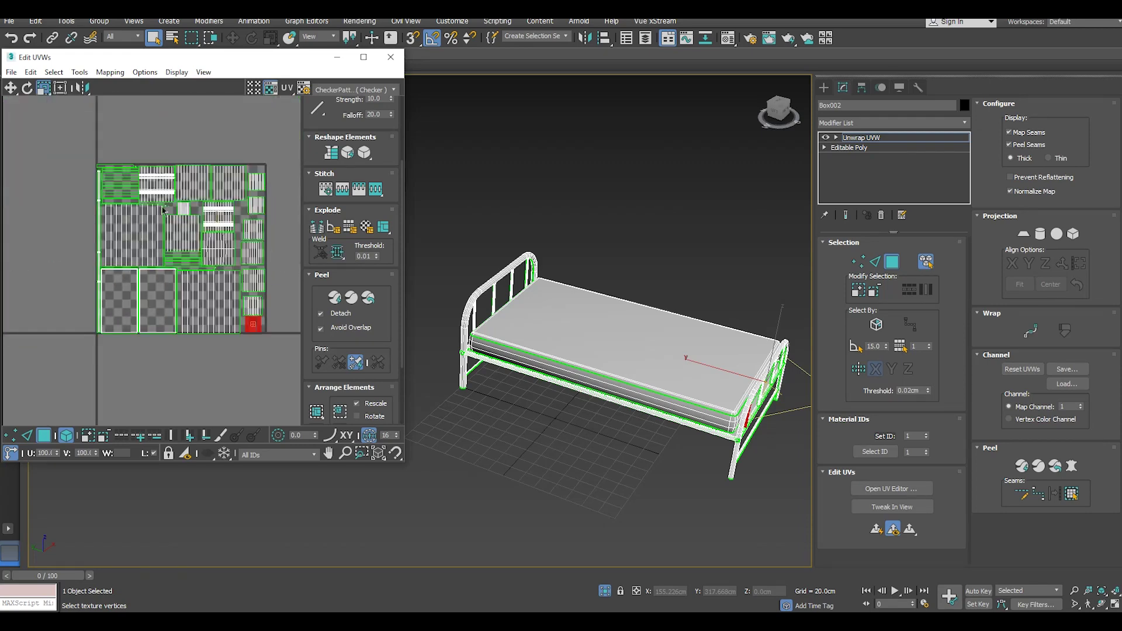
scroll(122, 202, "up", 2)
scroll(167, 193, "up", 2)
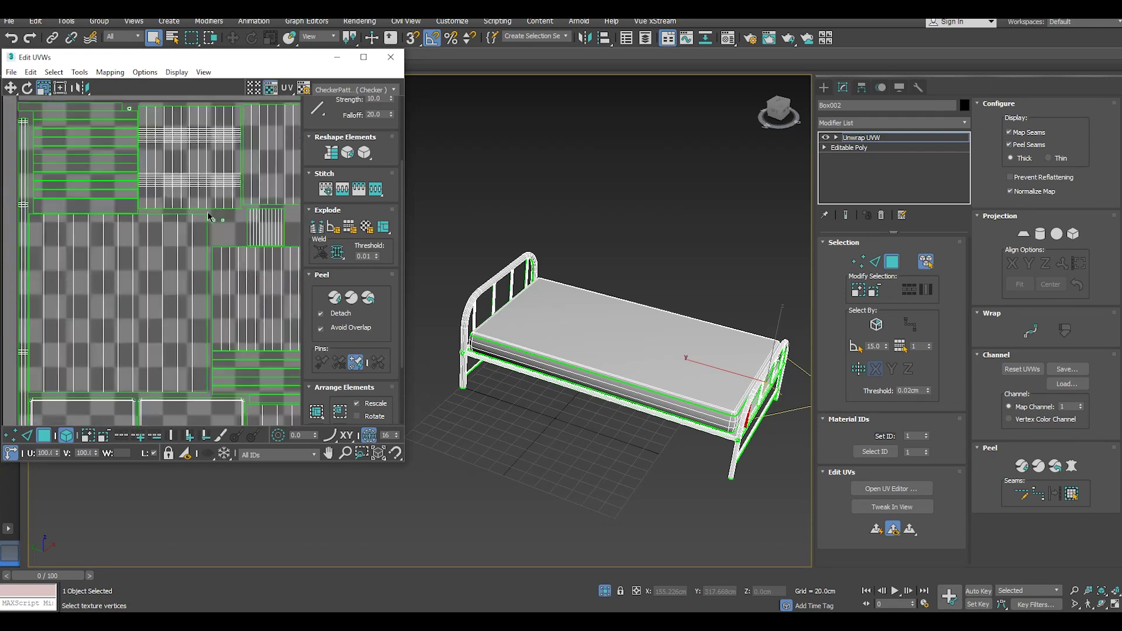
scroll(221, 232, "up", 2)
scroll(223, 235, "up", 2)
scroll(223, 235, "up", 1)
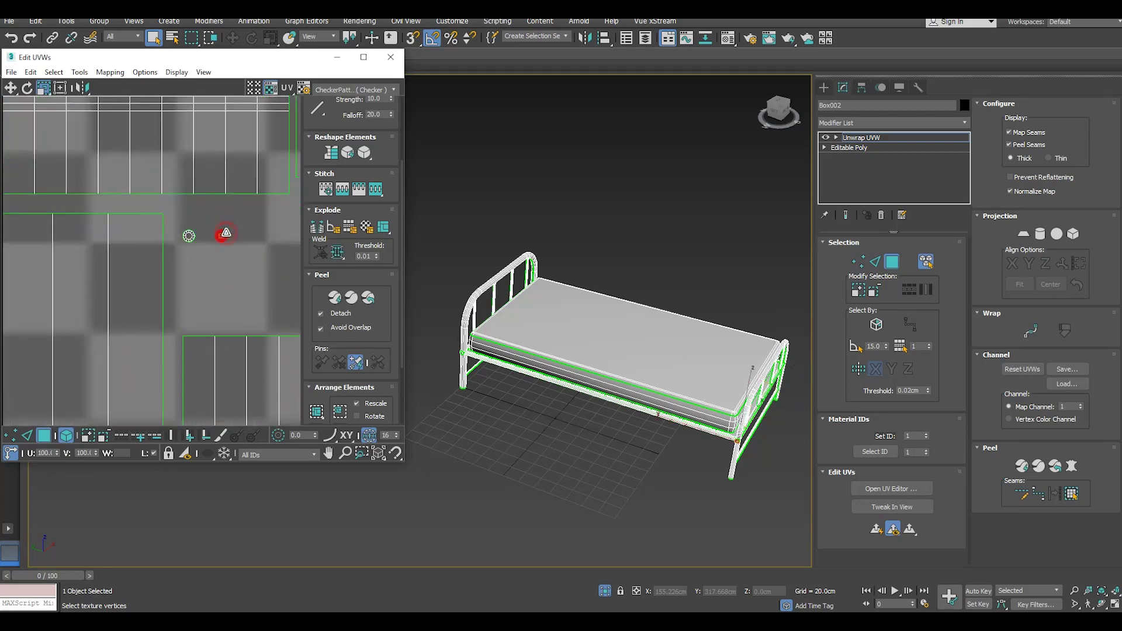
Step: Reposition the two round white UV elements down-right and up-right
mouse_move(224, 233)
left_mouse_down("ctrl+shift")
mouse_move(146, 256)
mouse_move(156, 236)
left_mouse_up("ctrl+shift")
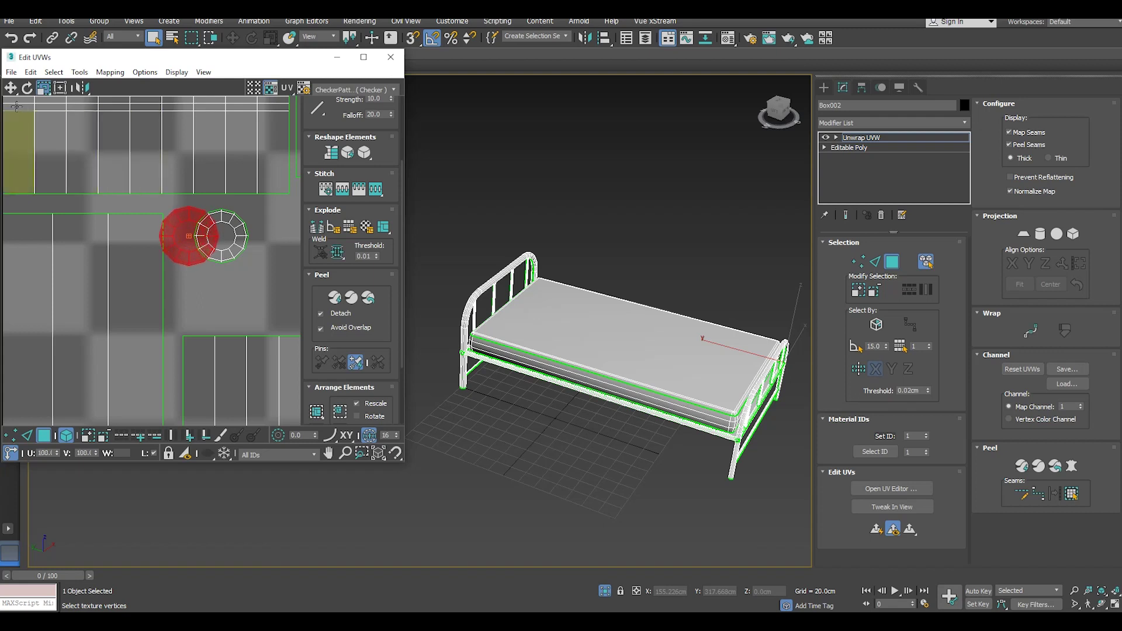
left_click(11, 87)
left_click_drag(220, 252, 266, 296)
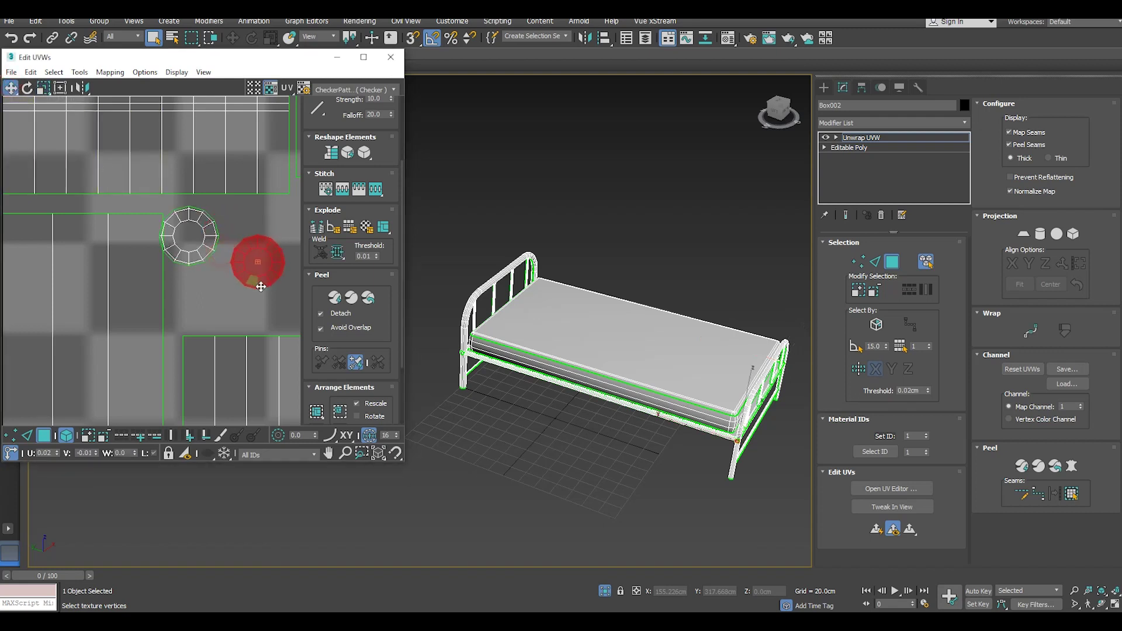
left_click_drag(201, 258, 222, 252)
scroll(223, 252, "down", 3)
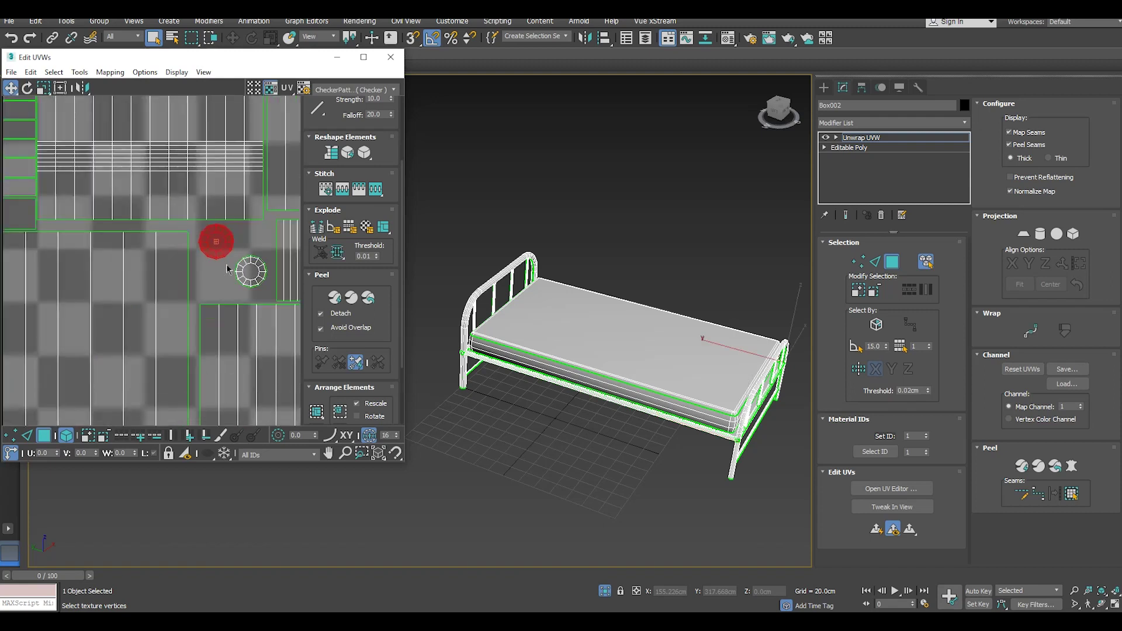
scroll(225, 263, "down", 2)
scroll(139, 147, "up", 3)
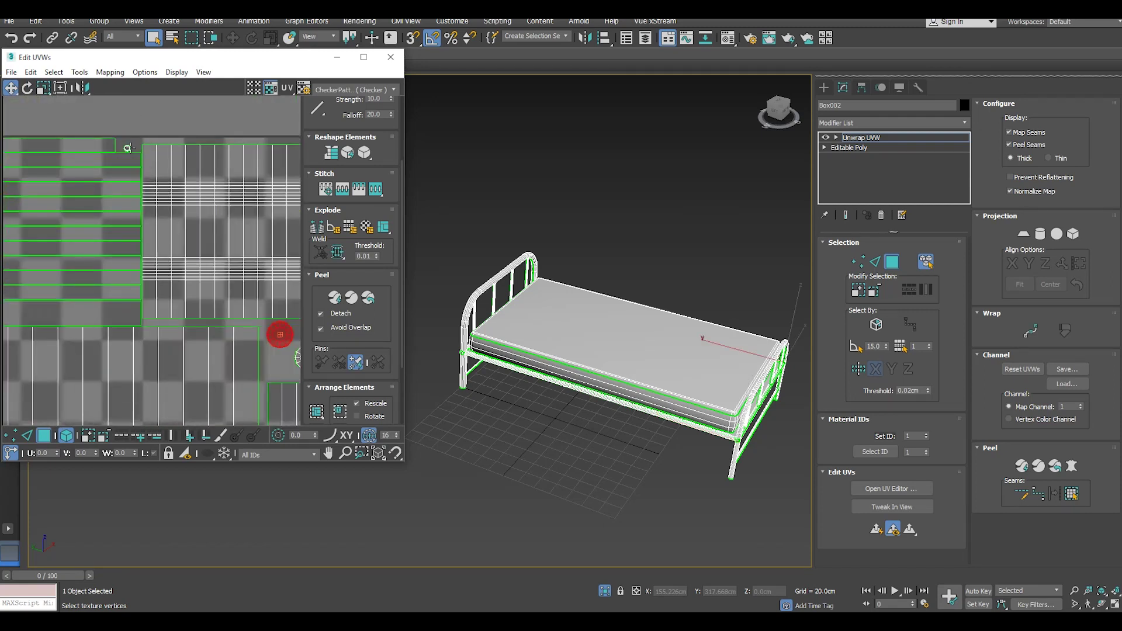
Step: Select the headboard's UV element and scale it
left_click(128, 148)
left_click(46, 88)
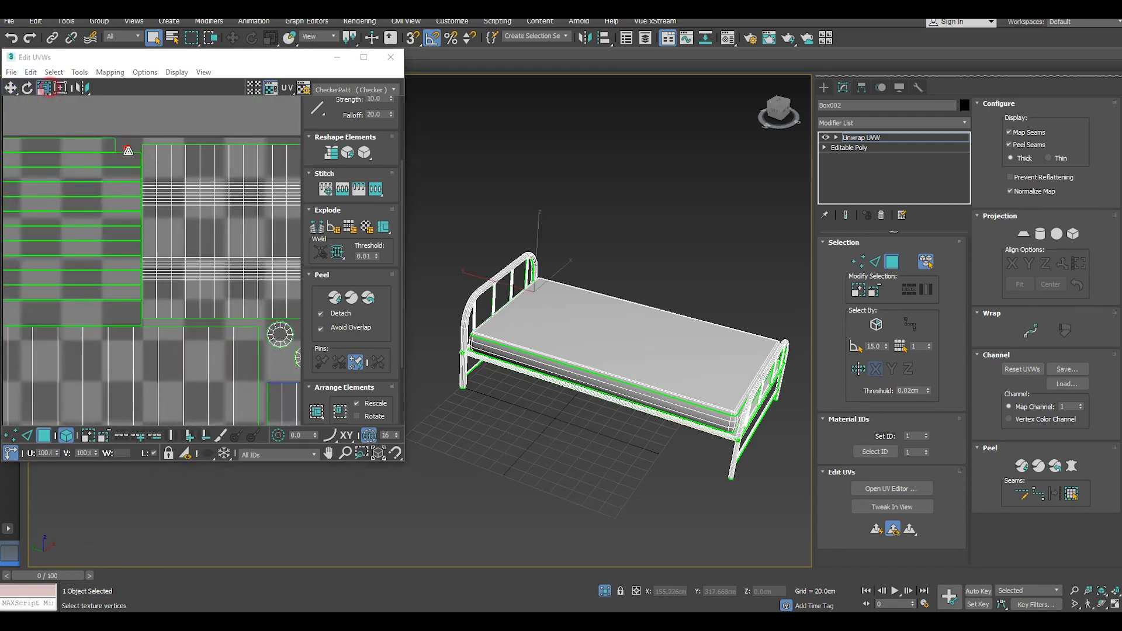
left_click(126, 148)
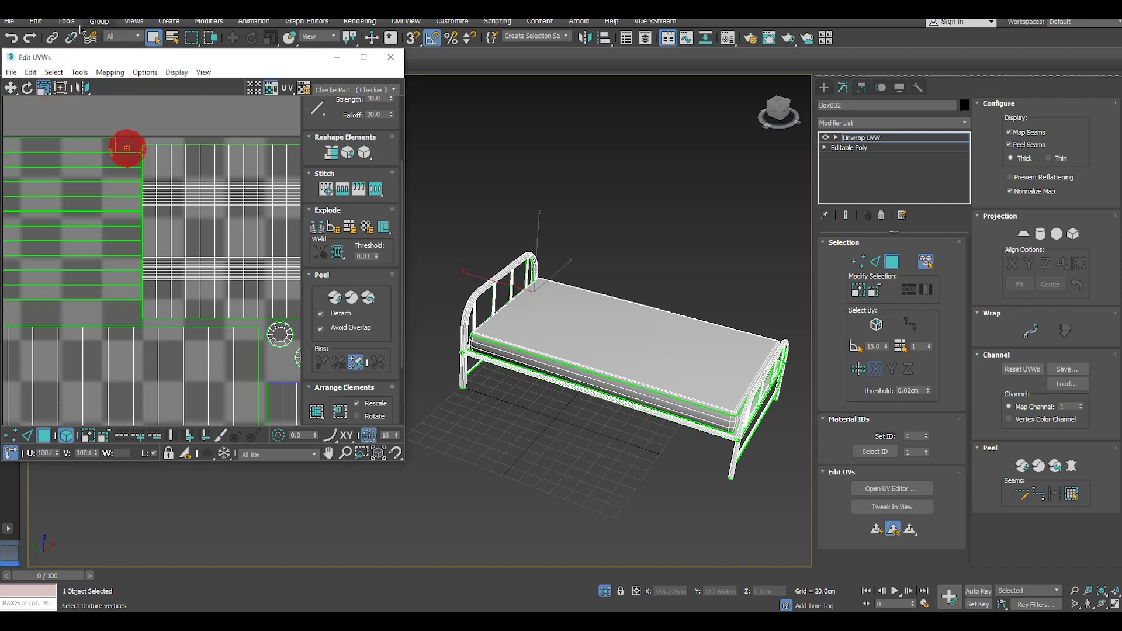
left_click(9, 20)
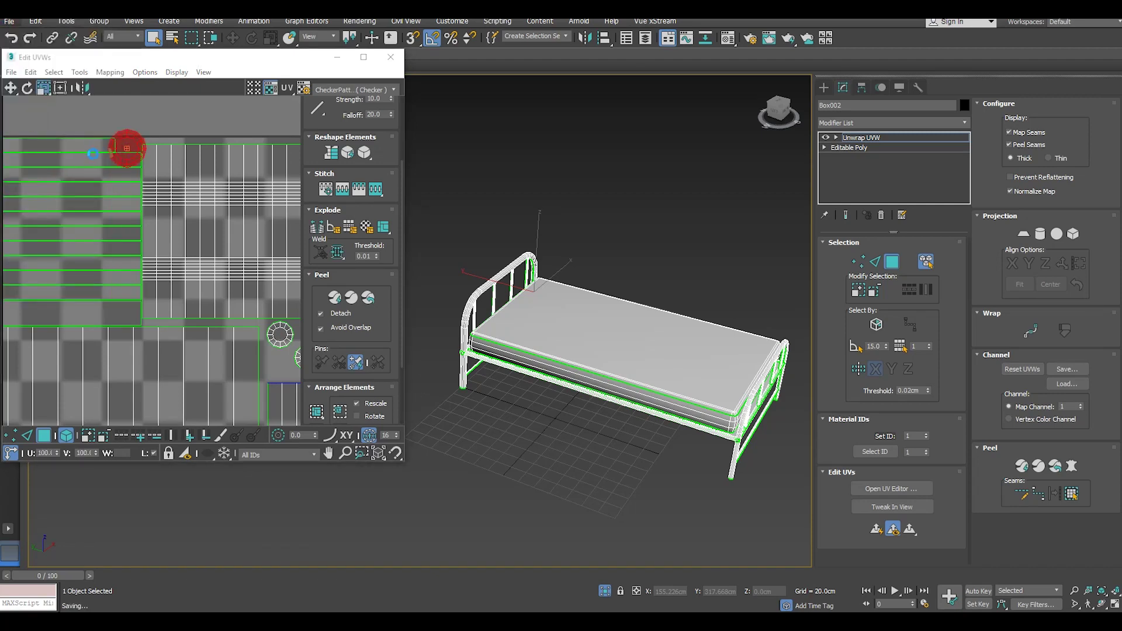
left_click(126, 153)
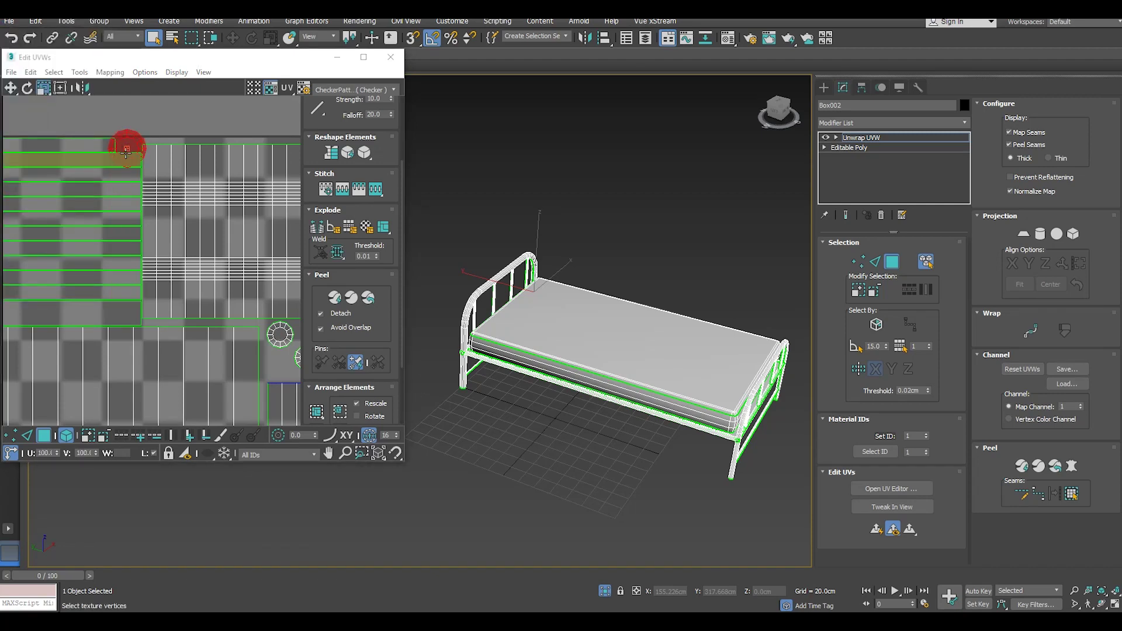
left_click(10, 88)
Step: Nudge the round UV element right, shrink it, and clear the selection
scroll(123, 146, "down", 1)
scroll(123, 146, "down", 1)
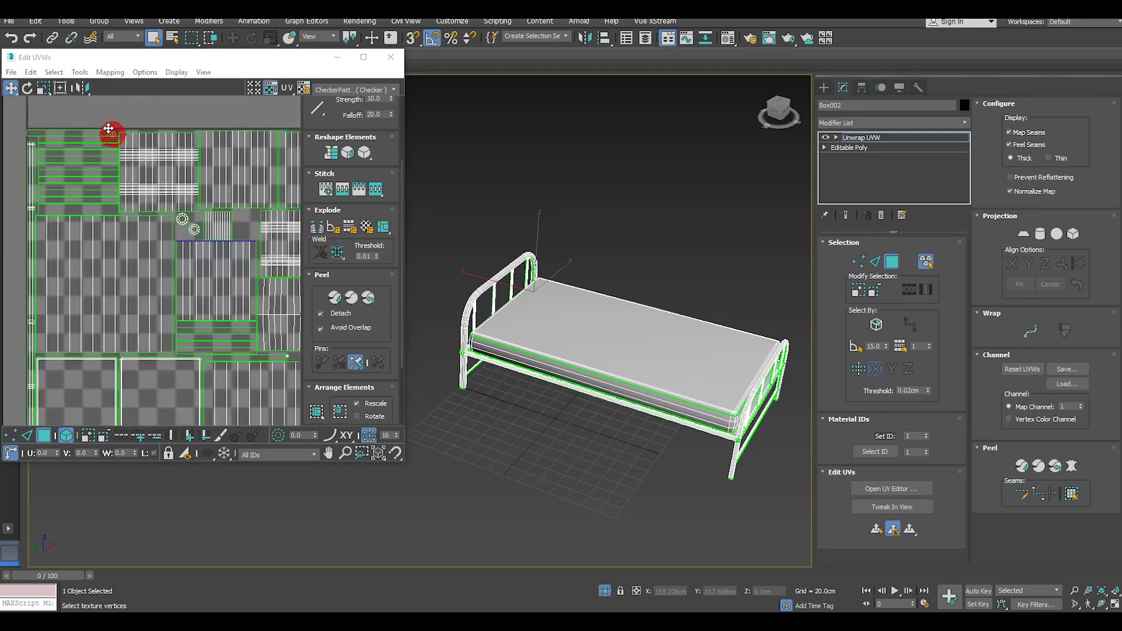
left_click(234, 224)
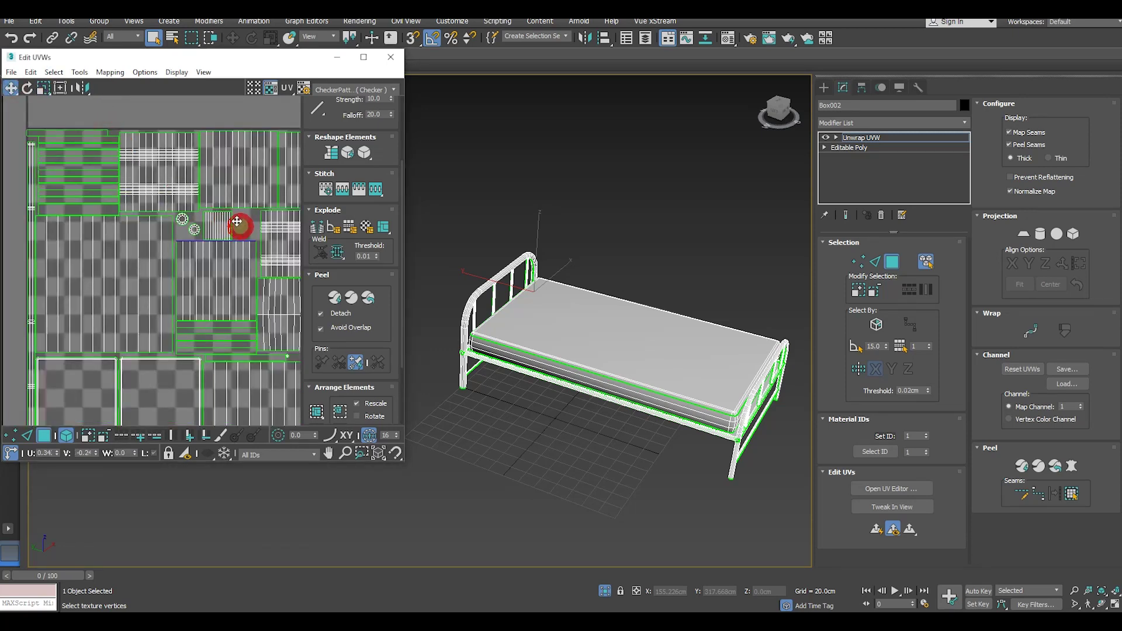
scroll(237, 221, "up", 1)
scroll(241, 228, "up", 1)
mouse_move(245, 234)
left_mouse_down()
mouse_move(269, 238)
mouse_move(269, 258)
left_mouse_up()
left_click(42, 88)
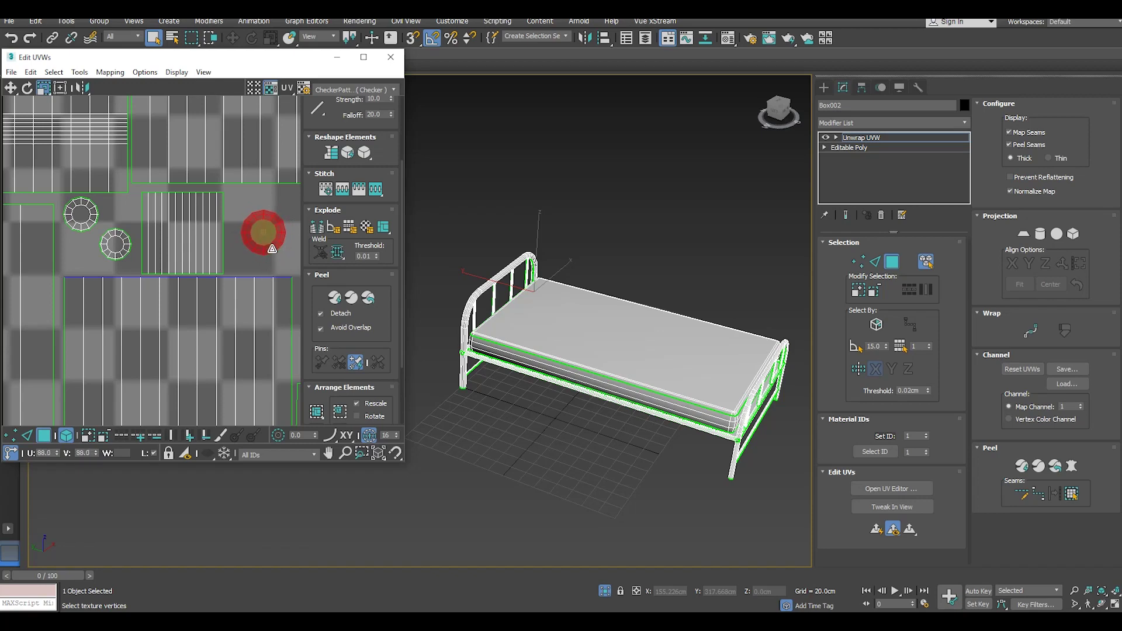
left_click_drag(269, 269, 271, 275)
left_click(271, 275)
Step: Zoom out to check the packed layout and close the Edit UVWs window
scroll(280, 224, "down", 3)
left_click(277, 225)
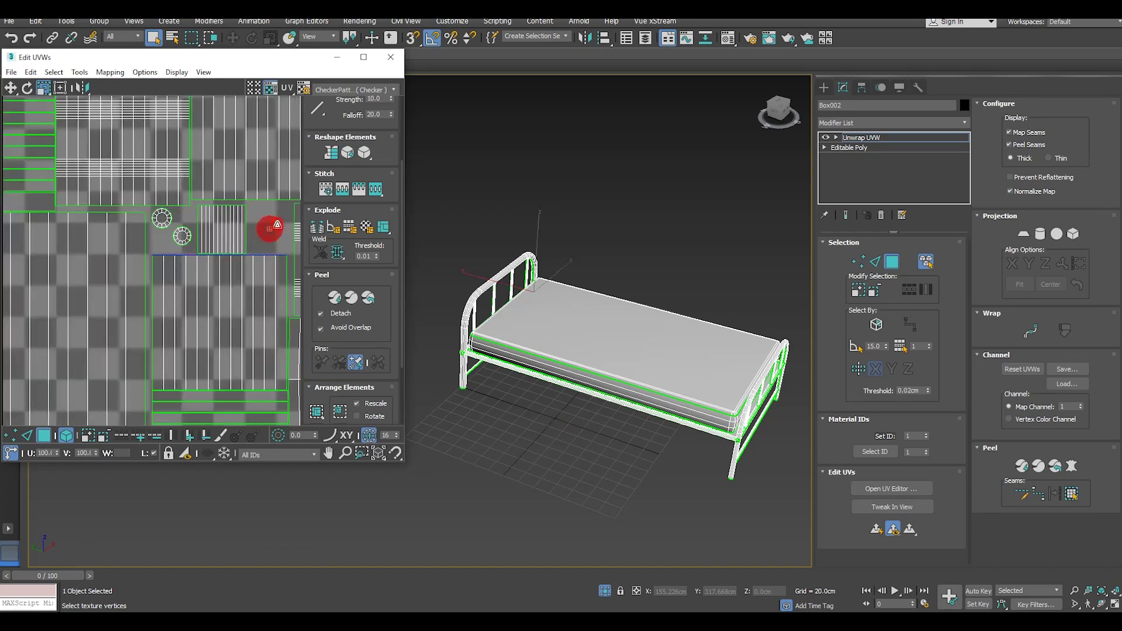
left_click(261, 244)
scroll(261, 244, "down", 2)
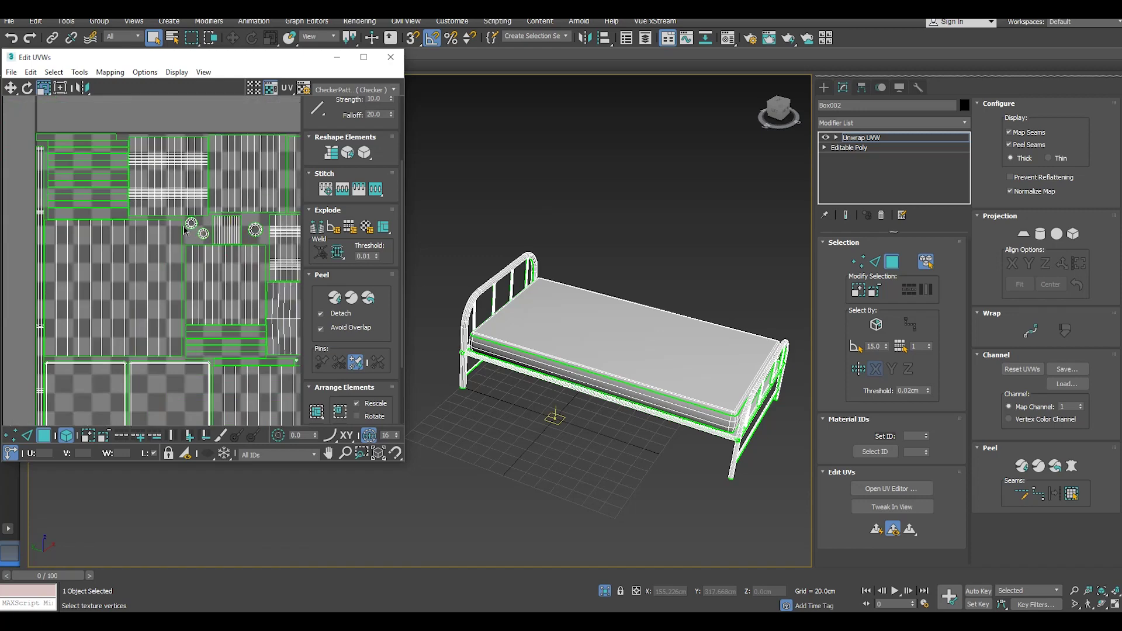
scroll(42, 221, "down", 3)
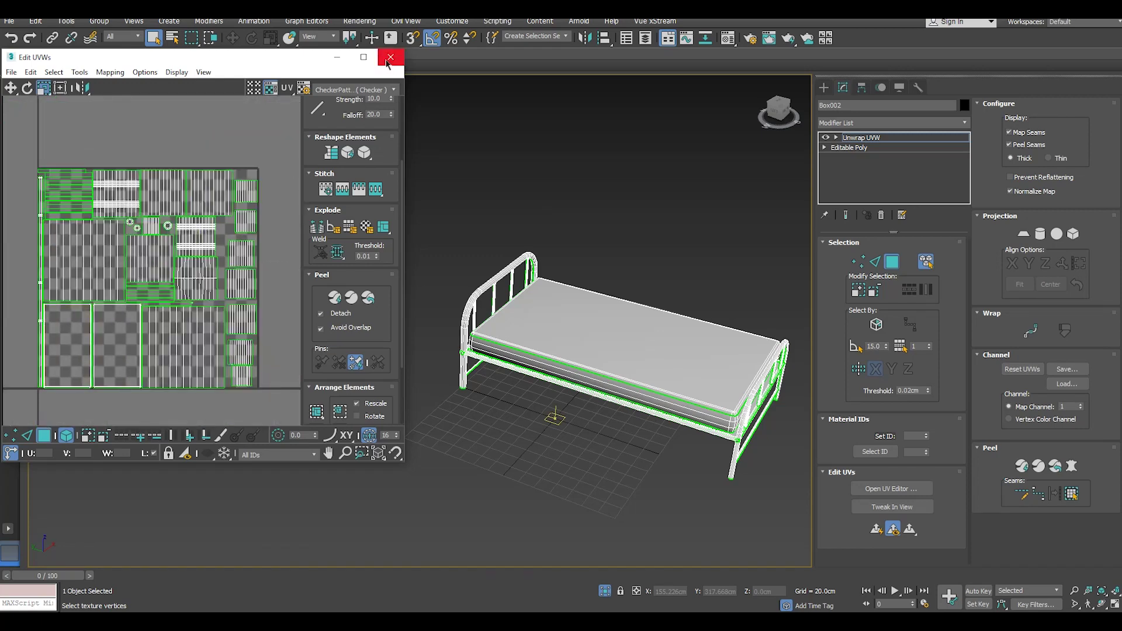
scroll(264, 368, "up", 2)
scroll(201, 386, "up", 2)
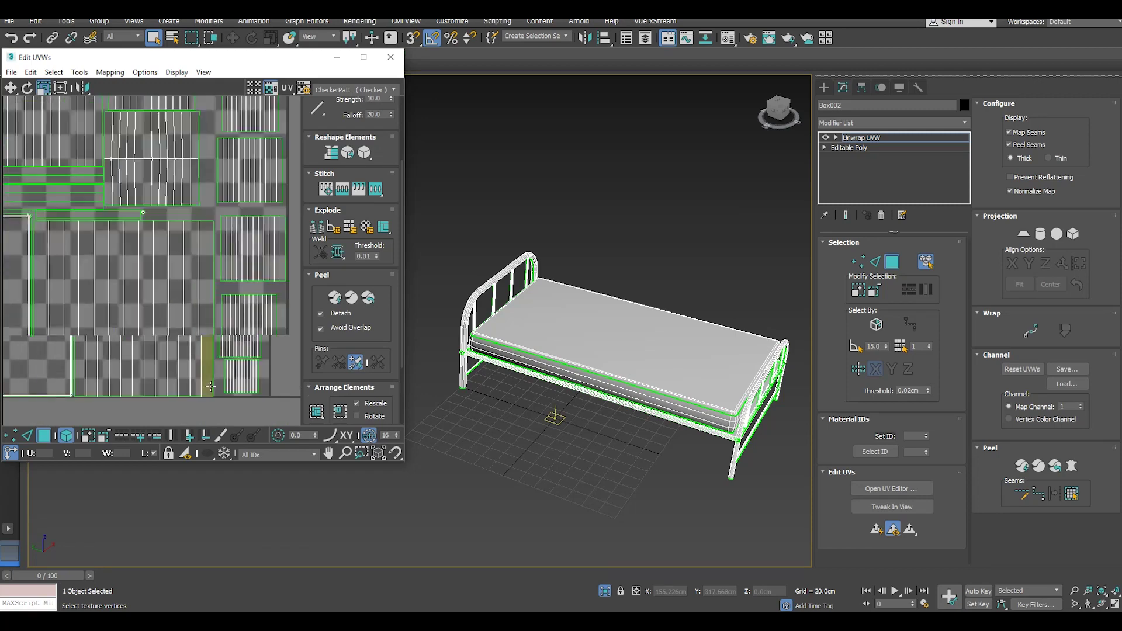
left_click(386, 60)
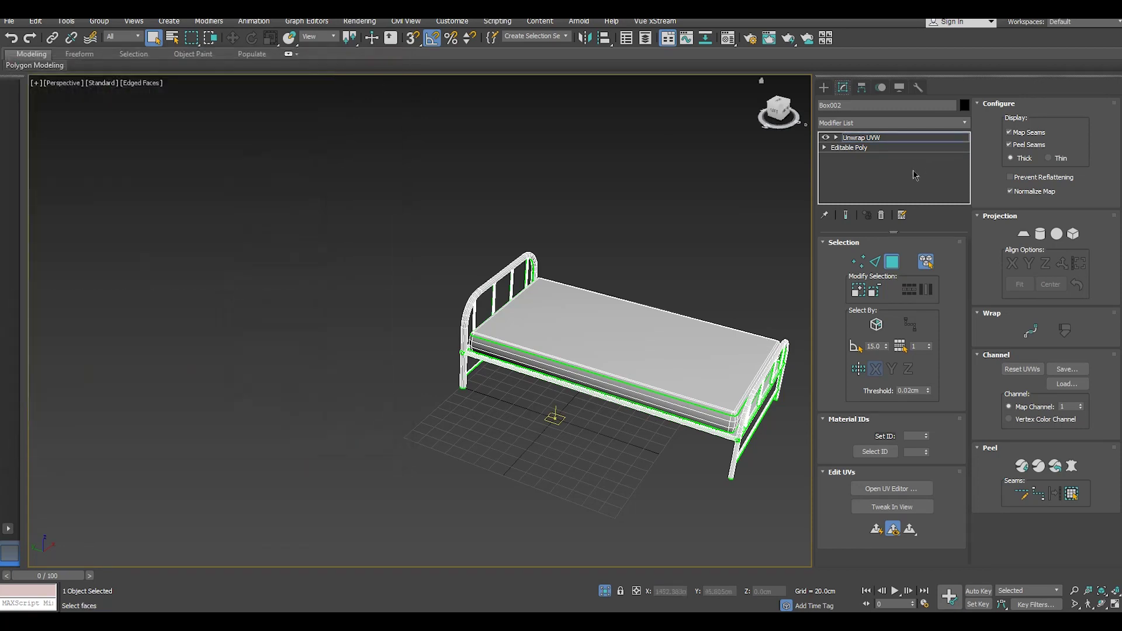
Step: Exit Isolate Selection so the pillow and blanket reappear, and select the mattress Box001
left_click(873, 139)
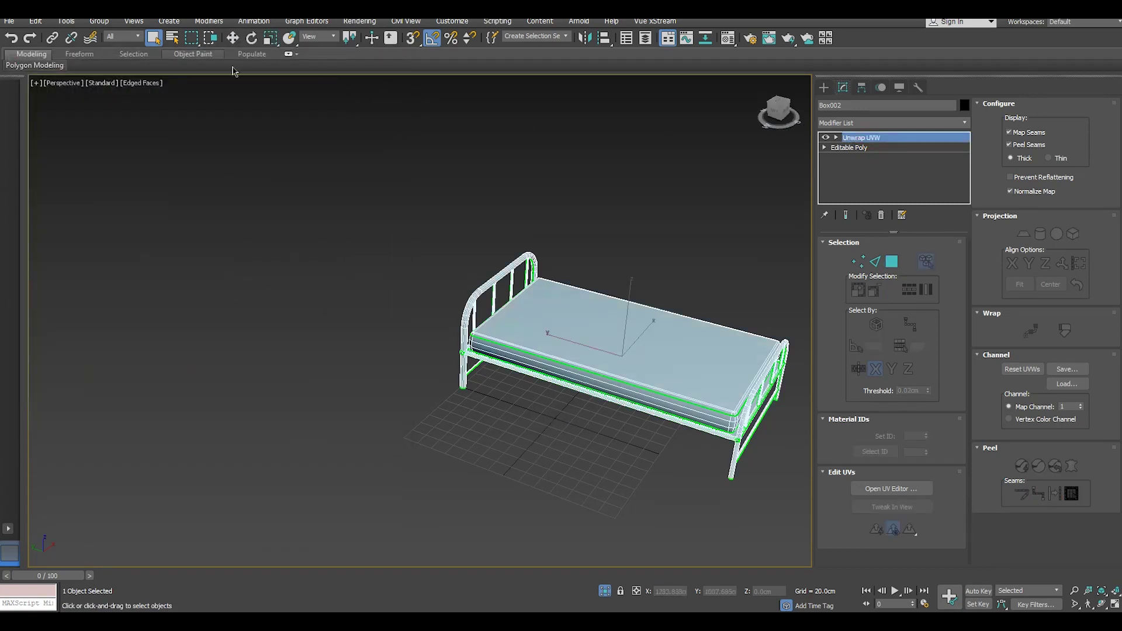
left_click(232, 38)
left_click(608, 591)
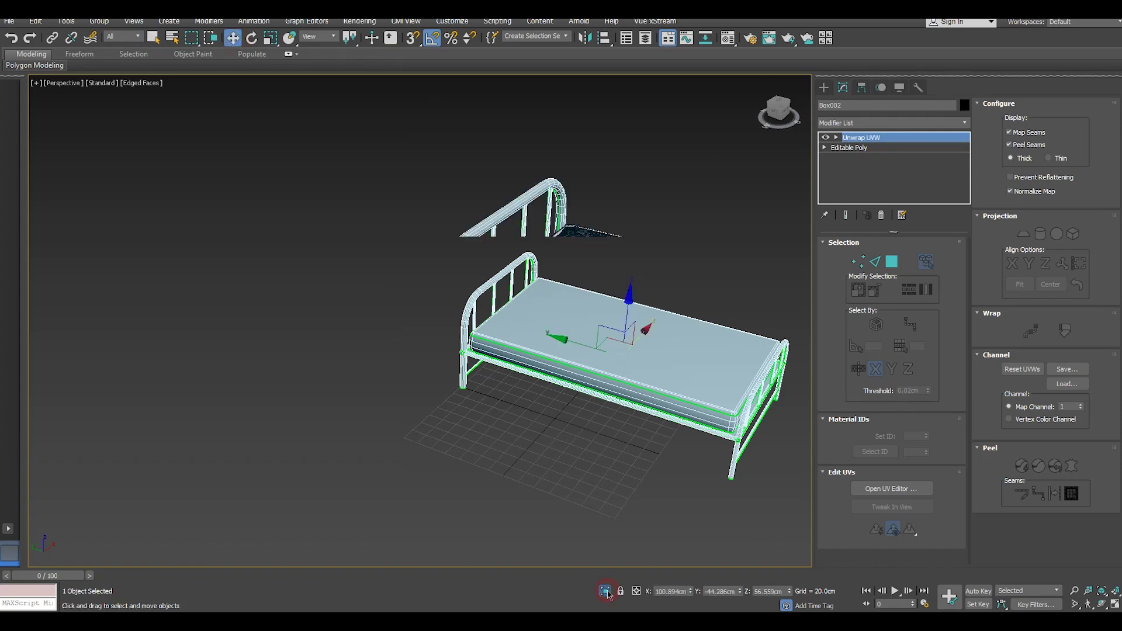
left_click(469, 322)
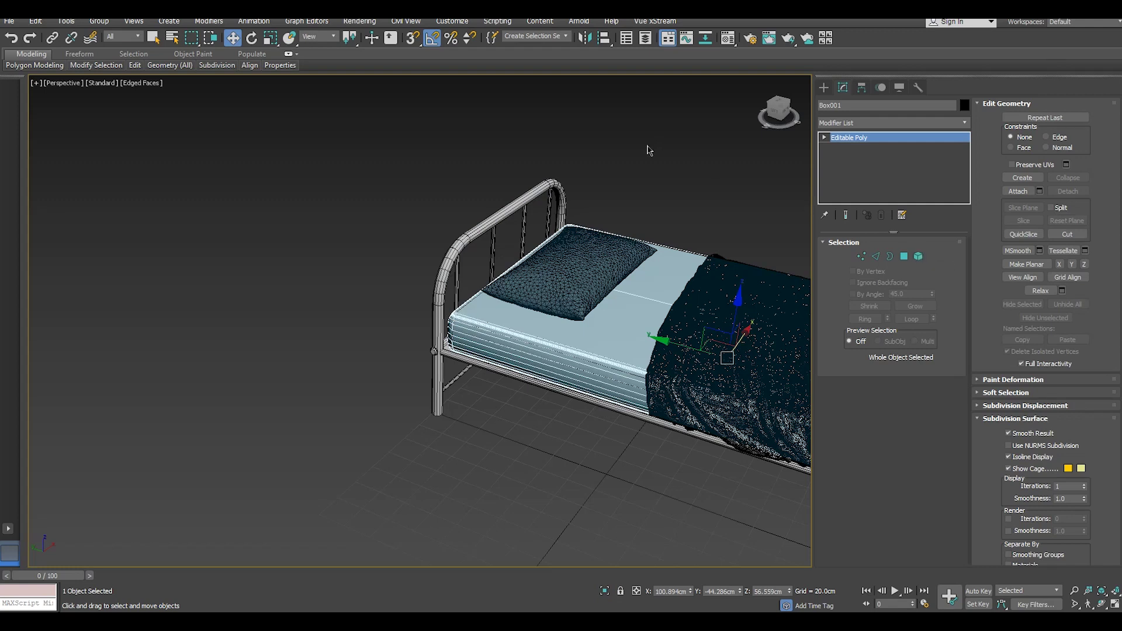
Step: Give the mattress element a blue vertex colour (12,12,234), then select Object003
left_click(919, 259)
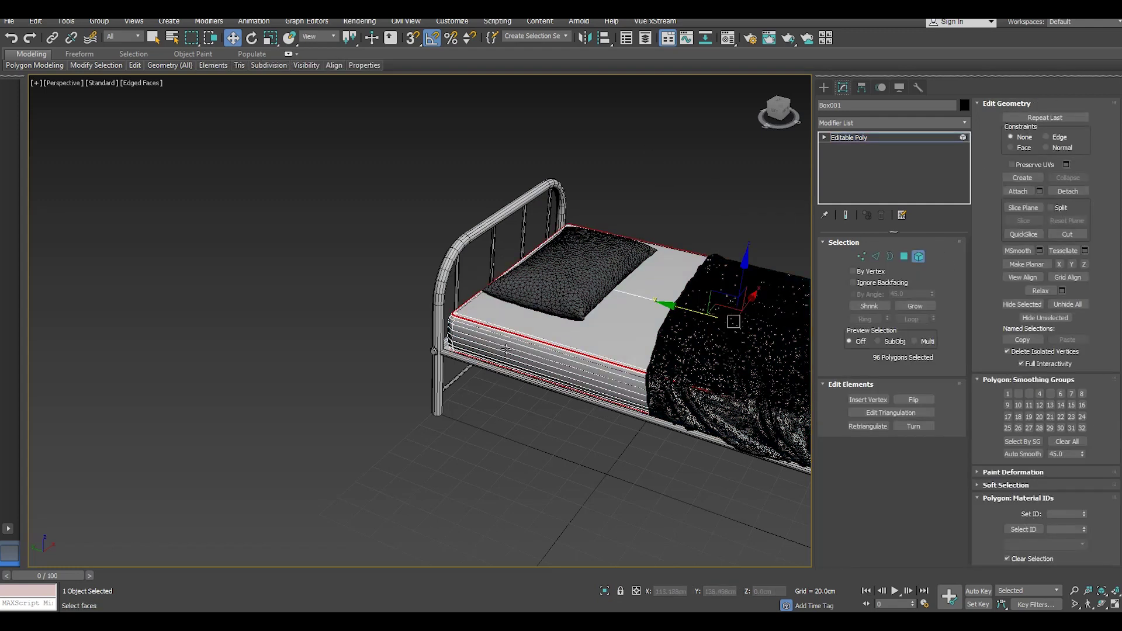
left_click(507, 349)
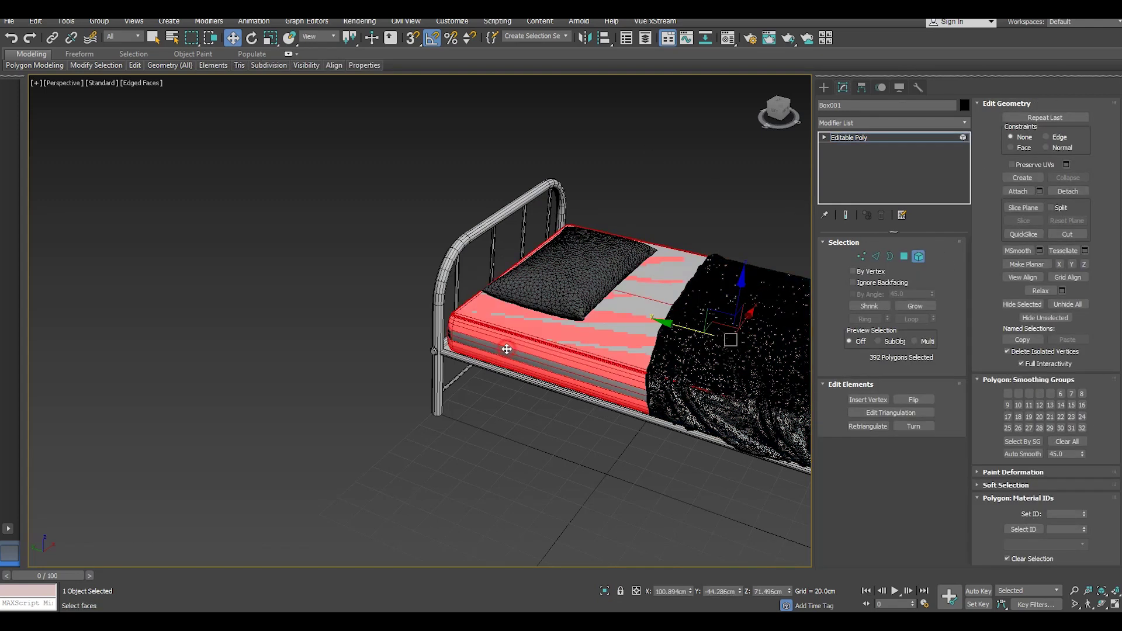
left_click(1041, 497)
left_click(1052, 538)
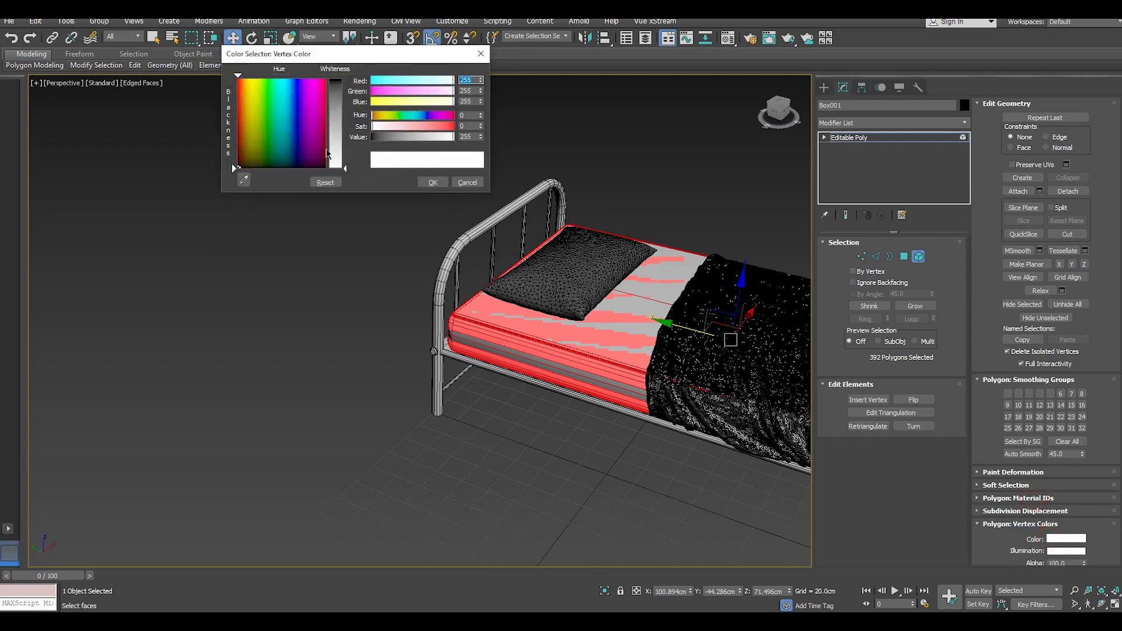
left_click(297, 91)
left_click_drag(345, 168, 346, 85)
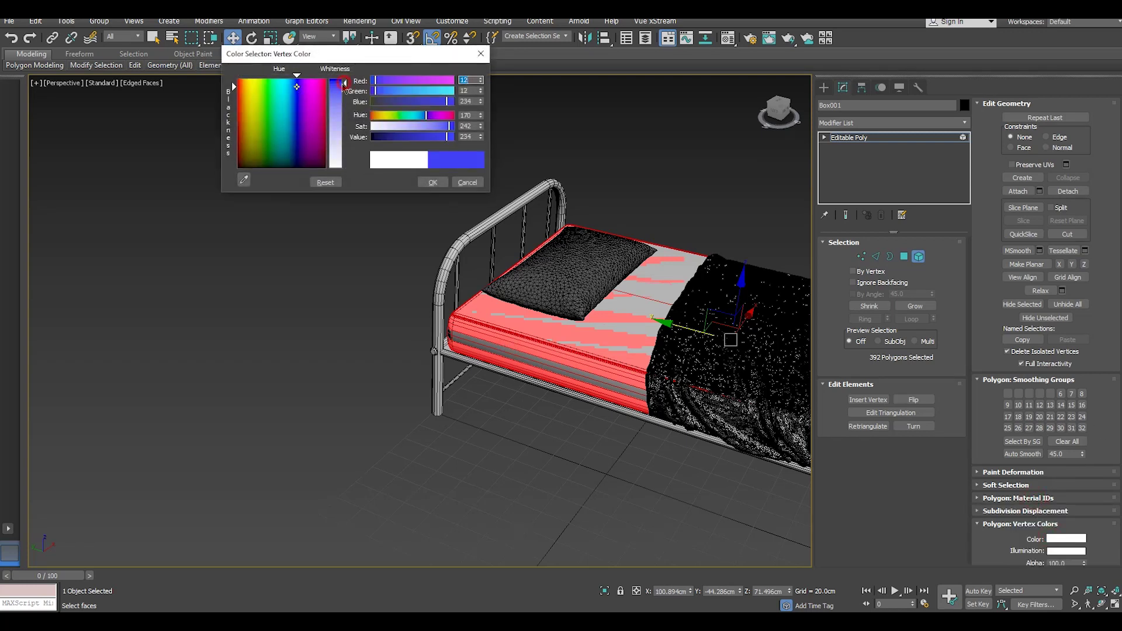
left_click(433, 183)
left_click(886, 140)
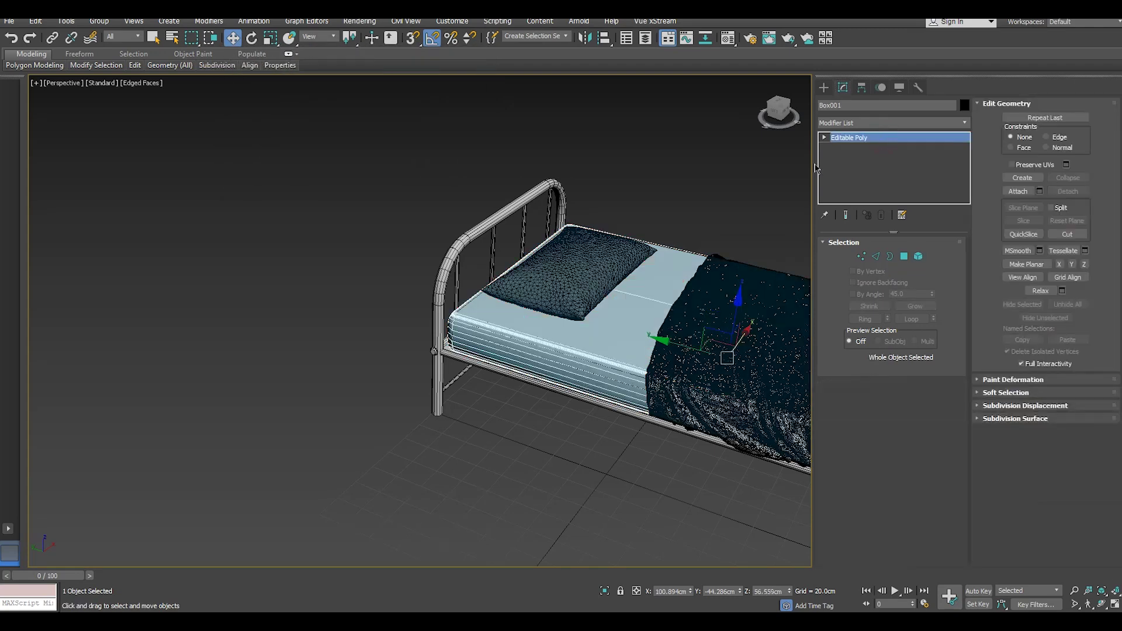
left_click(717, 320)
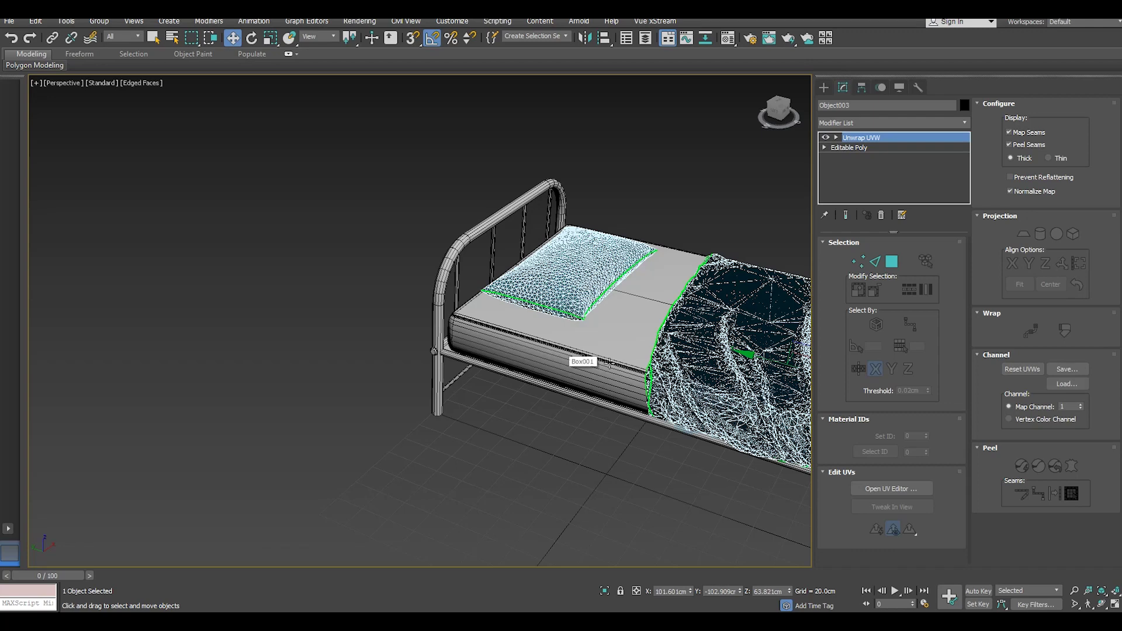
Step: Hide the pillow and the bed frame
right_click(692, 360)
left_click(737, 333)
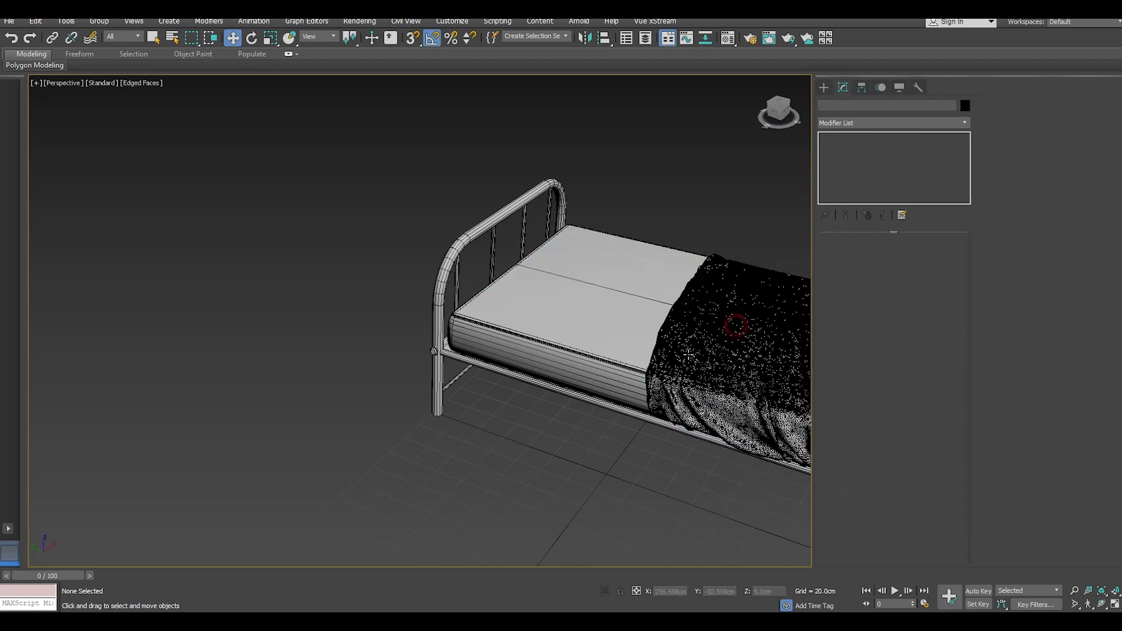
left_click(688, 356)
left_click(604, 352)
right_click(602, 349)
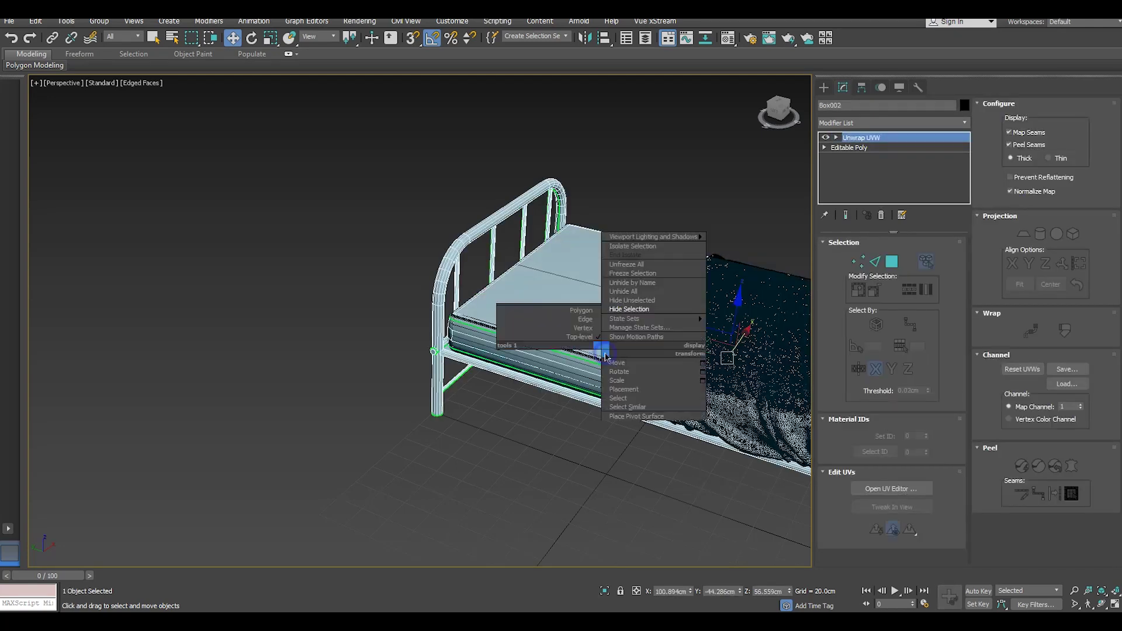
left_click(636, 310)
Step: Attach the mattress Box001 to the blanket Object002 with Editable Poly Attach
left_click(700, 363)
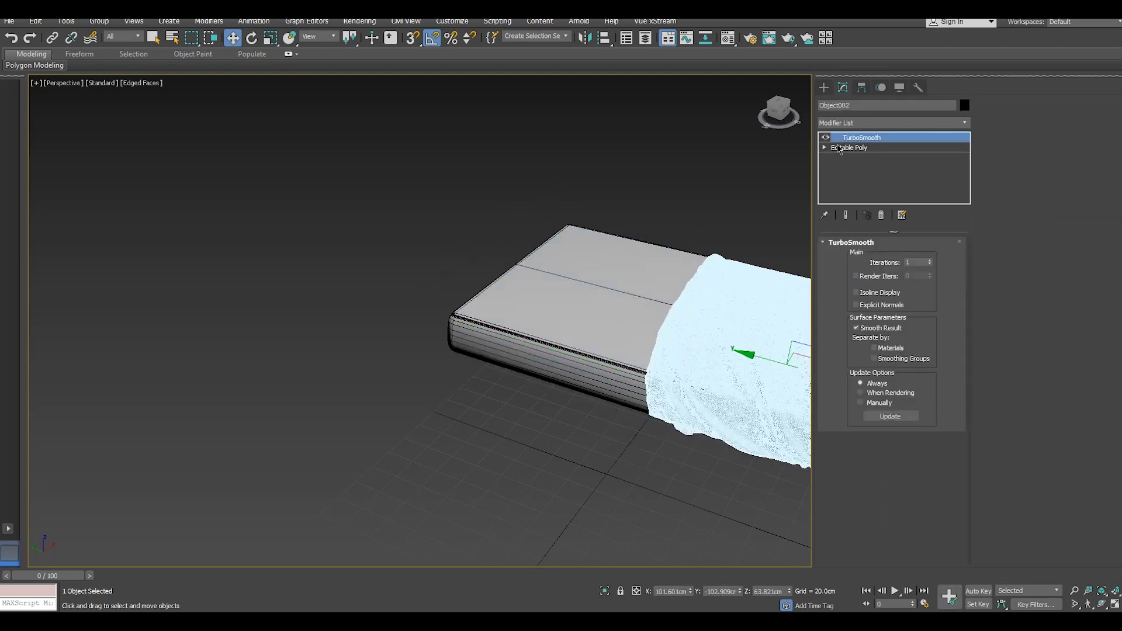
left_click(560, 285)
left_click(714, 314)
left_click(851, 148)
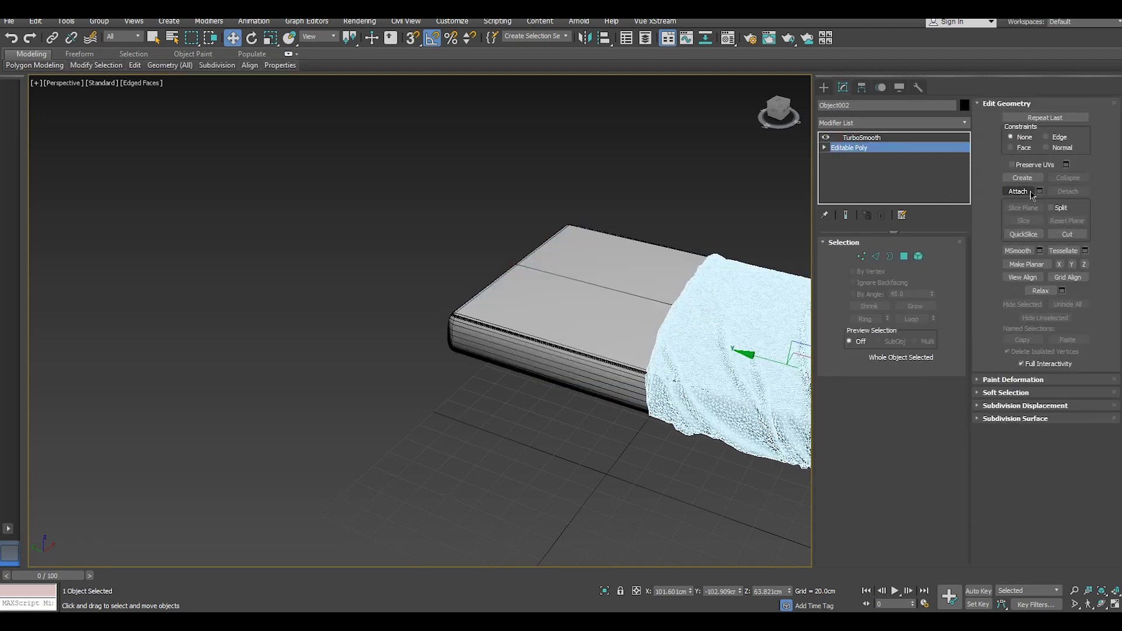
left_click(1018, 191)
left_click(555, 313)
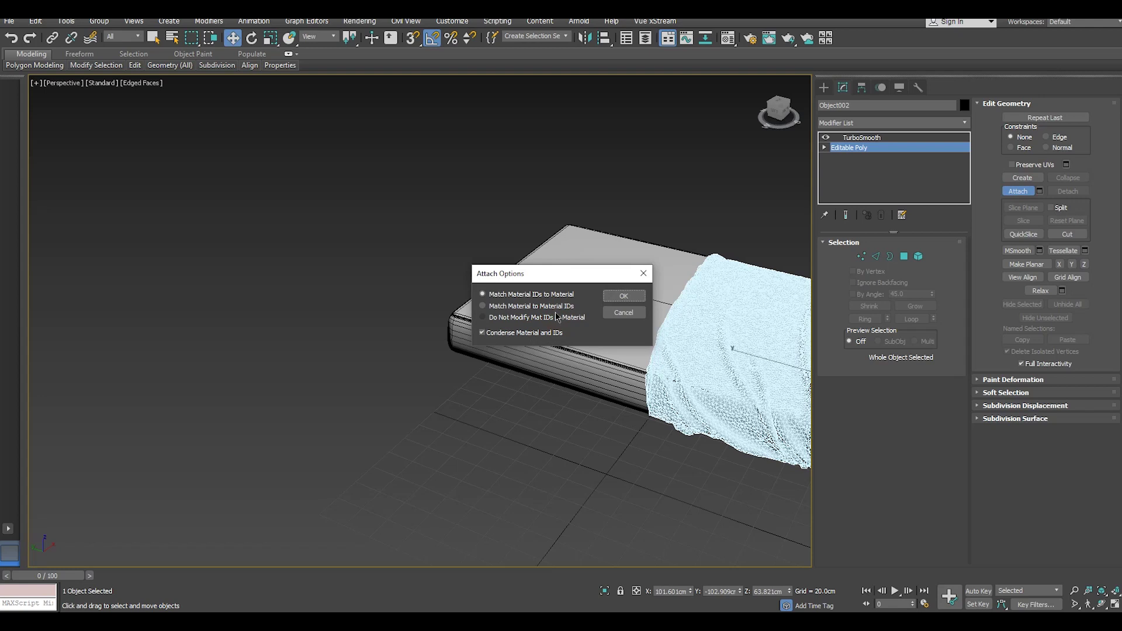
left_click(628, 297)
right_click(447, 311)
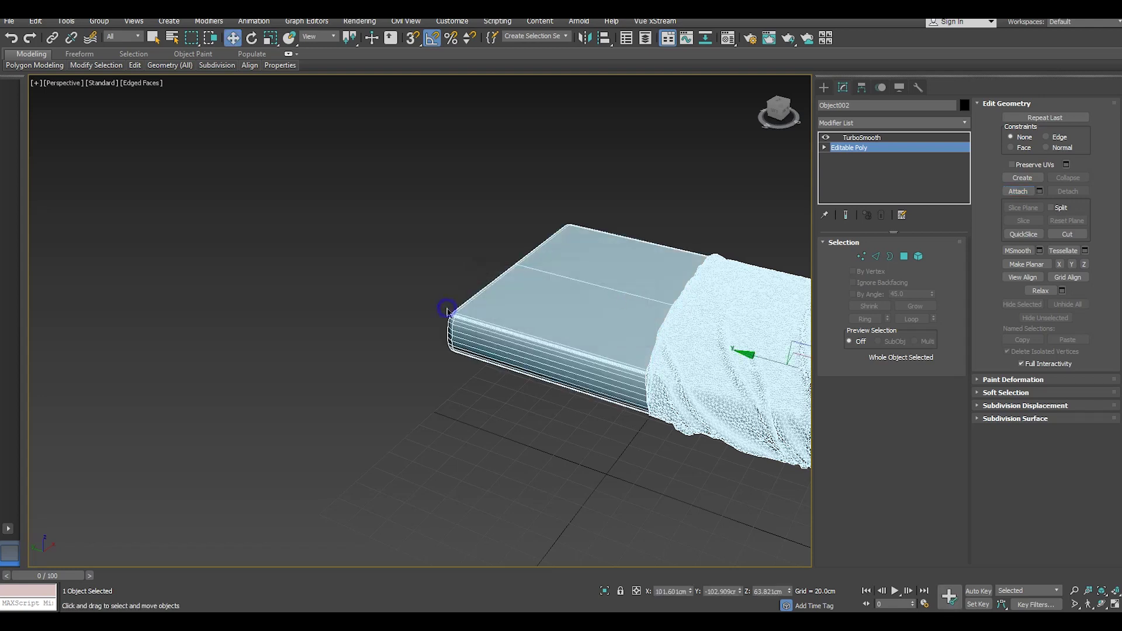
Step: Return to the top modifier and use Unhide All to show every bed part
left_click(870, 139)
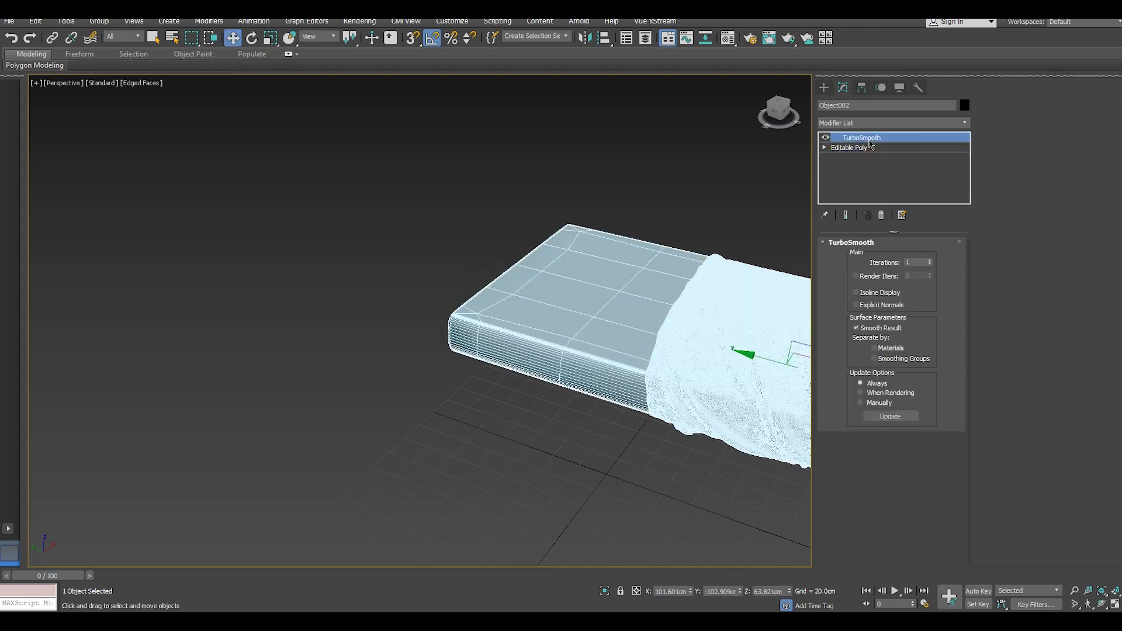
left_click(688, 205)
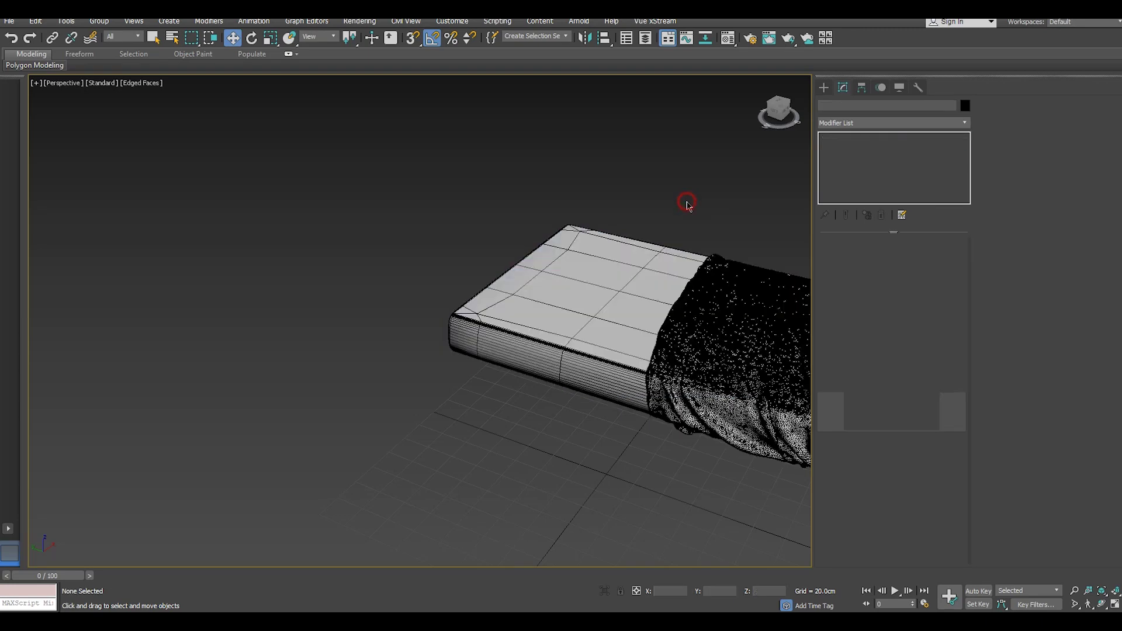
left_click(595, 357)
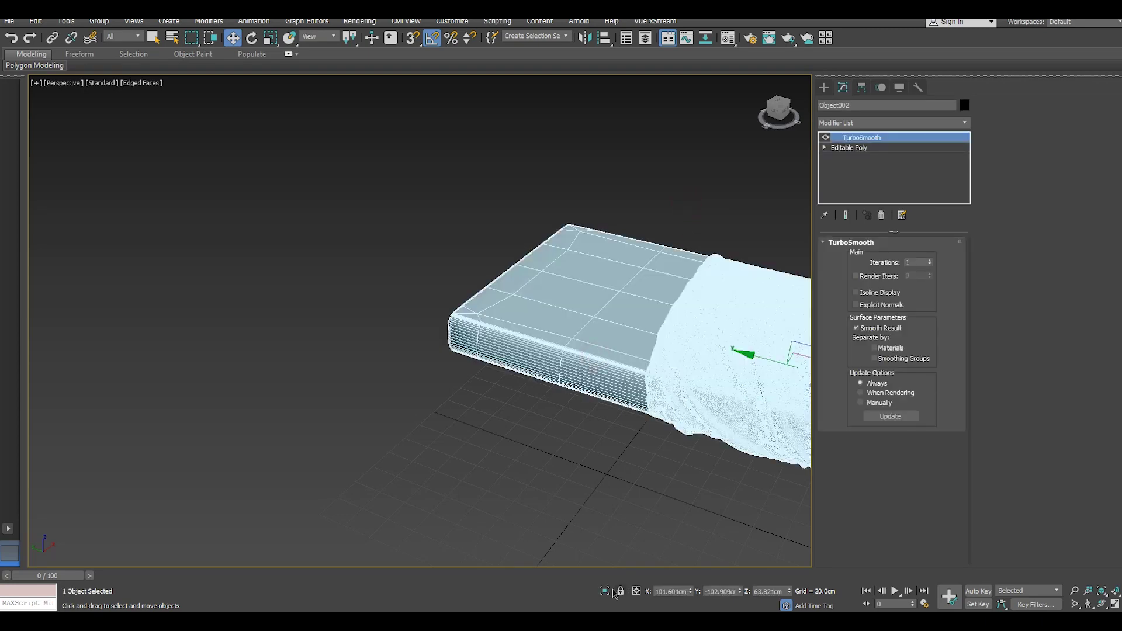
right_click(588, 487)
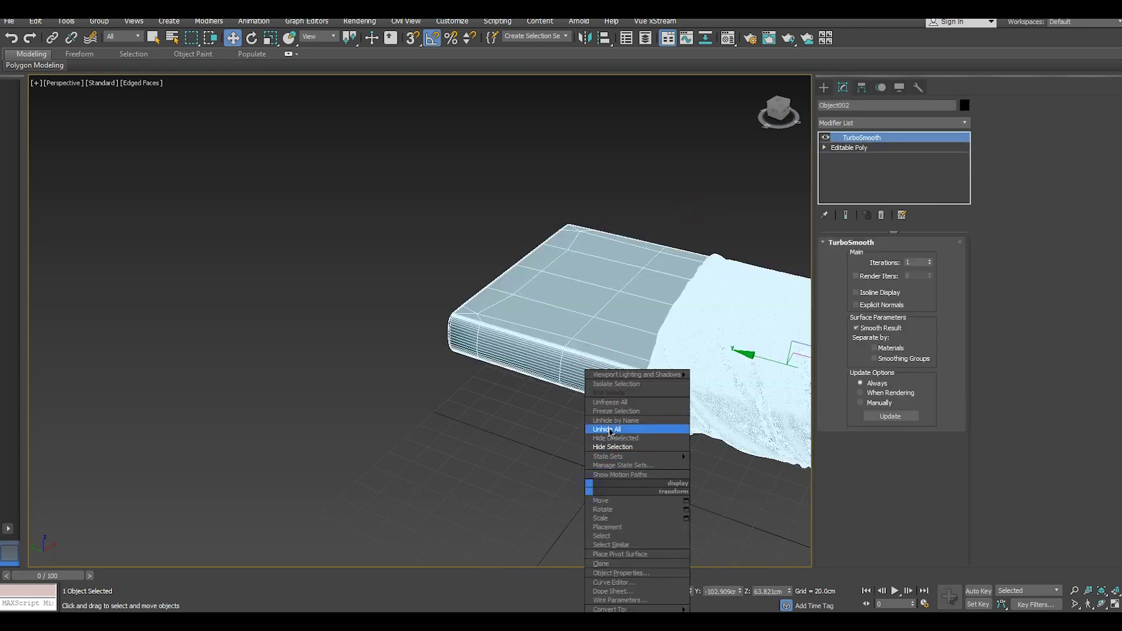
left_click(610, 430)
Step: Move the circular tube-end UV island toward the layout and shrink it
middle_click_drag(626, 338, 456, 335)
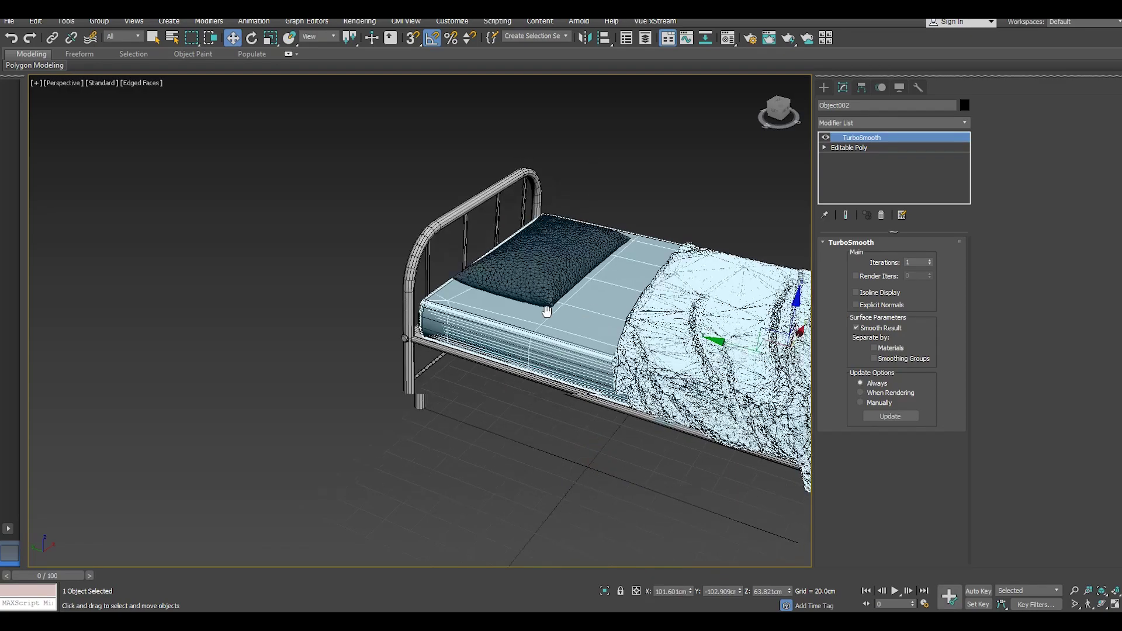
left_click(354, 427)
scroll(403, 284, "down", 3)
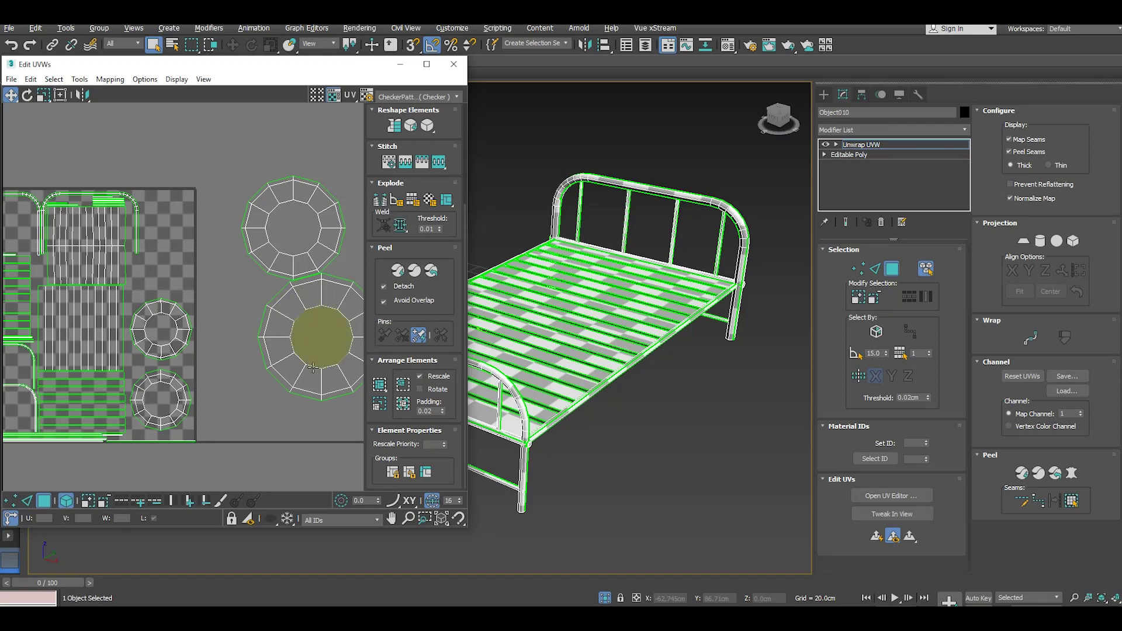
left_click_drag(313, 367, 140, 268)
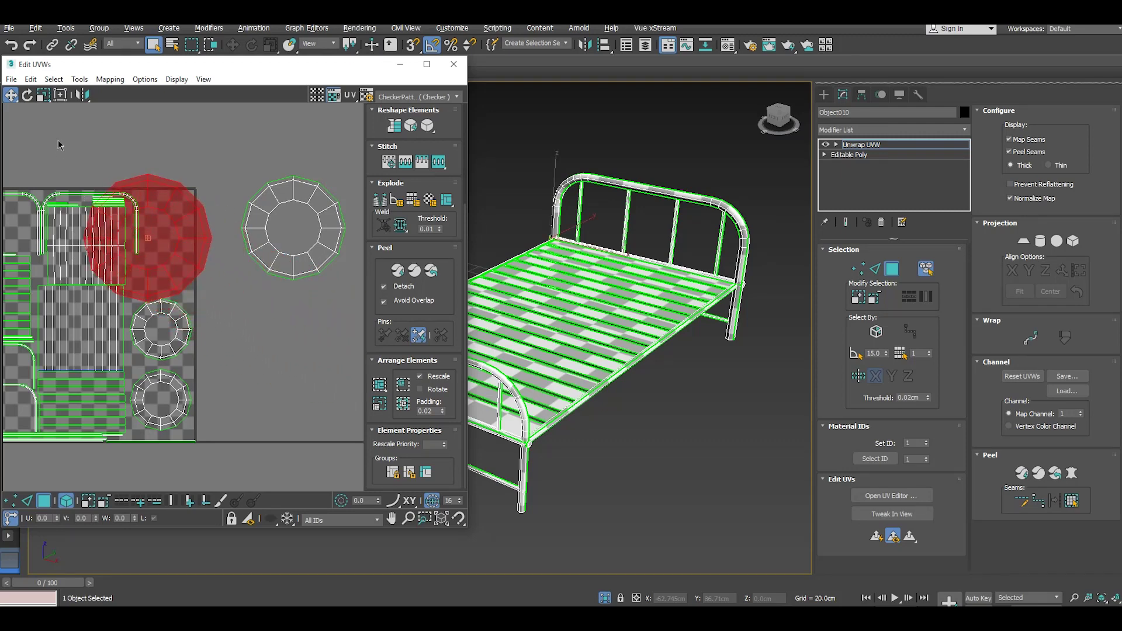
left_click(44, 94)
scroll(183, 253, "up", 2)
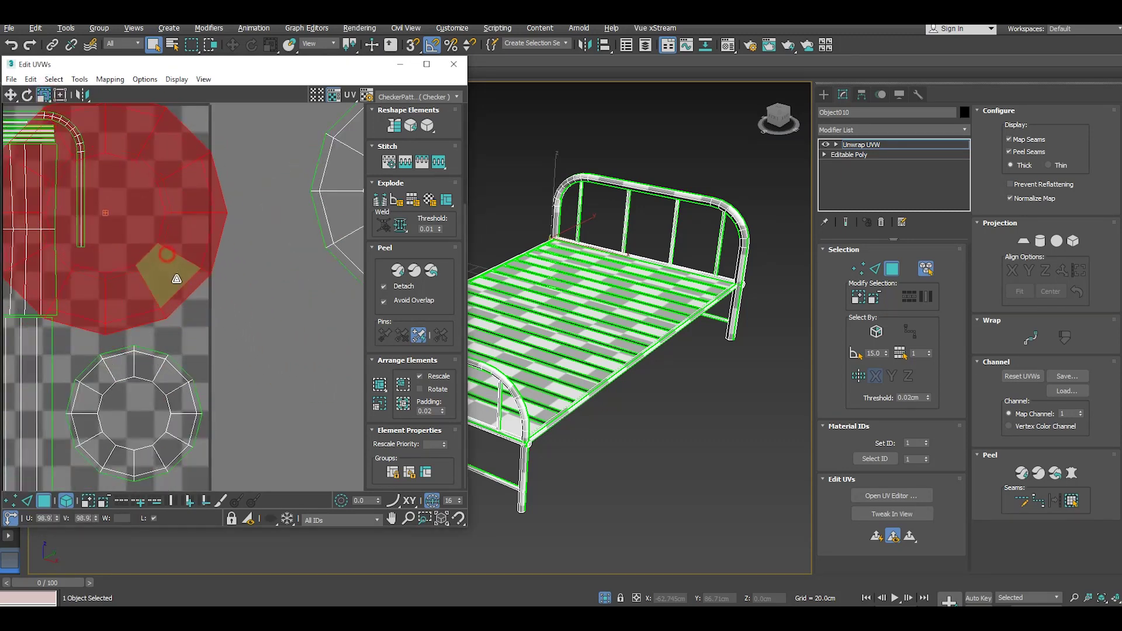
left_click_drag(184, 305, 190, 336)
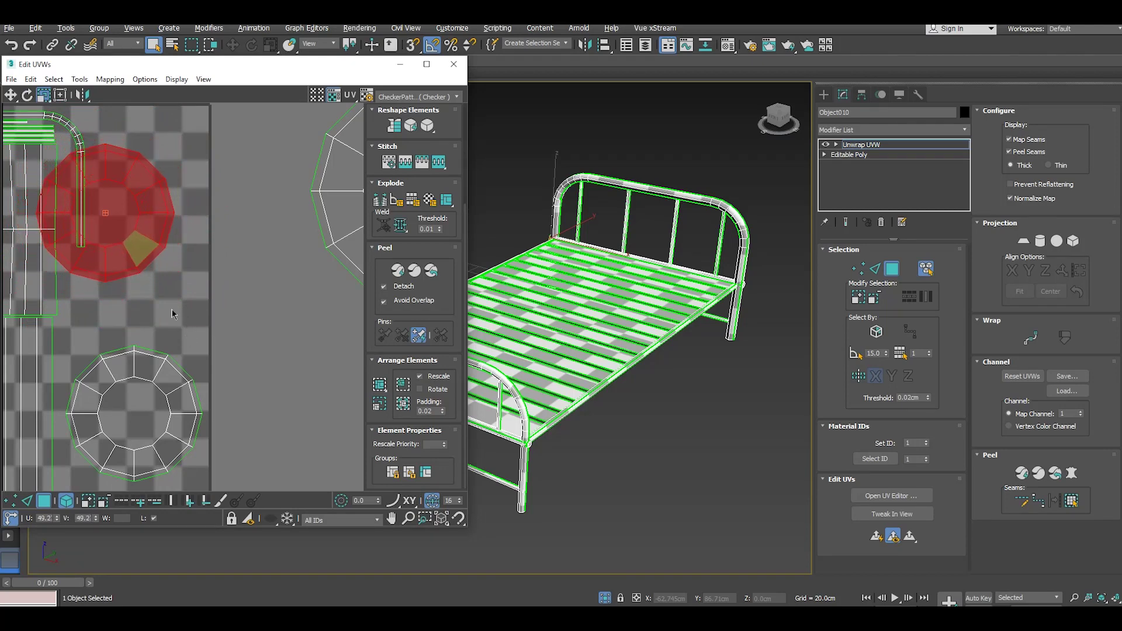
Step: Drop the UV ring into its slot, then reposition it up-left and shrink it further
left_click(10, 95)
mouse_move(121, 238)
left_mouse_down()
mouse_move(163, 302)
mouse_move(131, 292)
left_mouse_up()
left_click(44, 95)
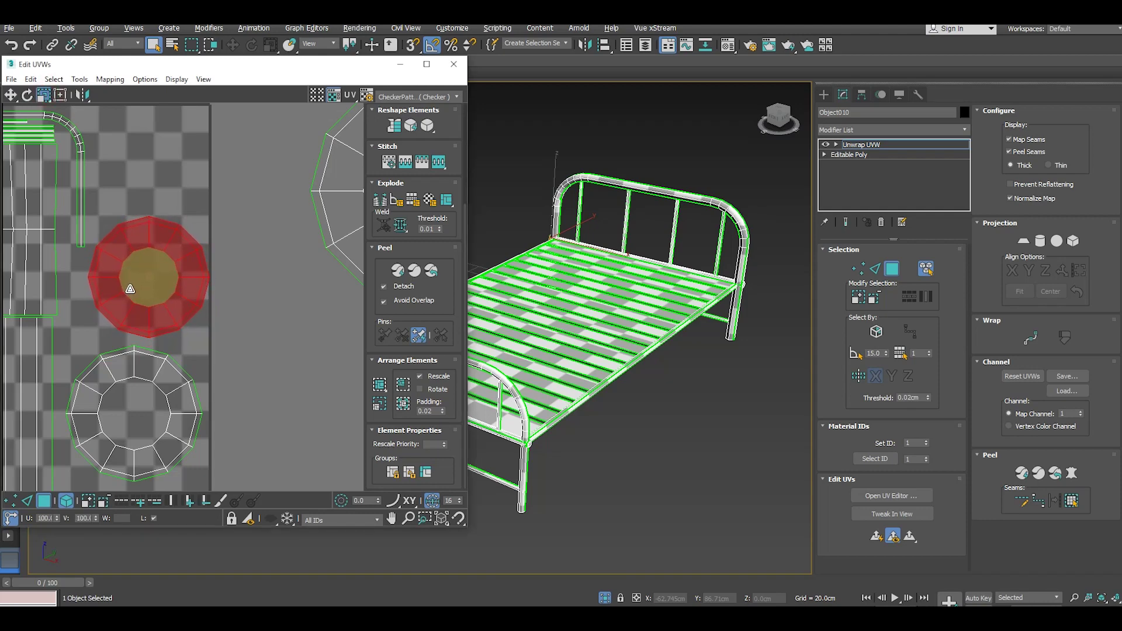
scroll(131, 293, "down", 3)
left_click(11, 95)
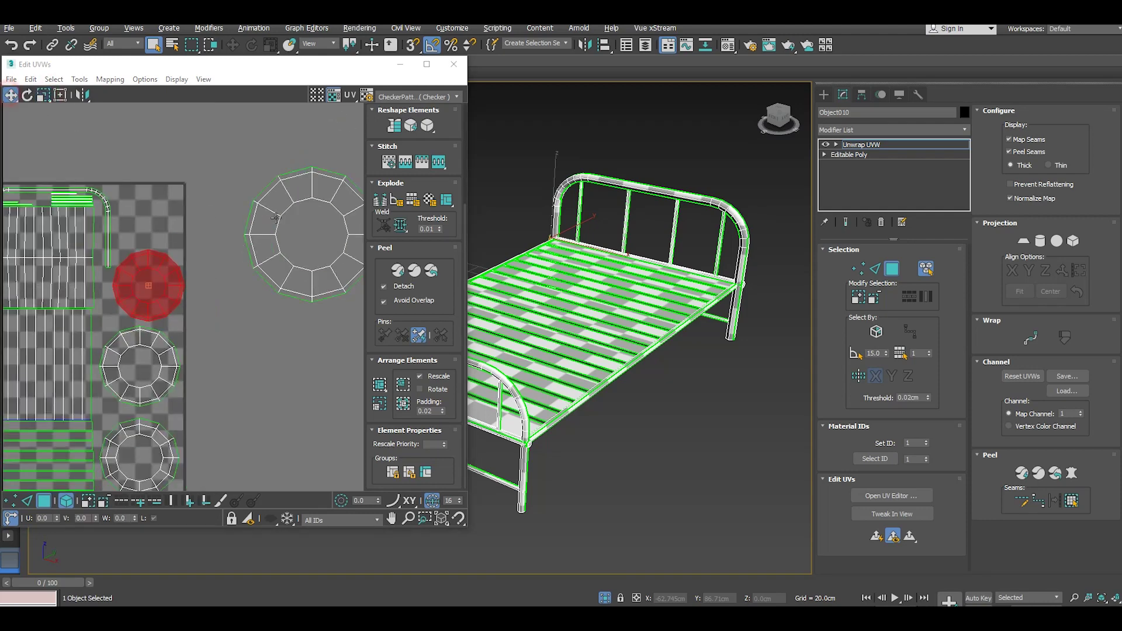
mouse_move(326, 267)
left_mouse_down()
mouse_move(134, 218)
mouse_move(140, 239)
left_mouse_up()
left_click(44, 95)
mouse_move(122, 183)
middle_mouse_down()
mouse_move(150, 107)
mouse_move(150, 153)
middle_mouse_up()
Step: Shrink the red ring shell slightly about its centre and move it down a little
scroll(184, 251, "up", 4)
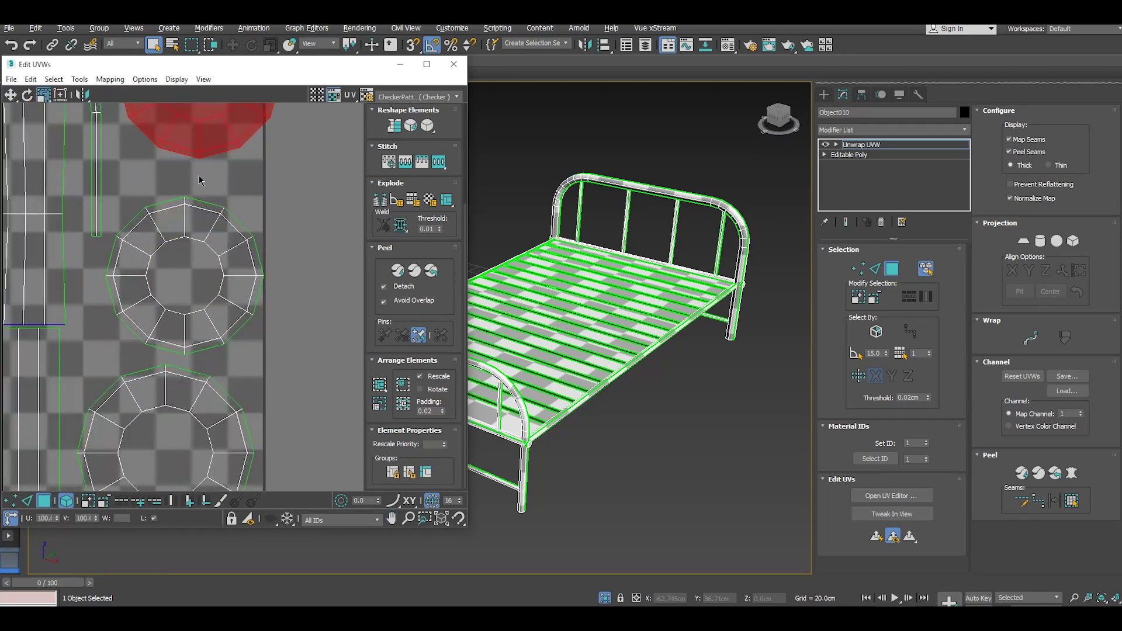
middle_click_drag(199, 192, 215, 284)
left_click_drag(214, 284, 215, 296)
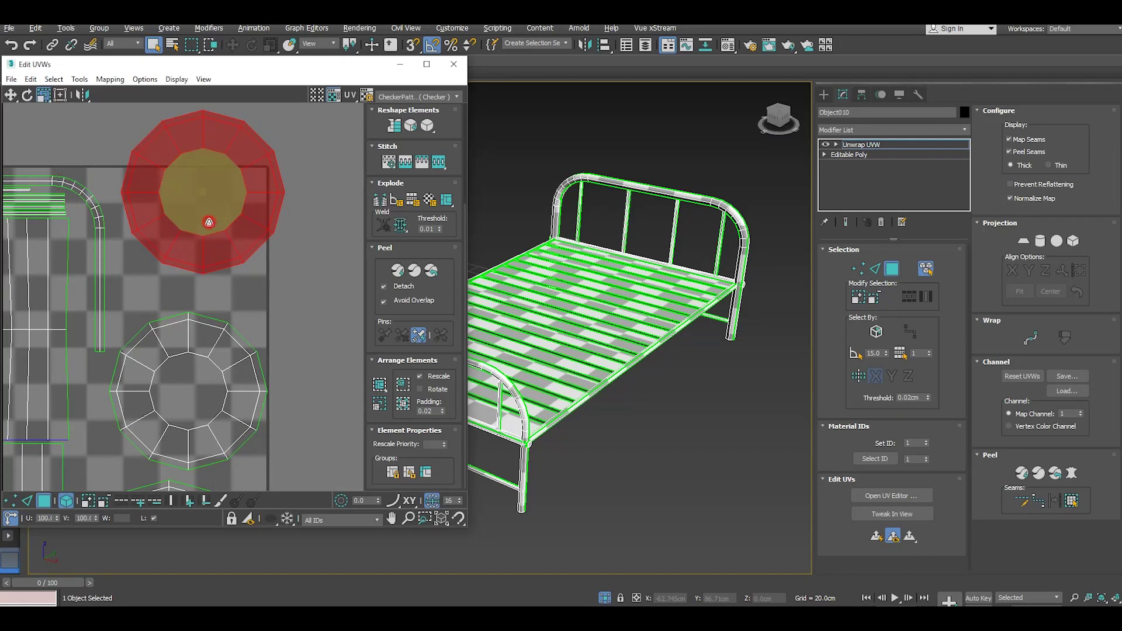
left_click(10, 94)
left_click_drag(175, 207, 167, 261)
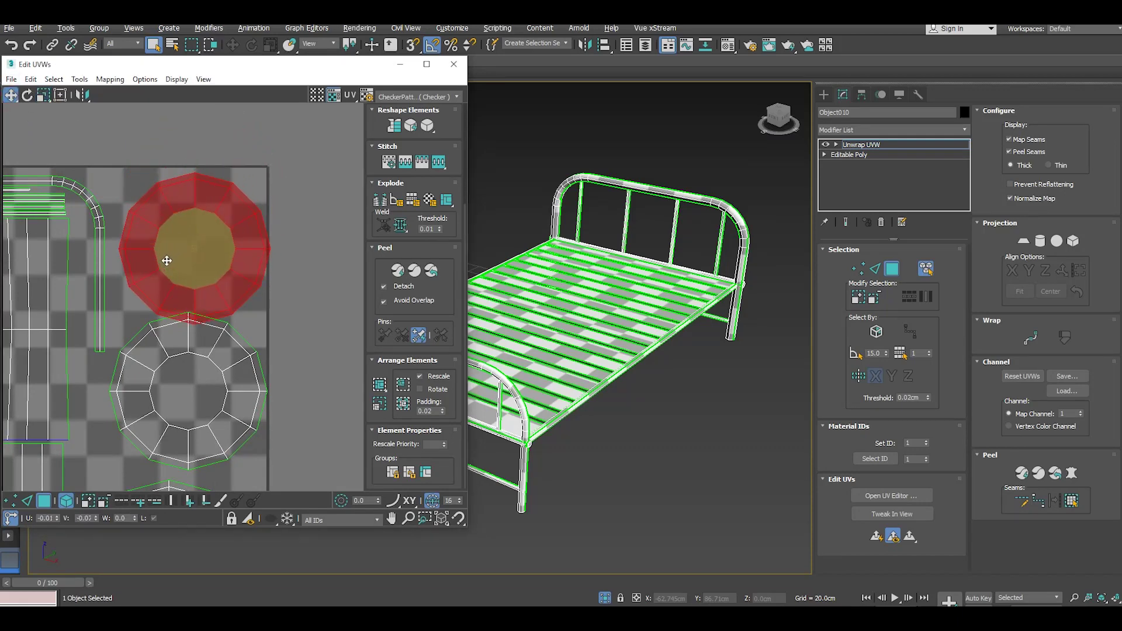
Step: Shift the lower ring shell down slightly and clear the ring selection
middle_click_drag(233, 236, 233, 141)
scroll(228, 234, "down", 1)
scroll(228, 231, "down", 2)
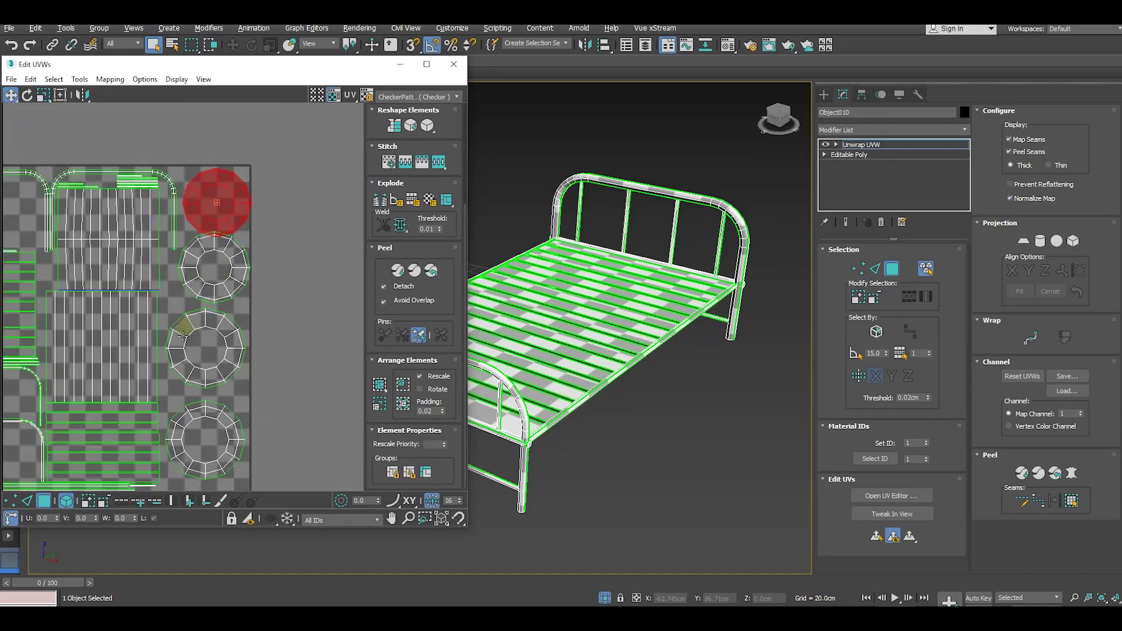
scroll(201, 419, "up", 2)
scroll(204, 415, "up", 2)
mouse_move(237, 416)
left_mouse_down()
mouse_move(237, 448)
mouse_move(232, 239)
mouse_move(251, 256)
mouse_move(221, 364)
mouse_move(237, 201)
mouse_move(218, 243)
left_mouse_up()
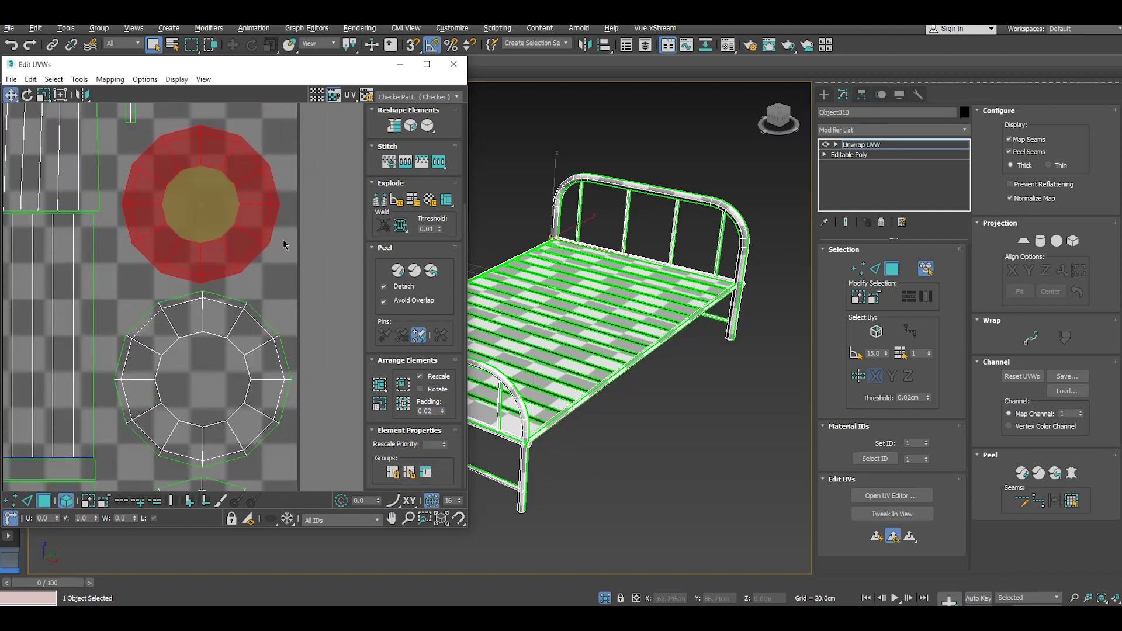
scroll(303, 283, "down", 2)
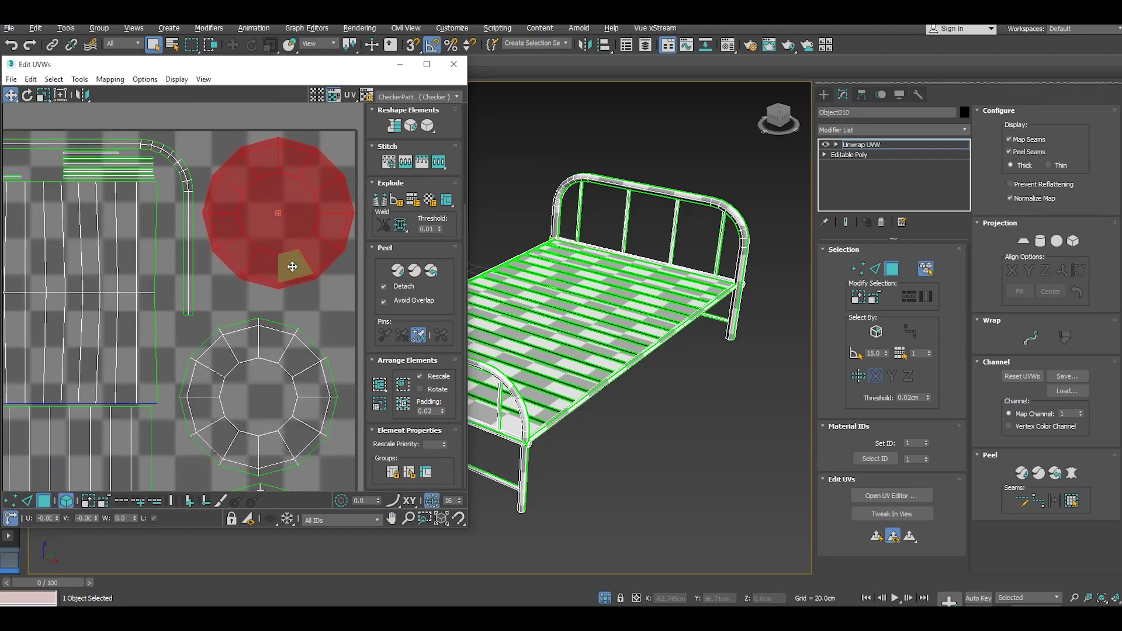
left_click(339, 310)
scroll(303, 206, "down", 3)
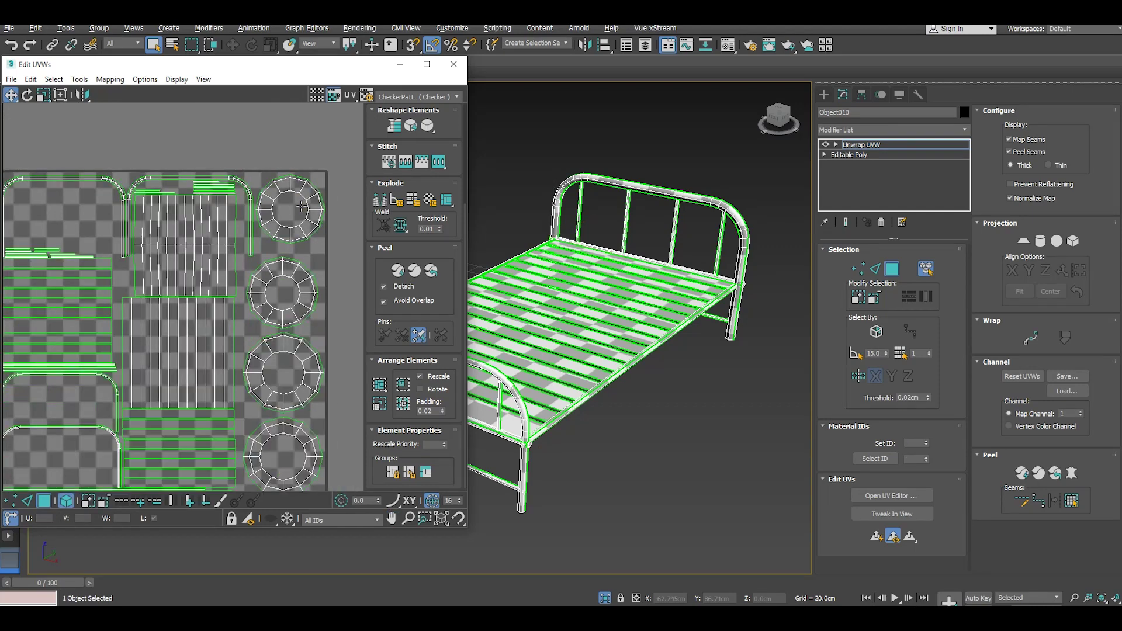
scroll(165, 209, "up", 4)
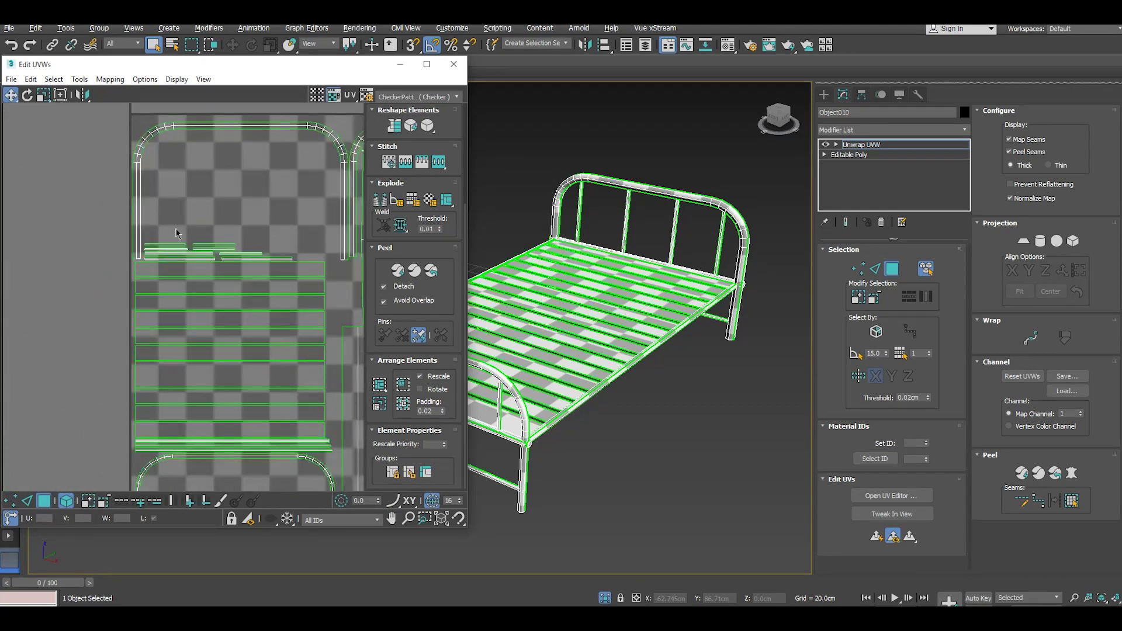
Step: Gather the cluster of thin bar shells into the open area inside the frame layout
scroll(176, 233, "up", 2)
left_click_drag(287, 282, 287, 279)
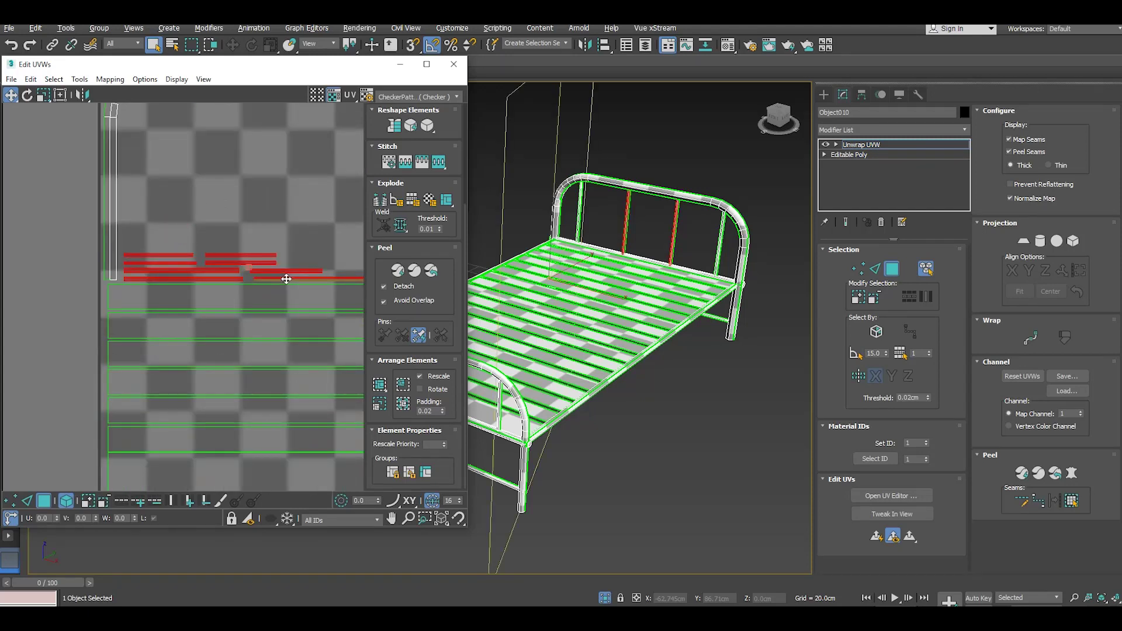
left_click(219, 280)
left_click_drag(228, 255, 259, 162)
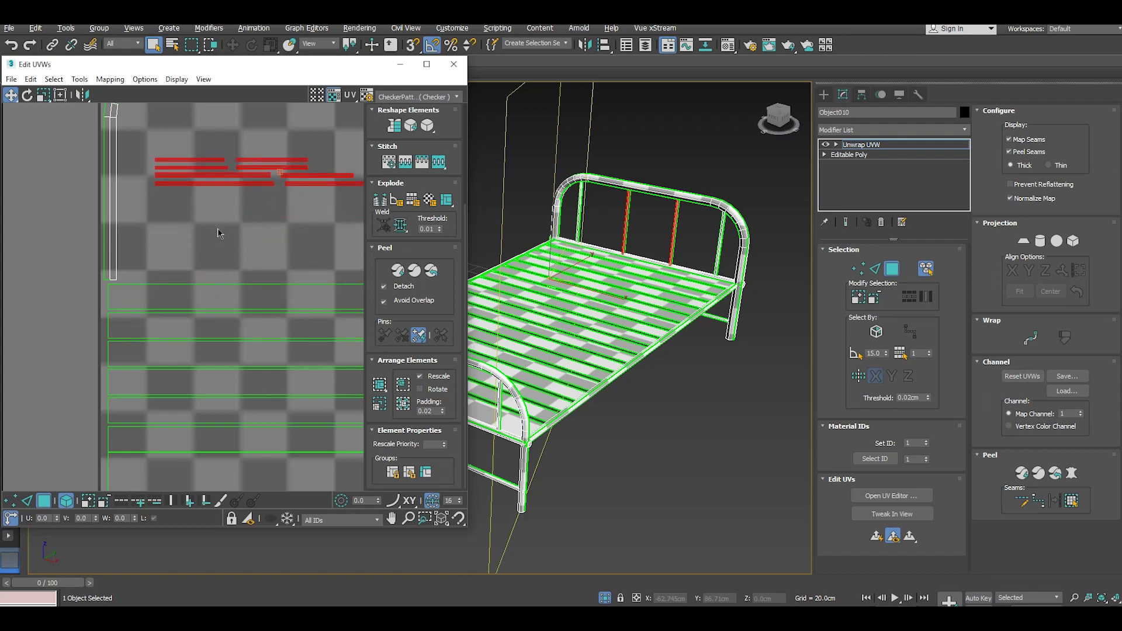
mouse_move(213, 242)
middle_mouse_down()
mouse_move(142, 301)
mouse_move(153, 334)
middle_mouse_up()
scroll(141, 300, "down", 2)
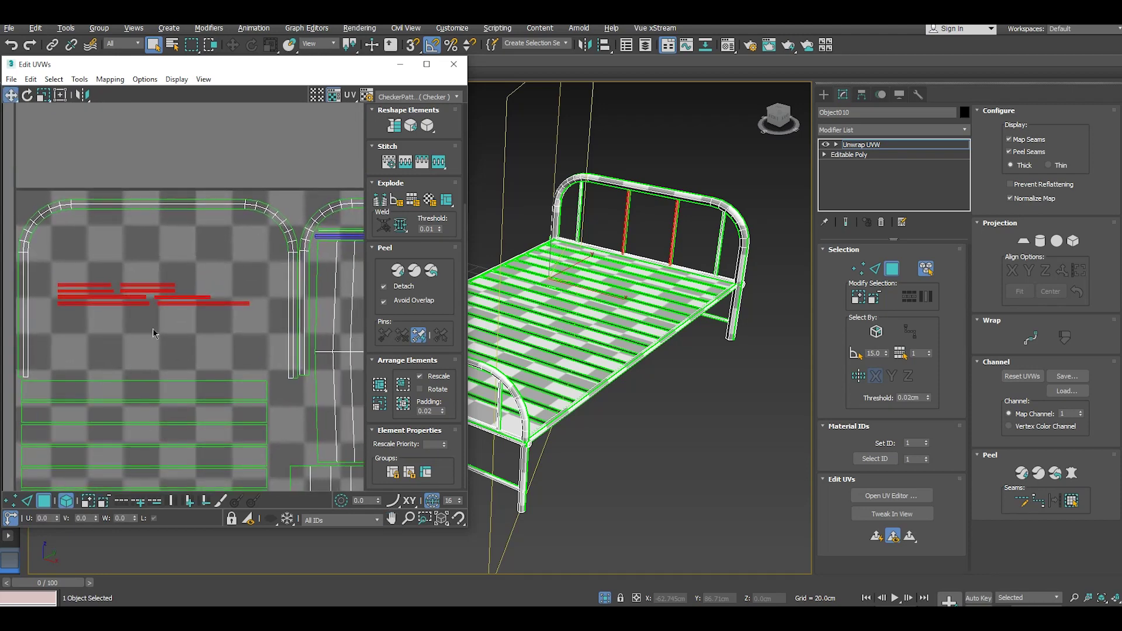
left_click(163, 320)
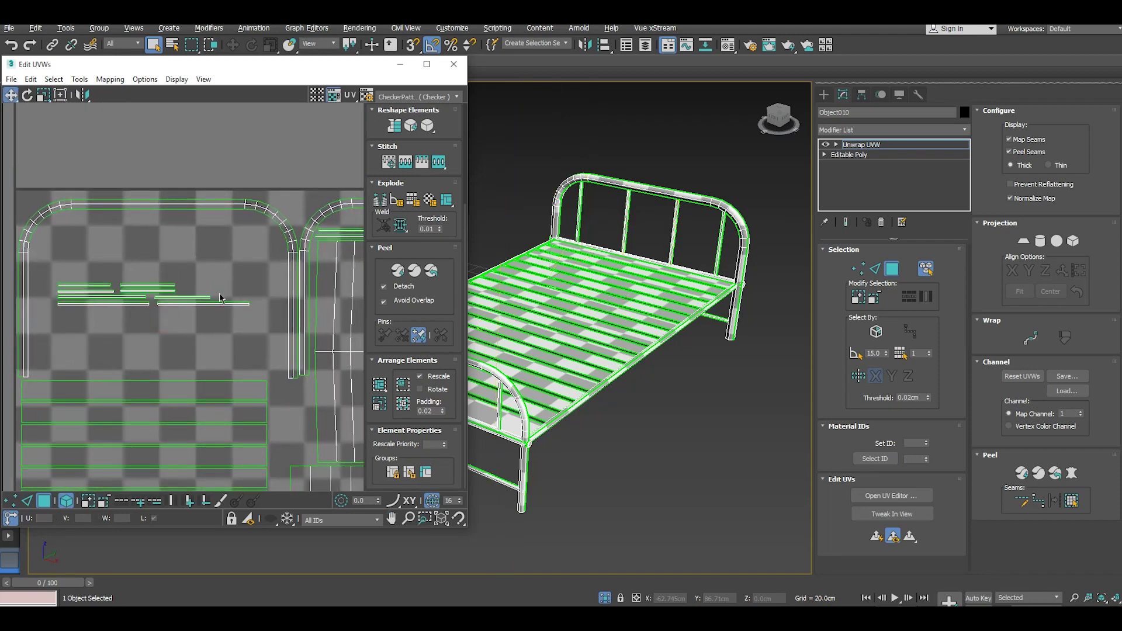
Step: Stretch two thin bar shells longer and place them below the others
left_click_drag(214, 322, 215, 327)
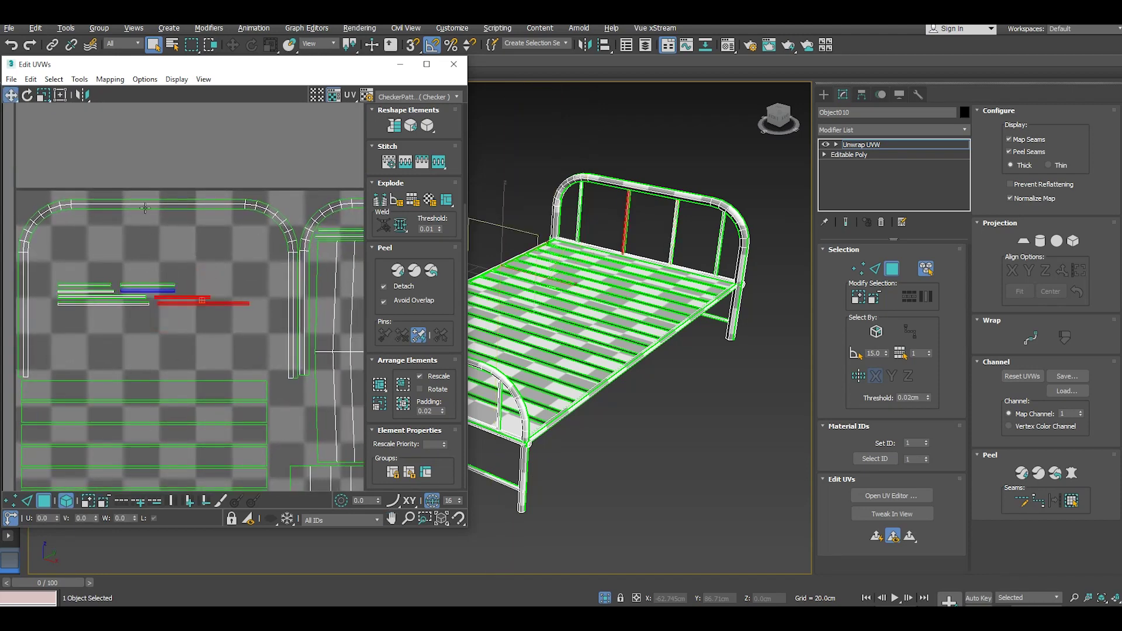
left_click(44, 95)
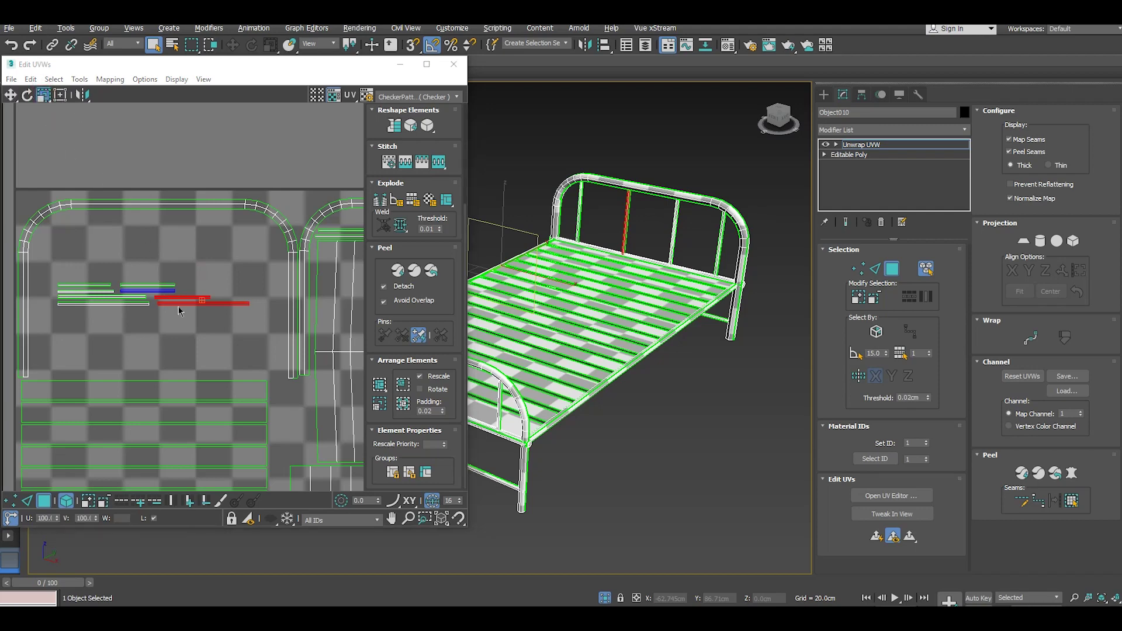
left_click_drag(179, 303, 172, 264)
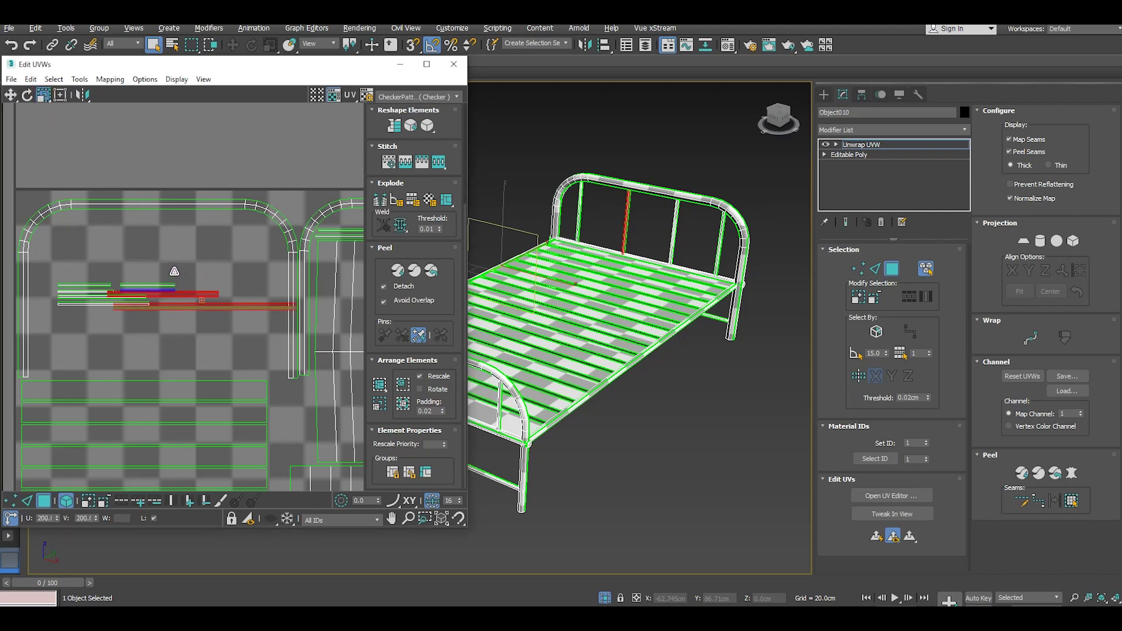
left_click(12, 94)
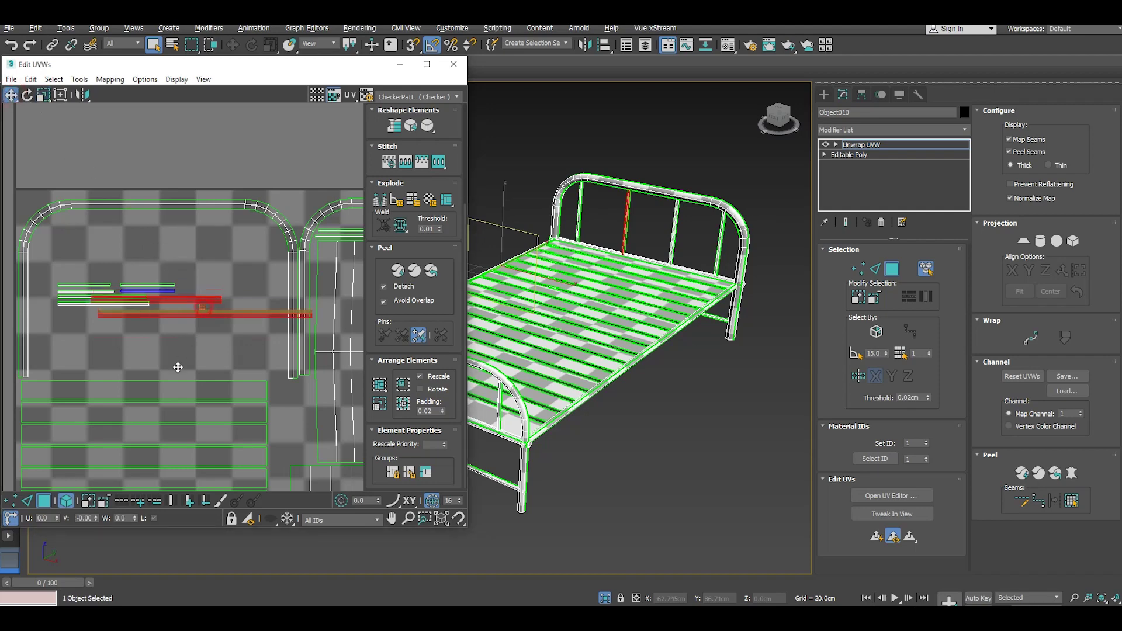
left_click_drag(202, 304, 150, 356)
left_click(165, 313)
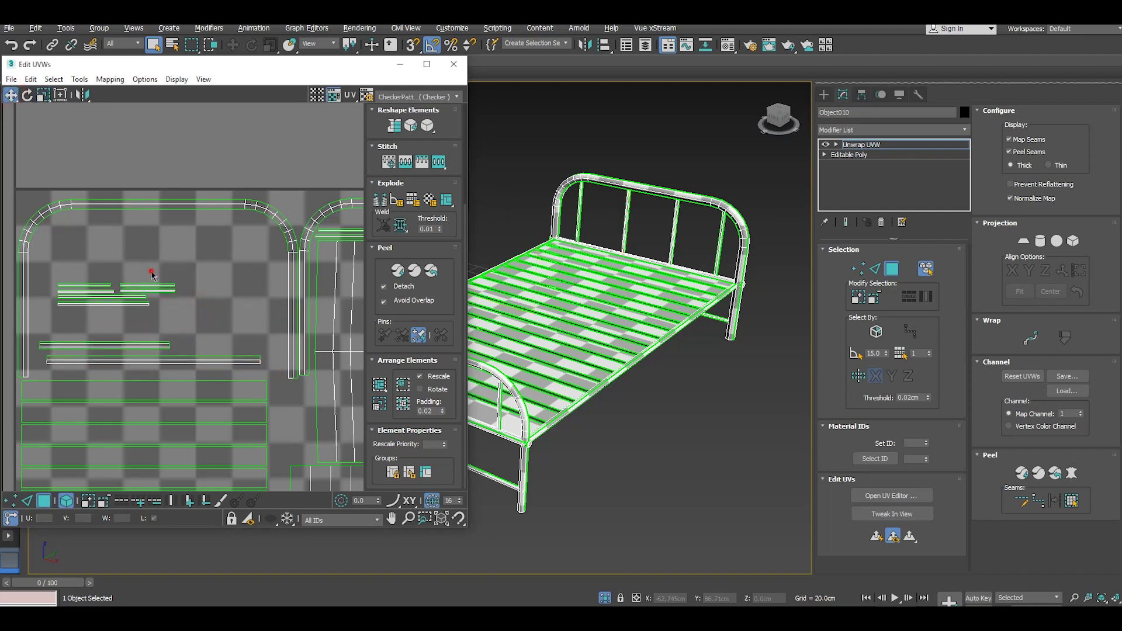
Step: Scale the short bar shell up to full length and move it down and right
left_click_drag(151, 275, 182, 287)
left_click(43, 95)
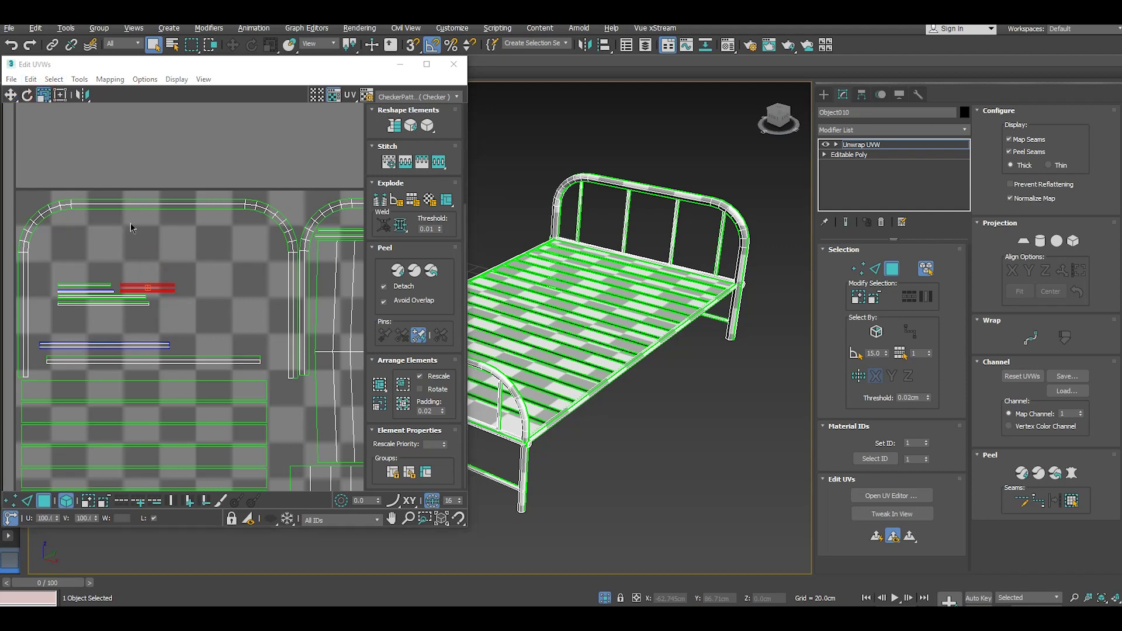
left_click_drag(154, 290, 175, 234)
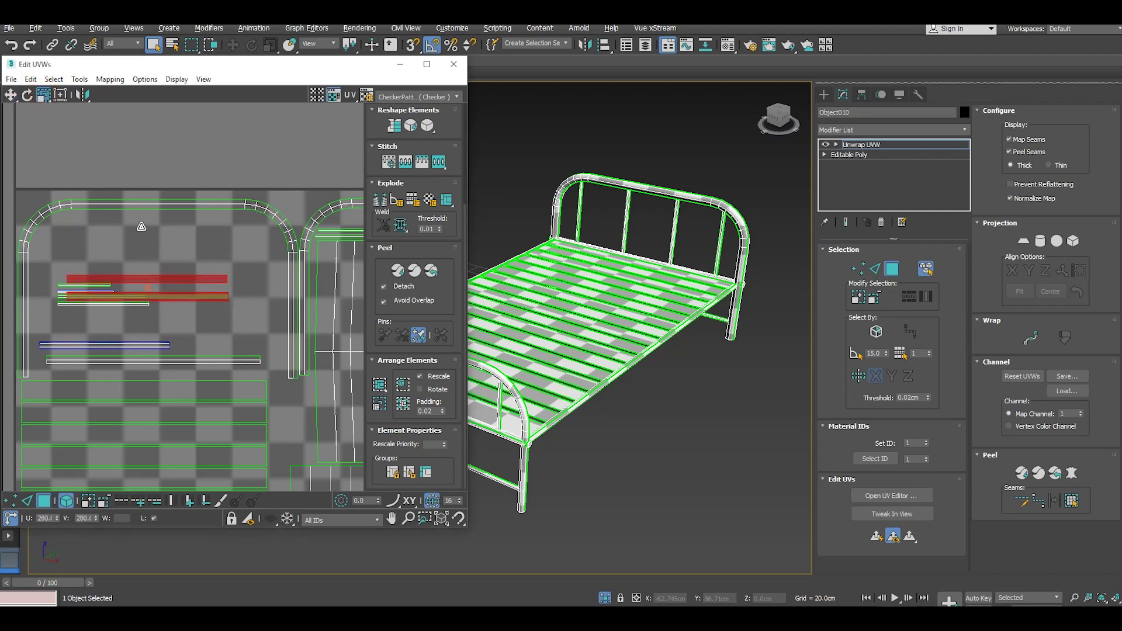
left_click(10, 95)
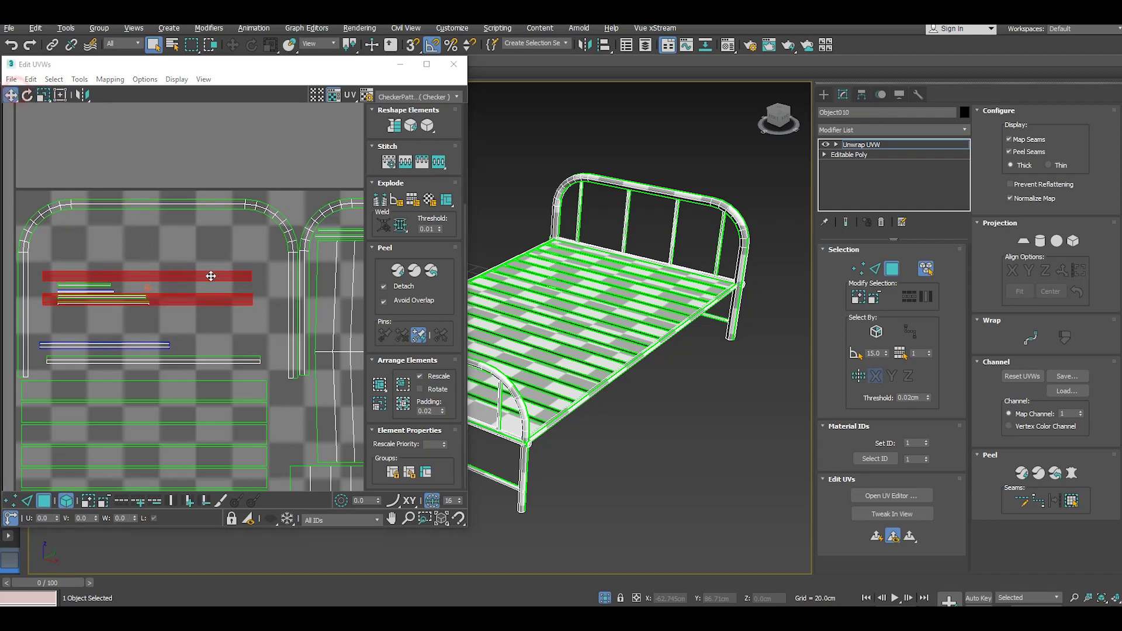
mouse_move(190, 275)
left_mouse_down()
mouse_move(206, 302)
mouse_move(195, 308)
left_mouse_up()
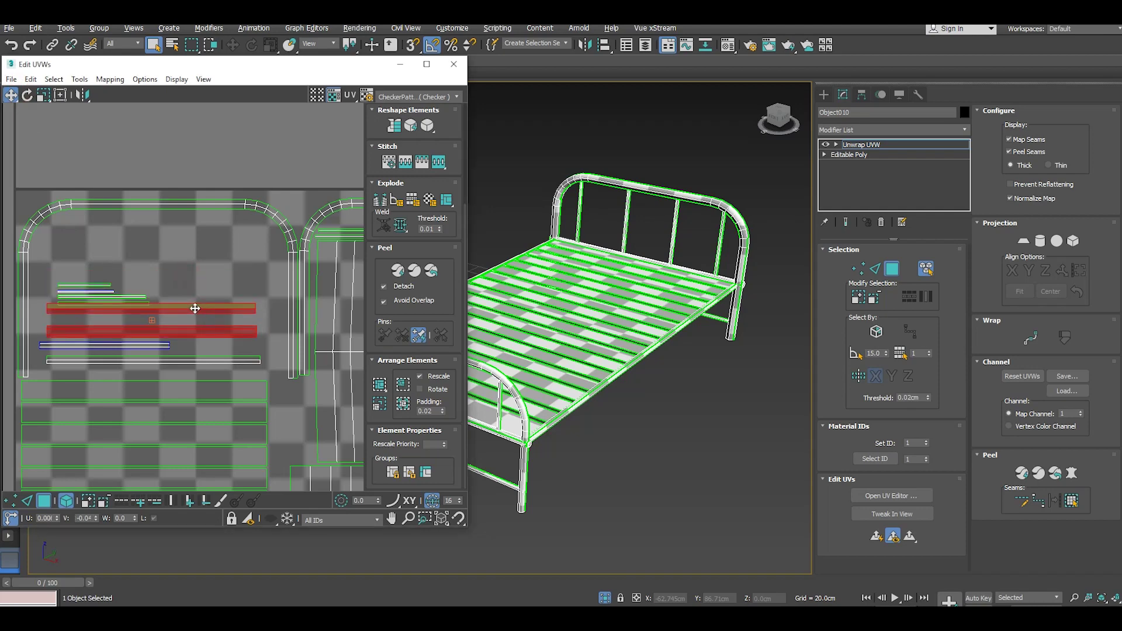
Step: Nudge the lower bar shell right and lift the red bar shell above the blue one
mouse_move(157, 345)
left_mouse_down()
mouse_move(184, 346)
mouse_move(128, 324)
left_mouse_up()
left_click(43, 95)
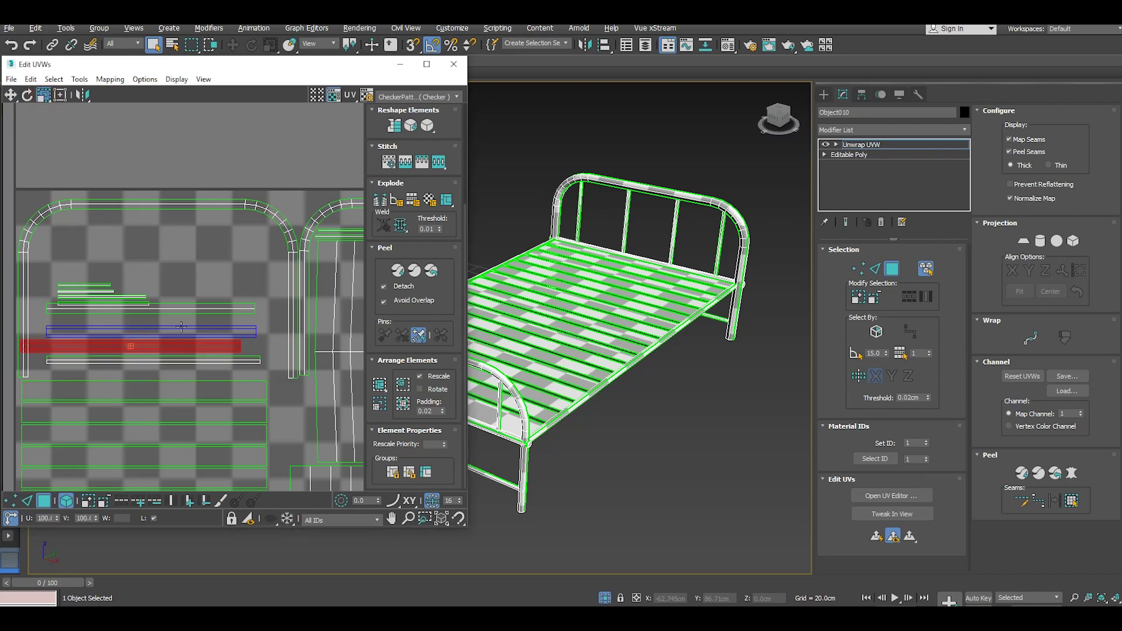
left_click(11, 95)
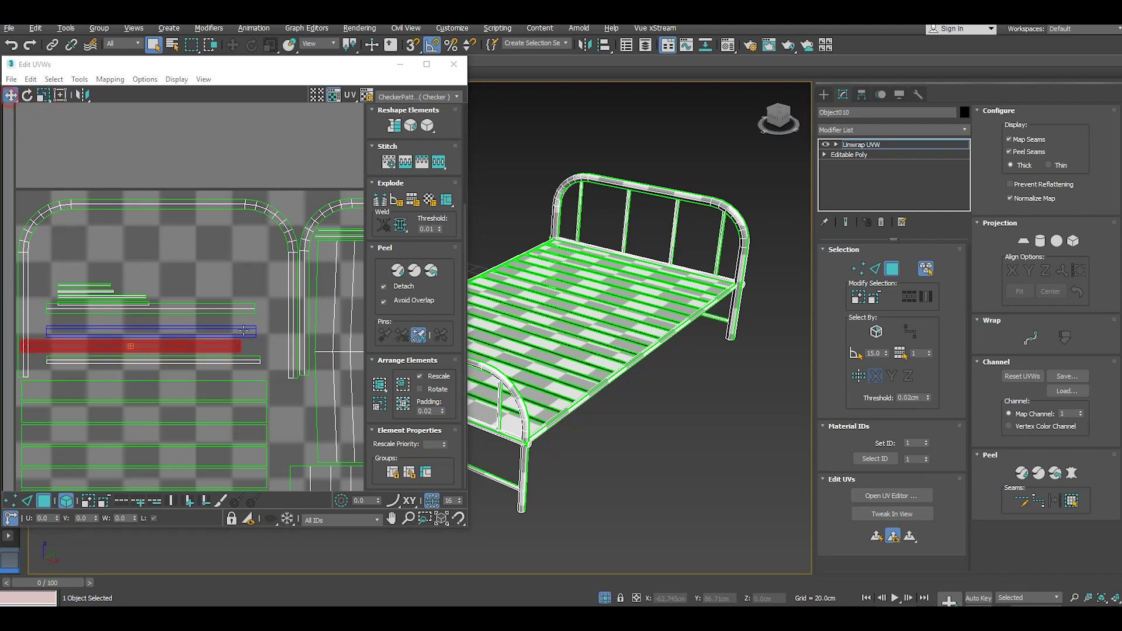
mouse_move(206, 346)
left_mouse_down()
mouse_move(222, 348)
mouse_move(156, 317)
left_mouse_up()
scroll(222, 347, "up", 2)
scroll(201, 339, "up", 1)
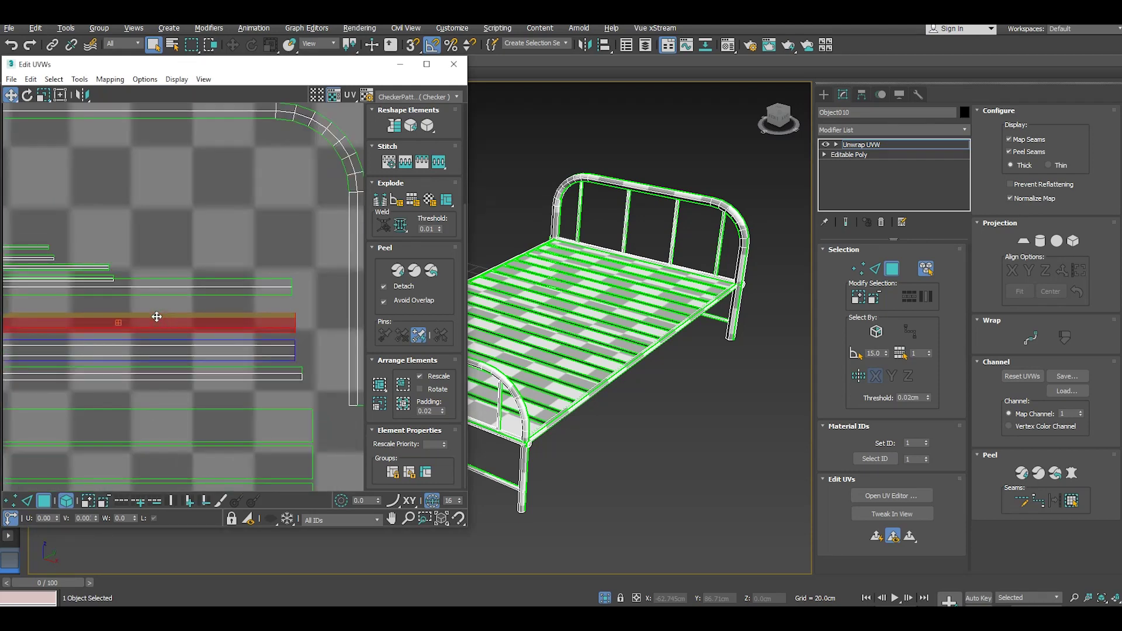
middle_click_drag(156, 317, 234, 360)
mouse_move(137, 369)
left_mouse_down()
mouse_move(126, 323)
mouse_move(176, 302)
left_mouse_up()
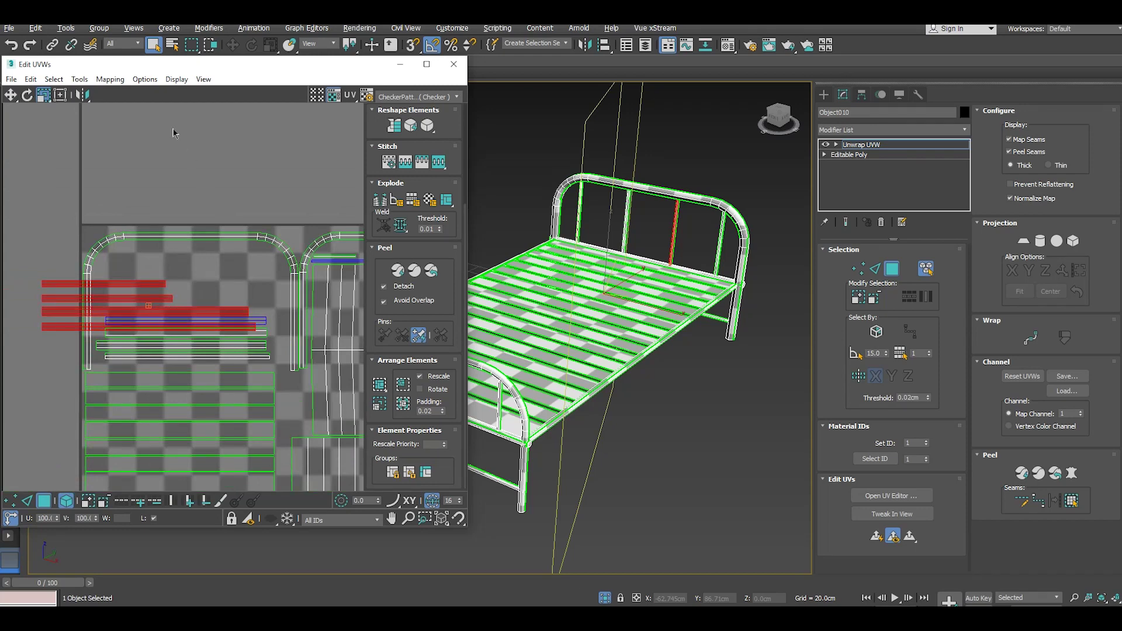
Step: Fit the two long strips inside the headboard outline, shortening them slightly and shifting them left
left_click(10, 94)
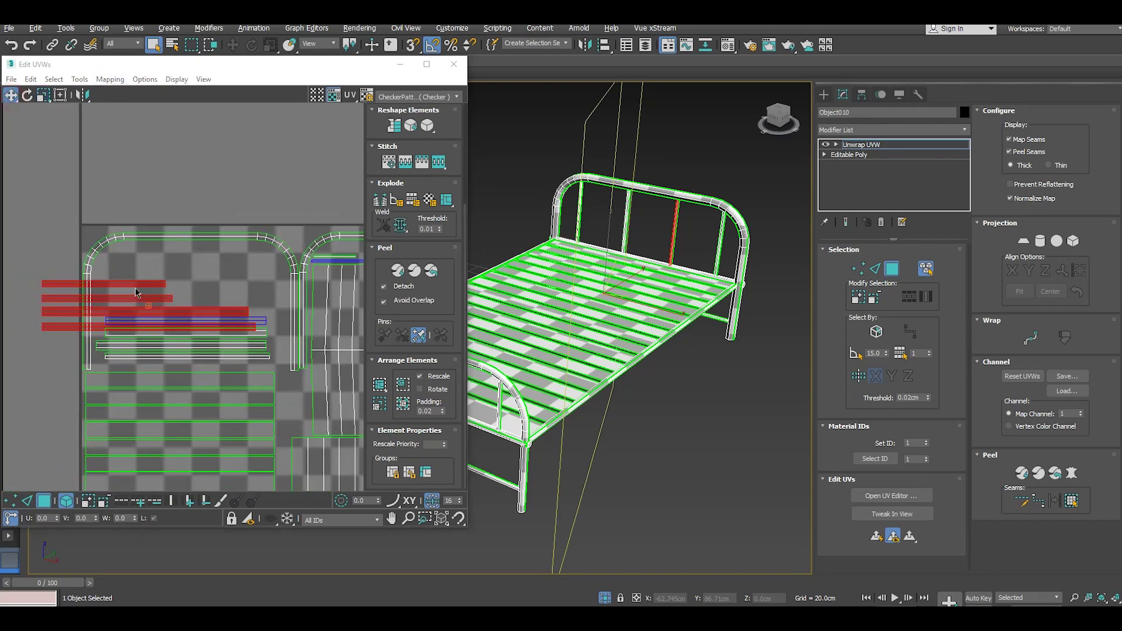
left_click_drag(137, 292, 193, 259)
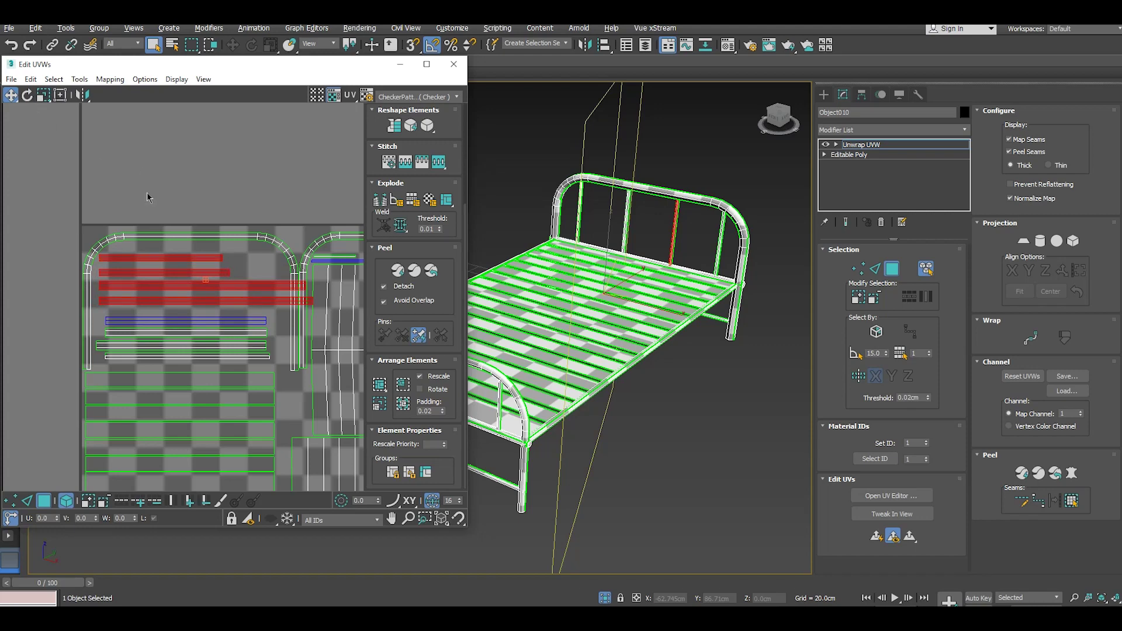
key("ctrl+z")
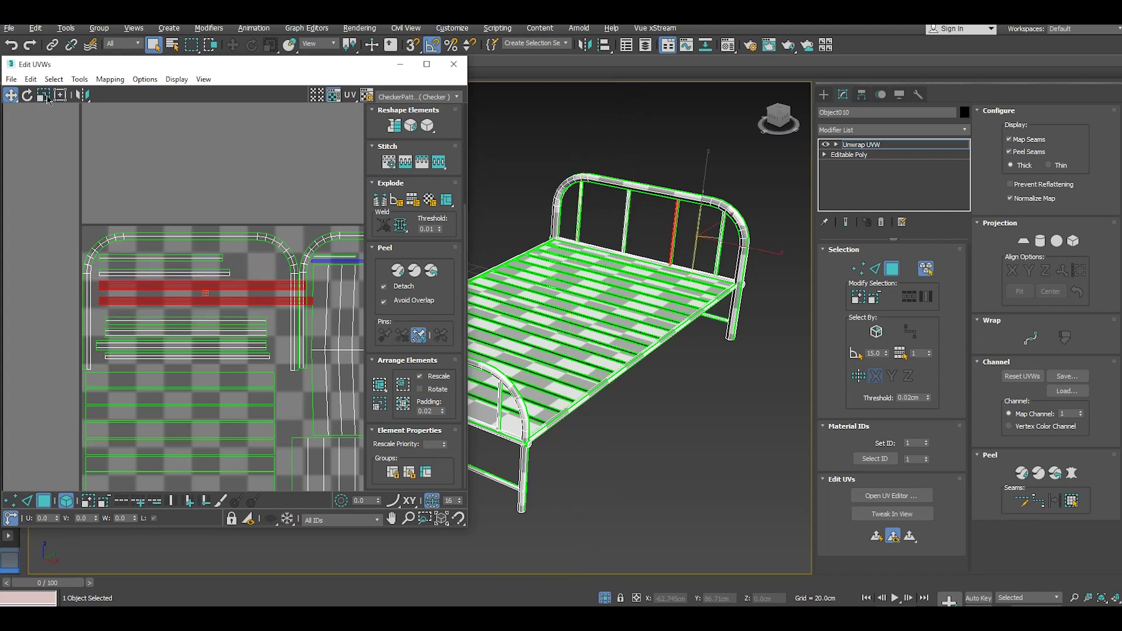
left_click(45, 96)
left_click_drag(185, 301, 186, 308)
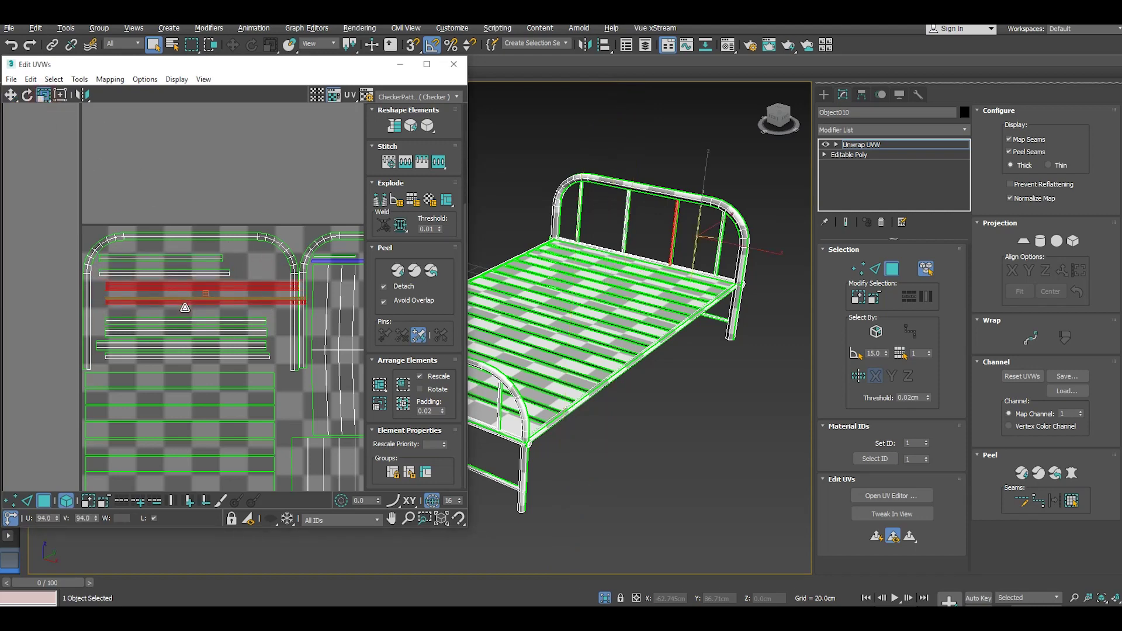
left_click(10, 95)
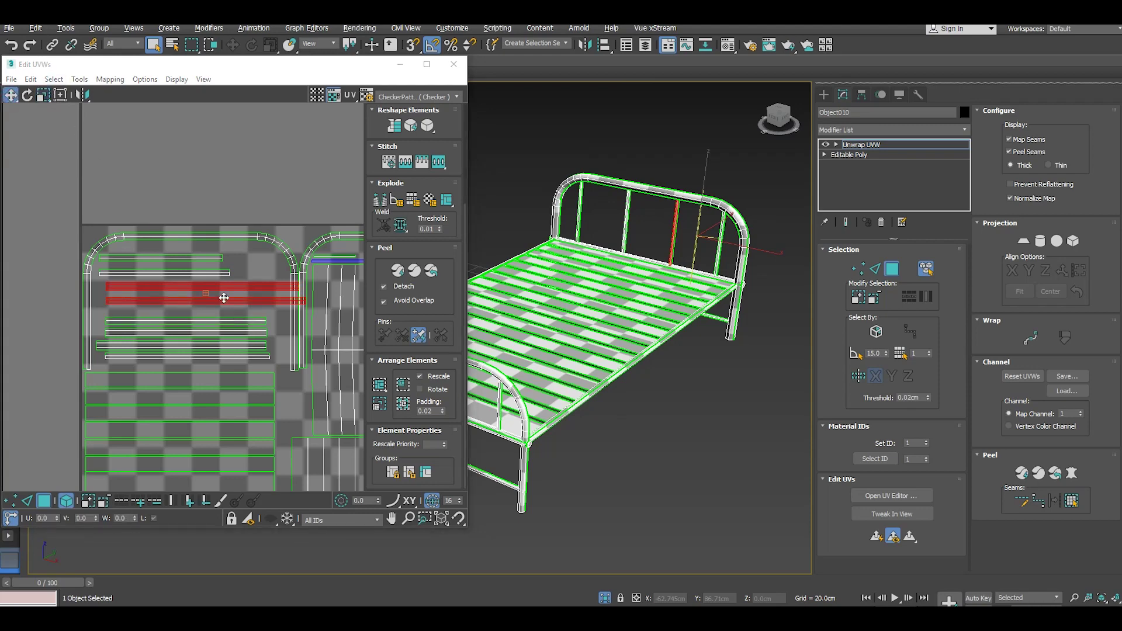
left_click_drag(224, 296, 209, 301)
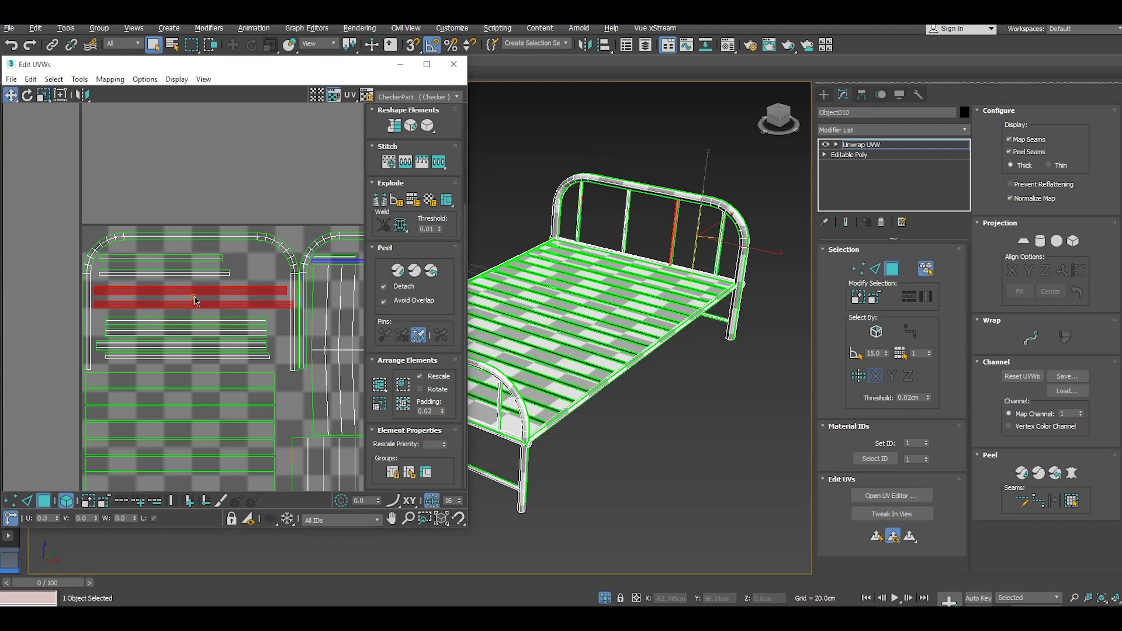
Step: Shrink the lower long strip slightly and stretch the upper thin strip wider
left_click(195, 297)
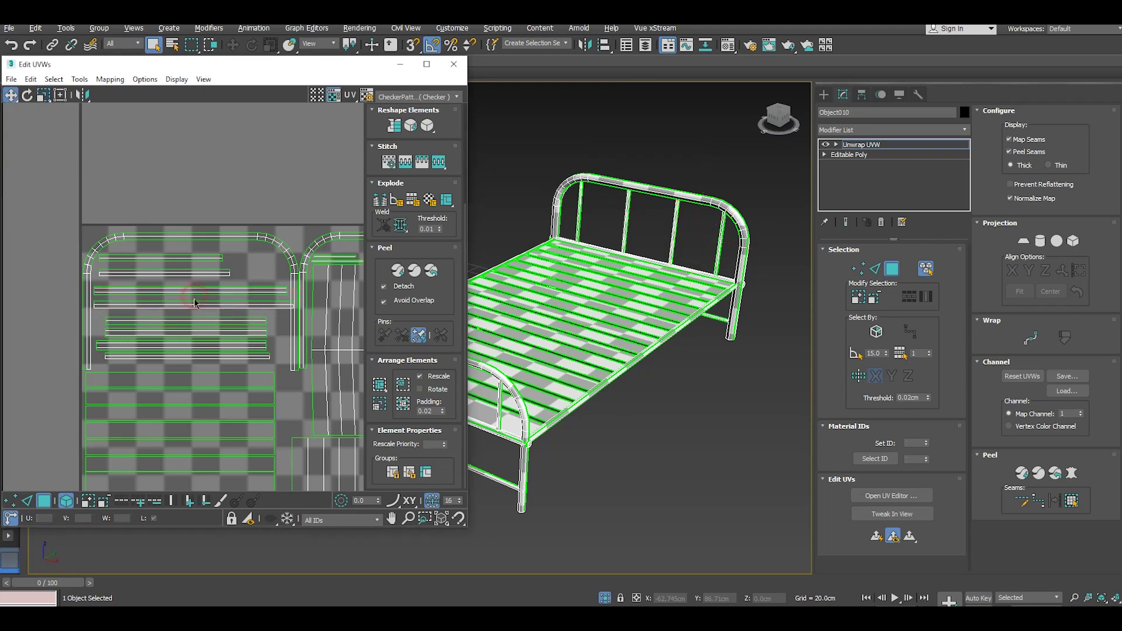
left_click(43, 95)
left_click_drag(140, 305, 142, 309)
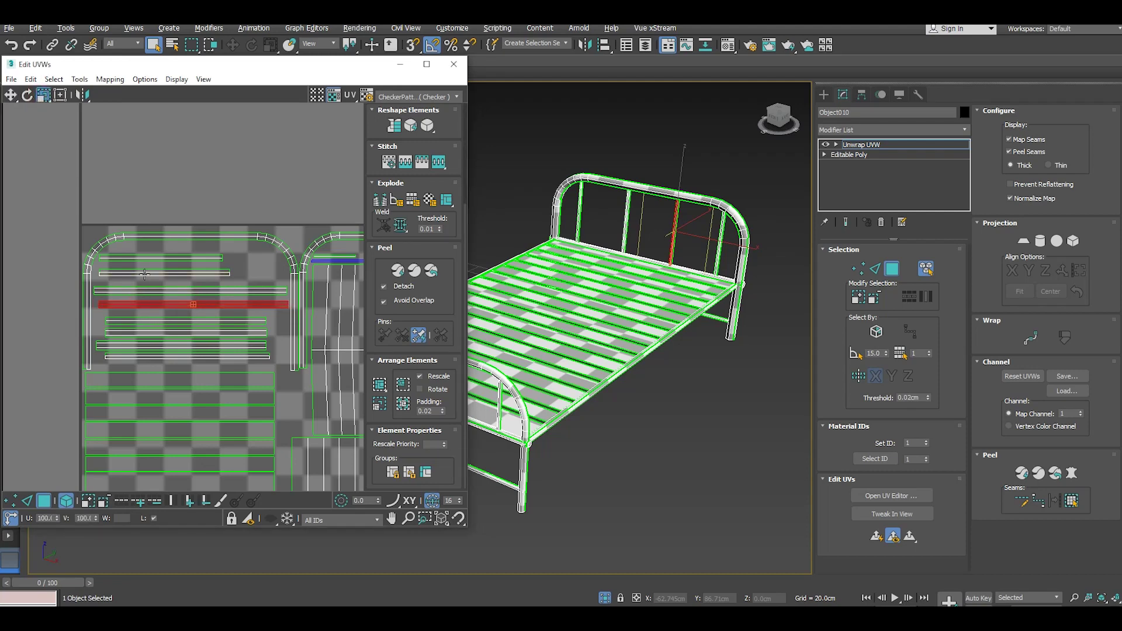
left_click(144, 273)
mouse_move(144, 272)
left_mouse_down()
mouse_move(142, 261)
mouse_move(191, 282)
mouse_move(209, 259)
mouse_move(193, 242)
left_mouse_up()
Step: Undo the upper strip's width change, nudge it left and down, then deselect
left_click(10, 95)
left_click(177, 257)
left_click(44, 95)
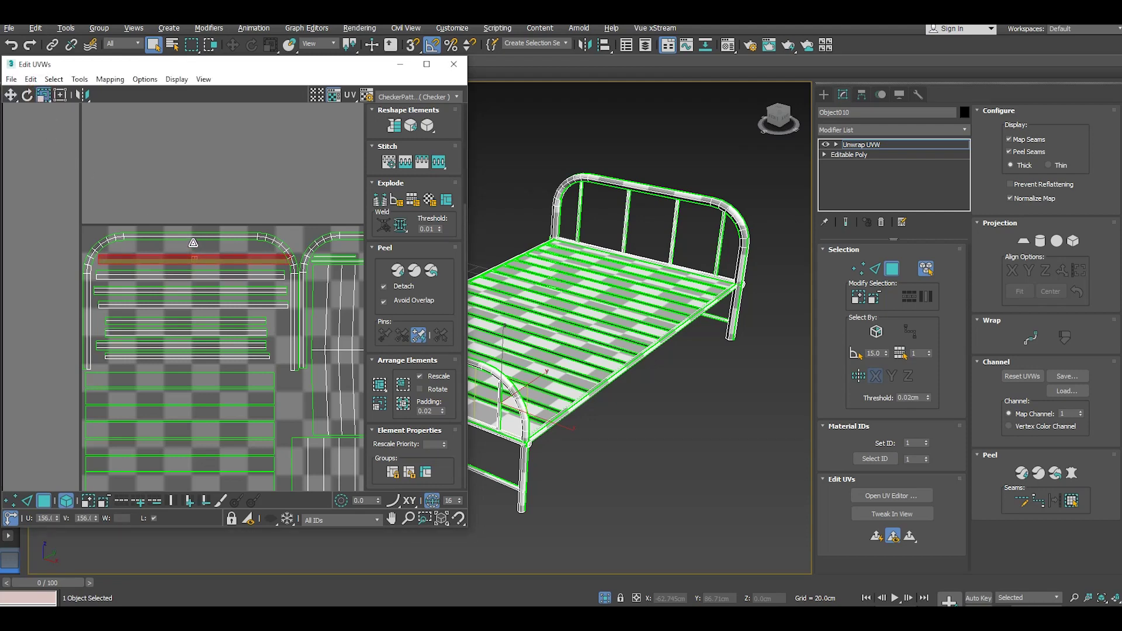
key("ctrl+z")
left_click(10, 94)
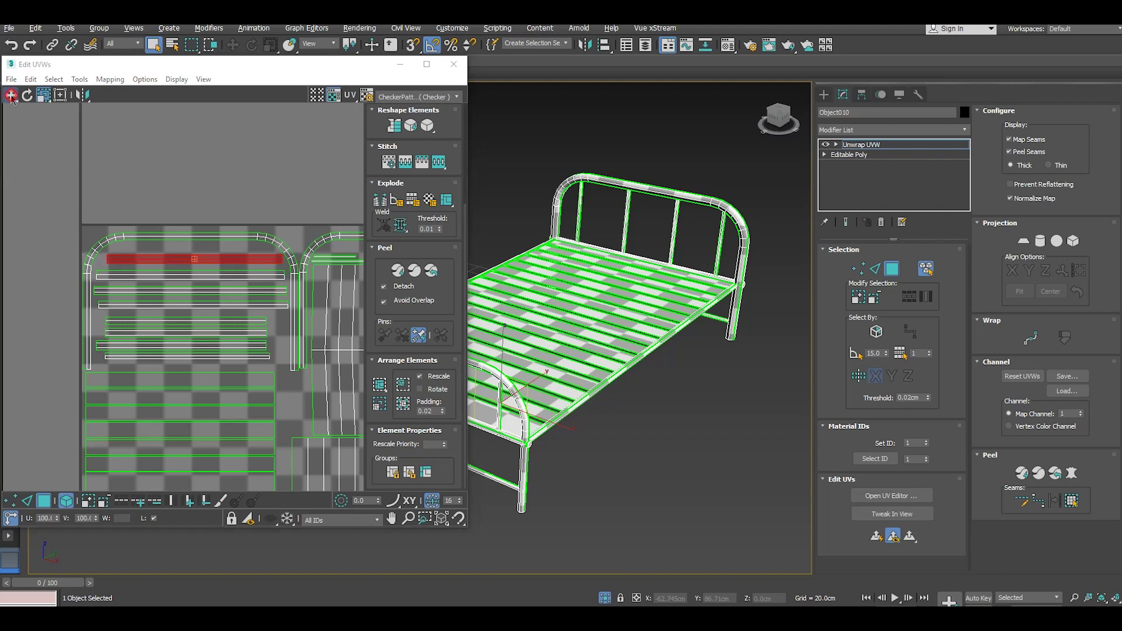
left_click_drag(188, 259, 179, 262)
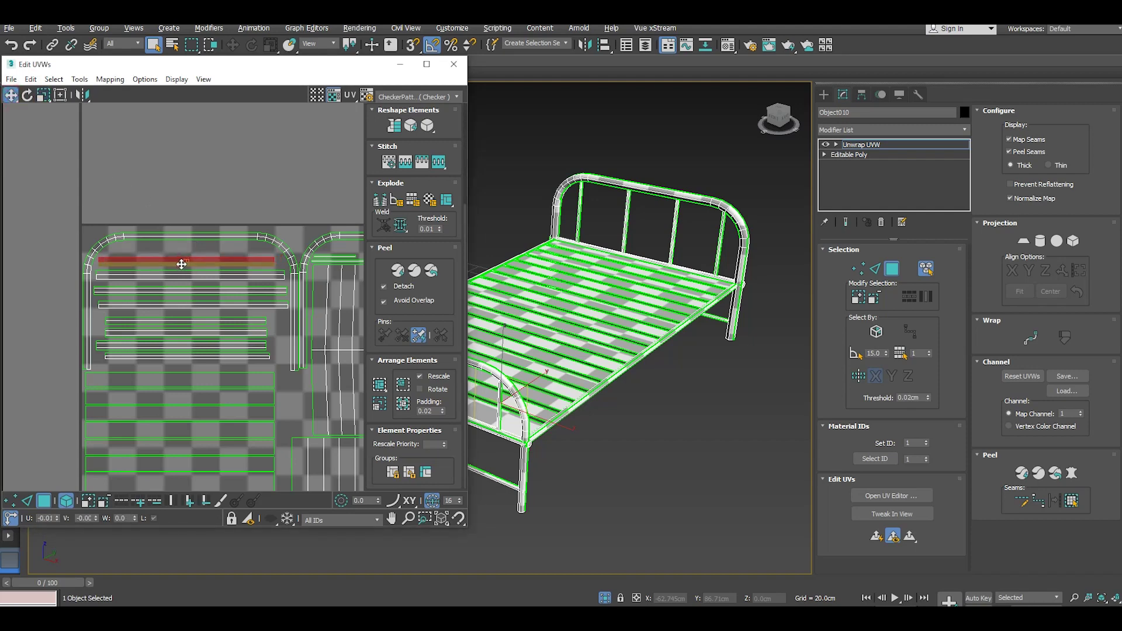
left_click(189, 204)
Step: Select the row of bar strip edges and move it down and left
scroll(179, 177, "down", 2)
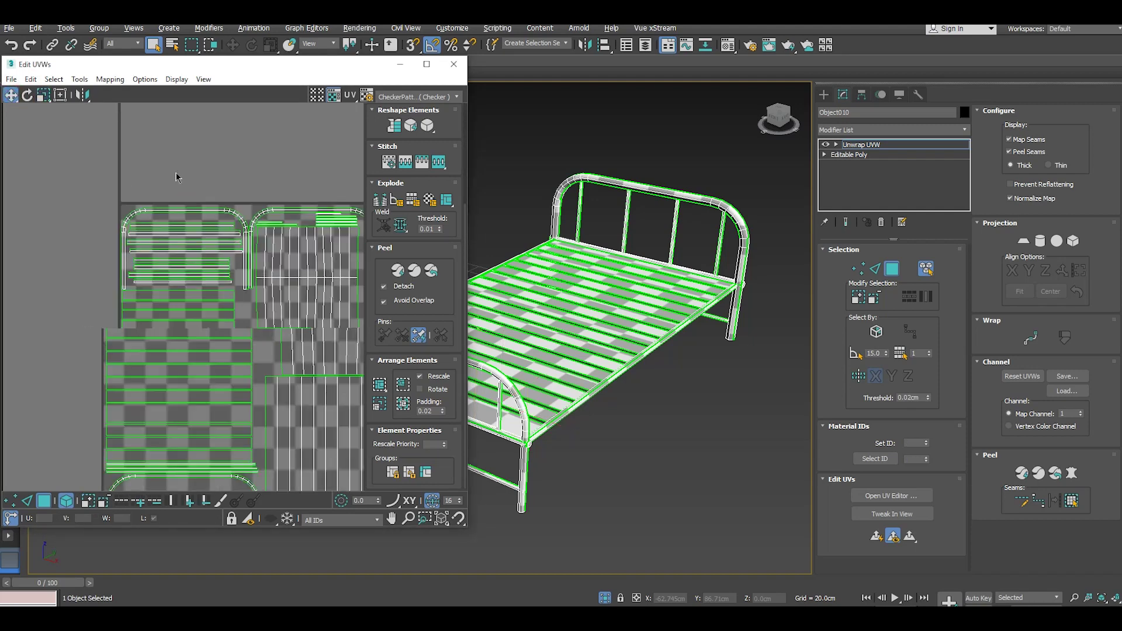
scroll(179, 178, "down", 1)
scroll(135, 196, "down", 2)
scroll(244, 213, "up", 3)
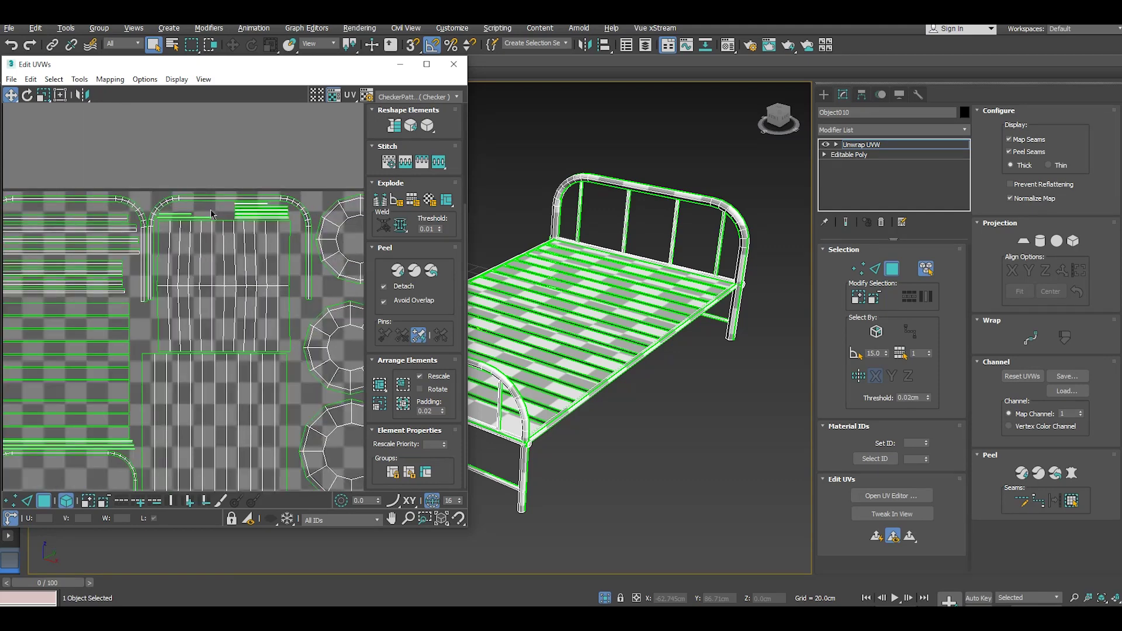
scroll(146, 218, "up", 3)
scroll(205, 179, "down", 2)
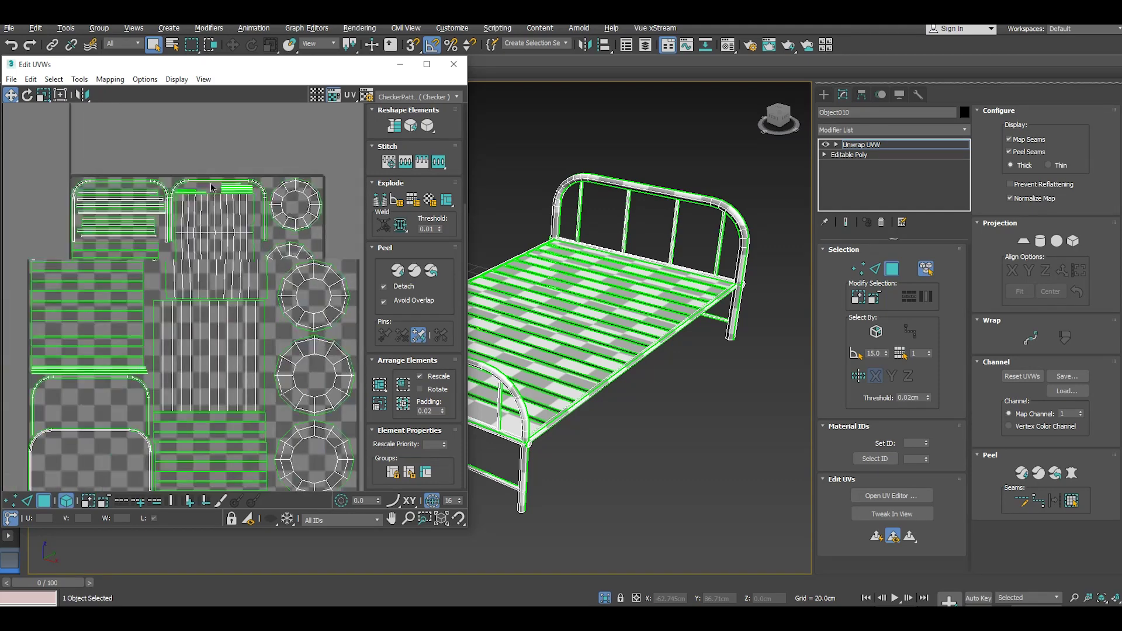
scroll(202, 186, "down", 1)
scroll(199, 190, "up", 1)
scroll(200, 190, "up", 3)
scroll(199, 190, "down", 2)
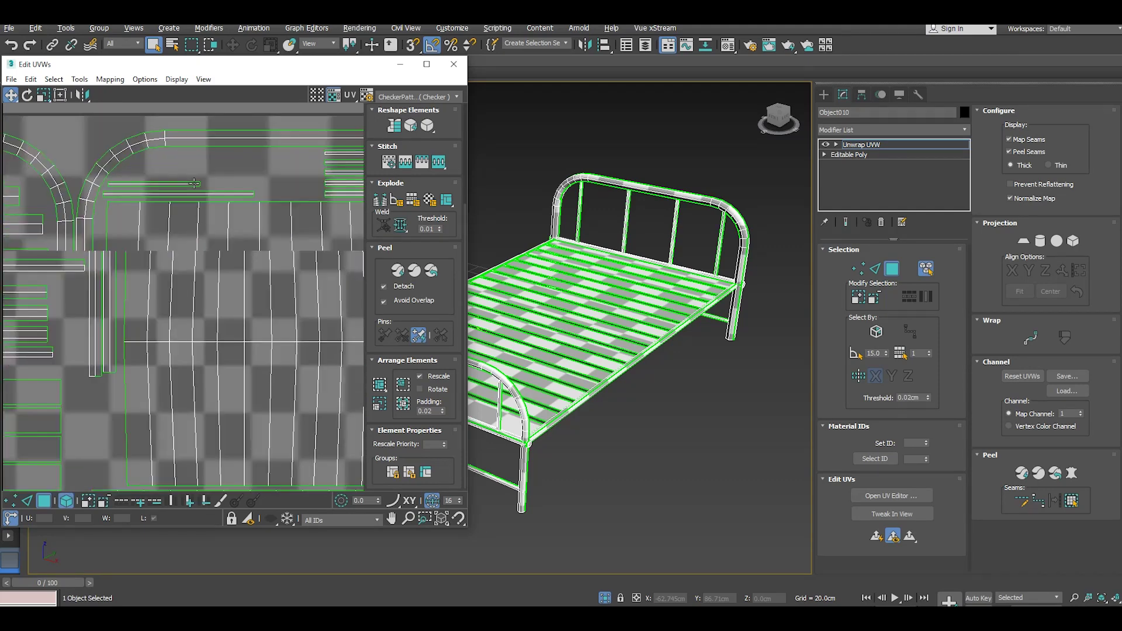
double_click(188, 170)
scroll(245, 164, "up", 1)
scroll(245, 162, "down", 1)
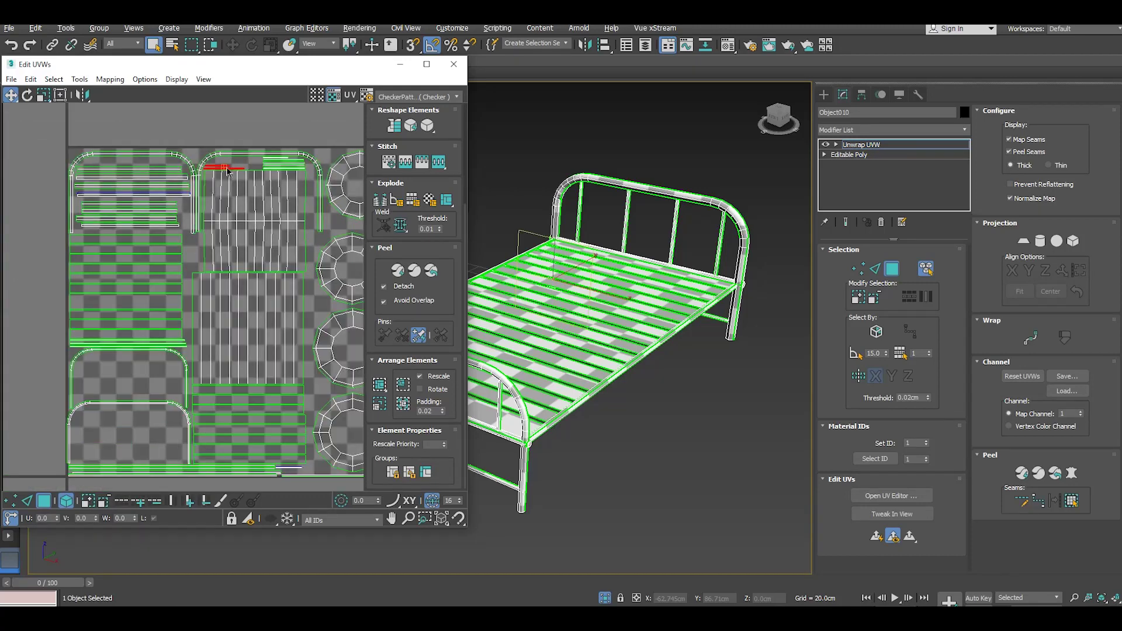
left_click_drag(223, 167, 100, 383)
Step: Stretch the lower thin bar strip much wider, then trim its length slightly
scroll(97, 385, "up", 3)
scroll(97, 384, "up", 1)
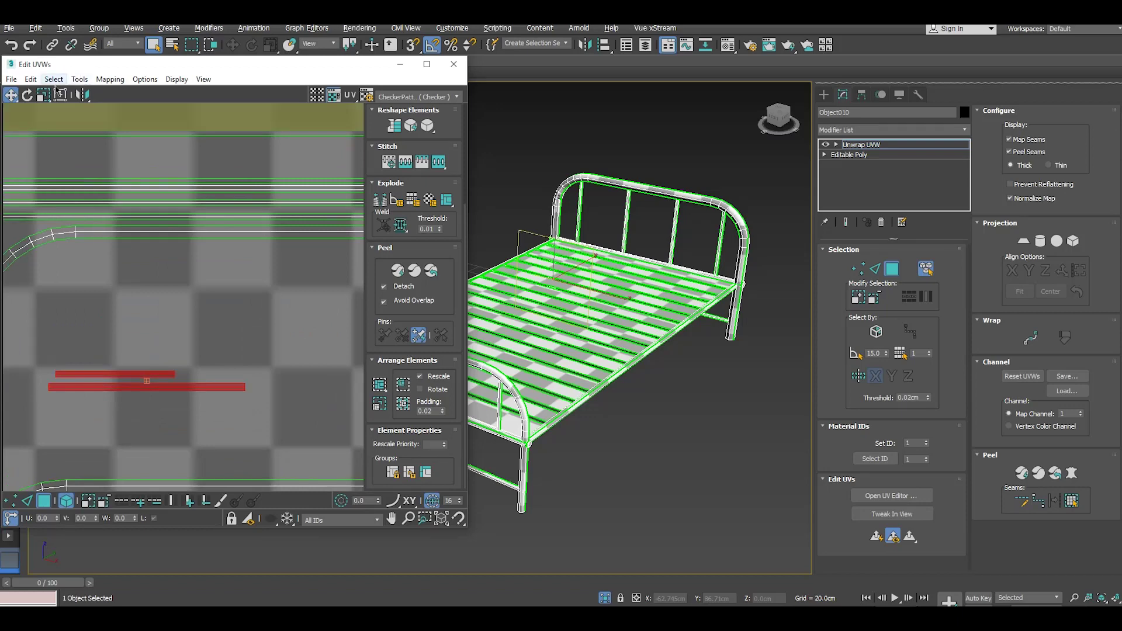
left_click(44, 95)
left_click(145, 347)
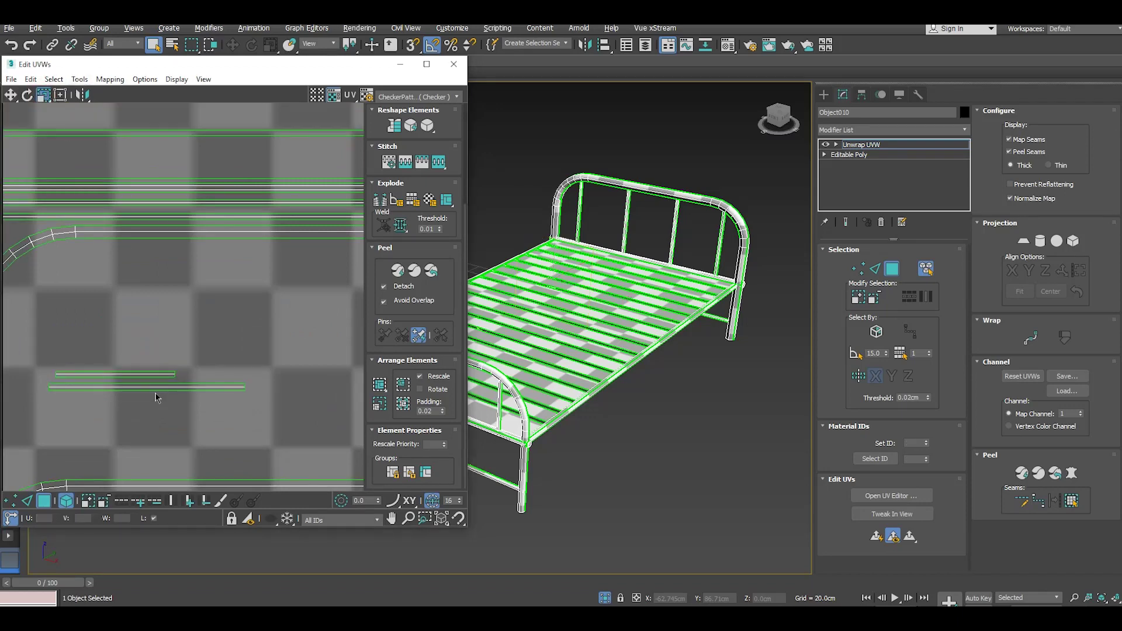
left_click(155, 387)
left_click_drag(156, 387, 153, 339)
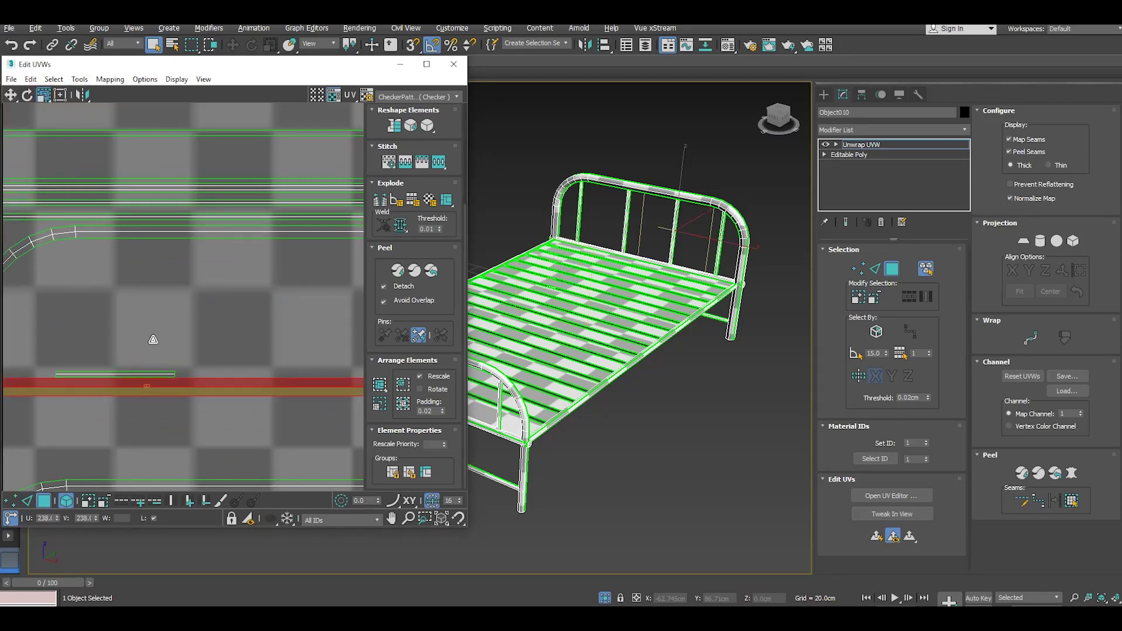
scroll(155, 336, "down", 2)
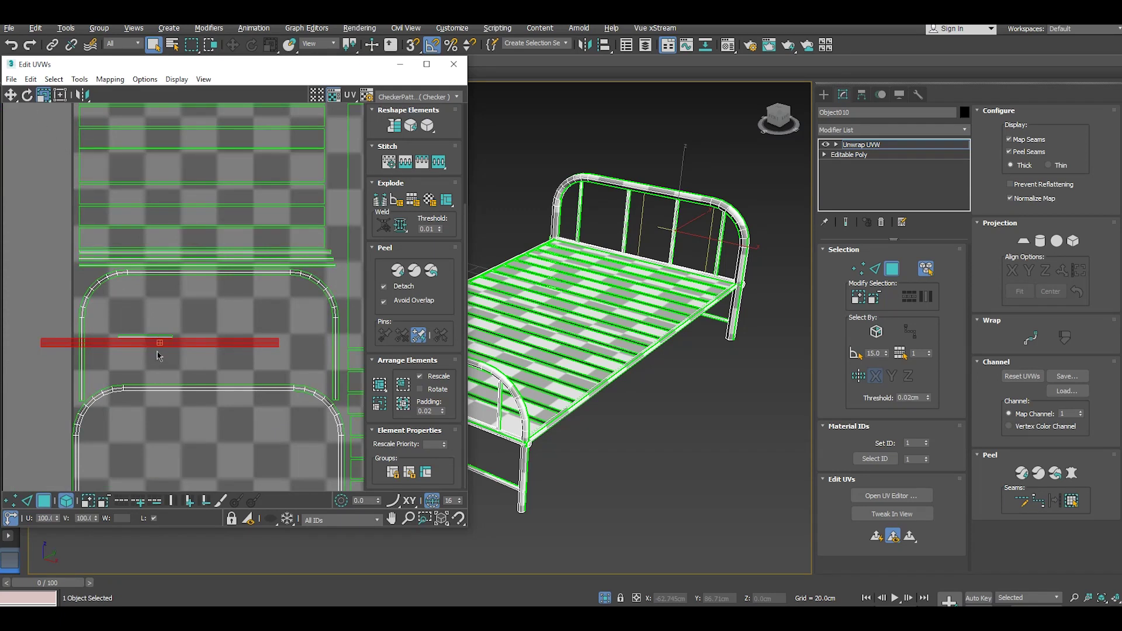
left_click_drag(156, 339, 202, 372)
Step: Stretch the short strip to match the long one and stack it beside it
left_click(11, 95)
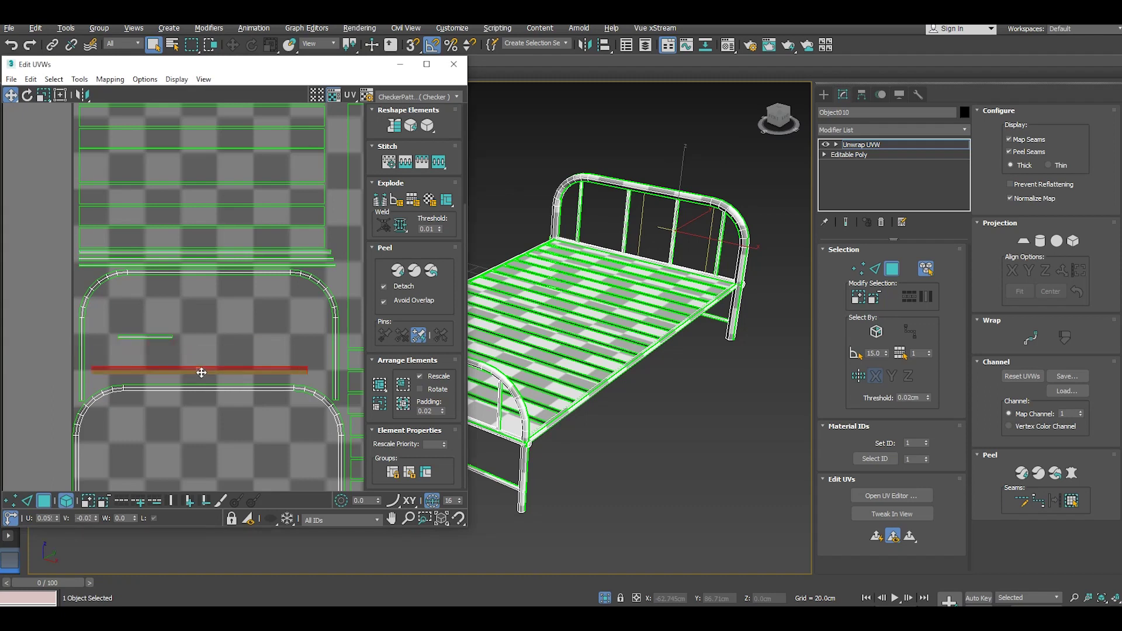
left_click(153, 337)
left_click(42, 96)
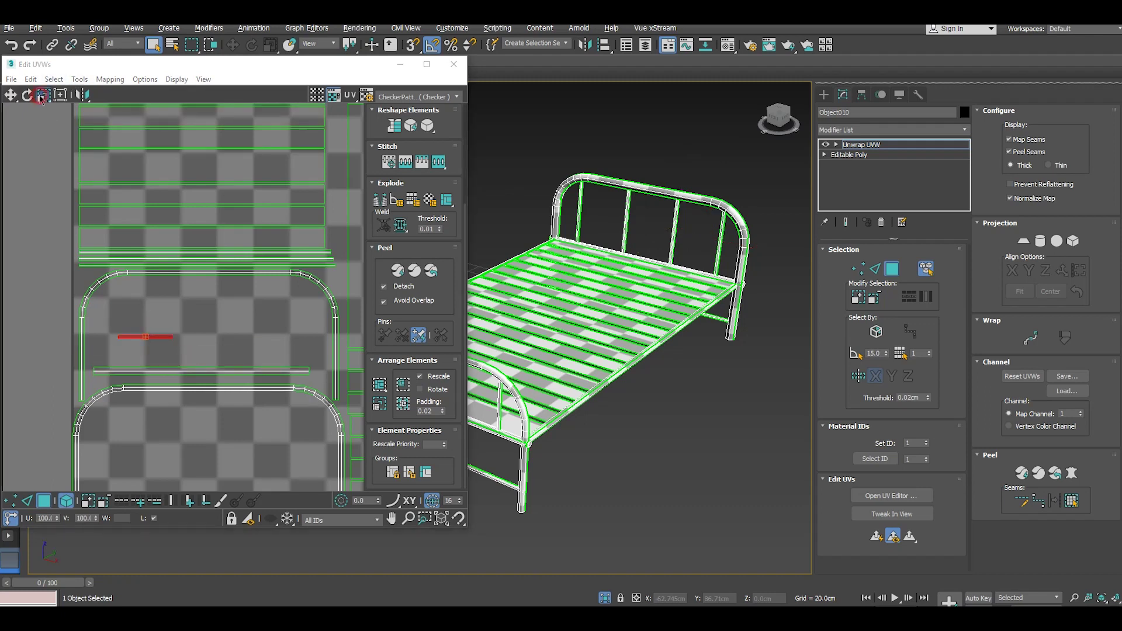
left_click_drag(148, 337, 53, 146)
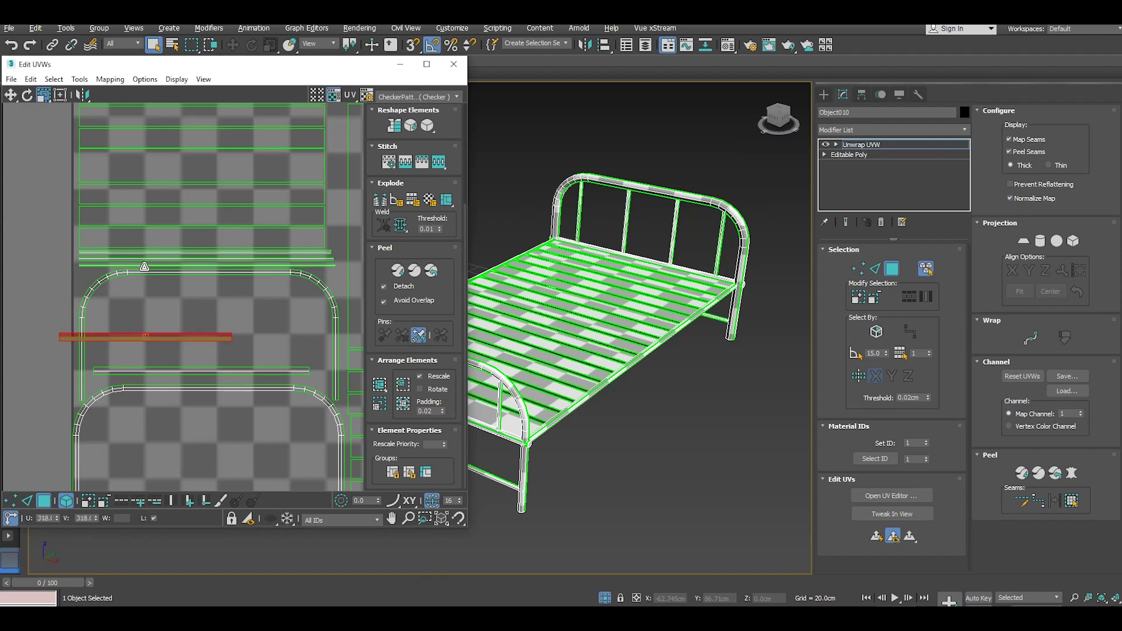
left_click(11, 95)
mouse_move(161, 332)
left_mouse_down()
mouse_move(249, 355)
mouse_move(208, 351)
left_mouse_up()
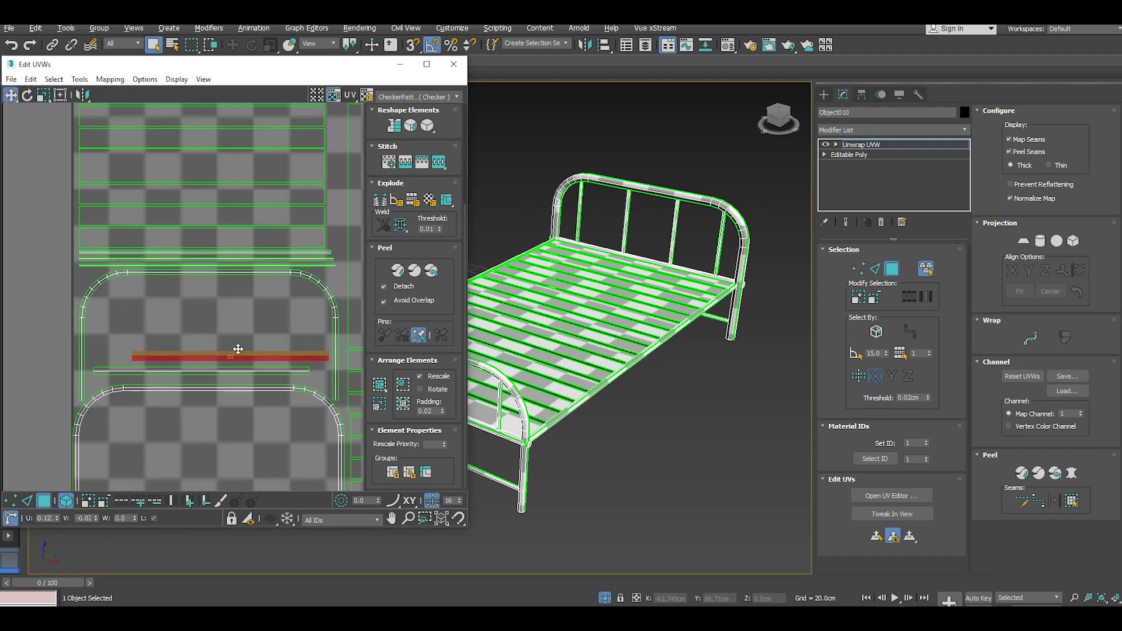
left_click(208, 327)
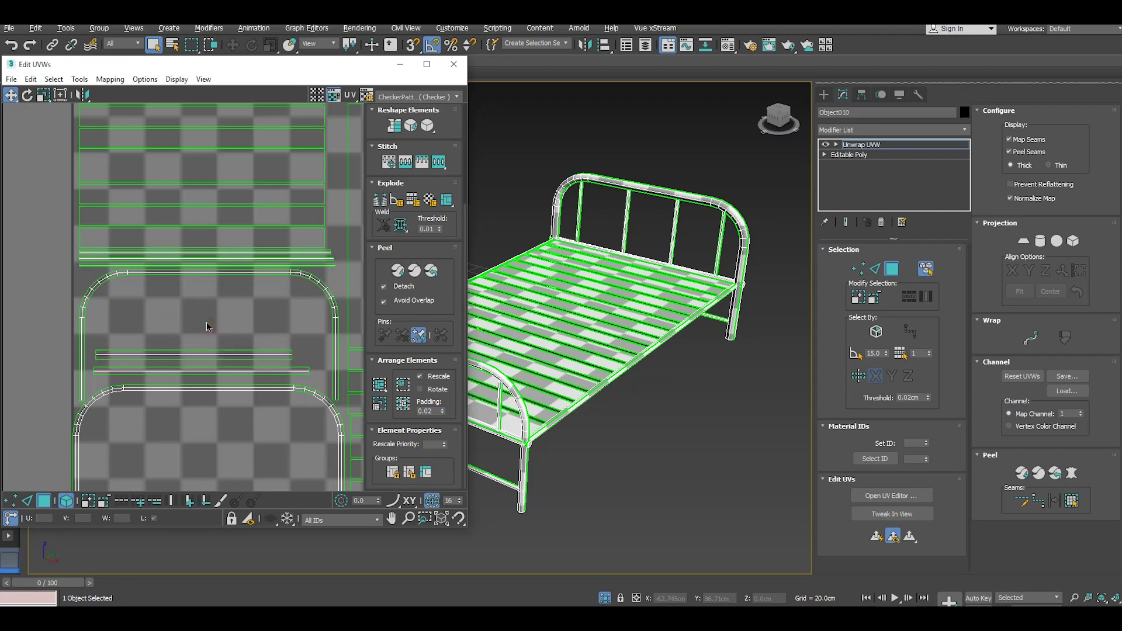
Step: Box-select the stacked bar strips and move them into the lower curved island
scroll(208, 327, "down", 2)
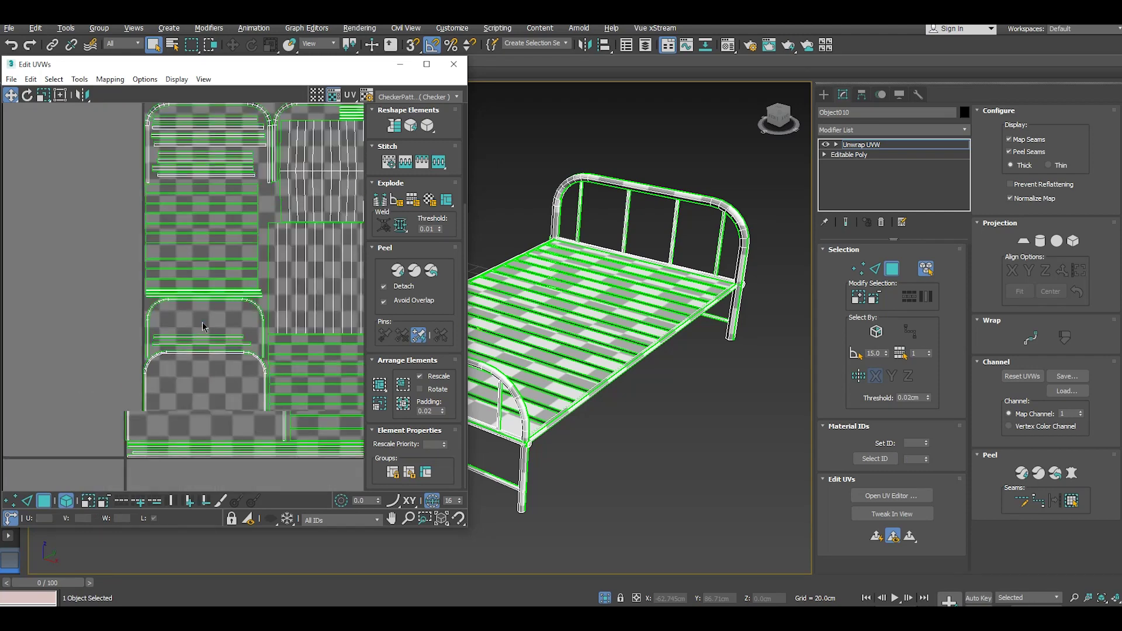
scroll(301, 199, "down", 2)
scroll(301, 199, "up", 2)
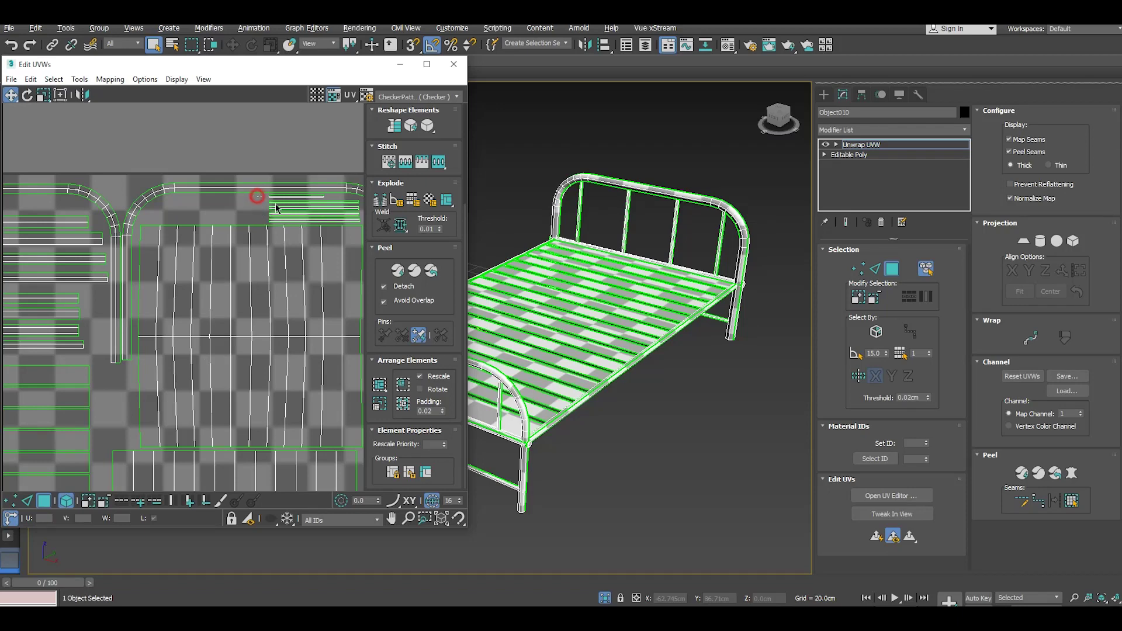
mouse_move(257, 197)
left_mouse_down()
mouse_move(287, 222)
mouse_move(154, 457)
left_mouse_up()
scroll(301, 193, "down", 2)
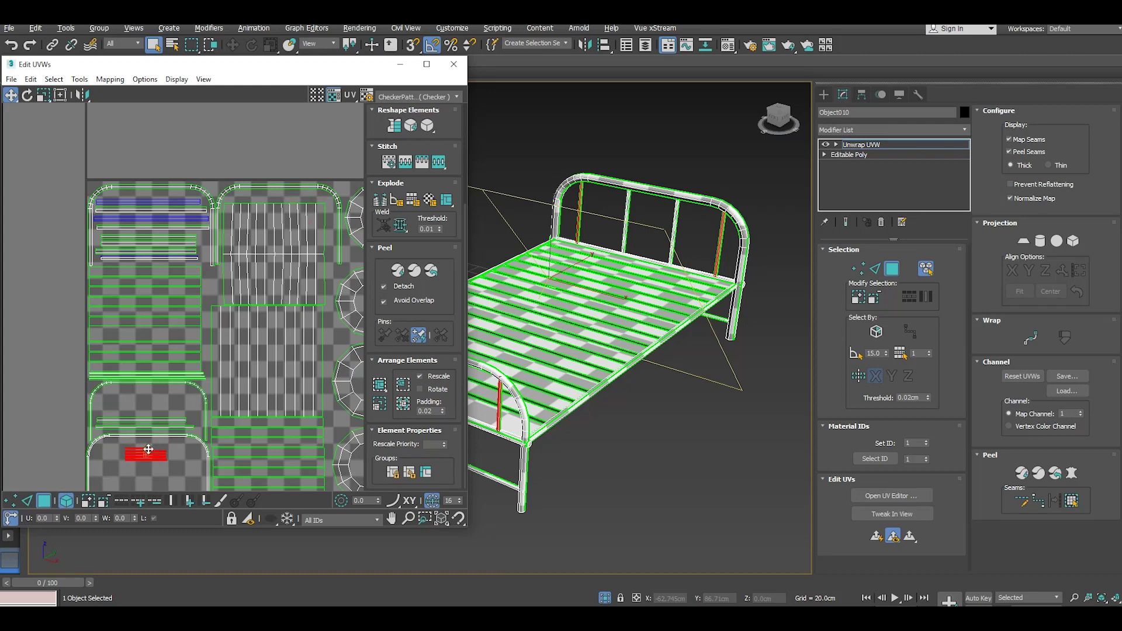
middle_click_drag(155, 457, 201, 343)
left_click_drag(197, 338, 189, 352)
Step: Enlarge the selected strips and shift them right to fill the island
scroll(175, 357, "up", 3)
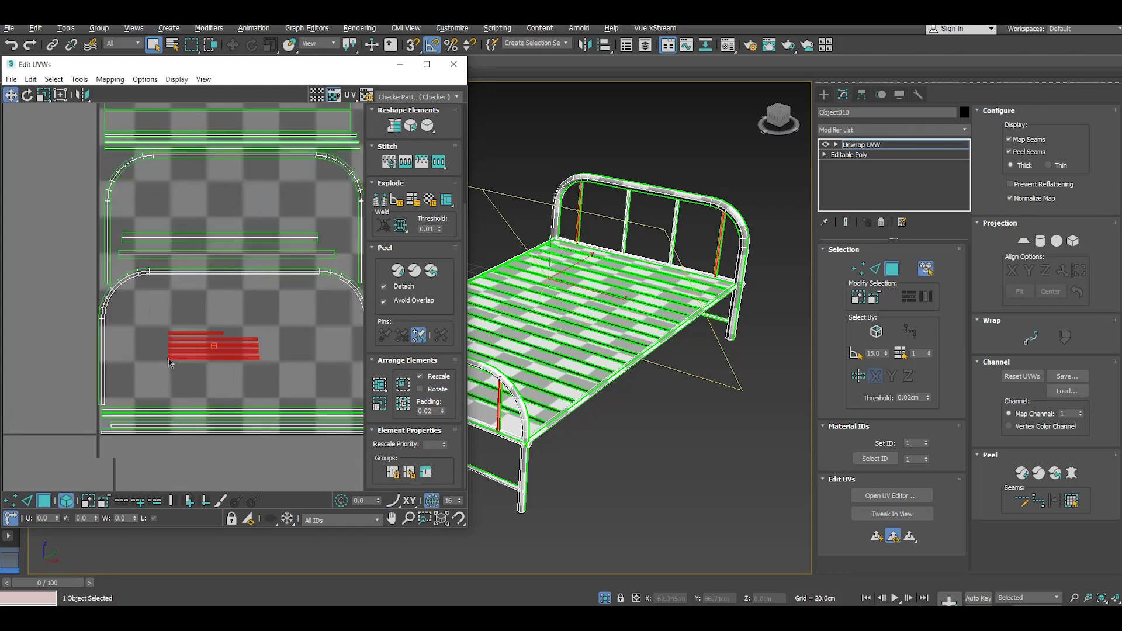
left_click(42, 96)
scroll(211, 371, "up", 3)
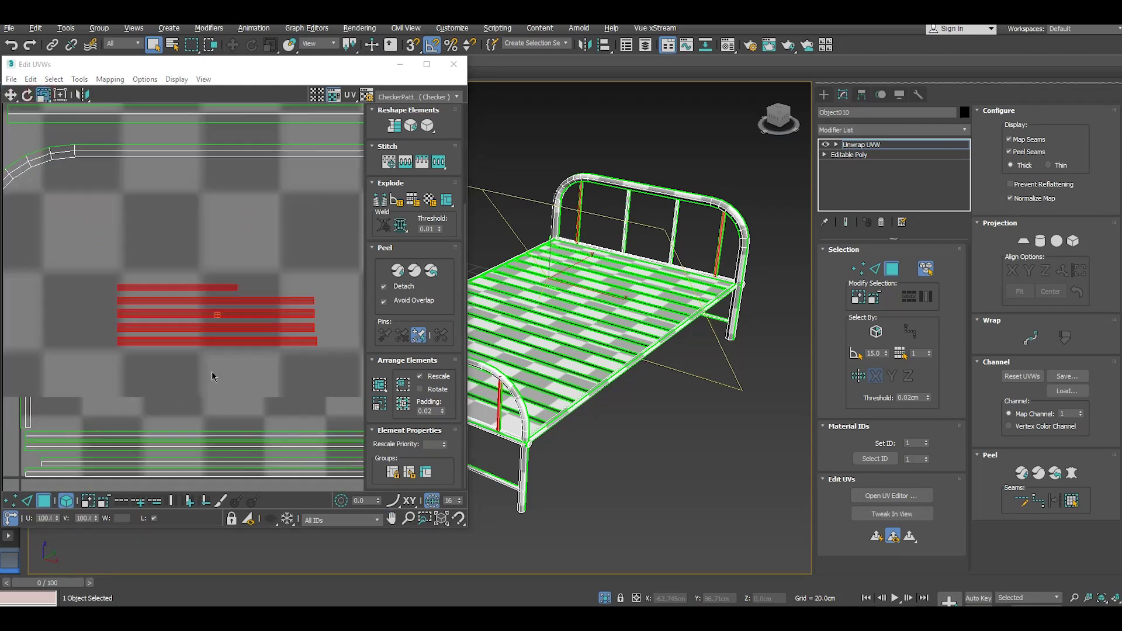
mouse_move(181, 341)
left_mouse_down()
mouse_move(181, 306)
mouse_move(213, 300)
mouse_move(206, 320)
left_mouse_up()
scroll(186, 306, "down", 2)
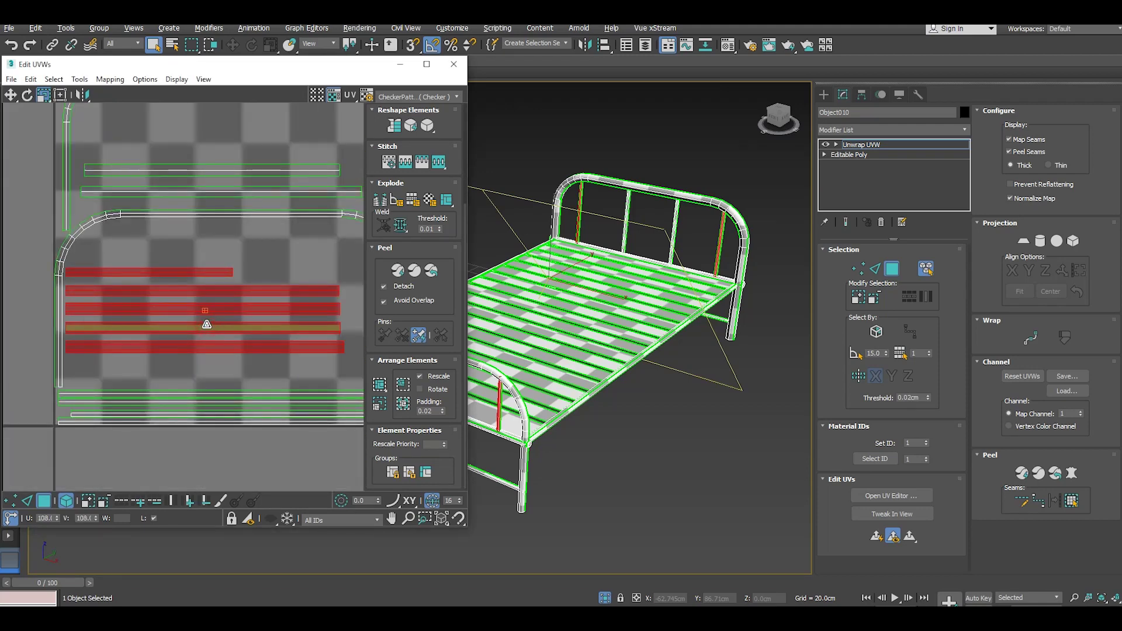
left_click(11, 95)
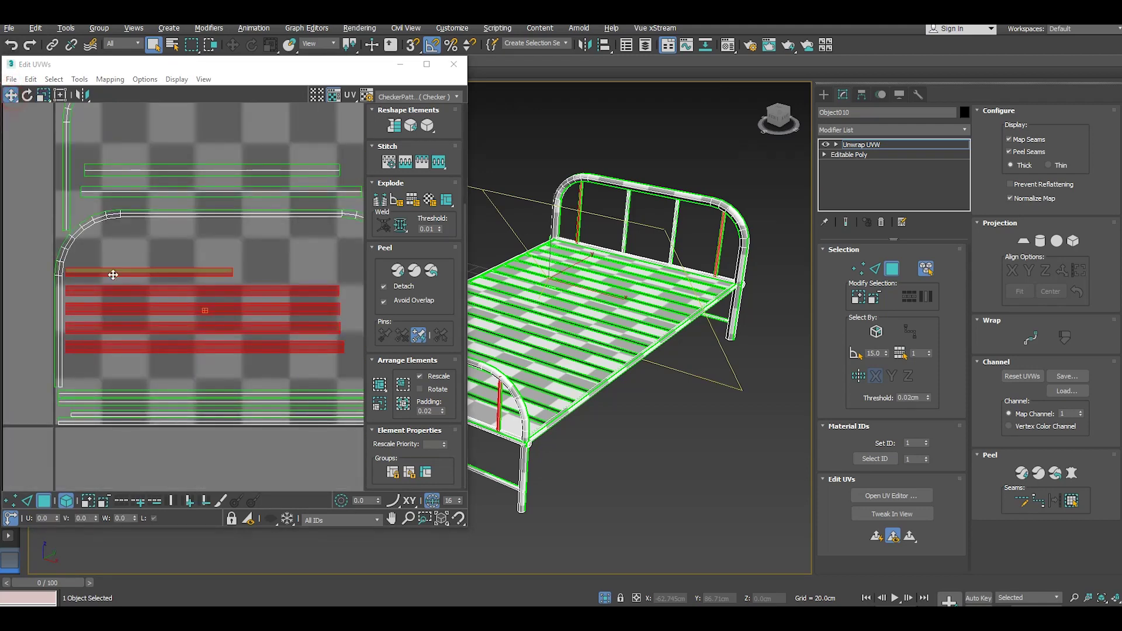
left_click_drag(117, 288, 150, 283)
Step: Widen the top strip to match the others and clear the selection
left_click(145, 245)
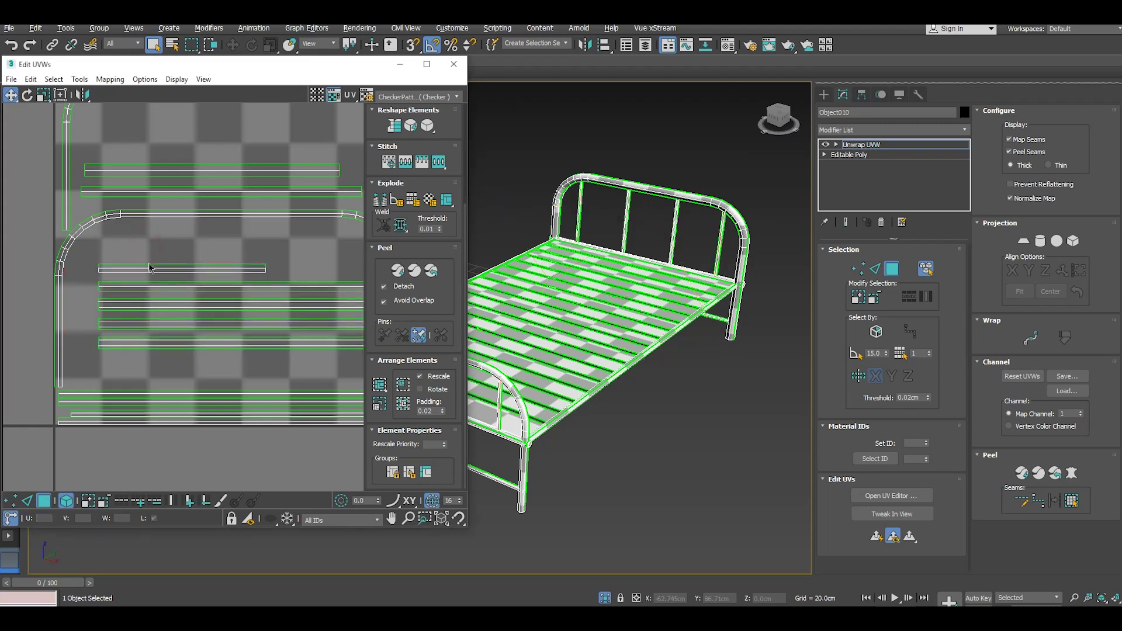
left_click(146, 268)
left_click(43, 95)
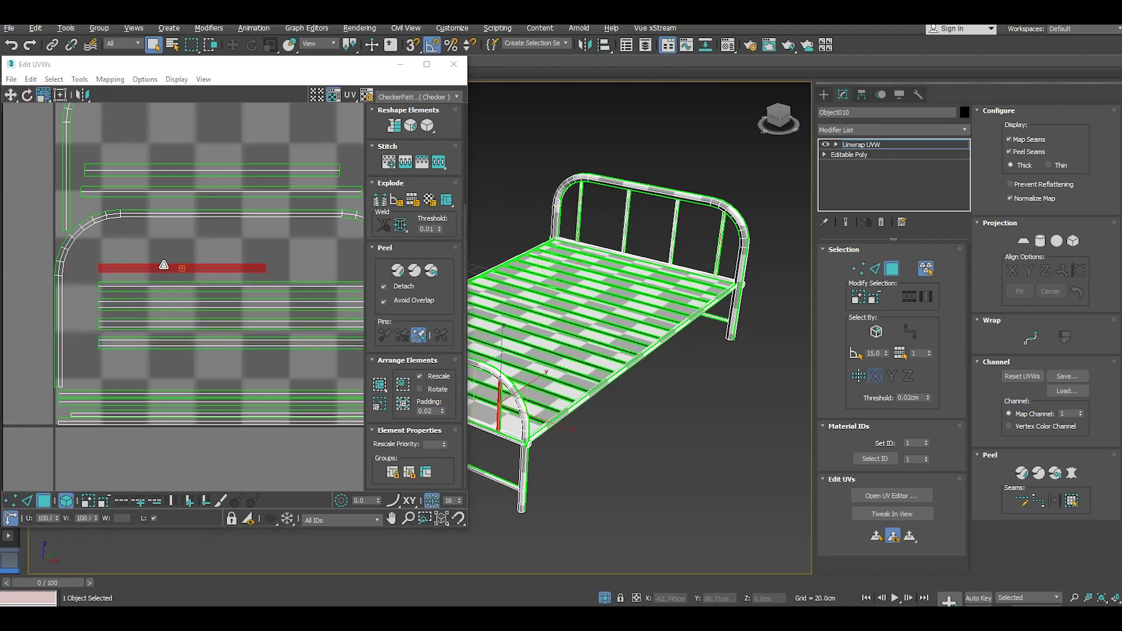
mouse_move(163, 265)
left_mouse_down()
mouse_move(156, 243)
mouse_move(220, 268)
left_mouse_up()
left_click(10, 94)
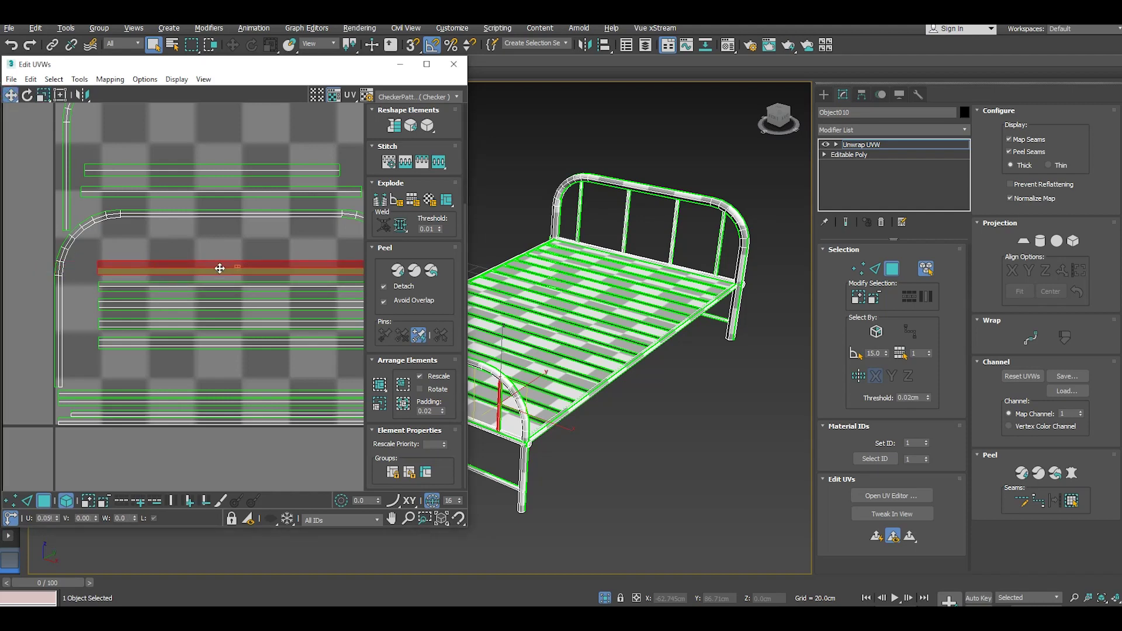
scroll(219, 268, "down", 3)
left_click(184, 417)
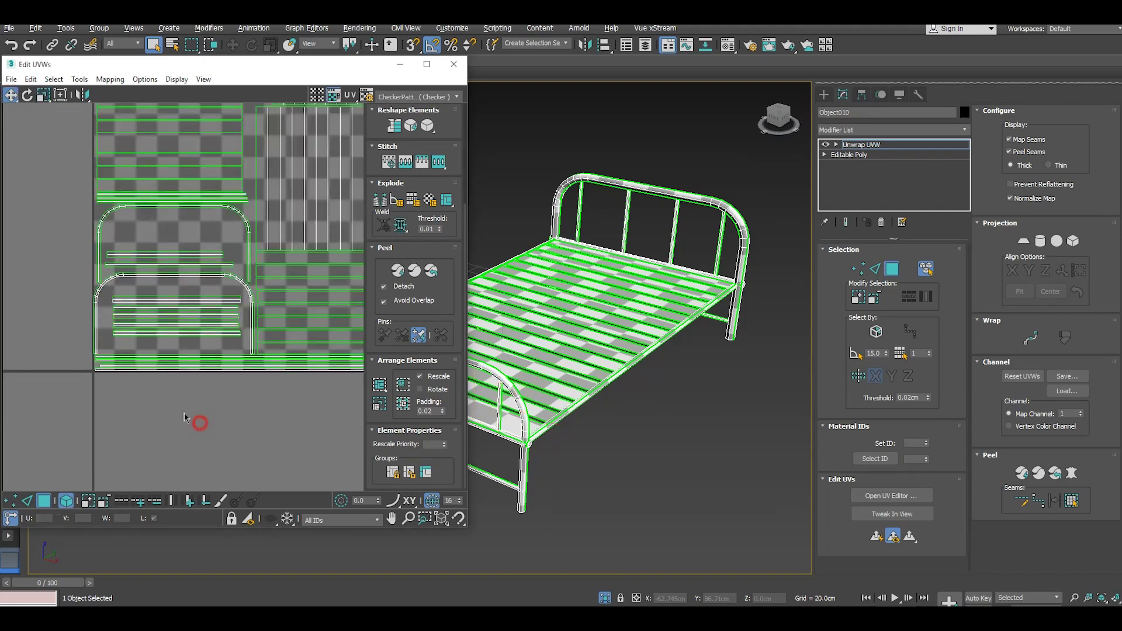
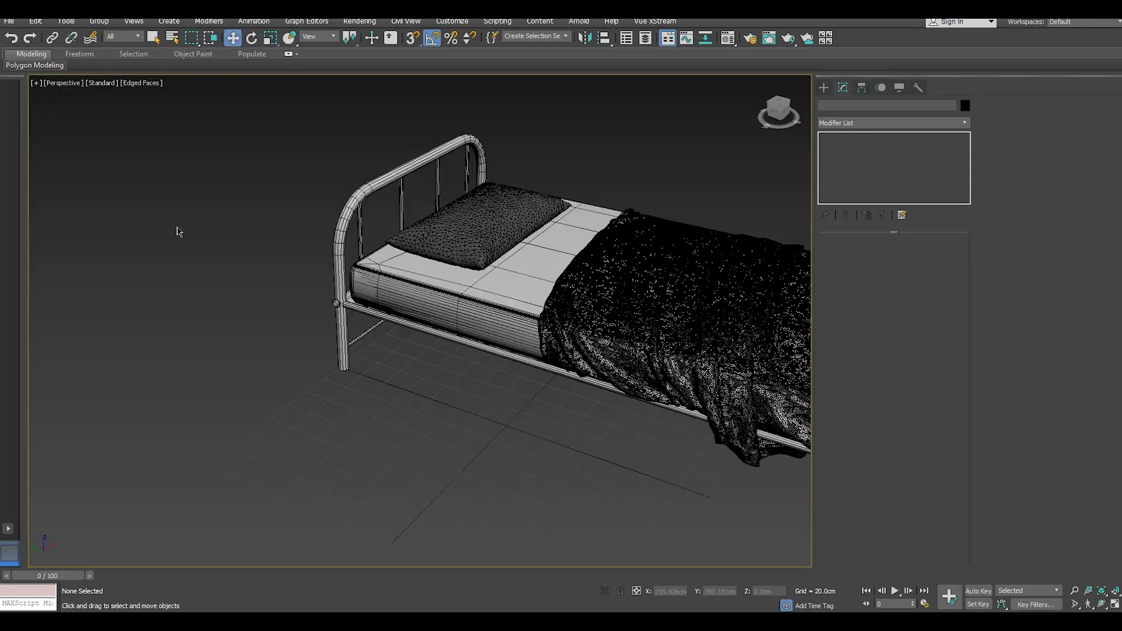
Step: Export the bed frame (Box002) as Bed.fbx into a new Desktop folder, New folder (3)
left_click(341, 219)
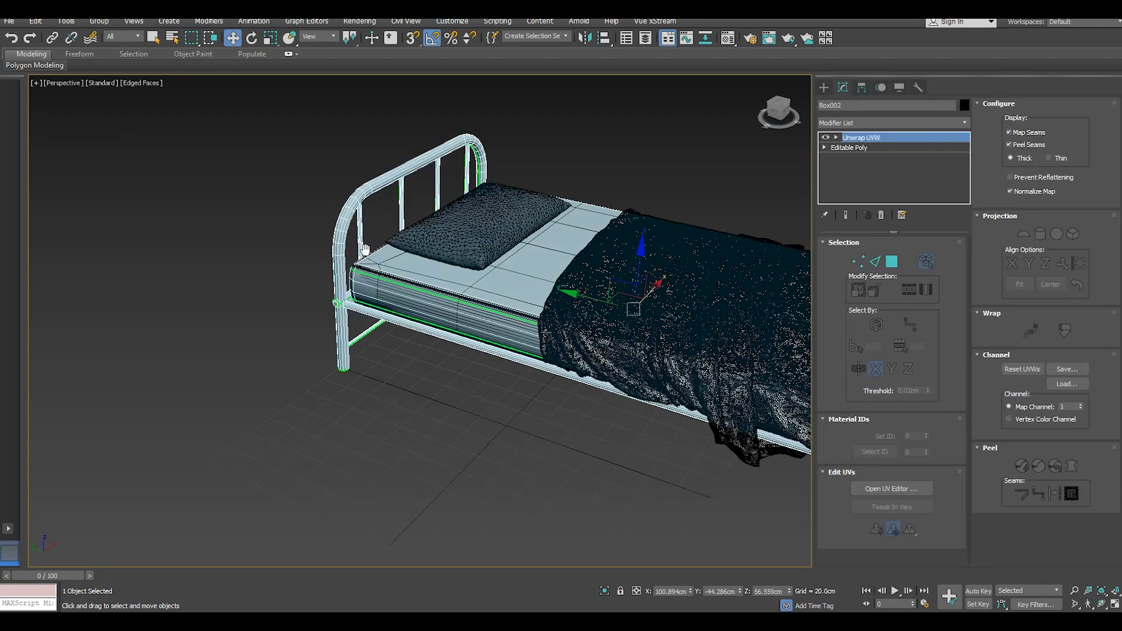
key("z")
left_click(9, 21)
mouse_move(21, 195)
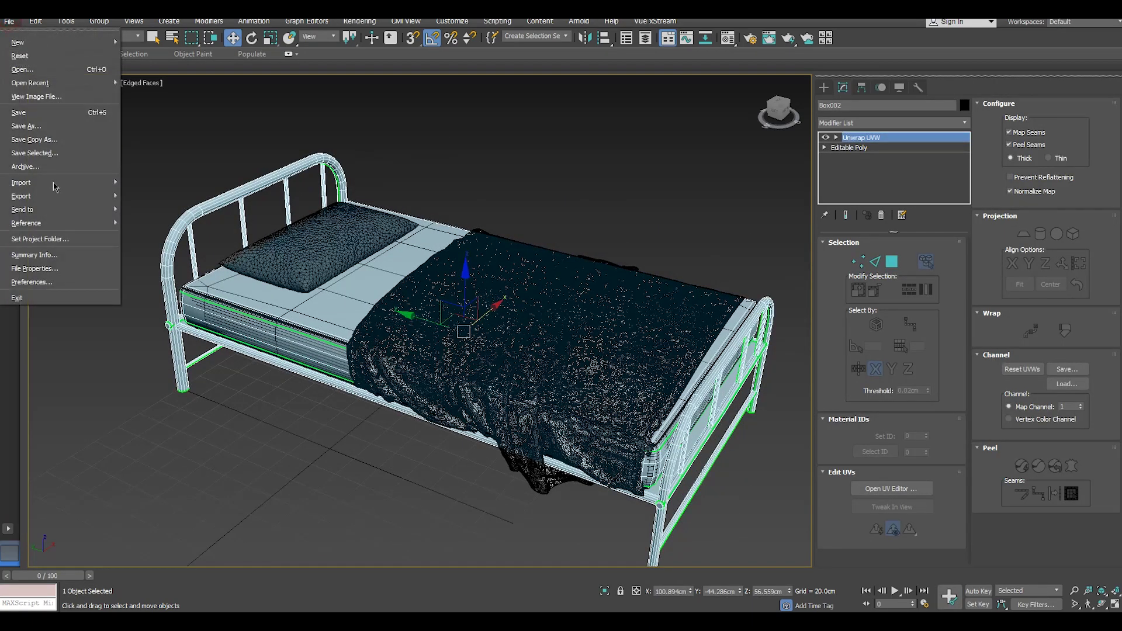
left_click(214, 218)
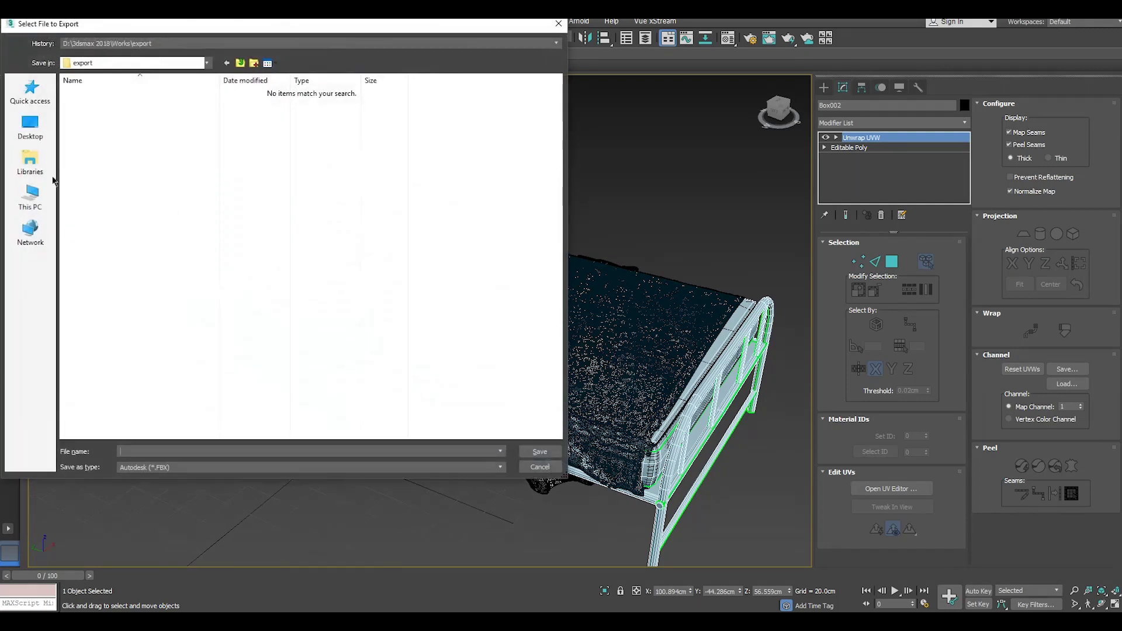
left_click(31, 129)
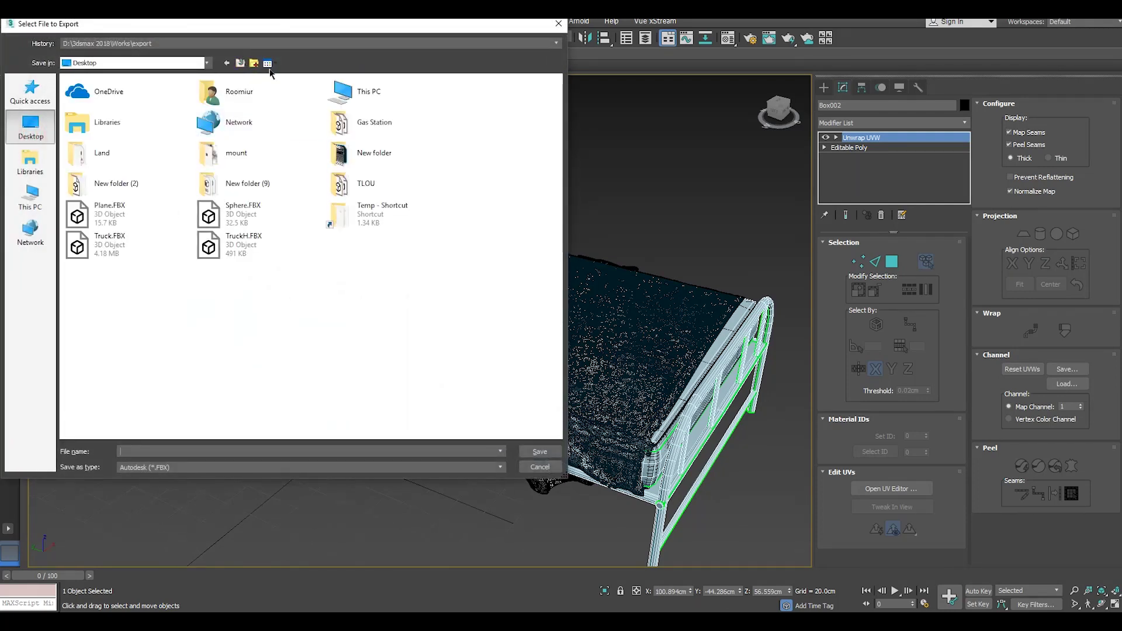
left_click(255, 63)
left_click(426, 236)
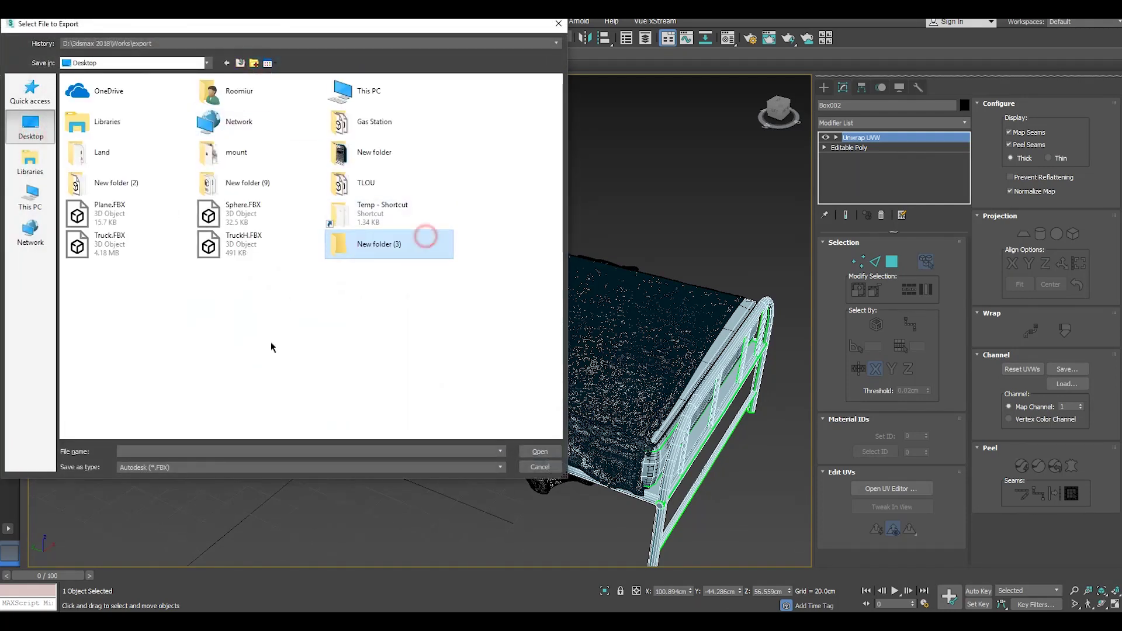
key("Return")
left_click(151, 453)
type("Bed")
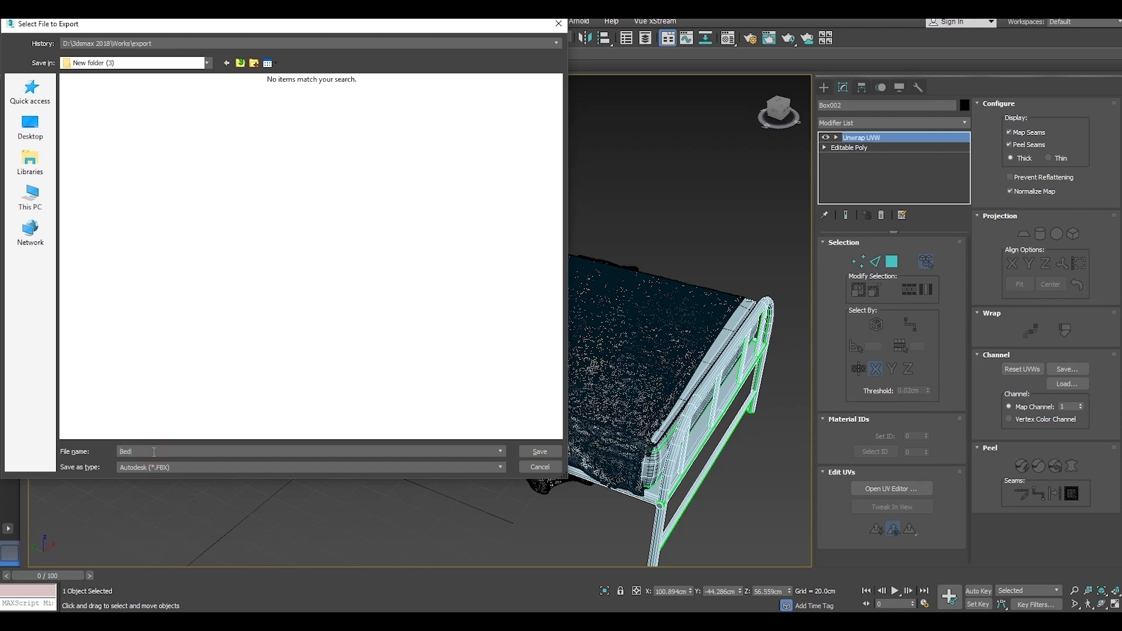
key("Return")
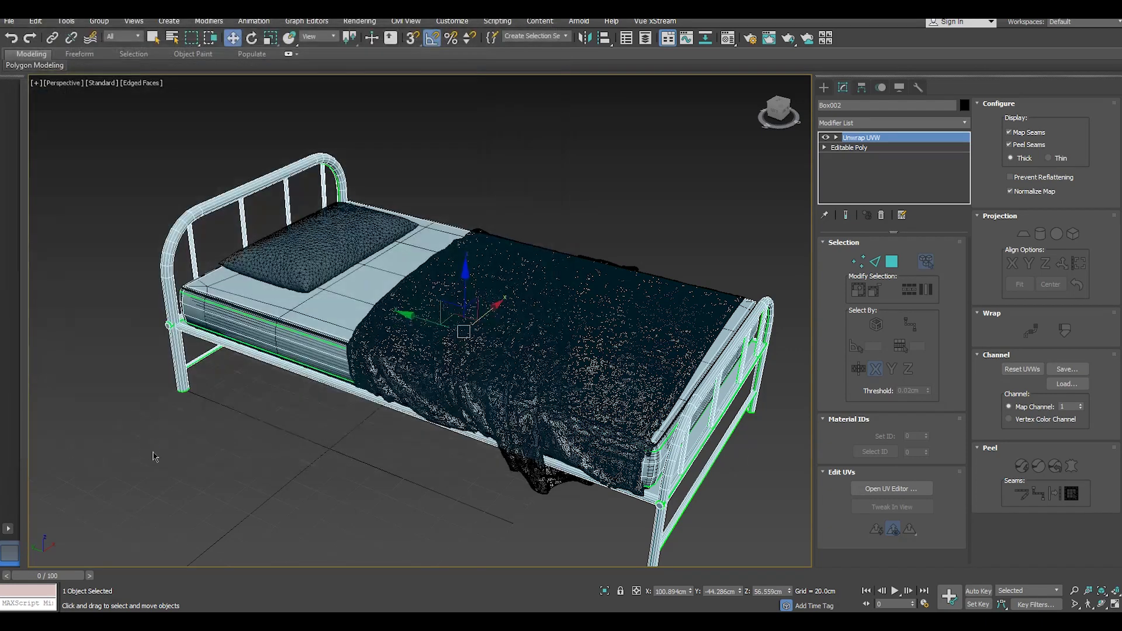
key("Return")
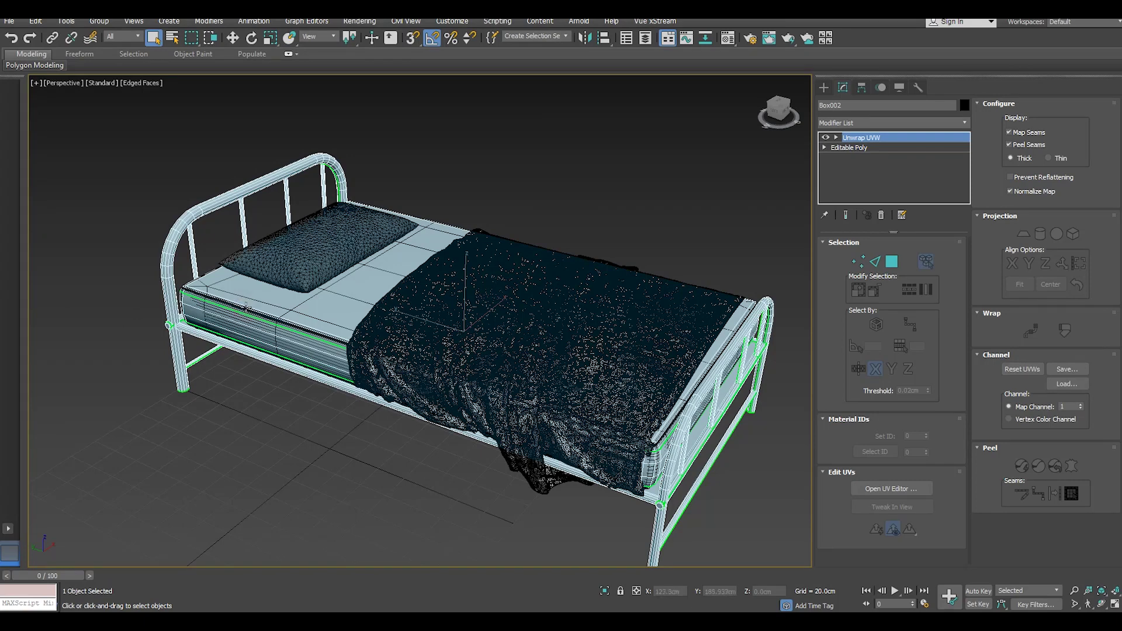
Step: Export the blanket and mattress mesh (Object002) as BedH.fbx next to Bed.fbx
left_click(244, 307)
left_click(233, 38)
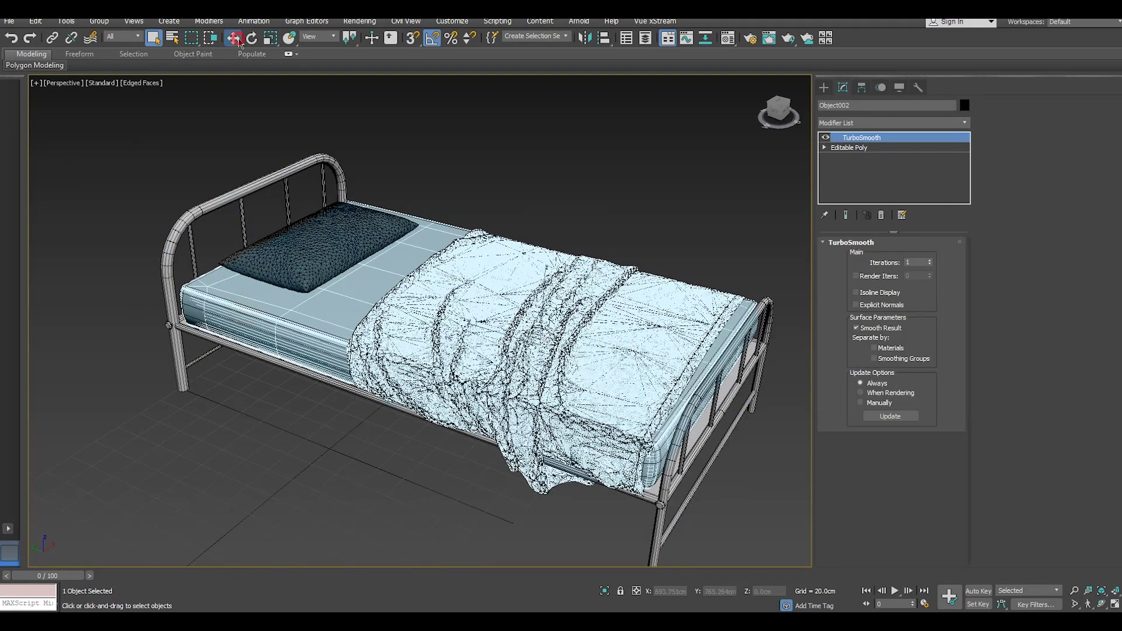
left_click(9, 21)
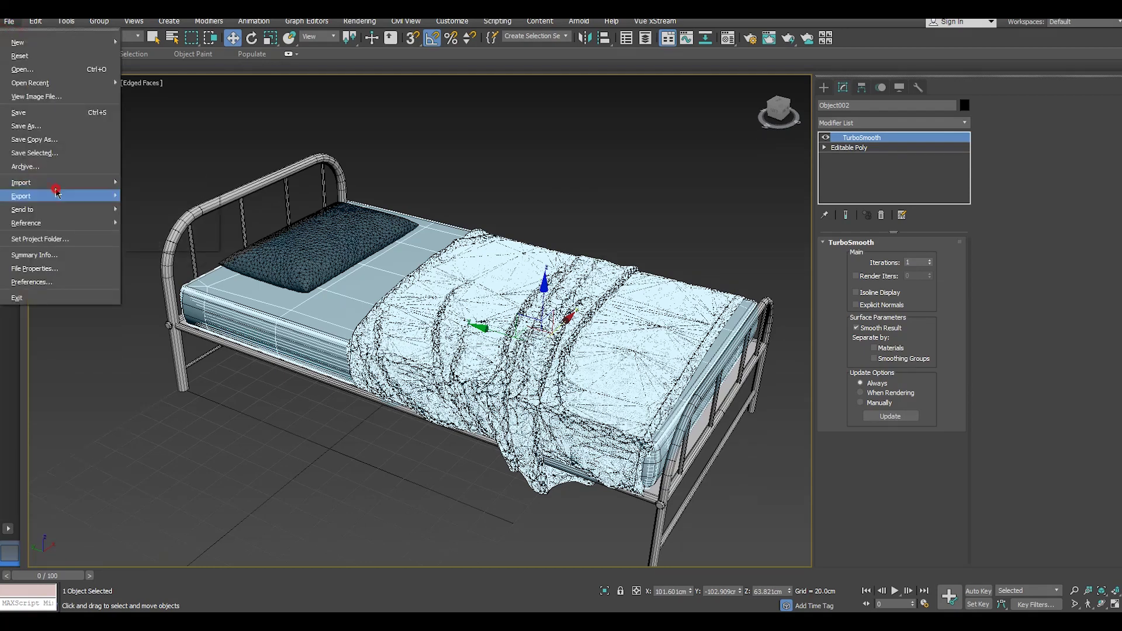
left_click(174, 216)
left_click(93, 110)
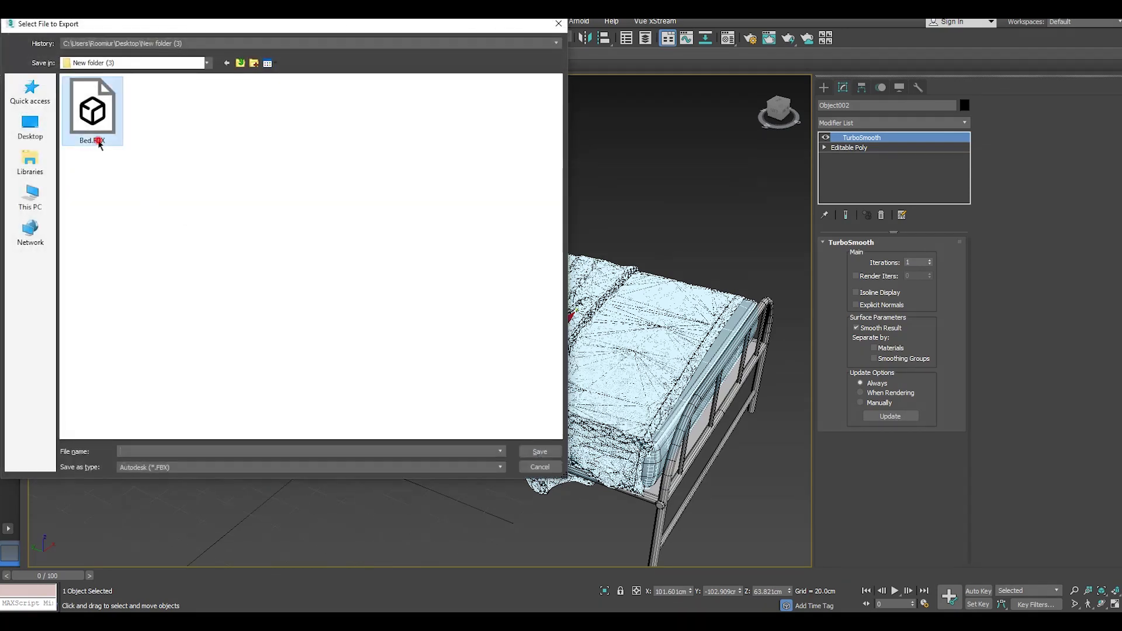
double_click(135, 452)
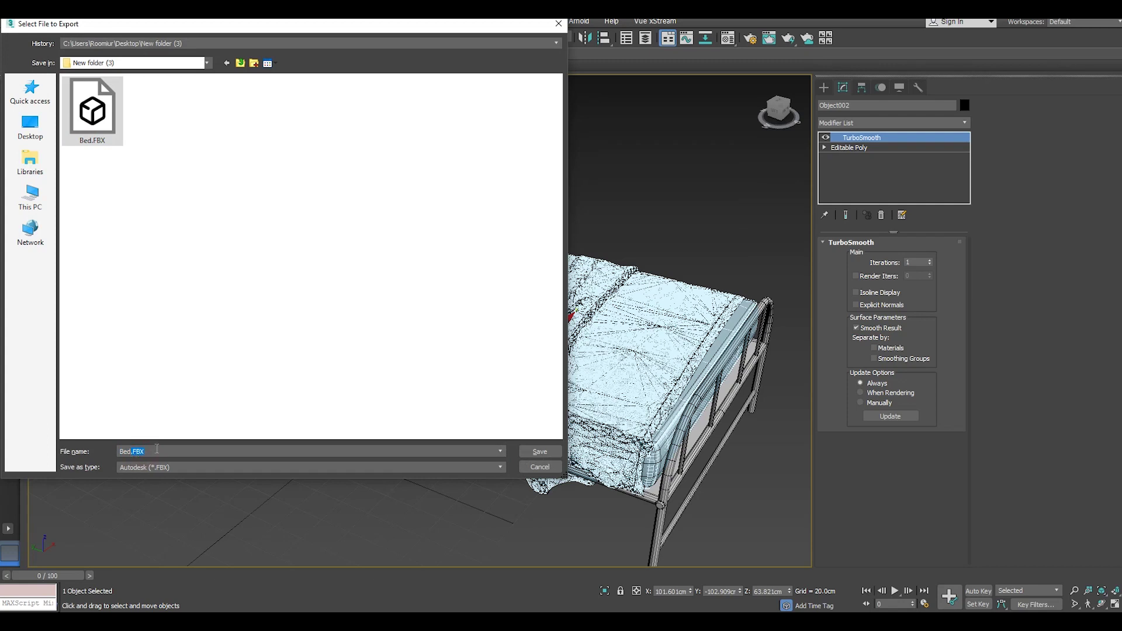
type("H")
key("Return")
key("Return")
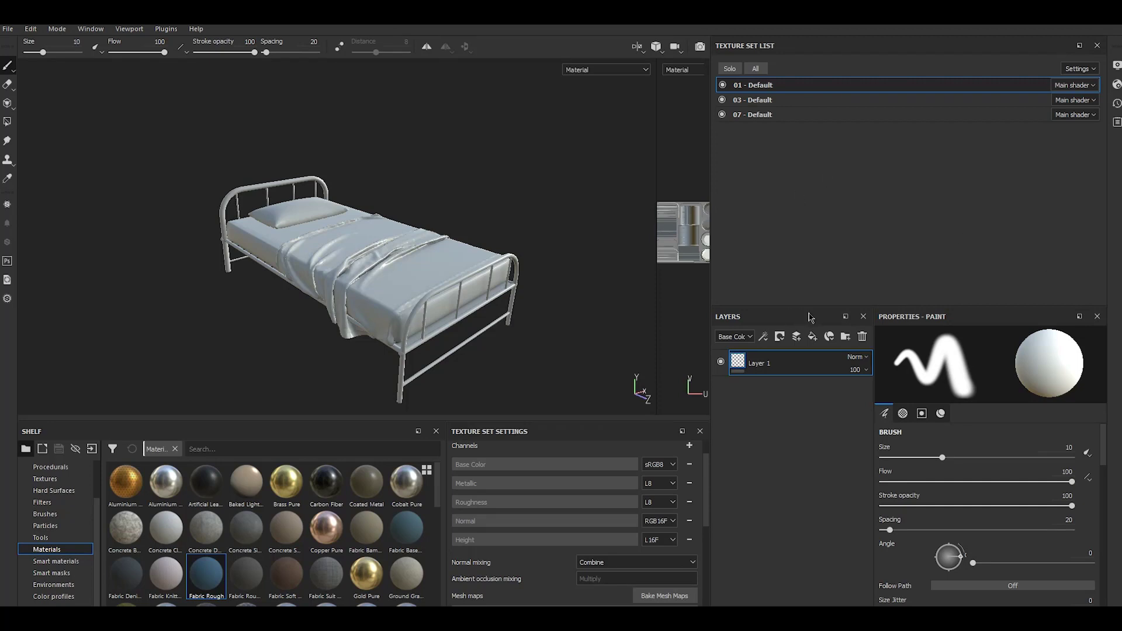
Step: Add two fill layers and strip Fill layer 2 of height, normal, roughness and metal
left_click(812, 337)
left_click(812, 337)
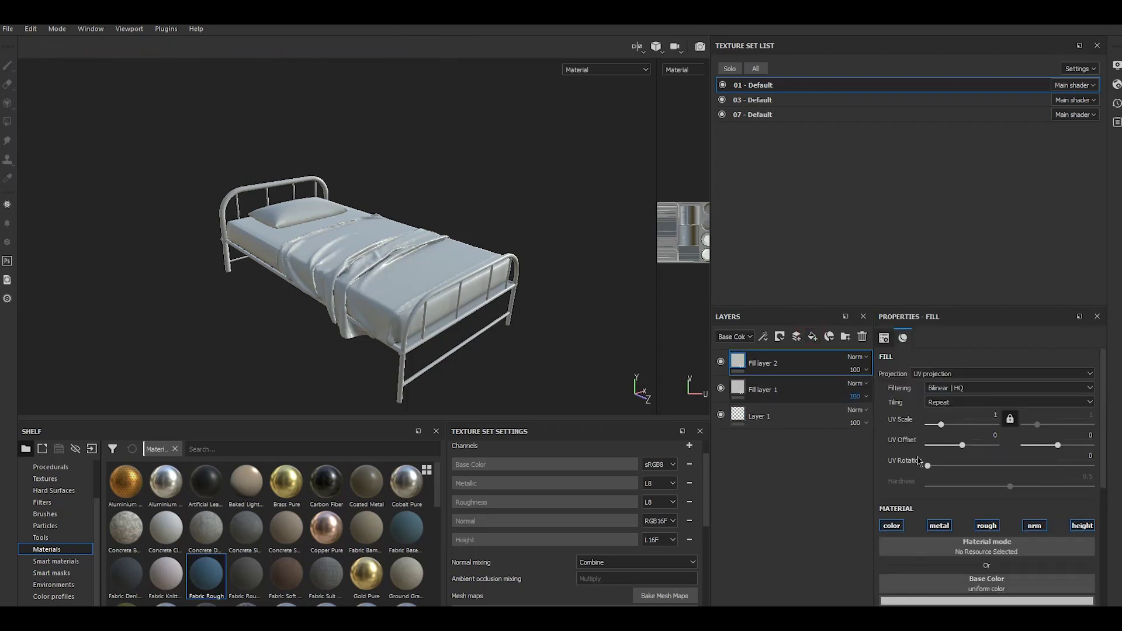
left_click(1082, 526)
left_click(1035, 525)
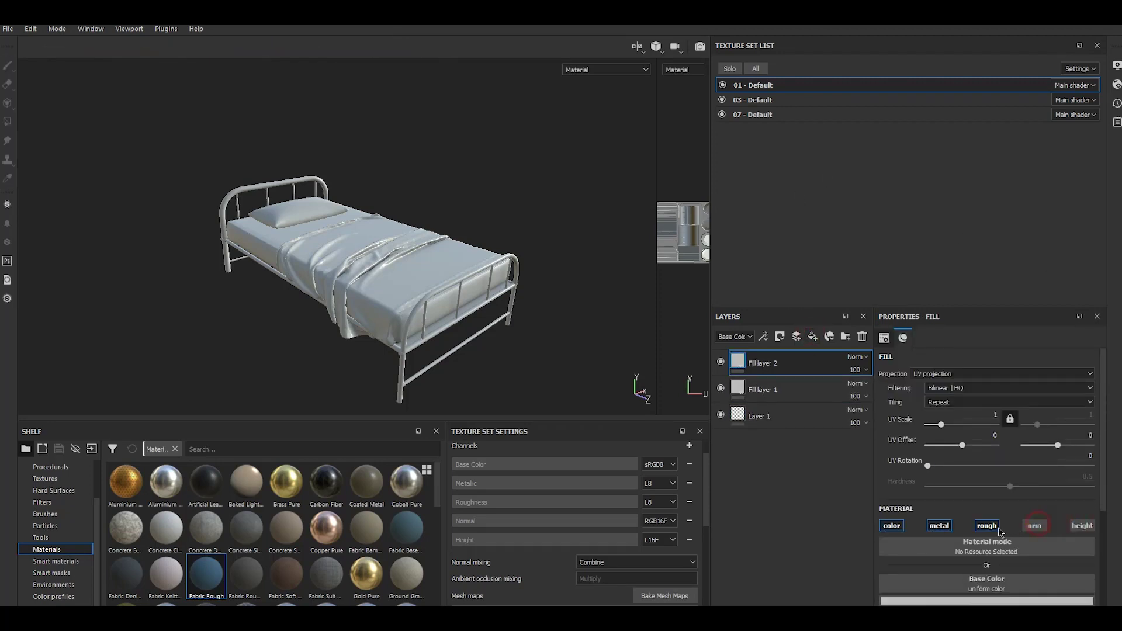
left_click(987, 526)
left_click(939, 526)
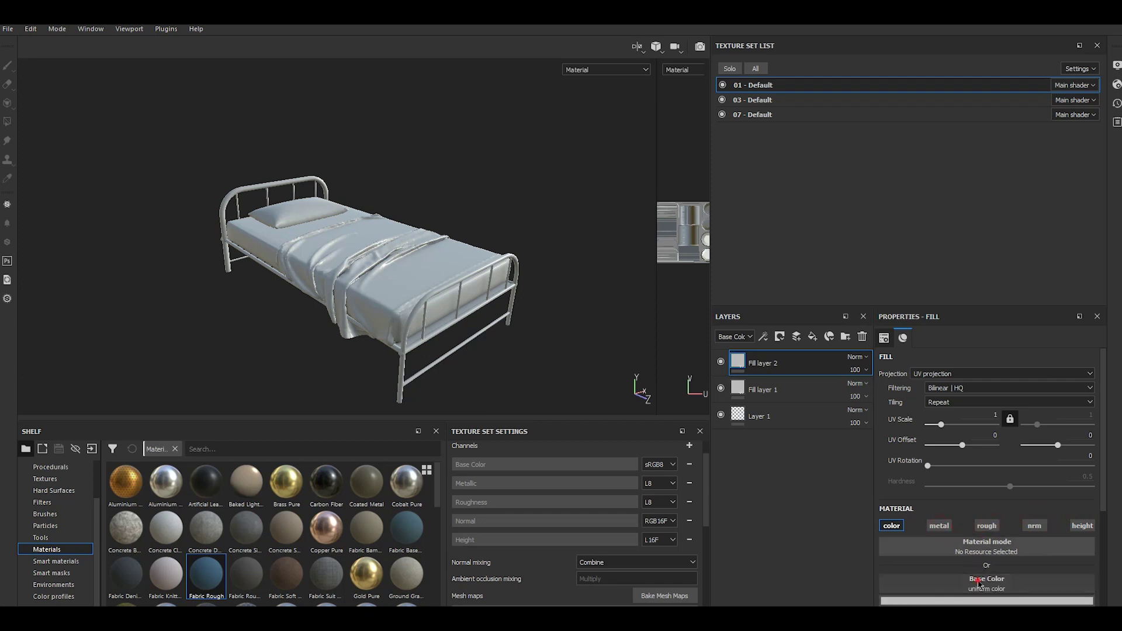
Step: Use the ambient occlusion map as Fill layer 2's base colour in Multiply, isolating texture set 01
left_click(979, 582)
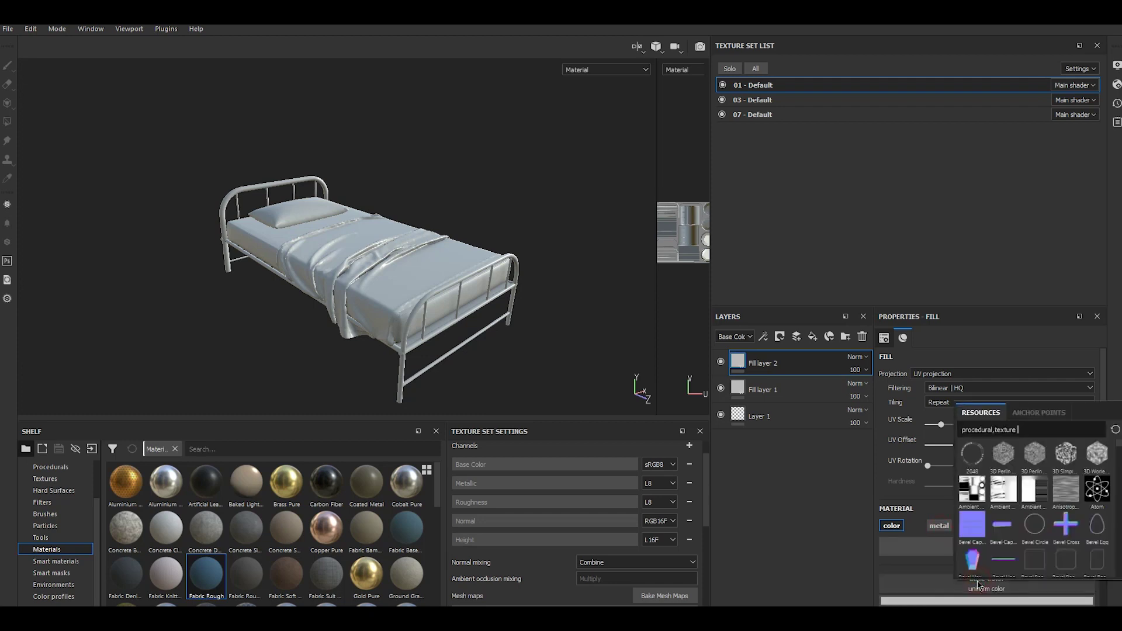
left_click(973, 493)
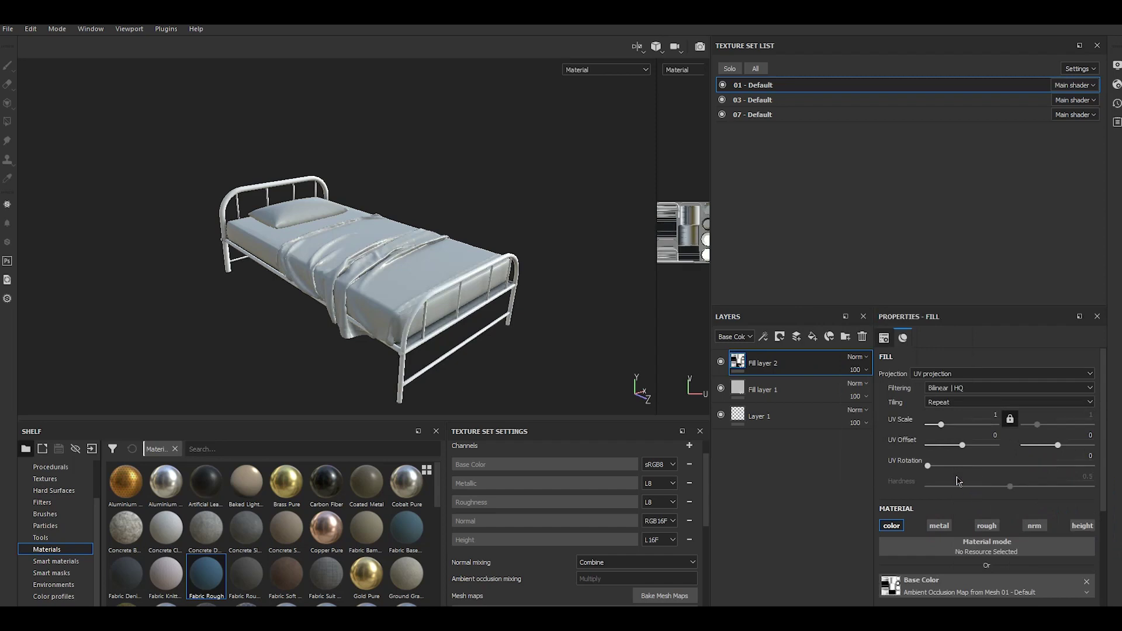
left_click(858, 357)
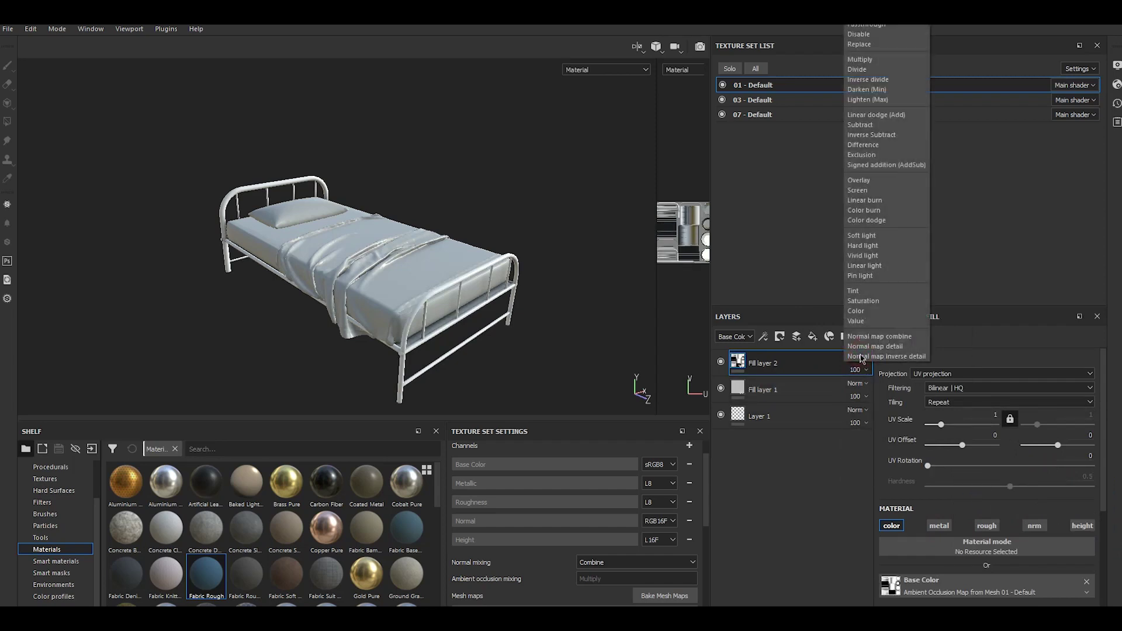
left_click(860, 59)
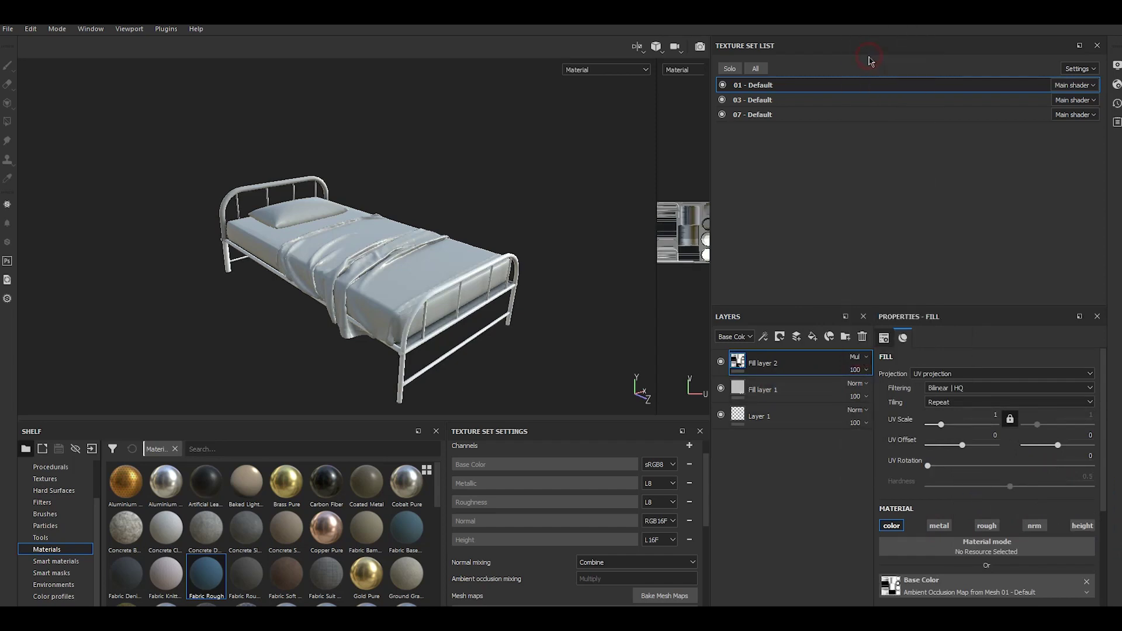
left_click(729, 68)
Step: Apply the Steel Rust and Wear material to Fill layer 1
scroll(398, 324, "up", 1)
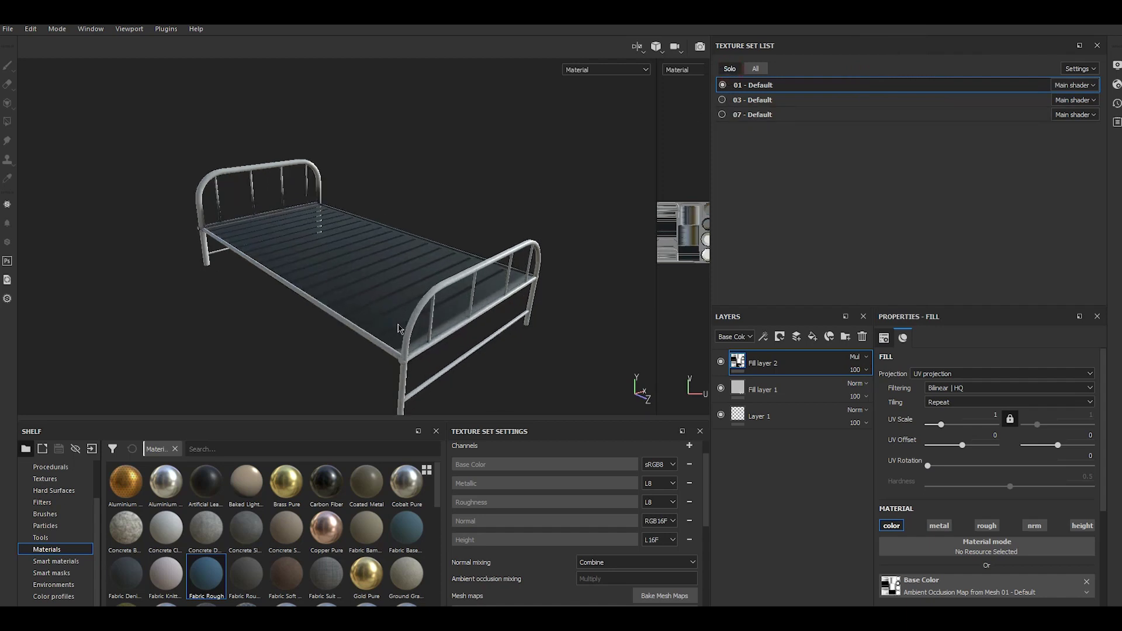
scroll(400, 325, "up", 1)
scroll(401, 326, "up", 1)
scroll(402, 327, "up", 1)
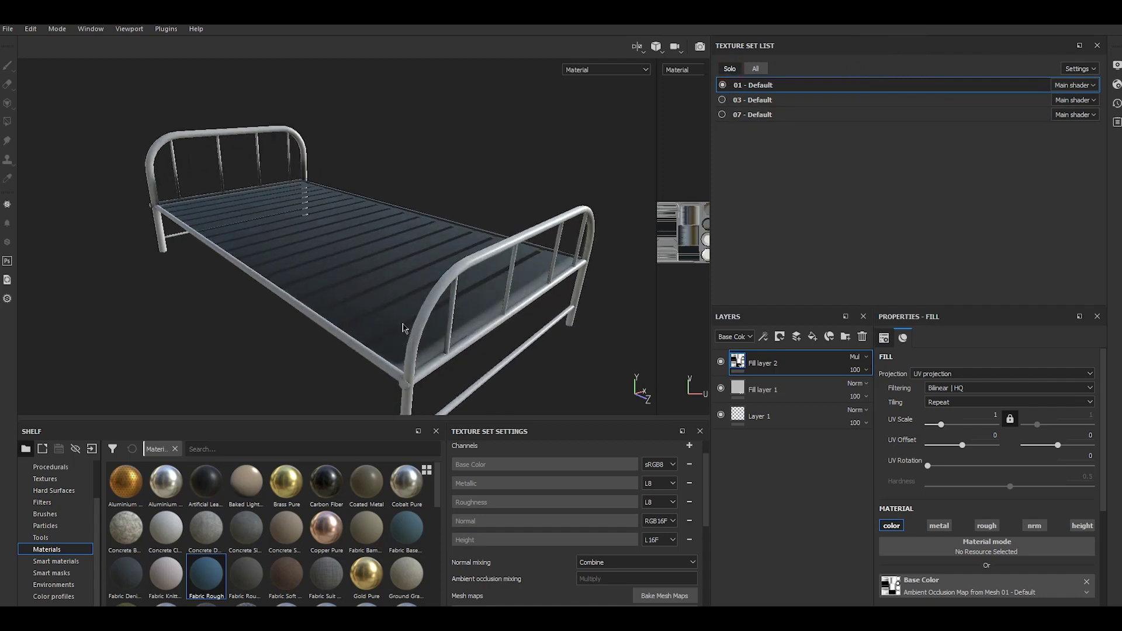
left_click(749, 390)
scroll(358, 568, "down", 3)
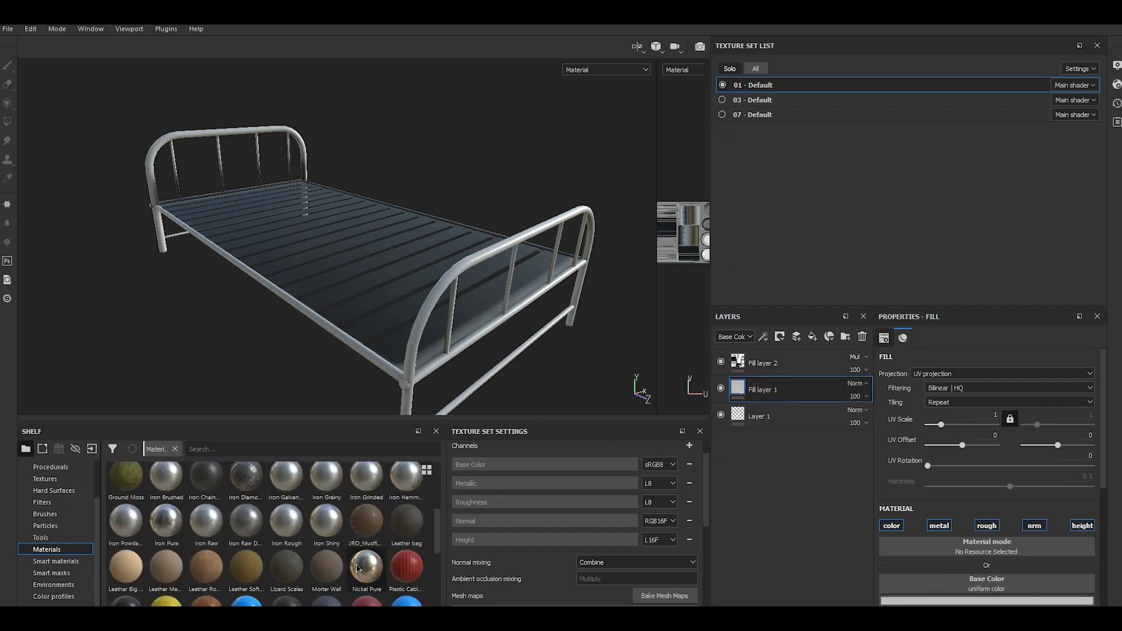
scroll(358, 568, "down", 3)
left_click(358, 568)
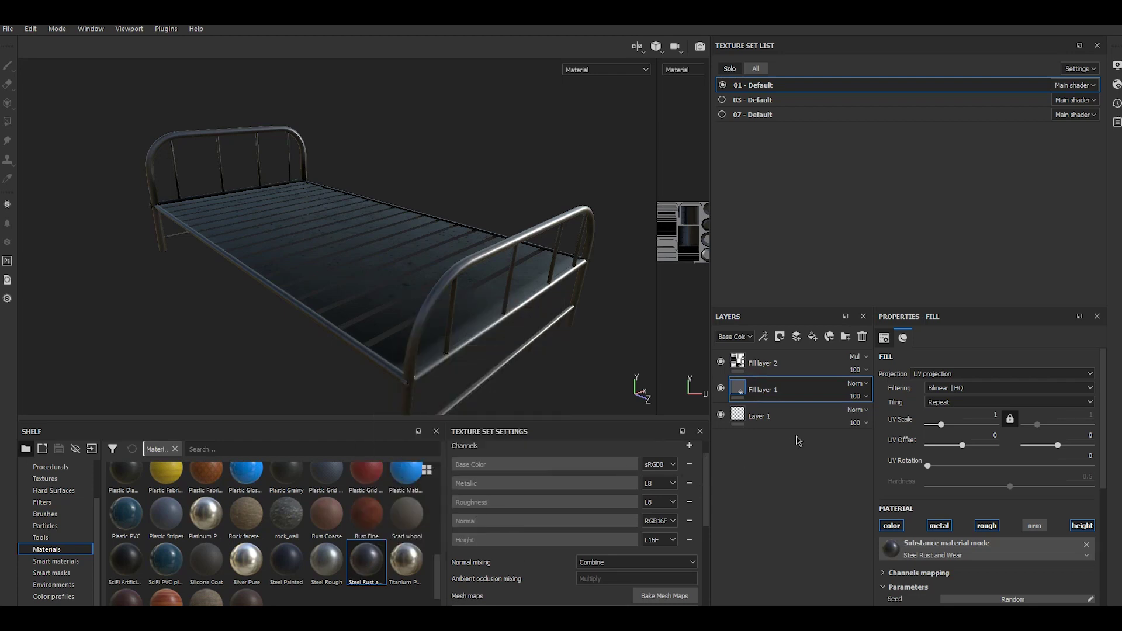
Step: Switch the steel fill to tri-planar projection
scroll(963, 530, "down", 2)
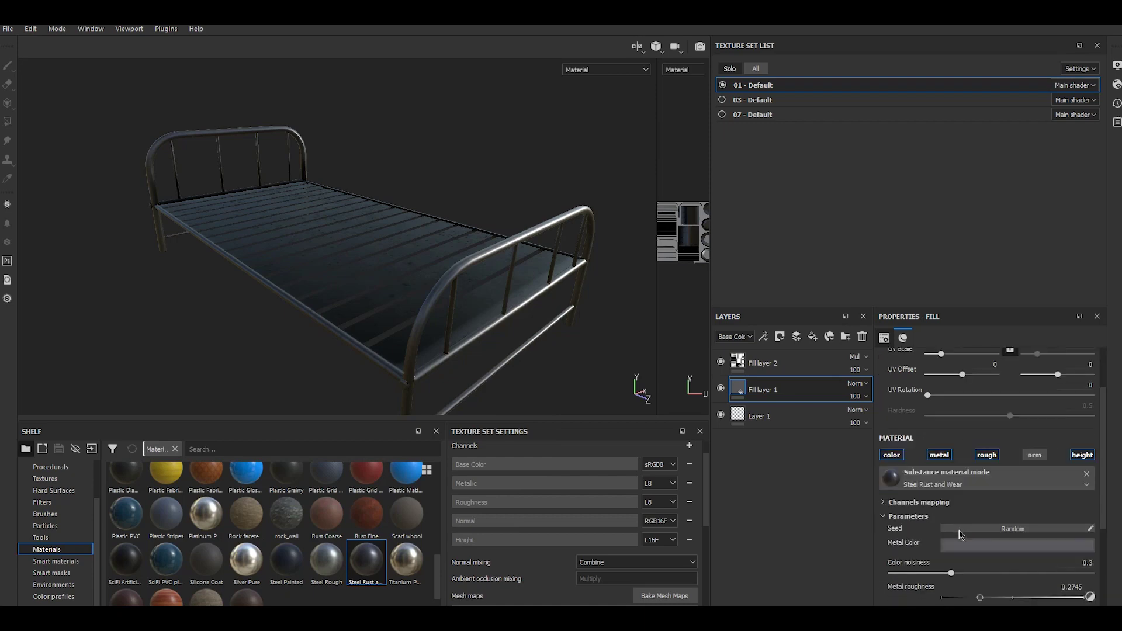
scroll(956, 476, "up", 2)
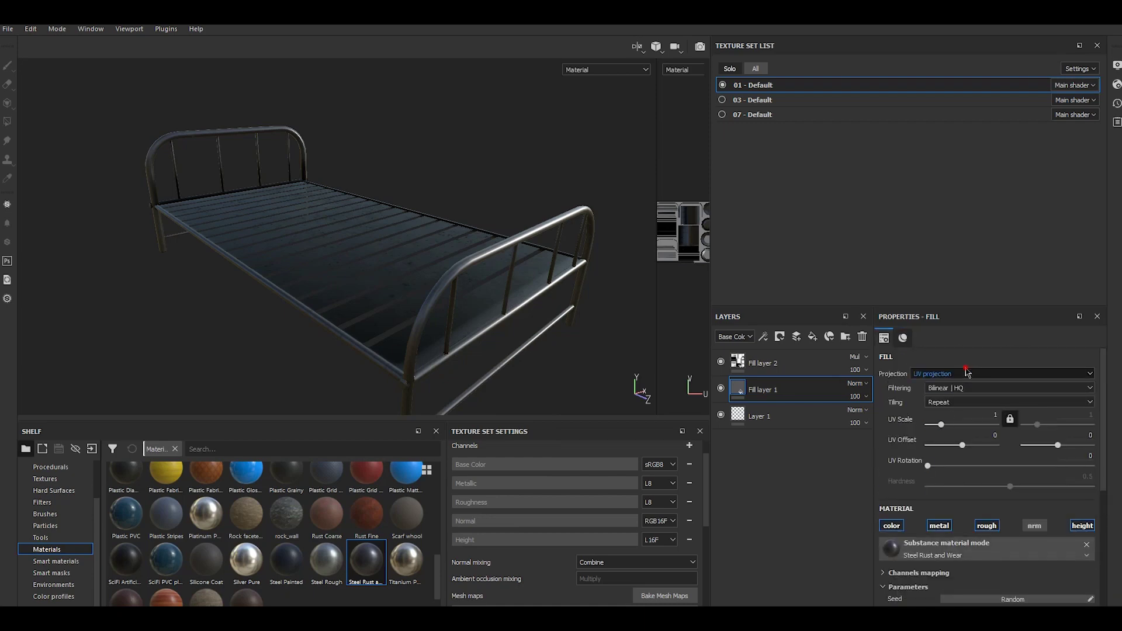
left_click(965, 374)
left_click(942, 390)
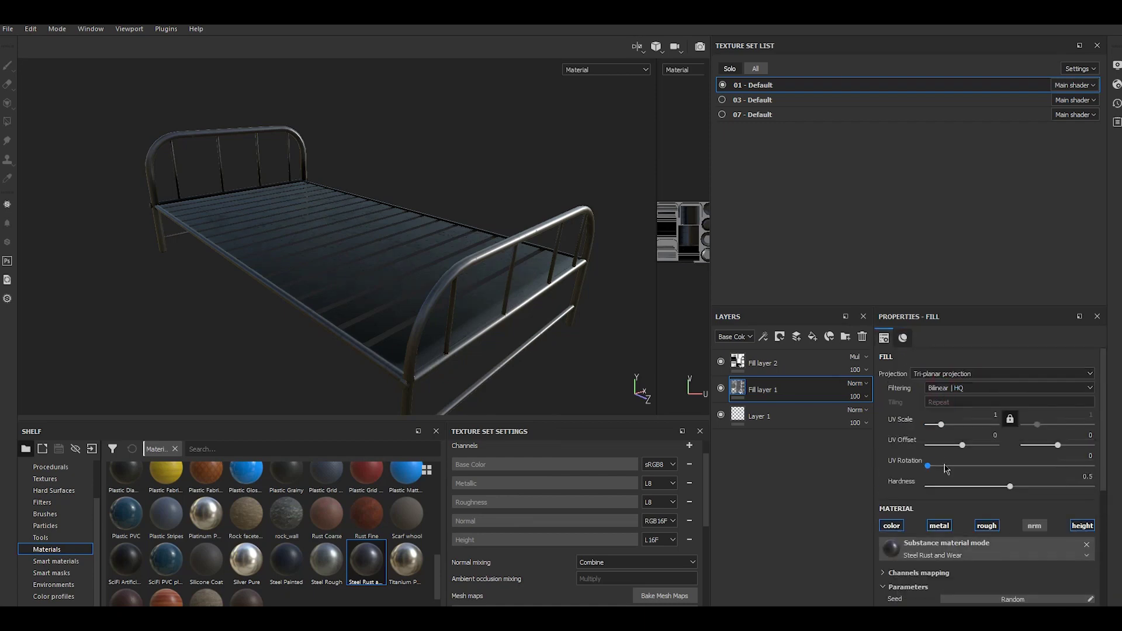
Step: Lighten the metal colour from dark bluish grey to a neutral 0.587 grey
scroll(934, 520, "down", 1)
scroll(934, 524, "down", 1)
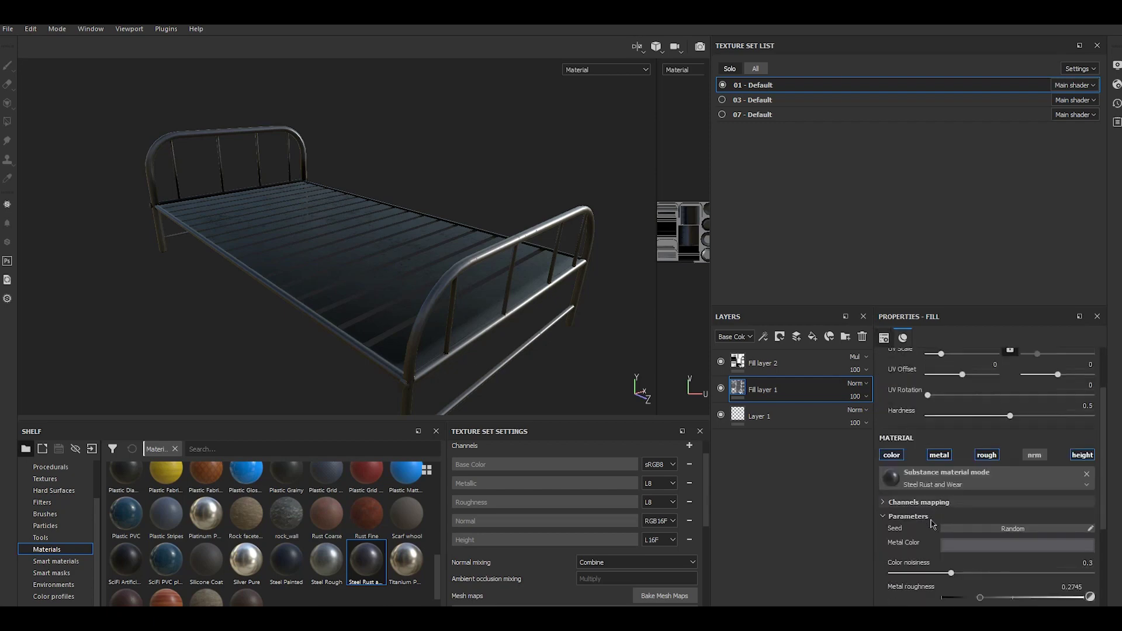
left_click(952, 546)
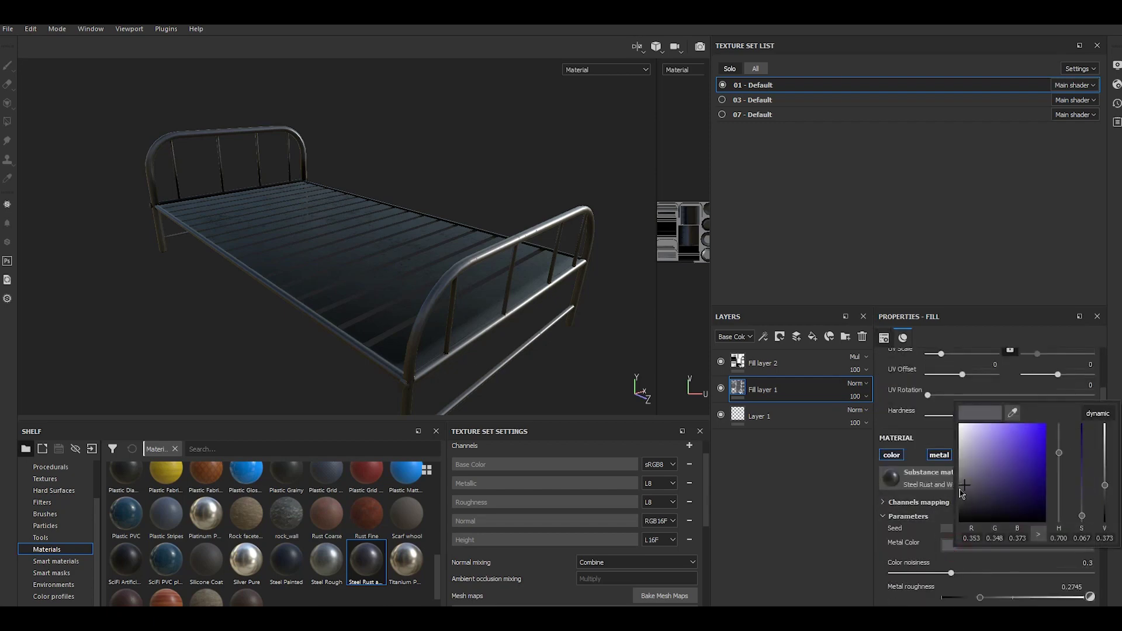
left_click(960, 488)
left_click(961, 483)
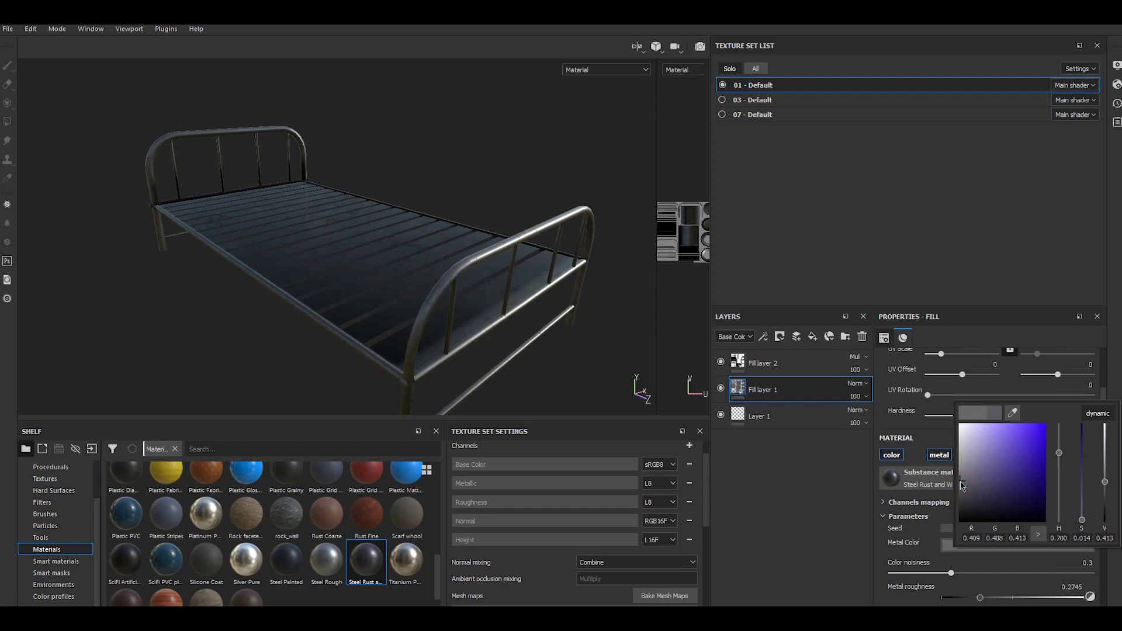
left_click(962, 473)
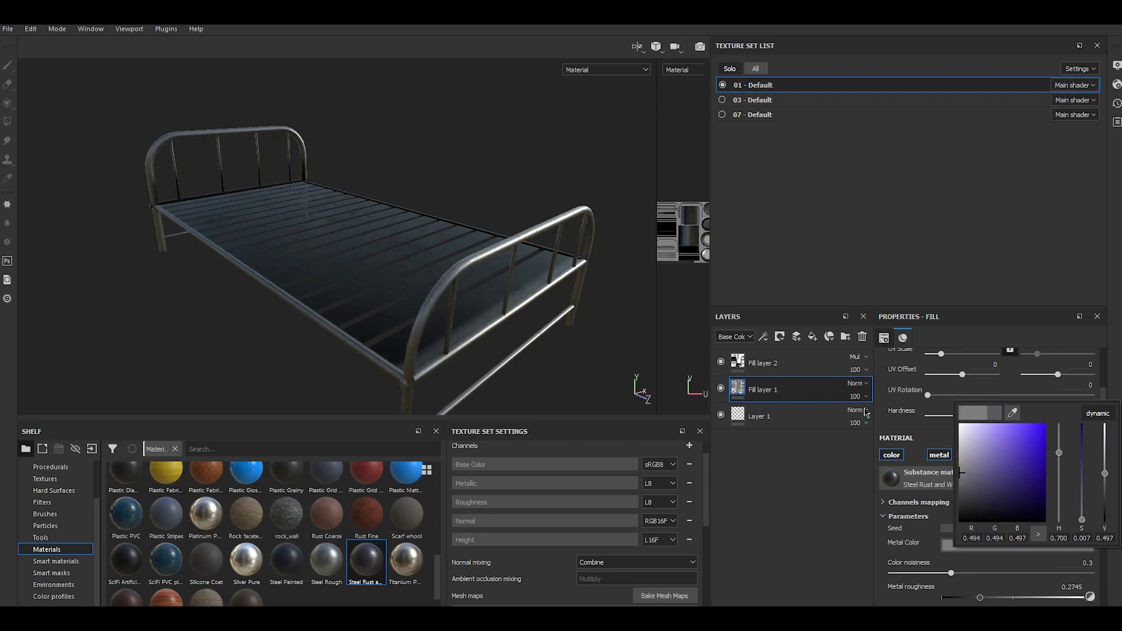
left_click(958, 465)
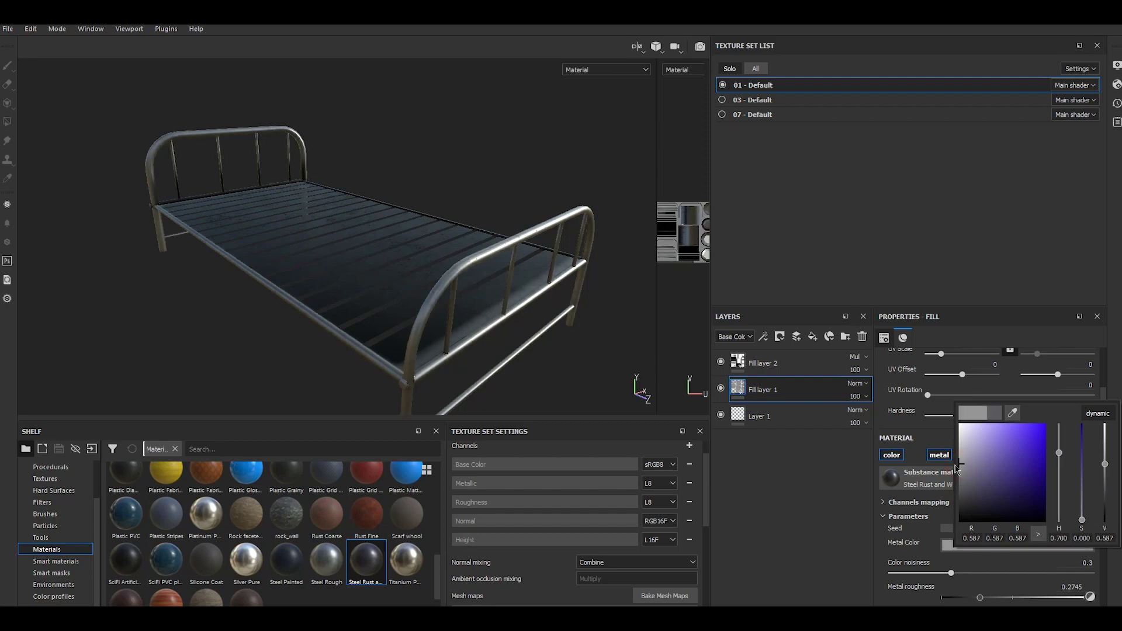
left_click(604, 370)
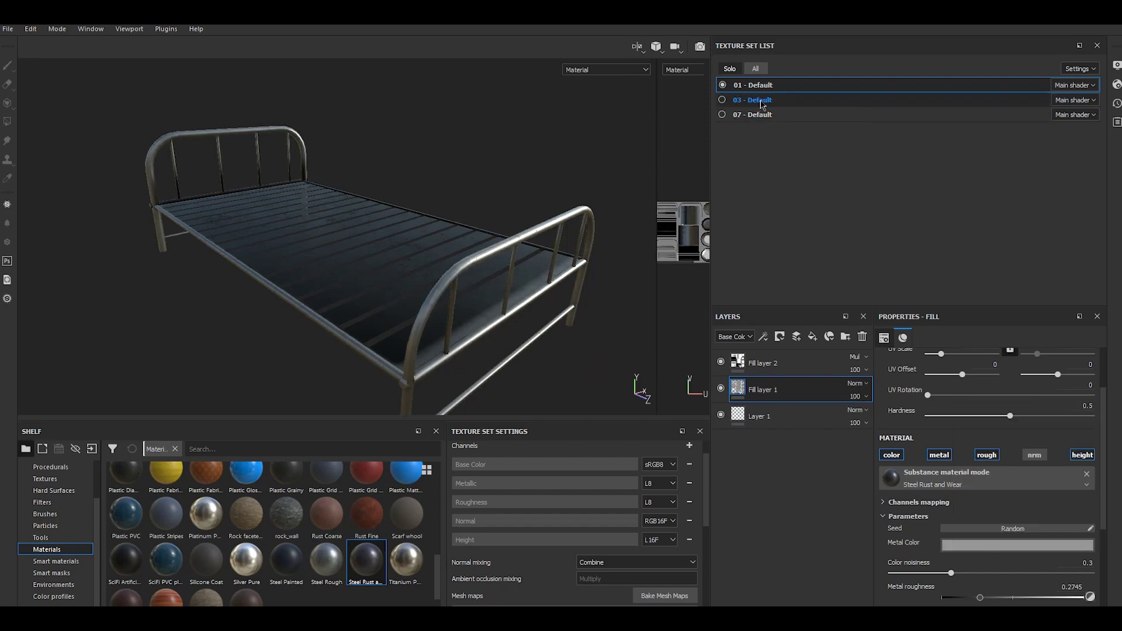
Step: On texture set 03, add a fill layer with height, normal, roughness and metal disabled
left_click(760, 101)
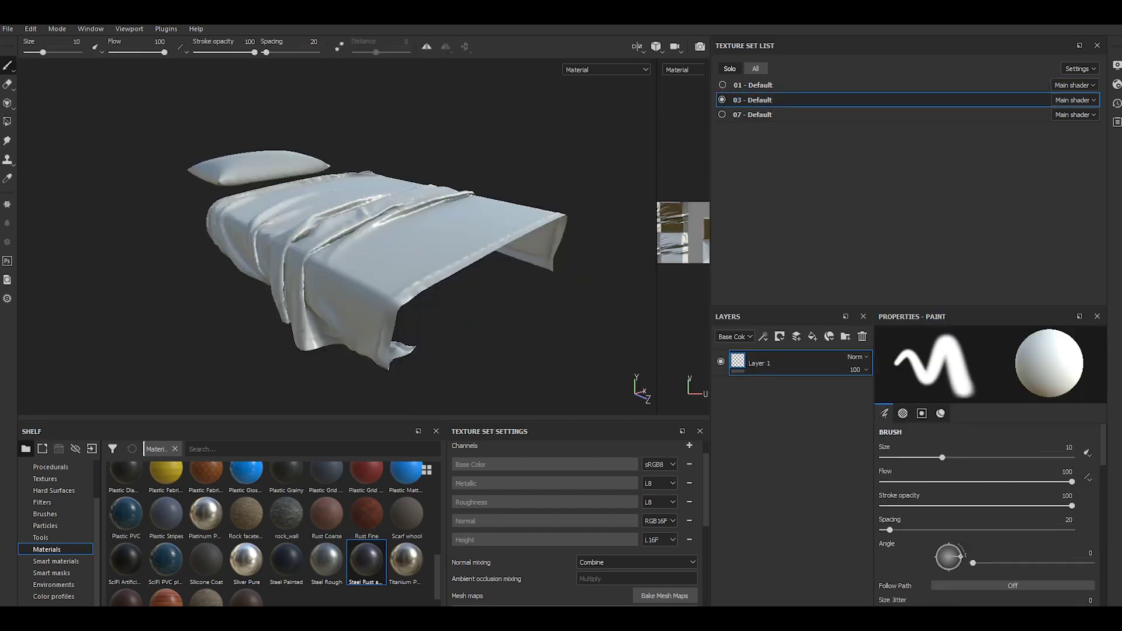
left_click(812, 337)
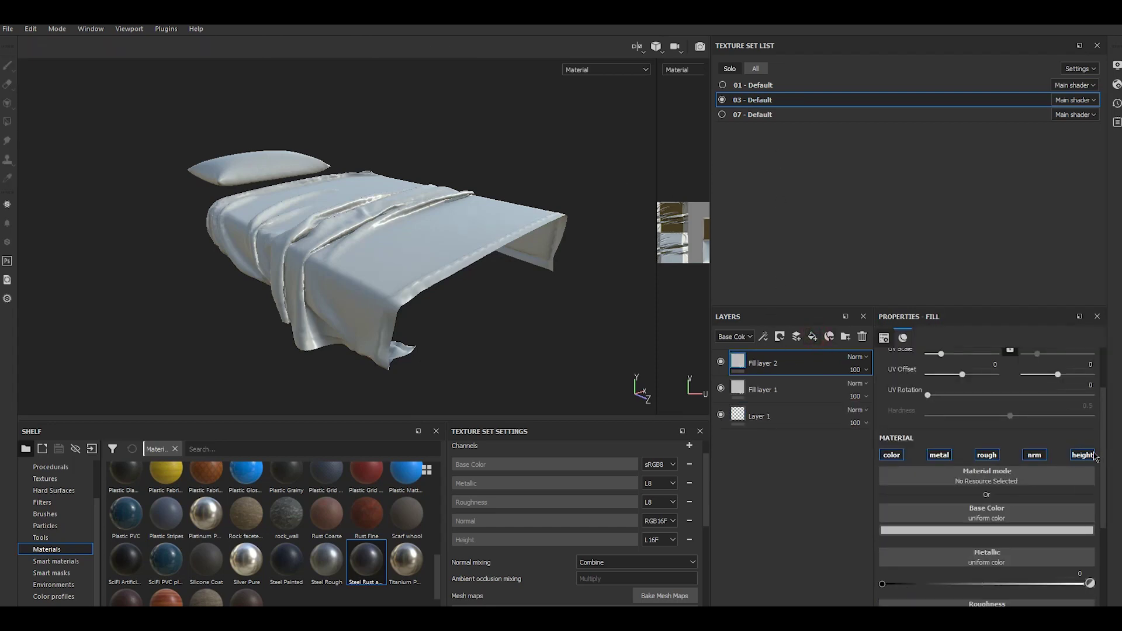
left_click(1083, 455)
left_click(1029, 455)
left_click(987, 456)
left_click(939, 456)
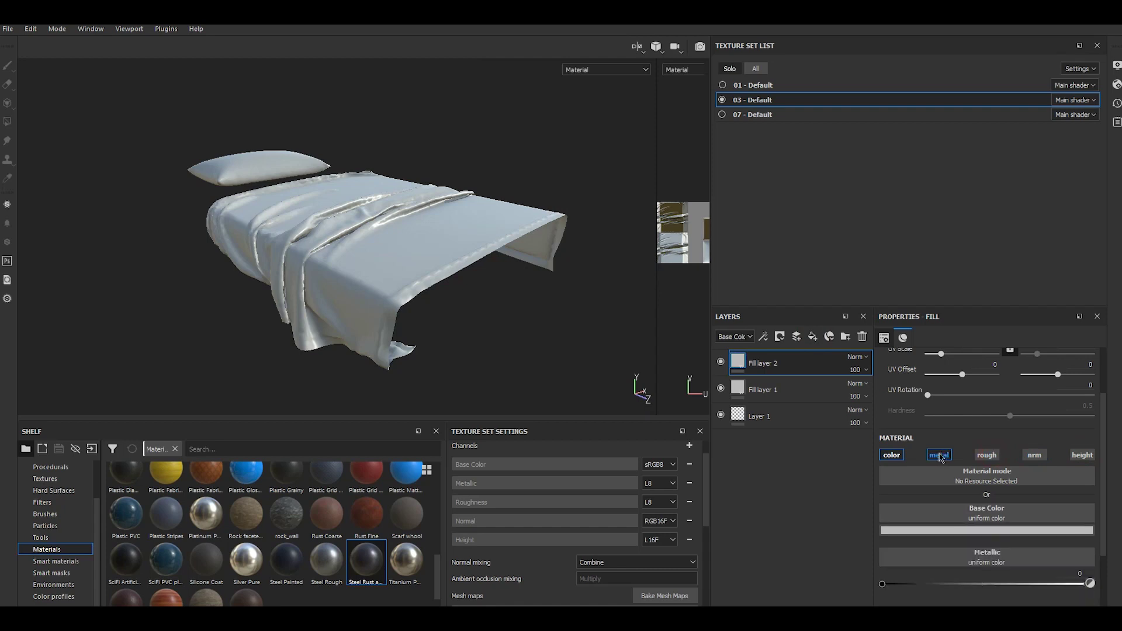
Step: Give Fill layer 2 the sheet's ambient occlusion map in Multiply mode, then save the project
left_click(999, 515)
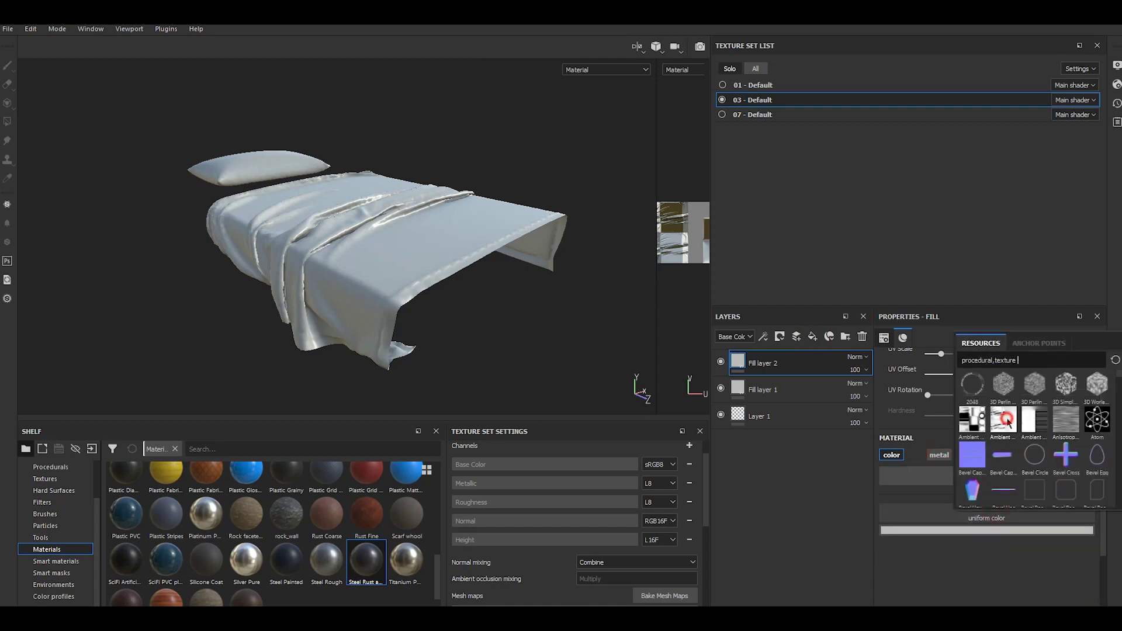
left_click(1007, 420)
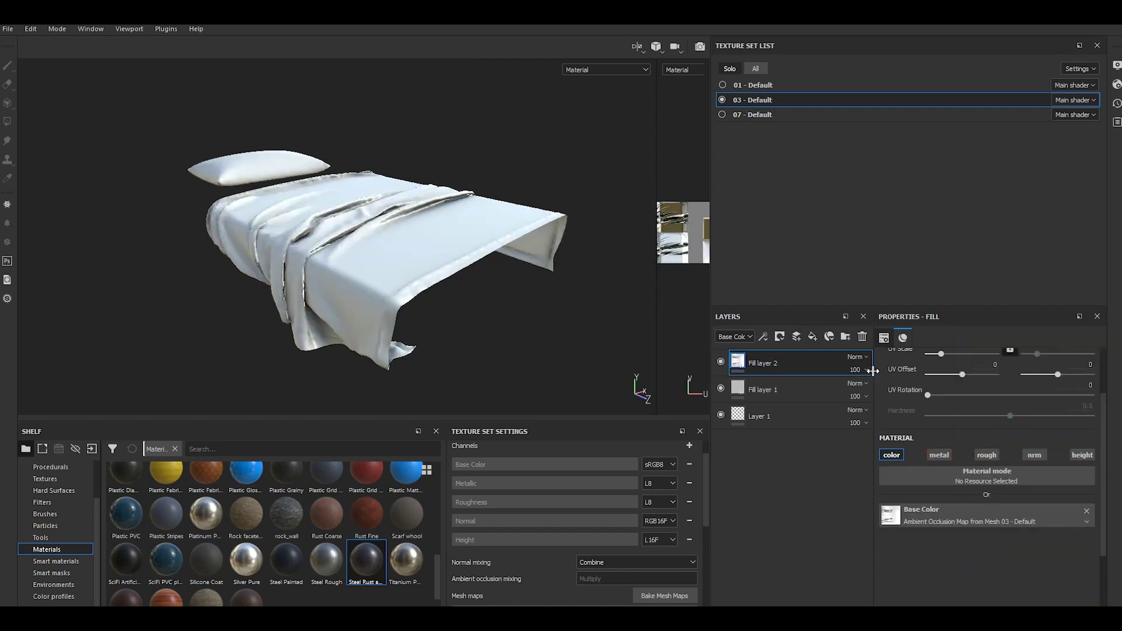
left_click(857, 357)
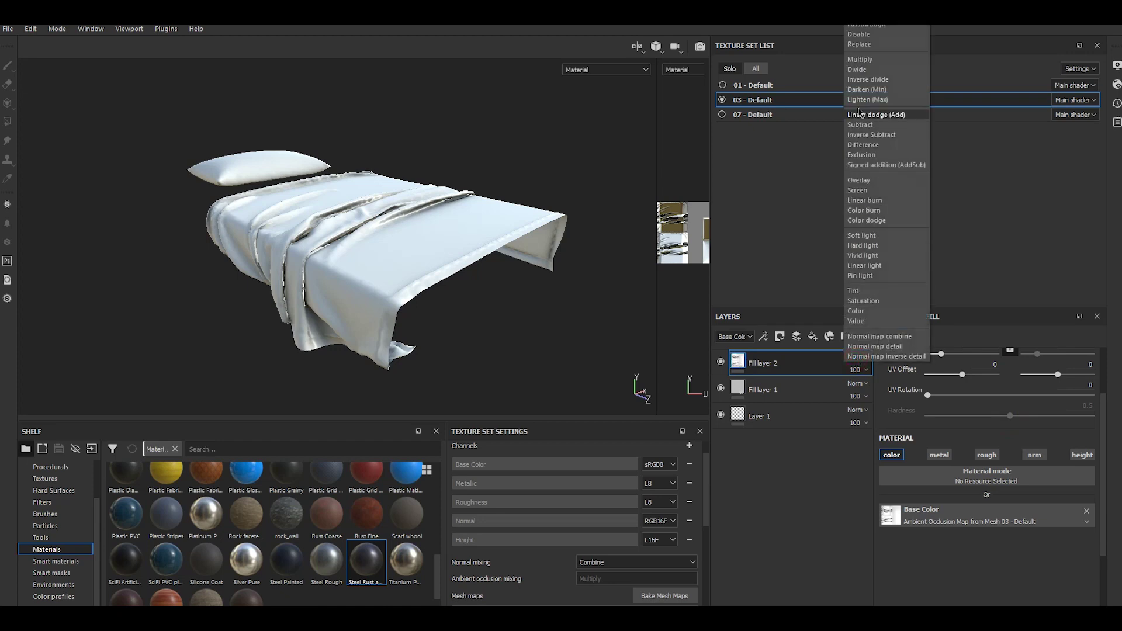
left_click(862, 59)
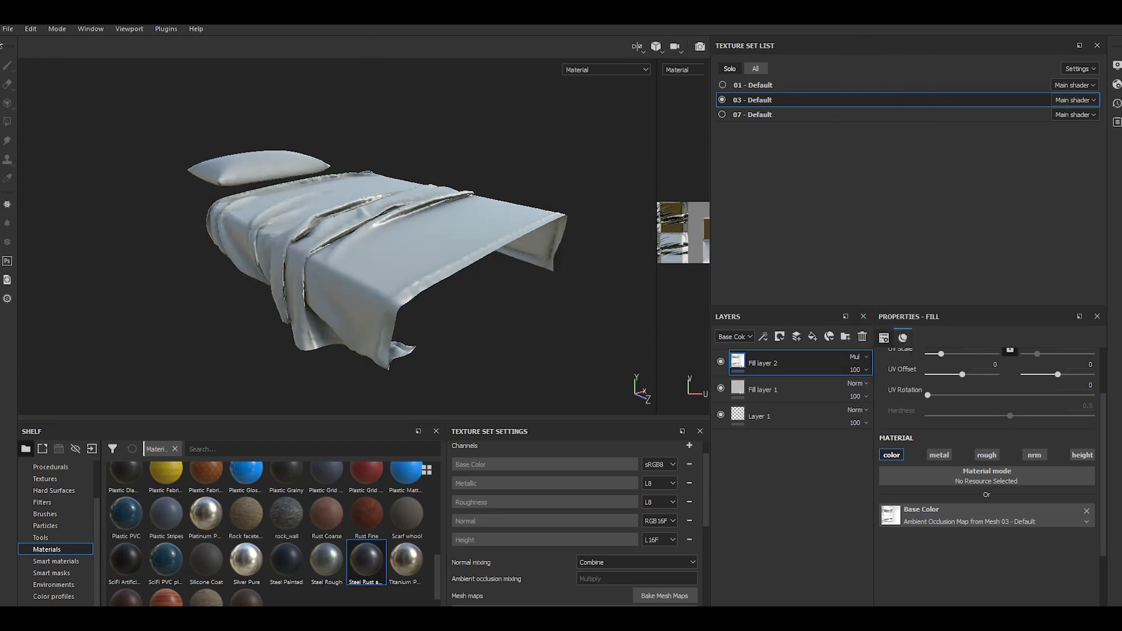
left_click(11, 29)
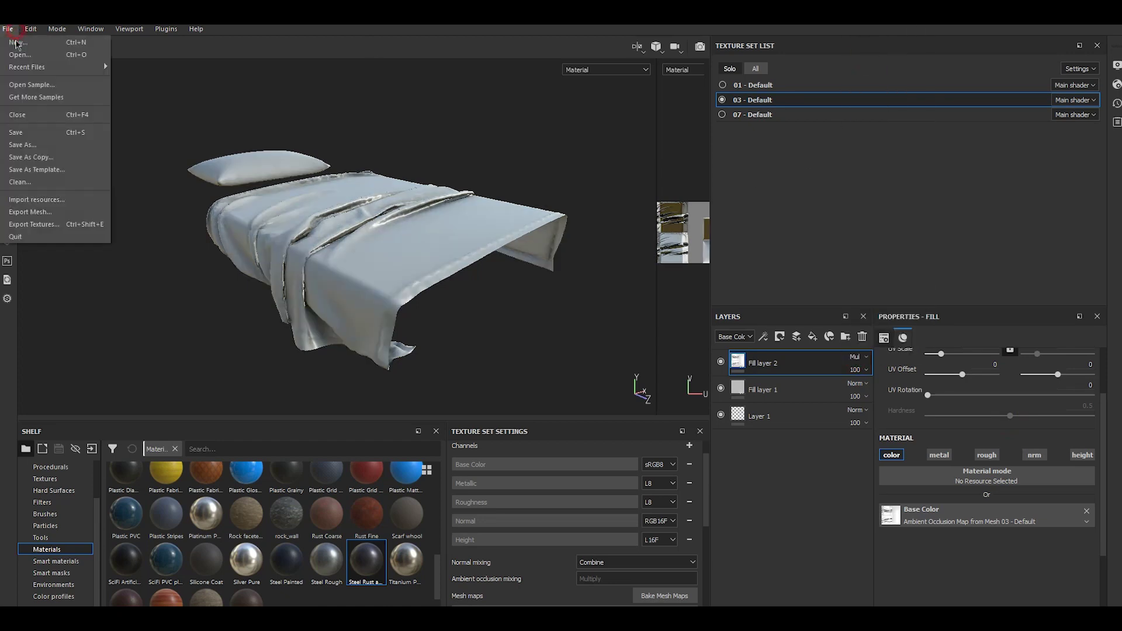
left_click(32, 132)
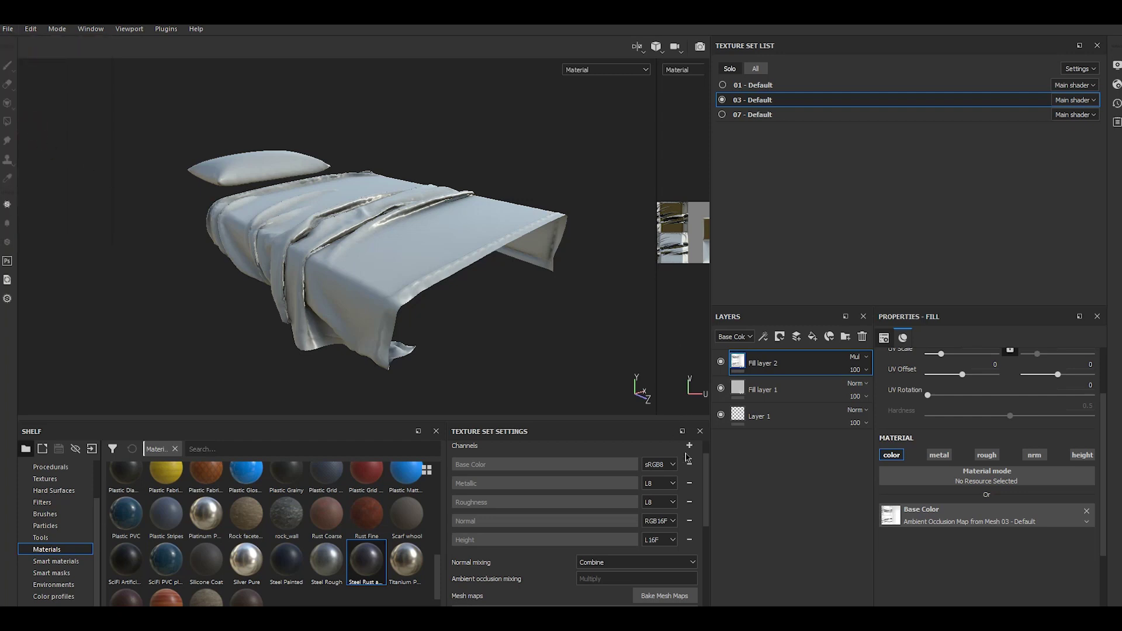
Step: Apply tri-planar Fabric Rough to Fill layer 1 at UV scale 1.86
left_click(757, 400)
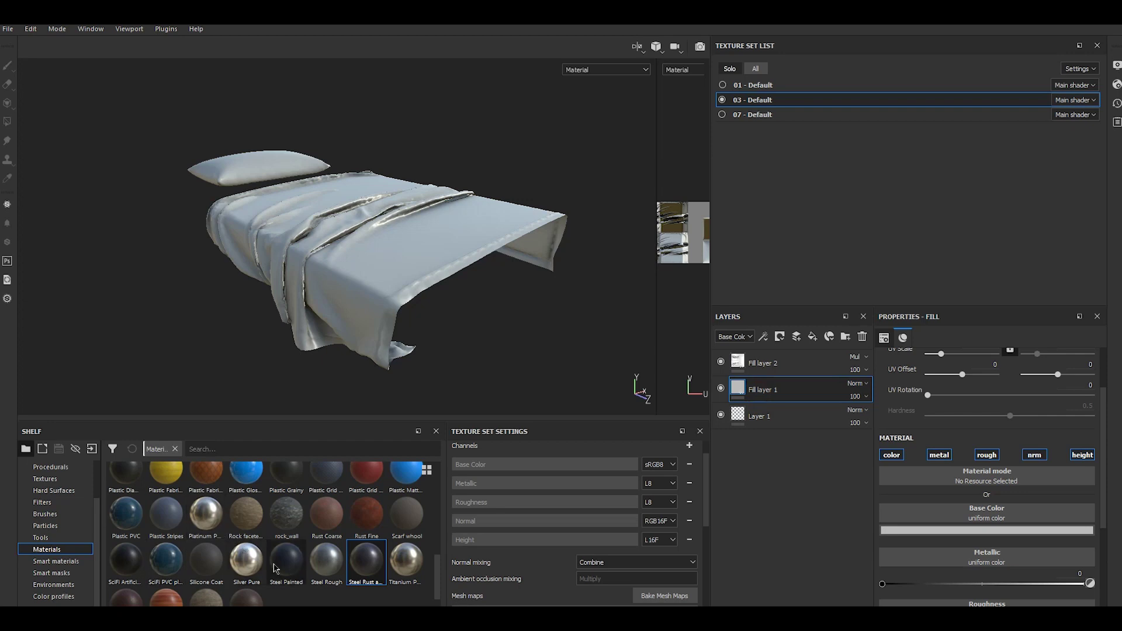
scroll(274, 568, "up", 10)
left_click(209, 571)
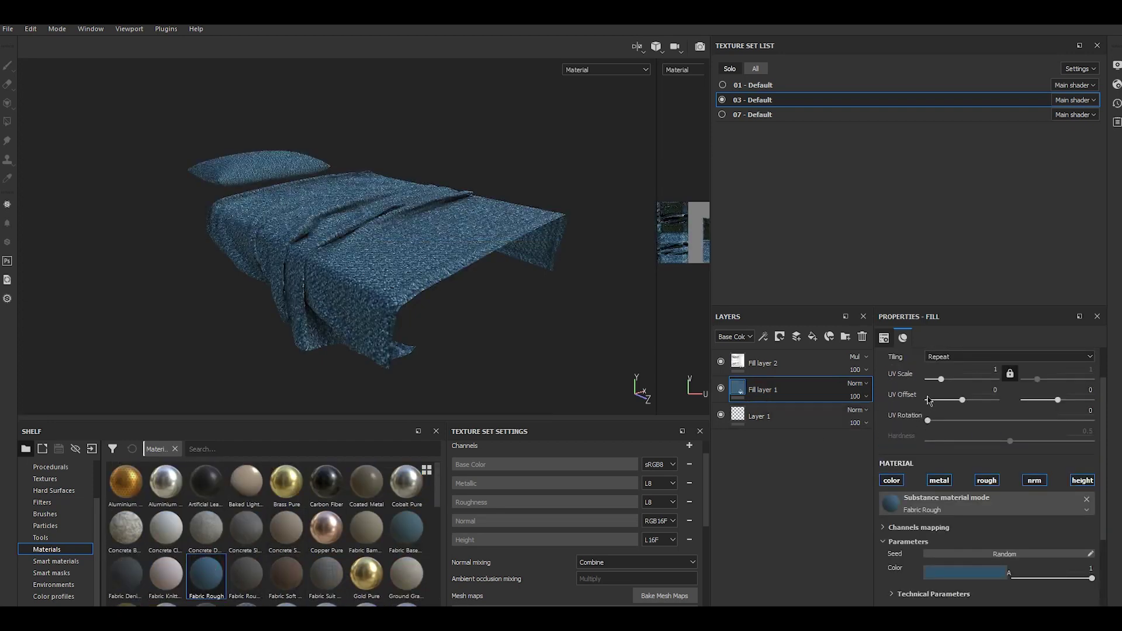
scroll(945, 379, "up", 2)
left_click(944, 377)
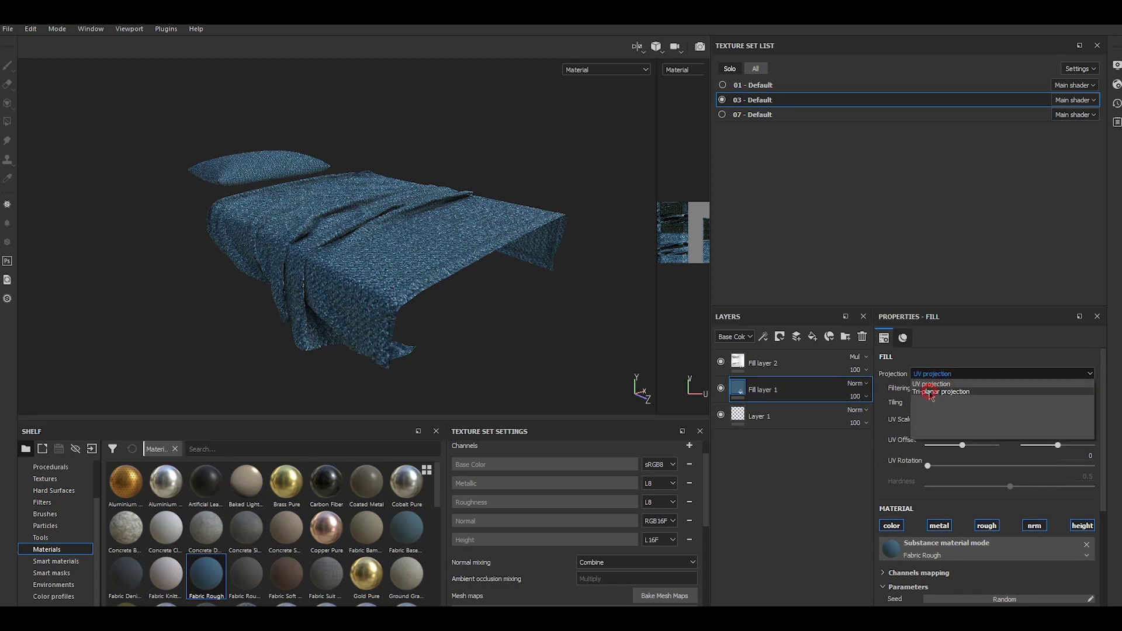
left_click(928, 388)
left_click_drag(941, 428, 945, 427)
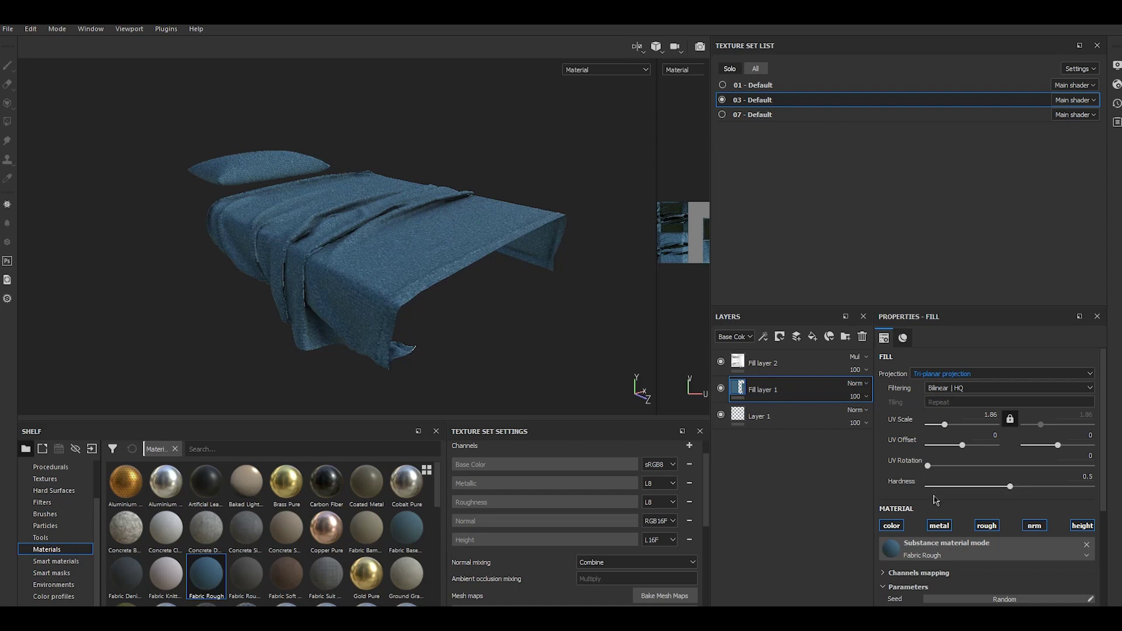
Step: Add Fill layer 3 above the fabric layer
scroll(934, 501, "down", 2)
scroll(935, 501, "up", 2)
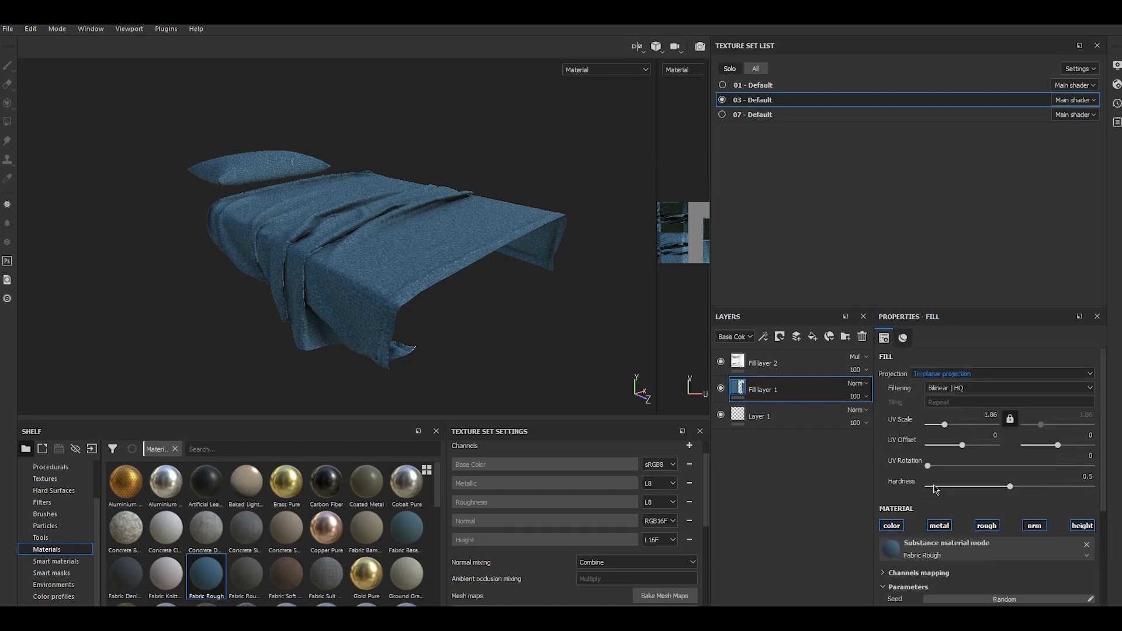
left_click(813, 337)
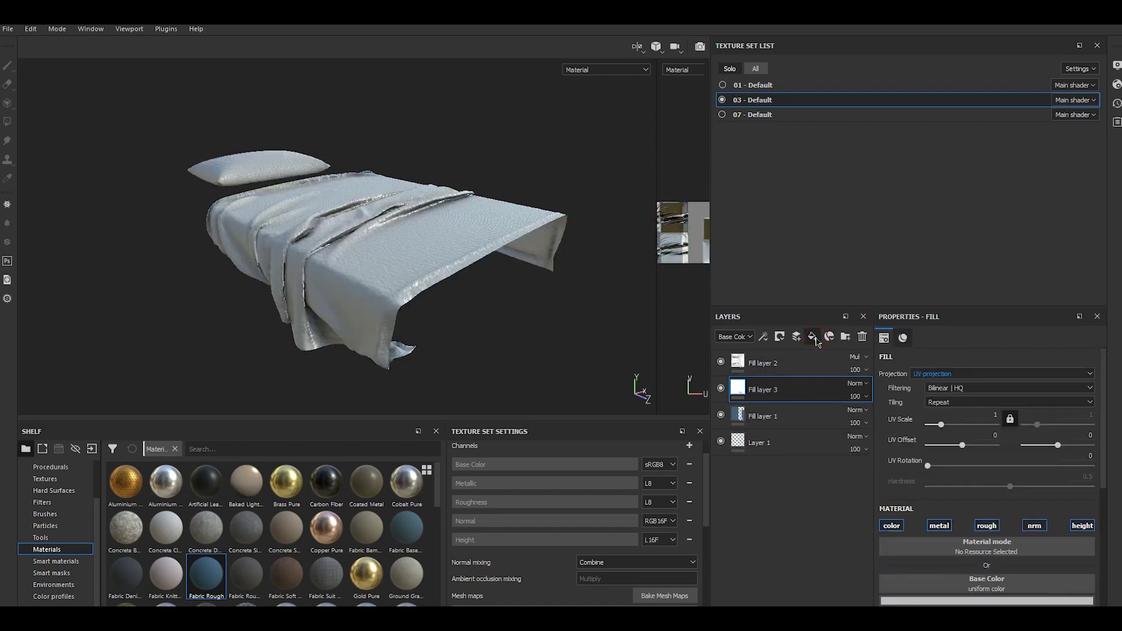
Step: Add a black mask to Fill layer 3
right_click(799, 398)
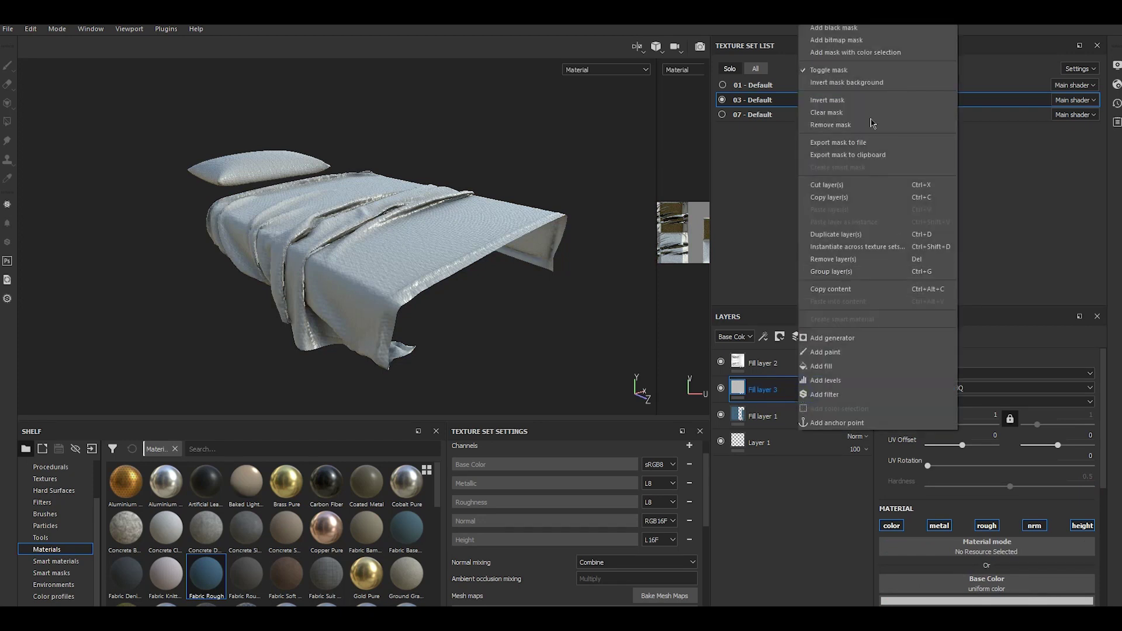
left_click(850, 34)
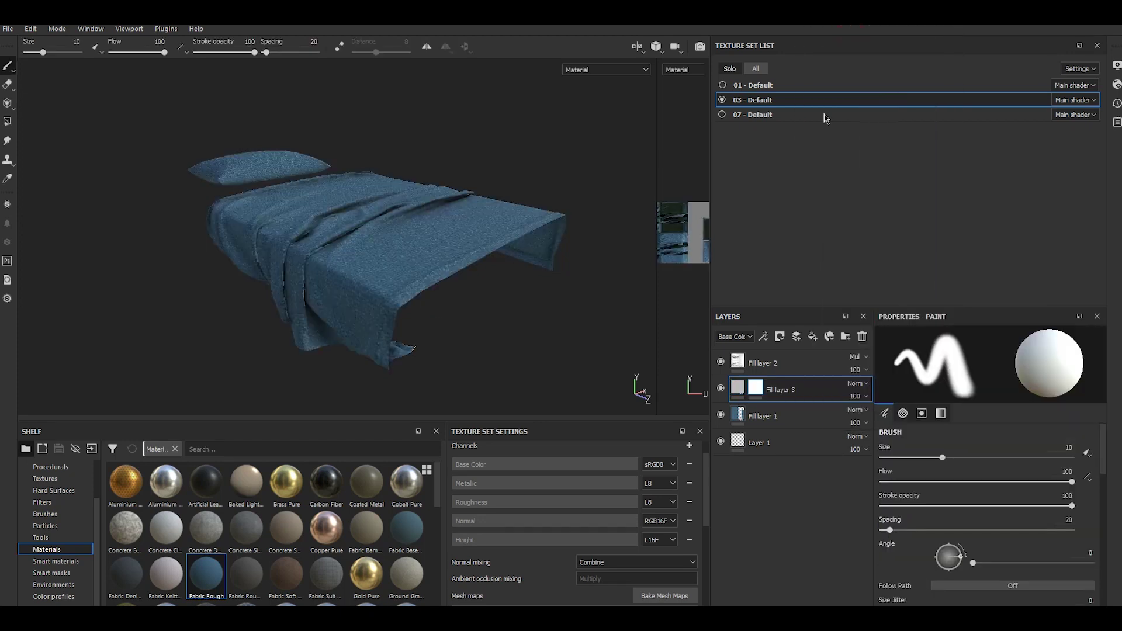
left_click(738, 388)
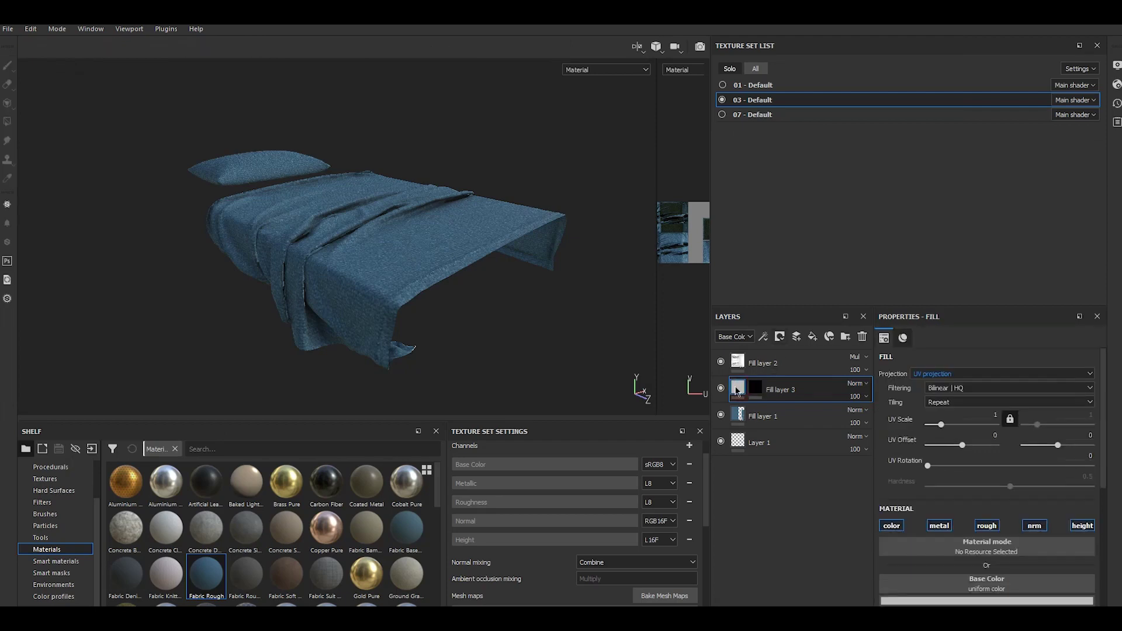
left_click(756, 387)
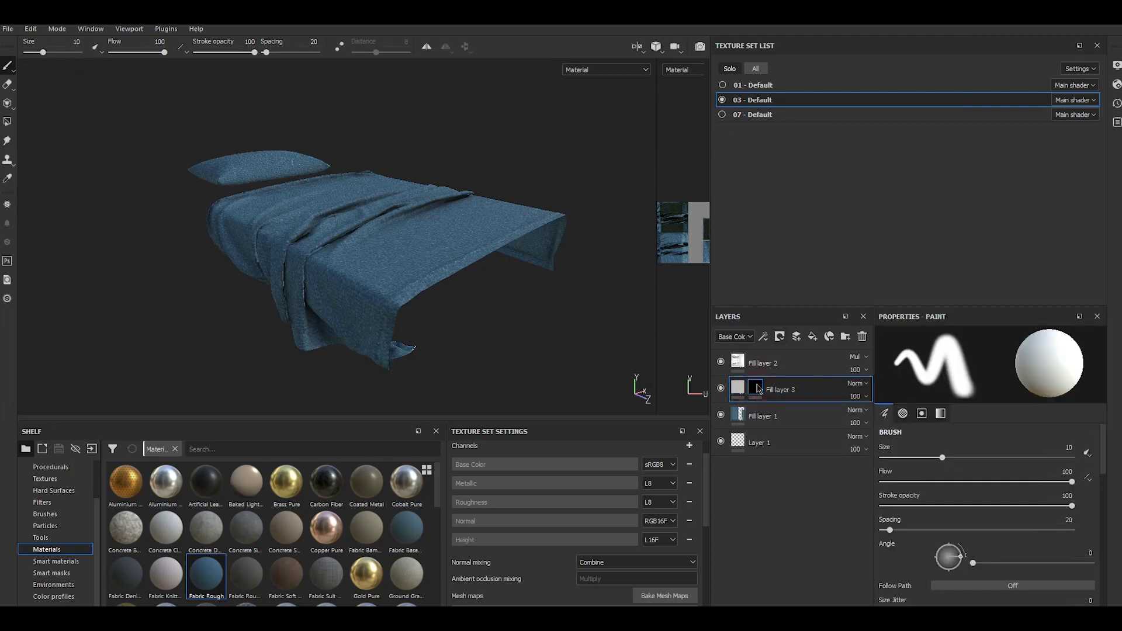
Step: Fill Fill layer 3 with the Fabric Denim Base material
double_click(776, 417)
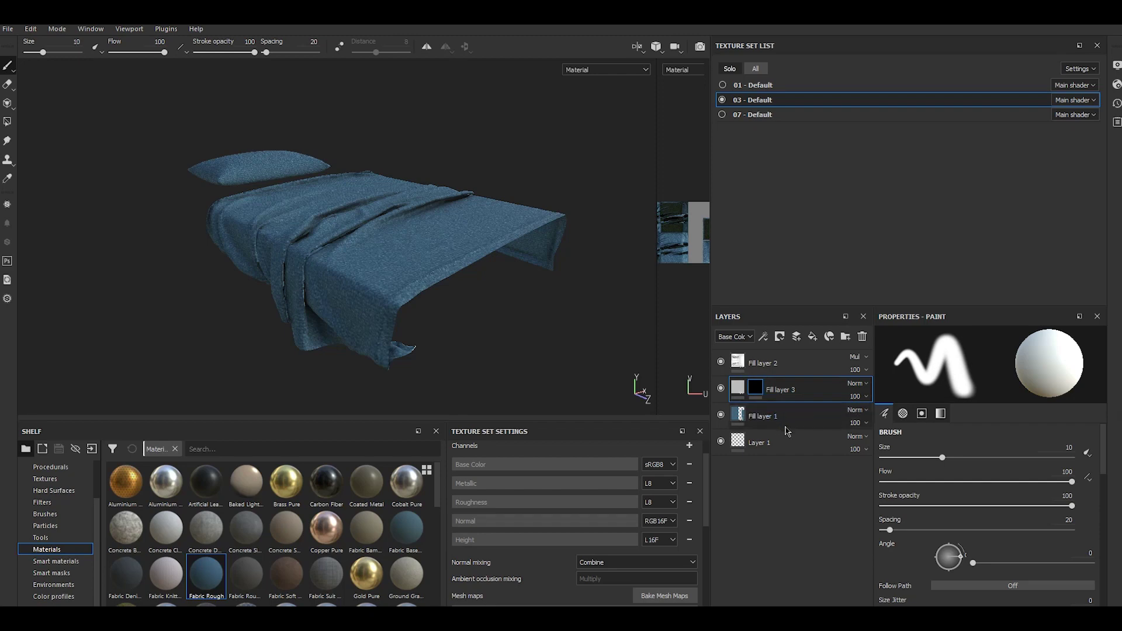
double_click(786, 423)
left_click(737, 388)
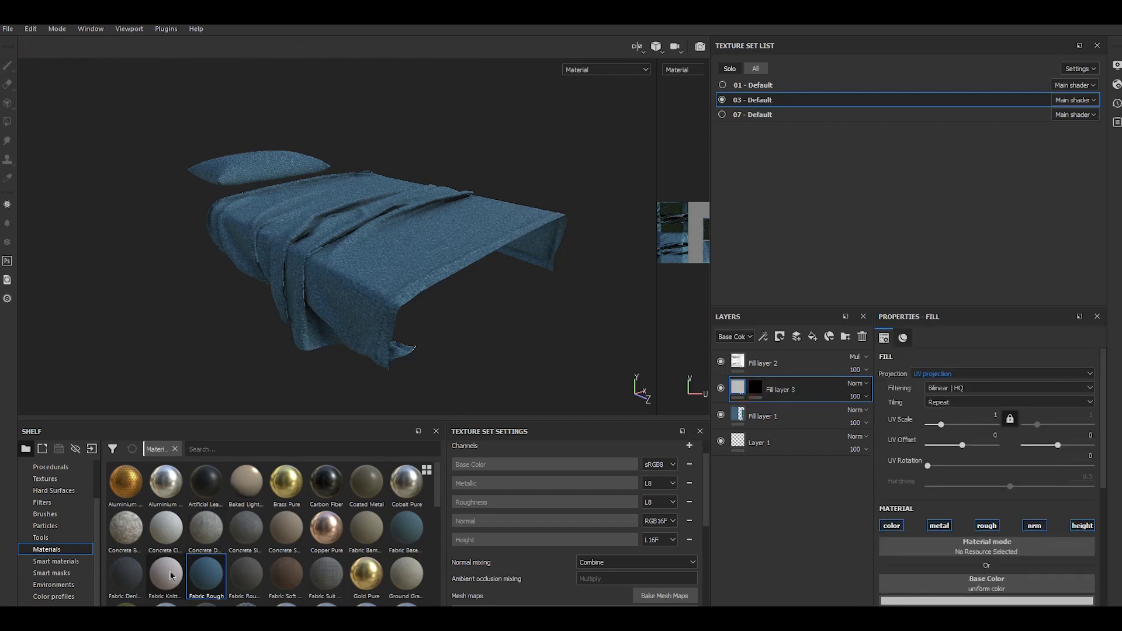
mouse_move(166, 574)
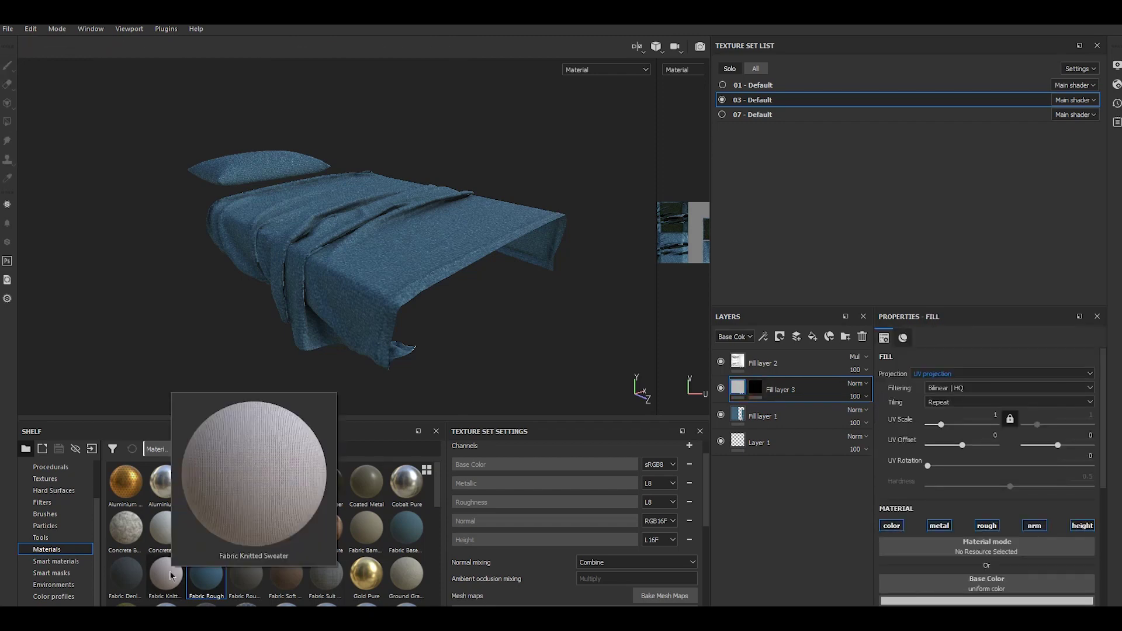
left_click(134, 578)
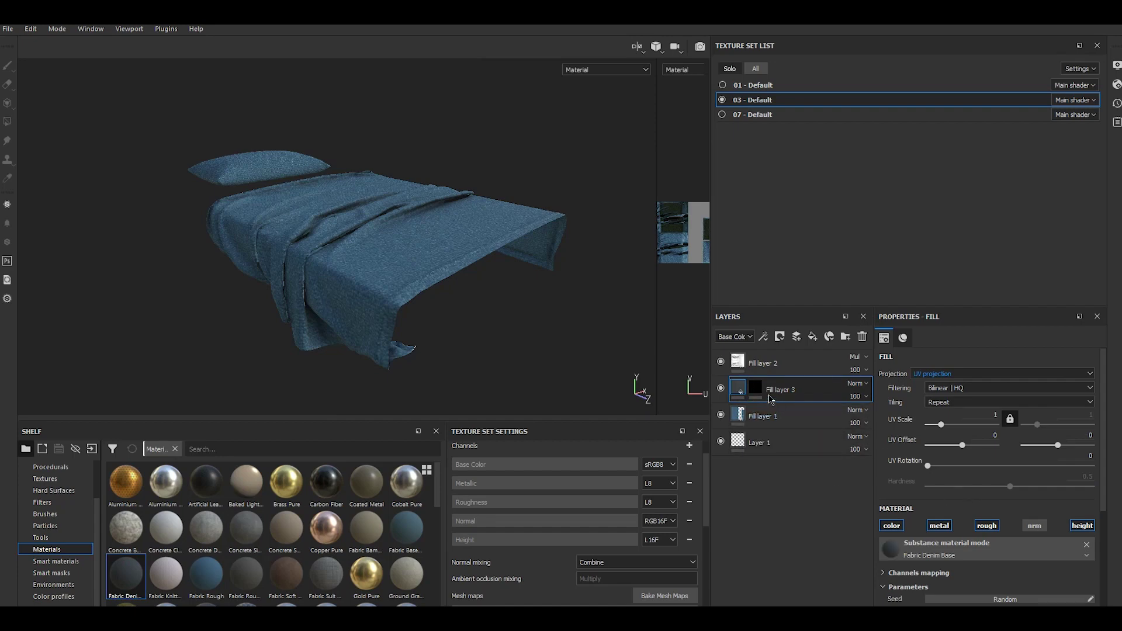
Step: Select Fill layer 3's mask and switch to the paint brush with key 1
scroll(975, 525, "down", 3)
scroll(976, 525, "down", 1)
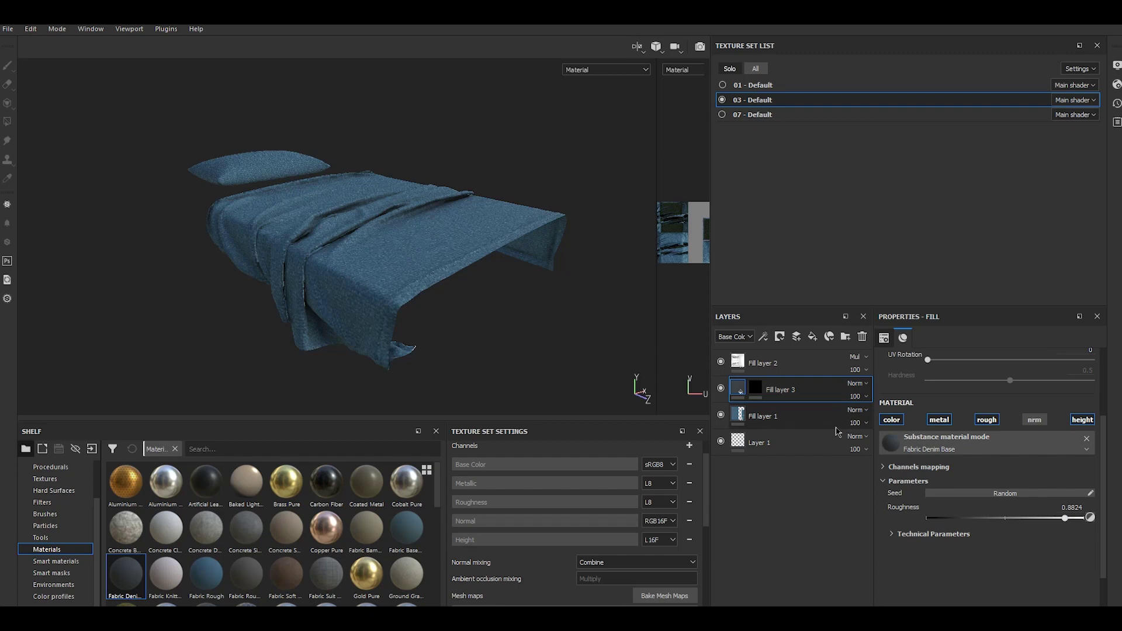
left_click(754, 390)
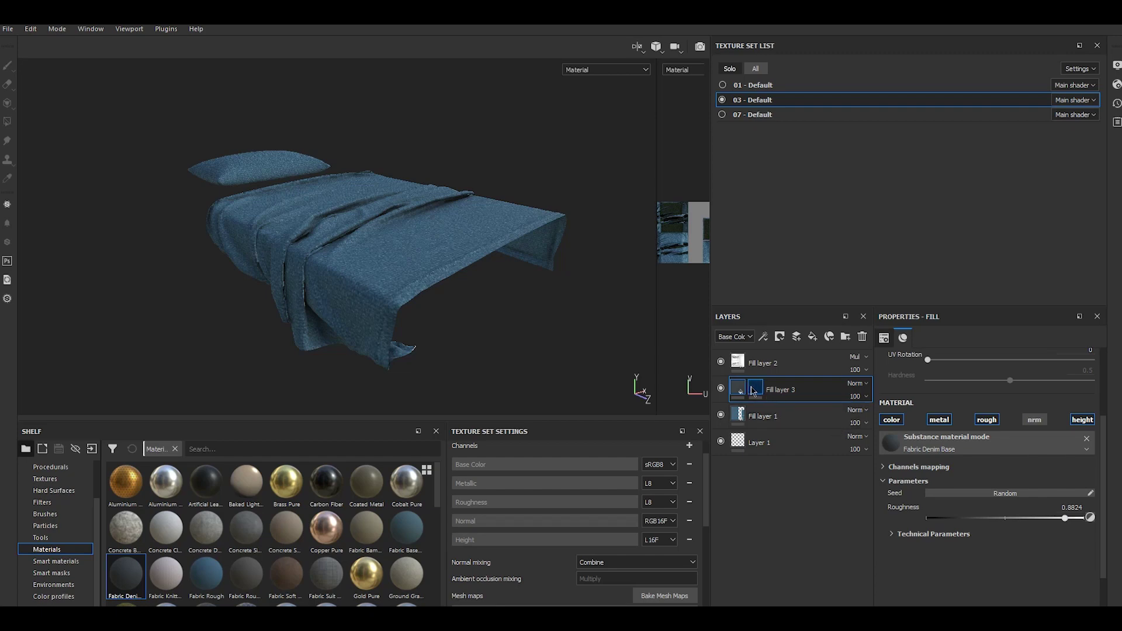
key("1")
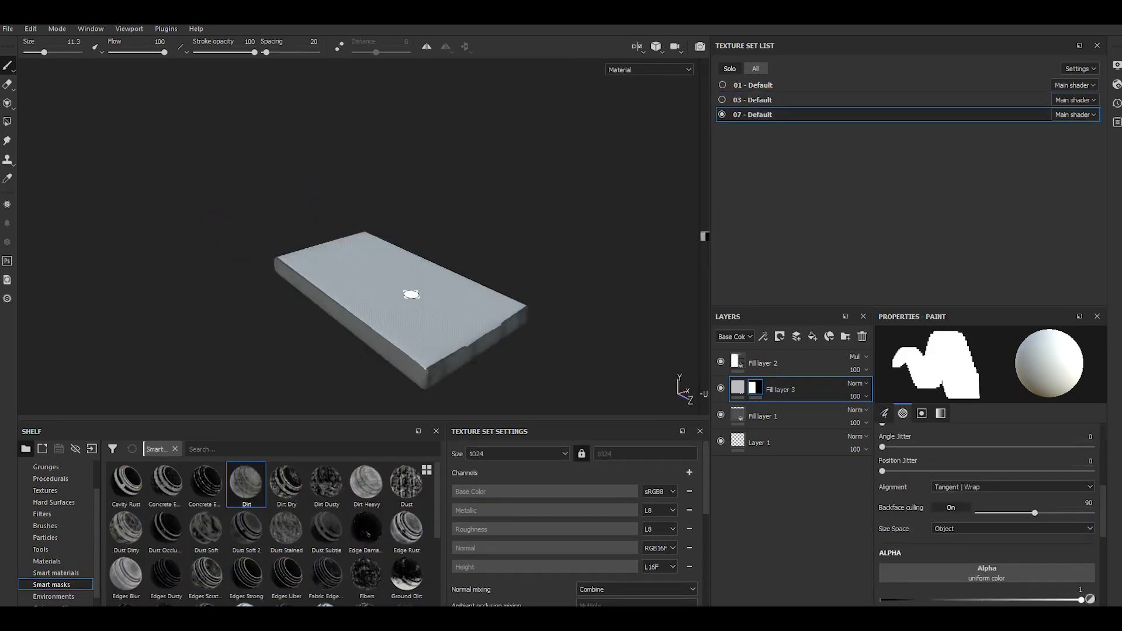
Step: Orbit around the mattress and add an empty filter effect to Fill layer 3
mouse_move(411, 294)
left_mouse_down("alt")
mouse_move(370, 341)
mouse_move(431, 366)
left_mouse_up("alt")
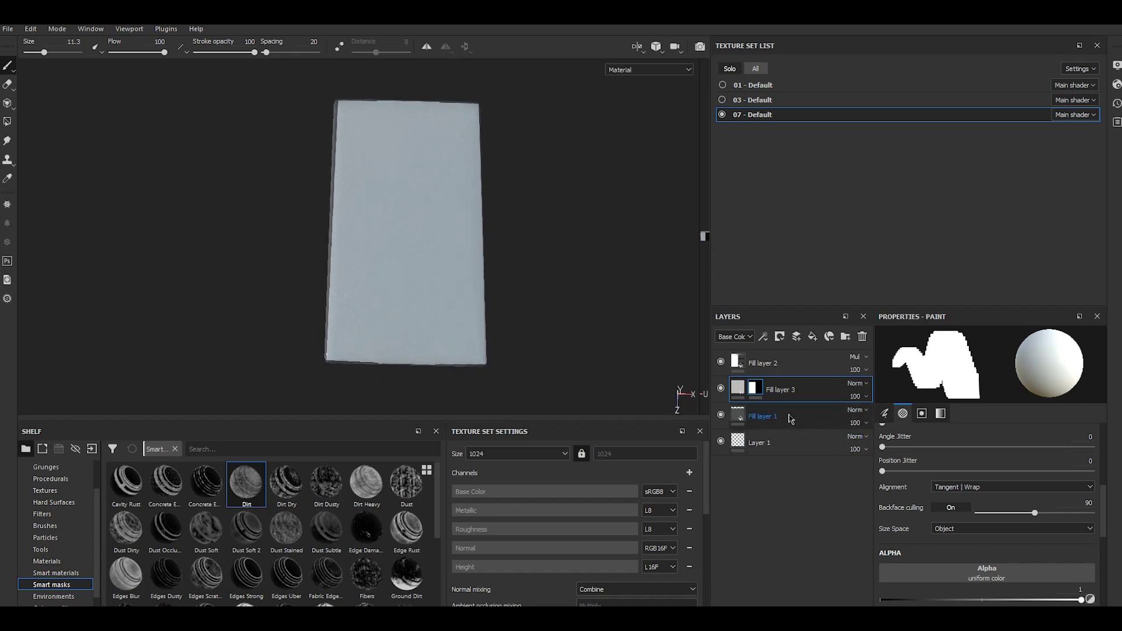
left_click_drag(351, 283, 459, 193, "alt")
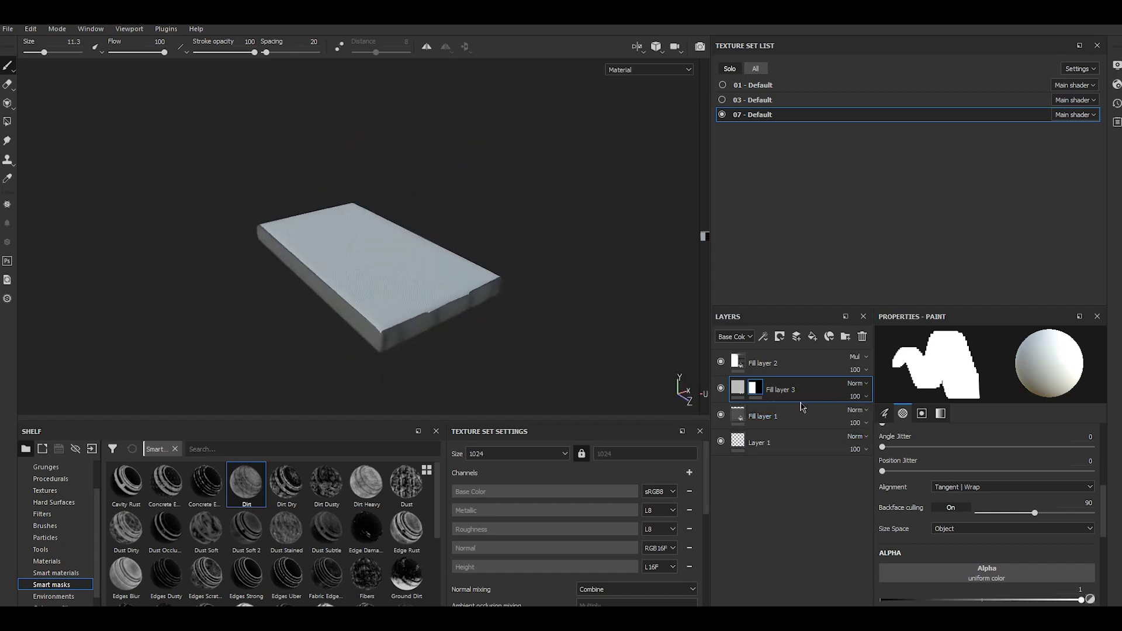
left_click(720, 389)
mouse_move(465, 296)
left_mouse_down("alt")
mouse_move(395, 394)
mouse_move(426, 244)
mouse_move(426, 351)
mouse_move(456, 313)
mouse_move(453, 322)
left_mouse_up("alt")
middle_click_drag(453, 322, 464, 299, "alt")
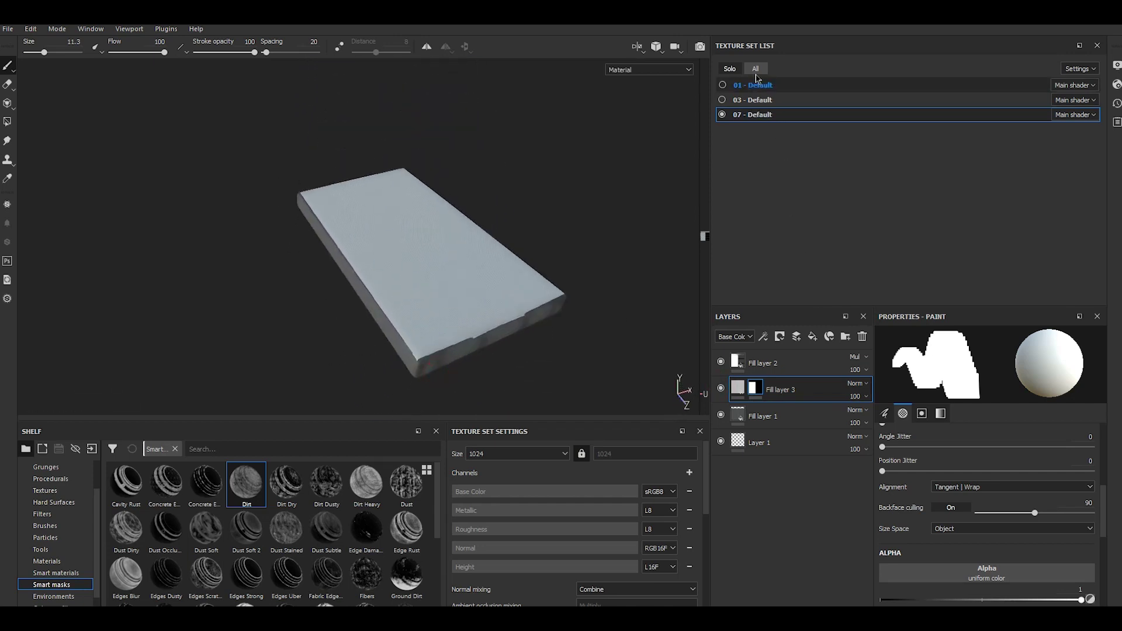
left_click(763, 337)
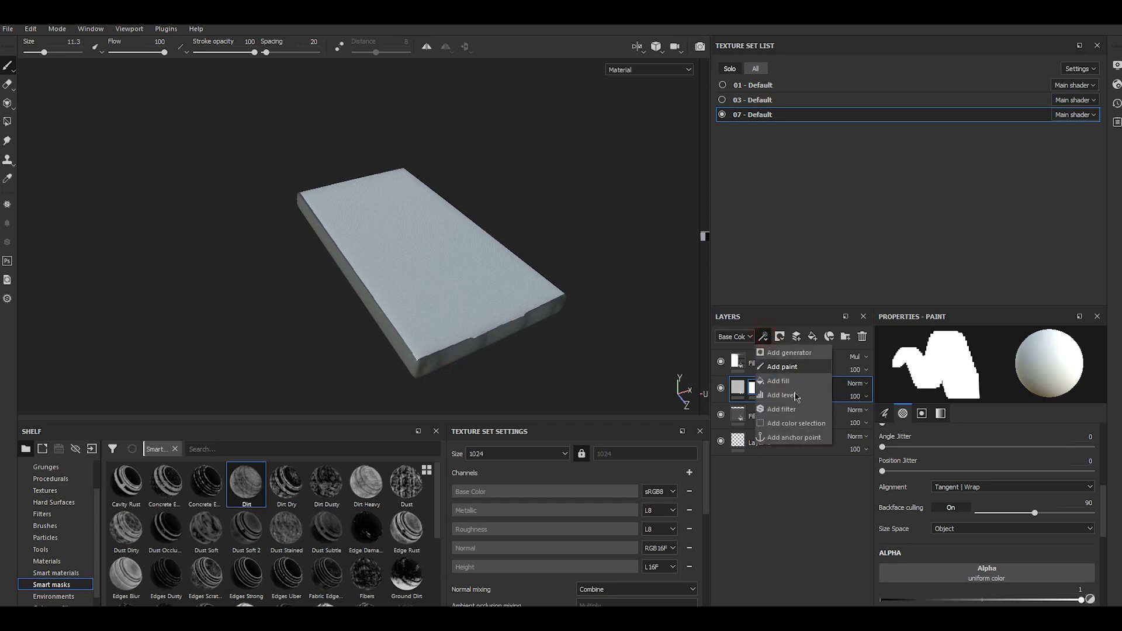
left_click(784, 410)
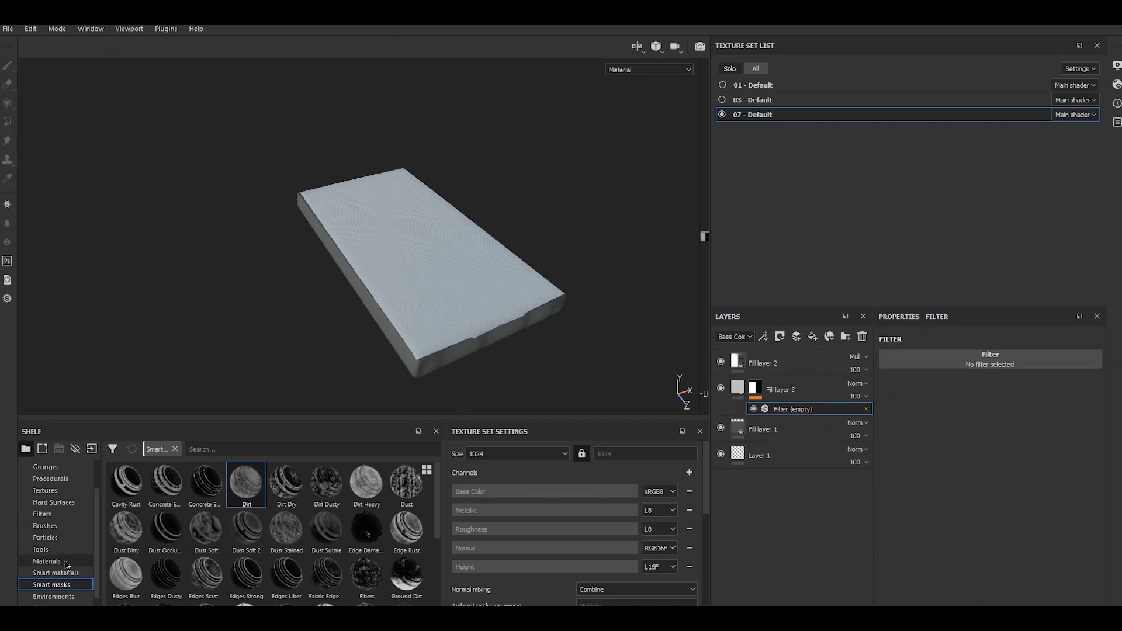
Step: Assign the Blur filter to the effect with intensity 2.32
left_click(59, 517)
left_click_drag(206, 482, 954, 356)
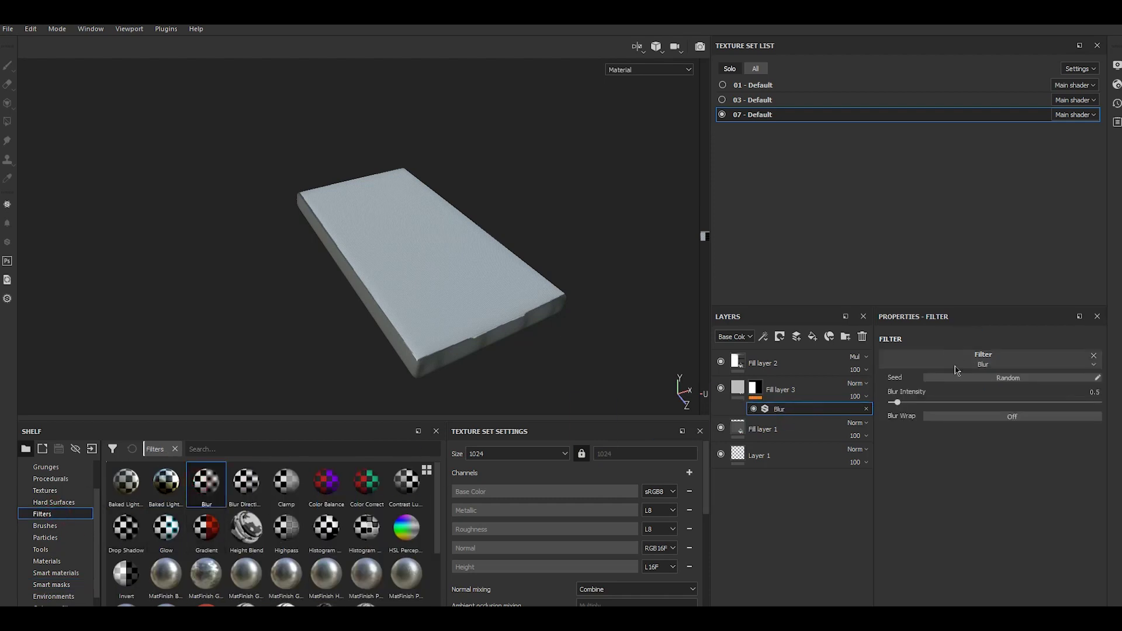
left_click_drag(909, 405, 922, 404)
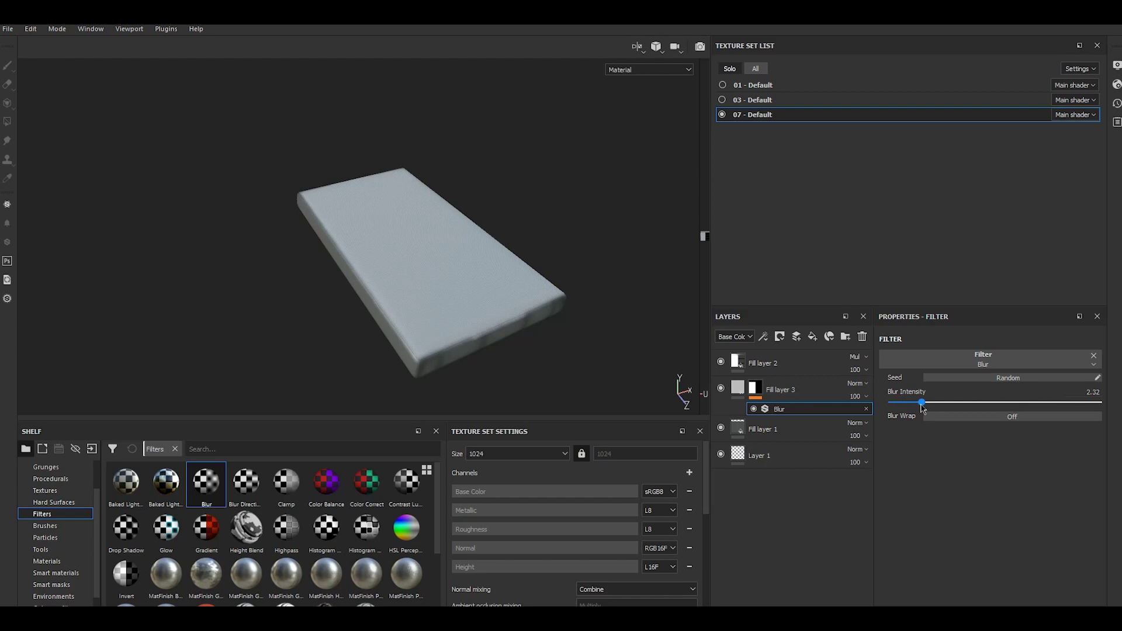
left_click(737, 389)
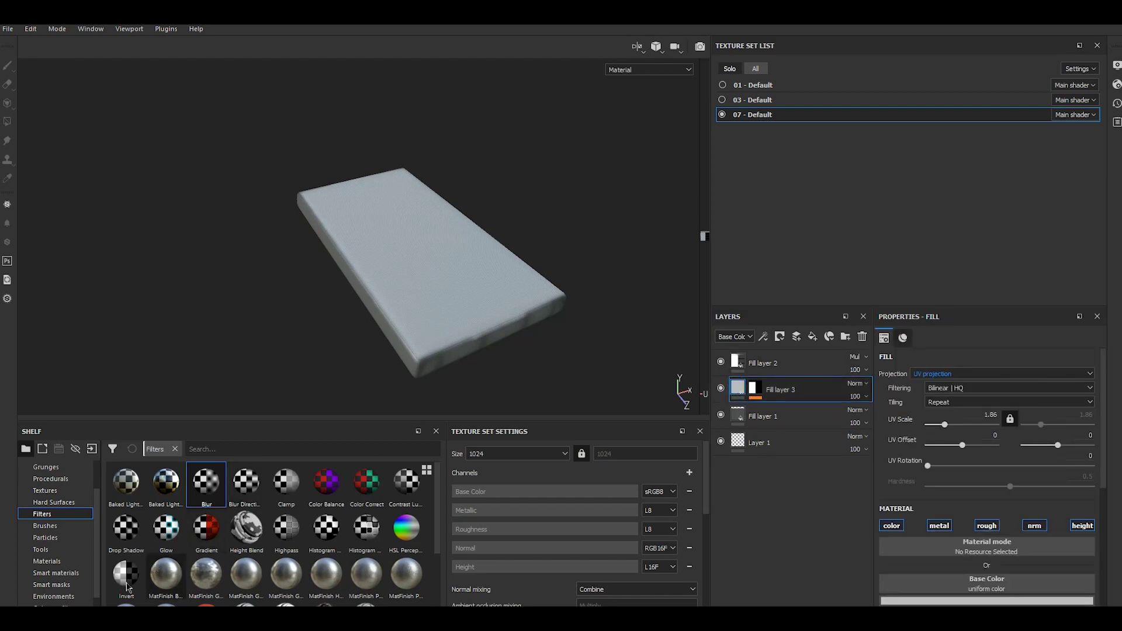
left_click(49, 561)
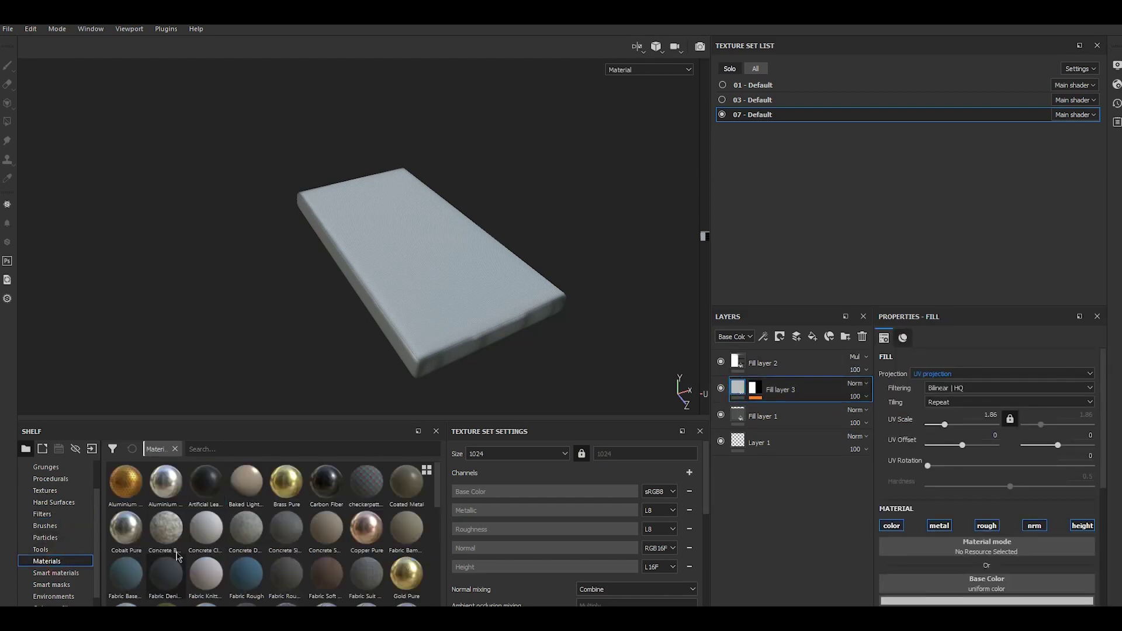
Step: Apply the Padded Wall quilted material to Fill layer 3
scroll(178, 556, "down", 3)
scroll(179, 556, "down", 2)
left_click(134, 487)
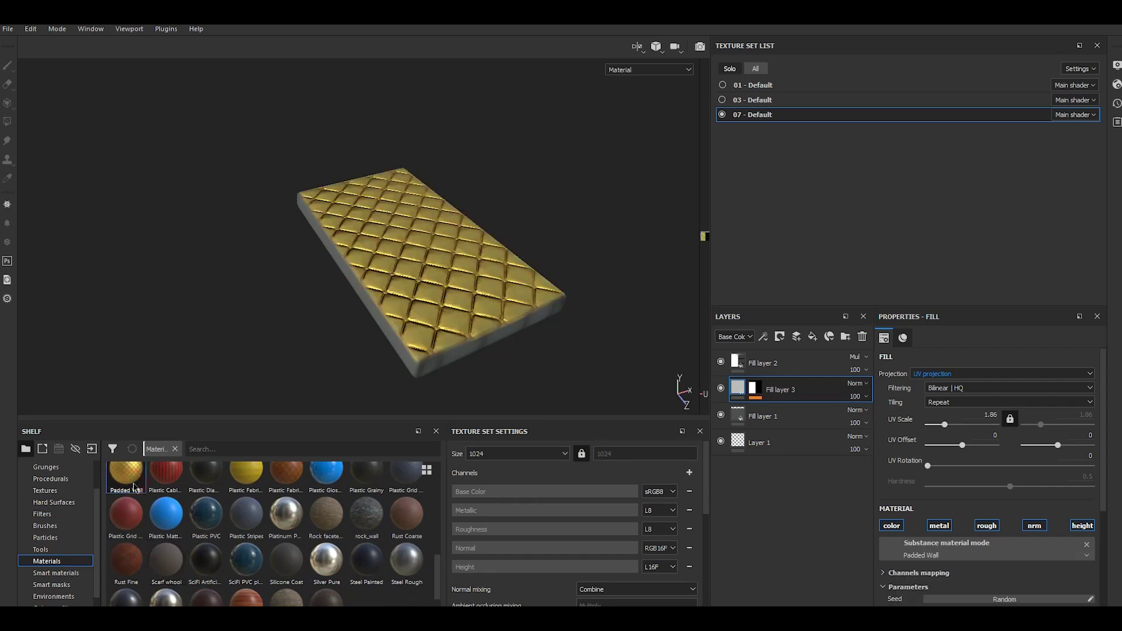
scroll(134, 487, "up", 1)
left_click_drag(455, 322, 478, 350, "alt")
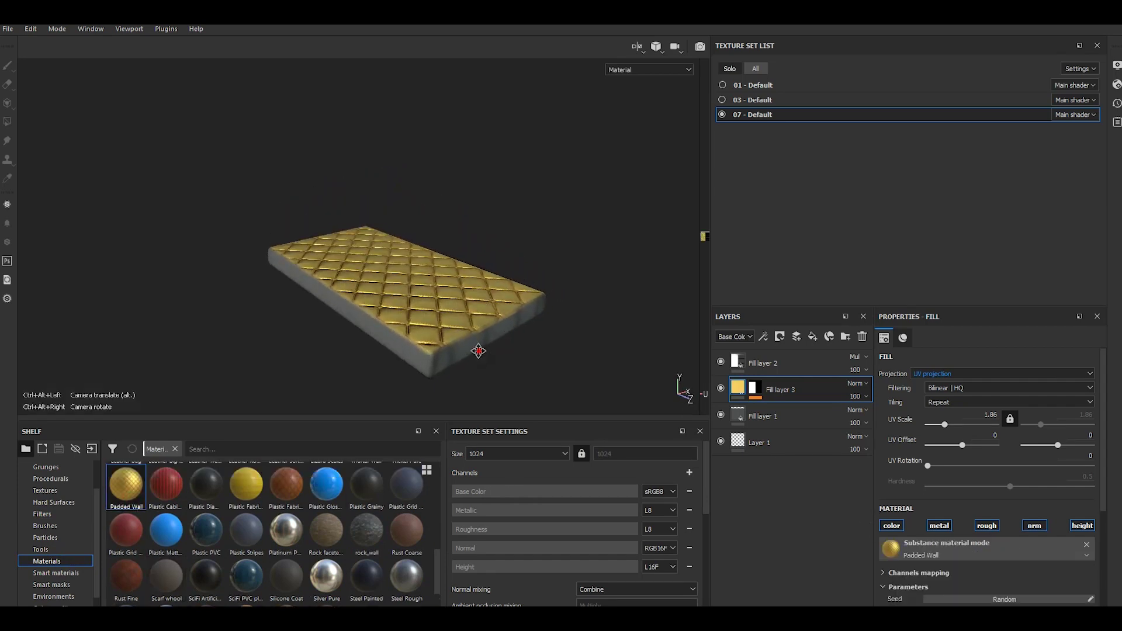
scroll(473, 342, "up", 2)
scroll(445, 339, "up", 2)
scroll(467, 336, "up", 3)
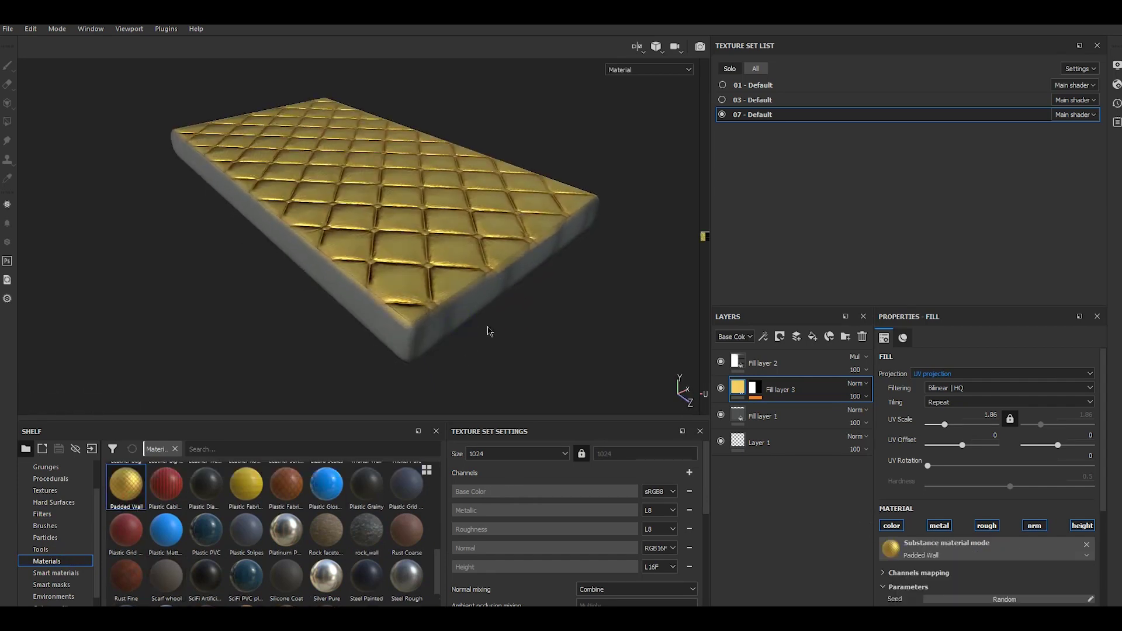
left_click_drag(490, 331, 483, 333, "alt")
scroll(955, 501, "down", 2)
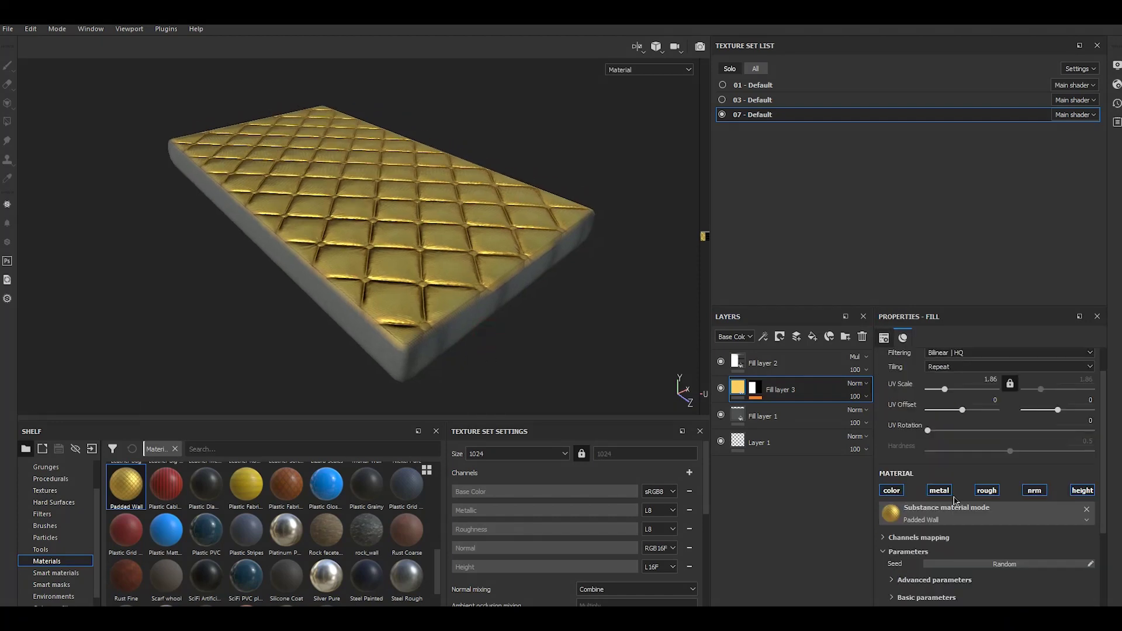
Step: Disable the metal channel and set the Advanced Fabric Color to grey
left_click(940, 491)
scroll(950, 508, "down", 2)
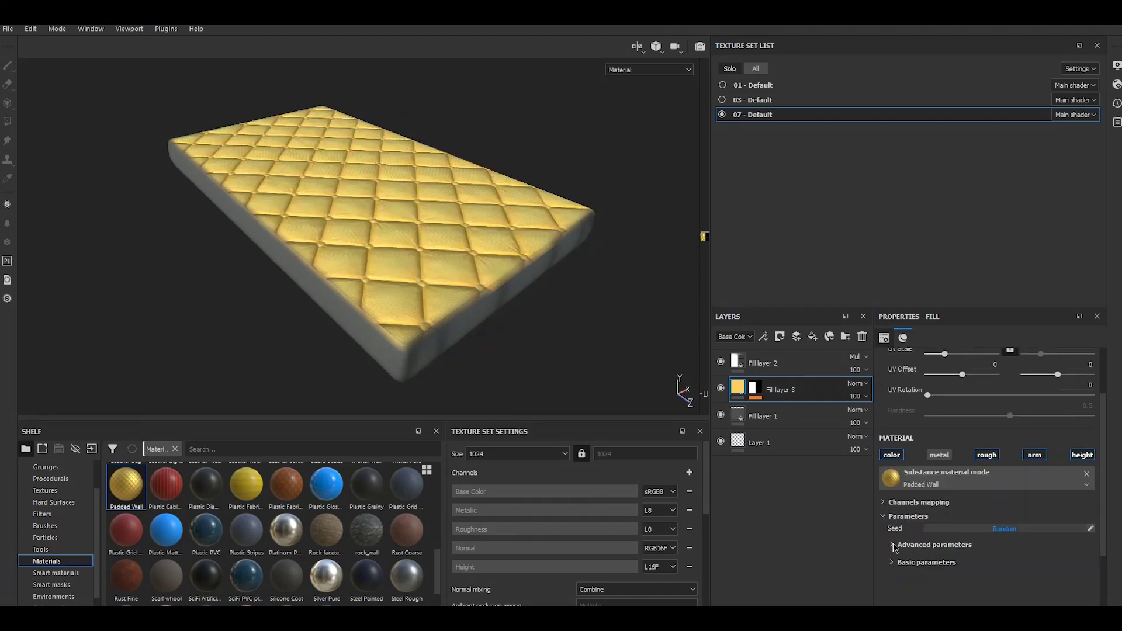
left_click(893, 545)
left_click(974, 561)
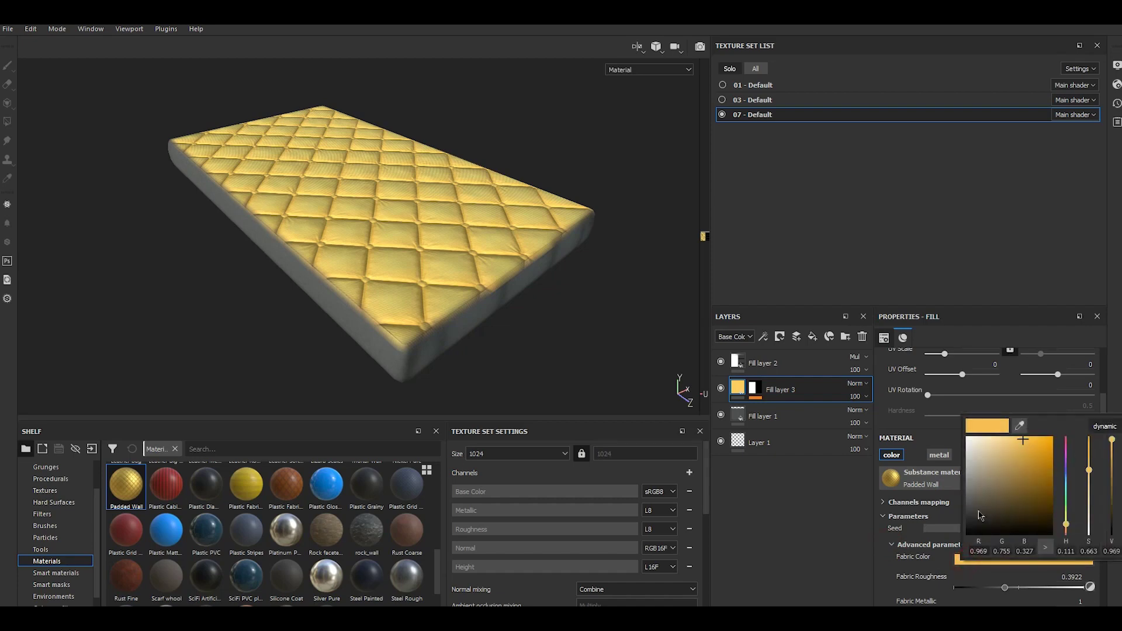
left_click(970, 497)
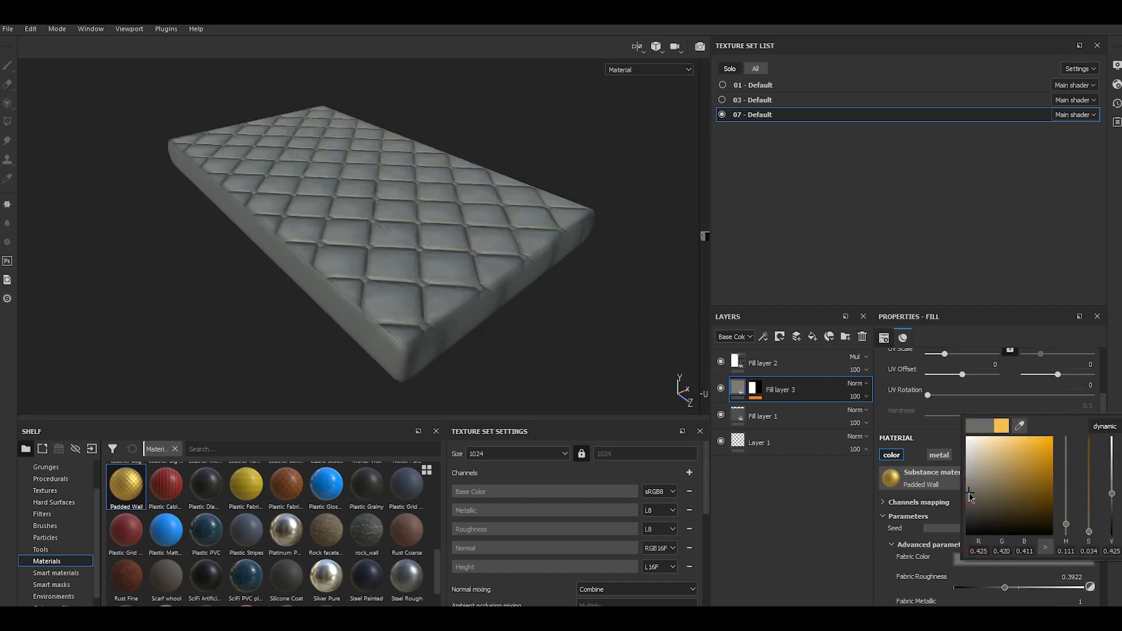
left_click_drag(969, 496, 970, 501)
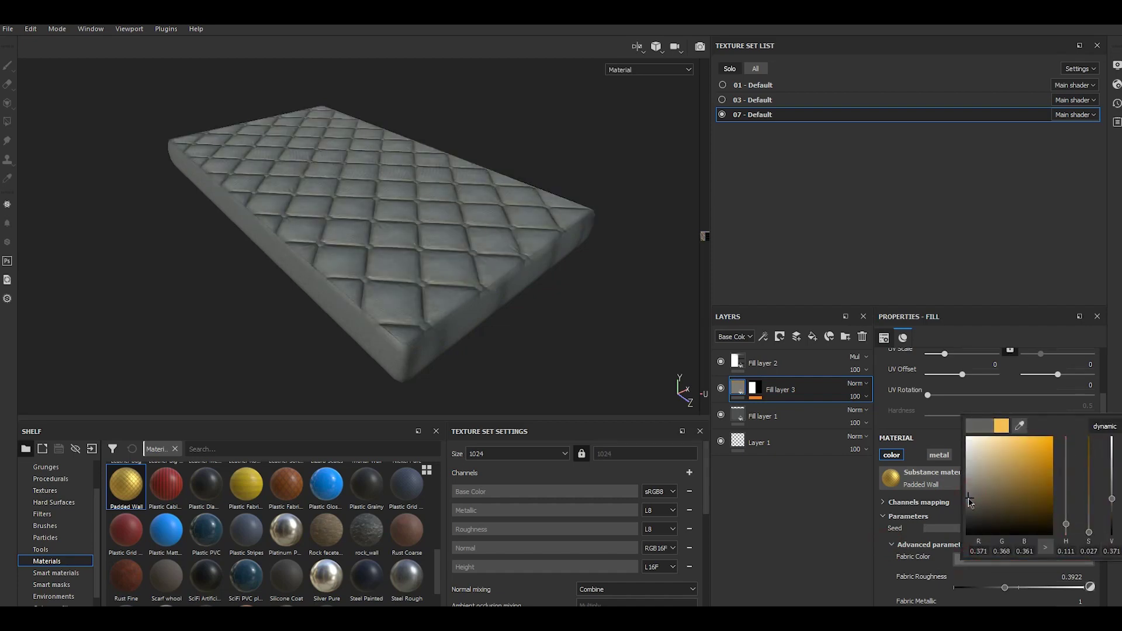
left_click(579, 338)
Step: Add Fill layer 4 above the quilted mattress layer
scroll(576, 334, "down", 2)
scroll(570, 331, "down", 2)
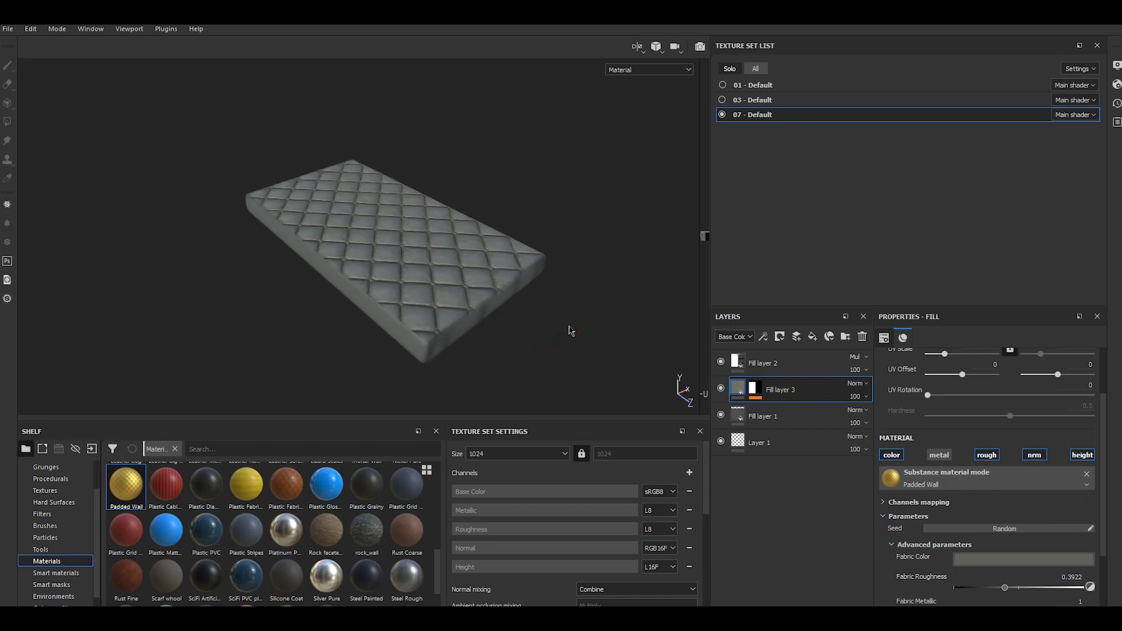
left_click(812, 337)
Step: Mask Fill layer 4 with the Dirt smart mask and disable its metal and normal channels
left_click(51, 584)
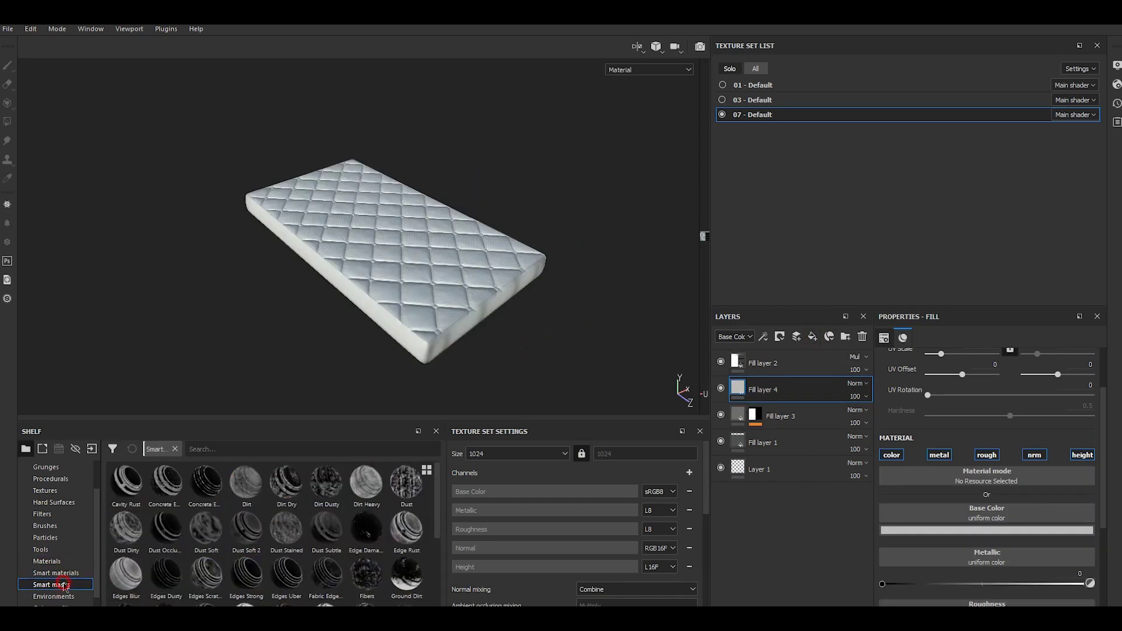
left_click_drag(246, 483, 796, 379)
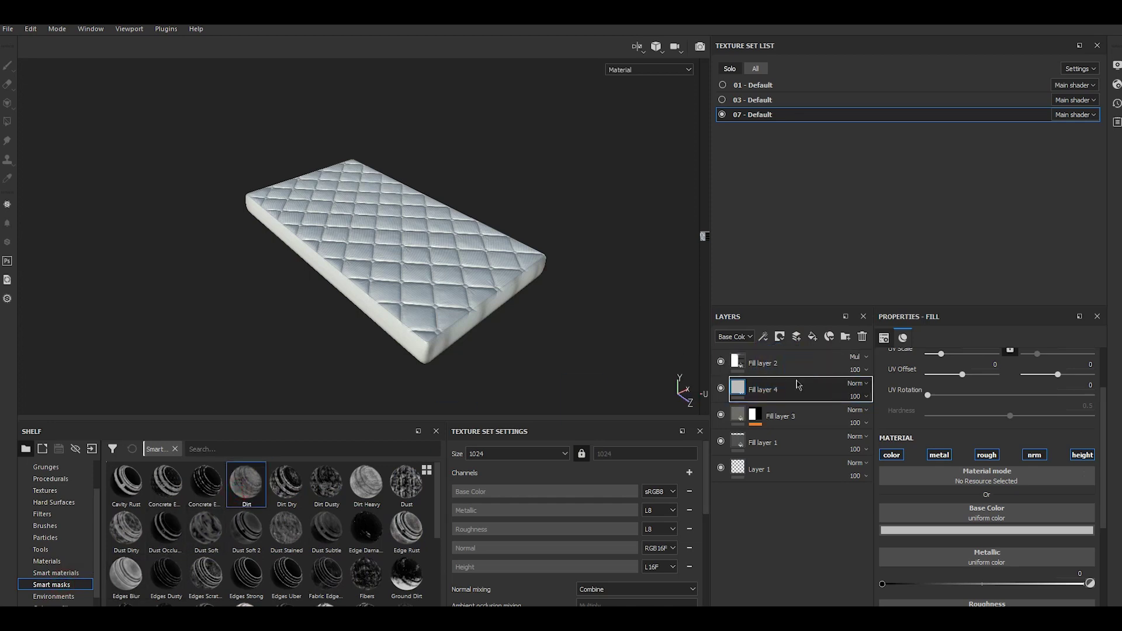
left_click(738, 388)
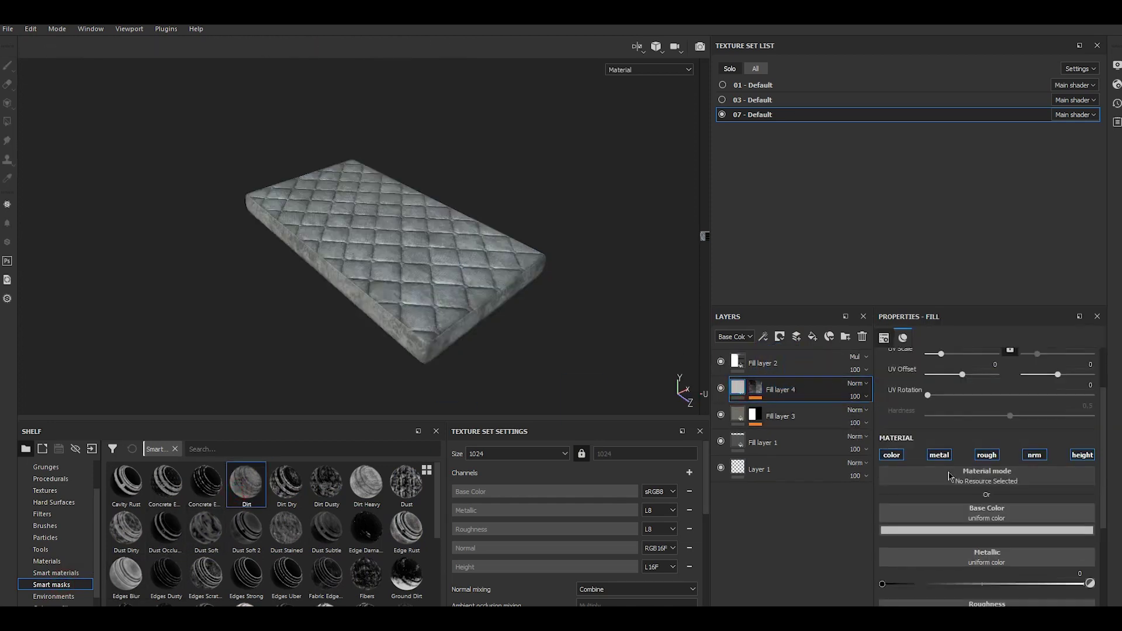
left_click(951, 459)
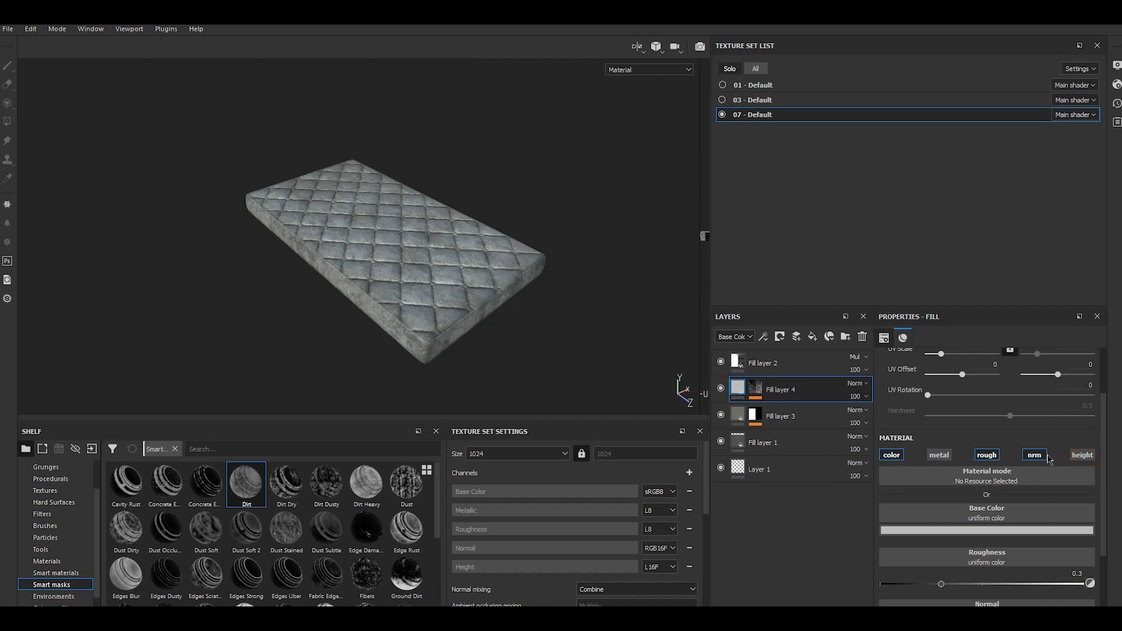
left_click(1046, 457)
Step: Set Fill layer 4's roughness to 0.9855 and base colour to near-black 0.034
left_click(1079, 586)
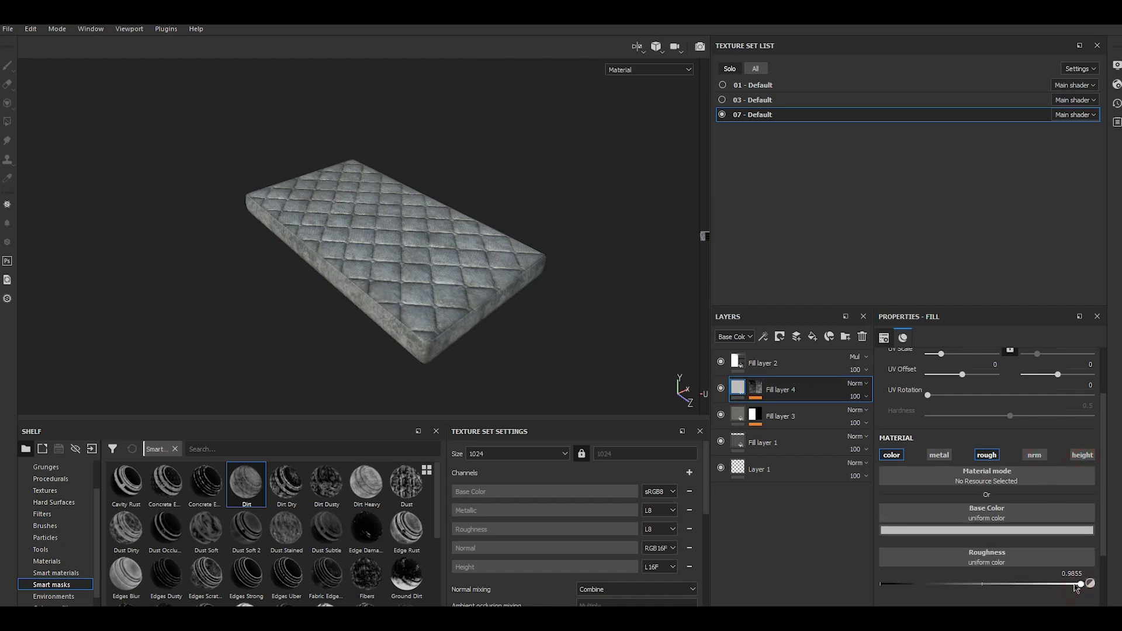
left_click(971, 532)
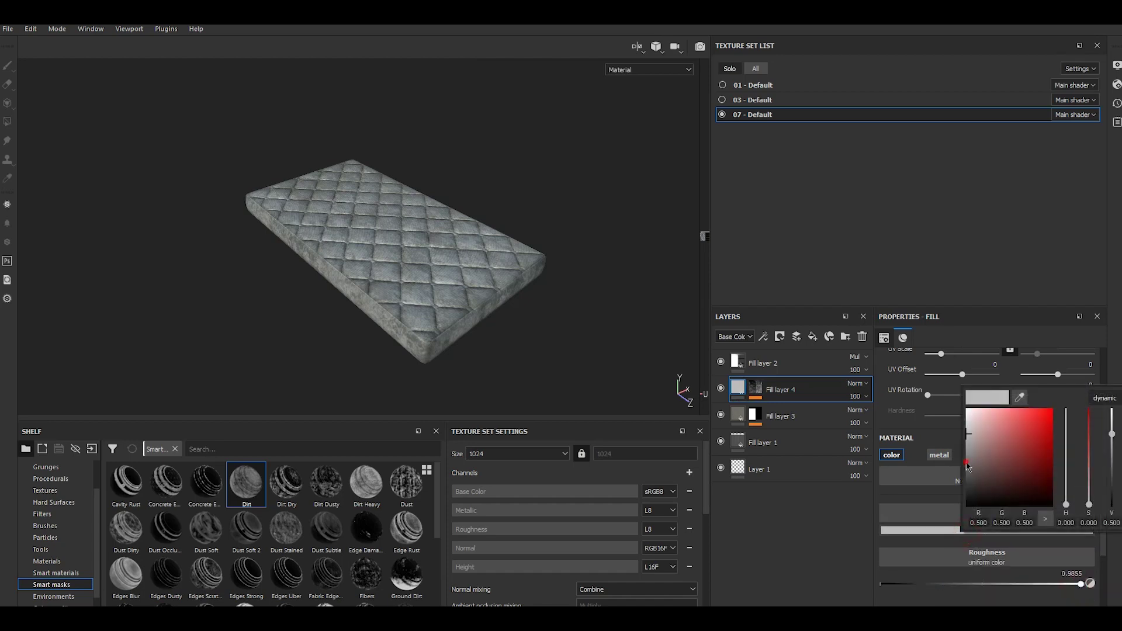
left_click_drag(968, 466, 969, 491)
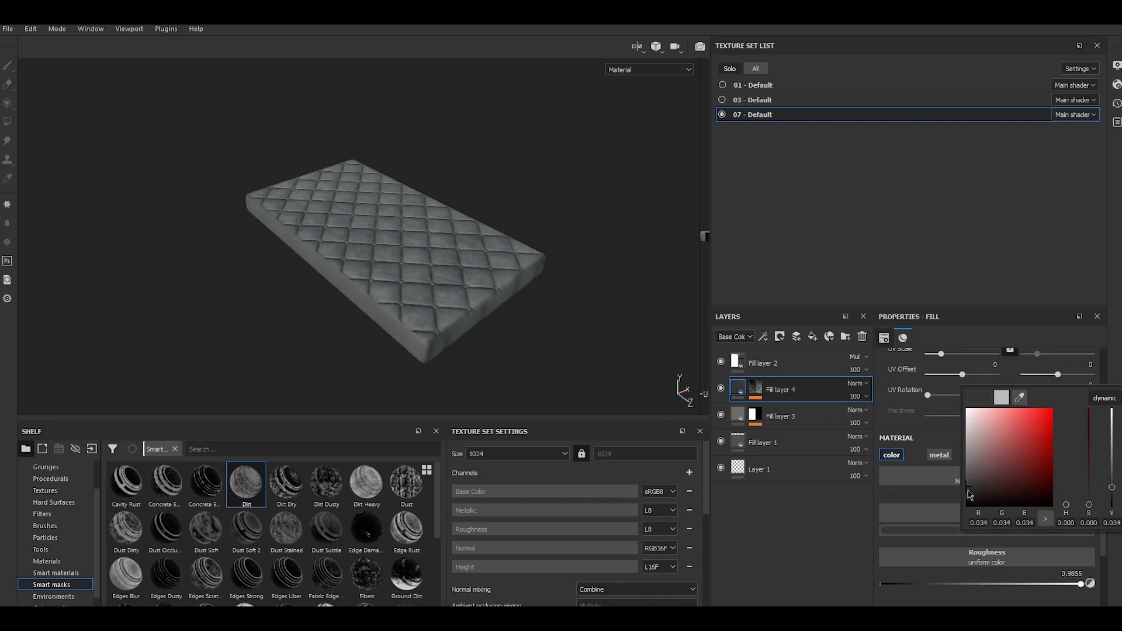
left_click(969, 494)
left_click(614, 319)
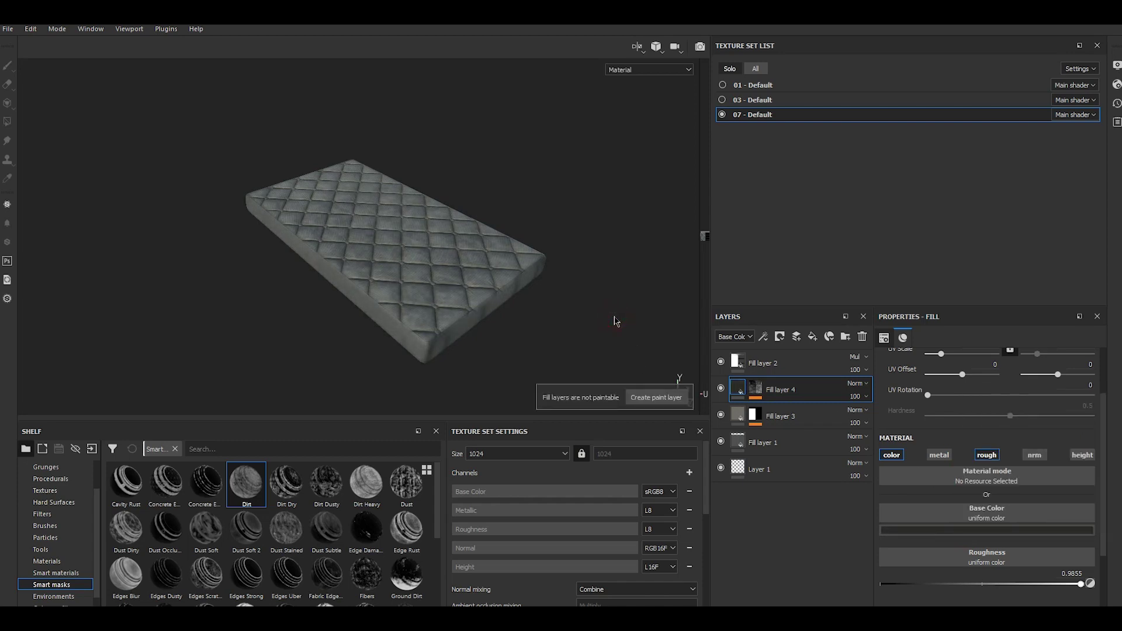
Step: Add a checker pattern fill layer to the 03 - Default sheet with UV scale 1.86
left_click(782, 101)
left_click(785, 403)
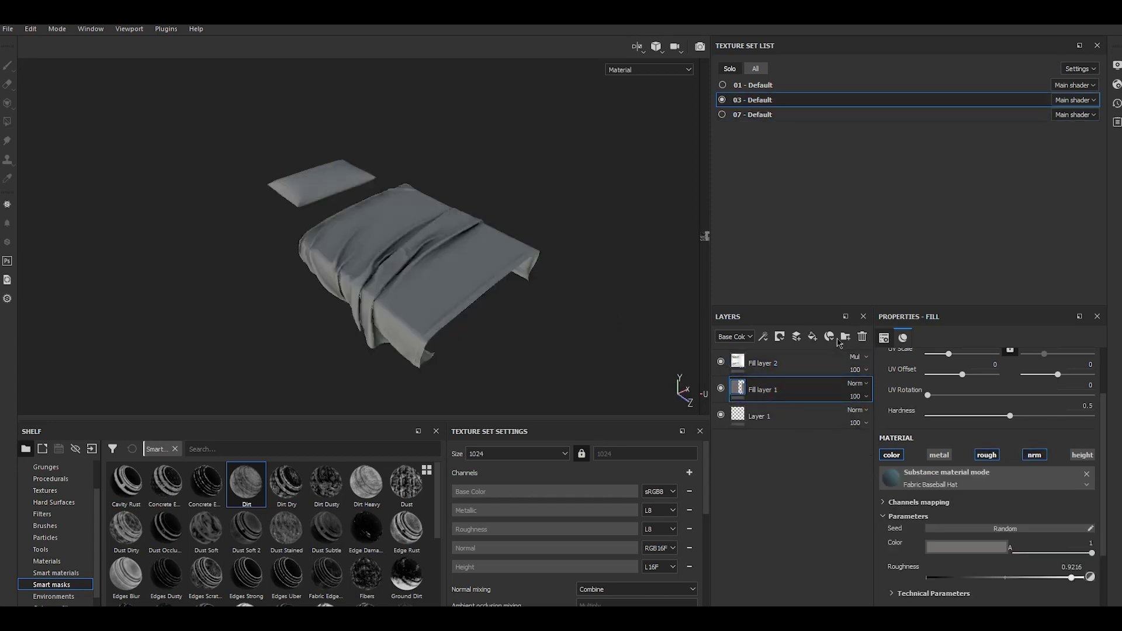
left_click(813, 337)
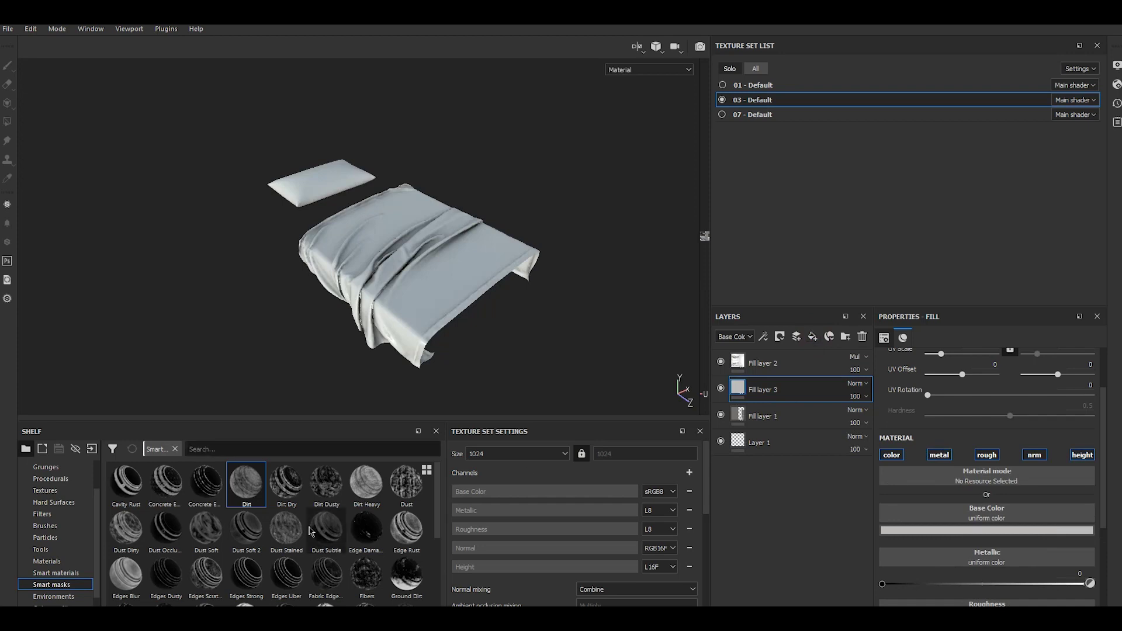
left_click(47, 561)
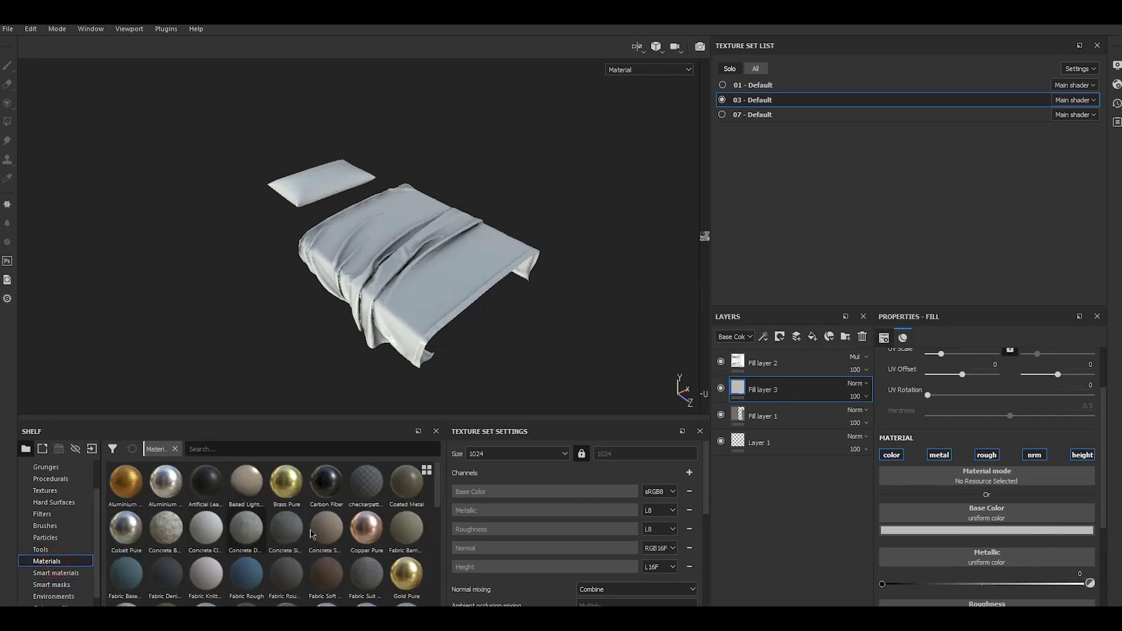
left_click(367, 482)
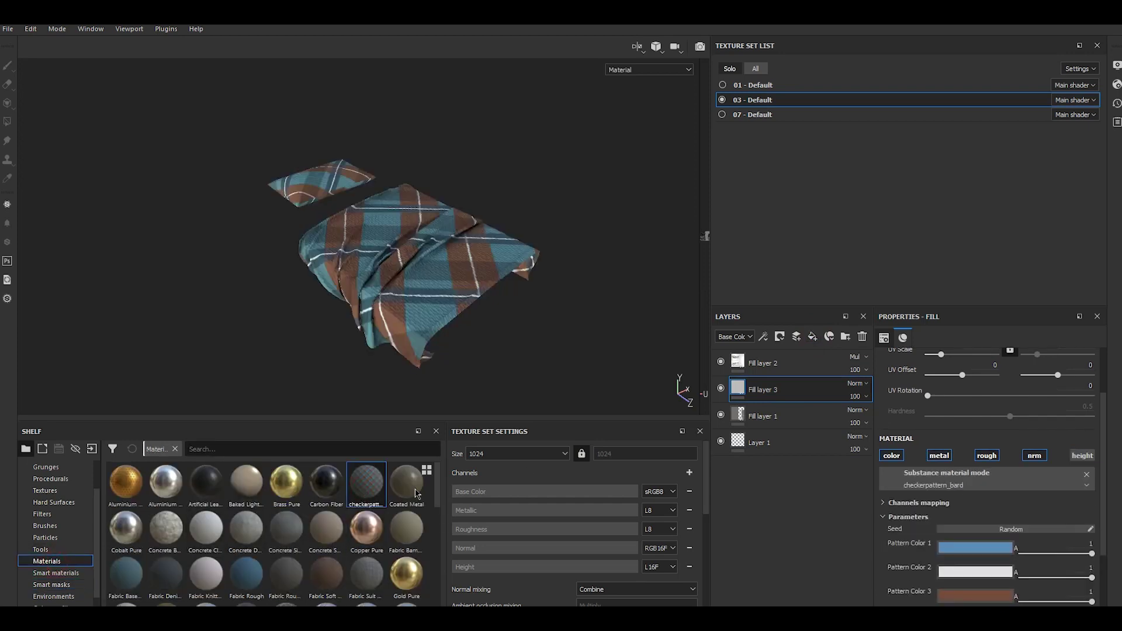
scroll(947, 397, "up", 2)
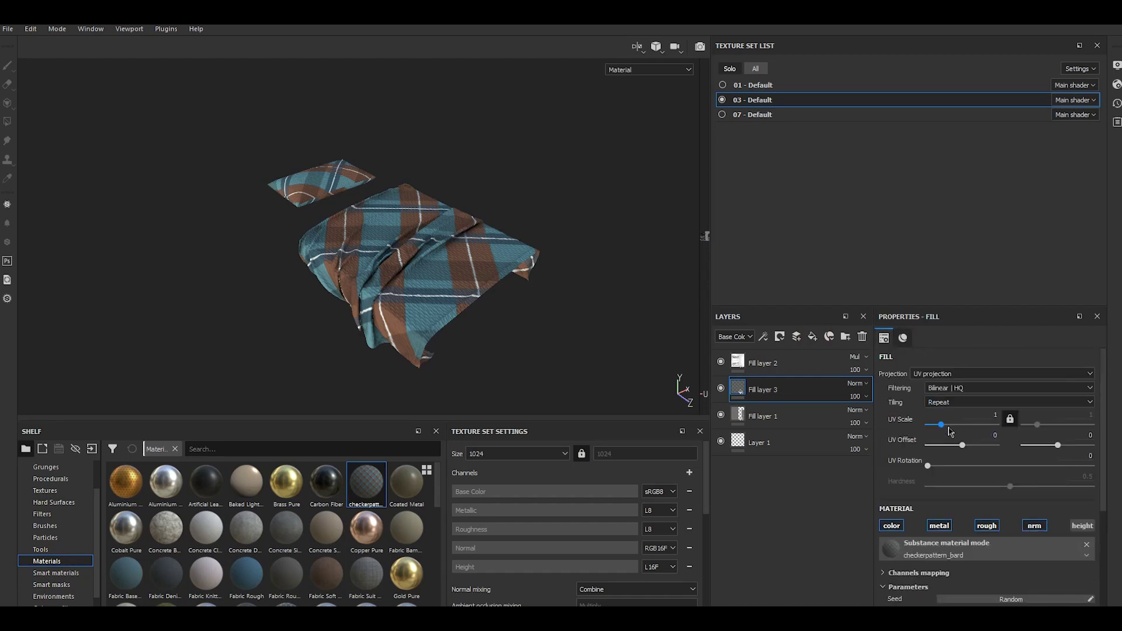
left_click_drag(943, 425, 945, 425)
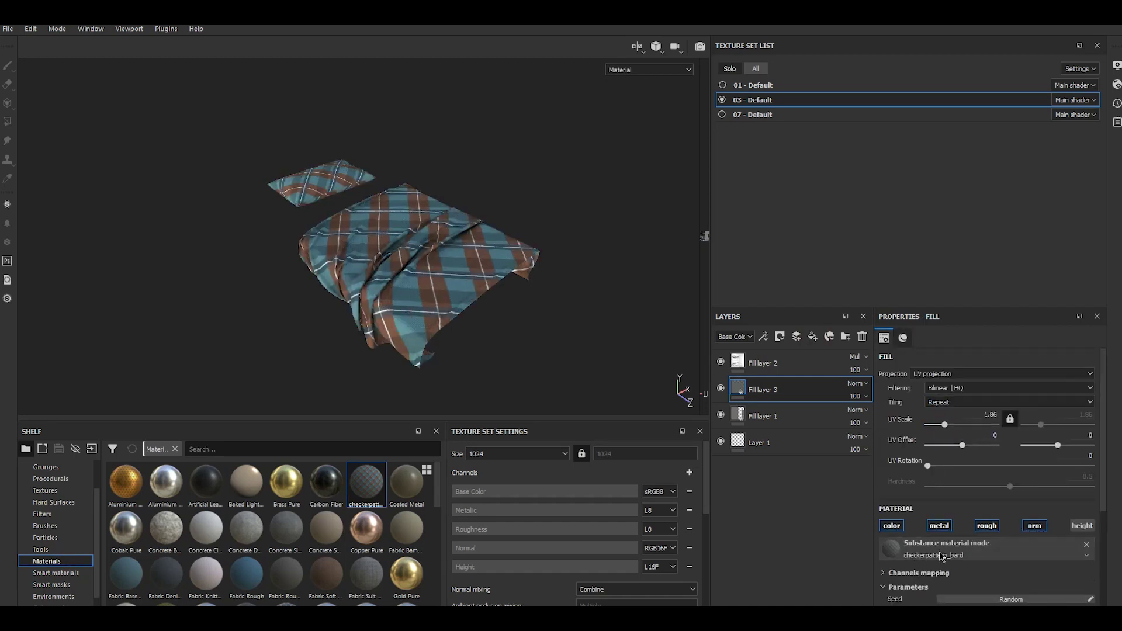
scroll(942, 557, "down", 3)
Step: Recolour the plaid's first pattern colour, a deeper teal base, and a mid-grey second pattern colour
left_click(960, 519)
left_click(990, 468)
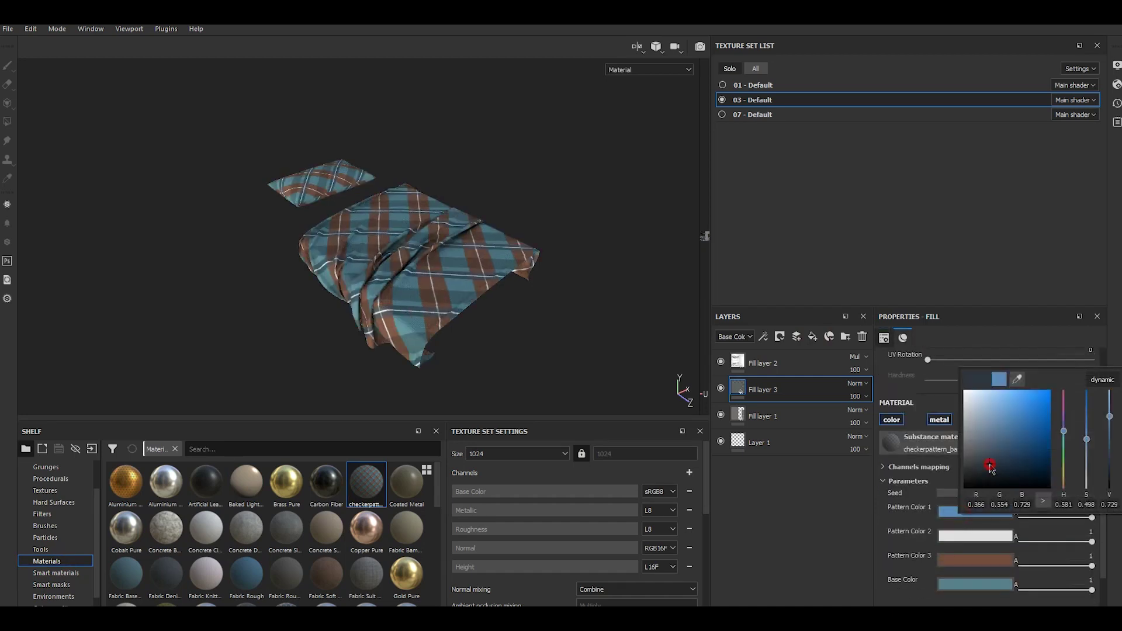
left_click(975, 584)
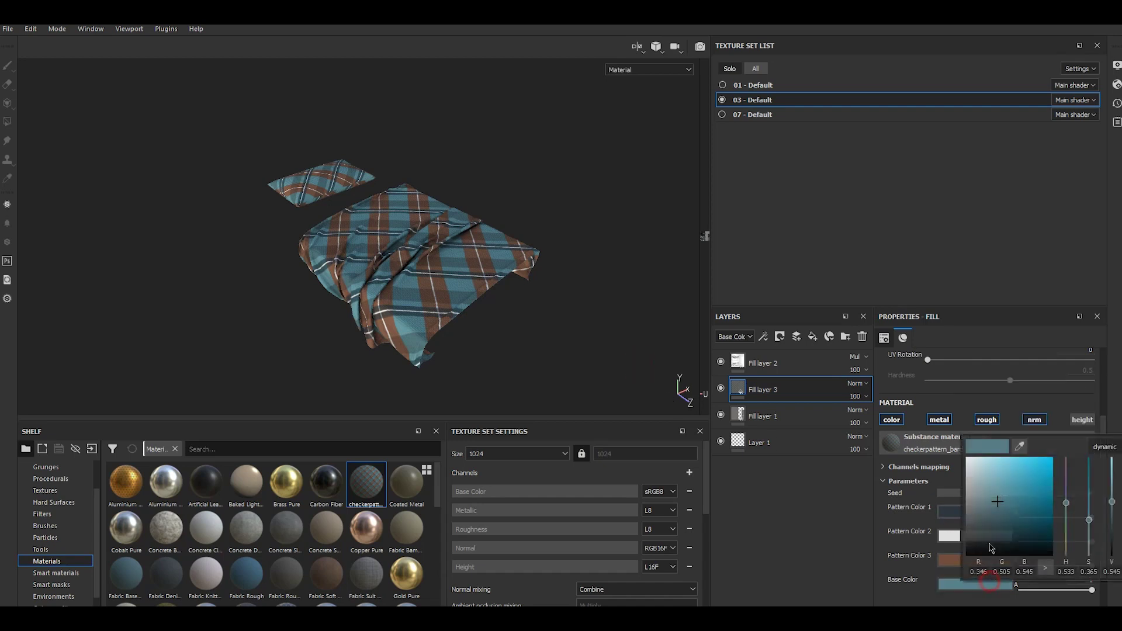
left_click(997, 527)
left_click(581, 360)
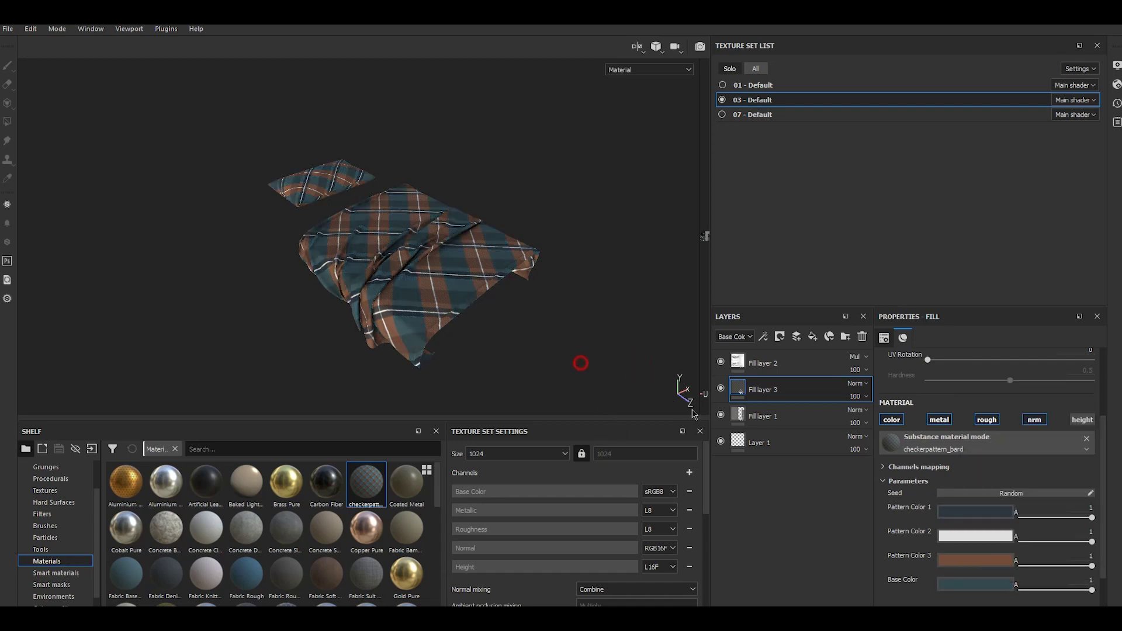
left_click(951, 535)
left_click(972, 475)
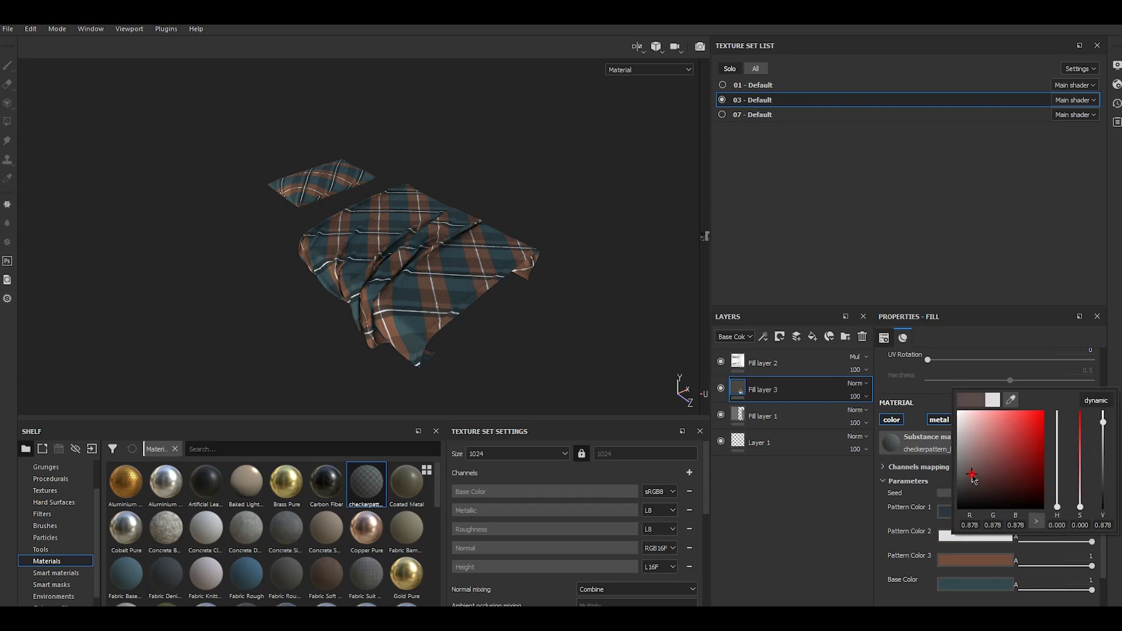
left_click_drag(968, 471, 960, 467)
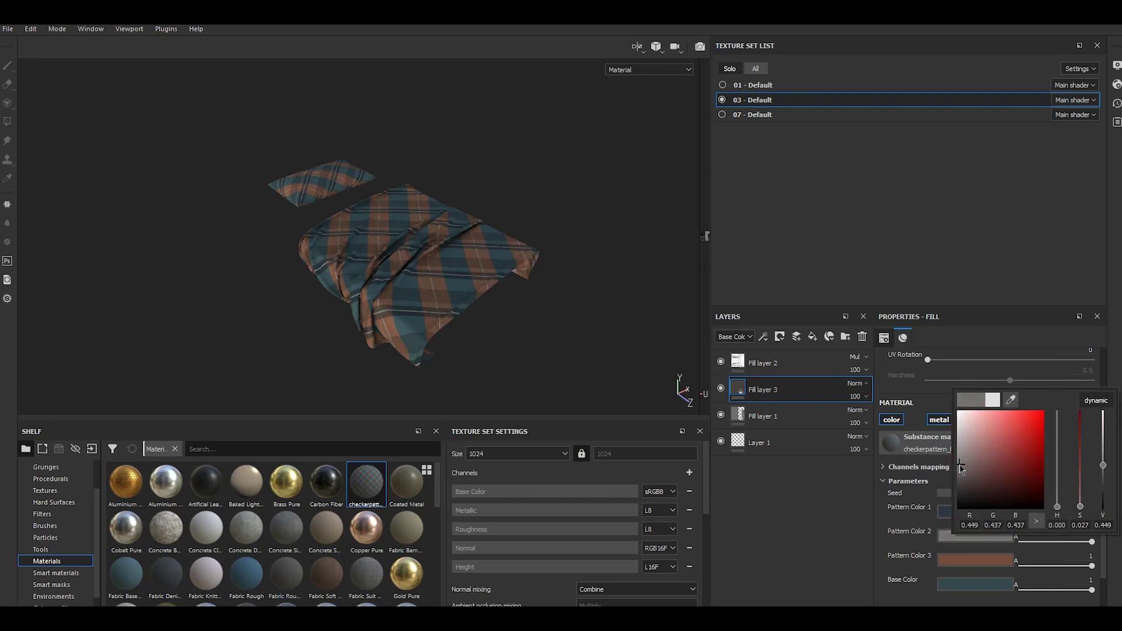
left_click(607, 293)
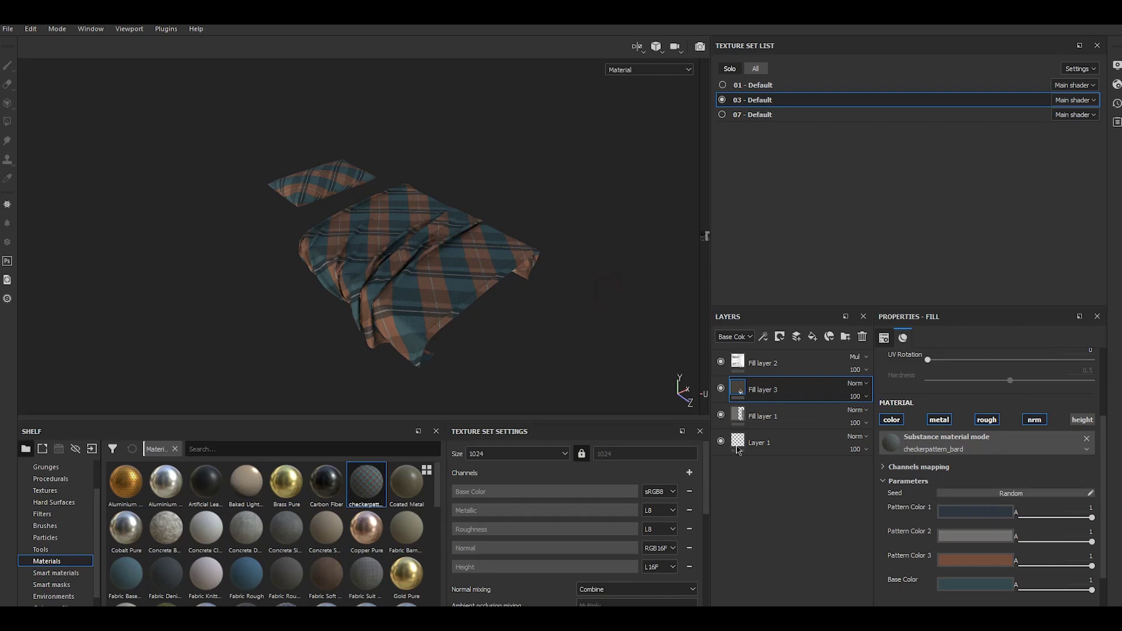
Step: Refine pattern colour 1 to near grey, the base to richer teal, and pattern colour 3 to dark grey
left_click(954, 513)
left_click_drag(997, 459, 992, 452)
left_click(574, 335)
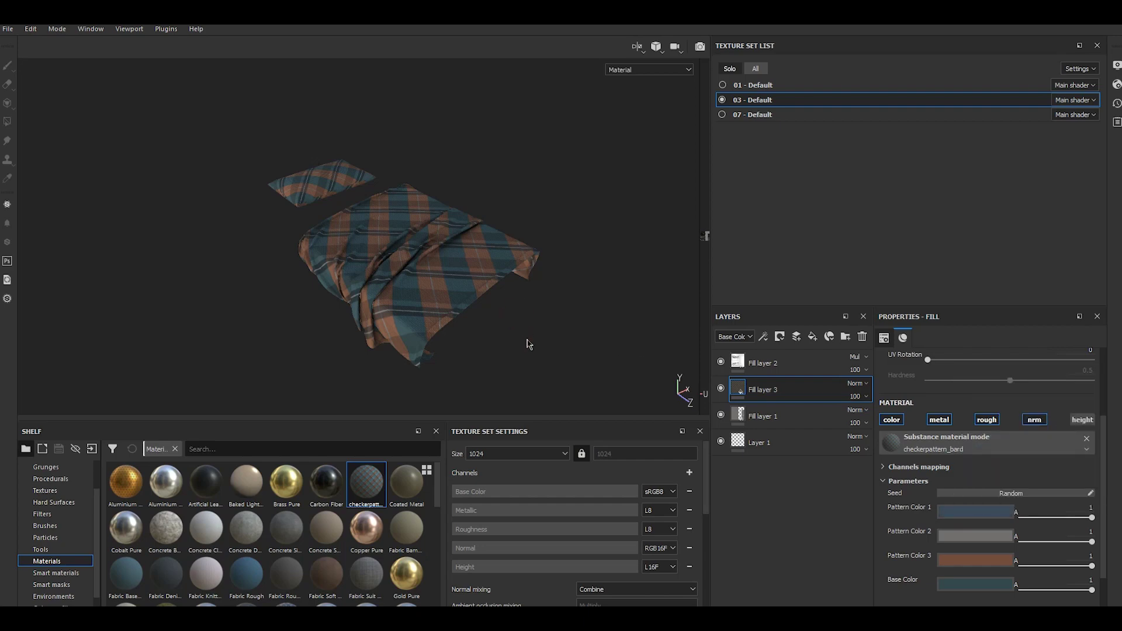
left_click(971, 585)
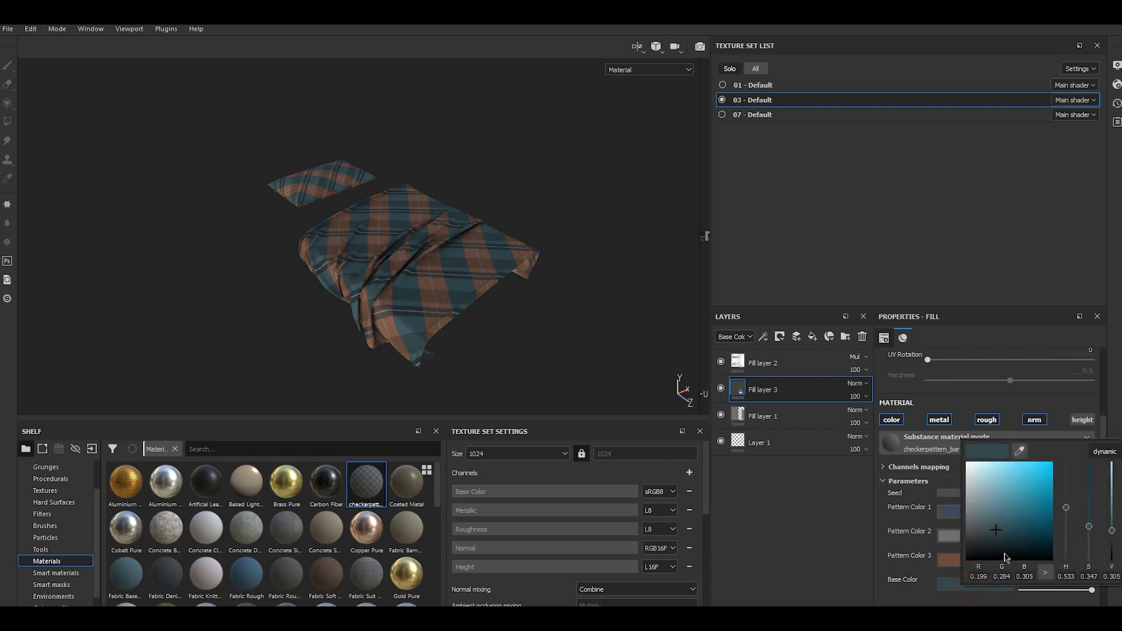
left_click(1005, 529)
left_click(942, 514)
mouse_move(988, 454)
left_mouse_down()
mouse_move(979, 413)
mouse_move(981, 423)
left_mouse_up()
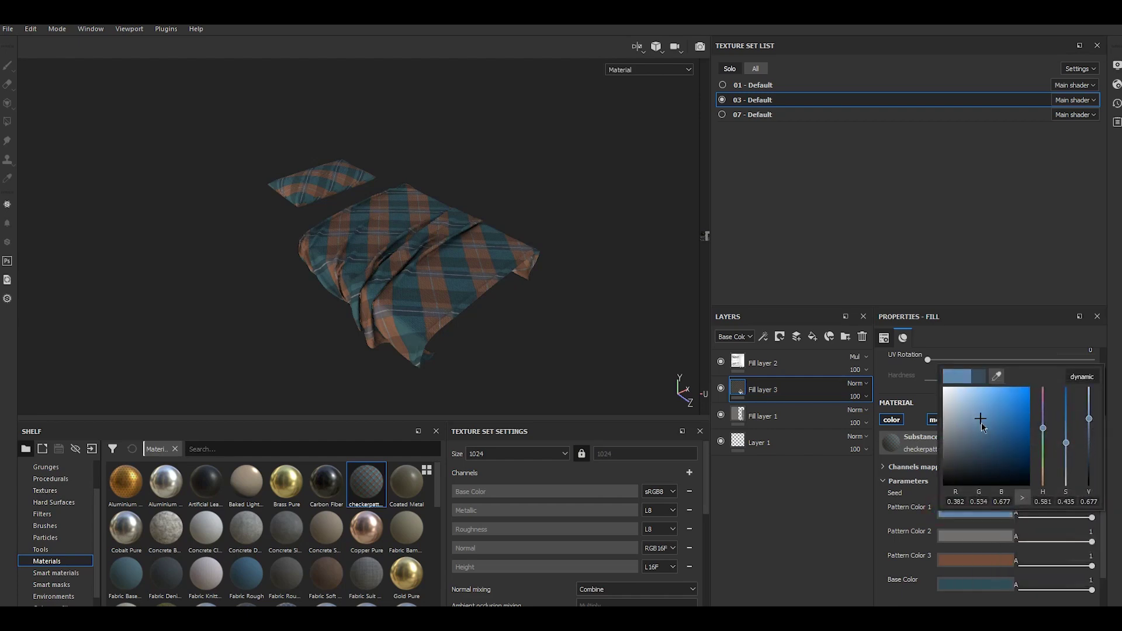
left_click(955, 457)
left_click(538, 314)
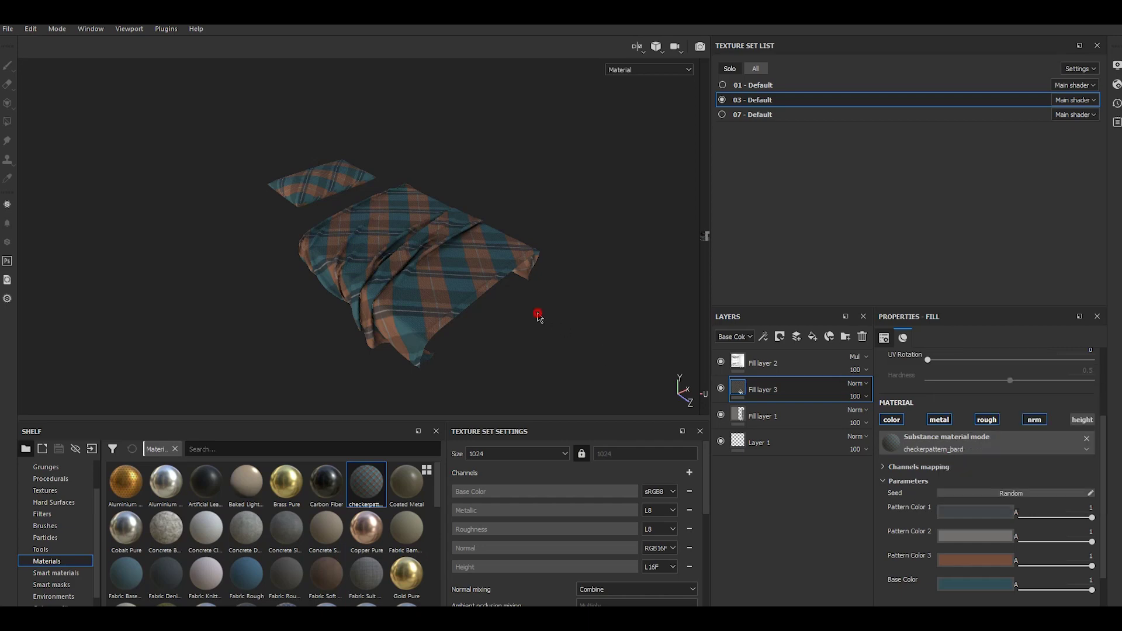
left_click(978, 564)
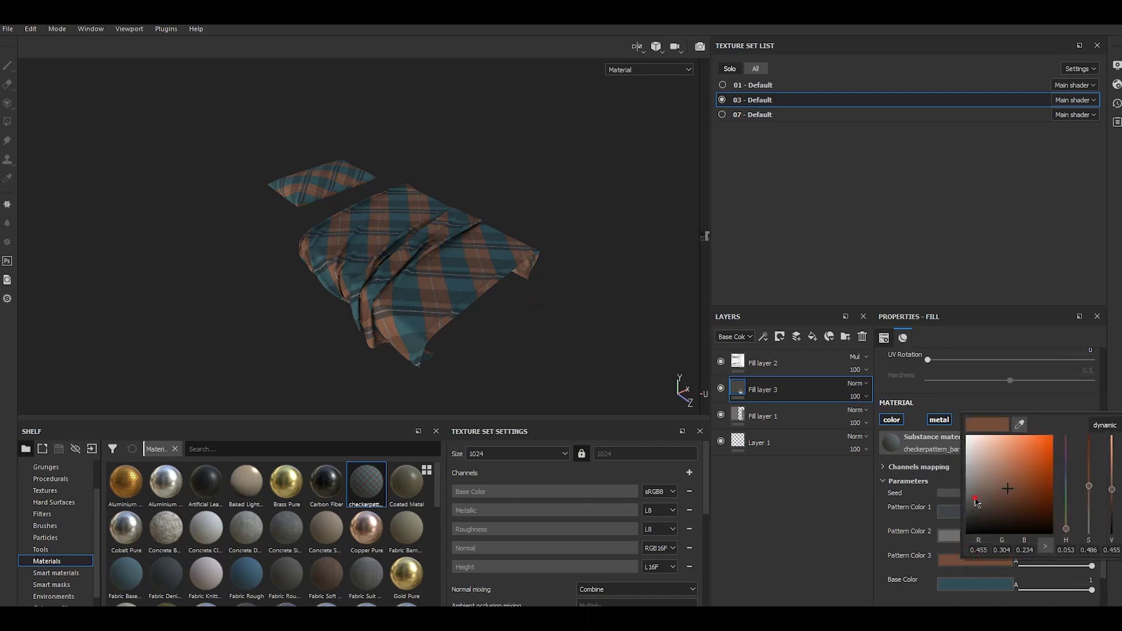
left_click_drag(975, 500, 972, 508)
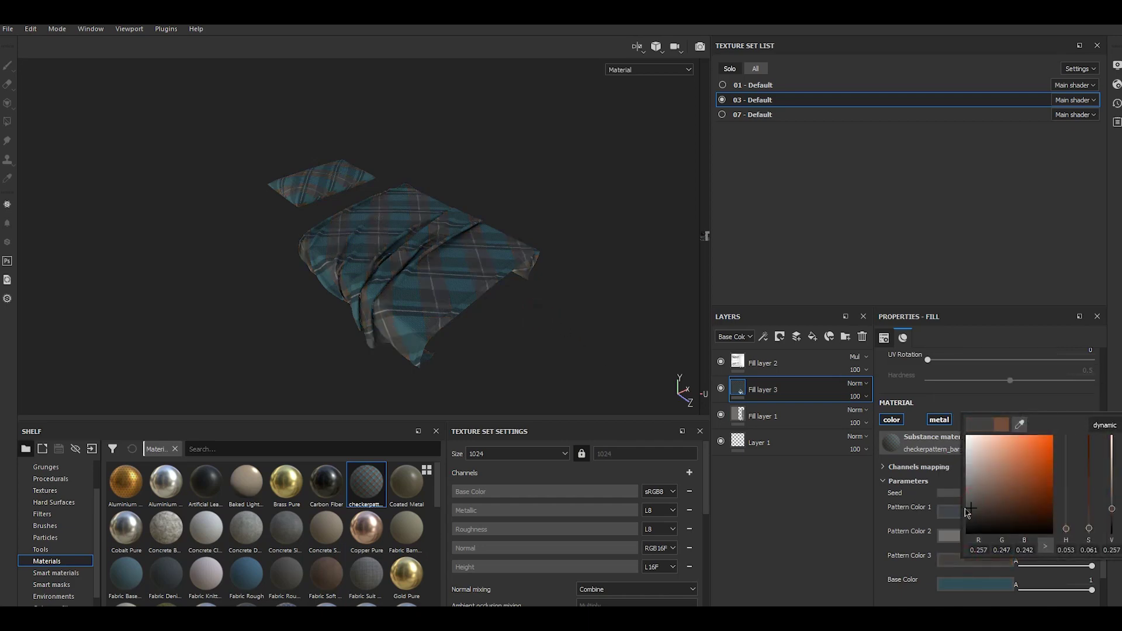
left_click(566, 345)
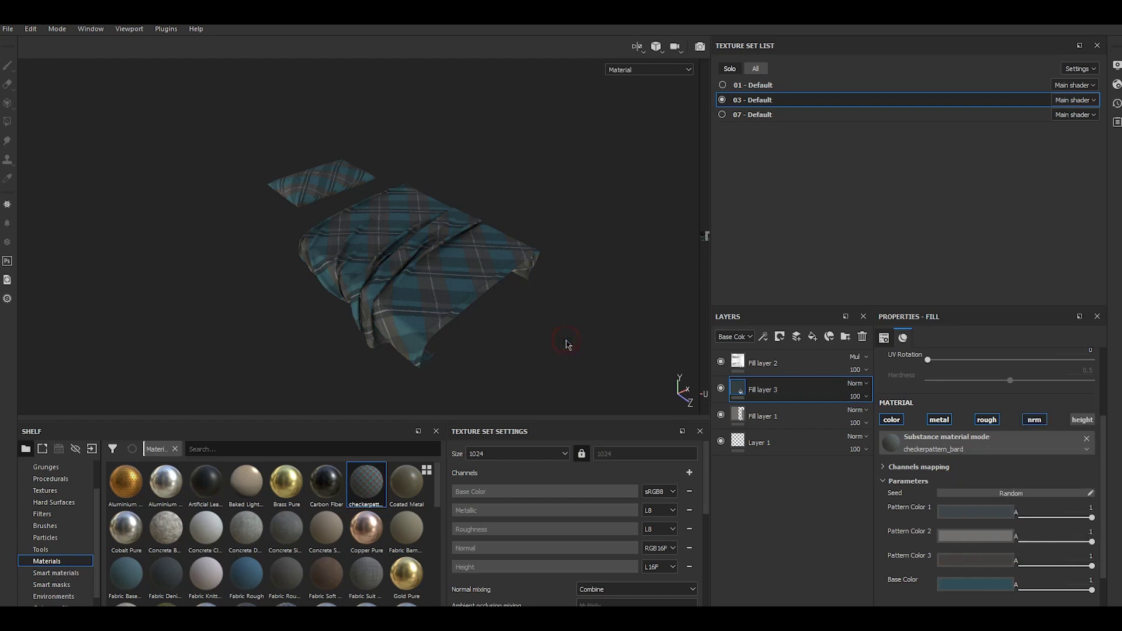
Step: Show the whole bed and add a new fill layer with the Dirt smart mask over the plaid
left_click(754, 69)
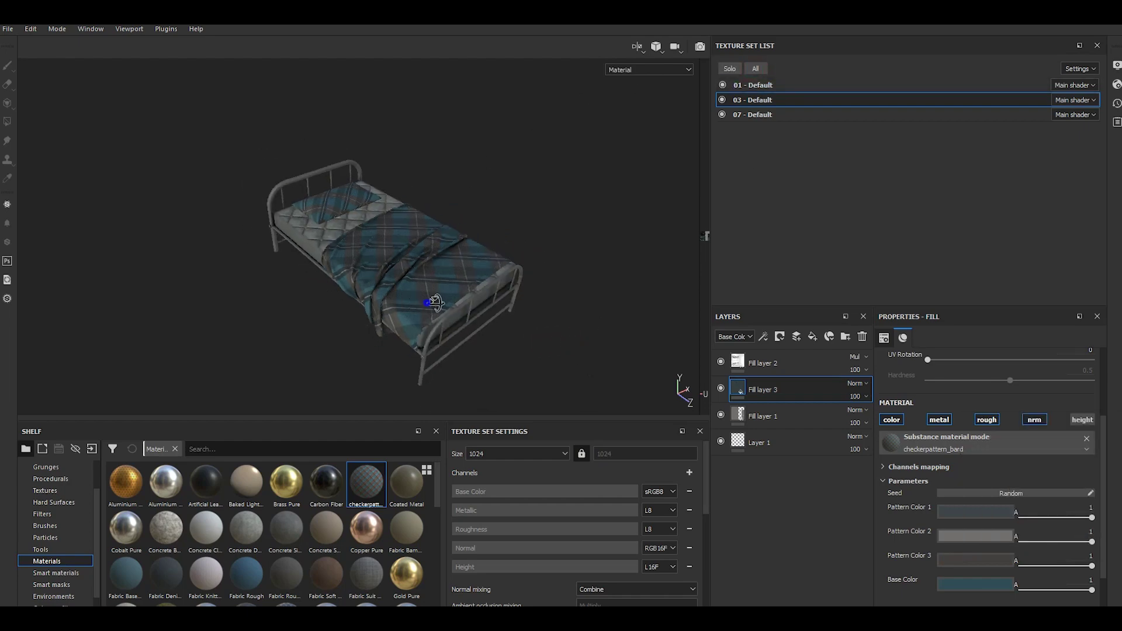
left_click_drag(427, 296, 376, 280, "alt")
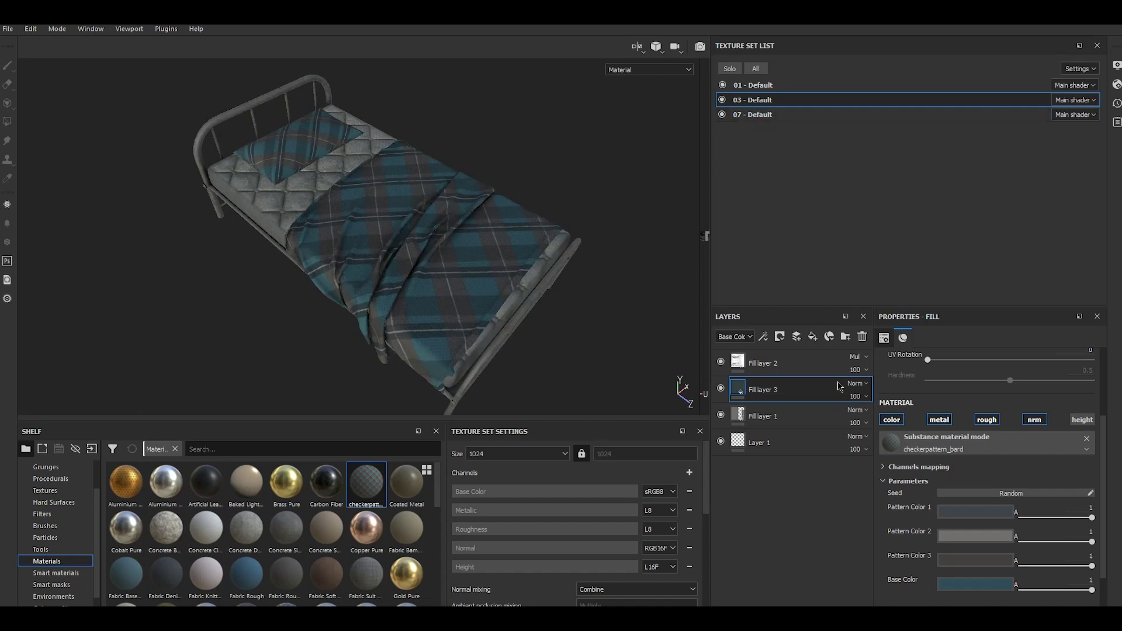
left_click(819, 340)
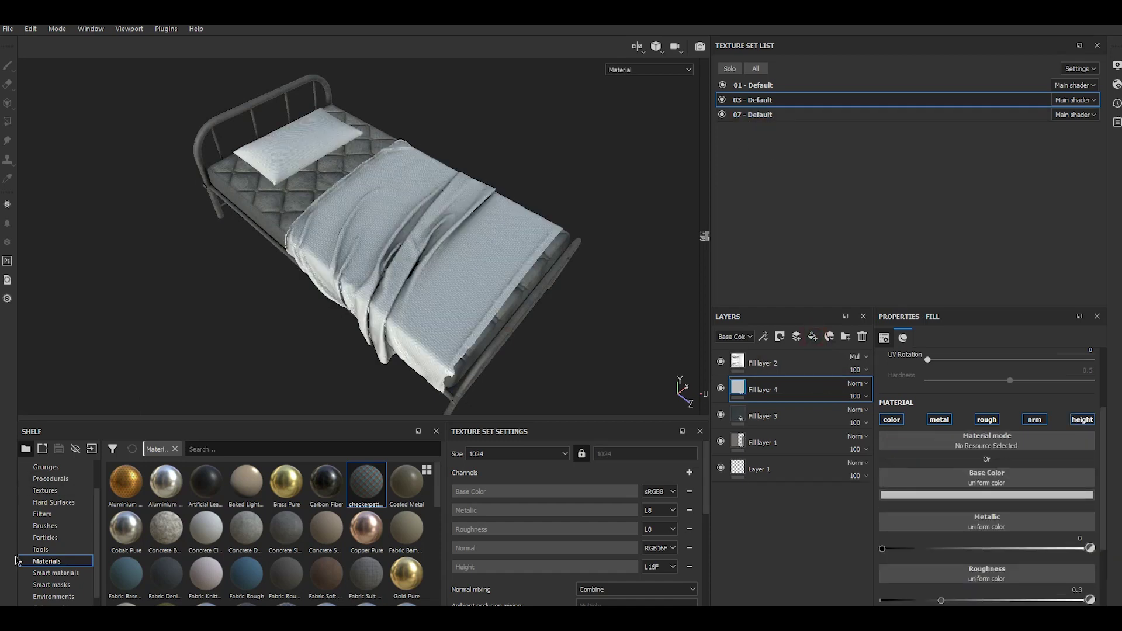
left_click(51, 585)
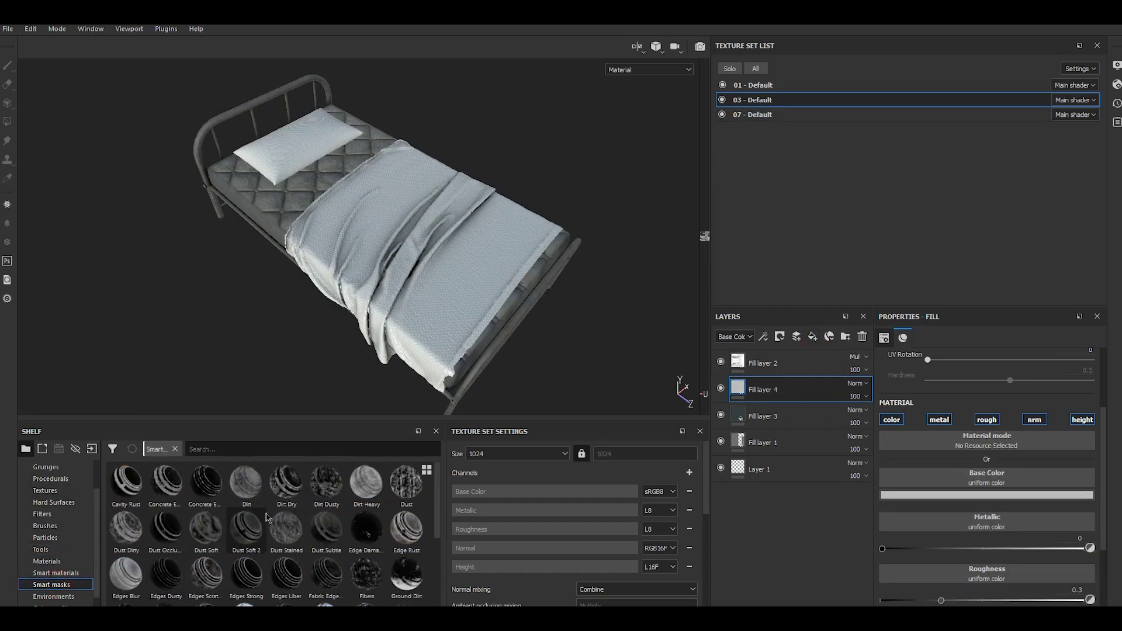
left_click_drag(246, 484, 790, 389)
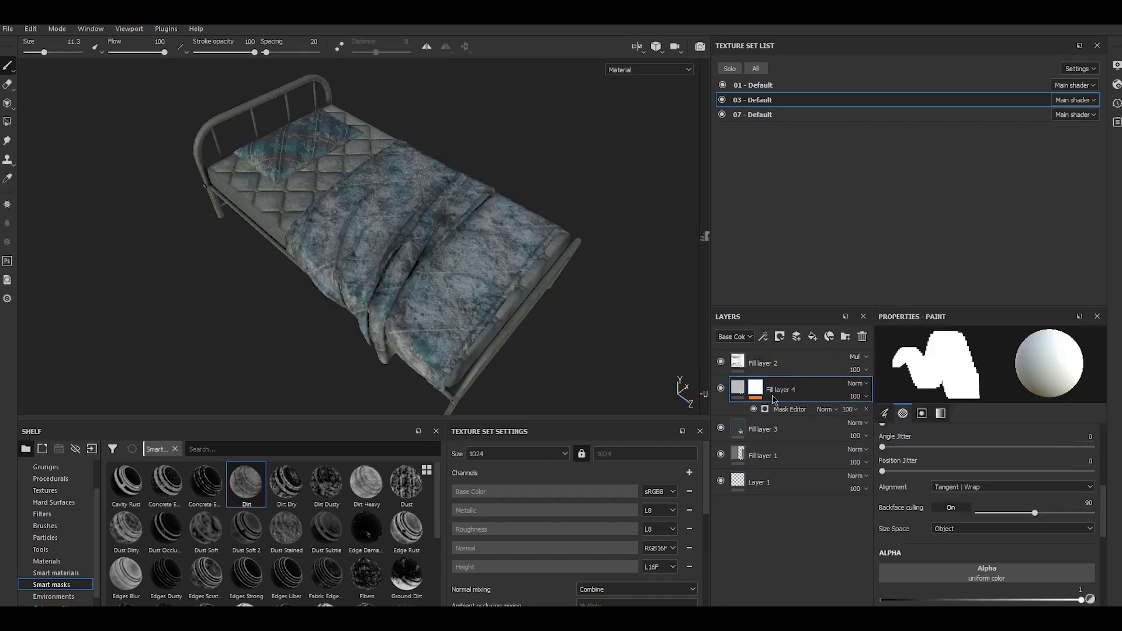
left_click(737, 391)
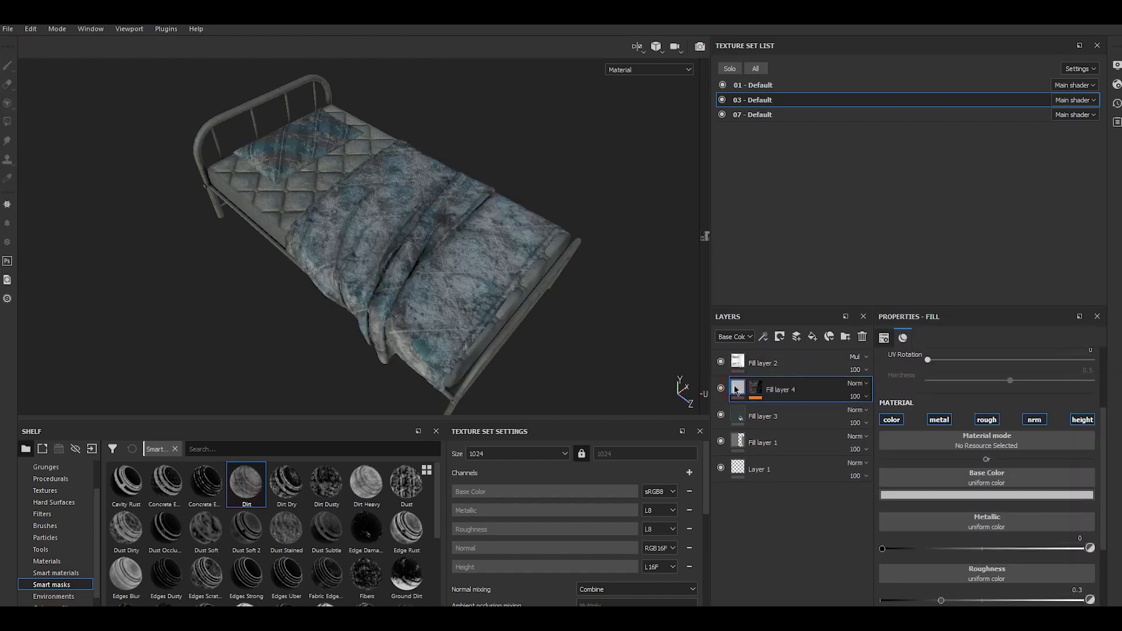
Step: Make the dirt layer near-black with roughness ~0.99, without metal, height or normal channels
left_click(939, 419)
left_click(1079, 550)
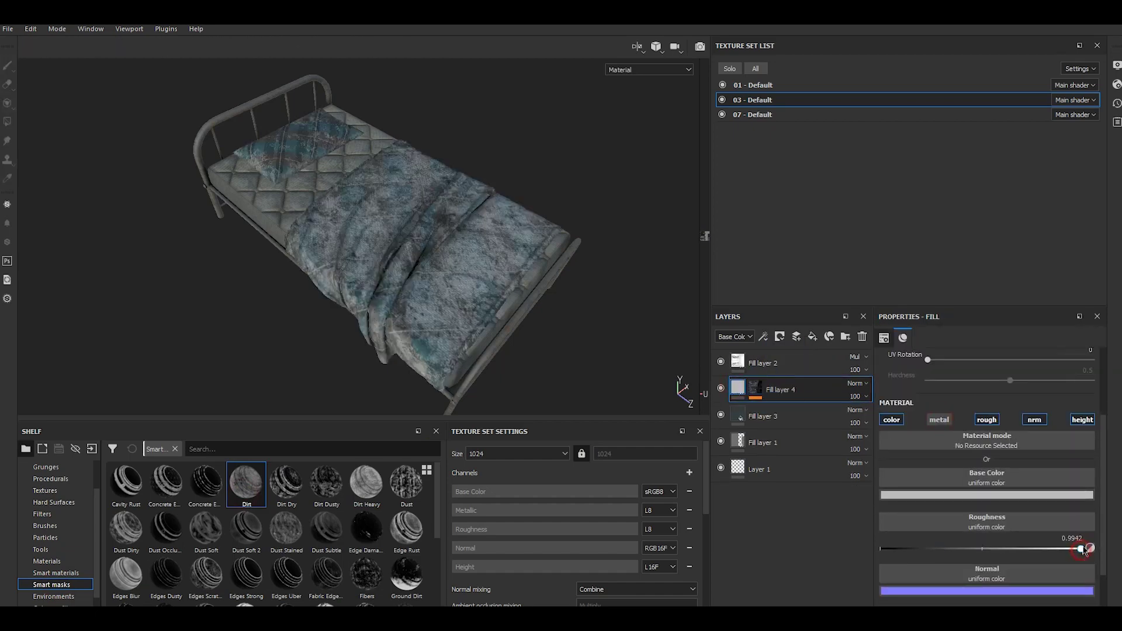
left_click(1081, 420)
left_click(1039, 429)
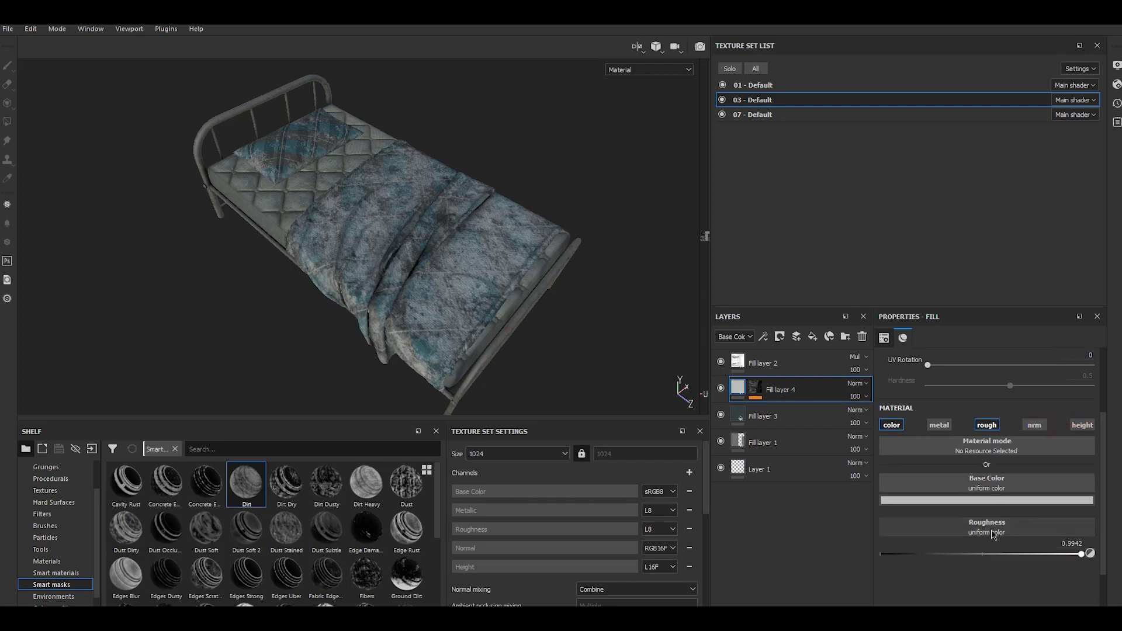
left_click(987, 501)
left_click_drag(975, 447, 967, 457)
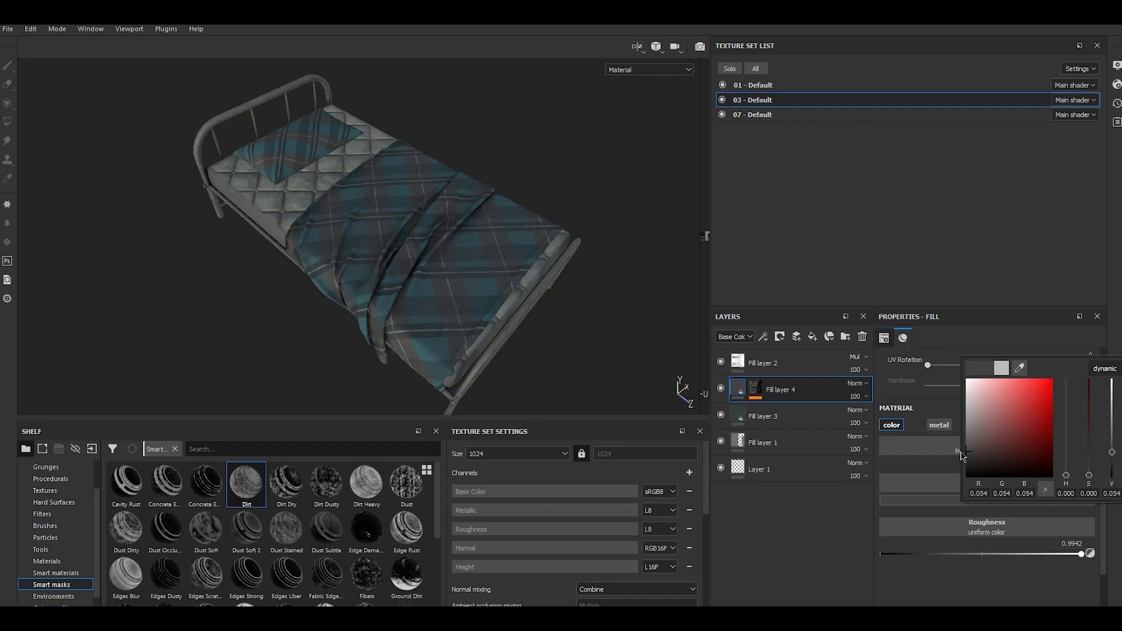
left_click(611, 357)
Step: Inspect the bed's side, then solo the sheet's texture set
left_click_drag(526, 333, 561, 280, "alt")
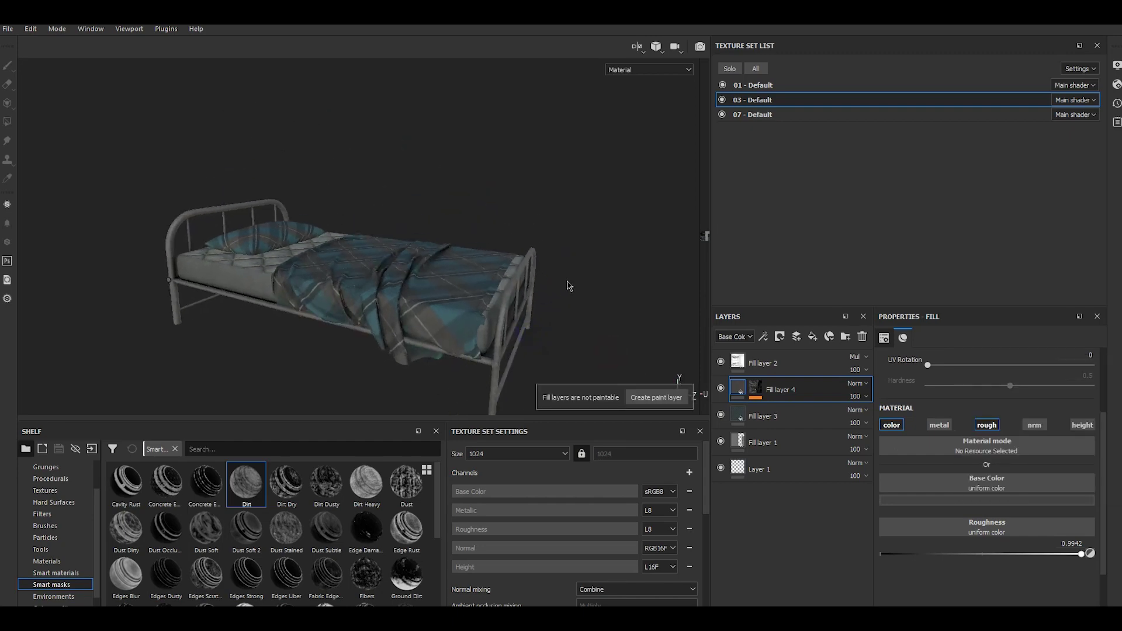
mouse_move(554, 329)
left_mouse_down("alt")
mouse_move(596, 293)
mouse_move(583, 321)
left_mouse_up("alt")
mouse_move(583, 320)
right_mouse_down("alt")
mouse_move(678, 386)
mouse_move(475, 288)
right_mouse_up("alt")
left_click_drag(514, 310, 534, 319, "alt")
middle_click_drag(534, 319, 531, 331, "alt")
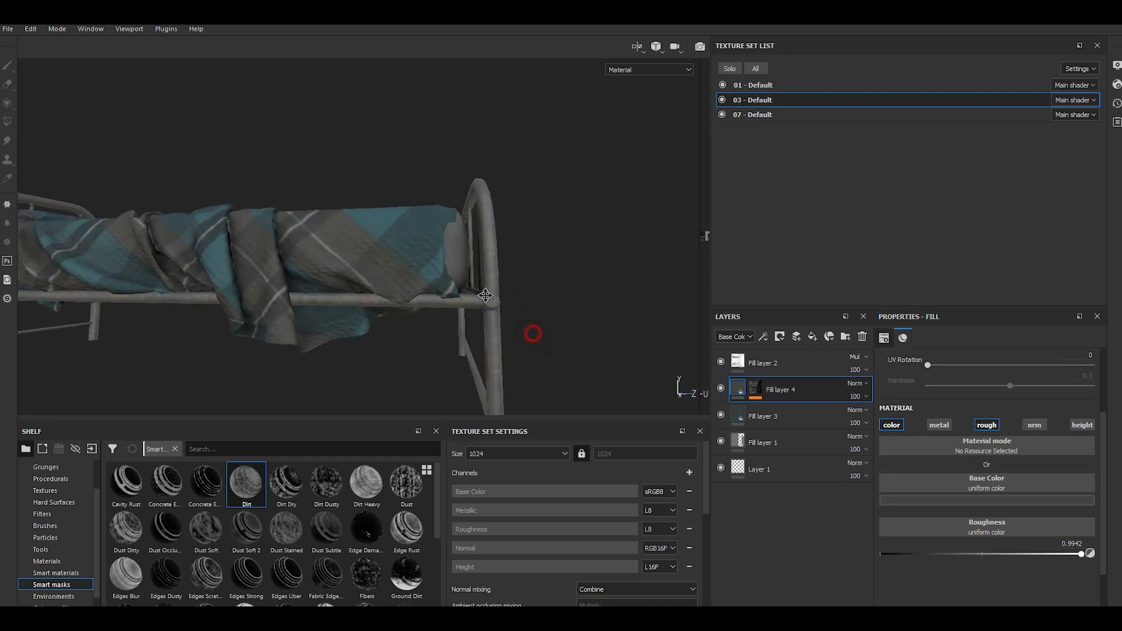
left_click(729, 68)
Step: Add a new paint layer above Fill layer 1 in the metal frame's texture set
left_click(766, 86)
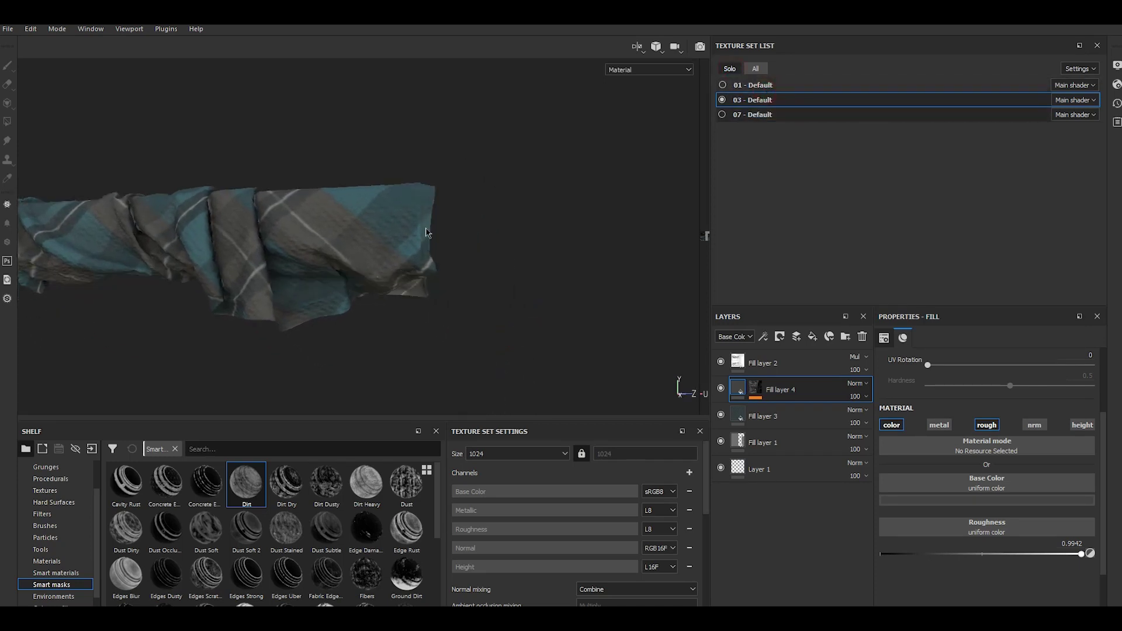
scroll(487, 287, "up", 2)
scroll(487, 287, "up", 2)
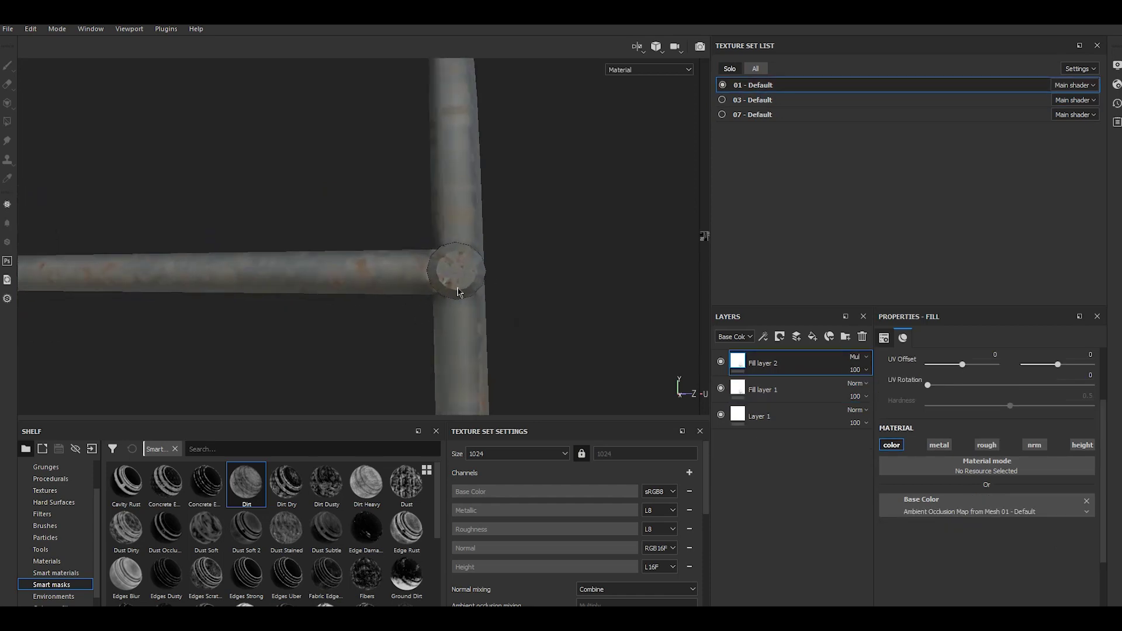
scroll(462, 281, "up", 2)
scroll(462, 274, "up", 1)
left_click(794, 391)
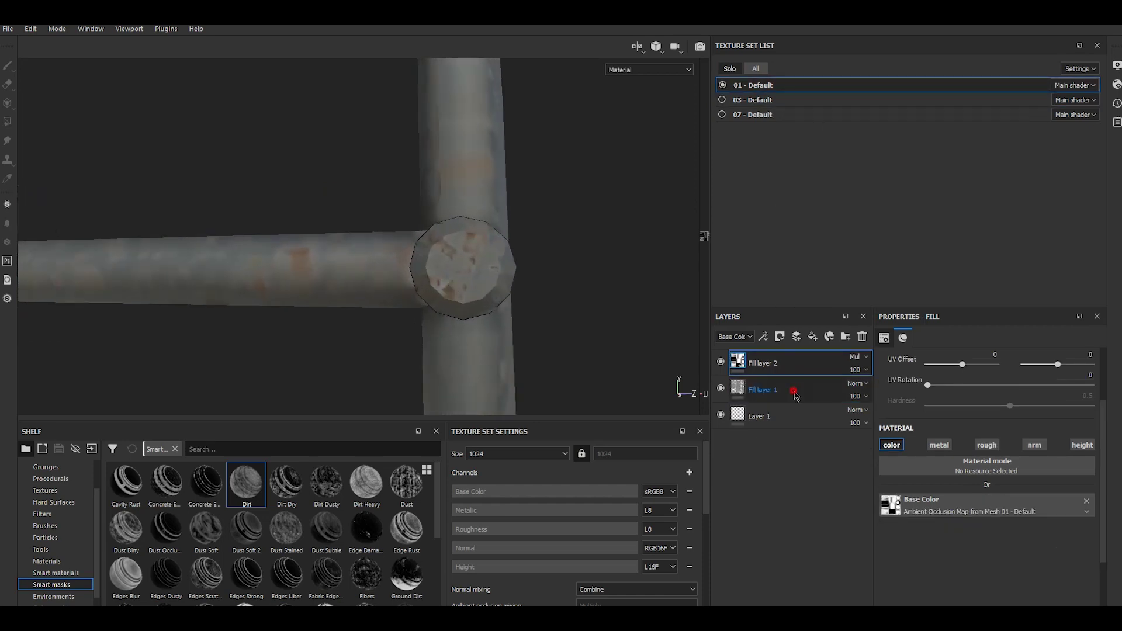
left_click(797, 340)
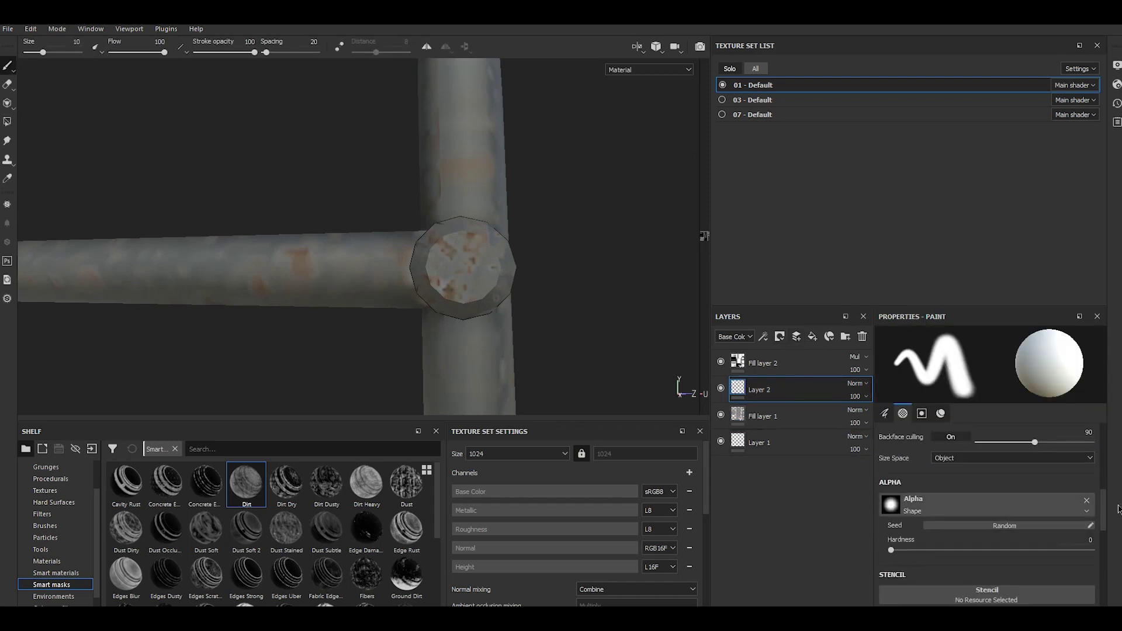
Step: Clear the brush alpha and limit painting to the normal channel only
left_click(1087, 501)
scroll(993, 526, "down", 2)
left_click(897, 552)
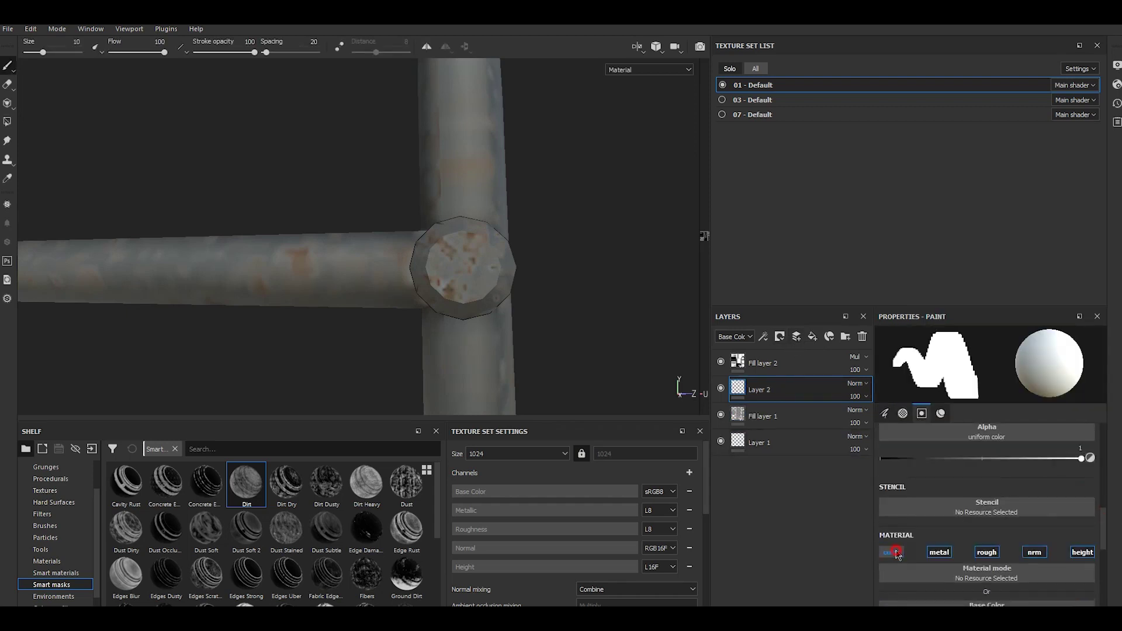
left_click(939, 552)
left_click(987, 552)
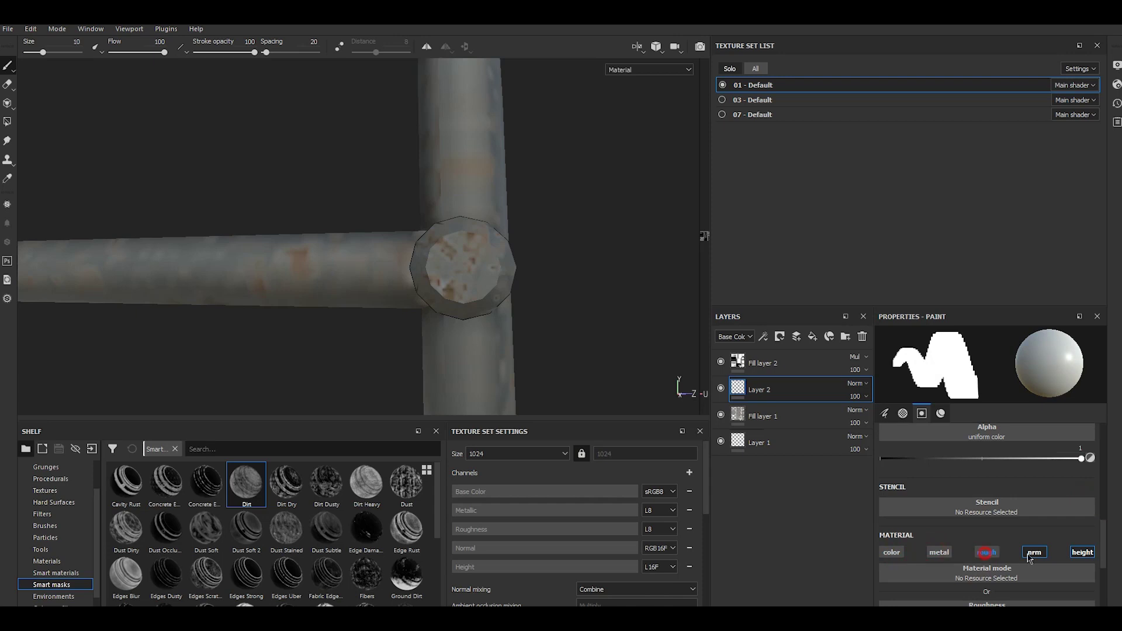
left_click(1083, 553)
Step: Load handle_16 from Hard Surfaces as the normal stamp and stamp it onto the pipe joint
left_click(54, 502)
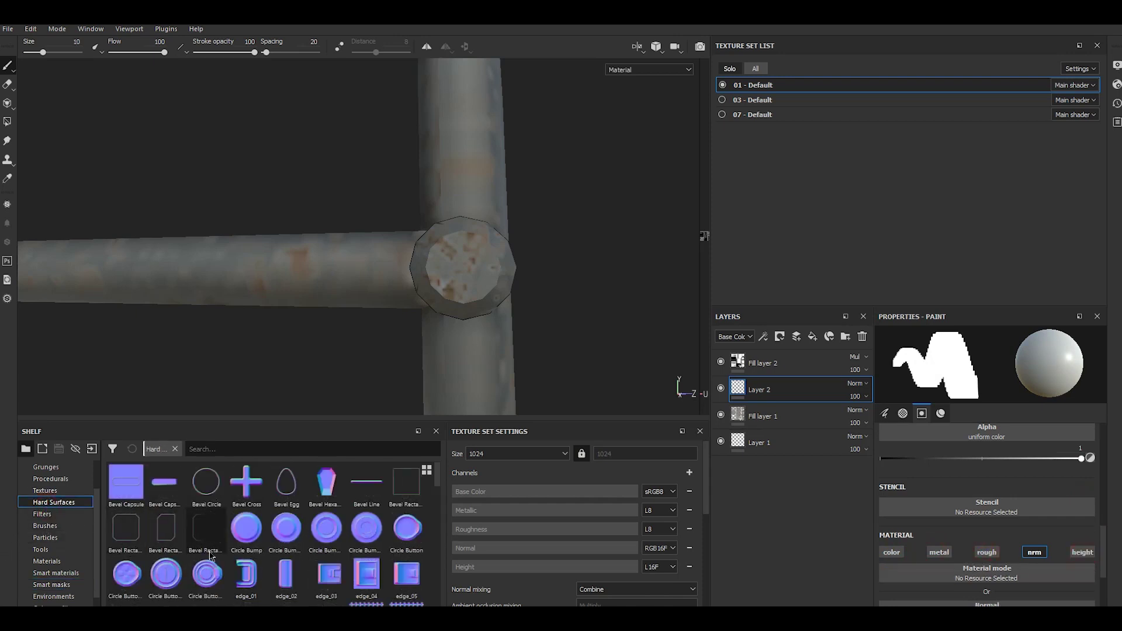
mouse_move(245, 529)
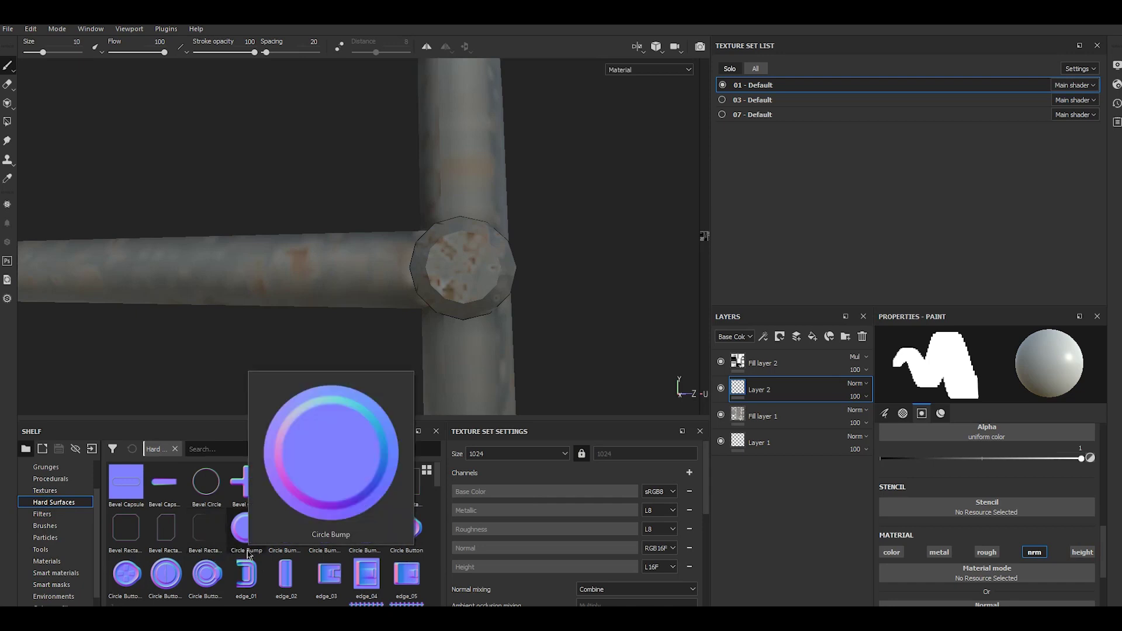
scroll(252, 554, "down", 3)
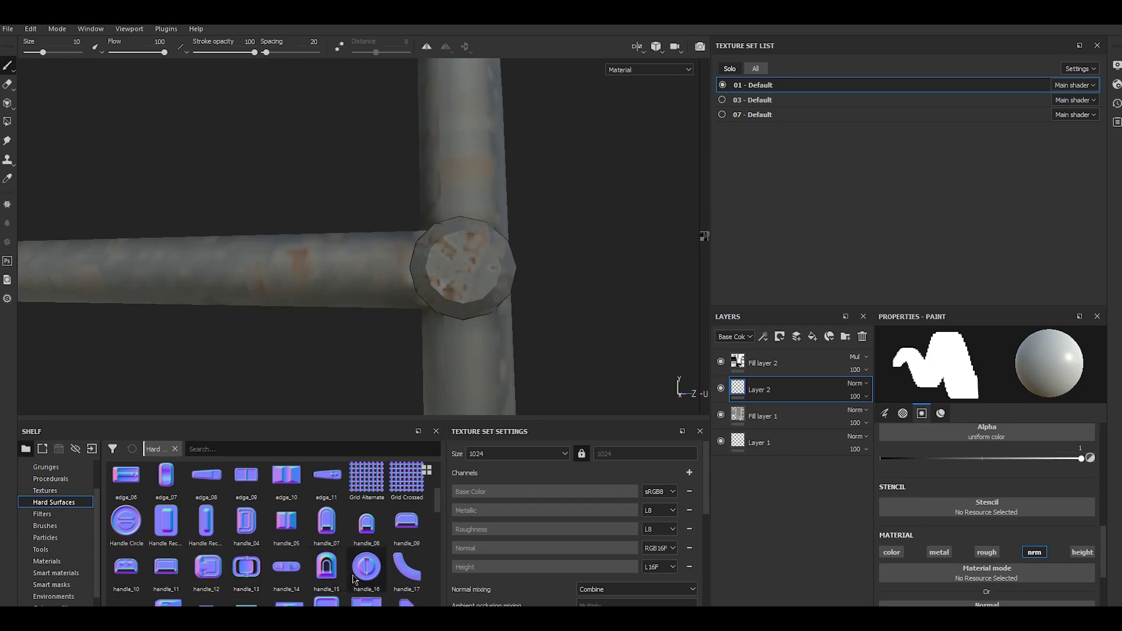
scroll(997, 555, "down", 2)
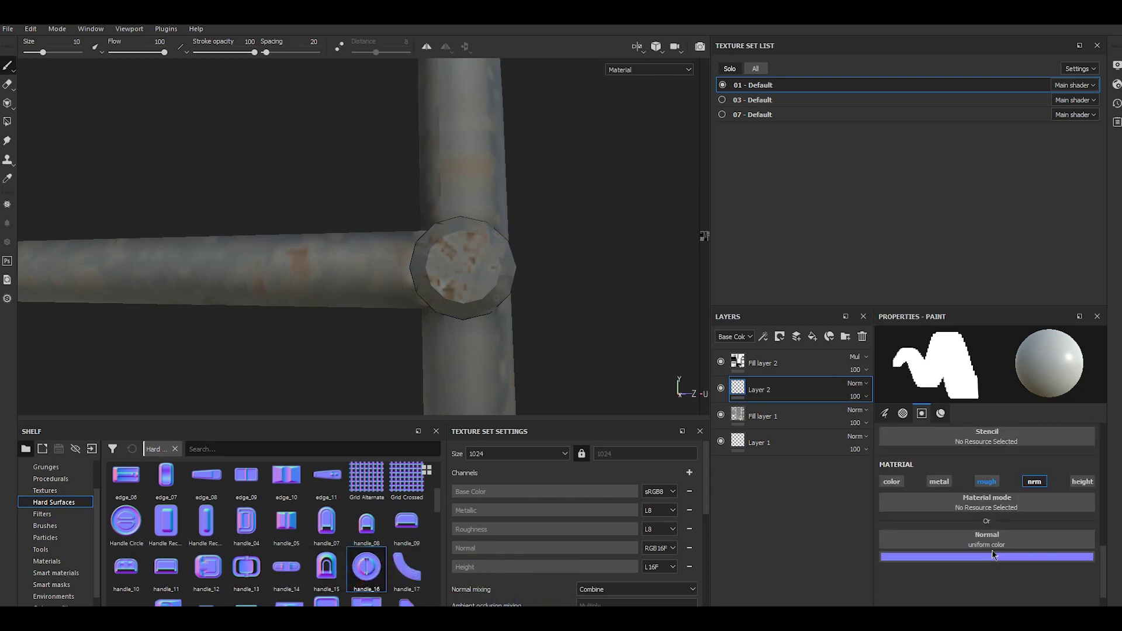
left_click_drag(368, 568, 997, 540)
mouse_move(486, 260)
right_mouse_down("ctrl")
mouse_move(456, 242)
mouse_move(474, 270)
mouse_move(463, 267)
right_mouse_up("ctrl")
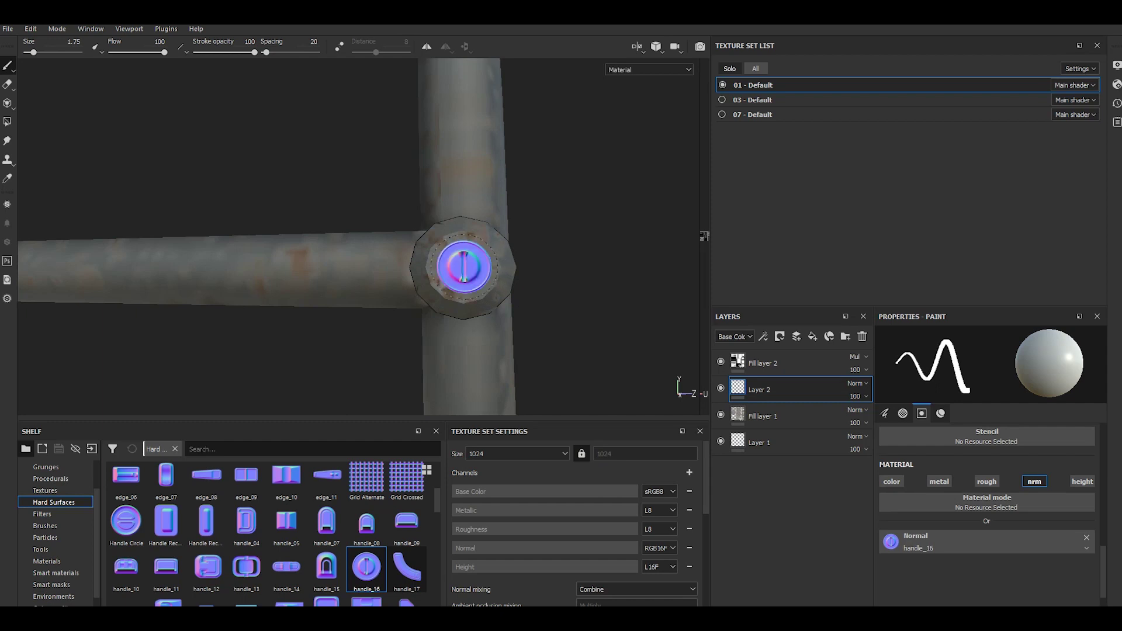
left_click(464, 267)
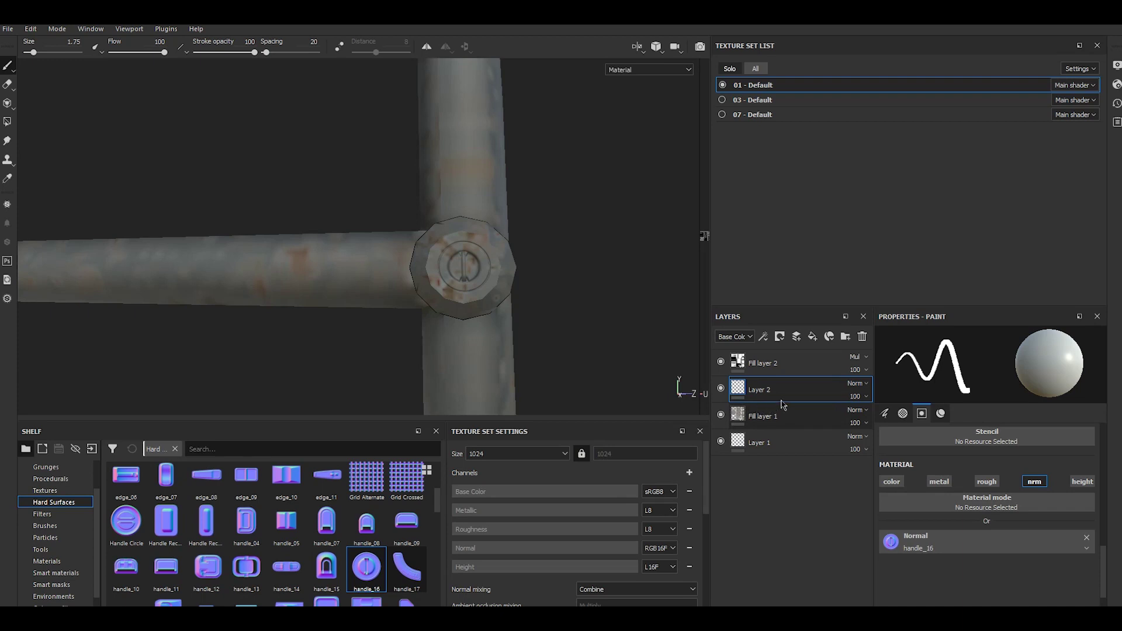
left_click(763, 337)
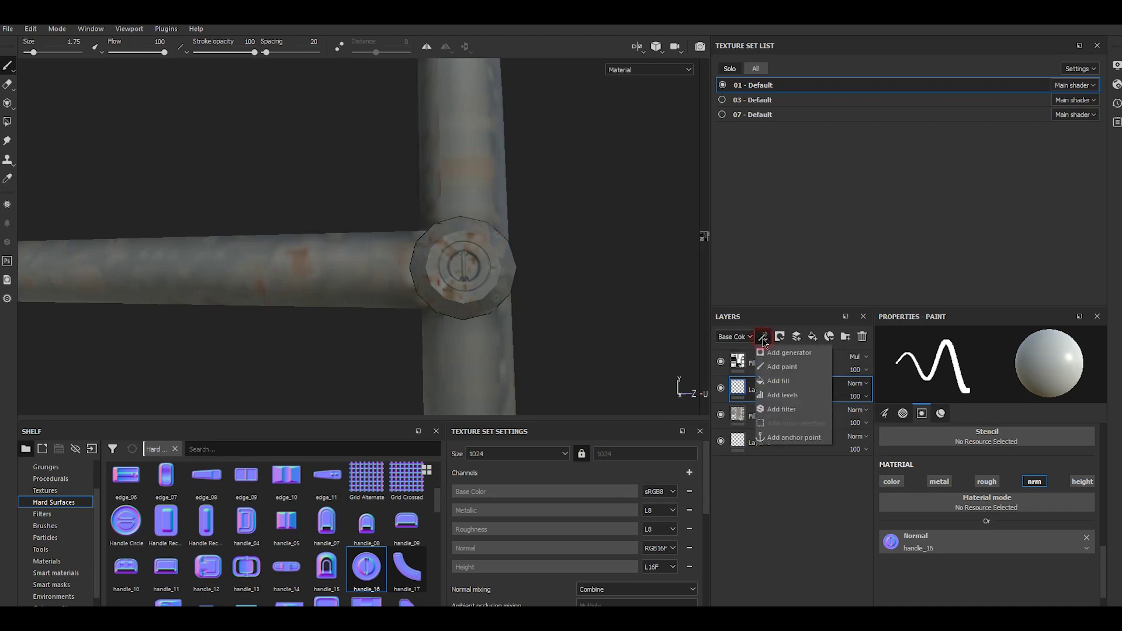
Step: Add a MatFx Detail Edge Wear filter to Layer 2 with wear level 0.25
left_click(792, 410)
left_click(42, 514)
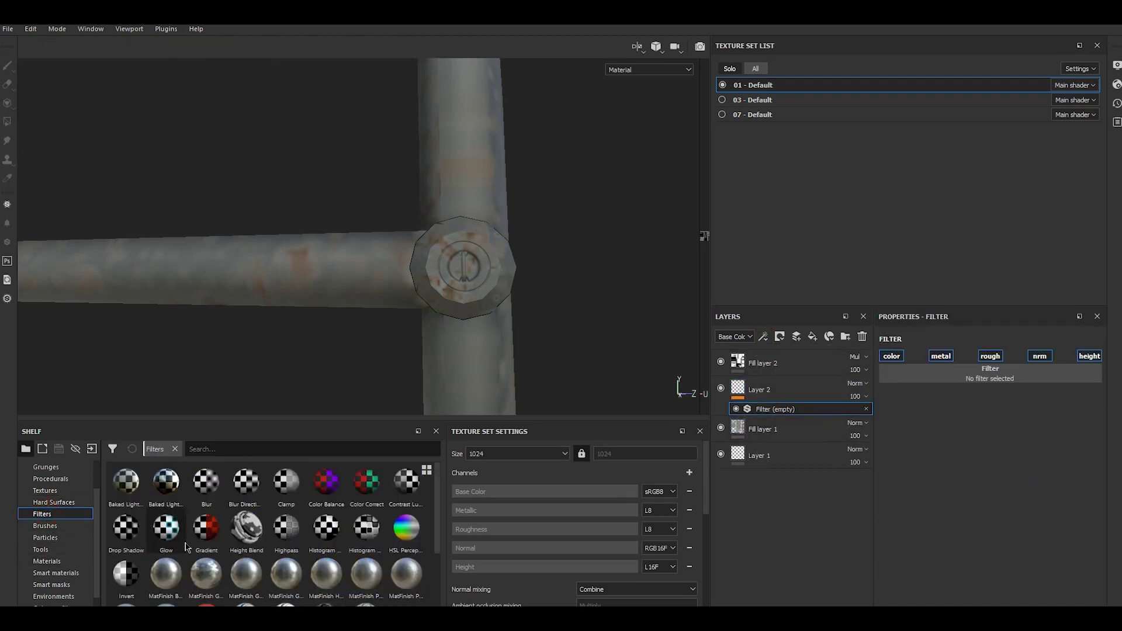
scroll(319, 545, "down", 2)
left_click_drag(205, 536, 956, 367)
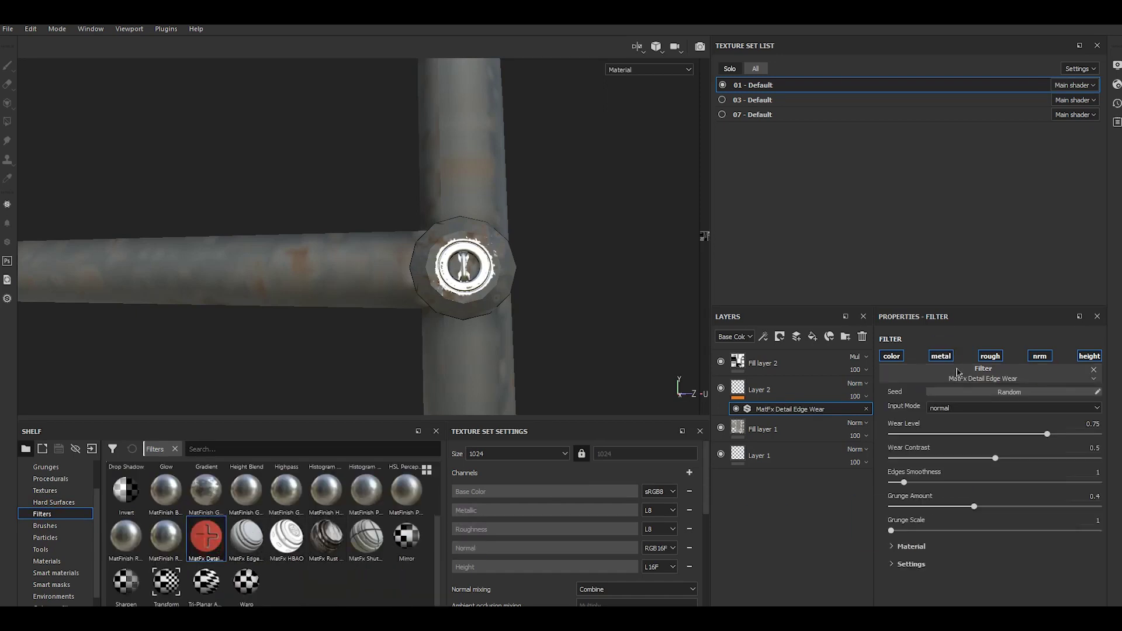
left_click_drag(986, 435, 946, 432)
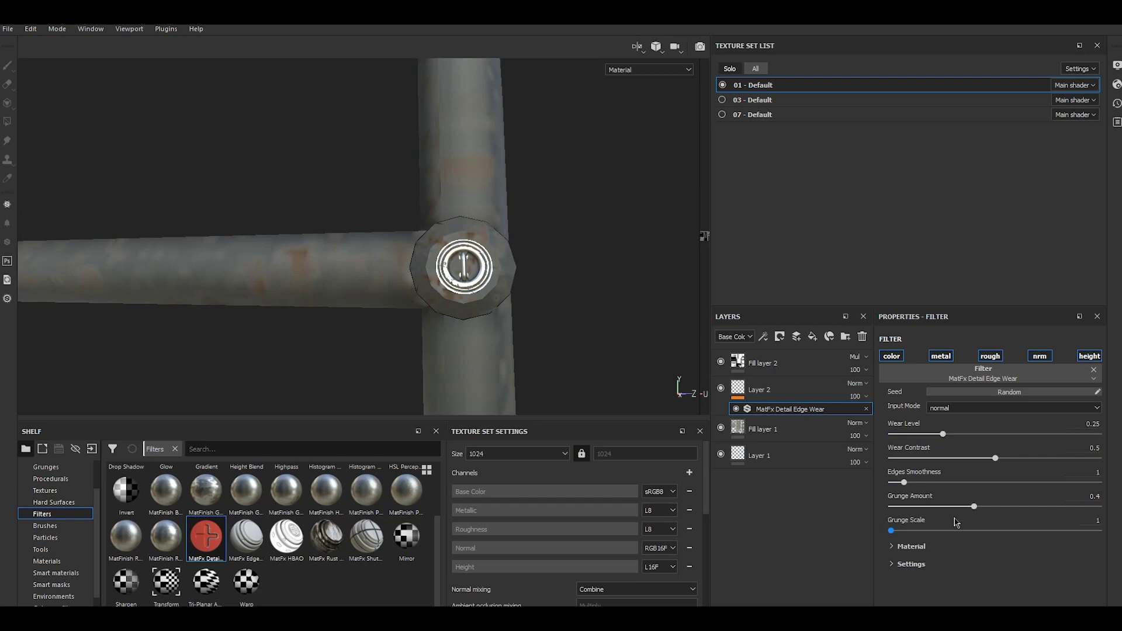
Step: Set the filter's roughness to about 0.86 and base colour to dark grey
left_click(898, 547)
scroll(929, 561, "down", 1)
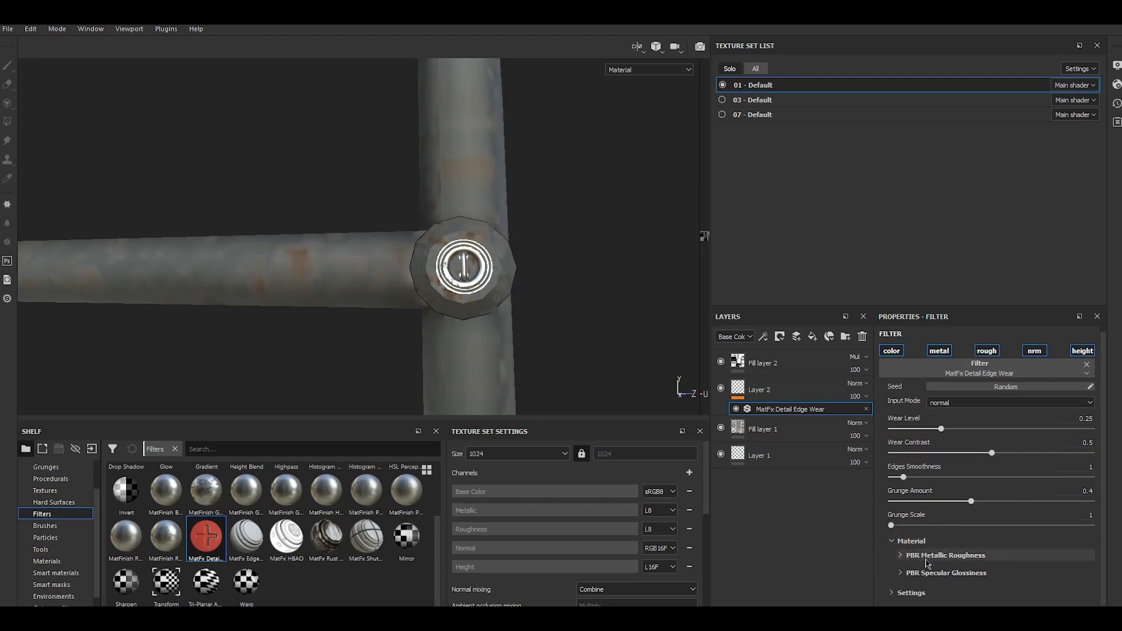
left_click(930, 543)
scroll(967, 537, "down", 2)
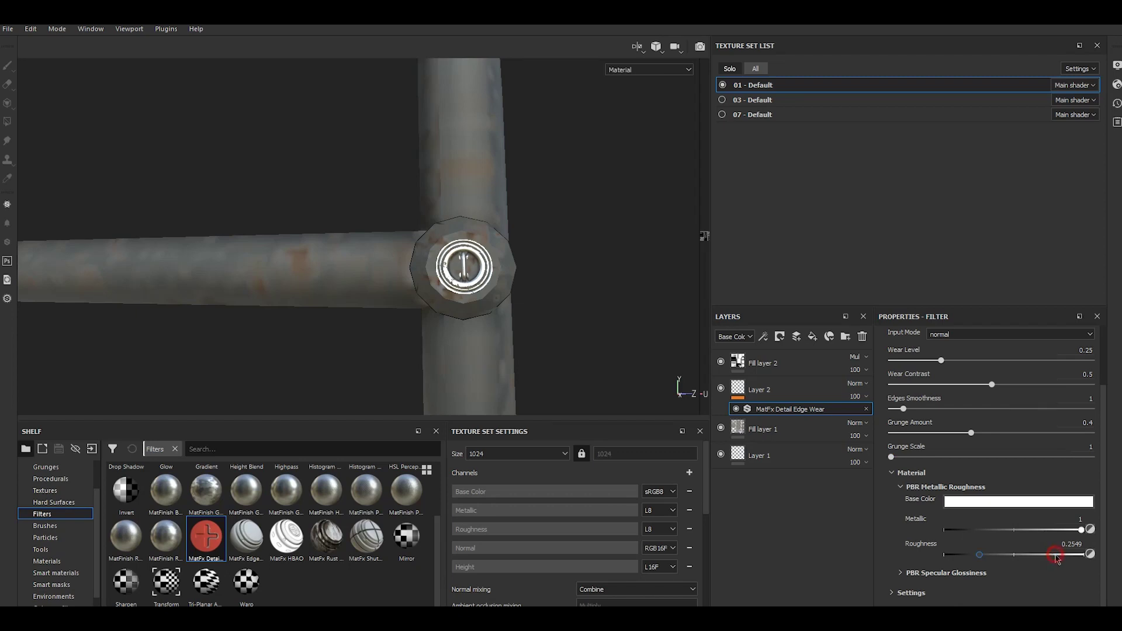
left_click_drag(1056, 556, 1065, 560)
left_click(976, 505)
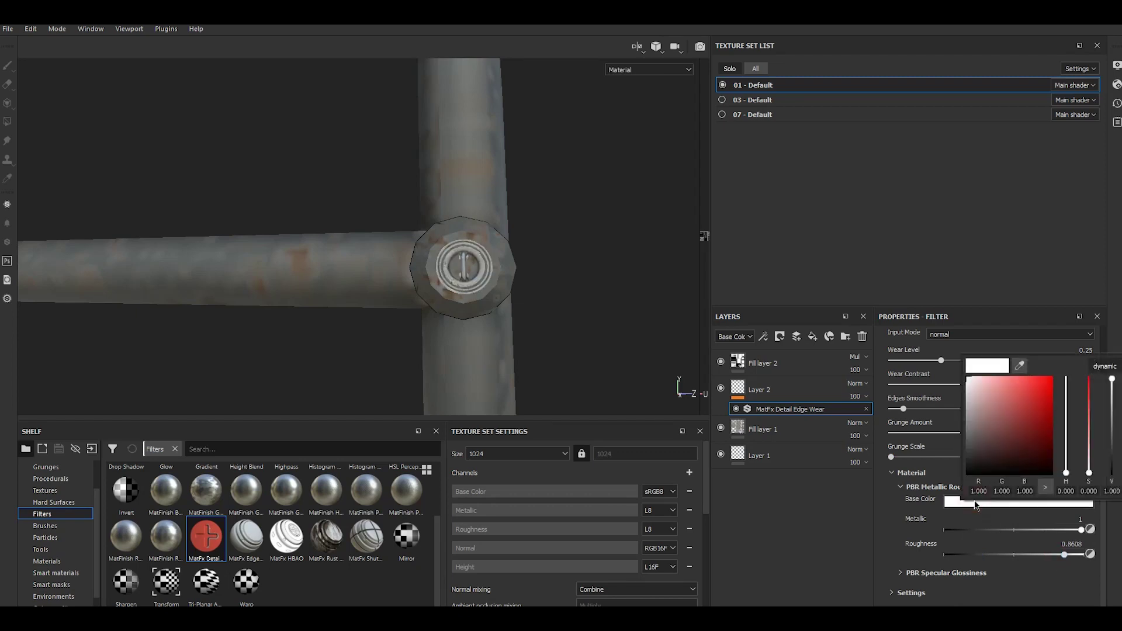
left_click(973, 441)
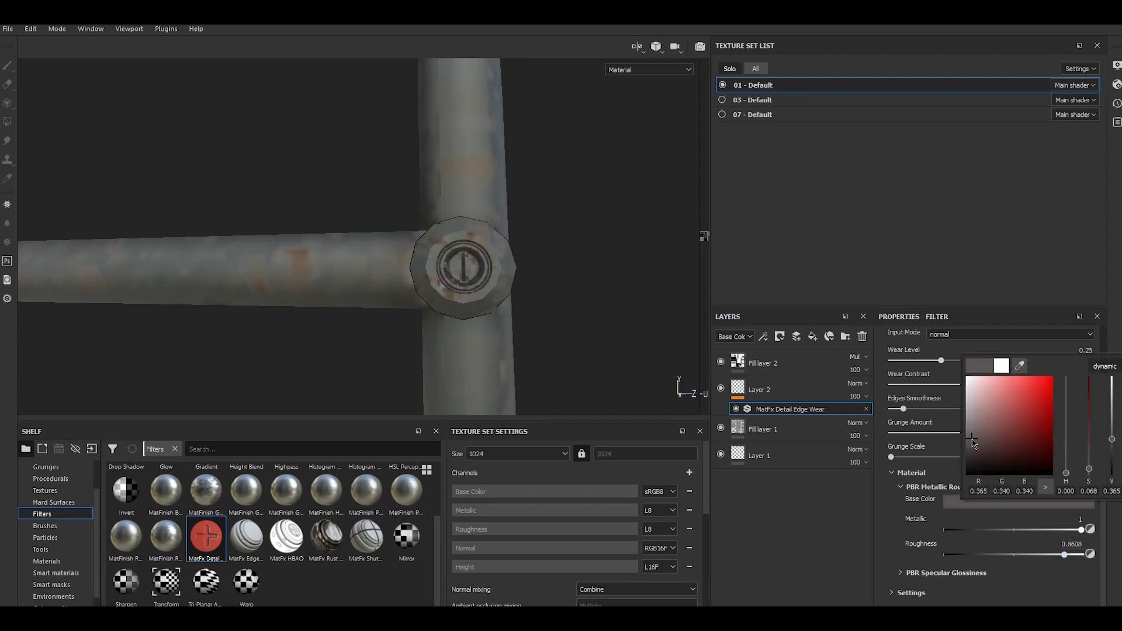
left_click(536, 301)
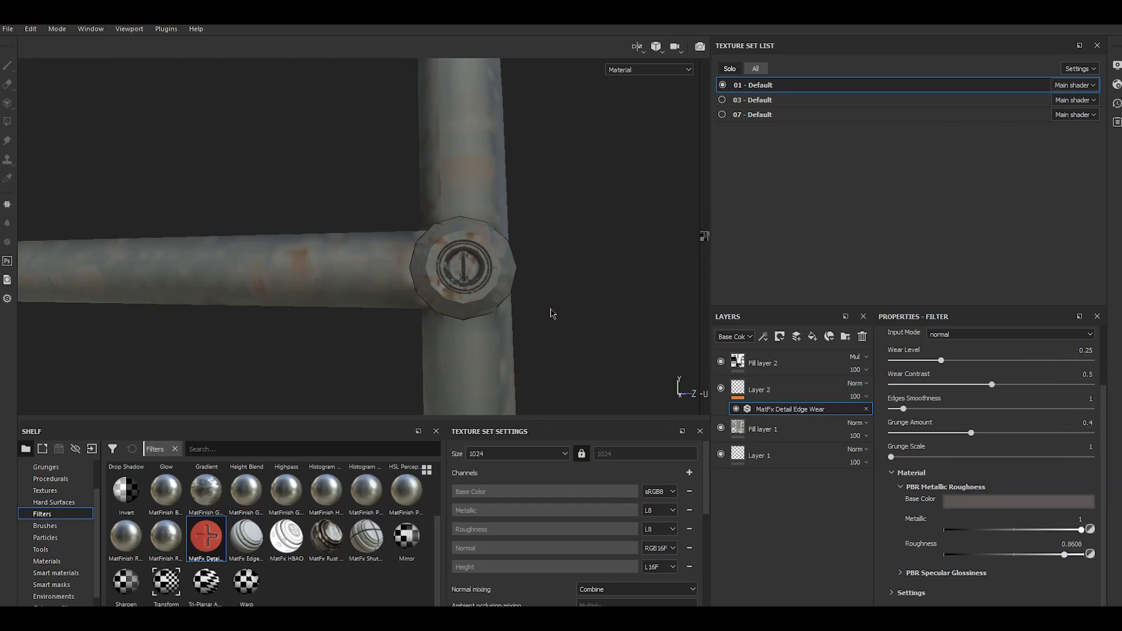
Step: Orbit and zoom to inspect the bed frame's post and pipe joint
mouse_move(583, 330)
left_mouse_down("alt")
mouse_move(396, 351)
mouse_move(512, 341)
left_mouse_up("alt")
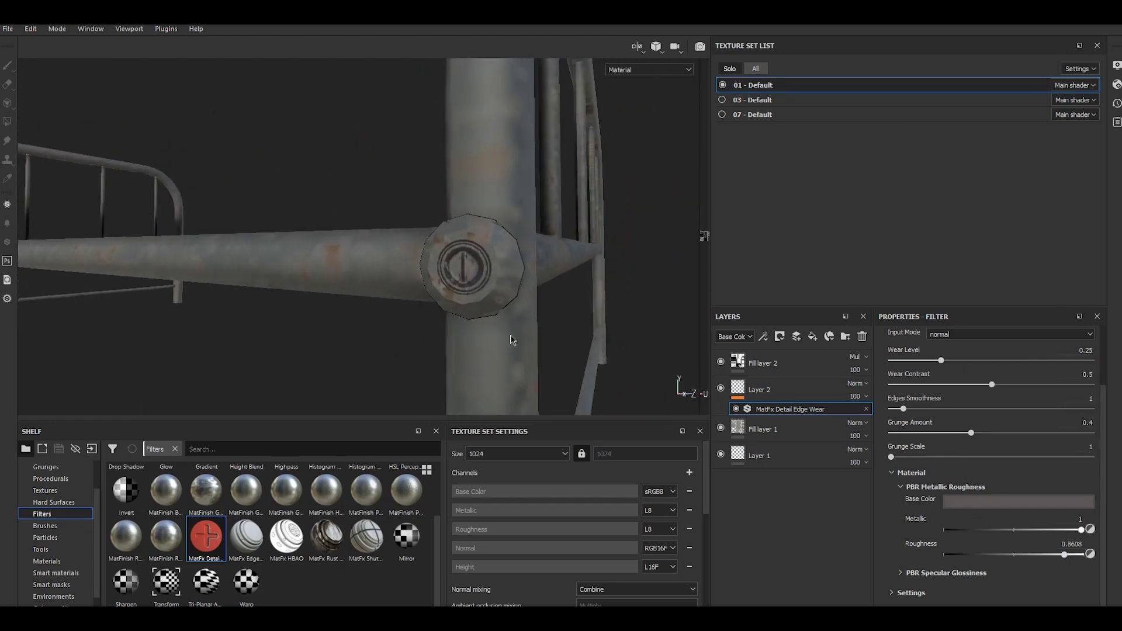
mouse_move(562, 335)
right_mouse_down("shift")
mouse_move(452, 312)
mouse_move(550, 328)
right_mouse_up("shift")
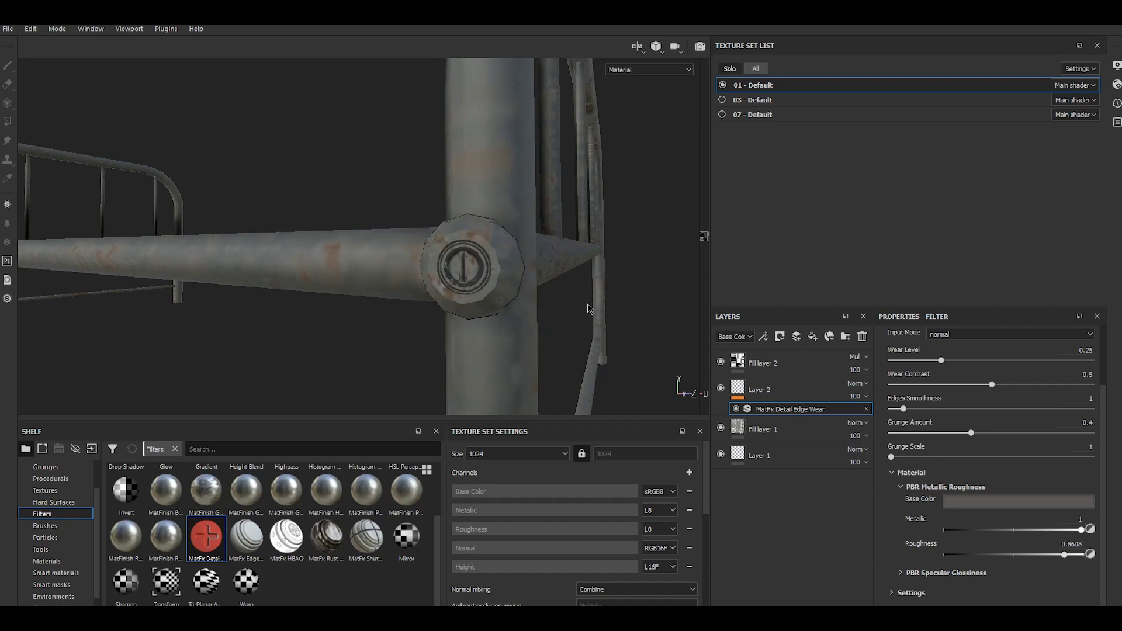
key("f")
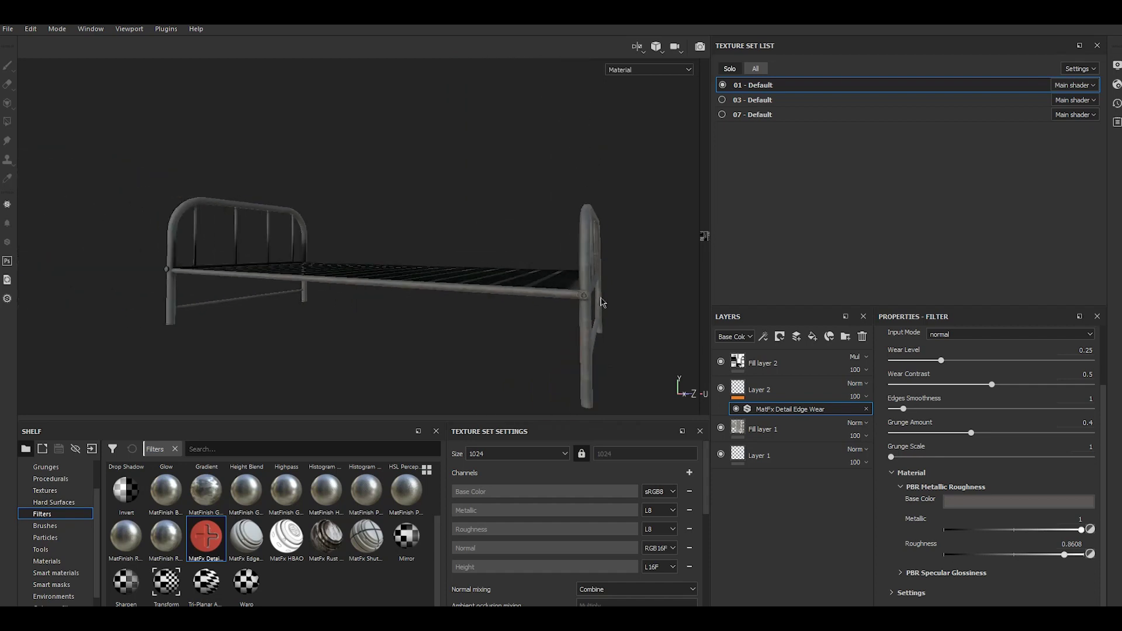
mouse_move(527, 276)
right_mouse_down("alt")
mouse_move(501, 305)
mouse_move(287, 346)
right_mouse_up("alt")
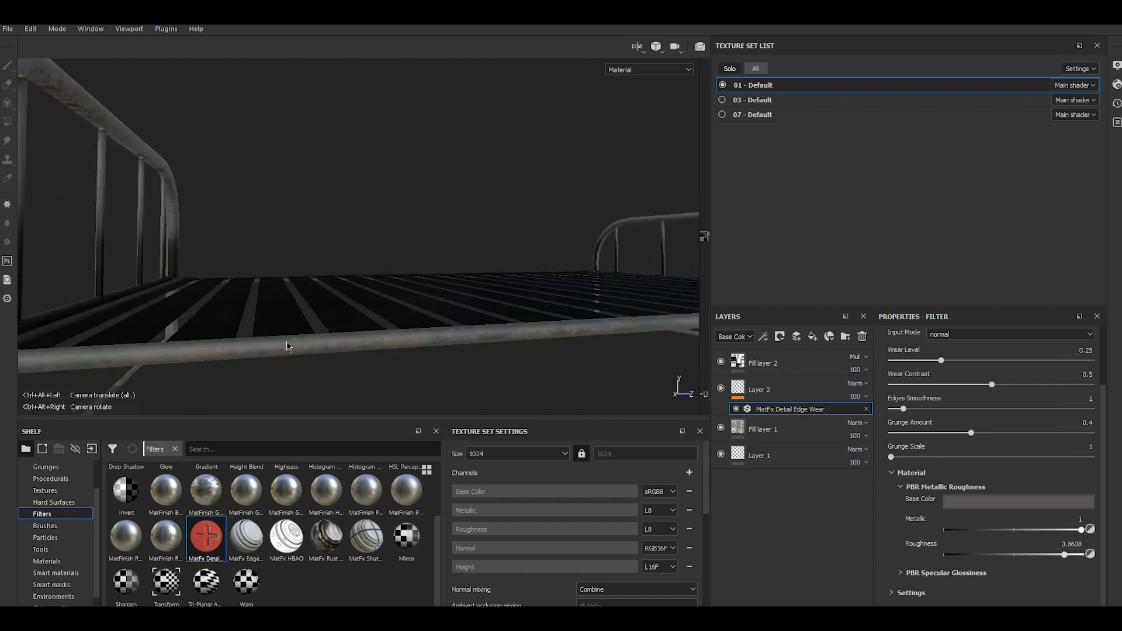
left_click_drag(301, 335, 403, 310, "alt")
mouse_move(404, 310)
right_mouse_down("alt")
mouse_move(409, 270)
mouse_move(438, 238)
mouse_move(468, 238)
right_mouse_up("alt")
mouse_move(468, 238)
left_mouse_down("alt")
mouse_move(453, 275)
mouse_move(408, 296)
mouse_move(419, 239)
left_mouse_up("alt")
scroll(419, 239, "up", 2)
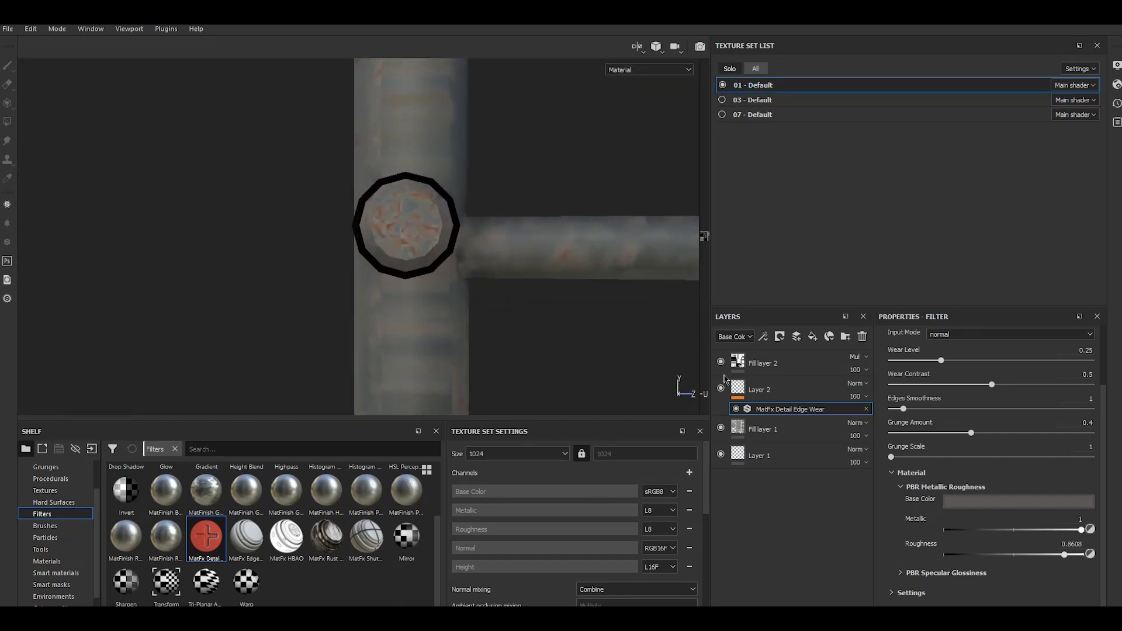
Step: Stamp another handle_16 bolt at the pipe joint centre on Layer 2
left_click(771, 400)
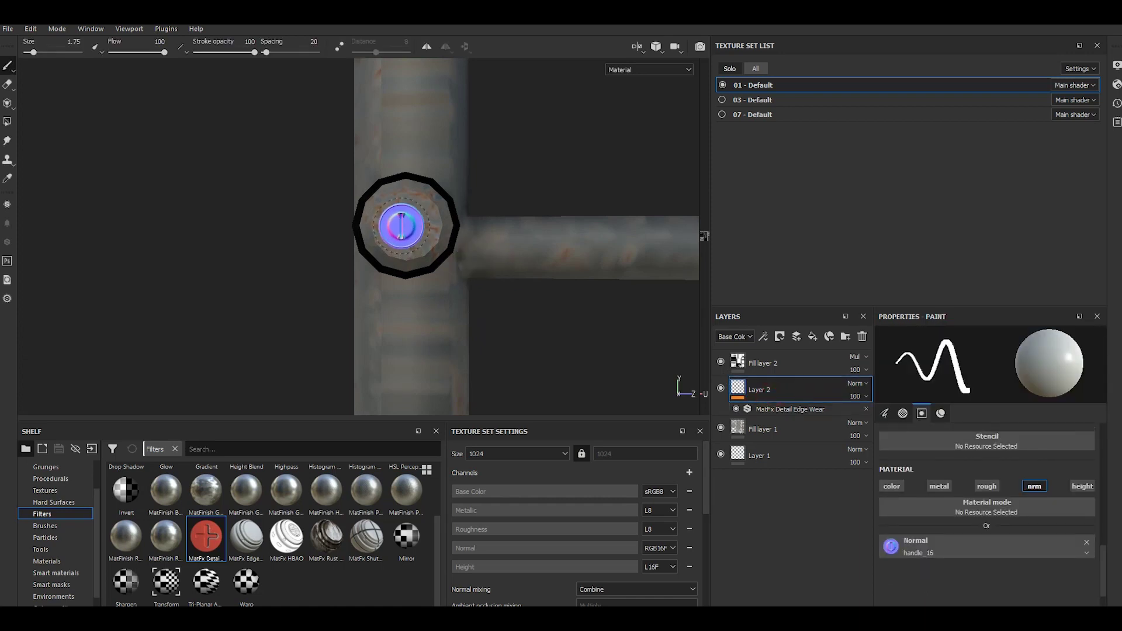
left_click(407, 228)
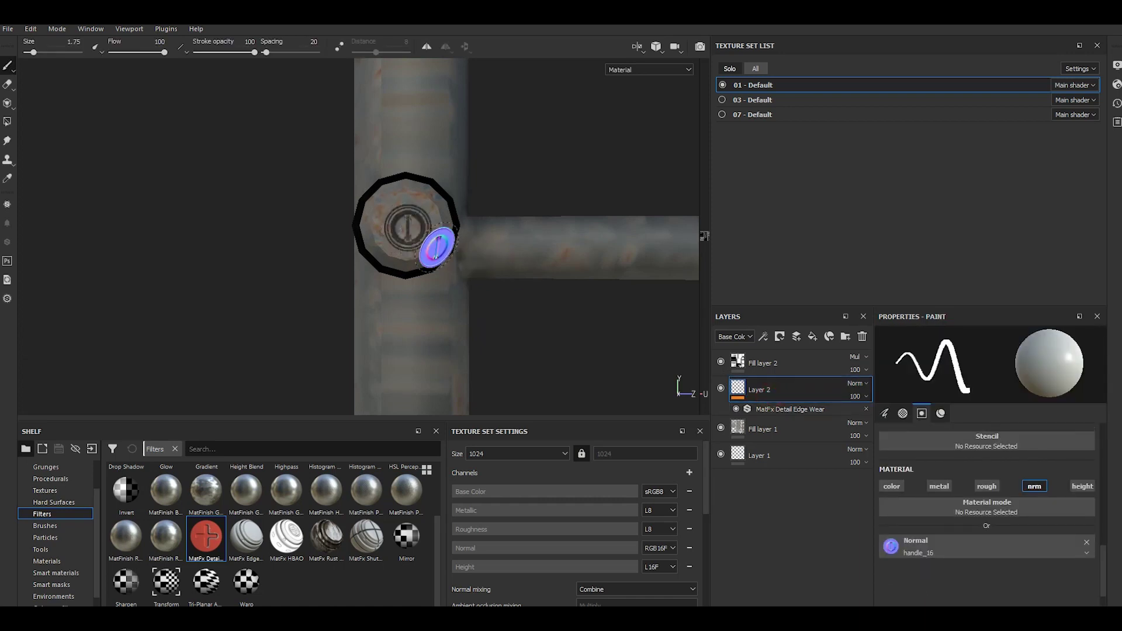
scroll(432, 245, "down", 2)
scroll(424, 241, "down", 2)
scroll(425, 243, "down", 2)
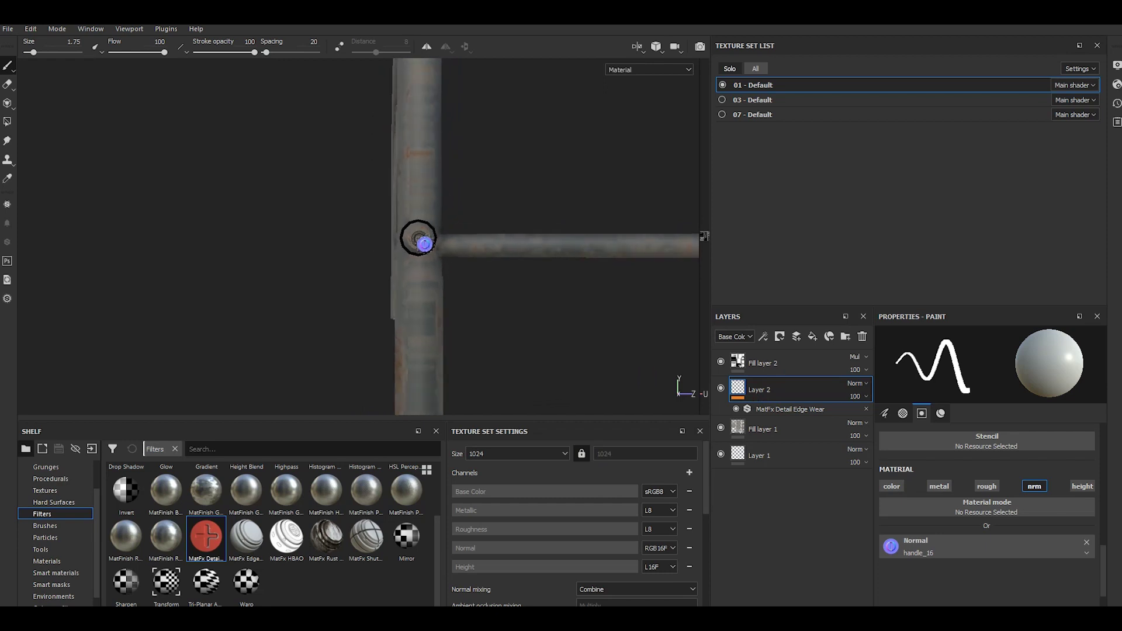
scroll(422, 242, "down", 2)
scroll(424, 243, "down", 1)
scroll(424, 243, "down", 1)
scroll(423, 243, "down", 2)
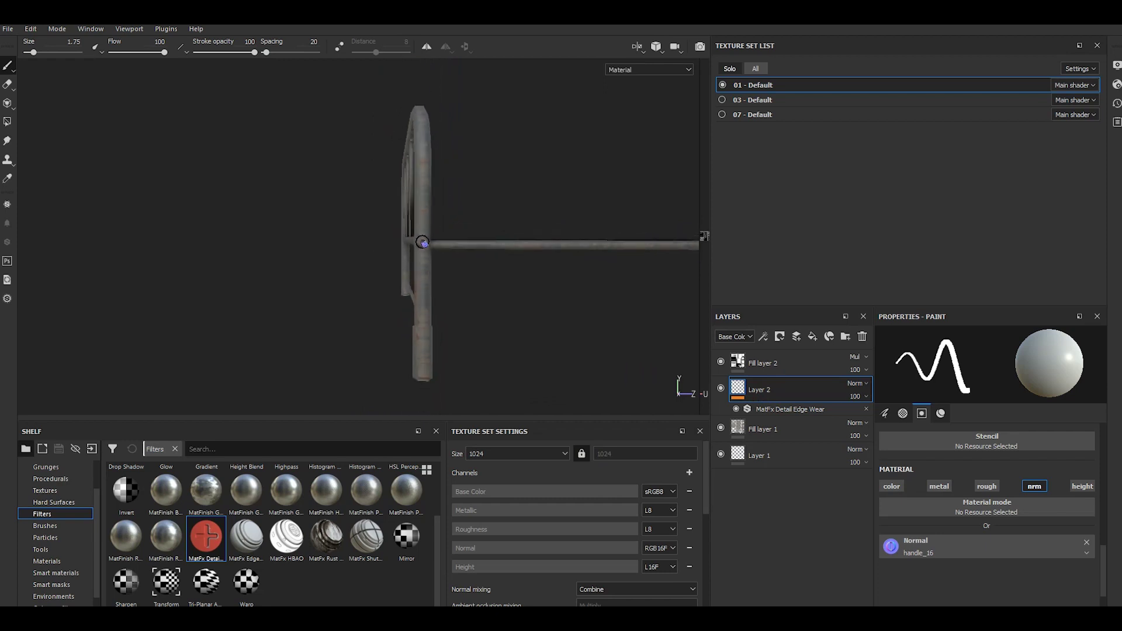
scroll(423, 243, "down", 1)
Step: Orbit to the corner where the post meets the rail and stamp a bolt there
left_click_drag(403, 285, 566, 293, "alt")
scroll(566, 293, "up", 3)
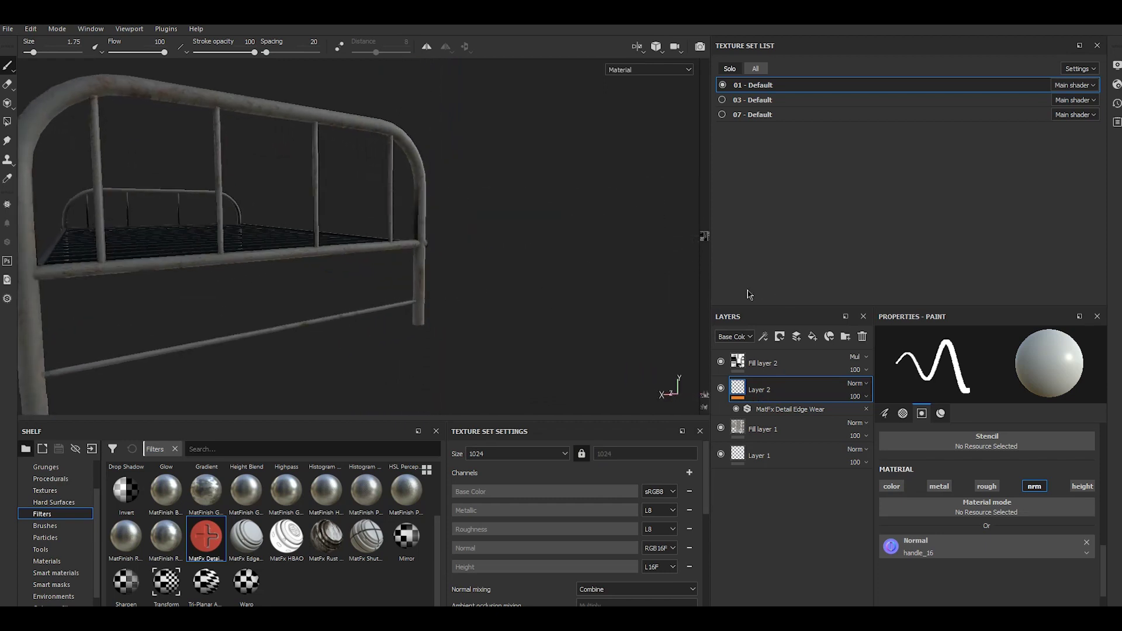
scroll(380, 268, "up", 2)
scroll(441, 267, "up", 3)
left_click_drag(441, 267, 448, 266, "alt+shift")
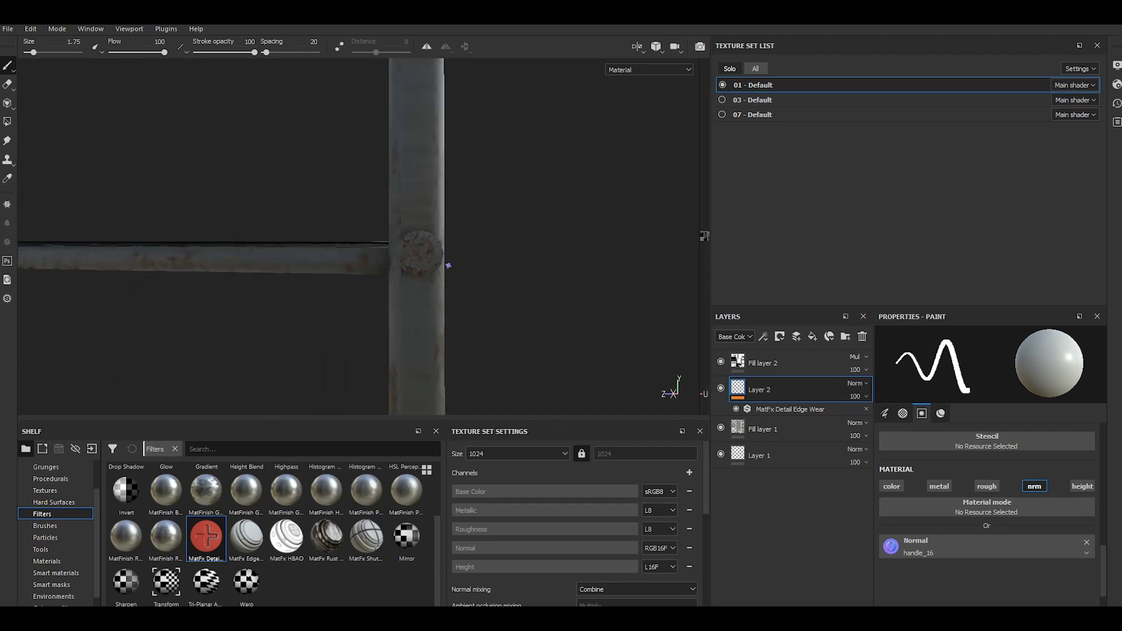
right_click_drag(483, 287, 454, 283, "shift")
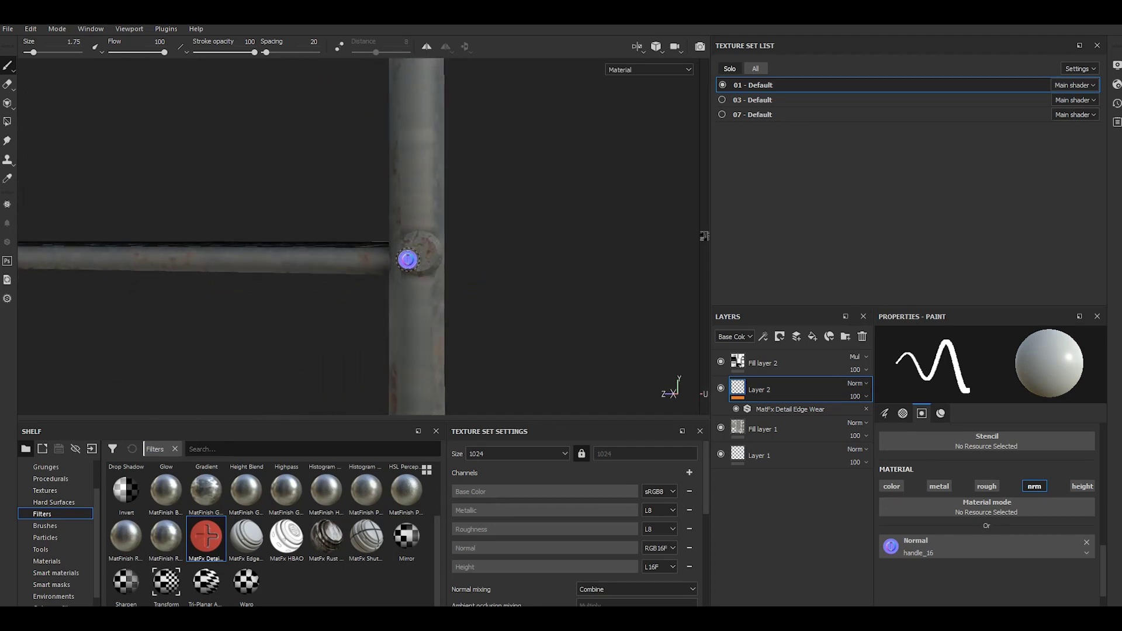
scroll(407, 260, "up", 2)
scroll(429, 249, "up", 1)
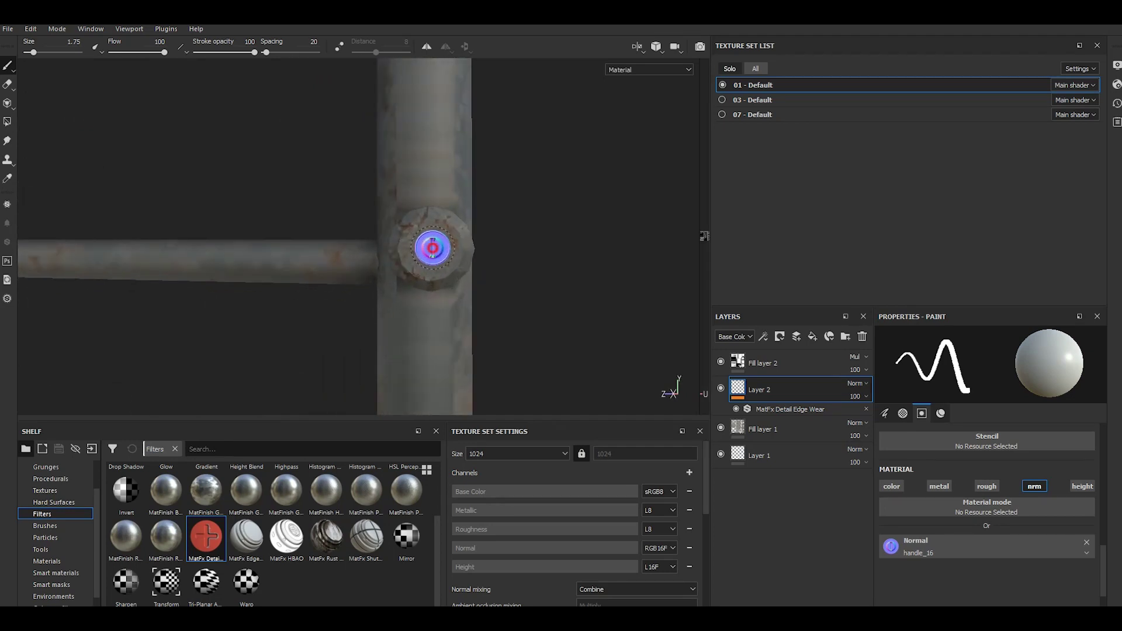
scroll(642, 285, "down", 2)
scroll(641, 286, "down", 1)
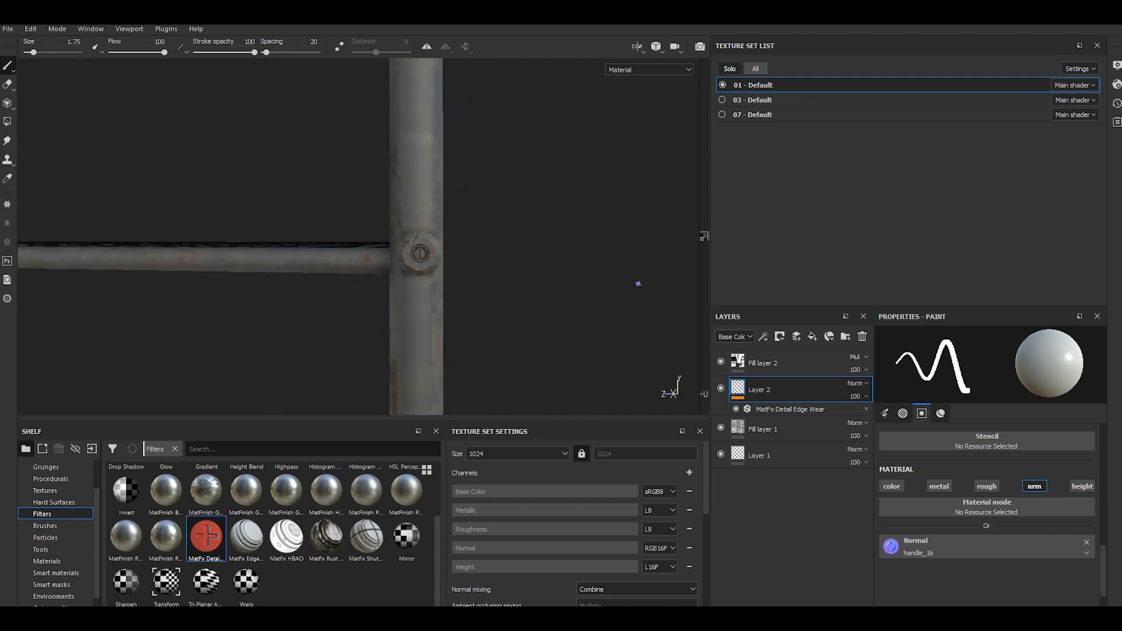
scroll(639, 287, "down", 1)
scroll(637, 290, "down", 1)
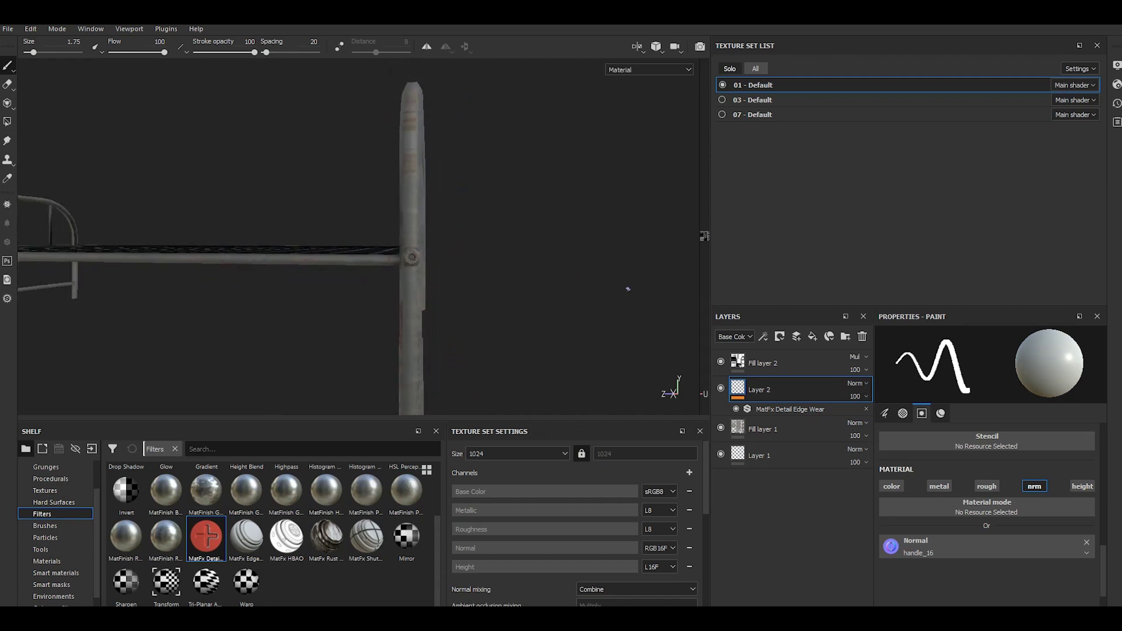
mouse_move(637, 290)
left_mouse_down("alt")
mouse_move(251, 303)
mouse_move(439, 290)
mouse_move(365, 291)
left_mouse_up("alt")
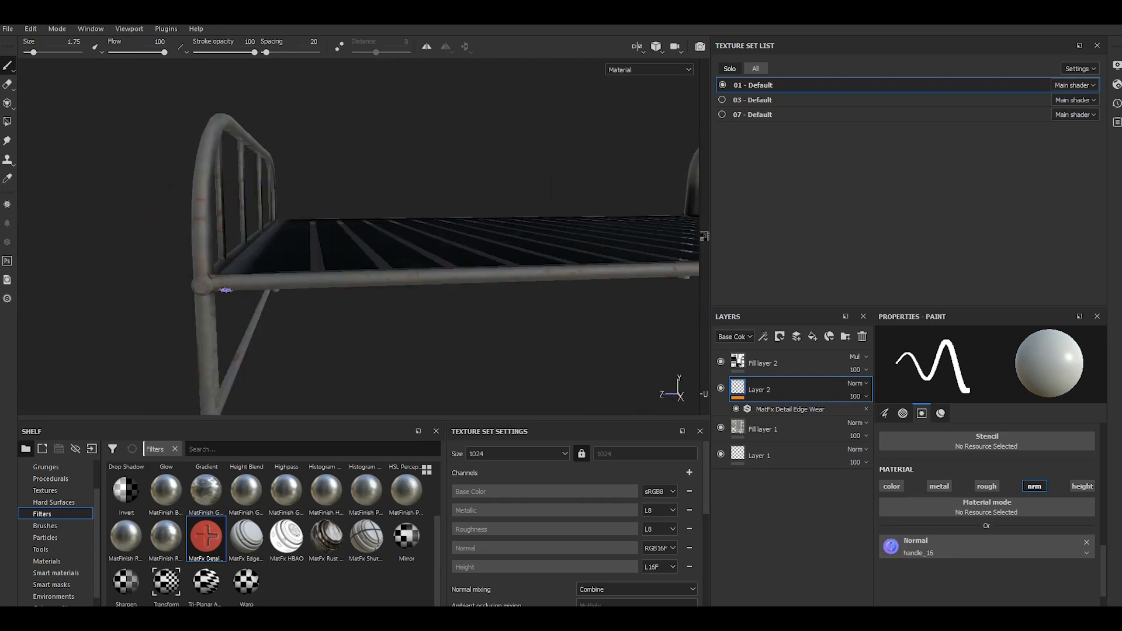
scroll(226, 290, "up", 5)
mouse_move(184, 314)
left_mouse_down("alt")
mouse_move(396, 331)
mouse_move(301, 329)
mouse_move(338, 295)
left_mouse_up("alt")
left_click(370, 249)
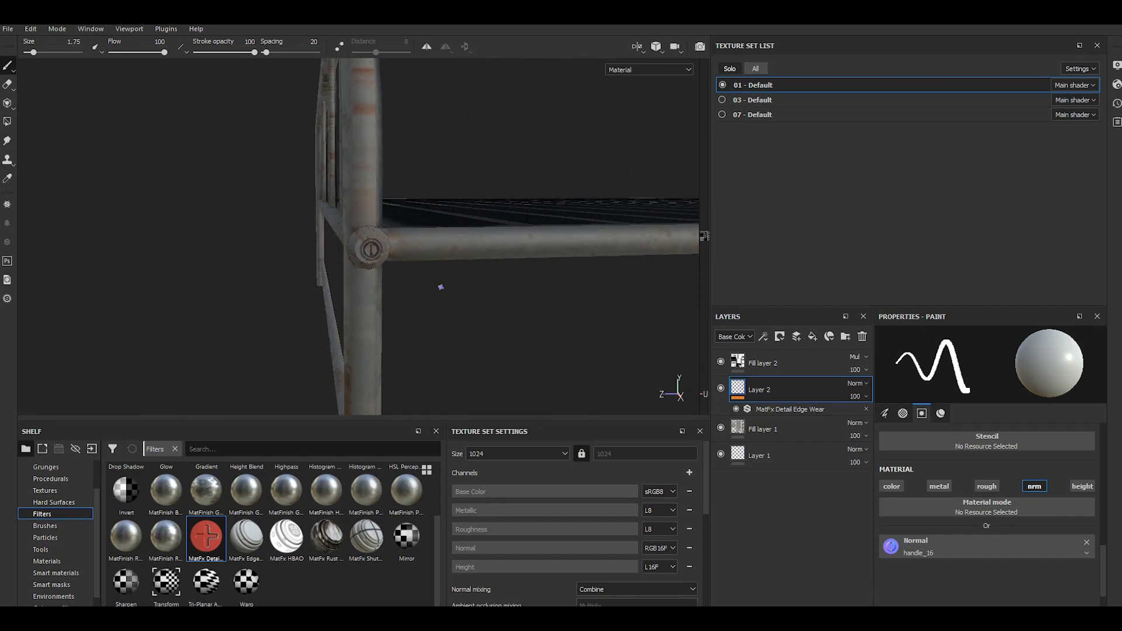
Step: Pull back and orbit to view the whole bed from its foot end
left_click_drag(363, 263, 367, 256, "alt")
scroll(367, 256, "down", 3)
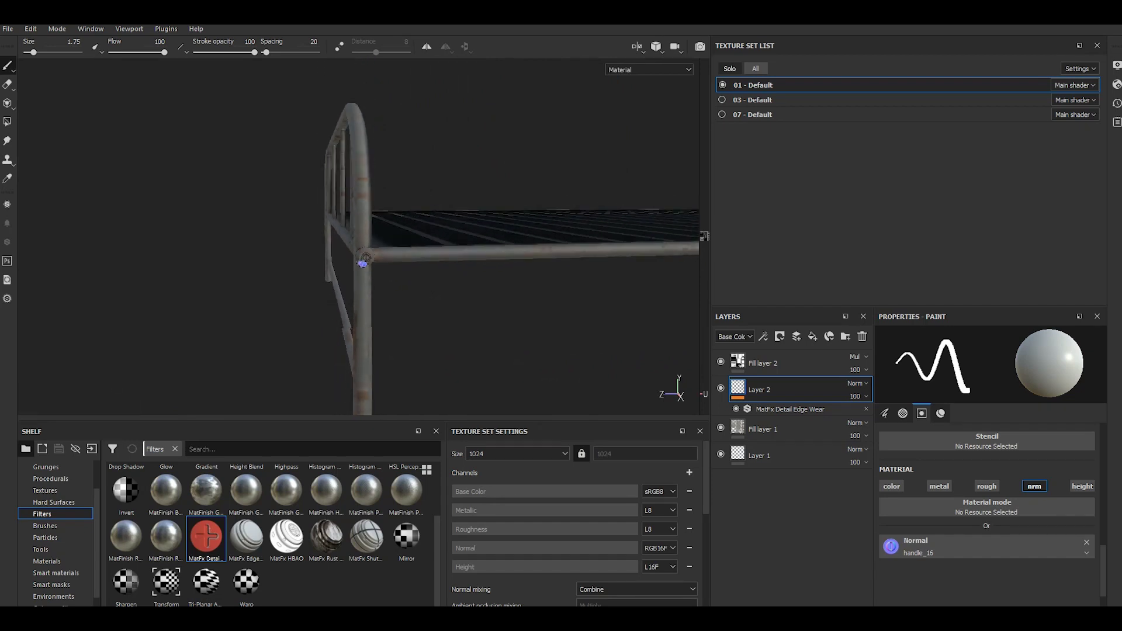
scroll(367, 256, "down", 3)
left_click_drag(526, 292, 595, 314, "alt")
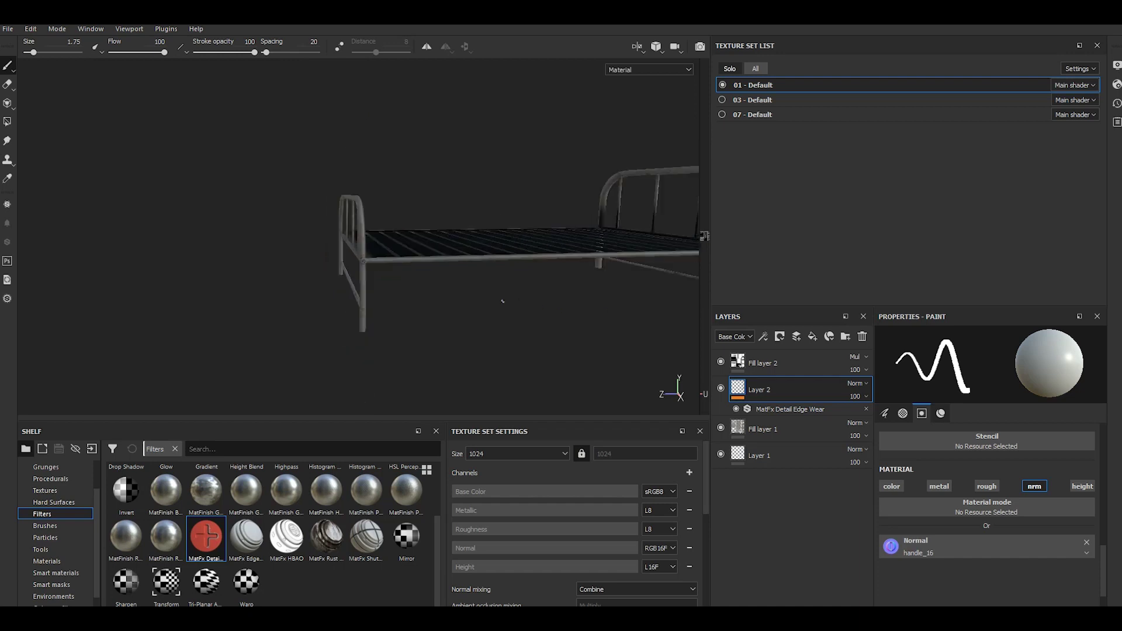
mouse_move(428, 298)
left_mouse_down("alt")
mouse_move(494, 325)
mouse_move(655, 304)
left_mouse_up("alt")
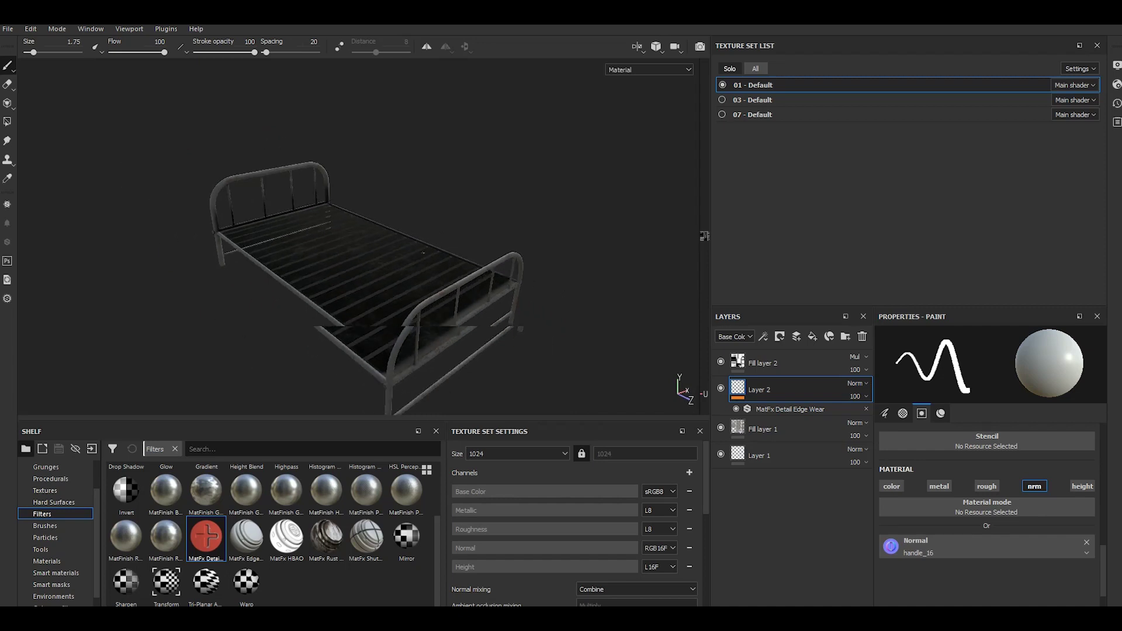
Step: View all texture sets from a low side angle, then isolate the blanket and pillow set
left_click(759, 69)
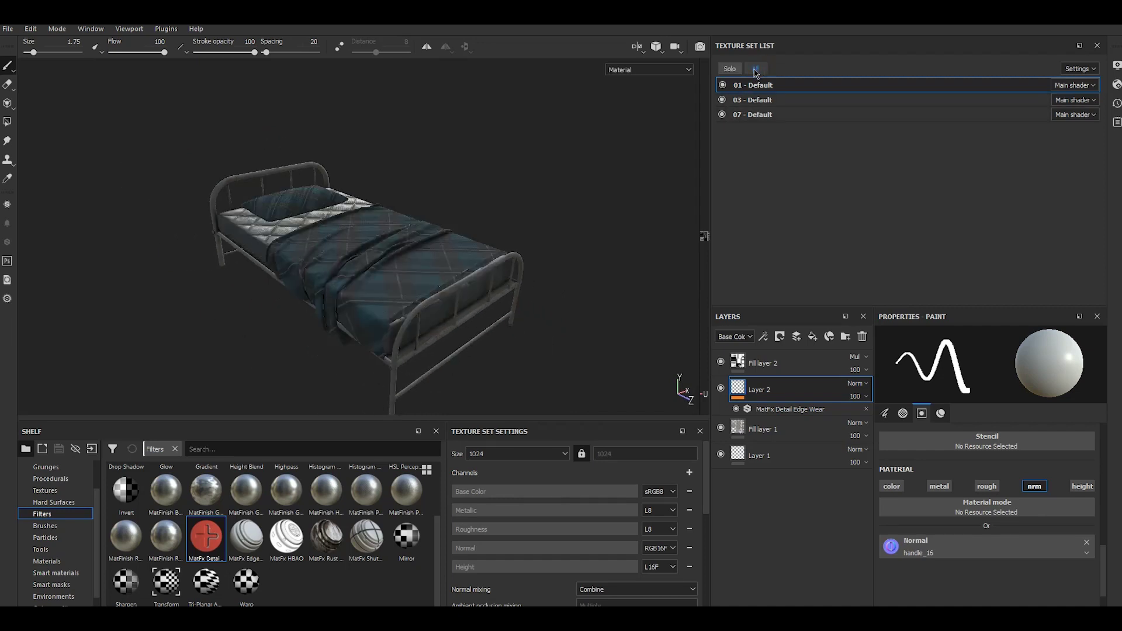
right_click_drag(591, 245, 546, 276, "shift")
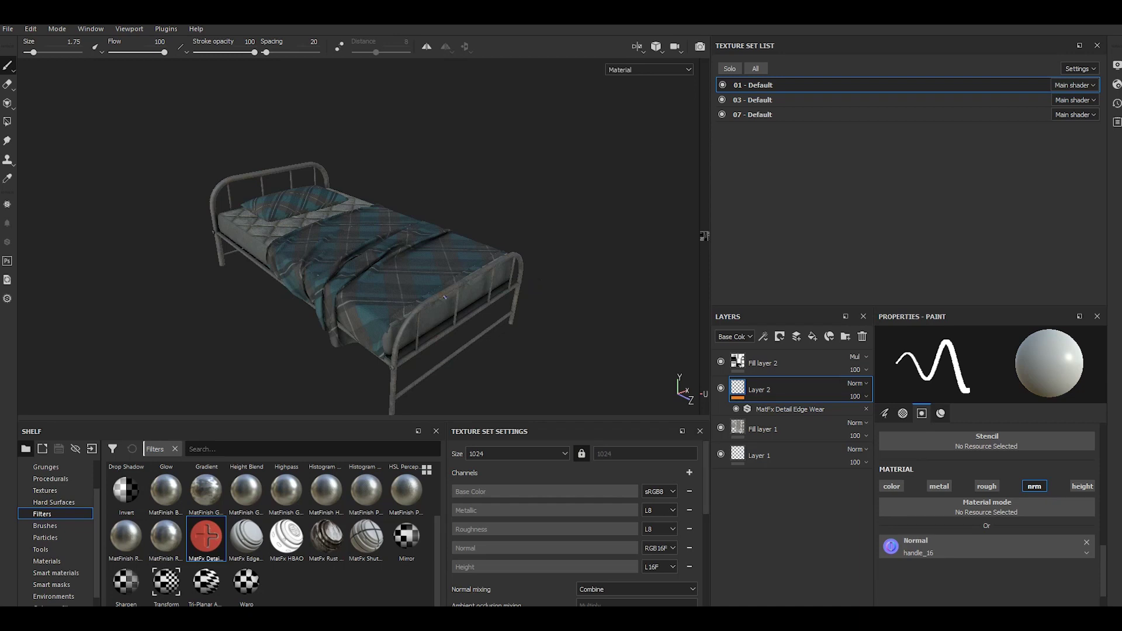
mouse_move(445, 297)
left_mouse_down("alt")
mouse_move(433, 292)
mouse_move(450, 281)
left_mouse_up("alt")
right_click_drag(450, 281, 447, 268, "alt")
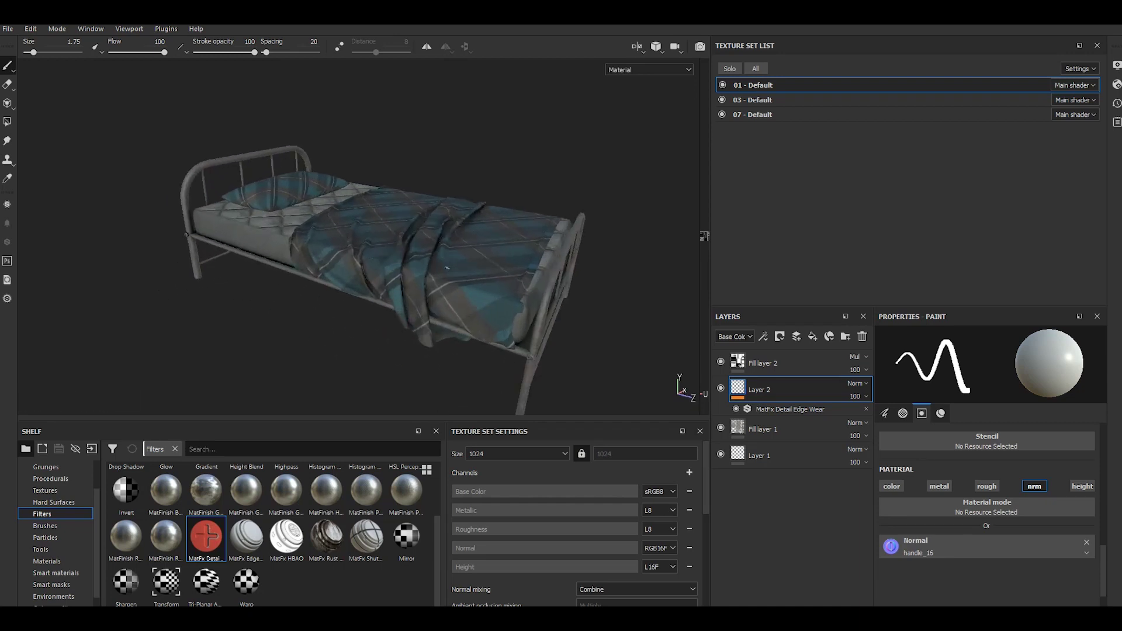
left_click(754, 100)
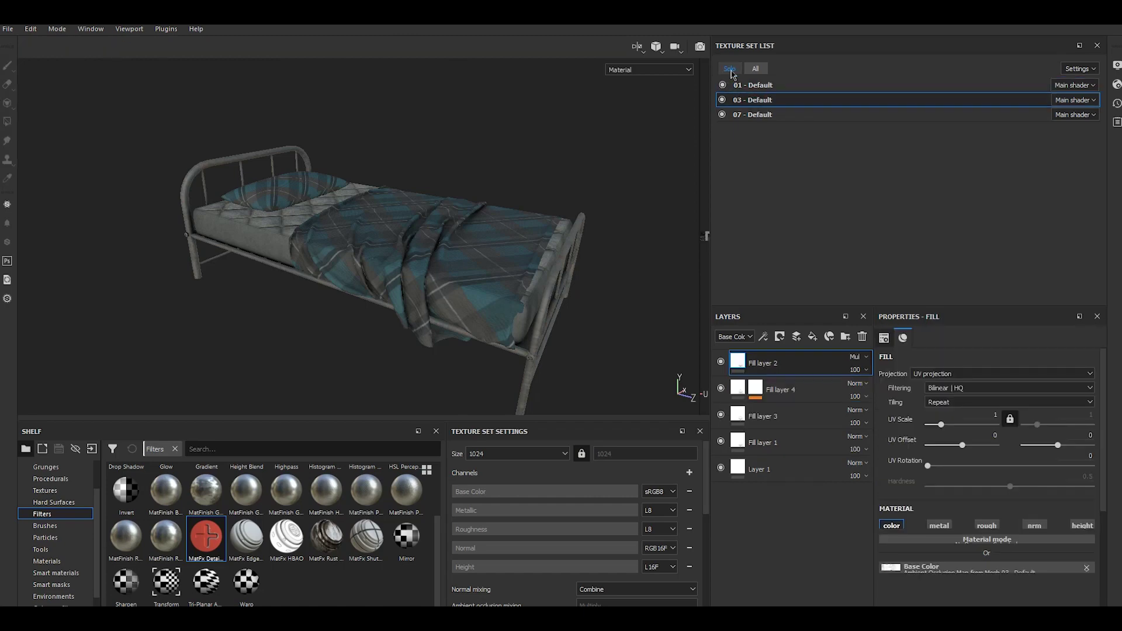
left_click(730, 69)
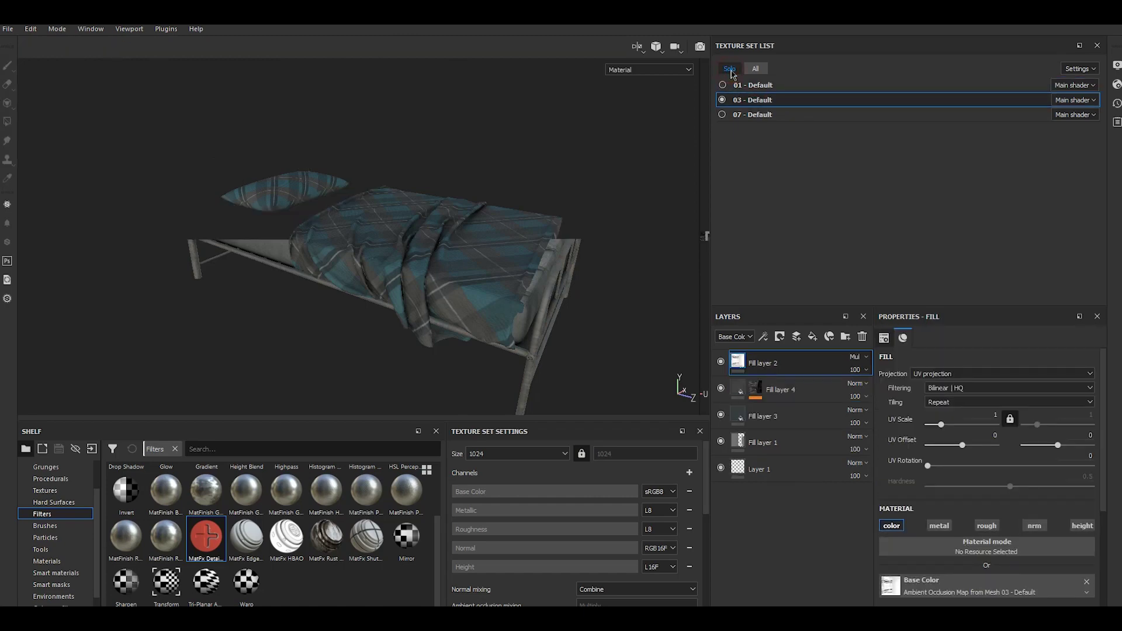
Step: Darken the fabric colour of Fill layer 1 in mattress texture set 07 - Default
left_click(761, 116)
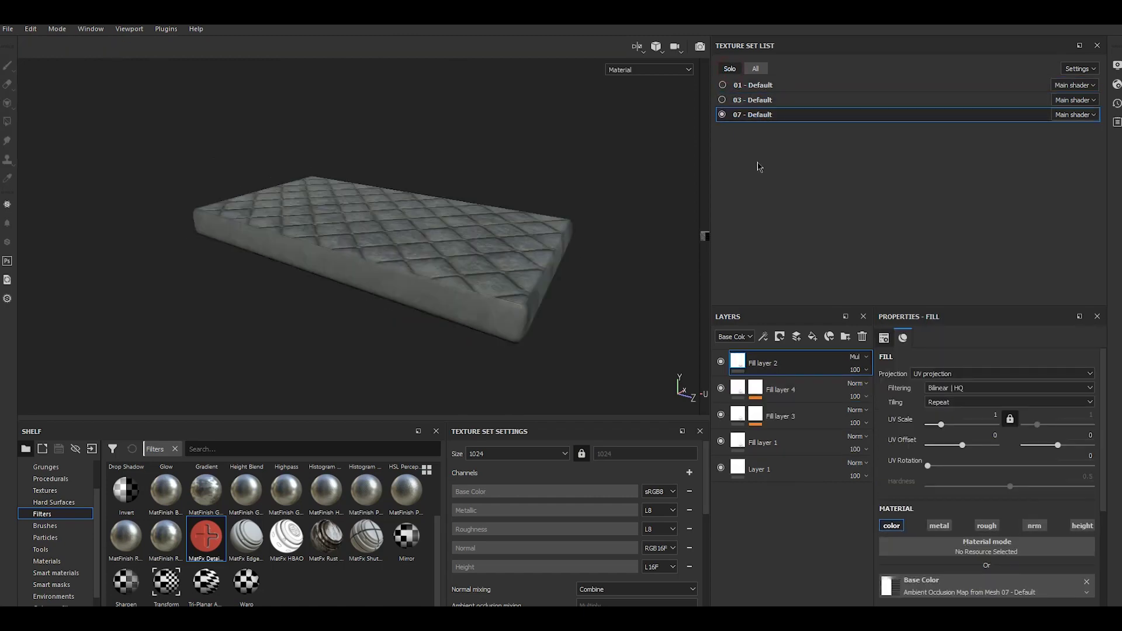
left_click(784, 392)
mouse_move(755, 389)
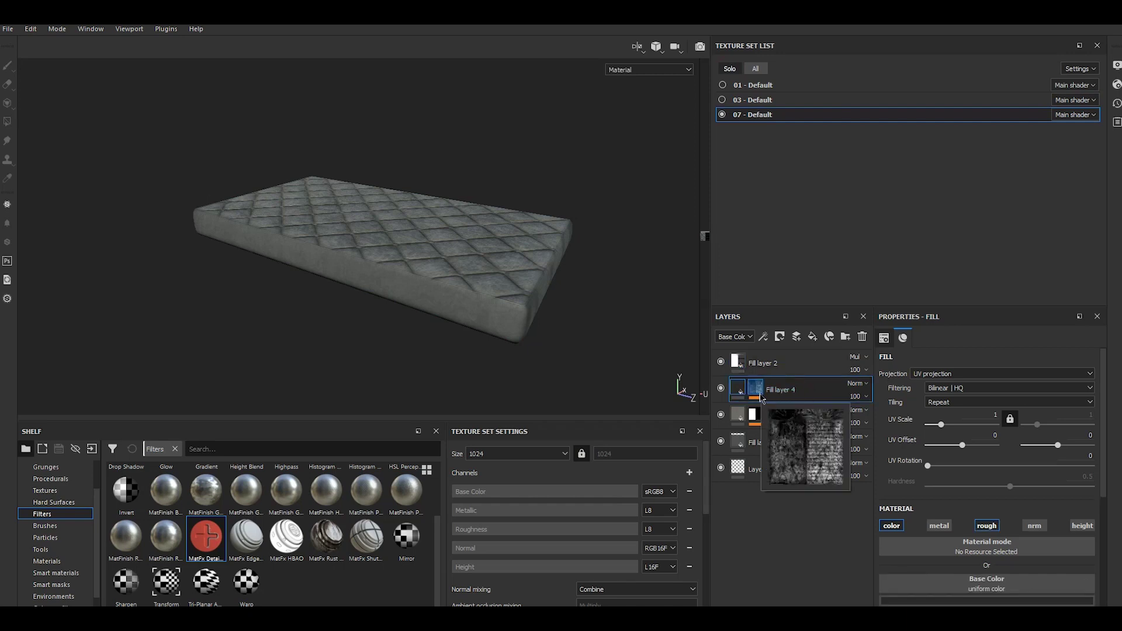
left_click(778, 443)
scroll(959, 526, "down", 3)
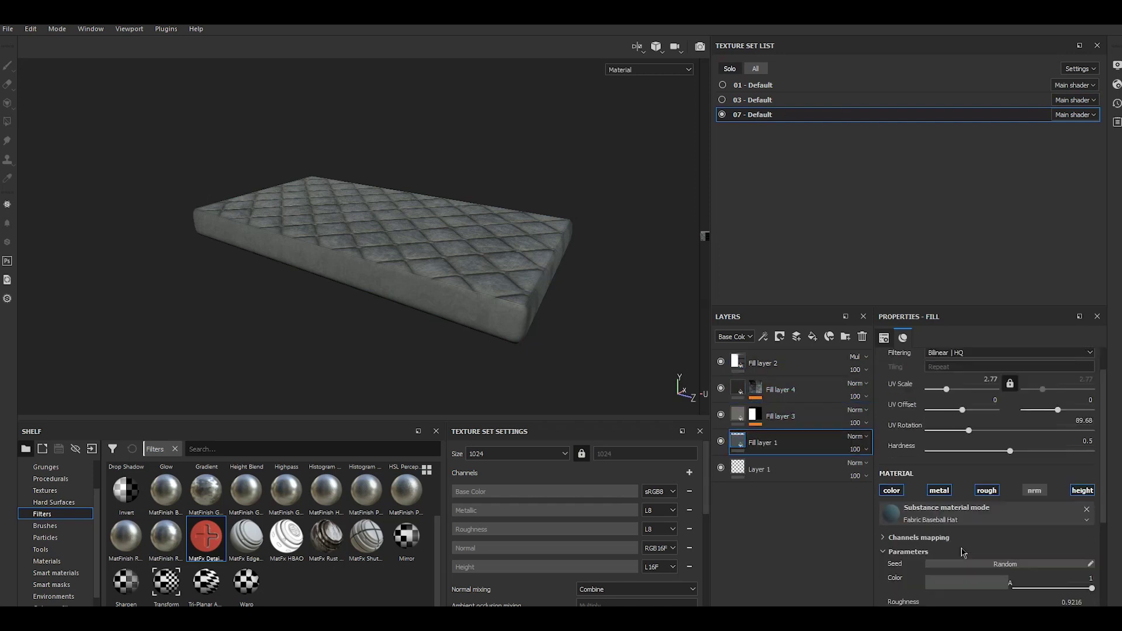
left_click(935, 512)
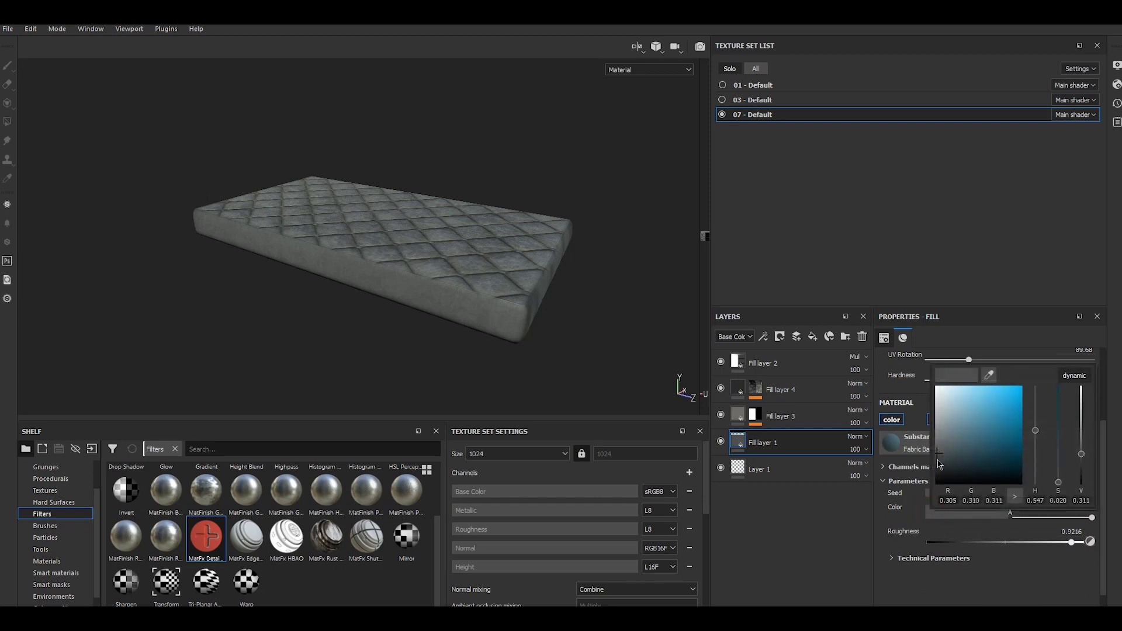
left_click(937, 462)
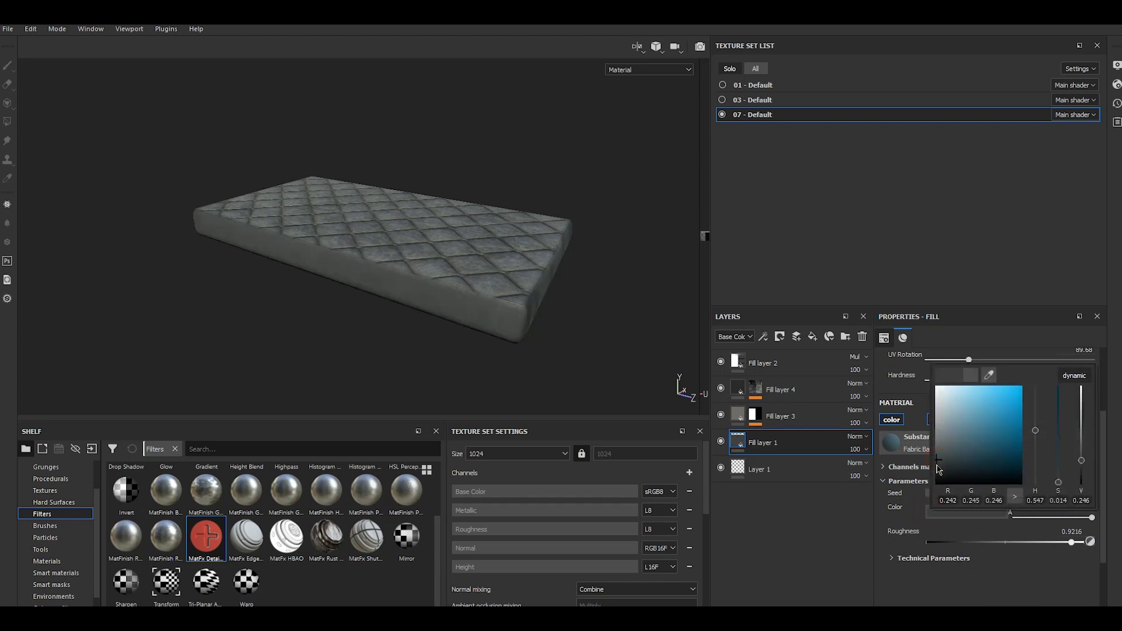
left_click(648, 385)
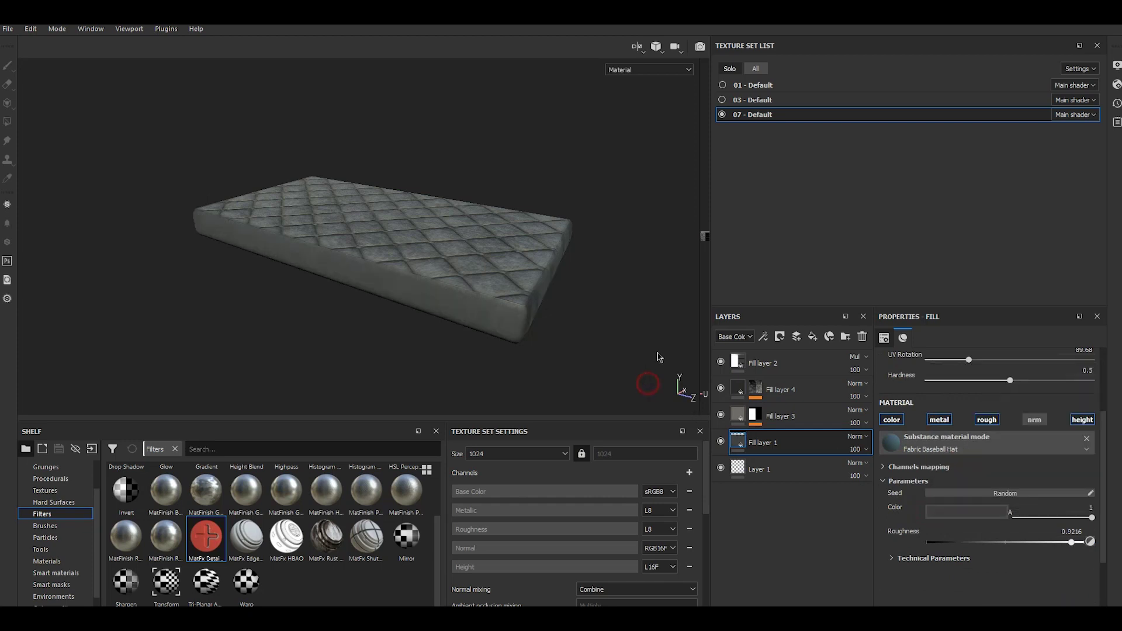
Step: Show all texture sets framed and lighten the mattress fabric colour slightly
left_click(755, 69)
key("f")
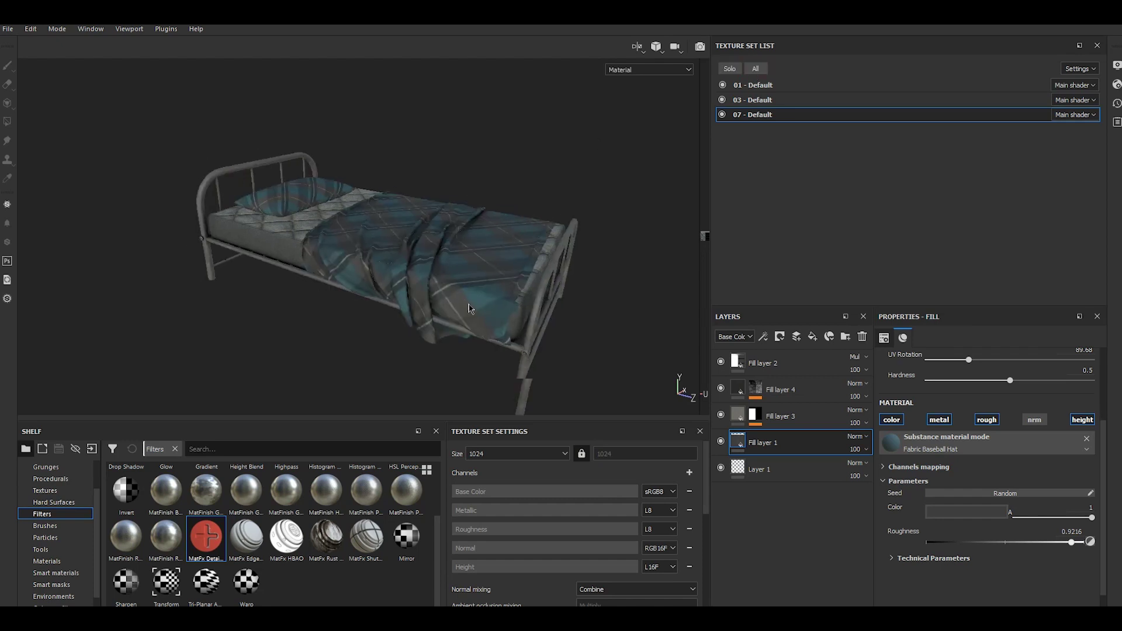
left_click(943, 512)
left_click_drag(942, 455, 940, 458)
left_click(561, 328)
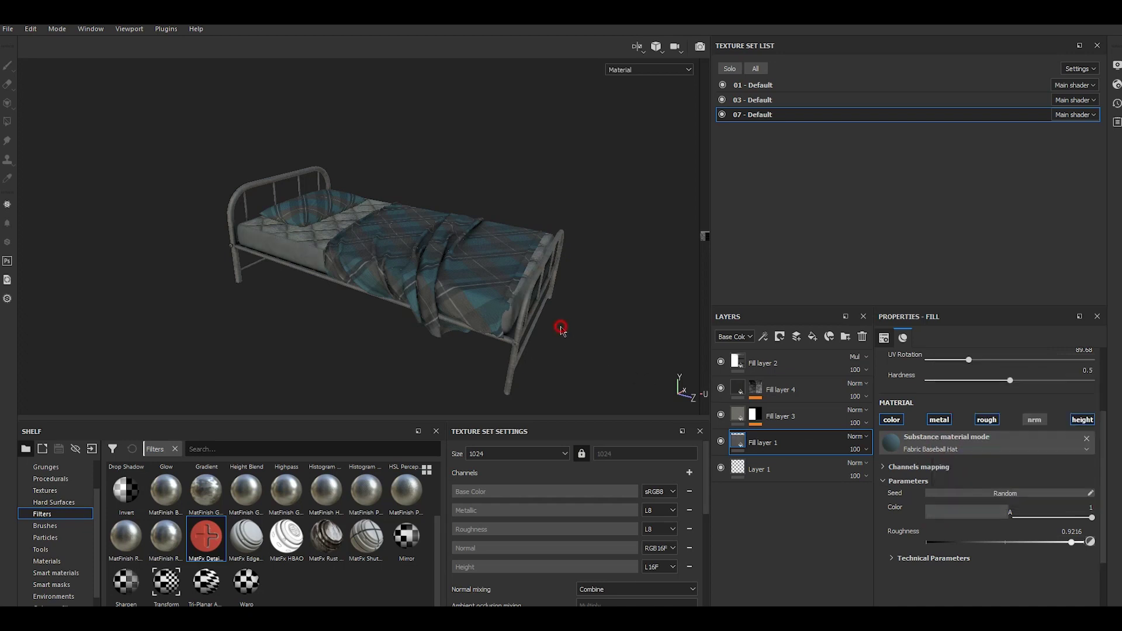
key("f")
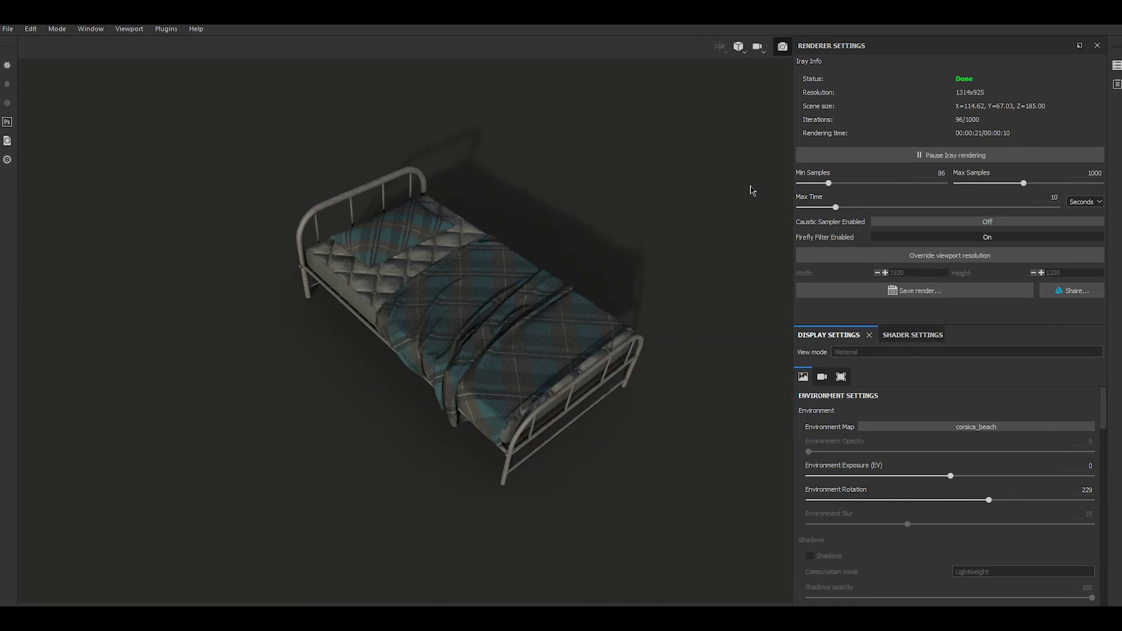
Step: Preview the Iray render under bonifacio_aragon_stairs and bus_garage environment maps, then restore corsica_beach
left_click(969, 428)
left_click(978, 469)
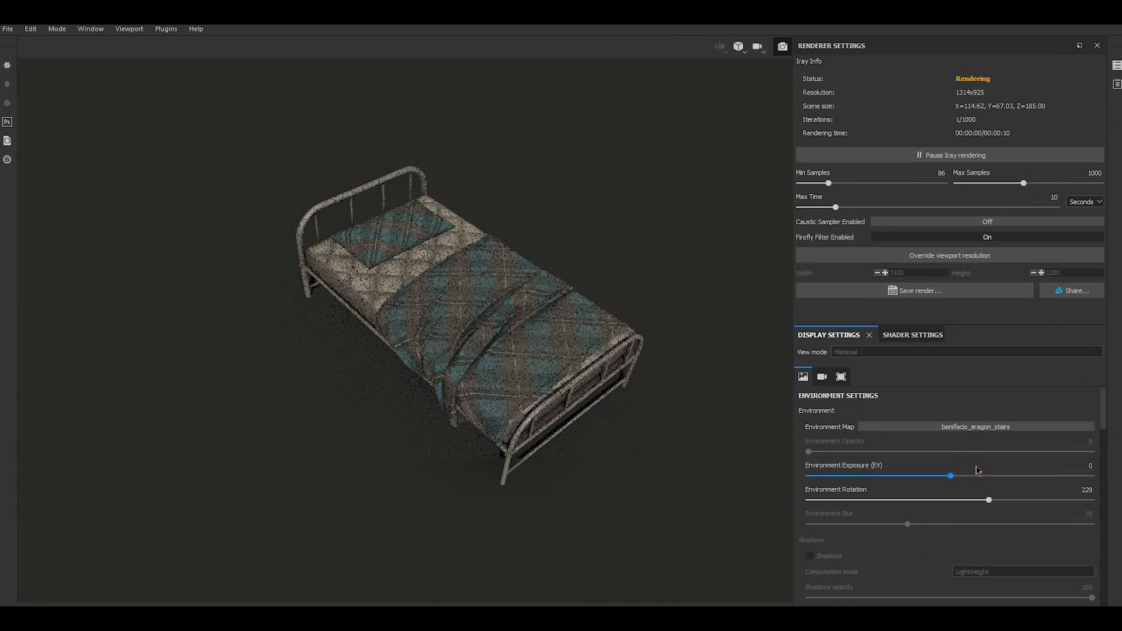
left_click(986, 427)
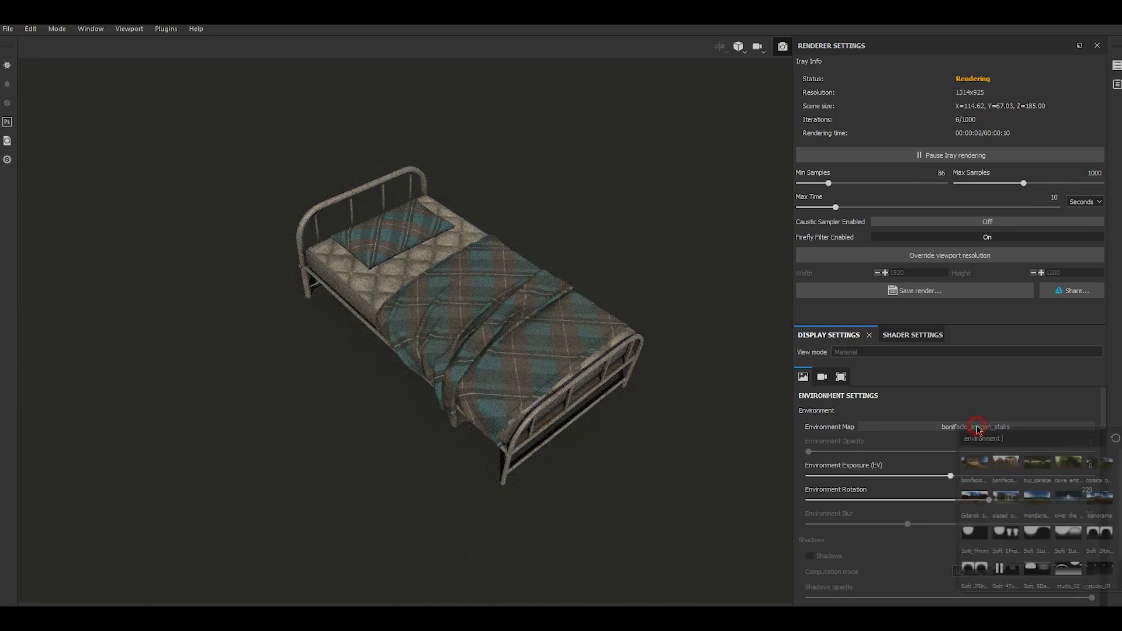
left_click(1029, 469)
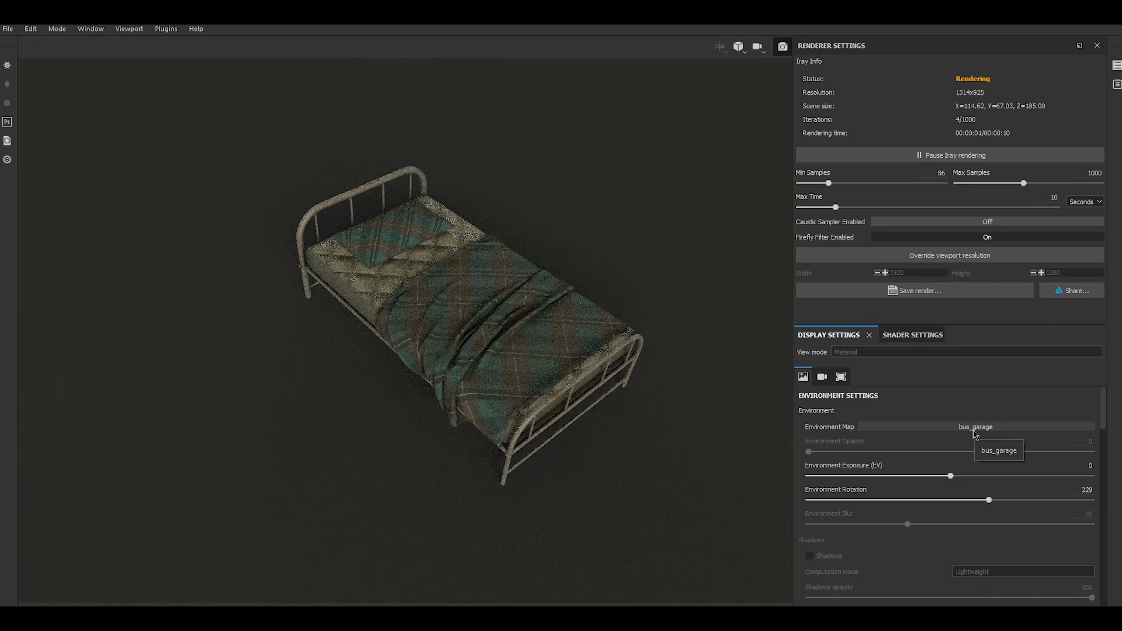
left_click(976, 431)
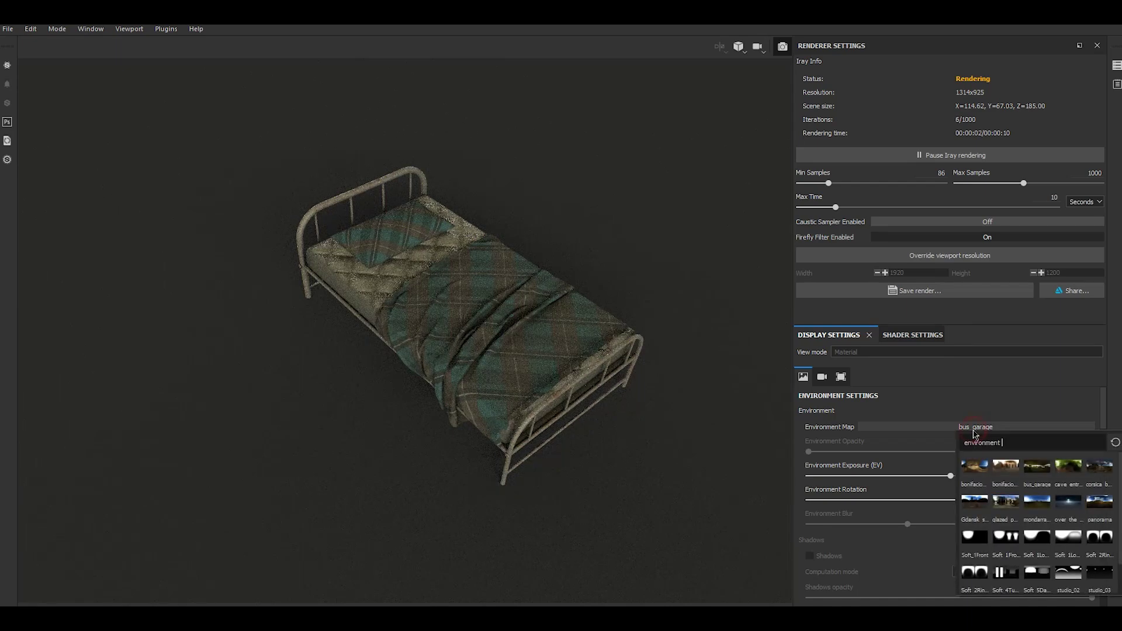
left_click(1099, 470)
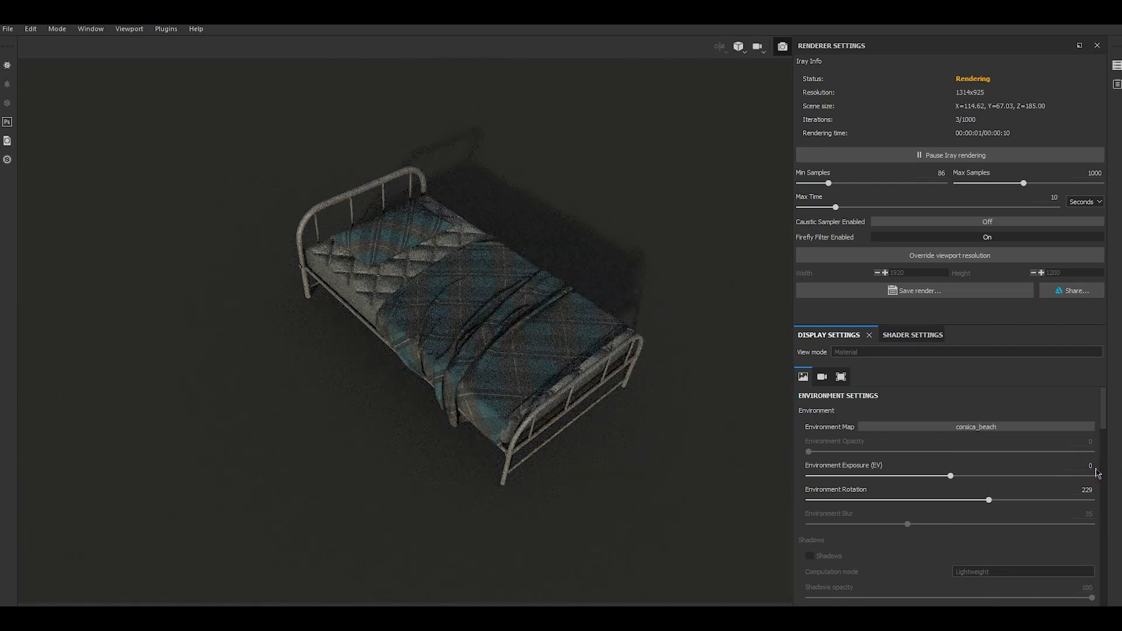